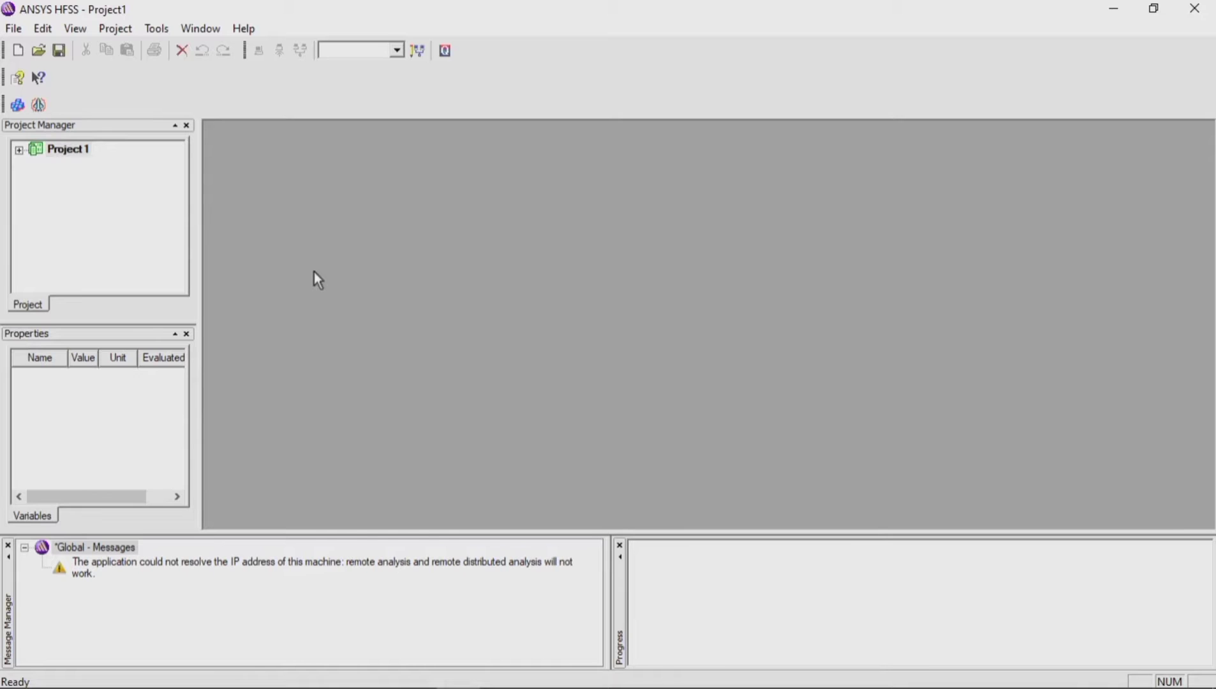
Step: Insert a new HFSS design into the project
{"action": "left_click", "coordinate": [115, 28]}
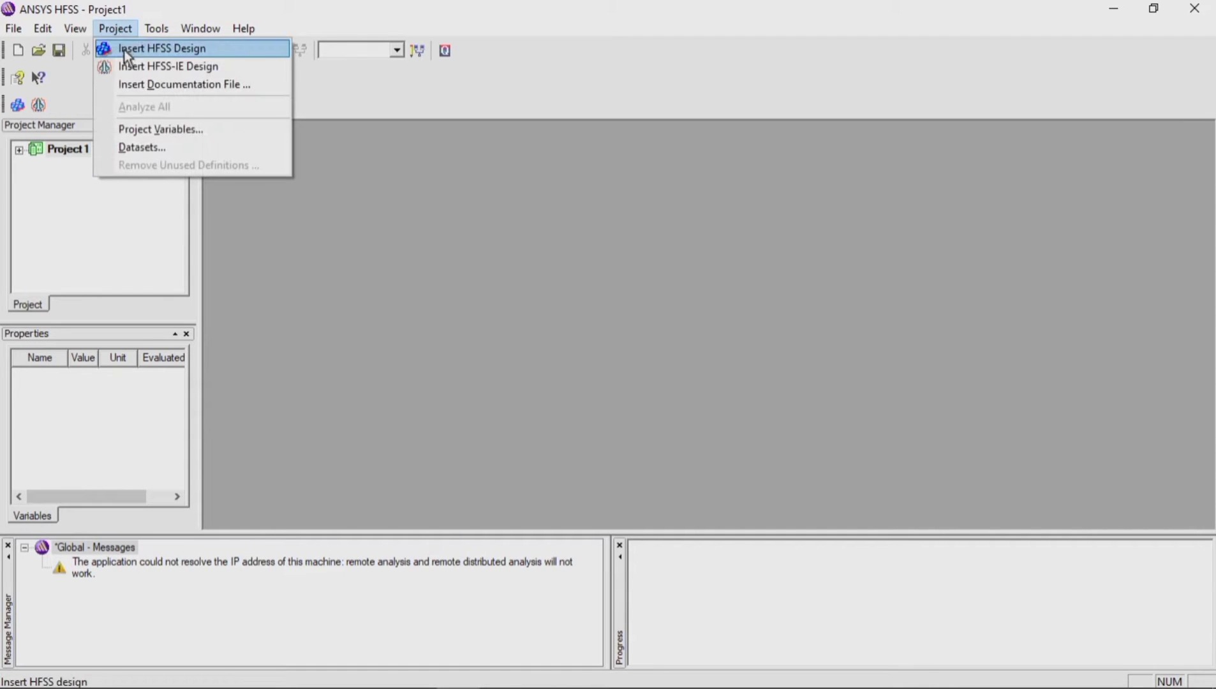
{"action": "left_click", "coordinate": [125, 50]}
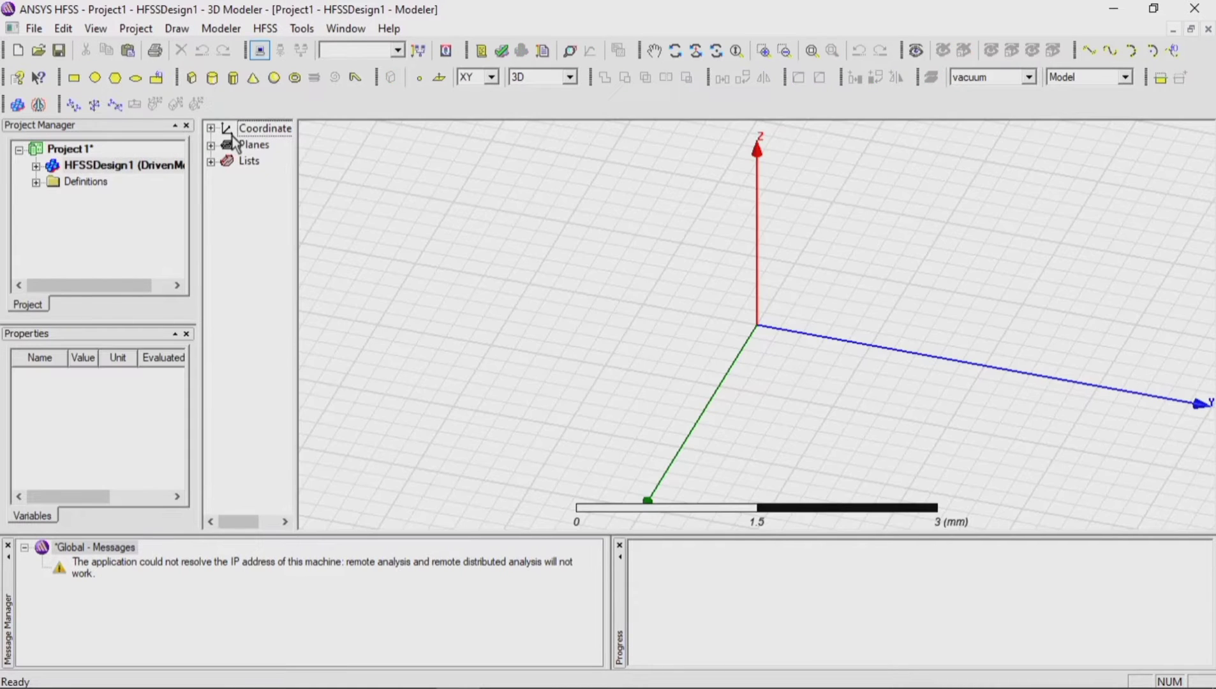
Step: Draw a box about 3 × 3 mm and 1 mm high on the XY plane near the origin
{"action": "scroll", "coordinate": [413, 319], "scroll_direction": "down", "scroll_amount": 4}
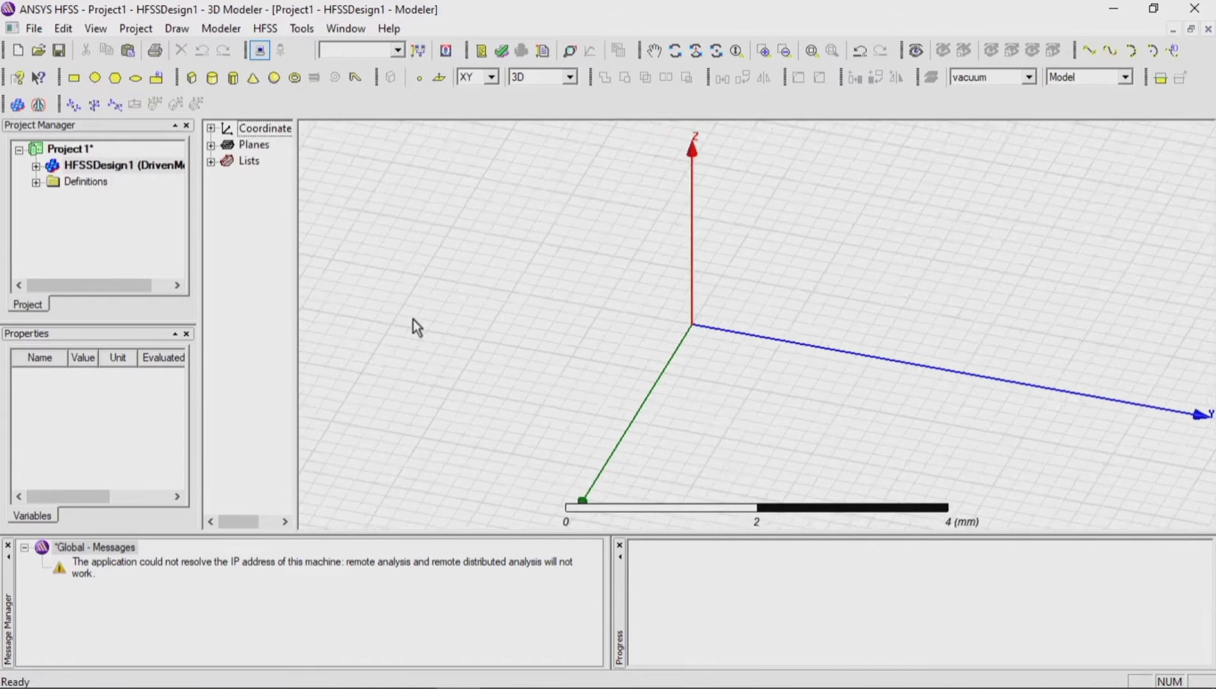
{"action": "scroll", "coordinate": [370, 309], "scroll_direction": "down", "scroll_amount": 3}
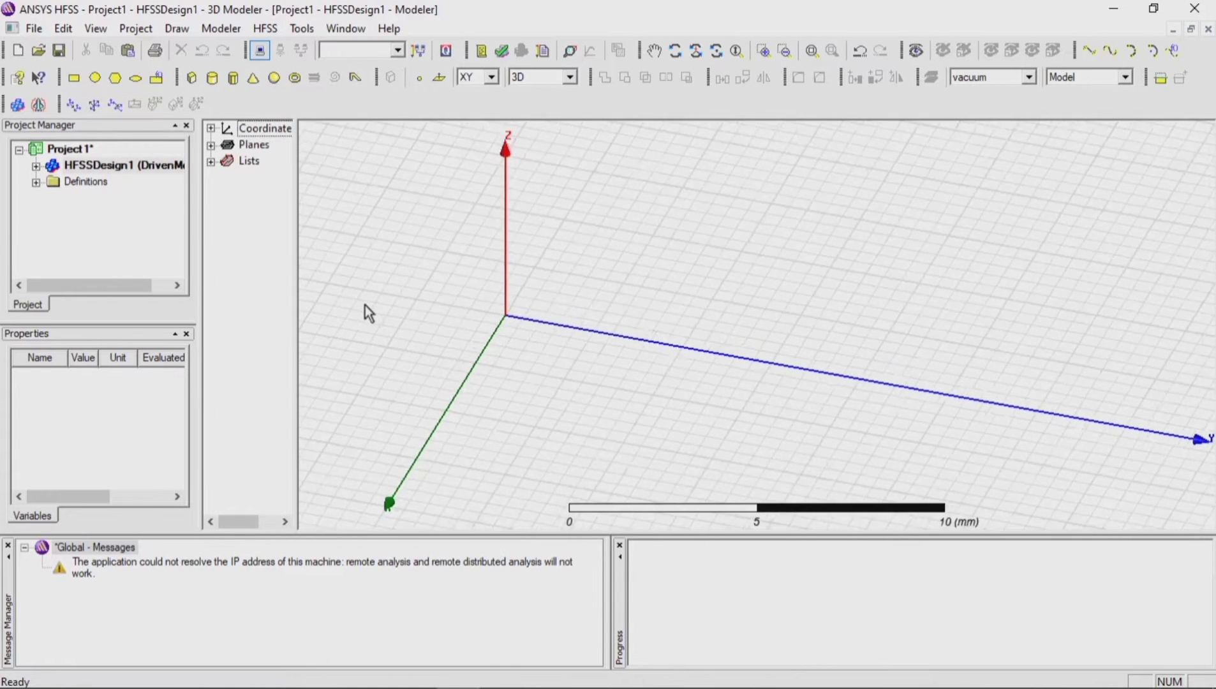
{"action": "left_click", "coordinate": [675, 51]}
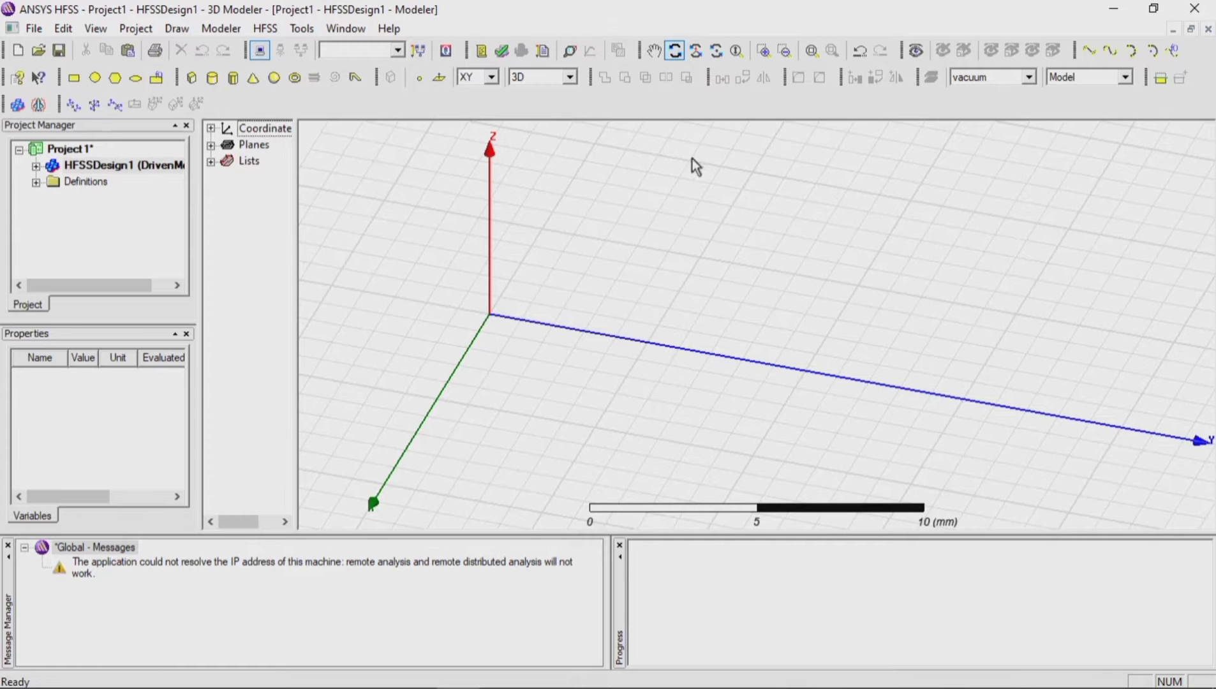
{"action": "left_click_drag", "start_coordinate": [715, 386], "coordinate": [718, 365]}
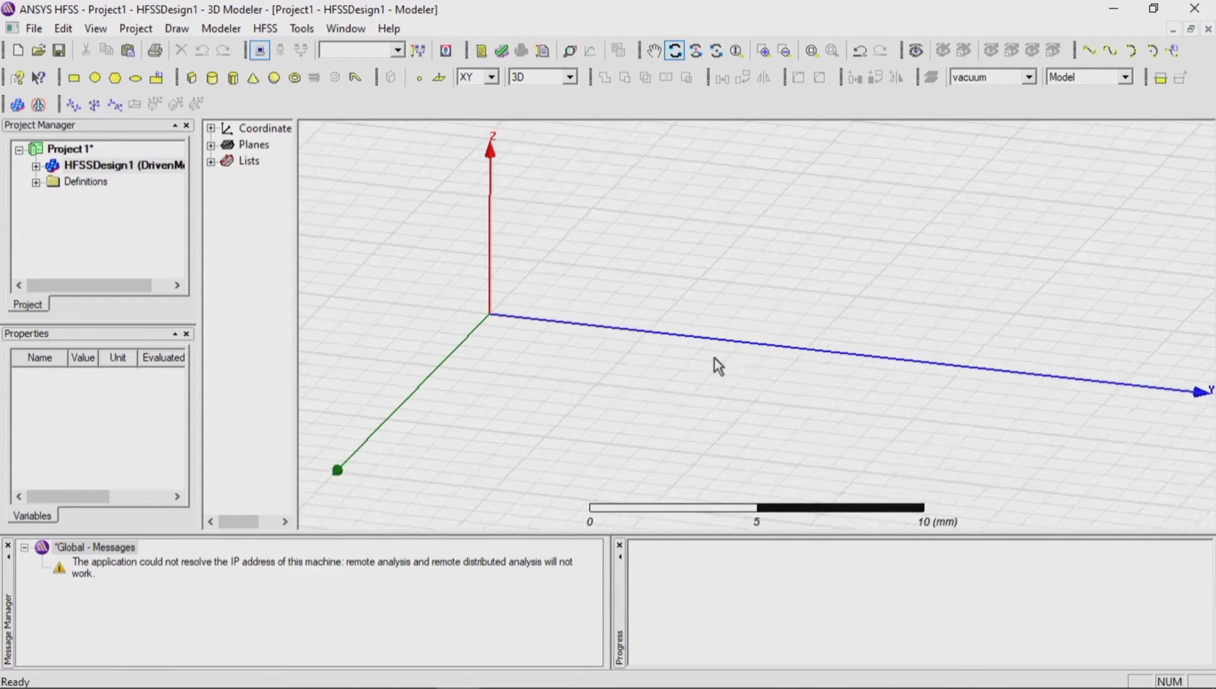
{"action": "left_click", "coordinate": [675, 51]}
{"action": "left_click", "coordinate": [190, 77]}
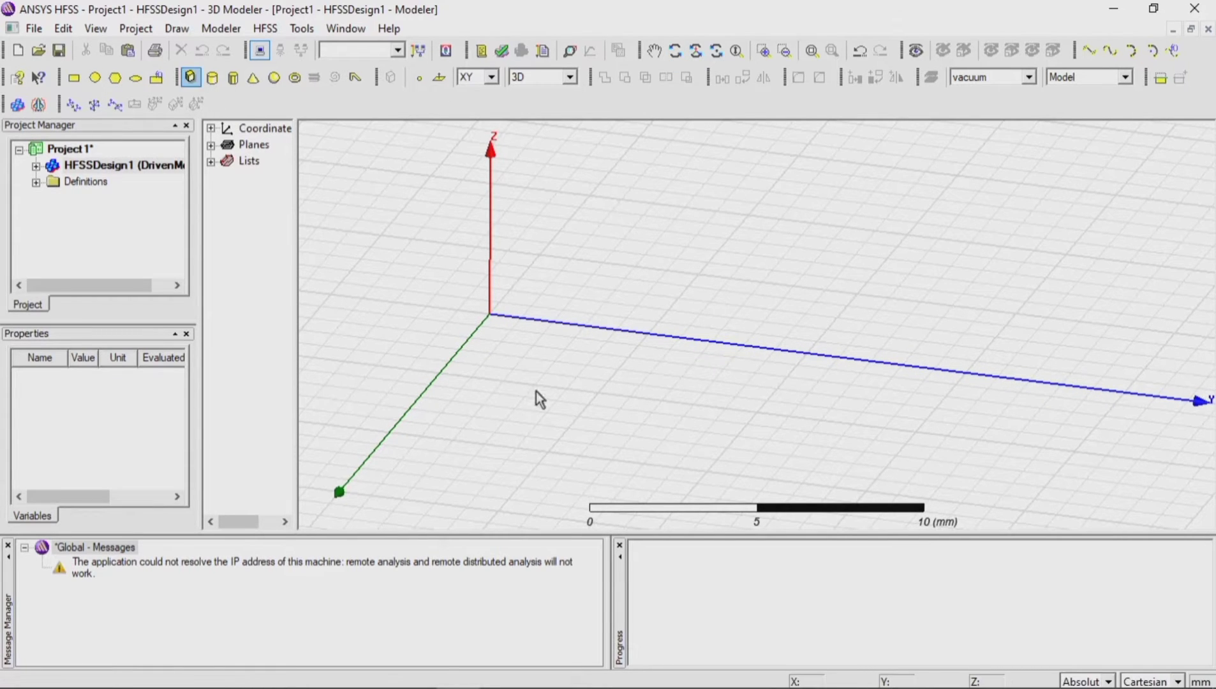
{"action": "left_click", "coordinate": [597, 431]}
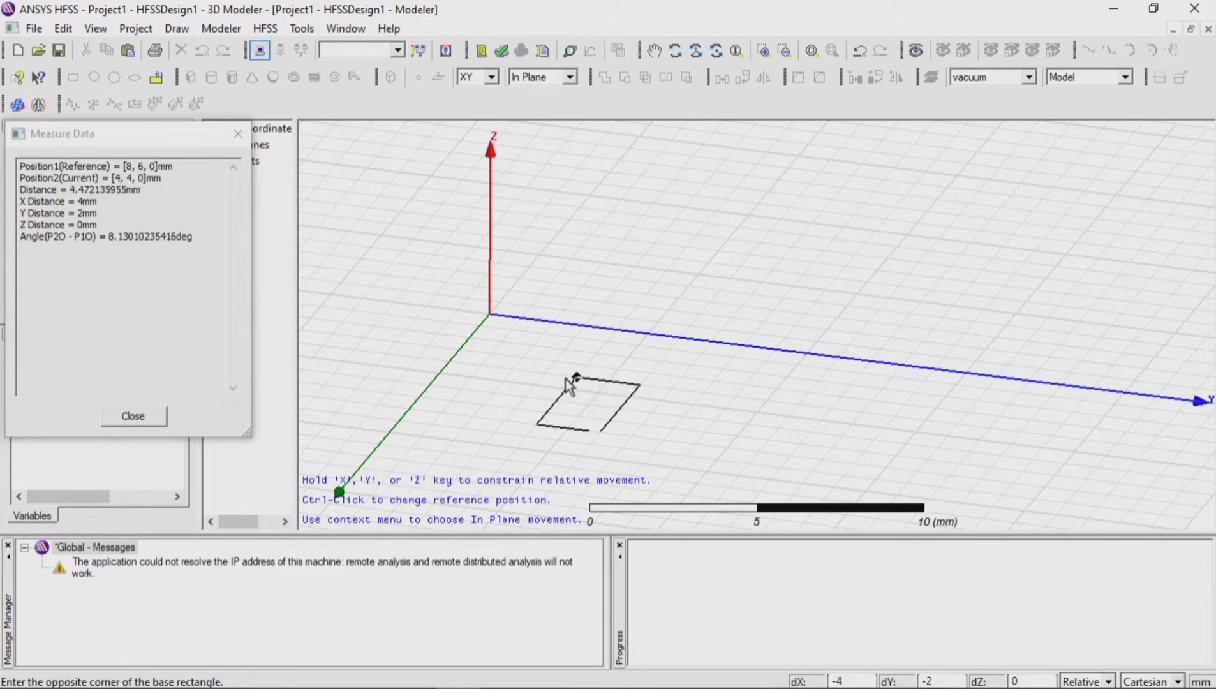
{"action": "left_click", "coordinate": [534, 385]}
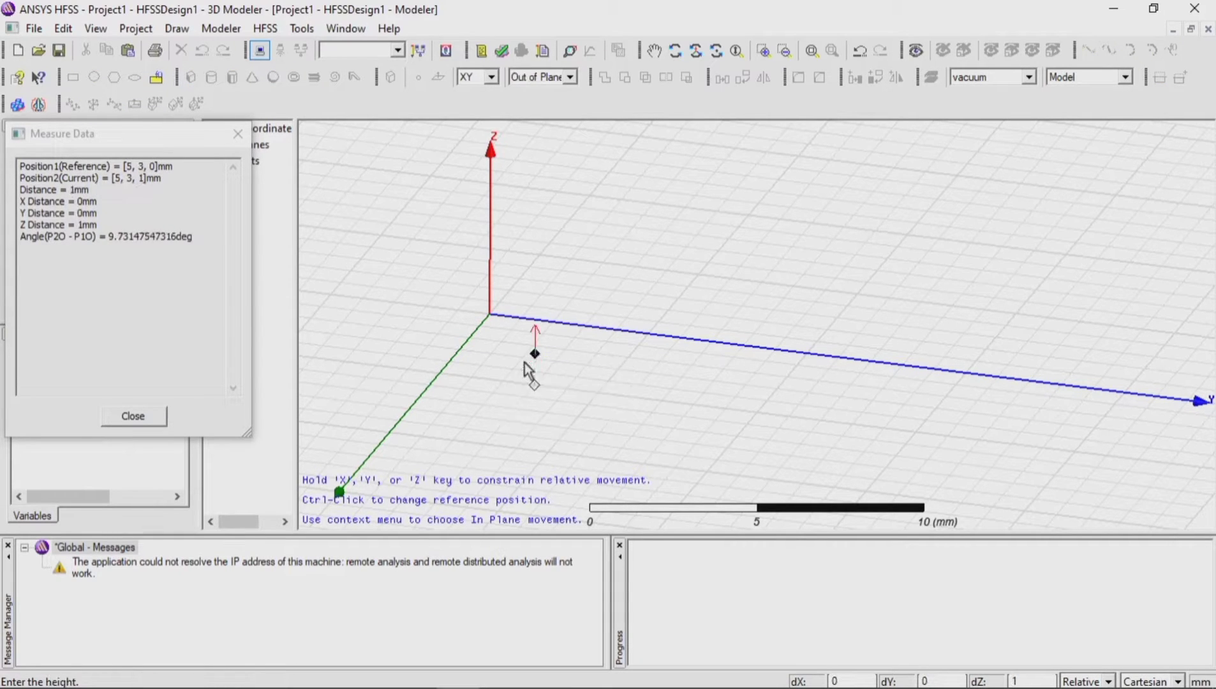
{"action": "left_click", "coordinate": [627, 390]}
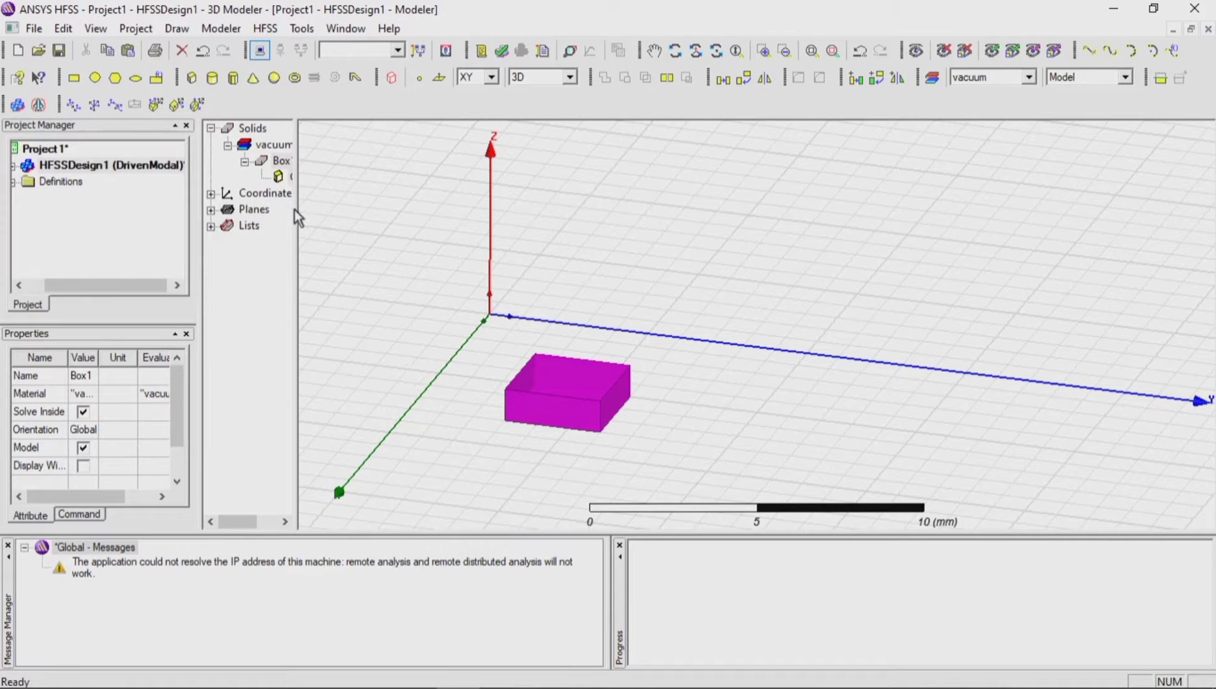
Step: Set the box's X size to 2 mm and both its Y size and Z size to 12 mm
{"action": "left_click_drag", "start_coordinate": [294, 210], "coordinate": [319, 209]}
{"action": "left_click", "coordinate": [301, 176]}
{"action": "double_click", "coordinate": [301, 178]}
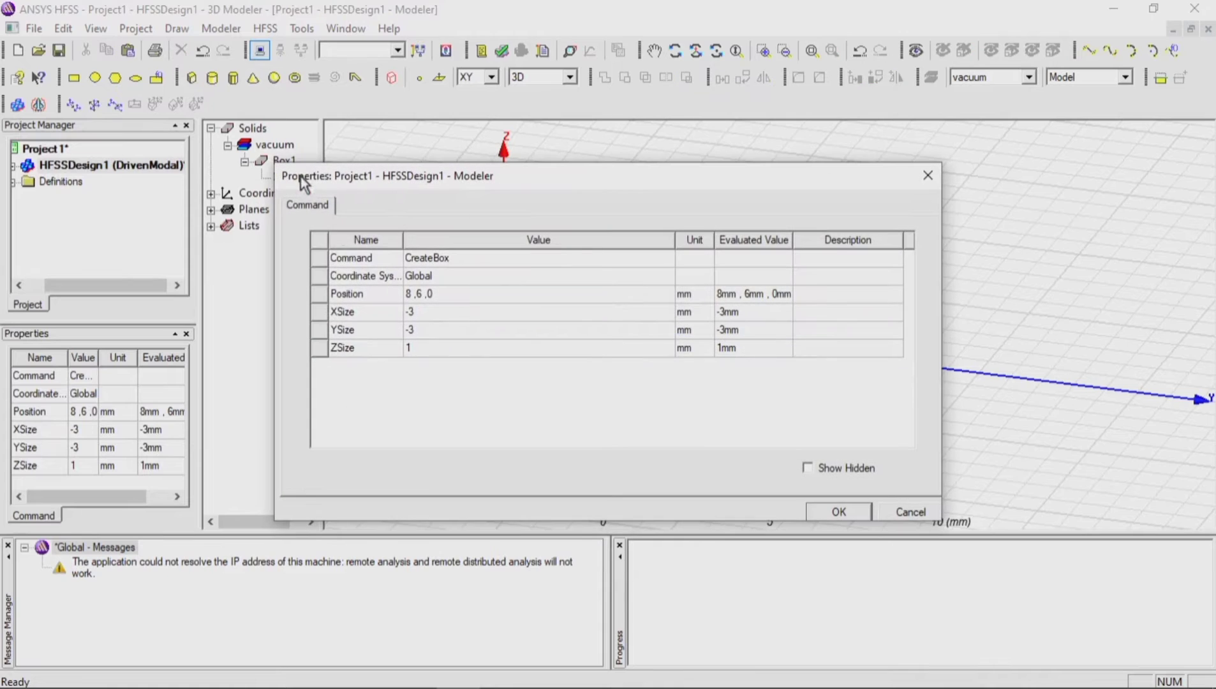
{"action": "left_click", "coordinate": [421, 312]}
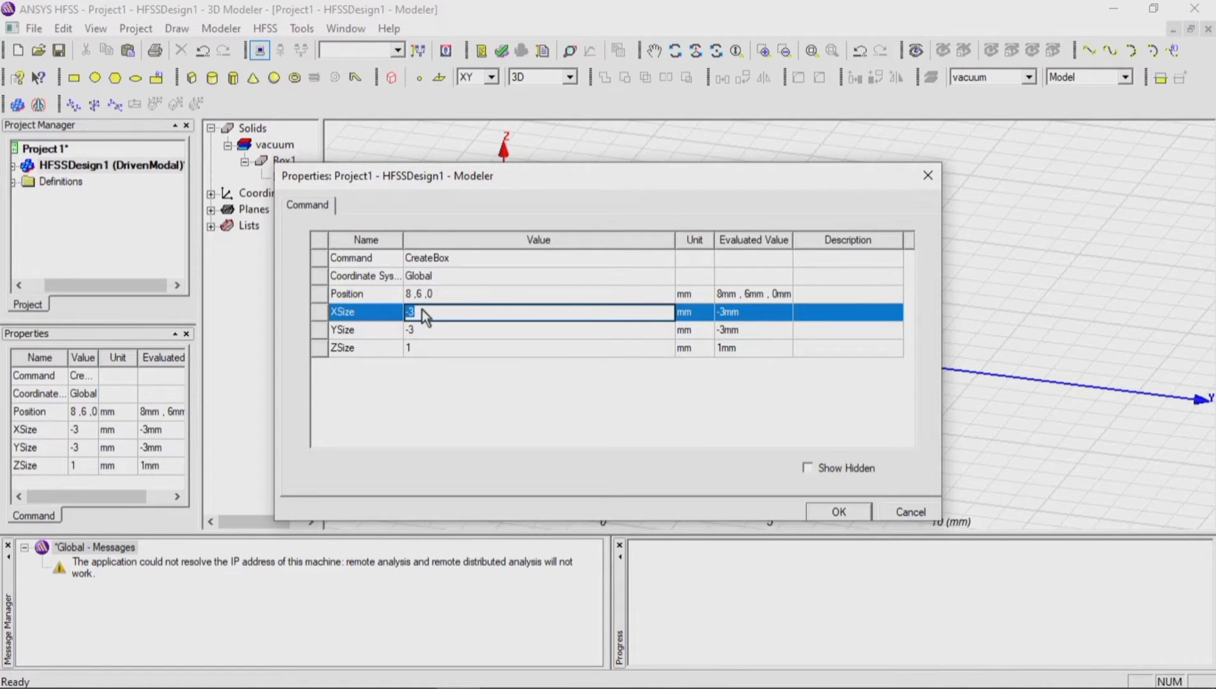
{"action": "type", "text": "2"}
{"action": "left_click", "coordinate": [428, 331]}
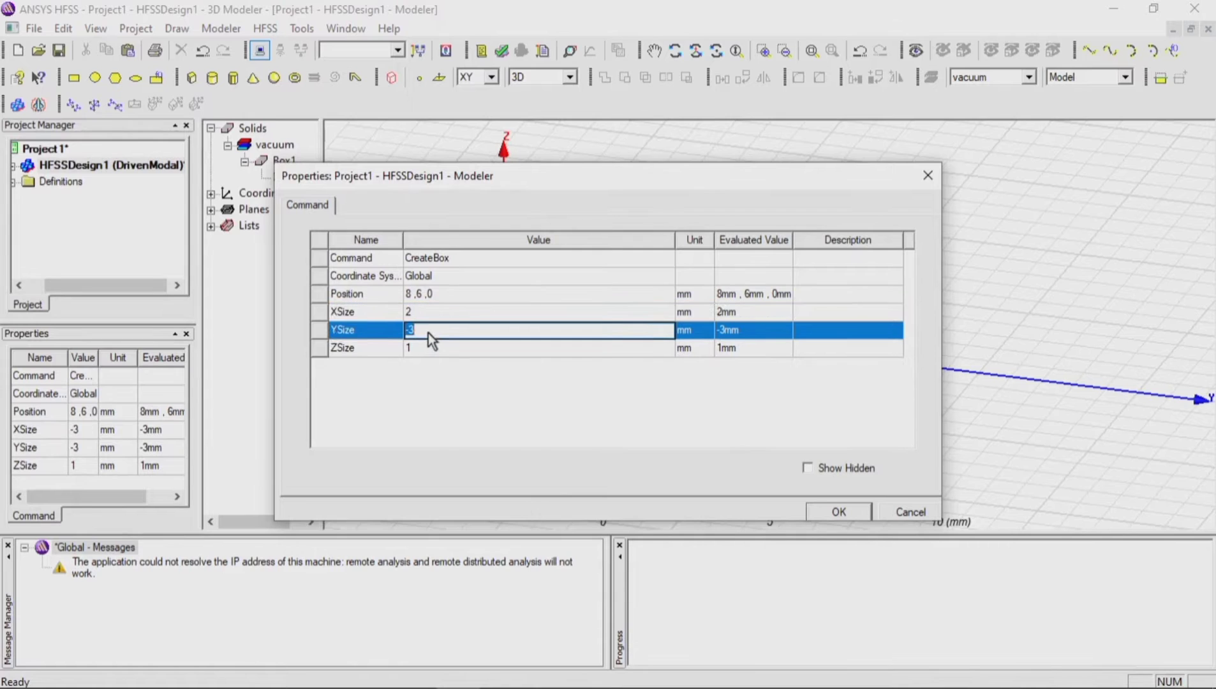
{"action": "type", "text": "12"}
{"action": "key", "text": "Tab"}
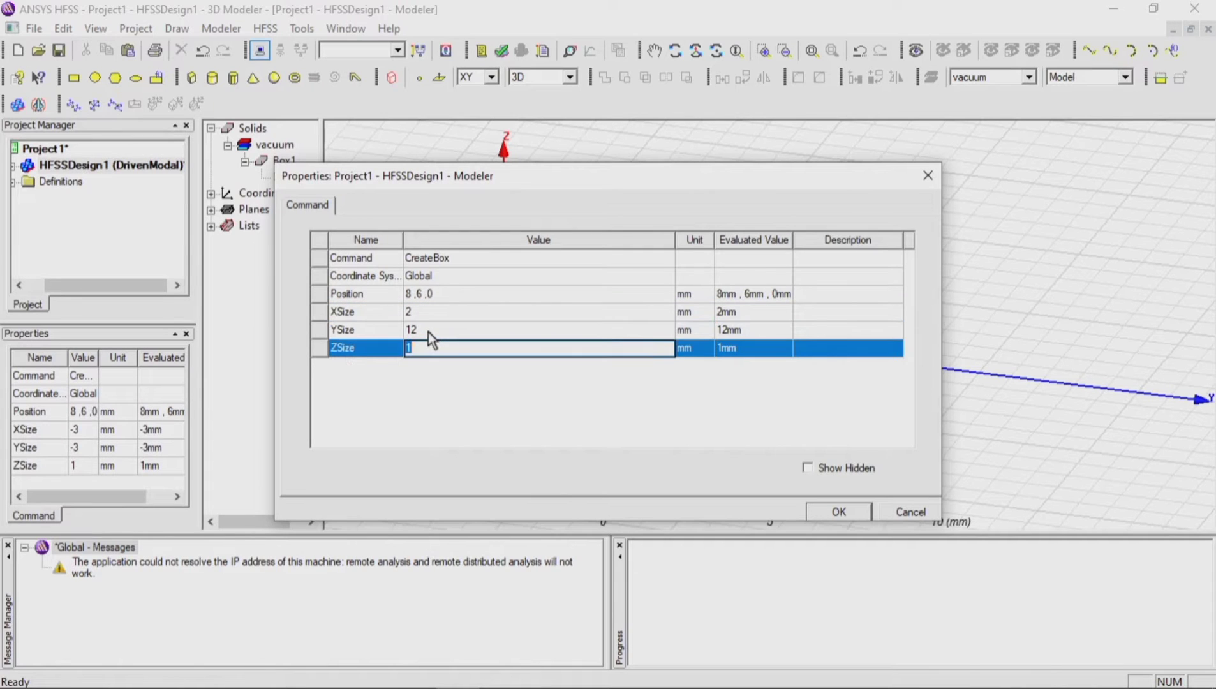
{"action": "type", "text": "12"}
Step: Set the box's position to 38, 35, -6 mm and apply the edited box properties
{"action": "key", "text": "shift+Tab"}
{"action": "key", "text": "shift+Tab"}
{"action": "key", "text": "shift+Tab"}
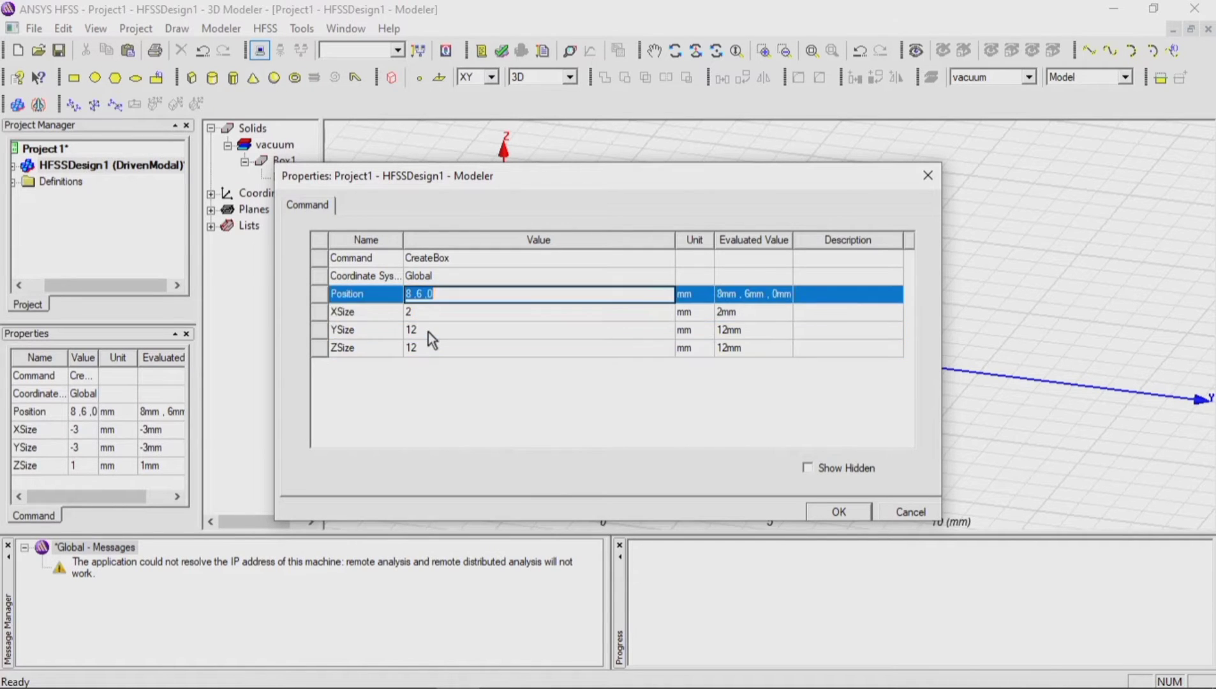
{"action": "key", "text": "BackSpace"}
{"action": "type", "text": "-6"}
{"action": "key", "text": "Left"}
{"action": "key", "text": "Left"}
{"action": "key", "text": "Left"}
{"action": "key", "text": "BackSpace"}
{"action": "type", "text": "35"}
{"action": "key", "text": "Left"}
{"action": "key", "text": "Left"}
{"action": "key", "text": "Left"}
{"action": "key", "text": "BackSpace"}
{"action": "key", "text": "BackSpace"}
{"action": "type", "text": "38"}
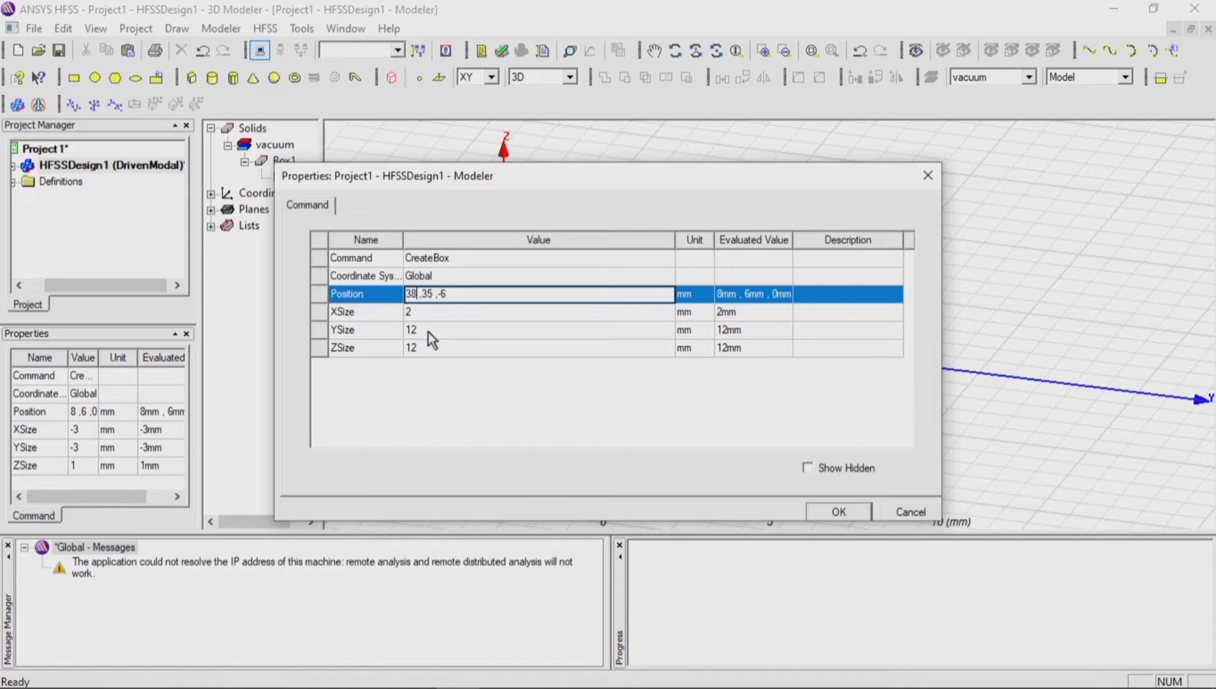
{"action": "left_click", "coordinate": [825, 512]}
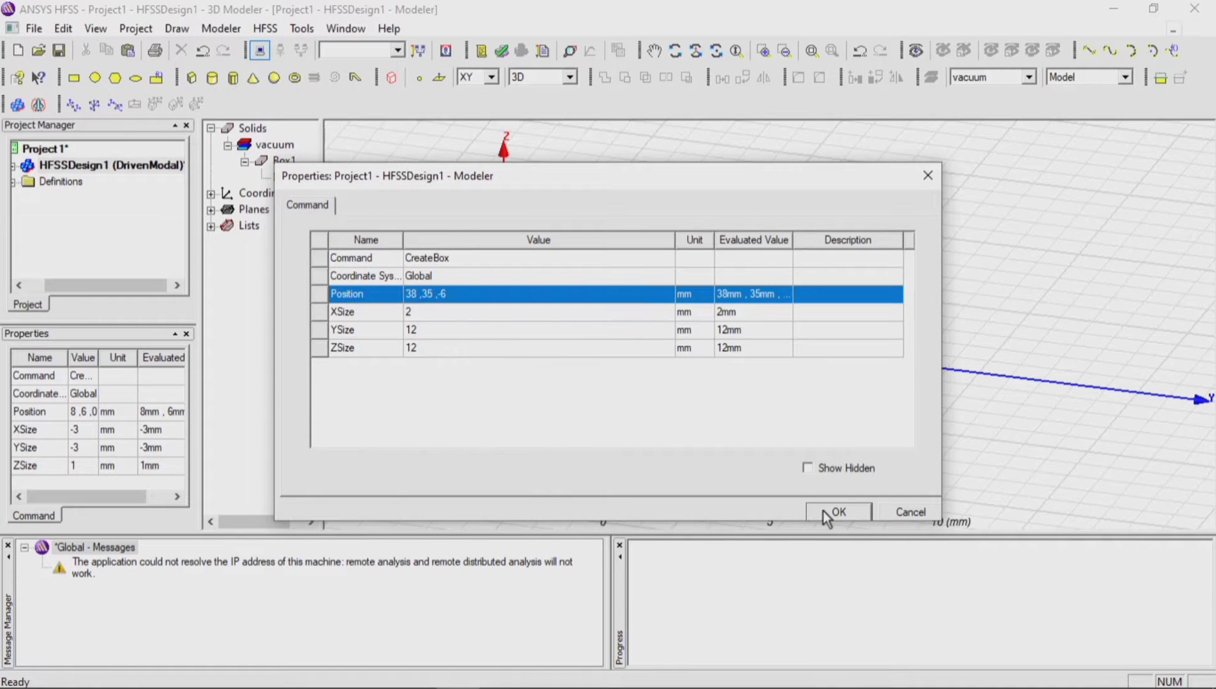
Step: Draw a cylinder centred at 45, 20, 0 mm with a radius of about 5 mm and a height of about 10 mm
{"action": "scroll", "coordinate": [436, 278], "scroll_direction": "down", "scroll_amount": 5}
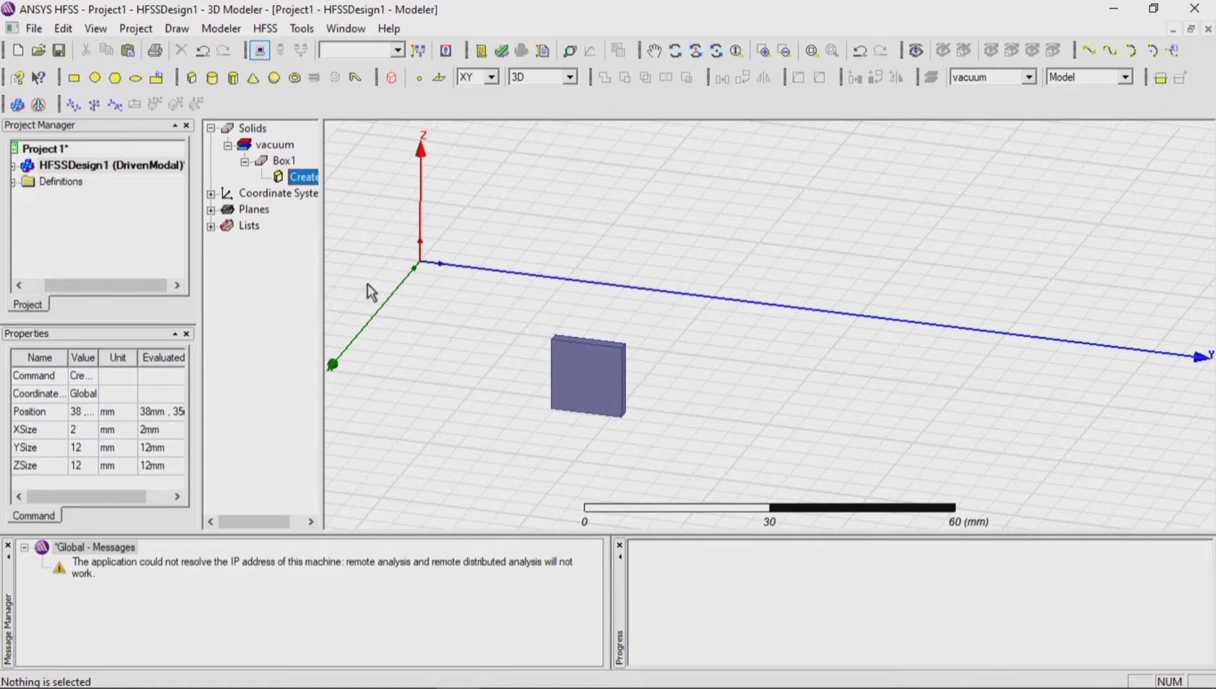
{"action": "left_click", "coordinate": [213, 78]}
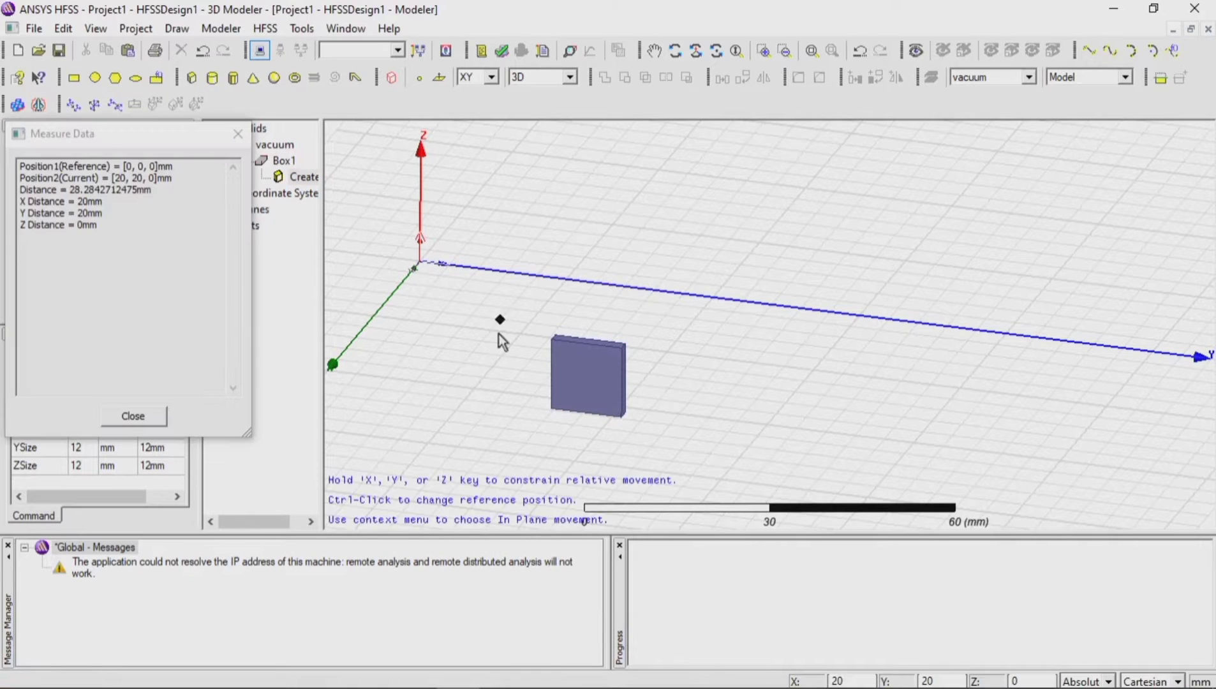
{"action": "left_click", "coordinate": [451, 374]}
{"action": "left_click", "coordinate": [483, 376]}
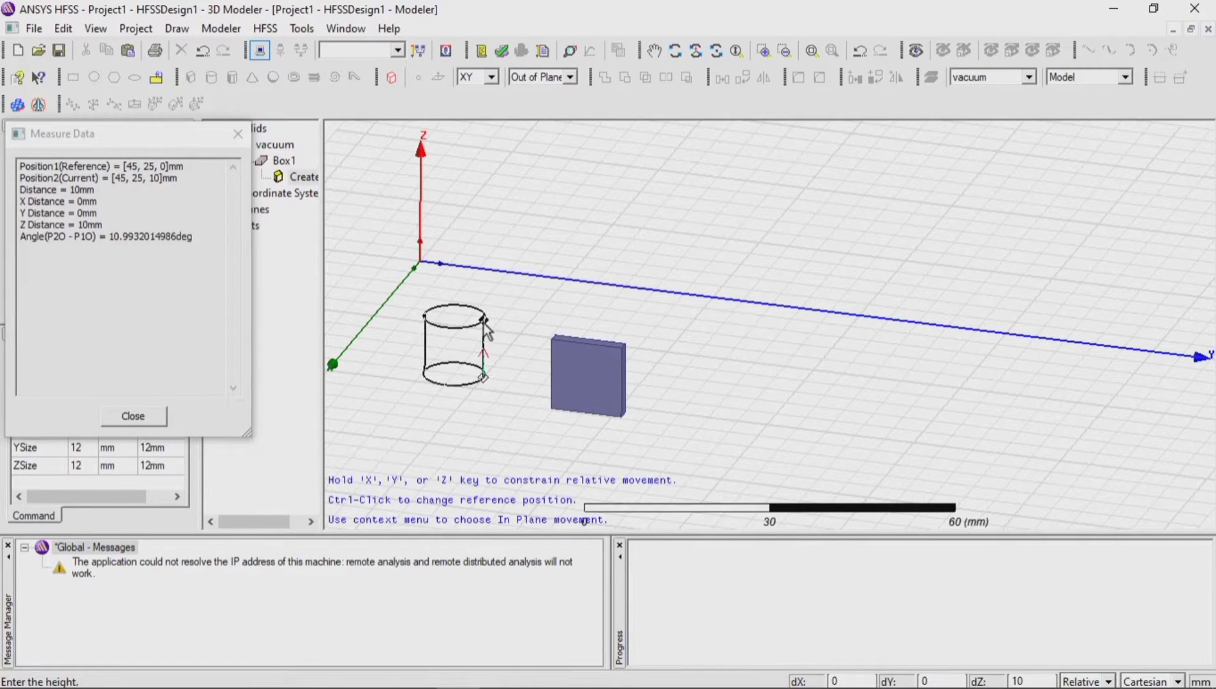
{"action": "left_click", "coordinate": [483, 323]}
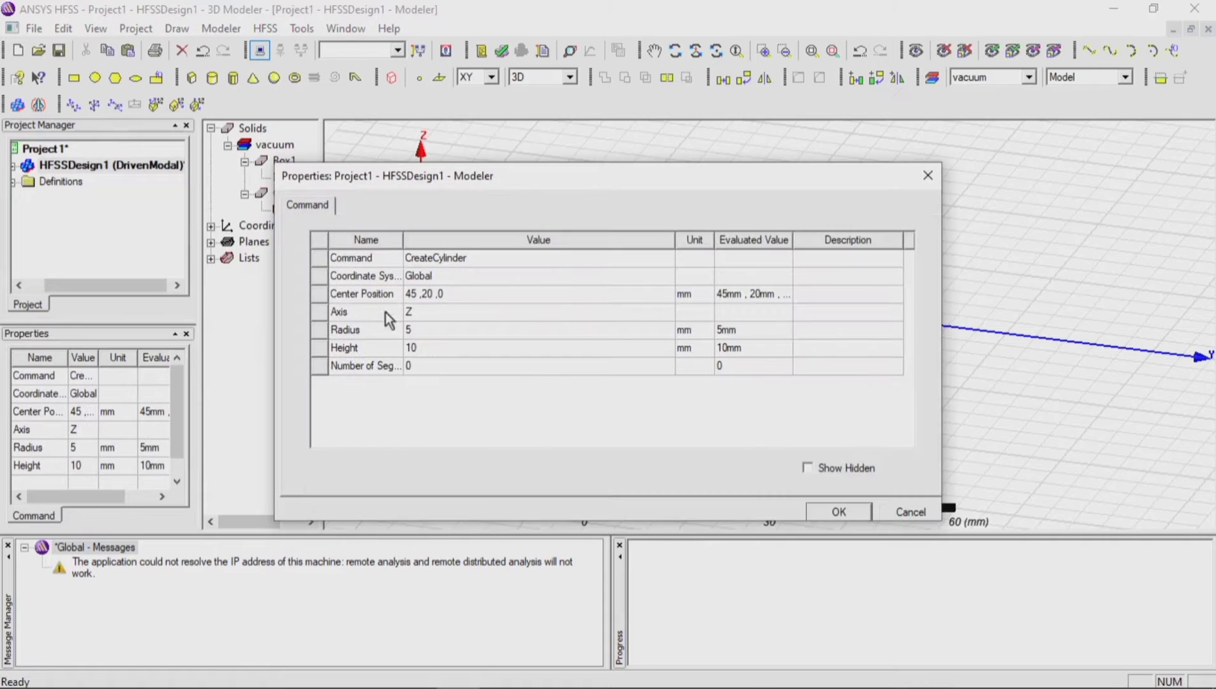
Step: Set the cylinder's axis to X, its radius to 2.75 mm and its height to -11.5 mm
{"action": "left_click", "coordinate": [427, 334]}
{"action": "left_click", "coordinate": [430, 313]}
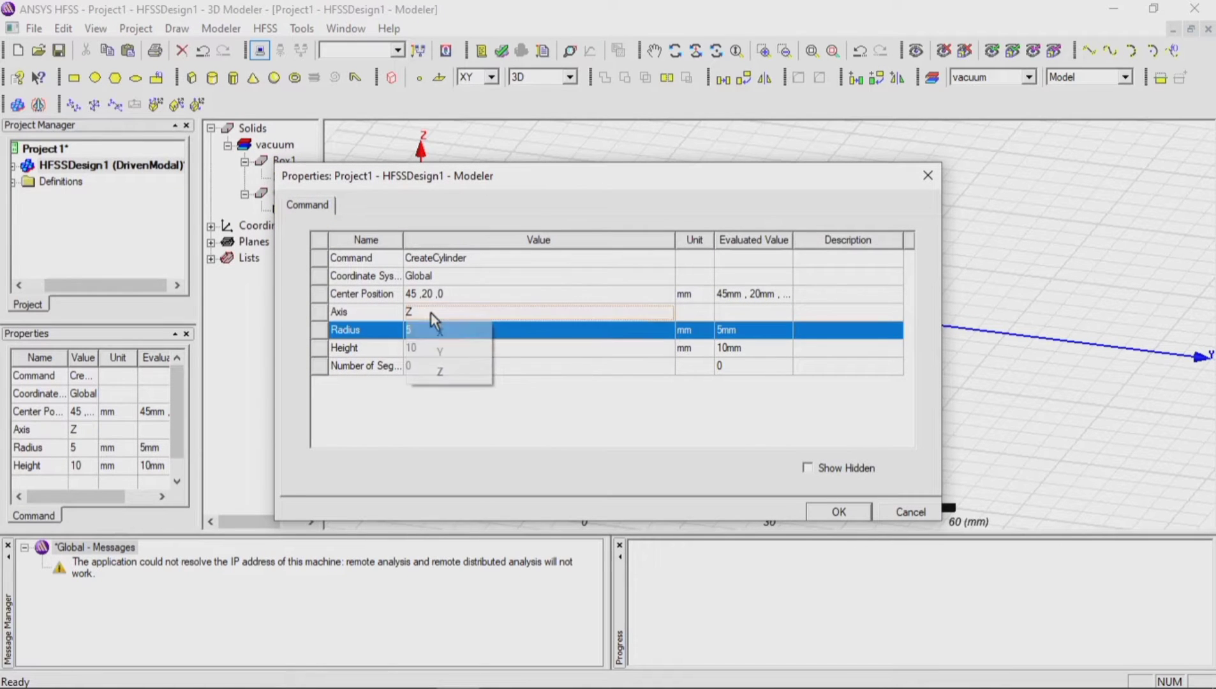
{"action": "left_click", "coordinate": [439, 331]}
{"action": "left_click", "coordinate": [440, 332]}
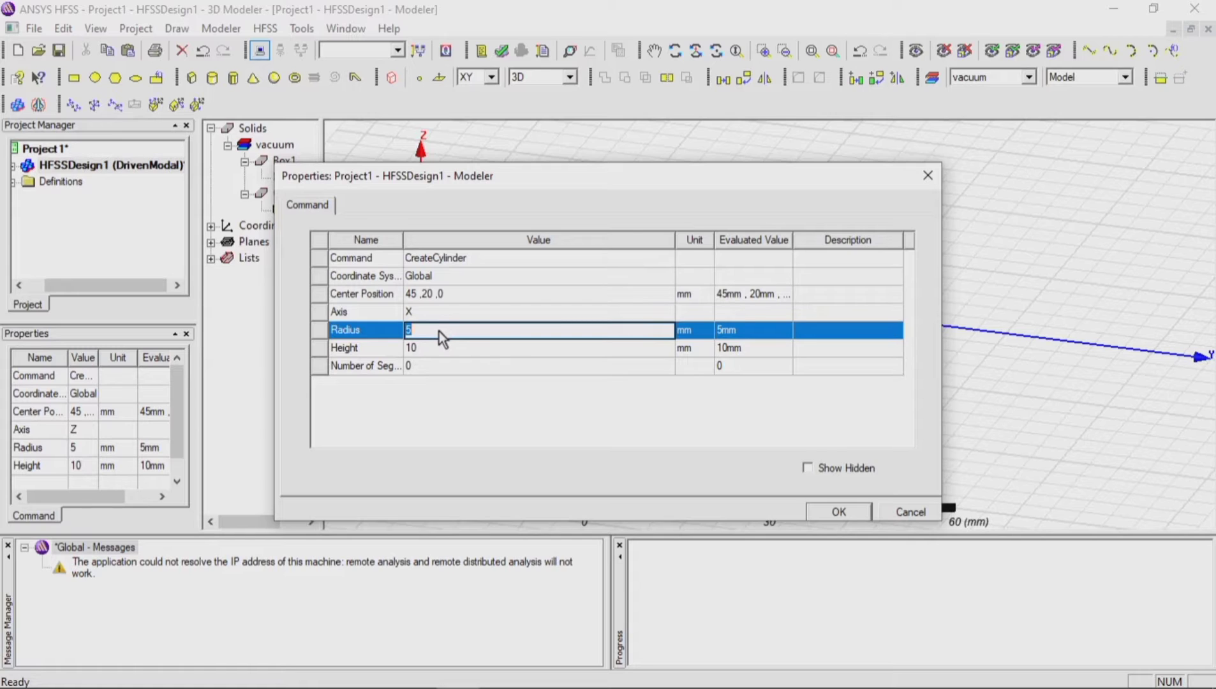
{"action": "type", "text": "2.75"}
{"action": "left_click", "coordinate": [442, 349]}
{"action": "left_click", "coordinate": [442, 350]}
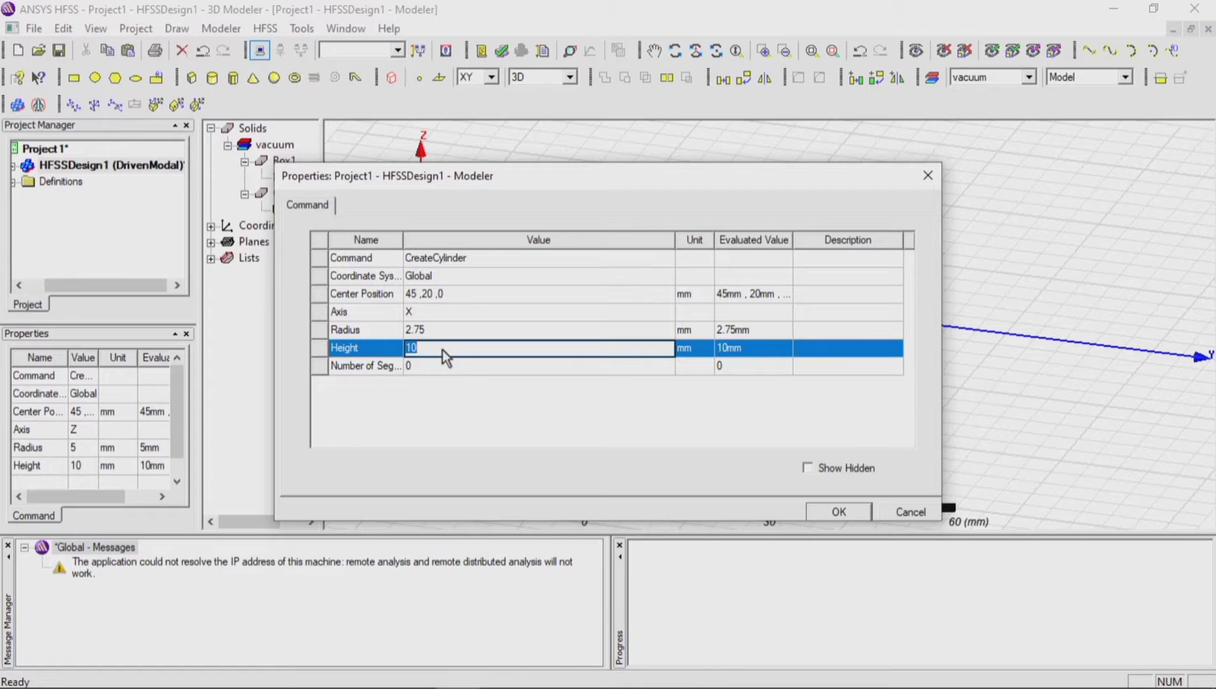
{"action": "type", "text": "-11.5"}
Step: Set the cylinder's center position to 47.1, 41, 0 mm and apply the edited properties
{"action": "left_click", "coordinate": [456, 296]}
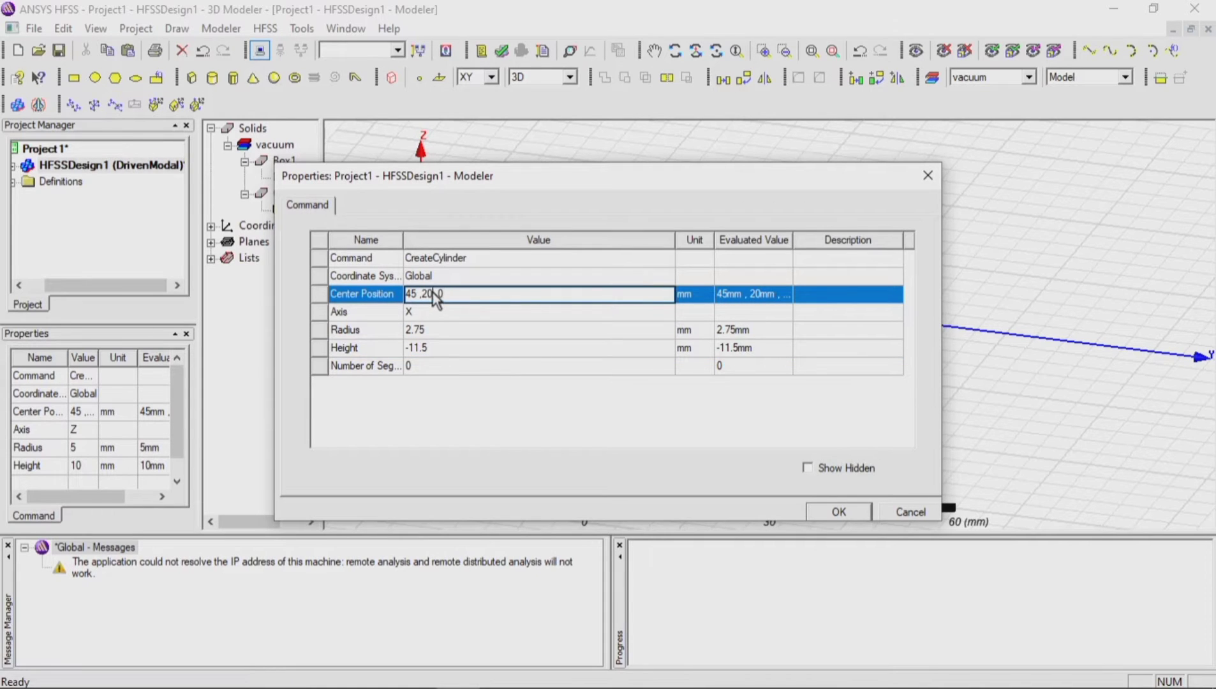
{"action": "left_click", "coordinate": [433, 294]}
{"action": "key", "text": "BackSpace"}
{"action": "key", "text": "BackSpace"}
{"action": "type", "text": "41"}
{"action": "key", "text": "Left"}
{"action": "key", "text": "Left"}
{"action": "key", "text": "Left"}
{"action": "key", "text": "Left"}
{"action": "key", "text": "BackSpace"}
{"action": "key", "text": "BackSpace"}
{"action": "key", "text": "BackSpace"}
{"action": "type", "text": "7.1"}
{"action": "left_click", "coordinate": [830, 513]}
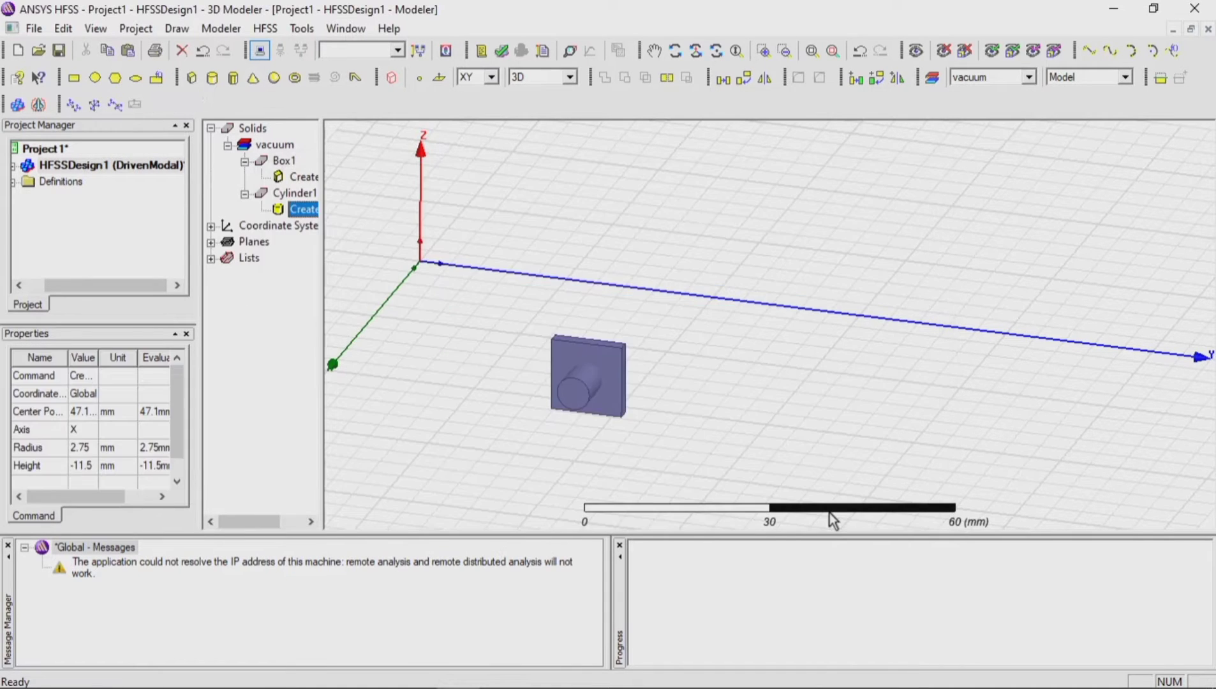
Step: Subtract the cylinder from the box, cloning the tool object before the operation
{"action": "left_click", "coordinate": [675, 48]}
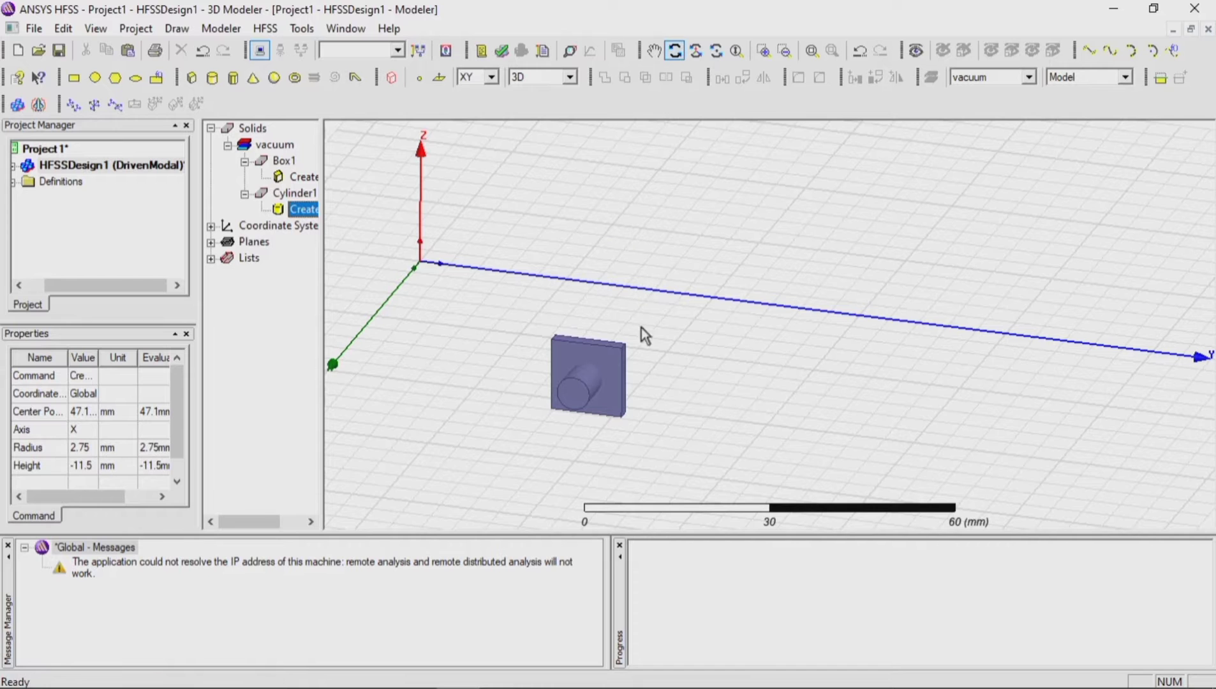
{"action": "left_click_drag", "start_coordinate": [641, 328], "coordinate": [561, 395]}
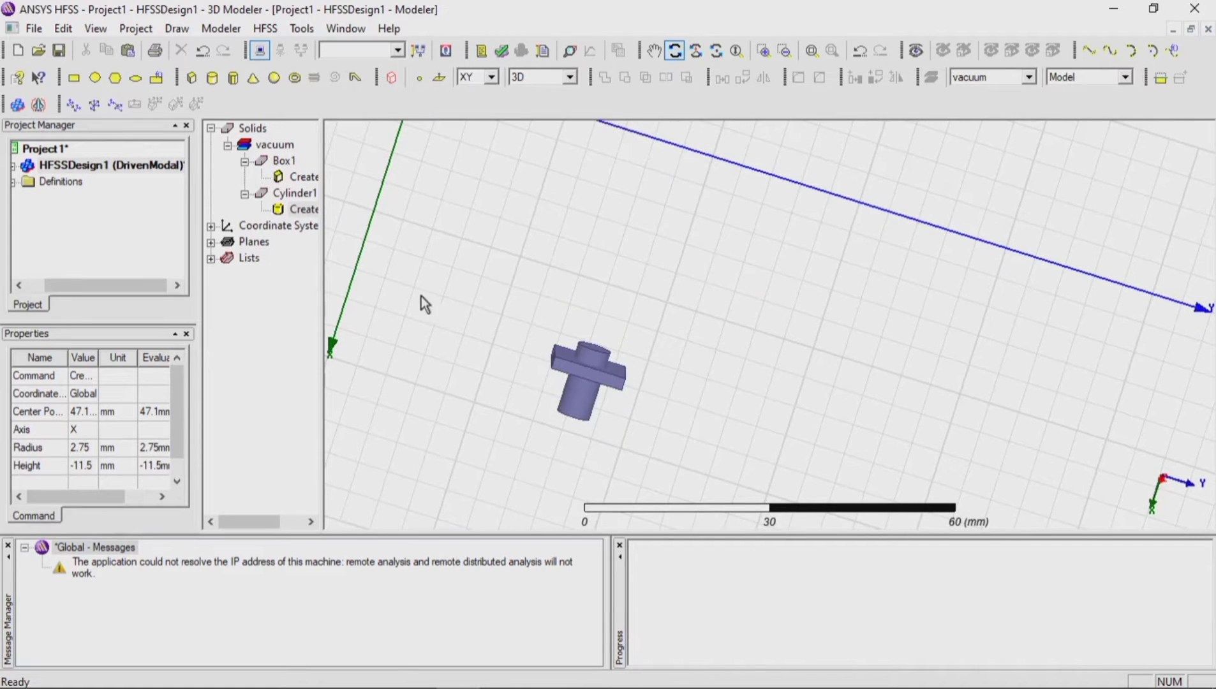
{"action": "left_click_drag", "start_coordinate": [421, 297], "coordinate": [394, 272]}
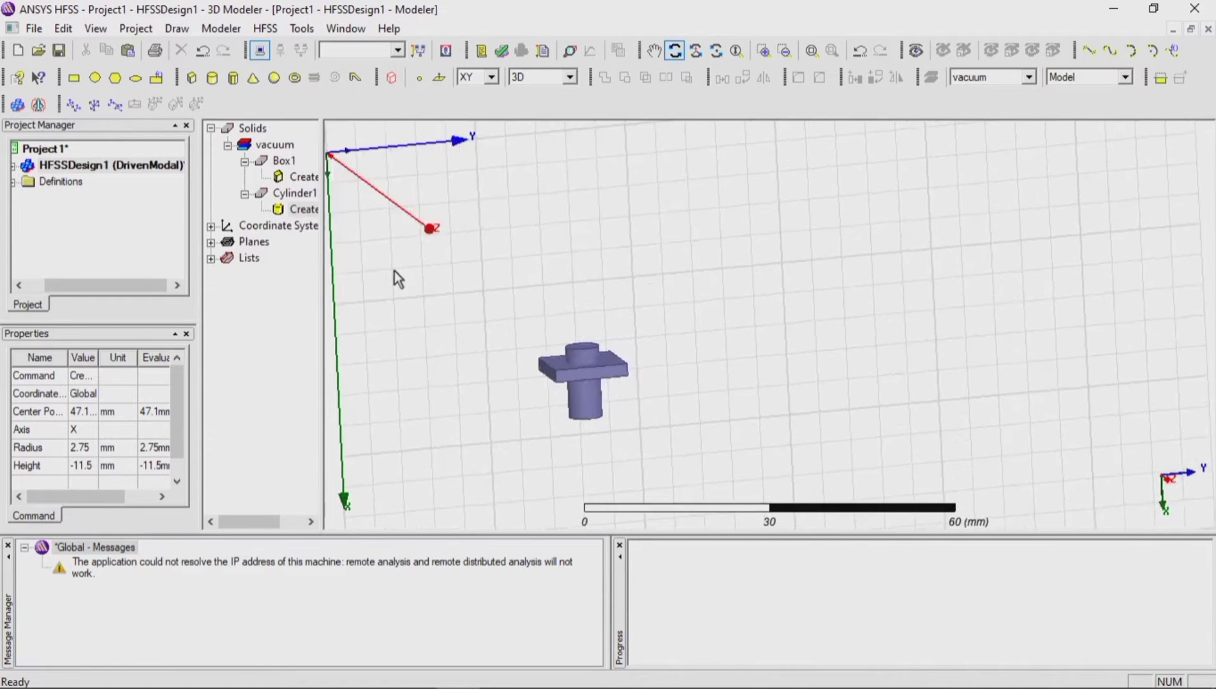
{"action": "scroll", "coordinate": [535, 389], "scroll_direction": "up", "scroll_amount": 6}
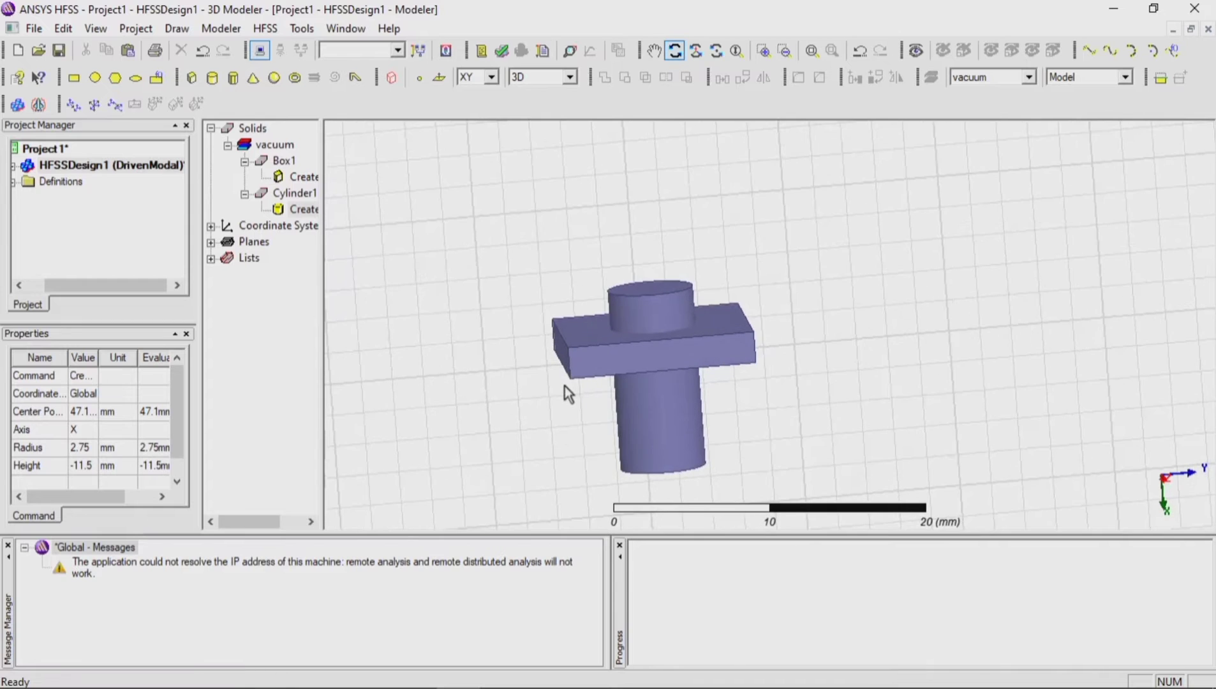
{"action": "scroll", "coordinate": [565, 386], "scroll_direction": "up", "scroll_amount": 1}
{"action": "key", "text": "Escape"}
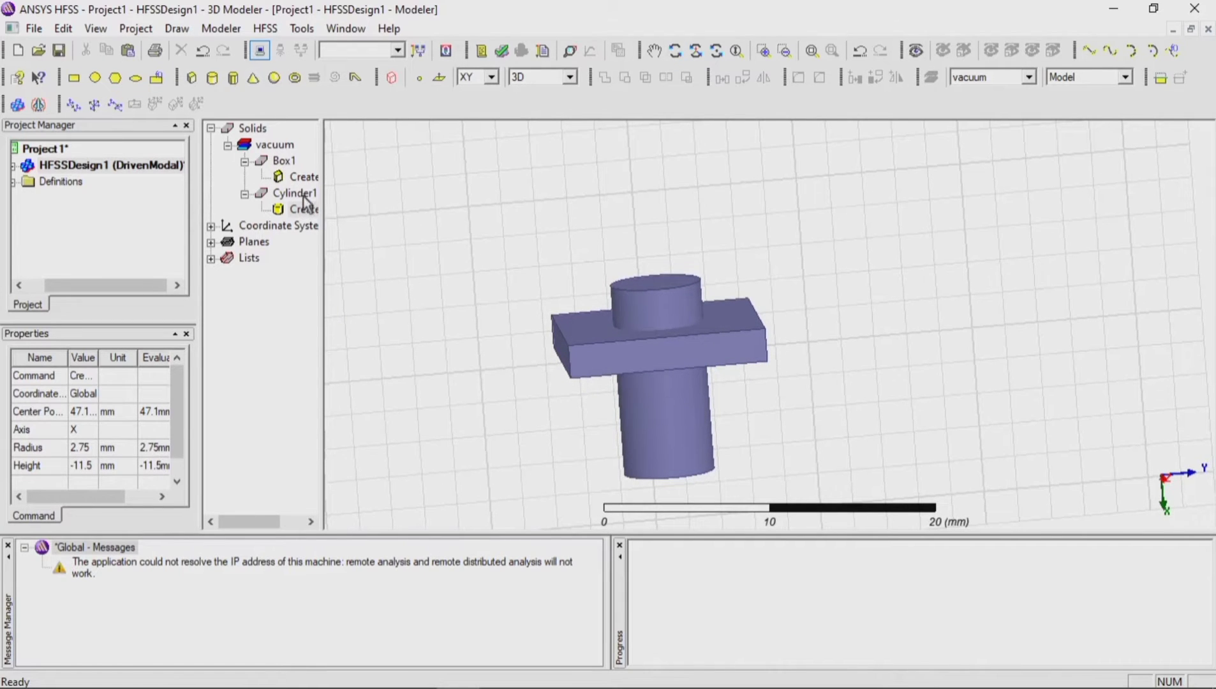
{"action": "left_click", "coordinate": [286, 162]}
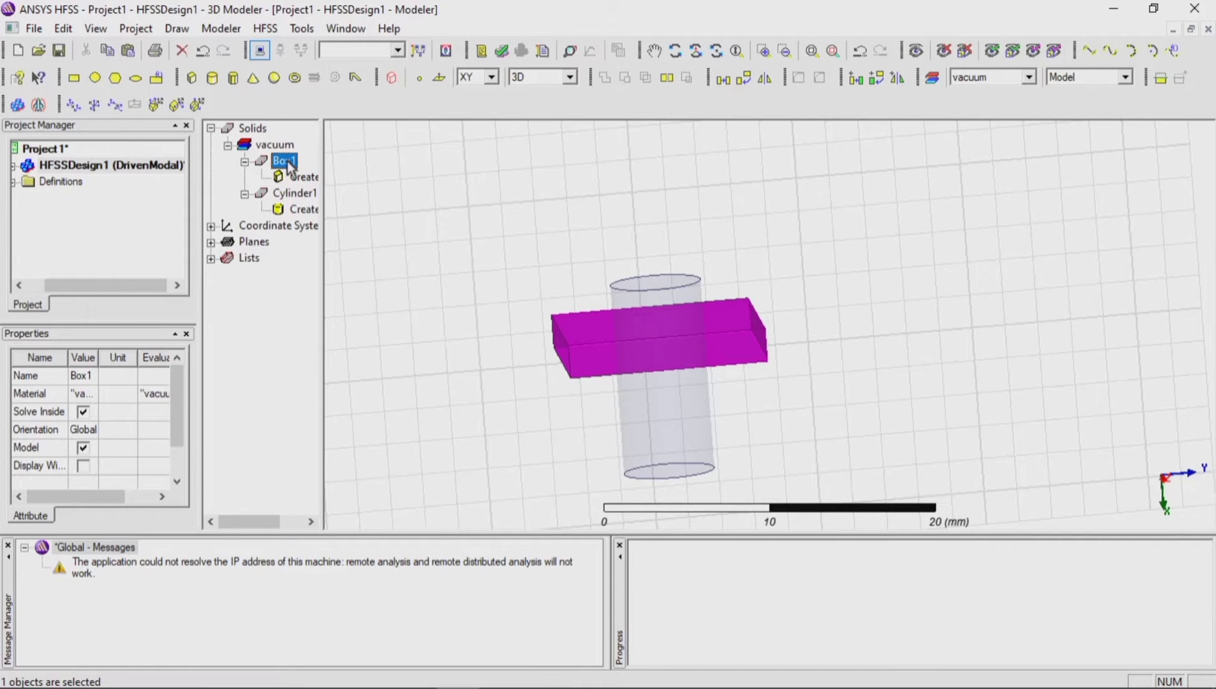
{"action": "left_click", "coordinate": [294, 193], "text": "ctrl"}
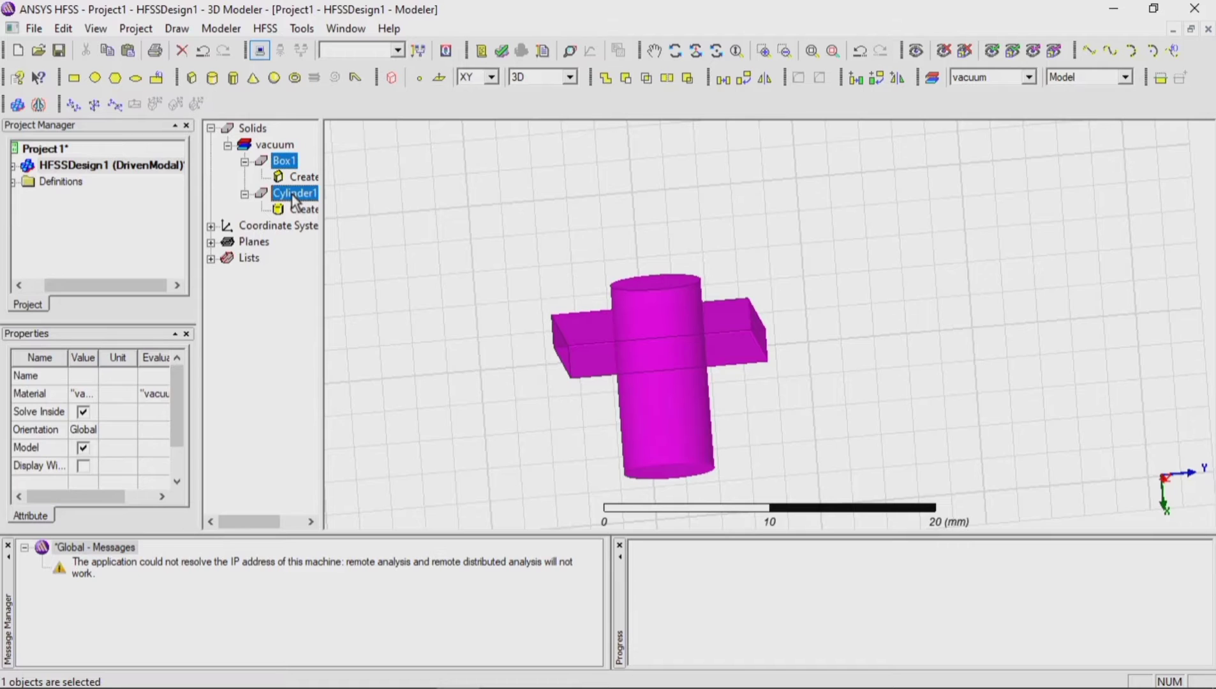
{"action": "left_click", "coordinate": [625, 78]}
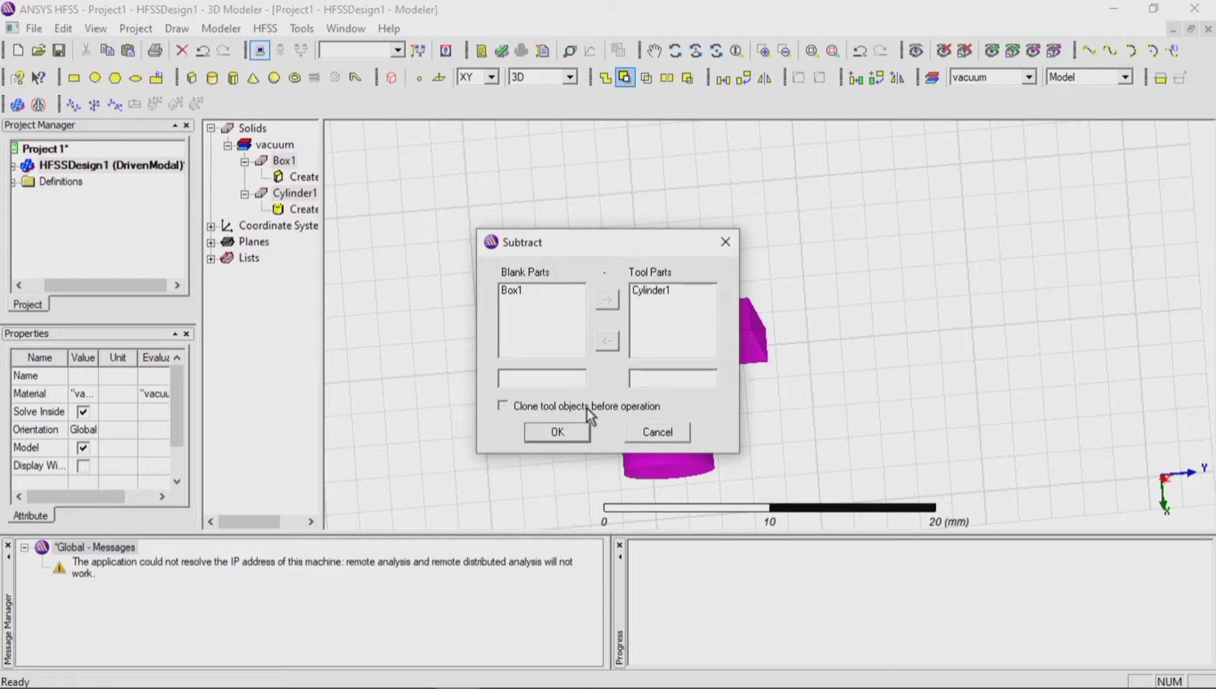
{"action": "left_click", "coordinate": [557, 433]}
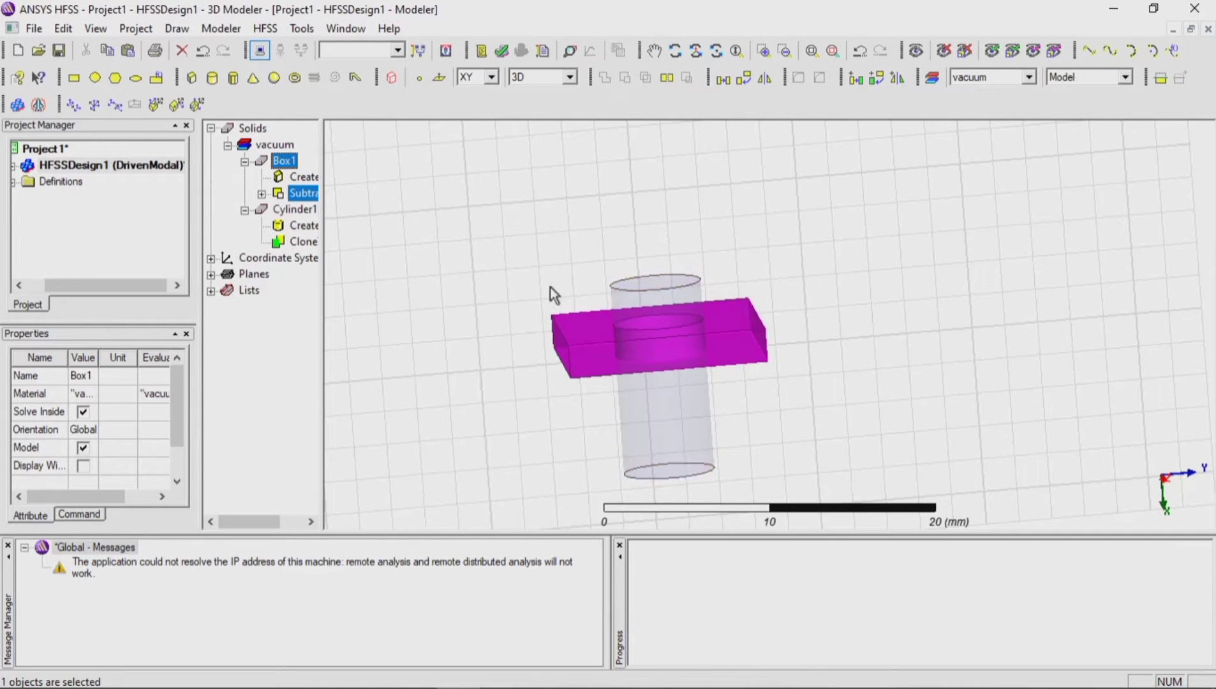
{"action": "left_click", "coordinate": [674, 50]}
{"action": "left_click_drag", "start_coordinate": [1196, 285], "coordinate": [1209, 346]}
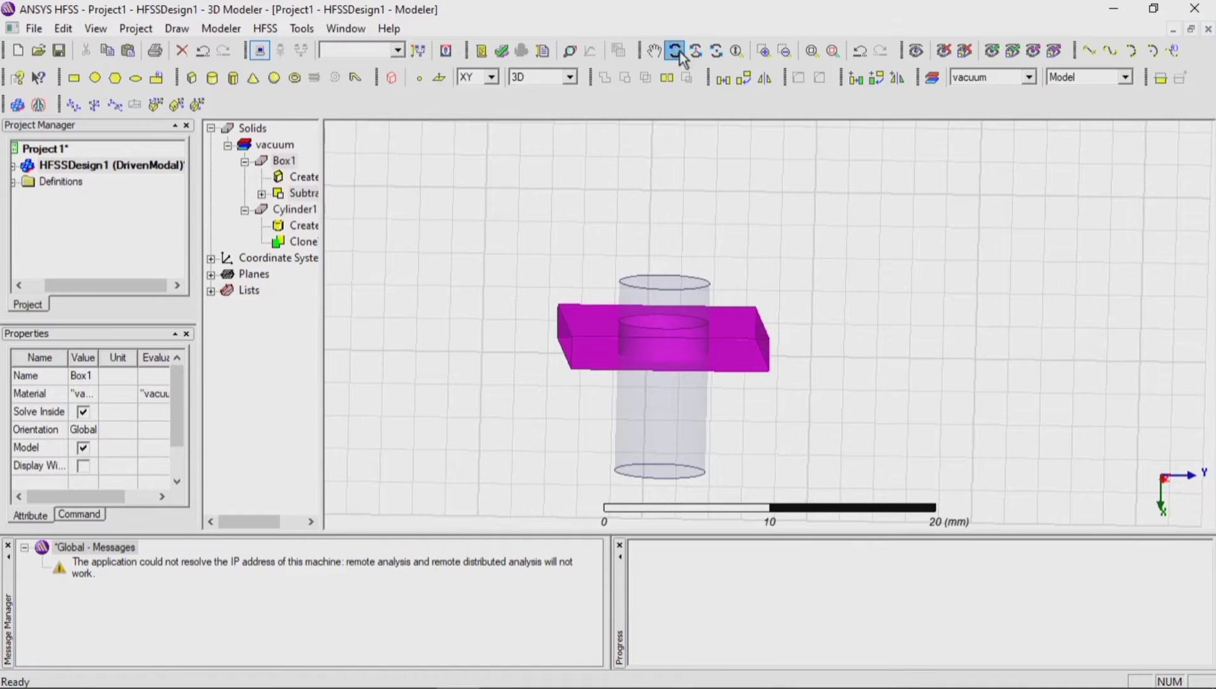
{"action": "scroll", "coordinate": [654, 264], "scroll_direction": "down", "scroll_amount": 5}
{"action": "left_click_drag", "start_coordinate": [650, 273], "coordinate": [645, 88]}
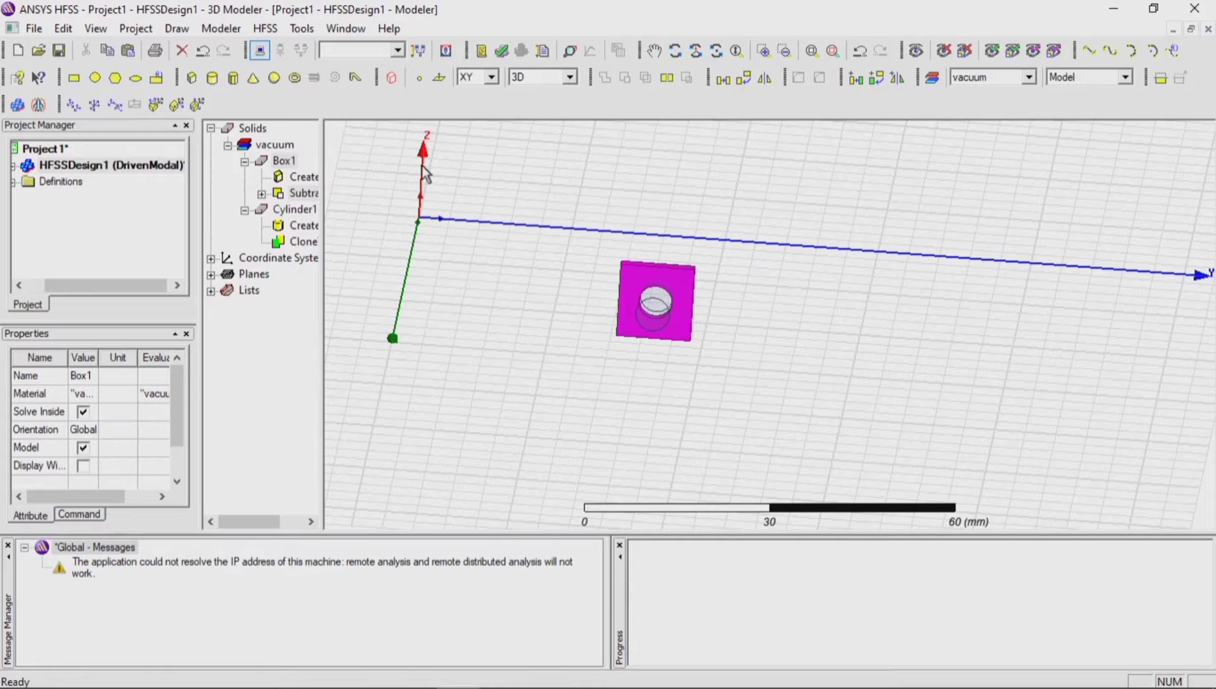
{"action": "left_click", "coordinate": [216, 78]}
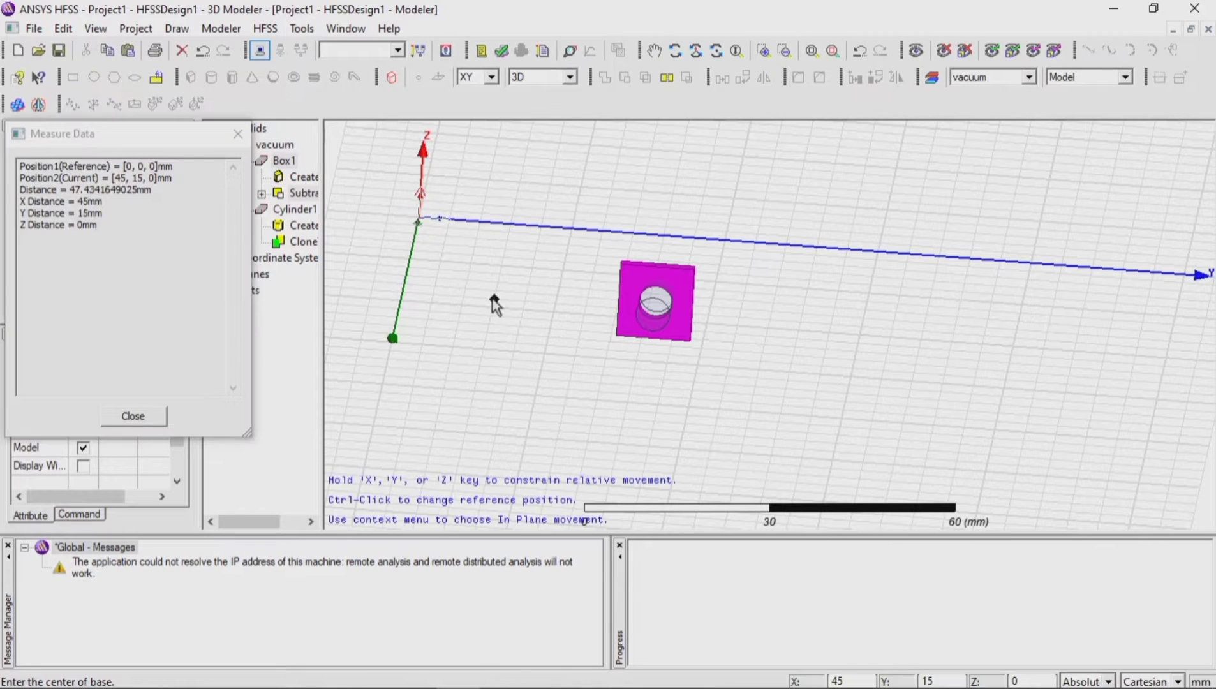
{"action": "left_click", "coordinate": [522, 311]}
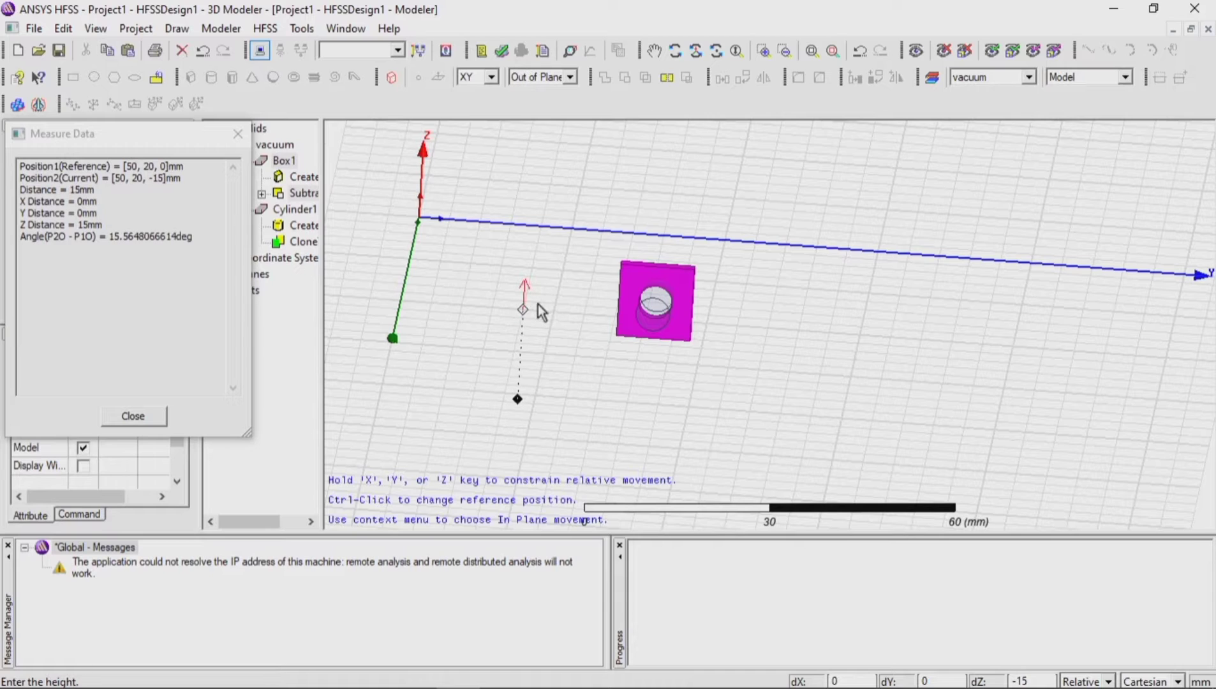
{"action": "key", "text": "Escape"}
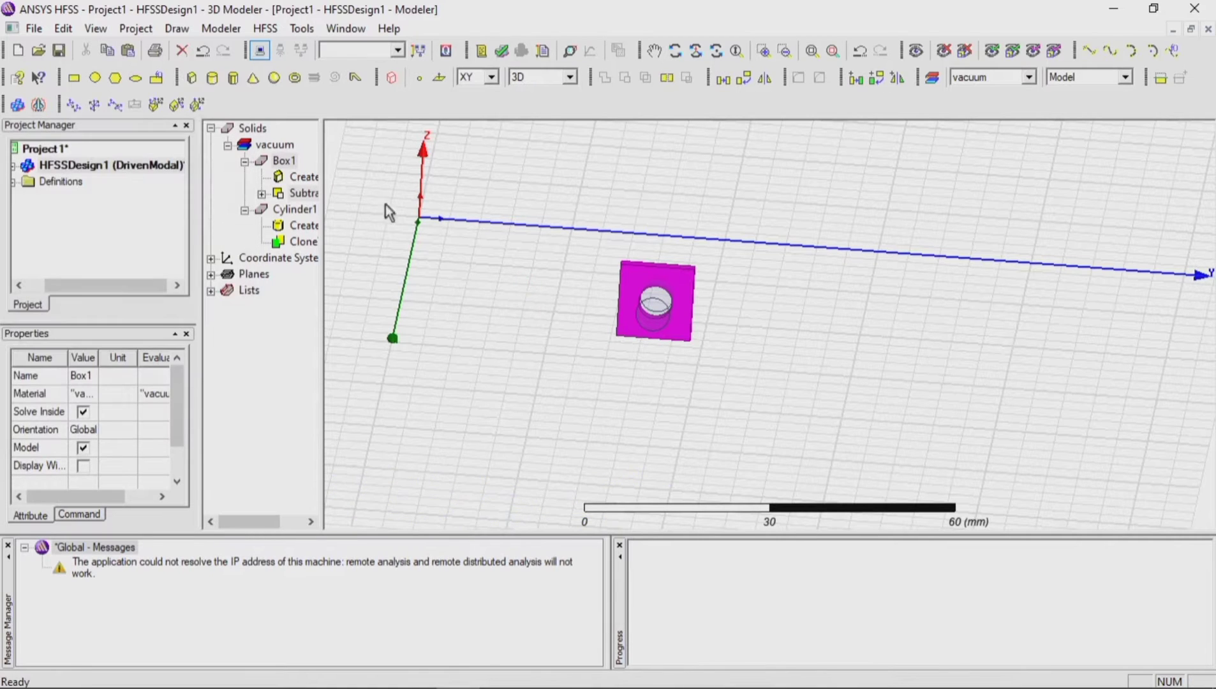
Step: Draw a second cylinder along Z, centred at 50, 15, 0 mm, with a radius of about 5 mm and a height of about -5 mm
{"action": "left_click", "coordinate": [213, 78]}
{"action": "left_click", "coordinate": [491, 310]}
{"action": "left_click", "coordinate": [505, 316]}
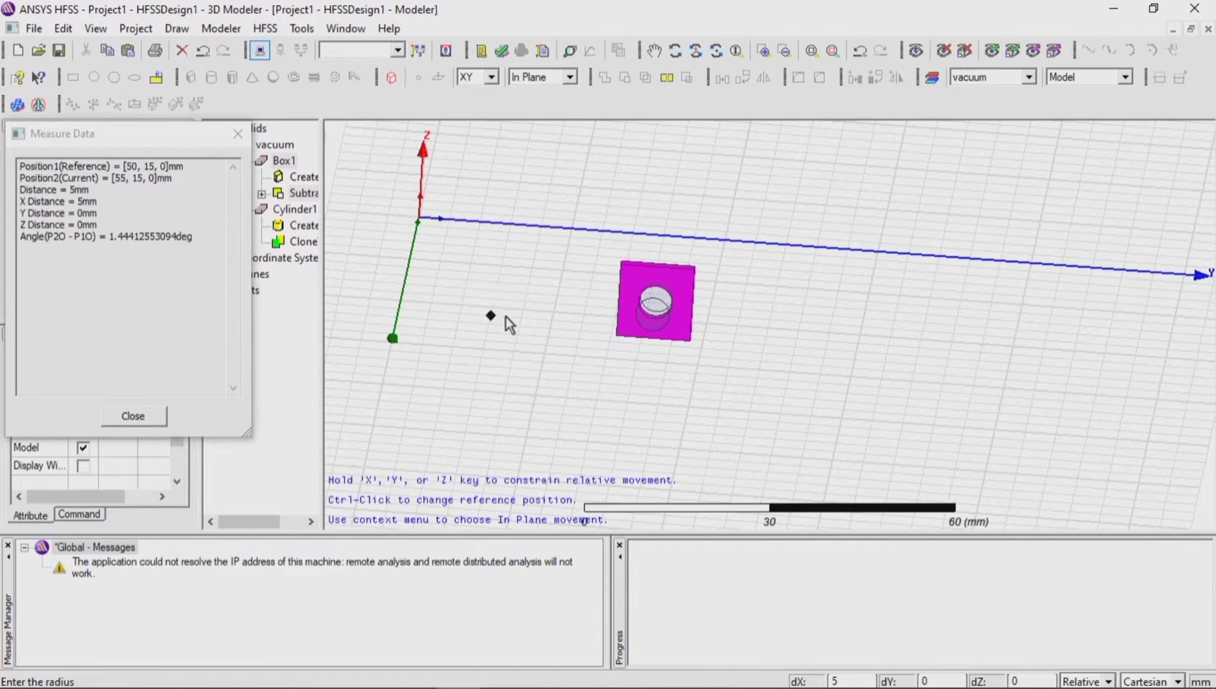
{"action": "left_click", "coordinate": [506, 268]}
Step: Set the second cylinder's axis to X, its radius to 3 mm and its height to -7.5 mm
{"action": "double_click", "coordinate": [304, 275]}
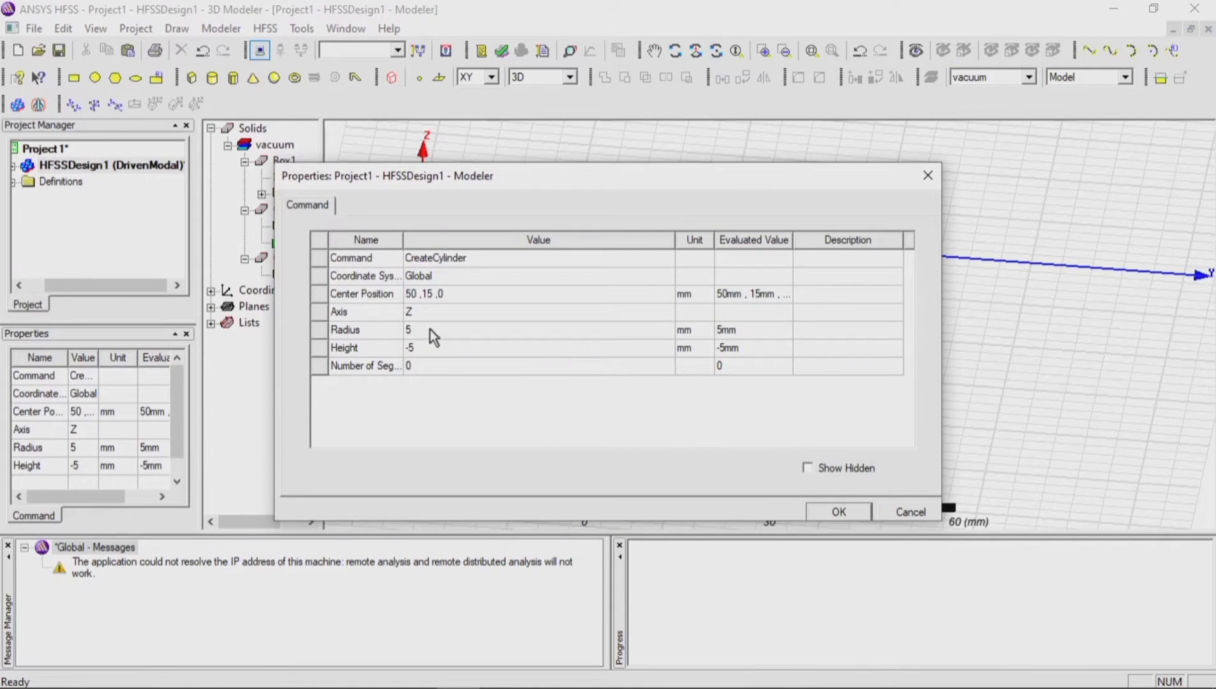
{"action": "left_click", "coordinate": [430, 312]}
{"action": "left_click", "coordinate": [438, 335]}
{"action": "left_click", "coordinate": [437, 339]}
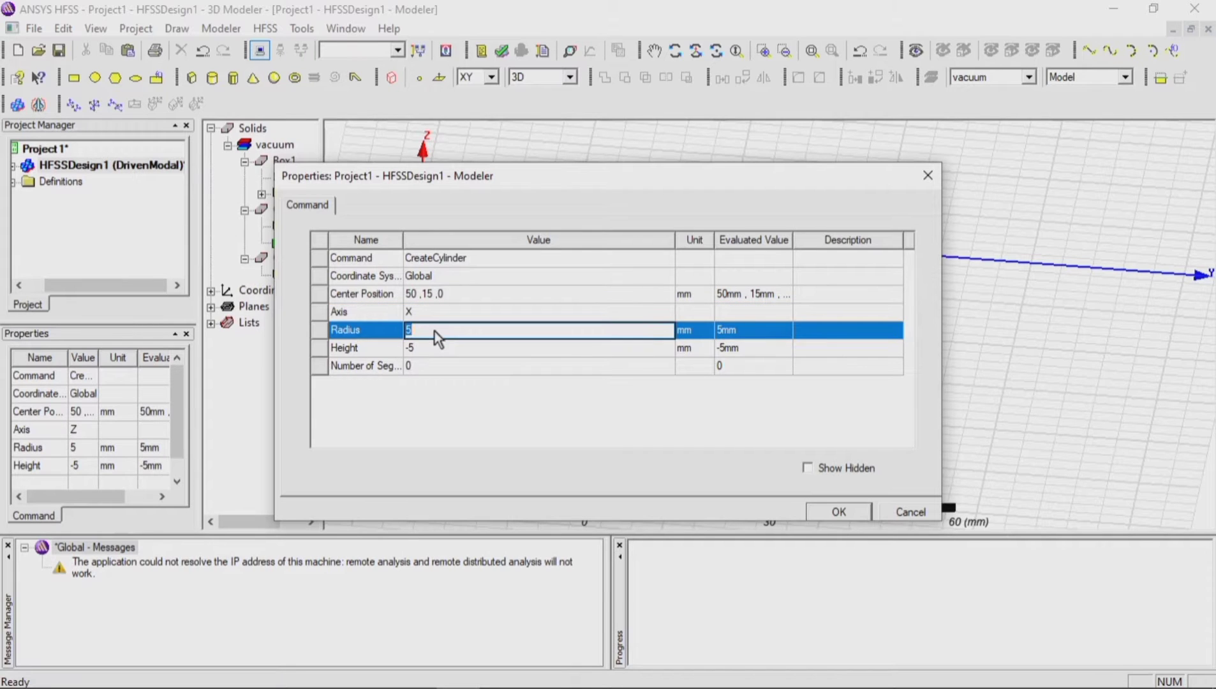
{"action": "type", "text": "3"}
{"action": "left_click", "coordinate": [440, 347]}
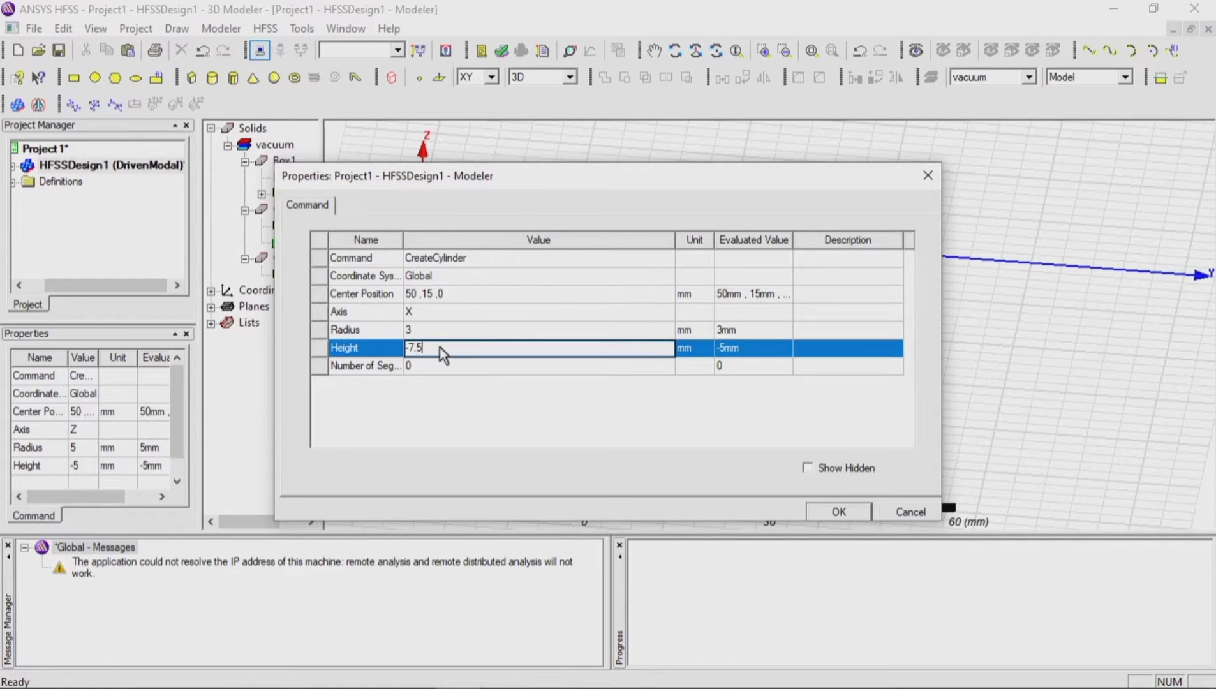
Step: Set the second cylinder's center position to 47.1, 41, 0 mm and apply the edited properties
{"action": "left_click", "coordinate": [413, 294]}
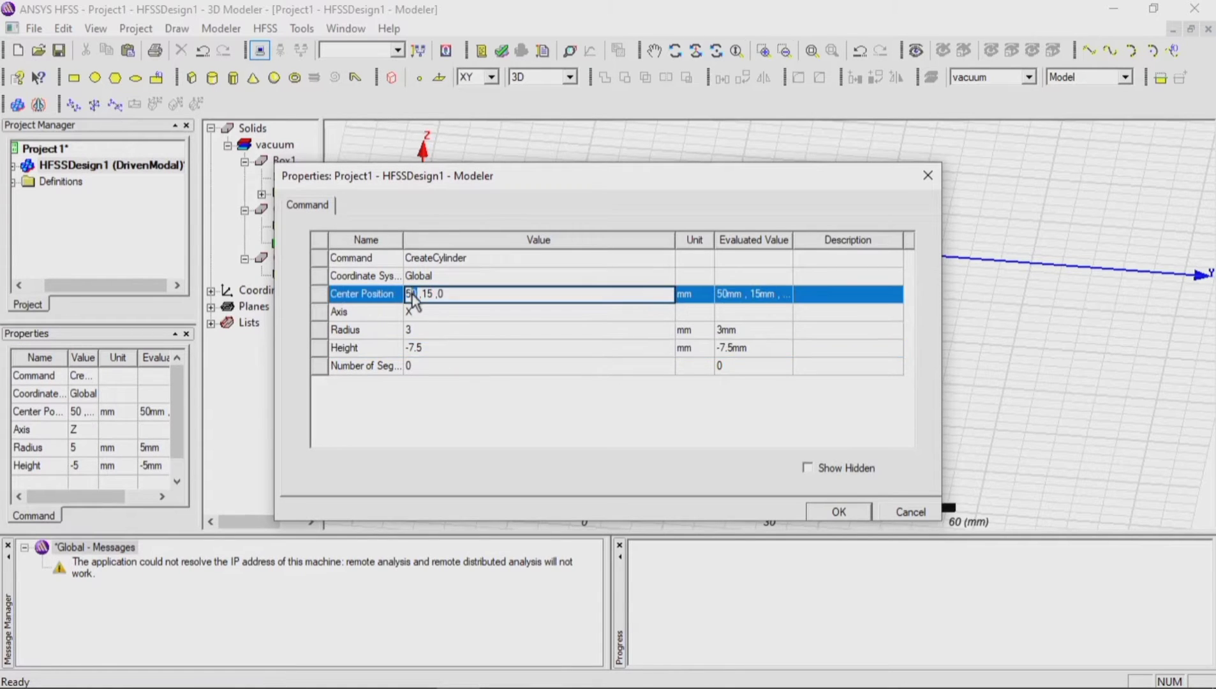
{"action": "double_click", "coordinate": [413, 293]}
{"action": "type", "text": "47.1"}
{"action": "double_click", "coordinate": [434, 295]}
{"action": "type", "text": "41"}
{"action": "left_click", "coordinate": [841, 513]}
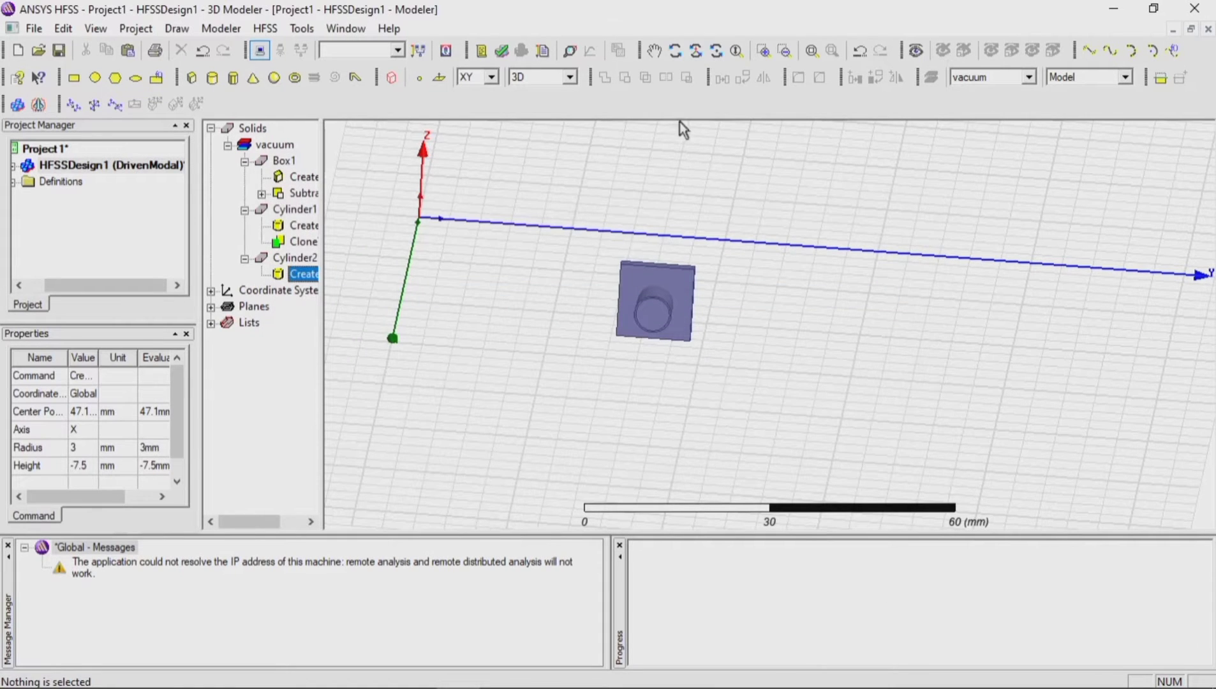
Step: Subtract Cylinder1 from Cylinder2, swapping the blank and tool parts and cloning the tool object before the operation
{"action": "left_click", "coordinate": [675, 50]}
{"action": "left_click_drag", "start_coordinate": [690, 261], "coordinate": [695, 394]}
{"action": "scroll", "coordinate": [661, 320], "scroll_direction": "up", "scroll_amount": 3}
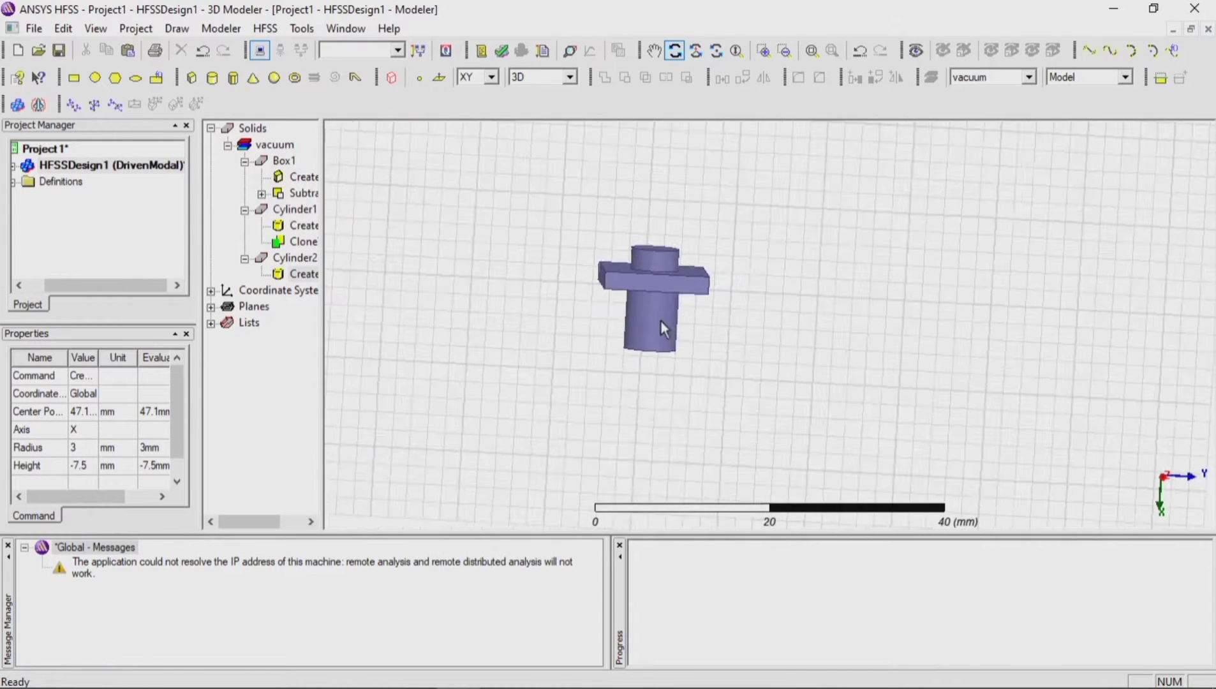
{"action": "left_click", "coordinate": [295, 258]}
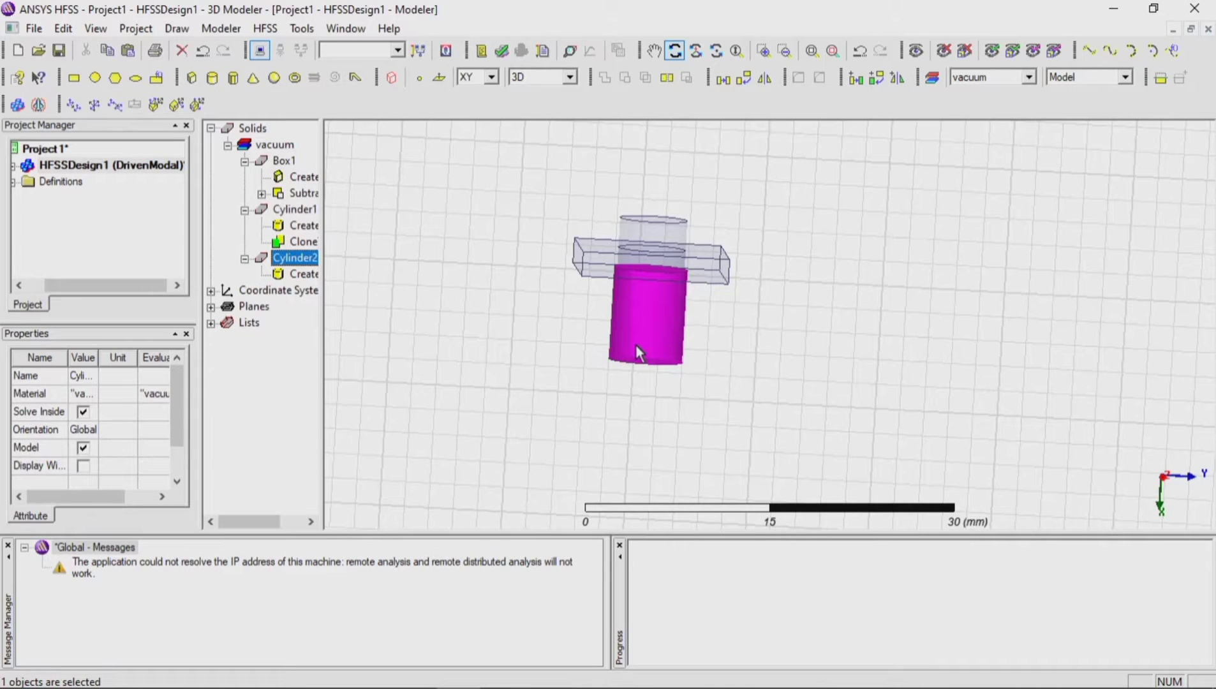
{"action": "key", "text": "Escape"}
{"action": "left_click", "coordinate": [304, 212]}
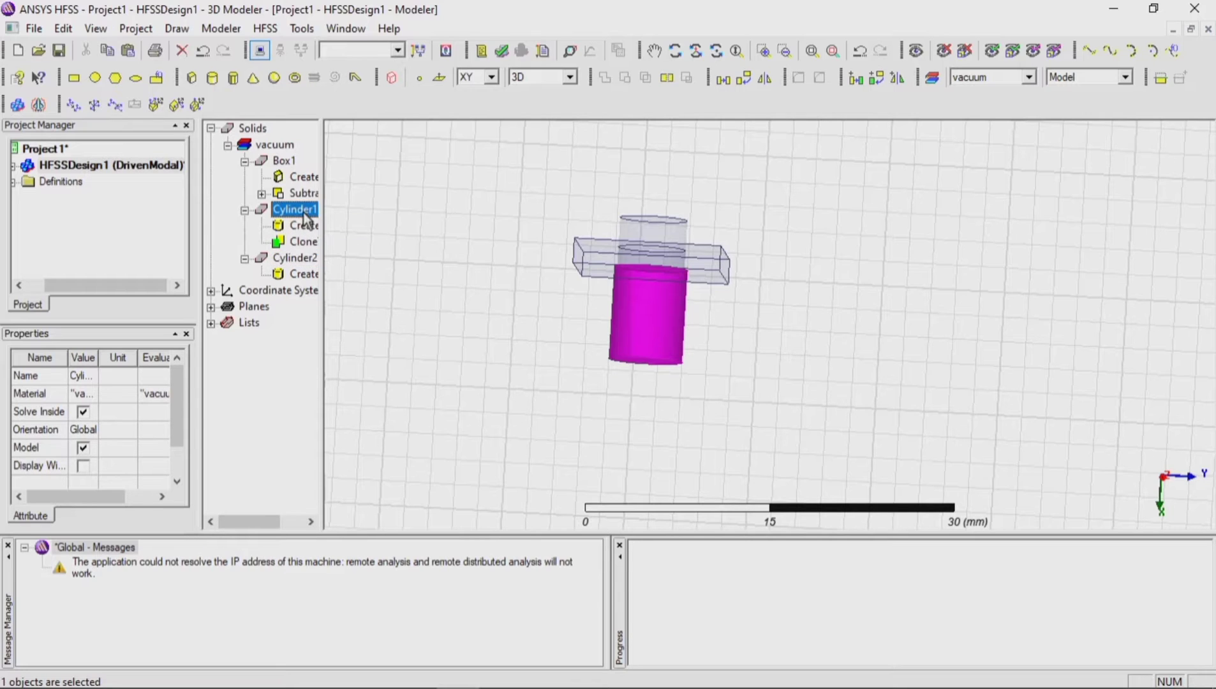
{"action": "left_click", "coordinate": [309, 259], "text": "ctrl"}
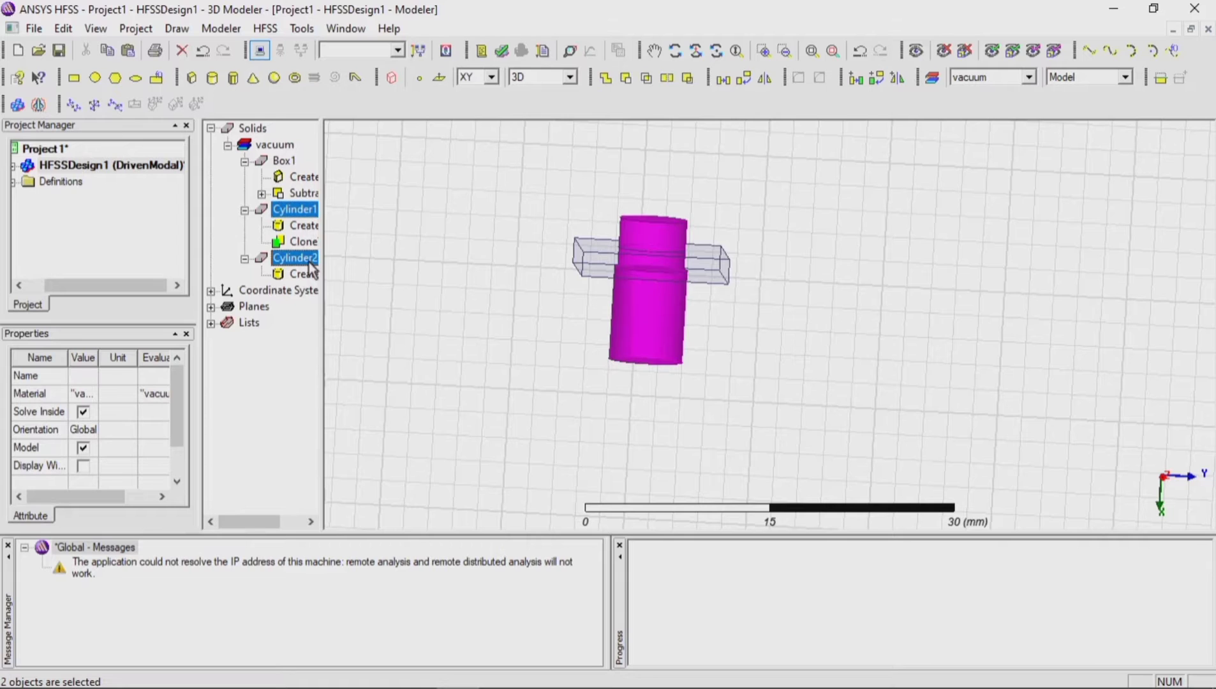
{"action": "left_click", "coordinate": [626, 79]}
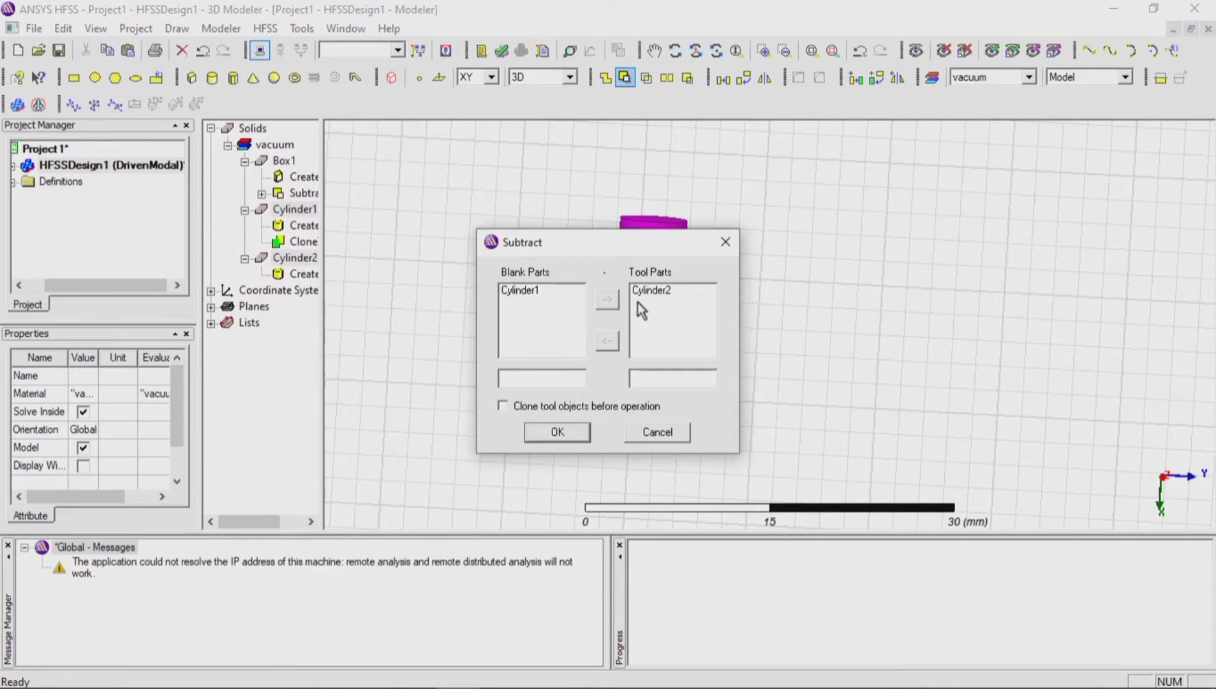
{"action": "left_click", "coordinate": [649, 291]}
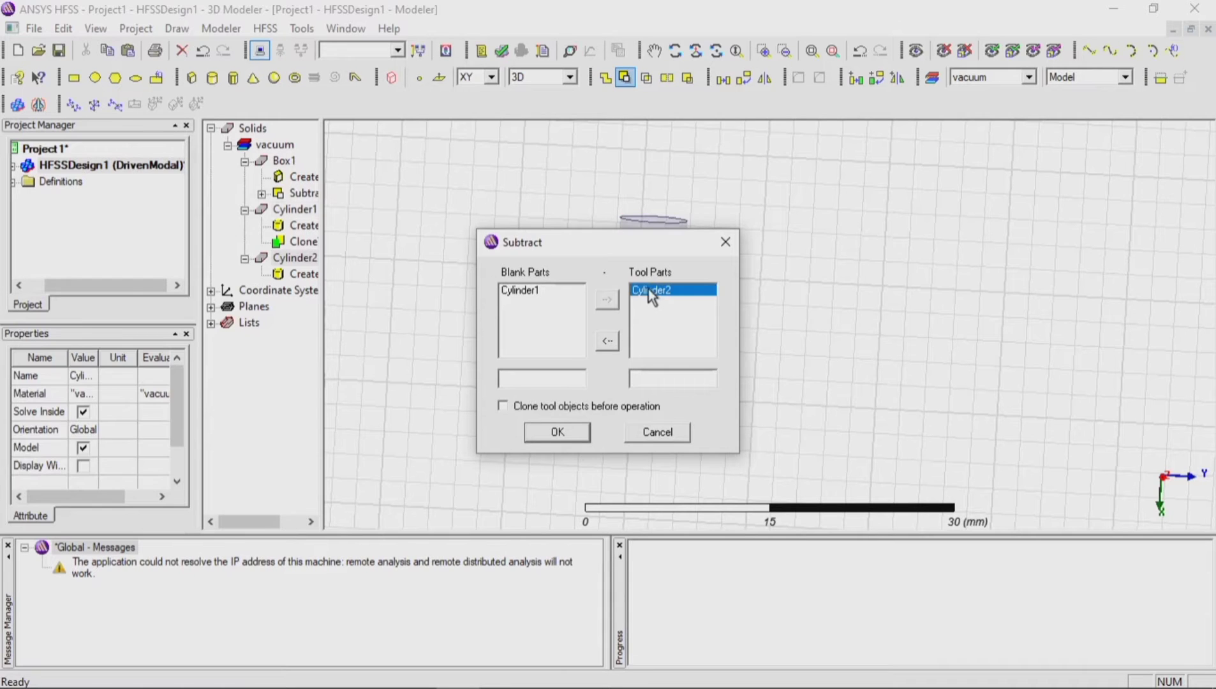
{"action": "left_click", "coordinate": [532, 294]}
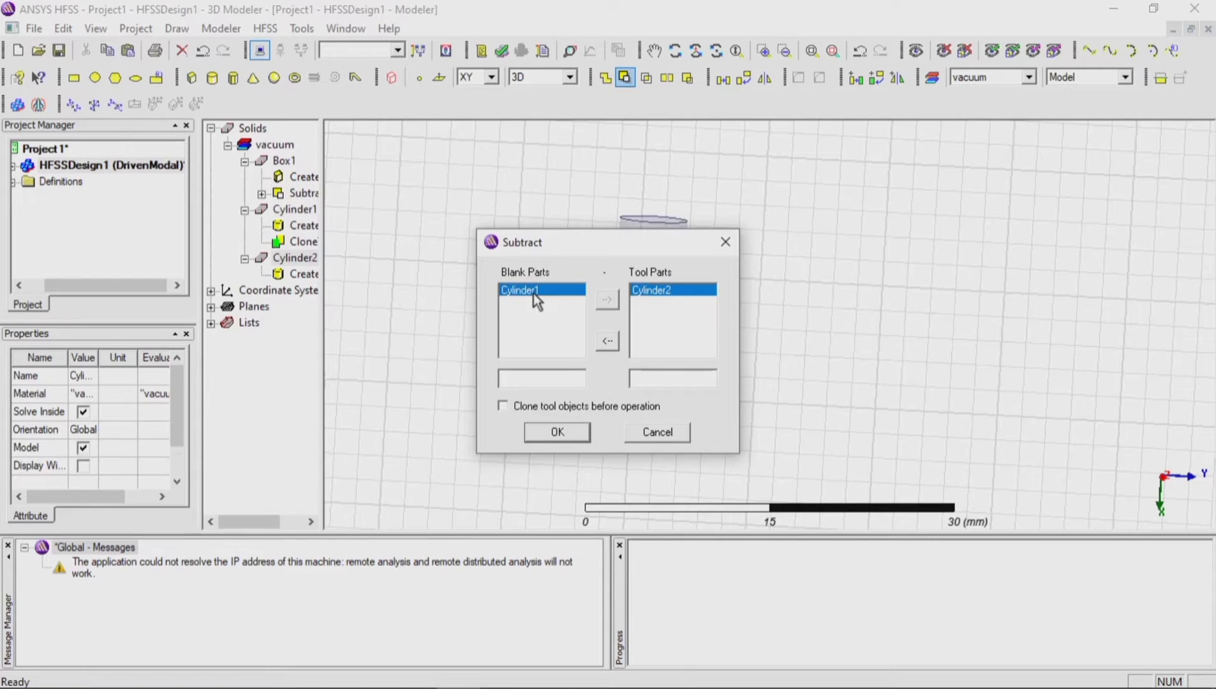
{"action": "left_click", "coordinate": [606, 341]}
{"action": "left_click", "coordinate": [607, 300]}
{"action": "left_click", "coordinate": [561, 407]}
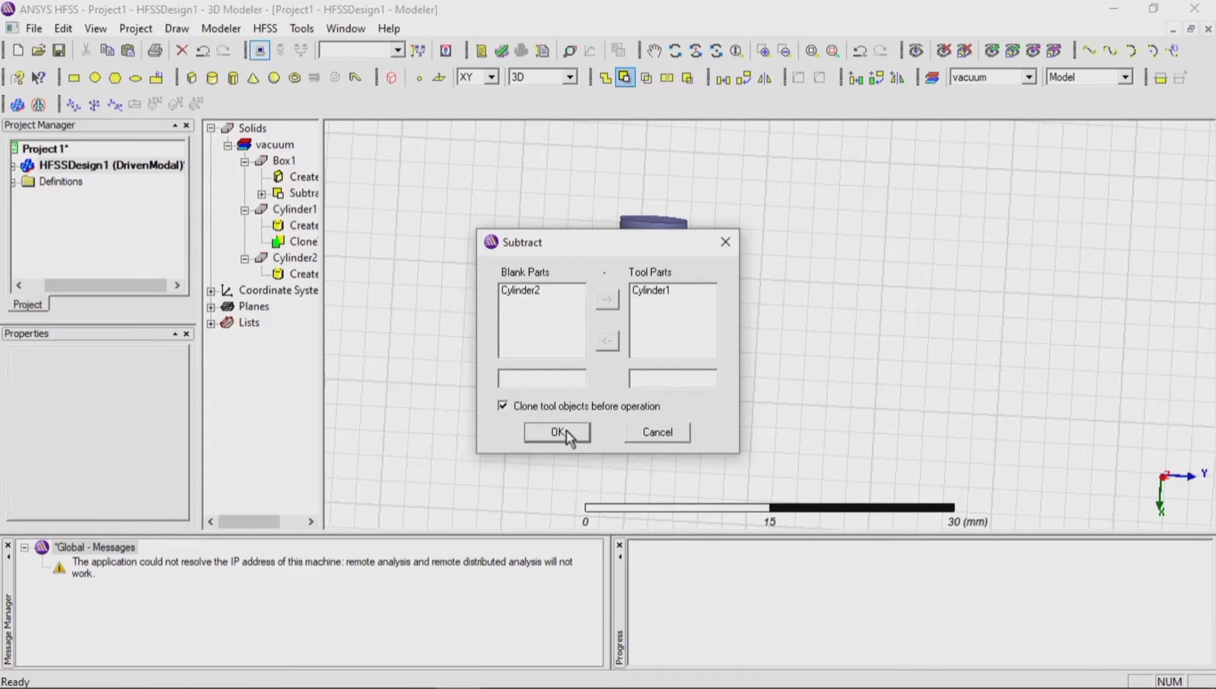
{"action": "left_click", "coordinate": [566, 432]}
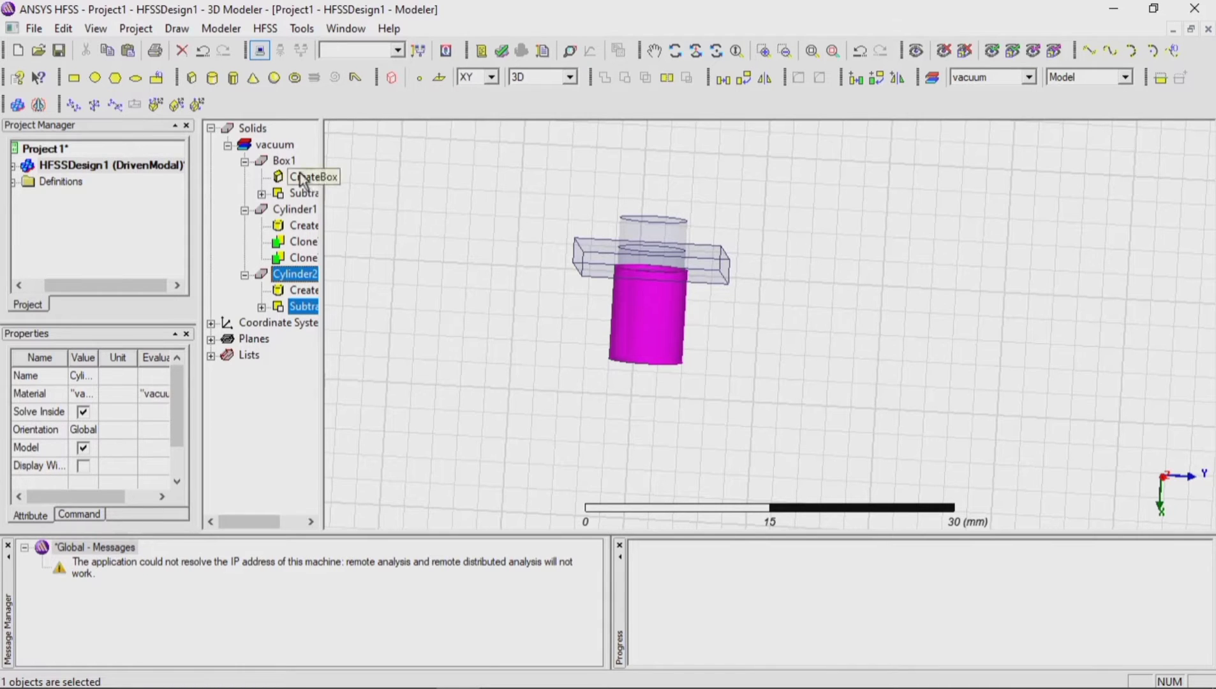
{"action": "left_click", "coordinate": [284, 160]}
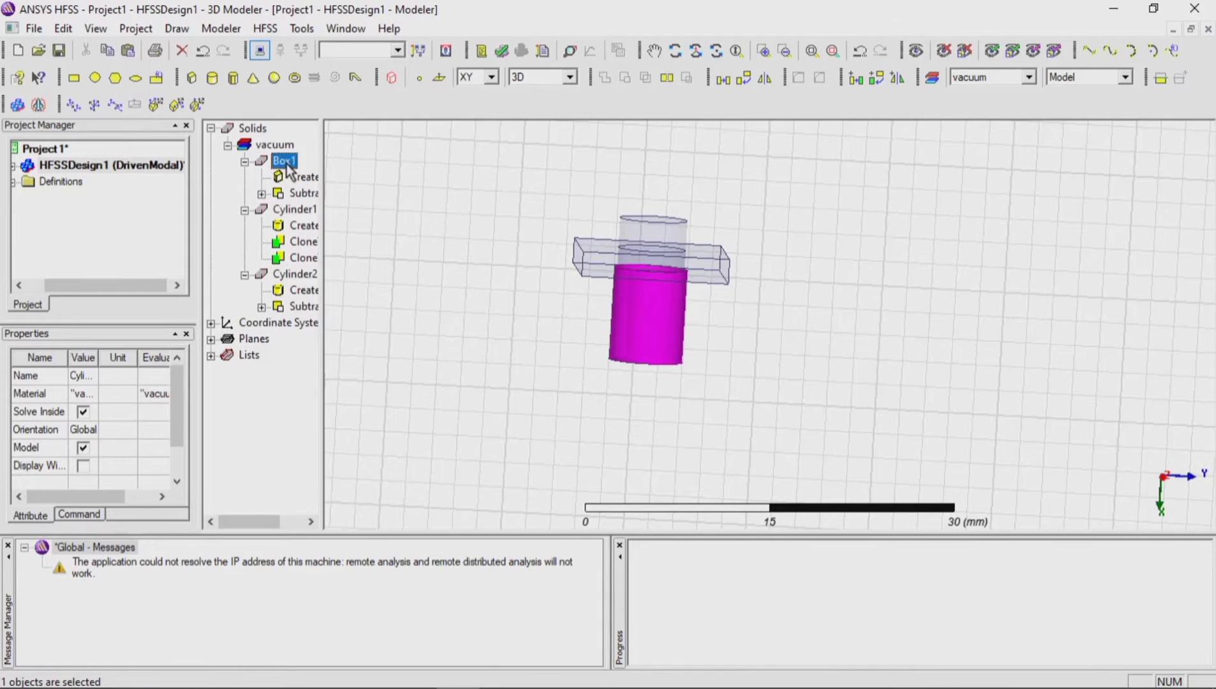
{"action": "left_click", "coordinate": [292, 212], "text": "ctrl"}
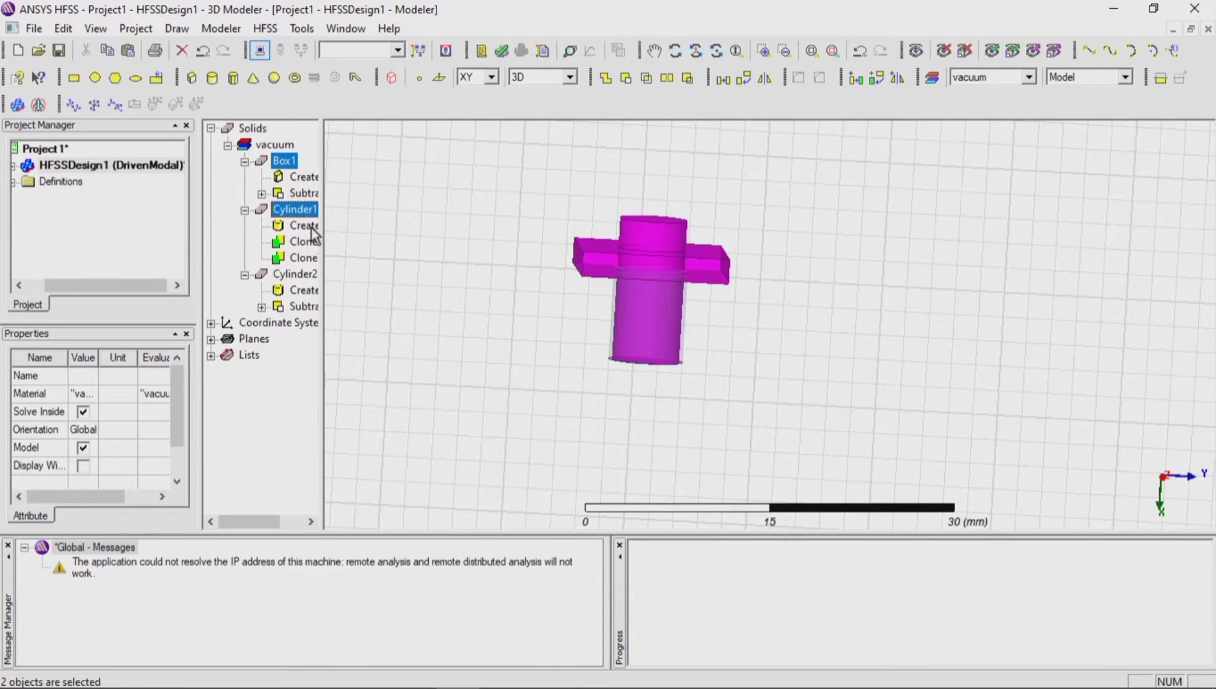
{"action": "left_click", "coordinate": [377, 217]}
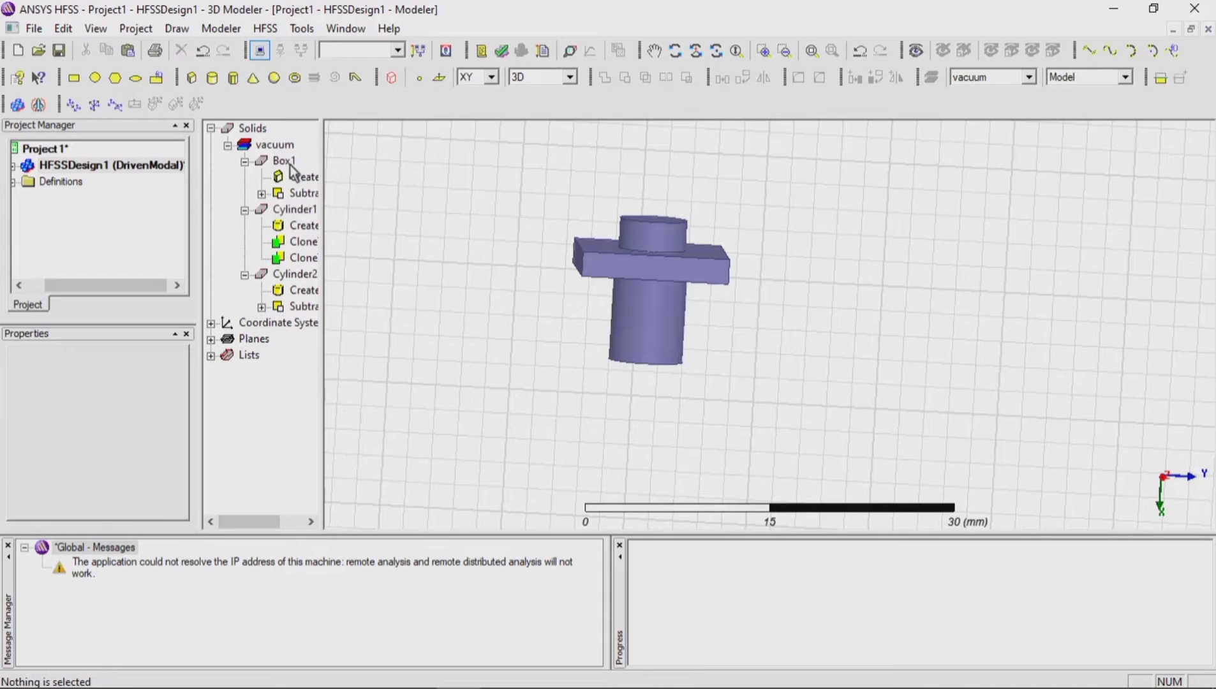
Step: Unite Box1 with Cylinder2 into a single solid, then clear the selection
{"action": "left_click", "coordinate": [285, 161]}
{"action": "left_click", "coordinate": [312, 275], "text": "ctrl"}
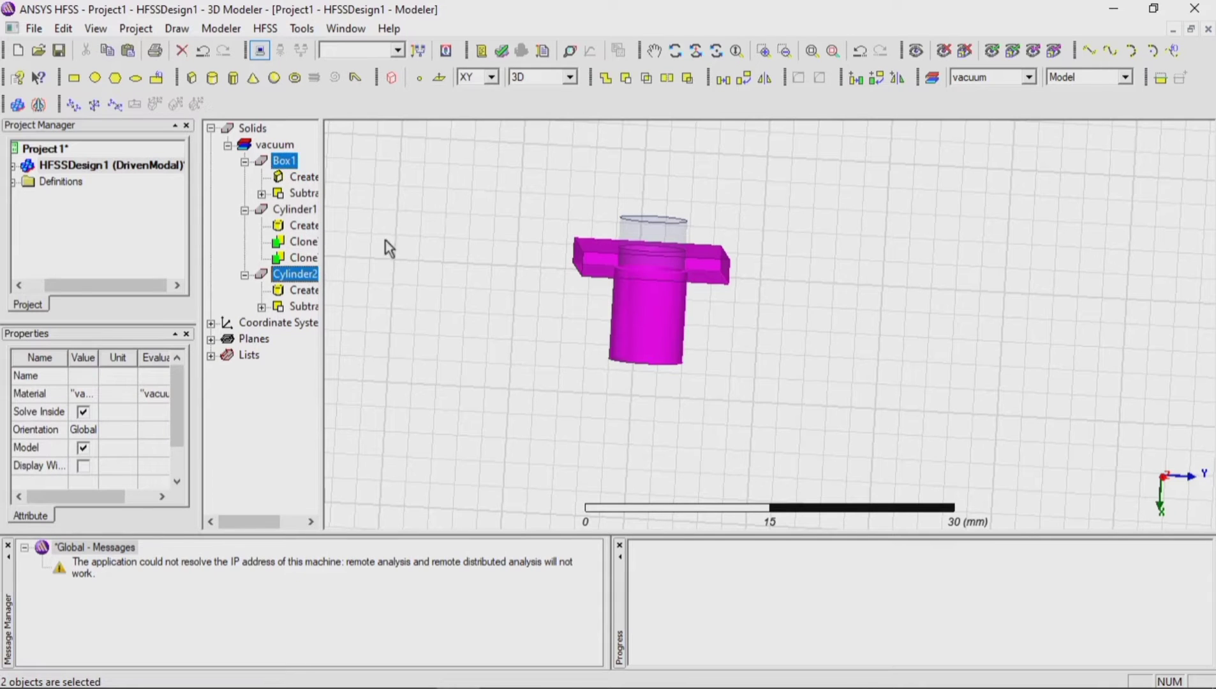
{"action": "left_click", "coordinate": [606, 81]}
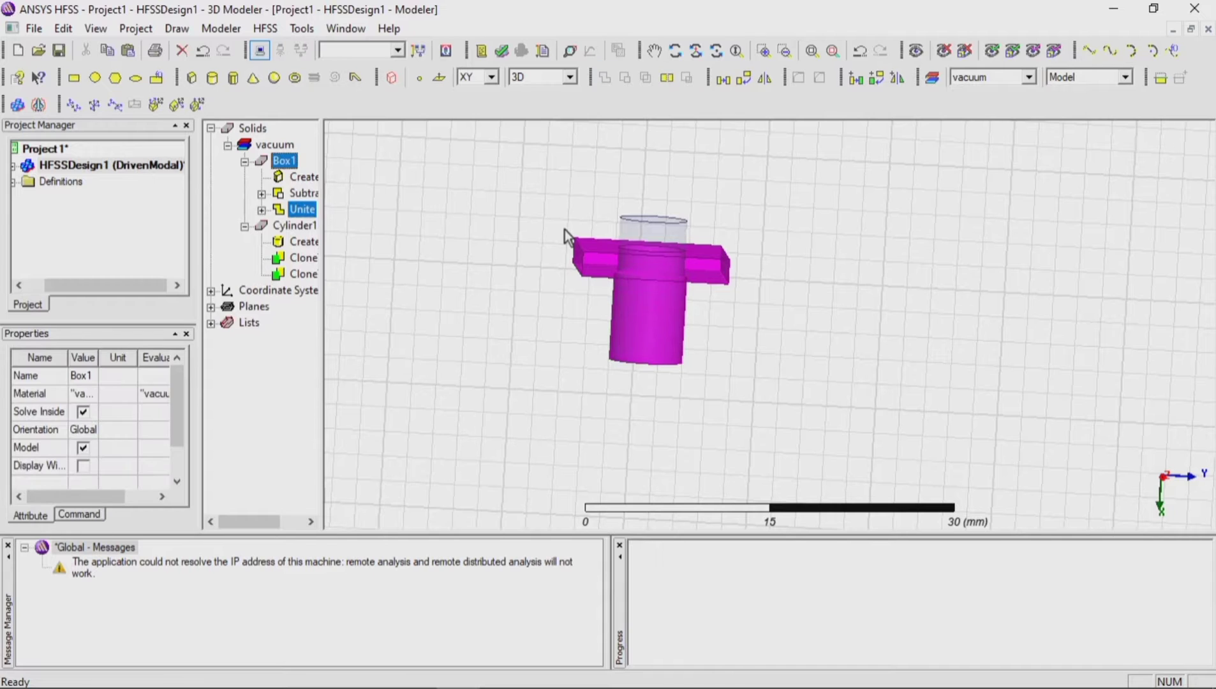
{"action": "left_click", "coordinate": [498, 294]}
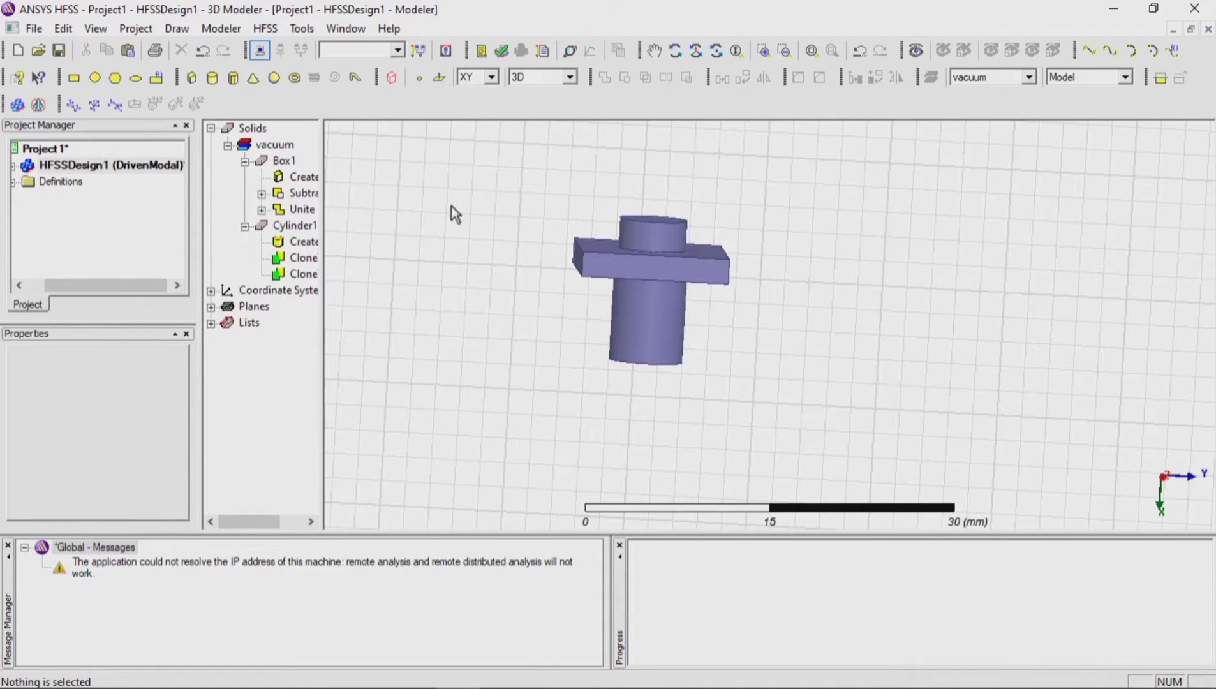
Step: Draw a third cylinder along Z, centred at 46, 28, 0 mm, with a radius of about 2 mm and a height of about -26 mm
{"action": "left_click", "coordinate": [217, 81]}
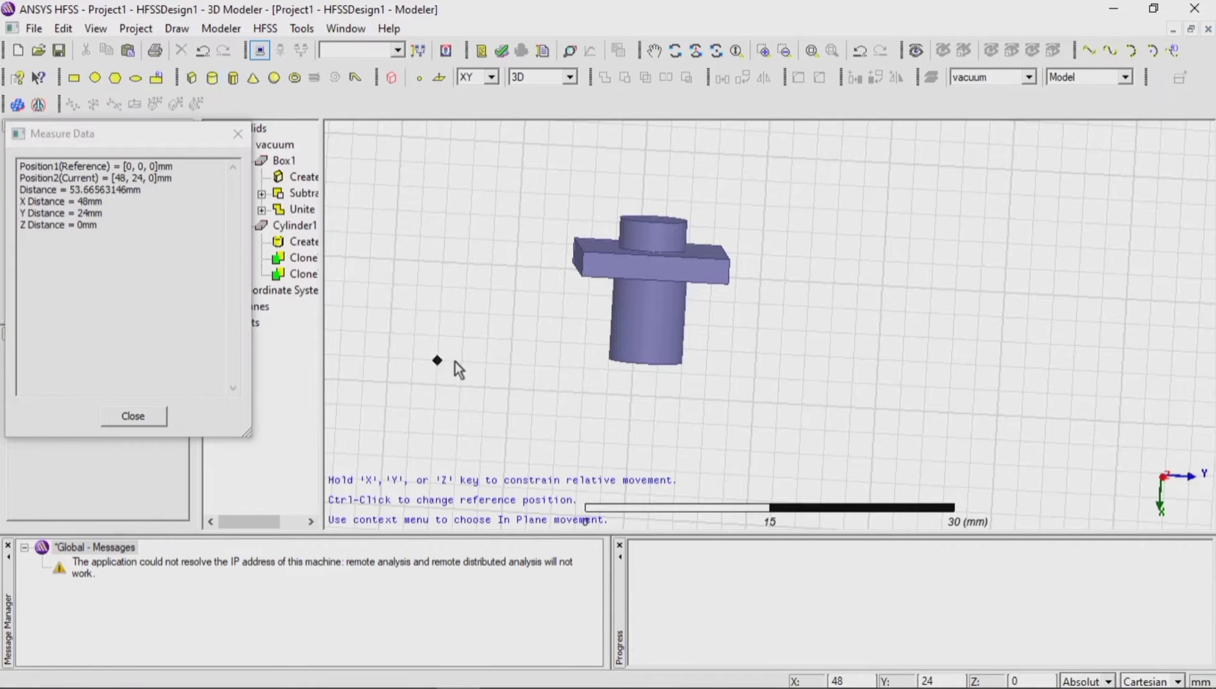
{"action": "left_click", "coordinate": [483, 338]}
{"action": "left_click", "coordinate": [512, 351]}
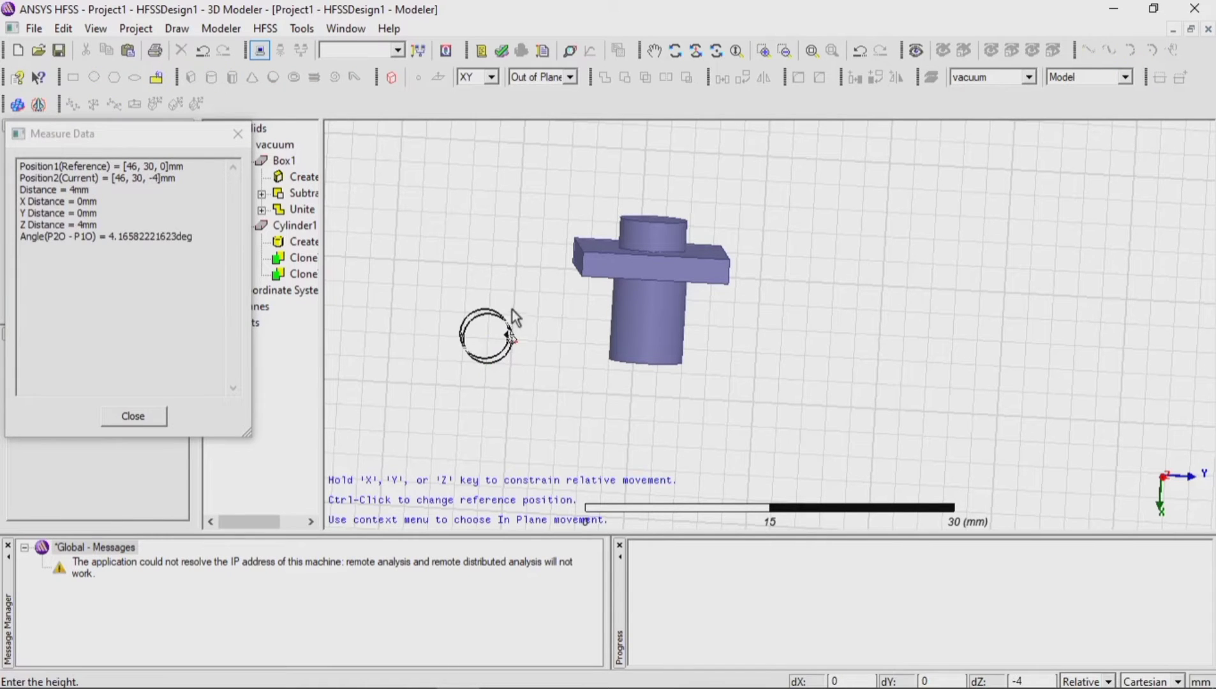
{"action": "left_click", "coordinate": [498, 243]}
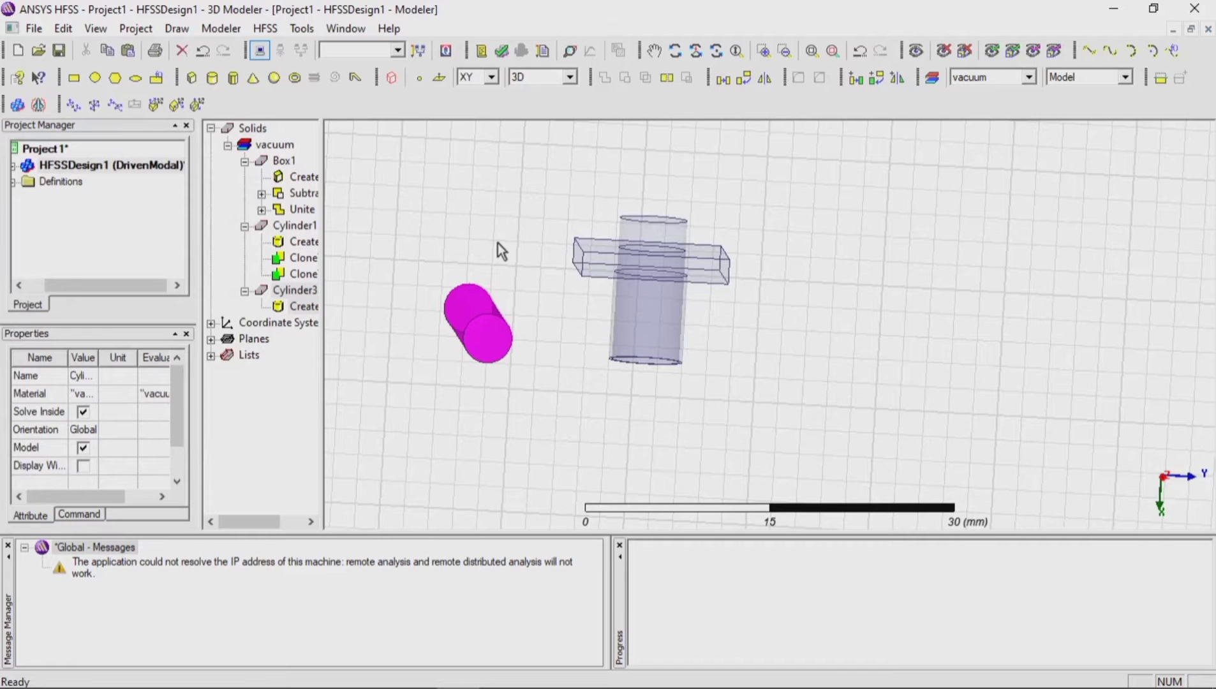
Step: Set the third cylinder's axis to X, its radius to 0.84 mm and its height to -12.5 mm
{"action": "double_click", "coordinate": [304, 307]}
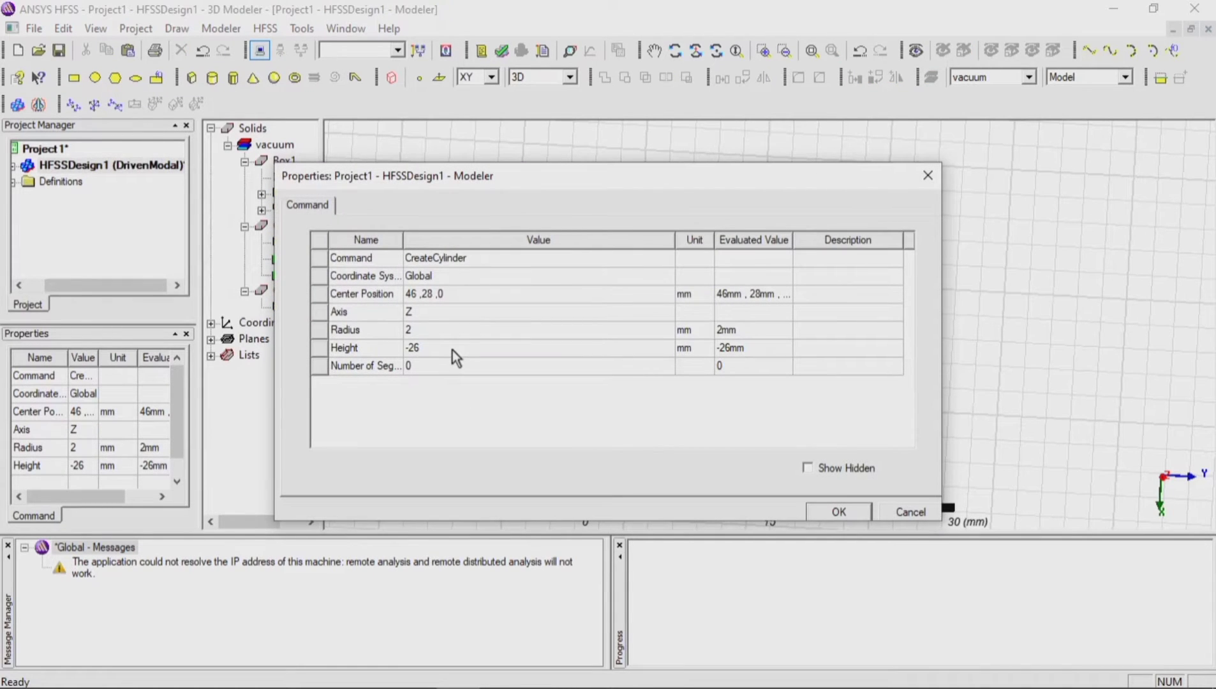
{"action": "left_click", "coordinate": [441, 317]}
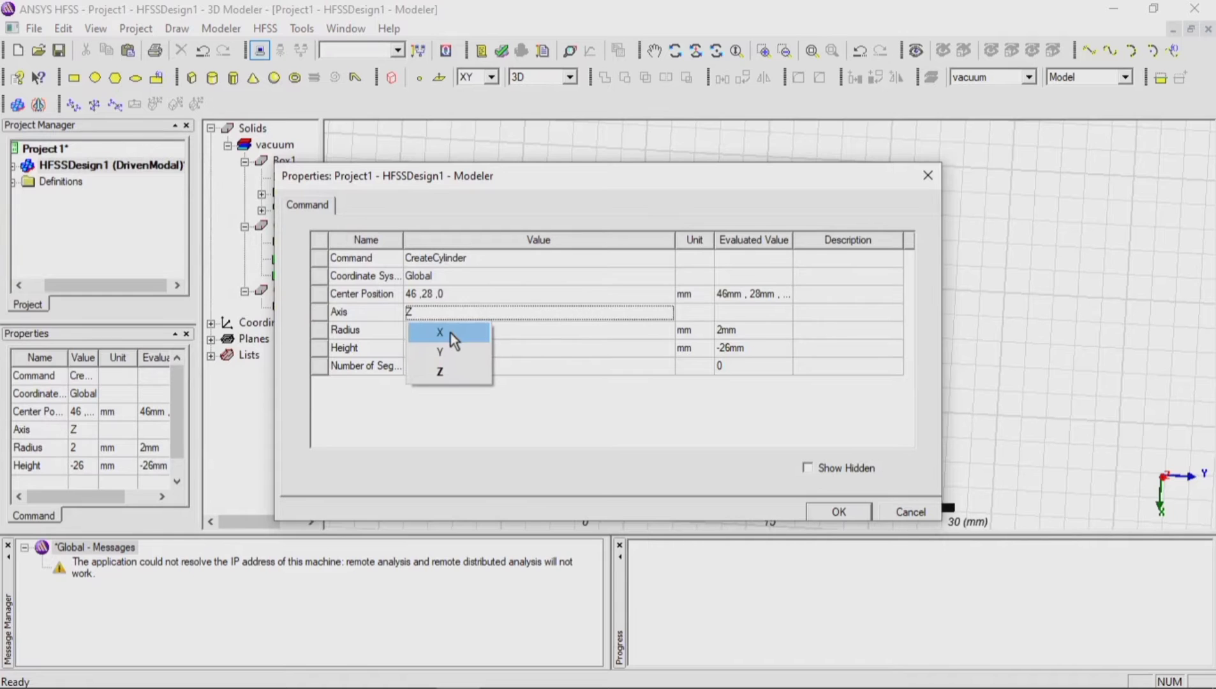
{"action": "left_click", "coordinate": [450, 334]}
{"action": "left_click", "coordinate": [446, 333]}
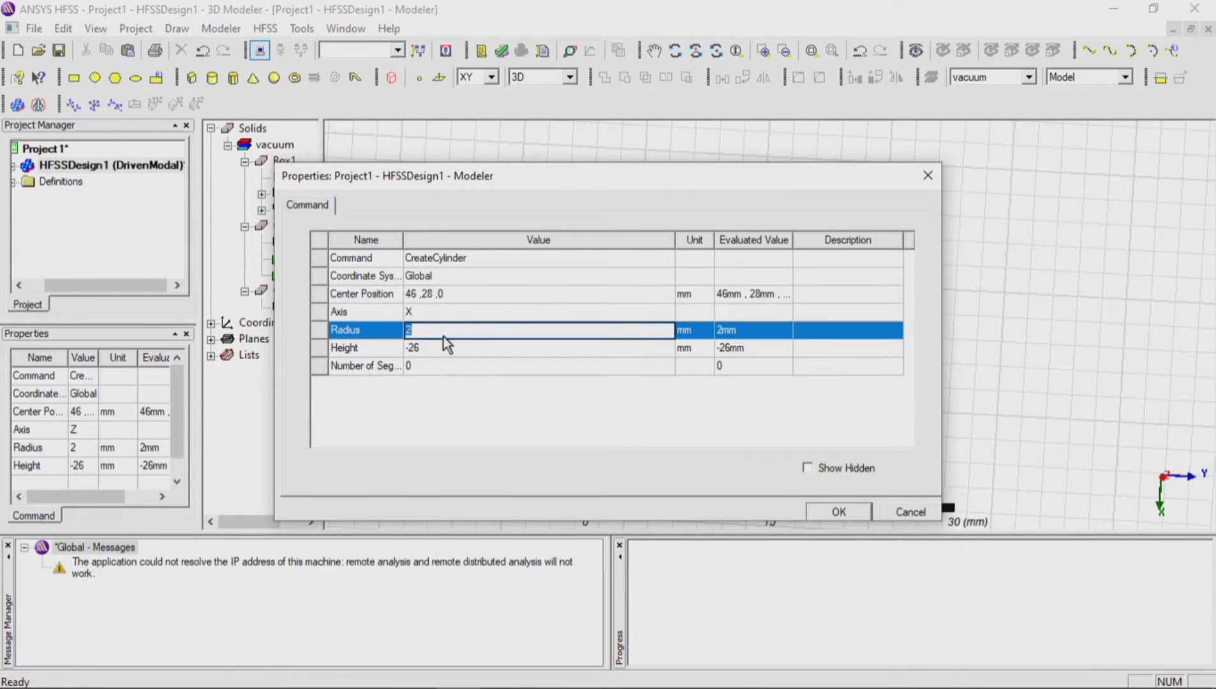
{"action": "type", "text": "0.84"}
{"action": "left_click", "coordinate": [449, 350]}
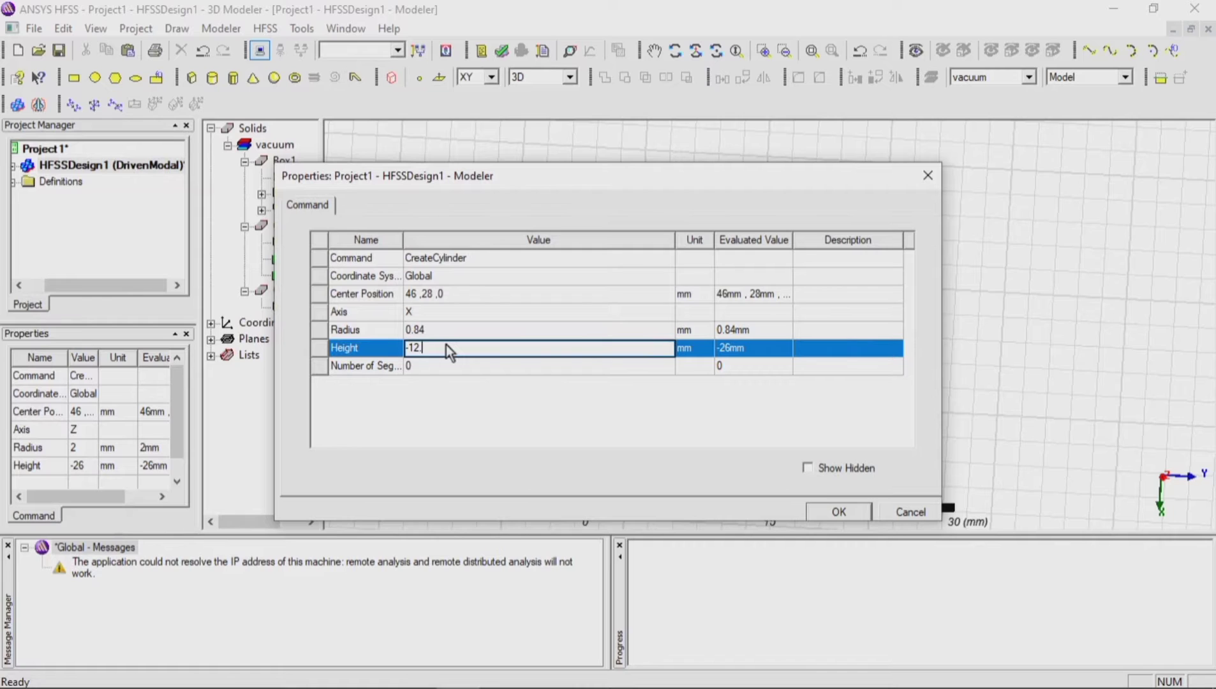
Step: Set the third cylinder's center position to 47.1, 41, 0 mm and apply the edited properties
{"action": "left_click", "coordinate": [459, 295]}
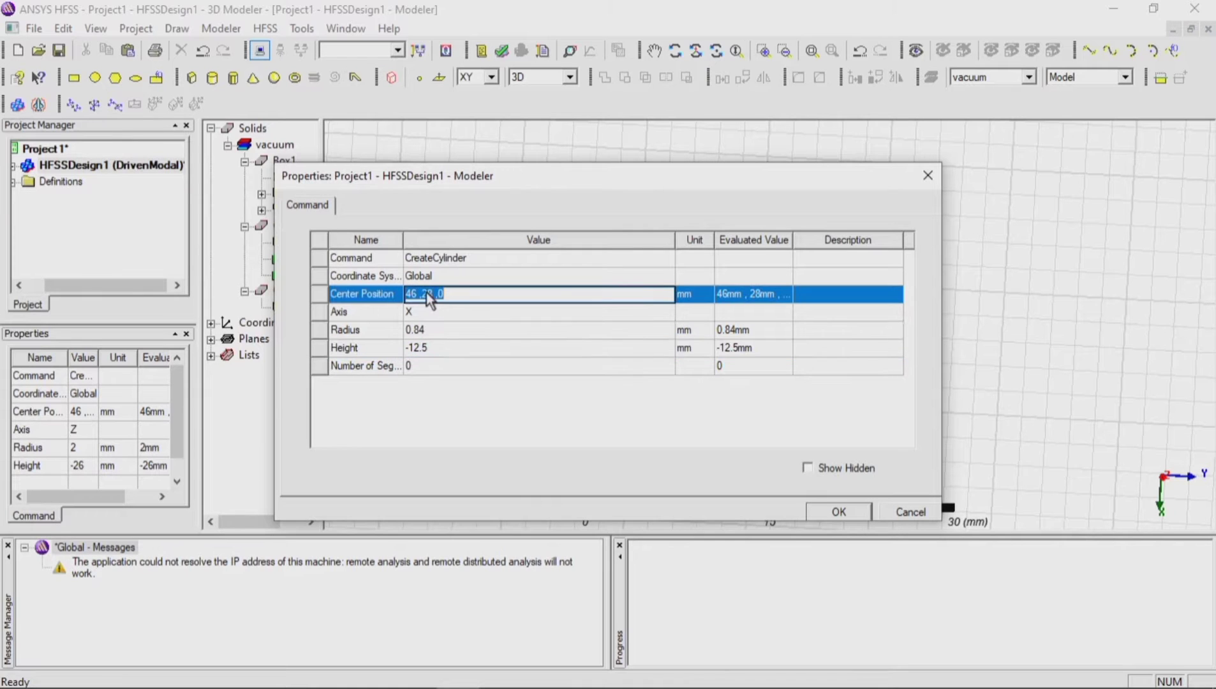
{"action": "left_click", "coordinate": [434, 294]}
{"action": "left_click", "coordinate": [812, 511]}
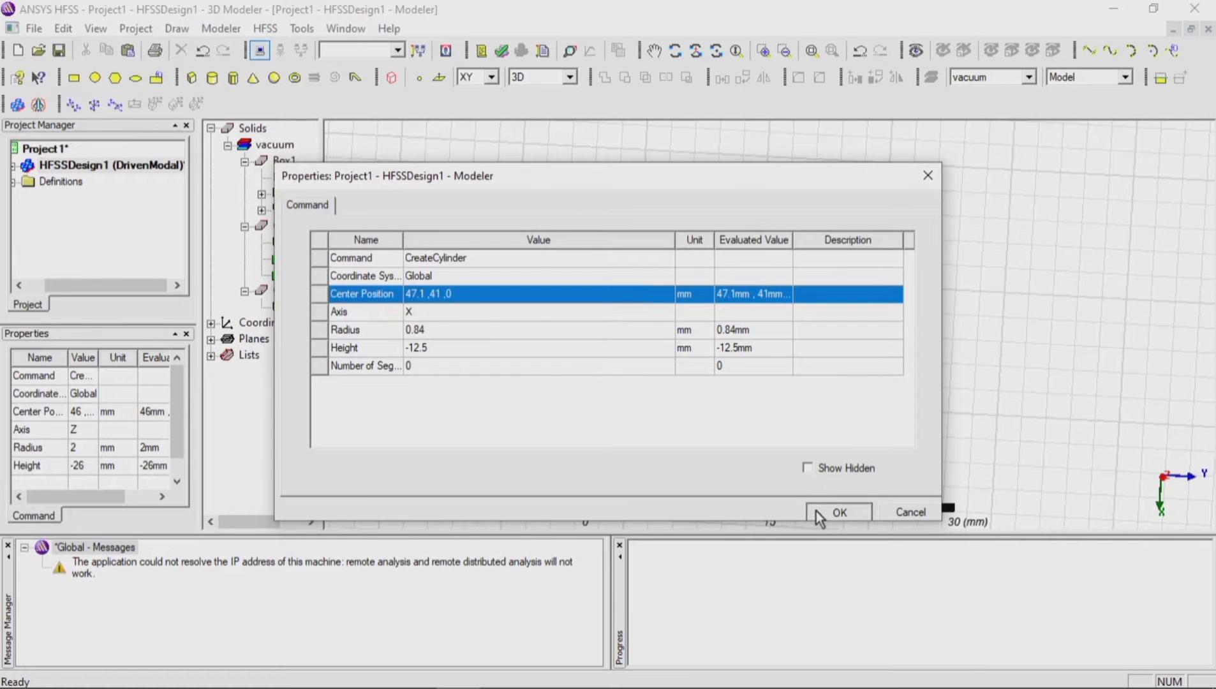
{"action": "left_click", "coordinate": [663, 213]}
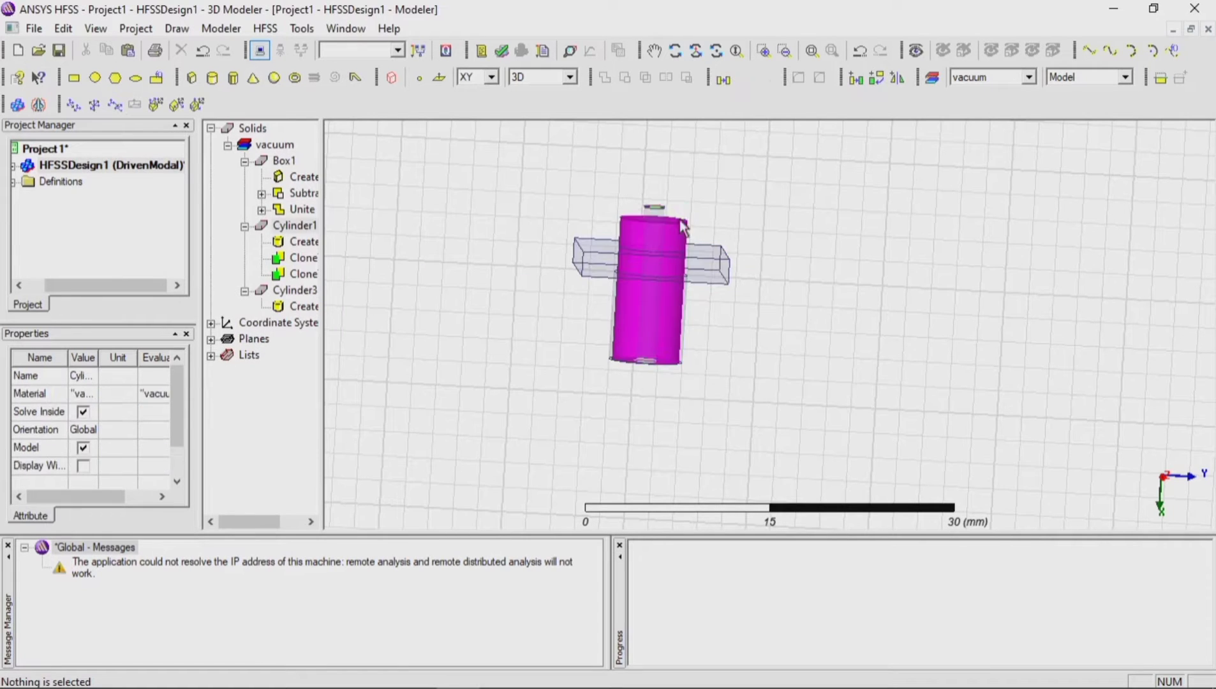
{"action": "left_click", "coordinate": [654, 220]}
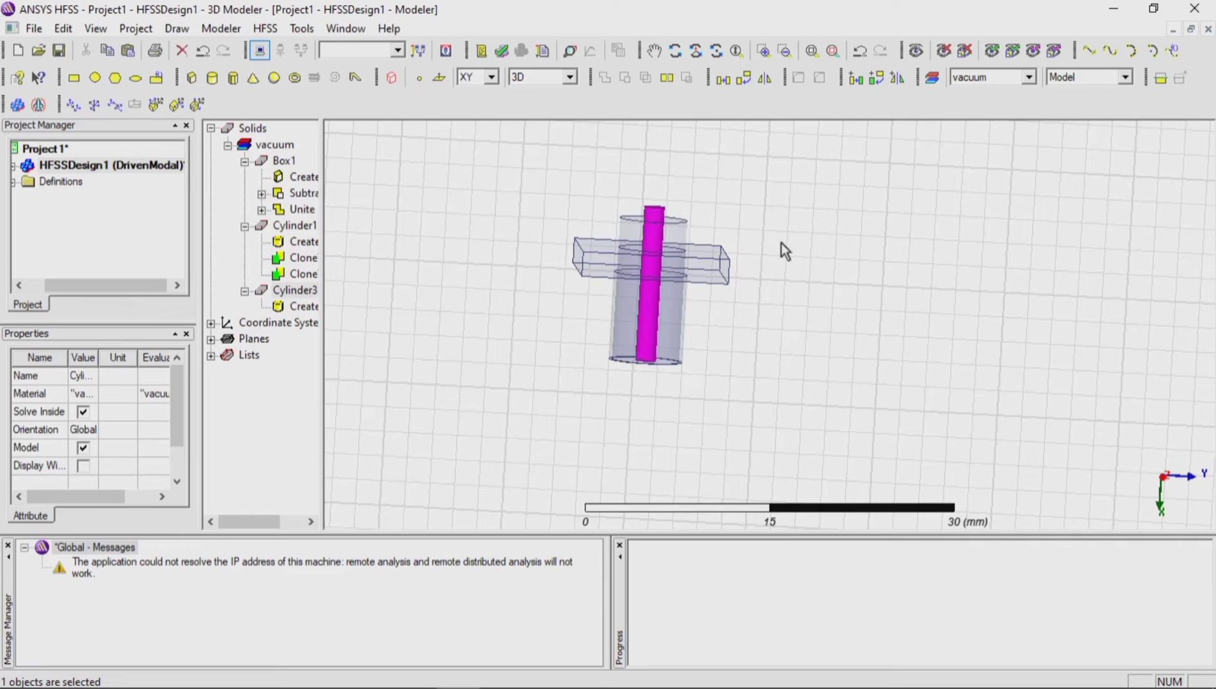
{"action": "left_click", "coordinate": [781, 244]}
{"action": "left_click", "coordinate": [657, 216]}
{"action": "left_click", "coordinate": [395, 282]}
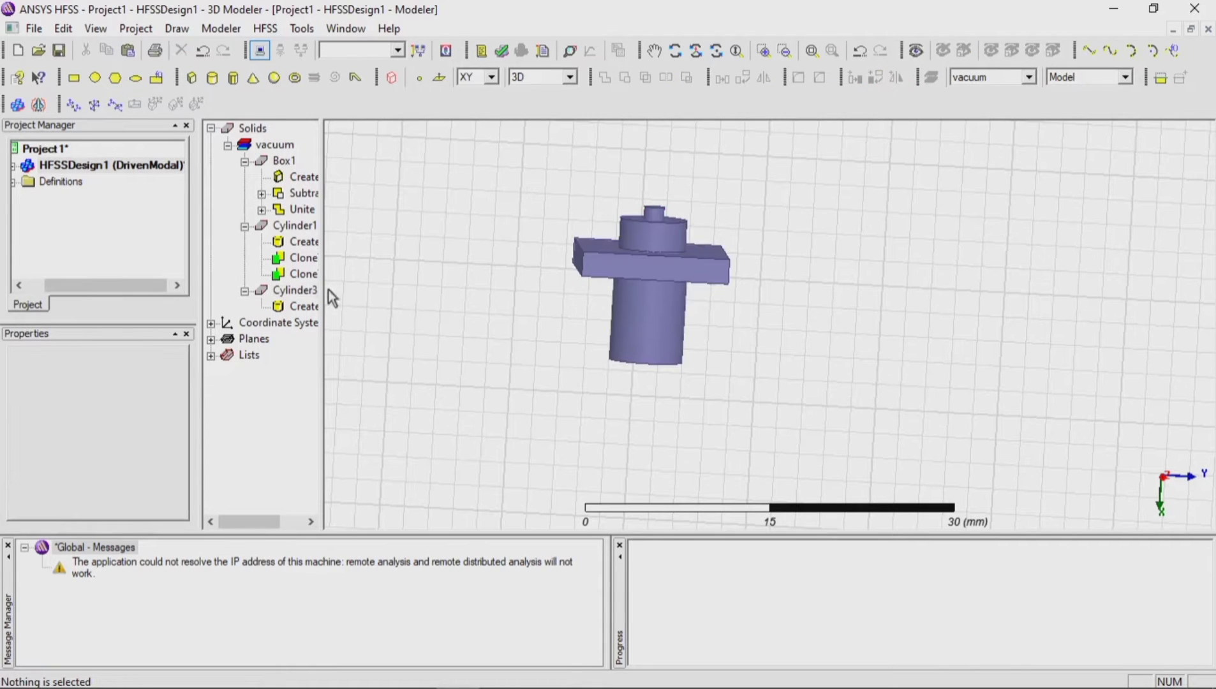
Step: Subtract Cylinder3 from Cylinder1, cloning the tool object before the operation, and clear the selection
{"action": "left_click", "coordinate": [308, 298]}
{"action": "left_click", "coordinate": [305, 227], "text": "ctrl"}
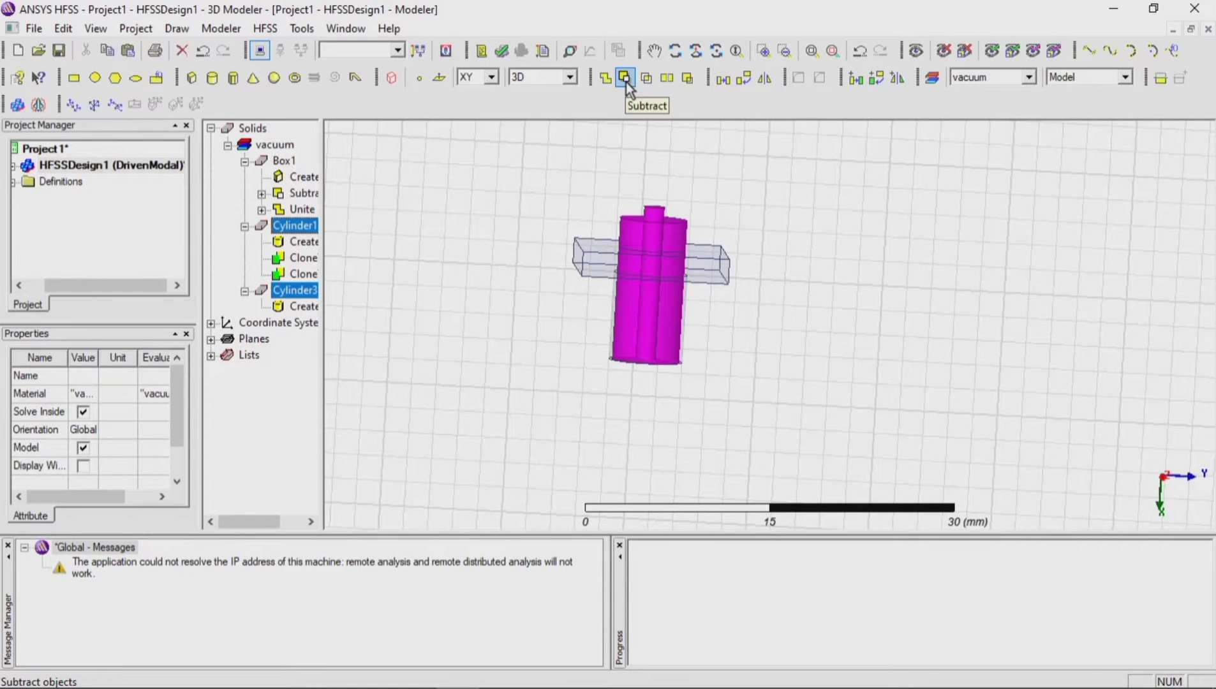
{"action": "left_click", "coordinate": [624, 77]}
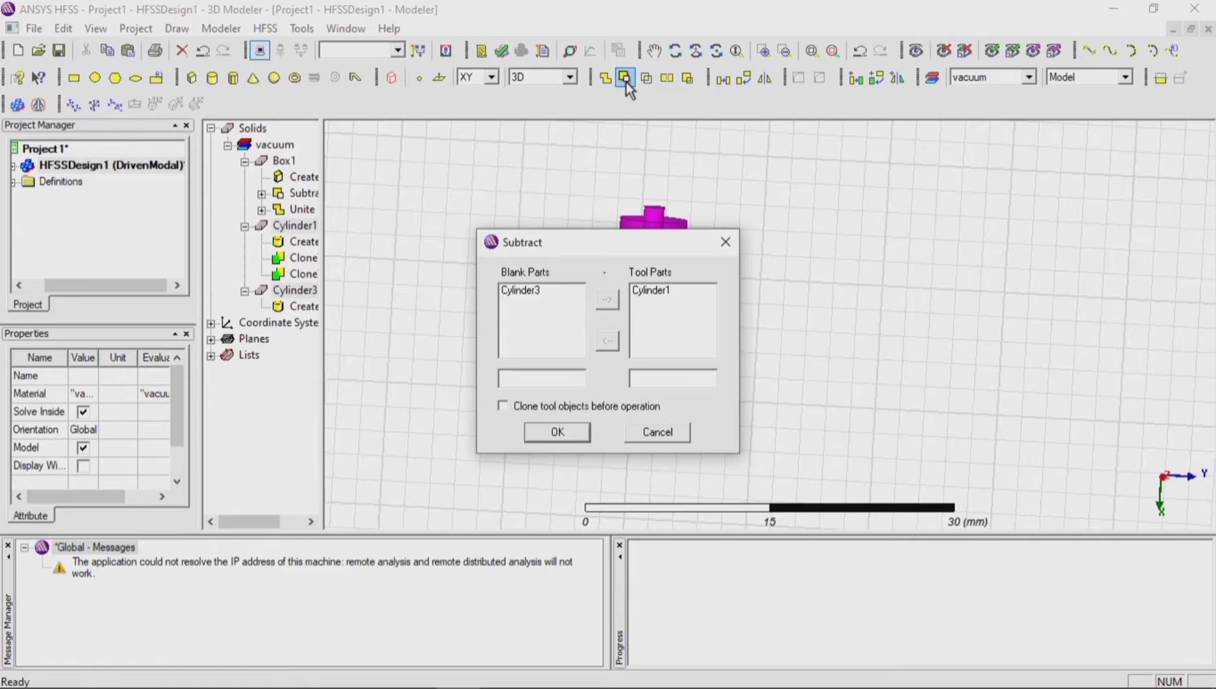
{"action": "left_click", "coordinate": [654, 292]}
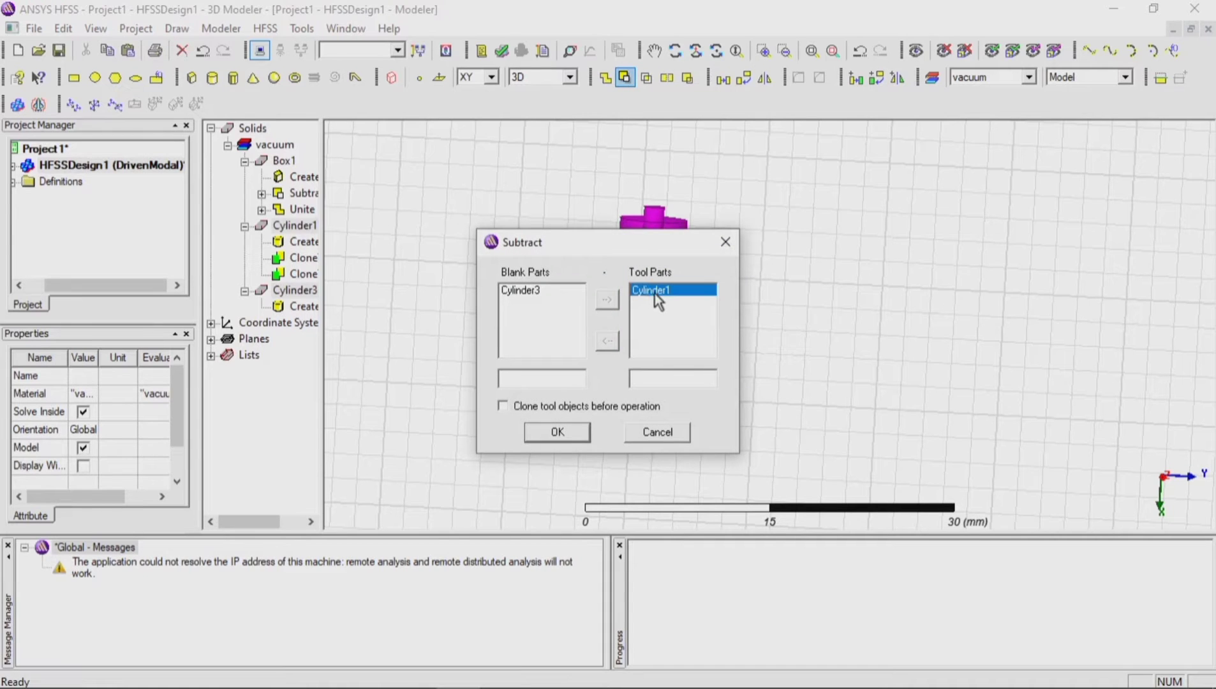
{"action": "left_click", "coordinate": [534, 295]}
{"action": "left_click", "coordinate": [607, 340]}
{"action": "left_click", "coordinate": [607, 300]}
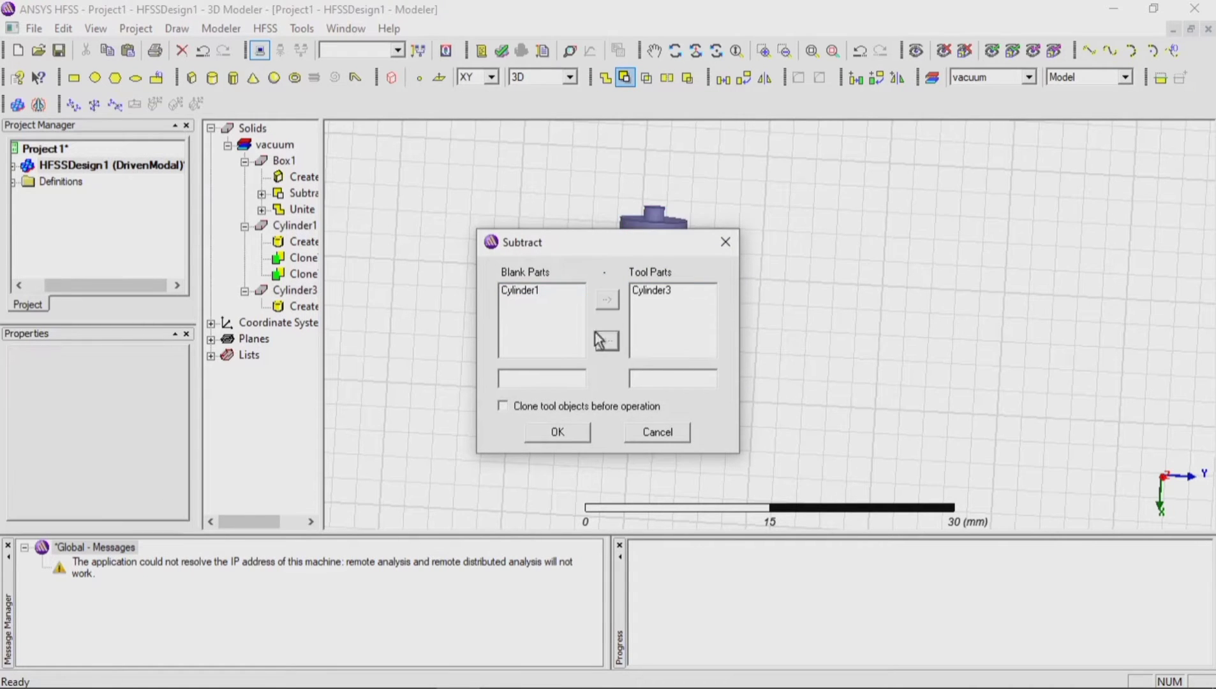
{"action": "left_click", "coordinate": [567, 406]}
{"action": "left_click", "coordinate": [563, 431]}
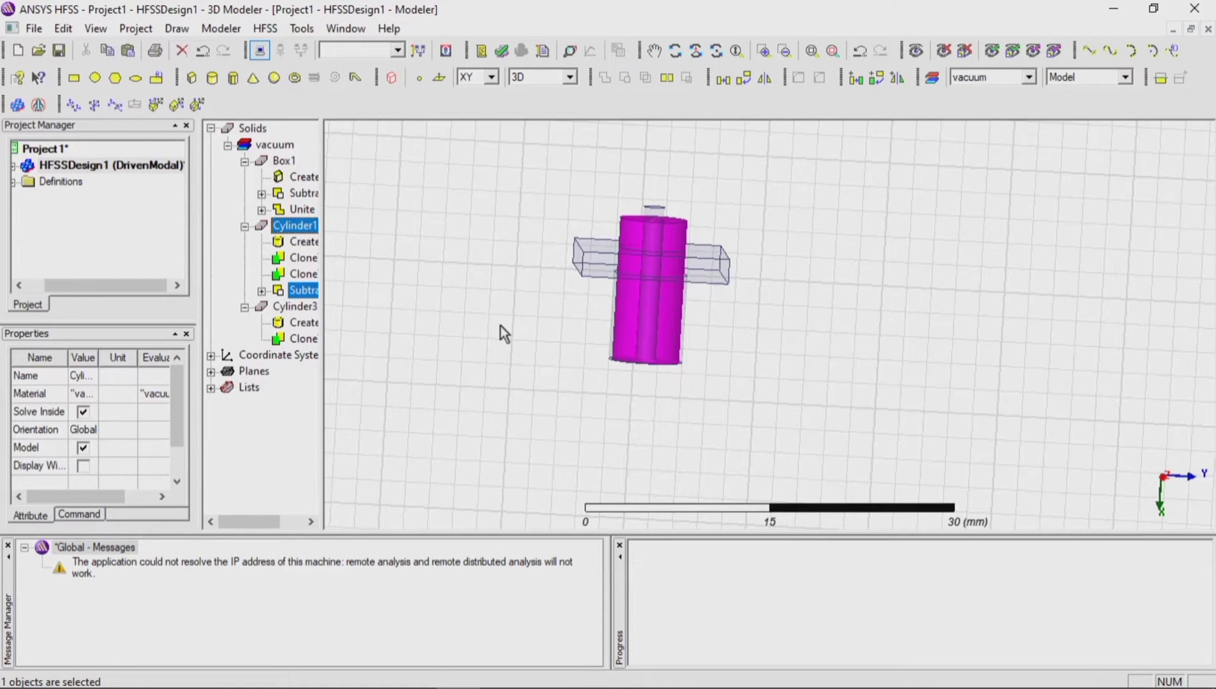
{"action": "left_click", "coordinate": [501, 325]}
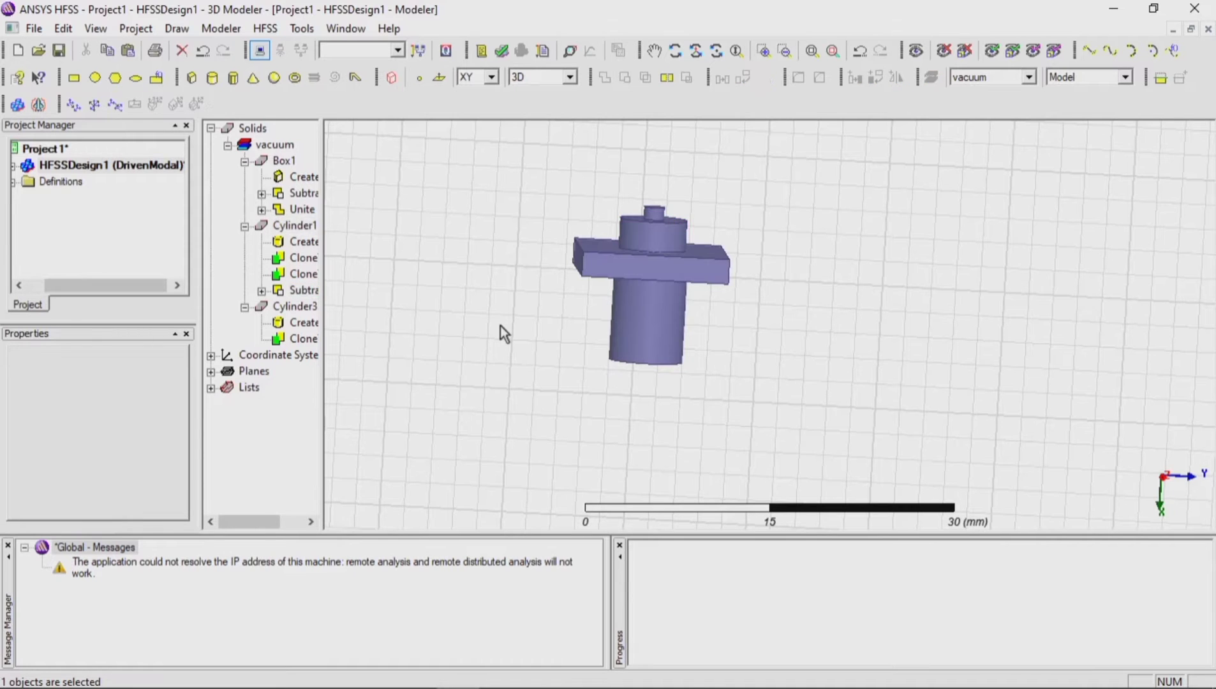
Step: Rename the united plate and outer cylinder solid Box1 as Jacket
{"action": "left_click", "coordinate": [297, 227]}
{"action": "left_click", "coordinate": [288, 163]}
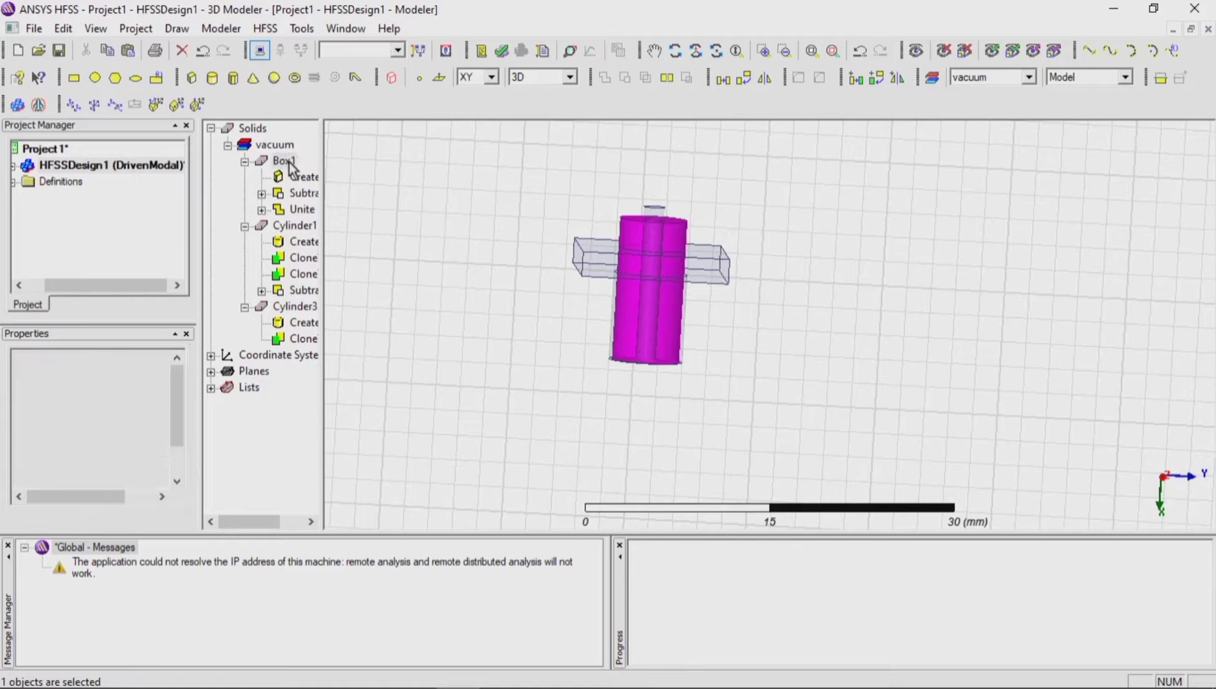
{"action": "right_click", "coordinate": [288, 163]}
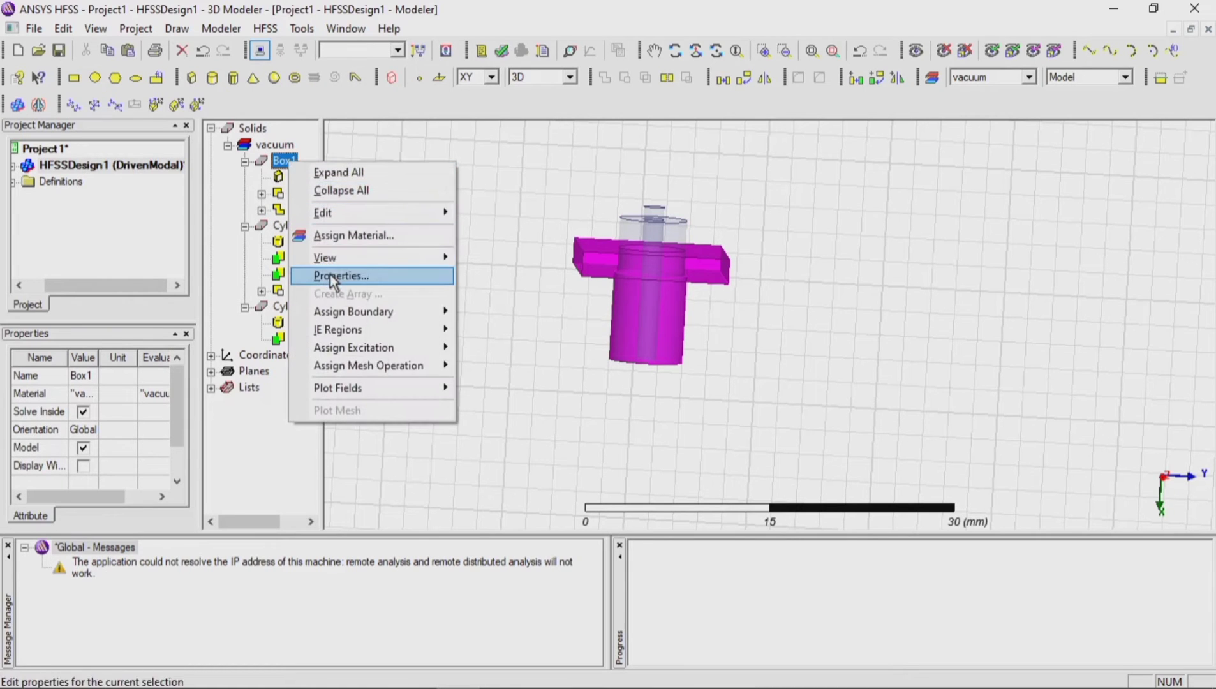
{"action": "left_click", "coordinate": [342, 276]}
{"action": "left_click", "coordinate": [455, 259]}
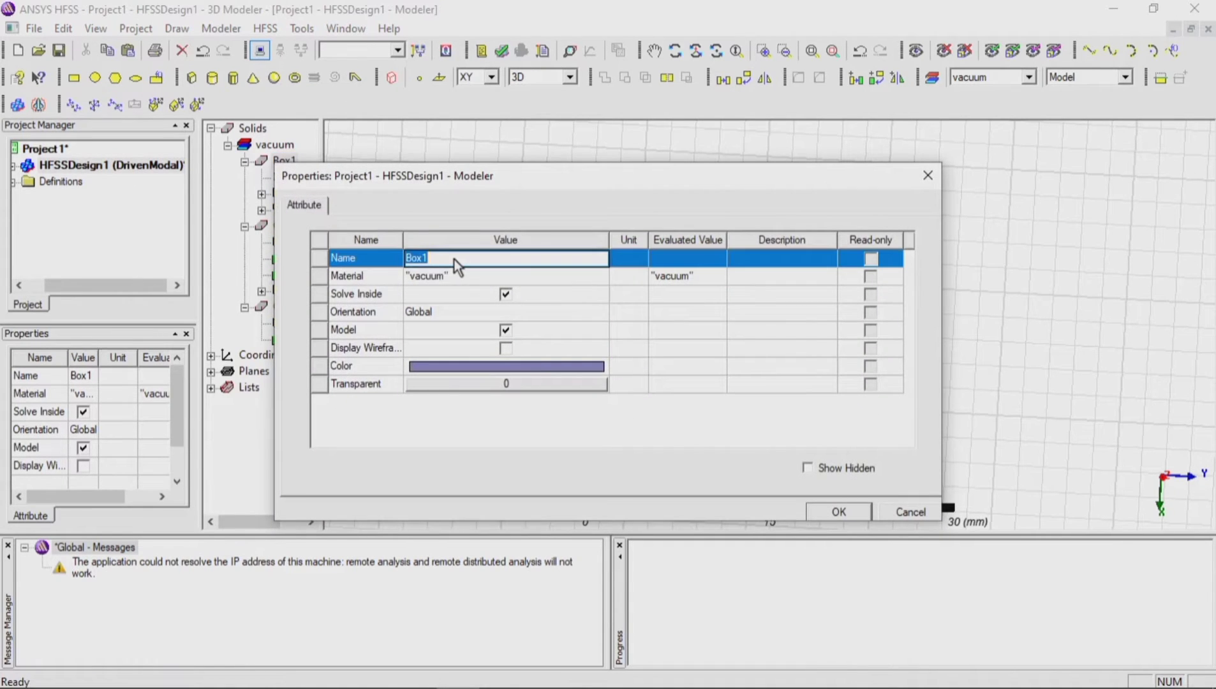
{"action": "type", "text": "Jacket"}
{"action": "left_click", "coordinate": [843, 512]}
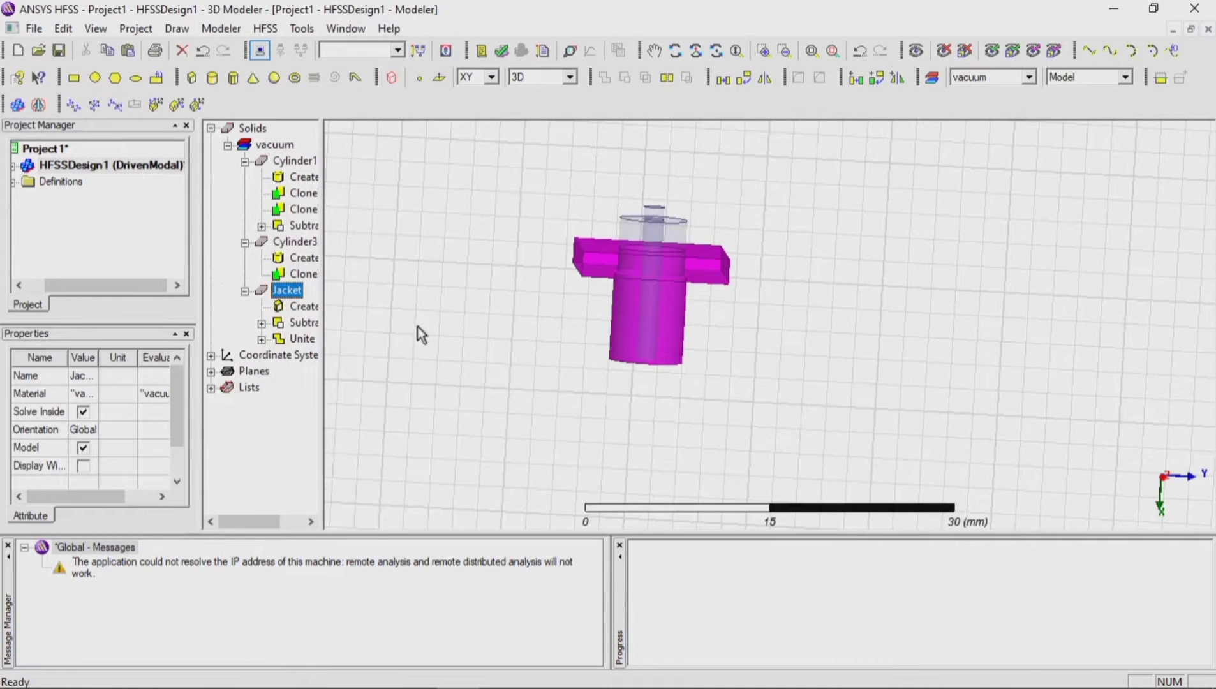
Step: Assign the copper material from the system library to the Jacket solid
{"action": "right_click", "coordinate": [294, 292]}
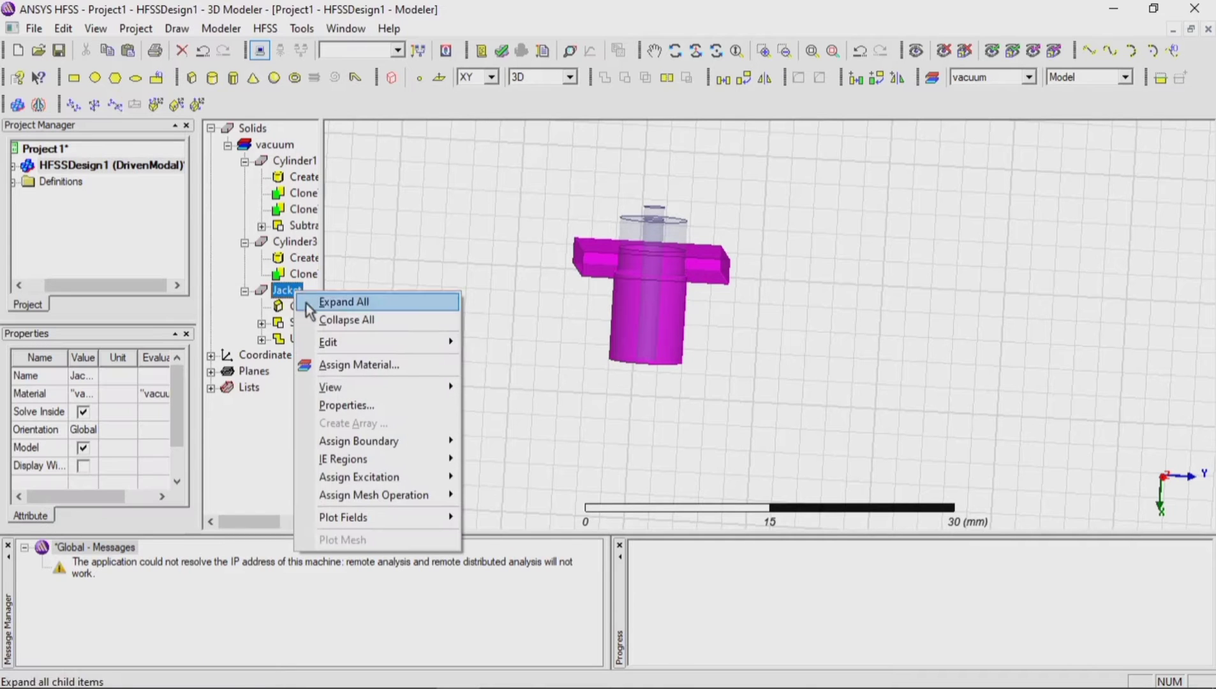
{"action": "left_click", "coordinate": [348, 366]}
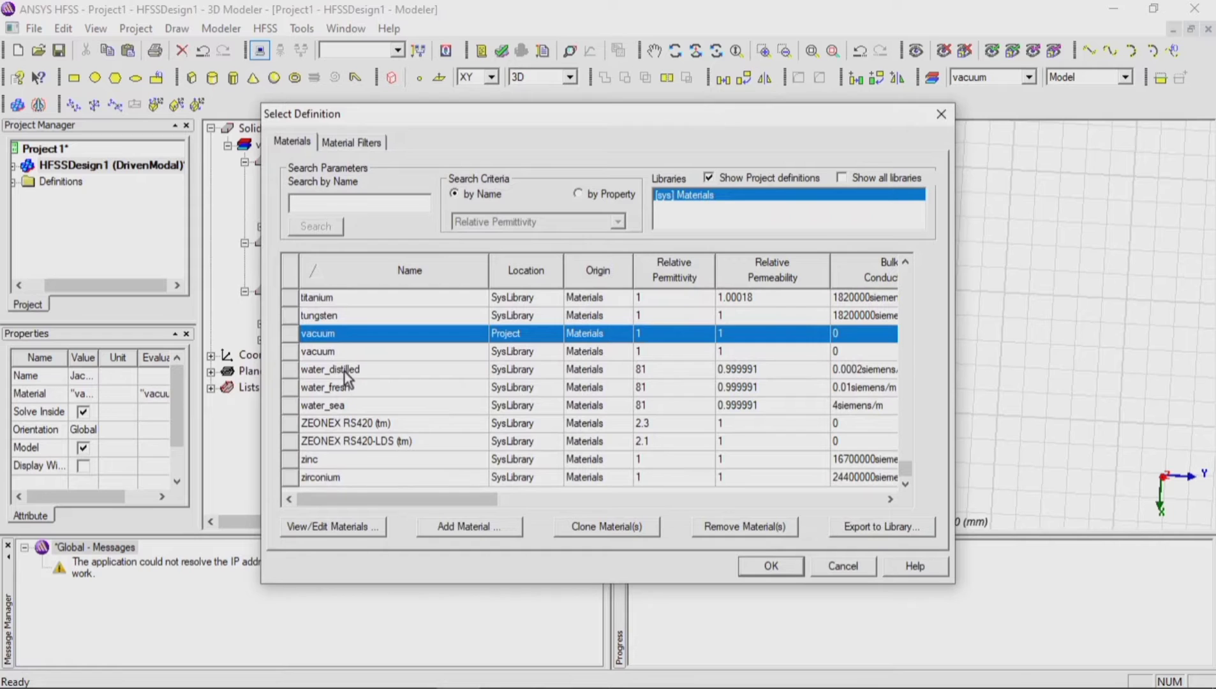
{"action": "type", "text": "coo"}
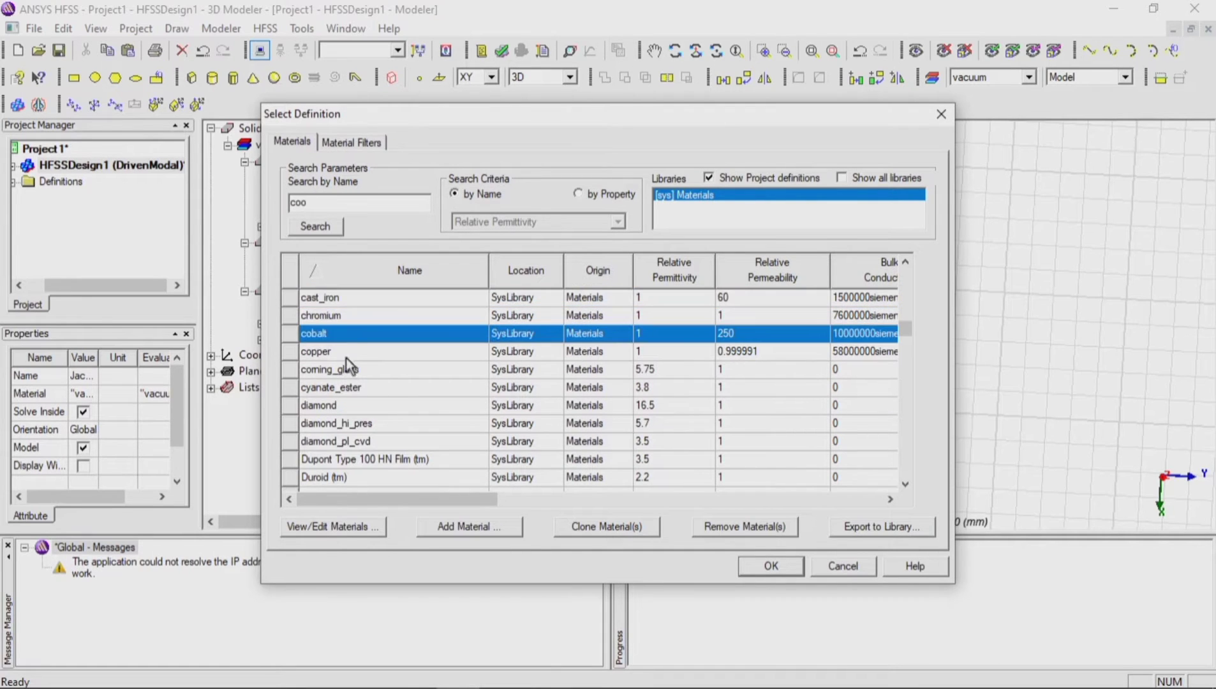
{"action": "left_click", "coordinate": [349, 353]}
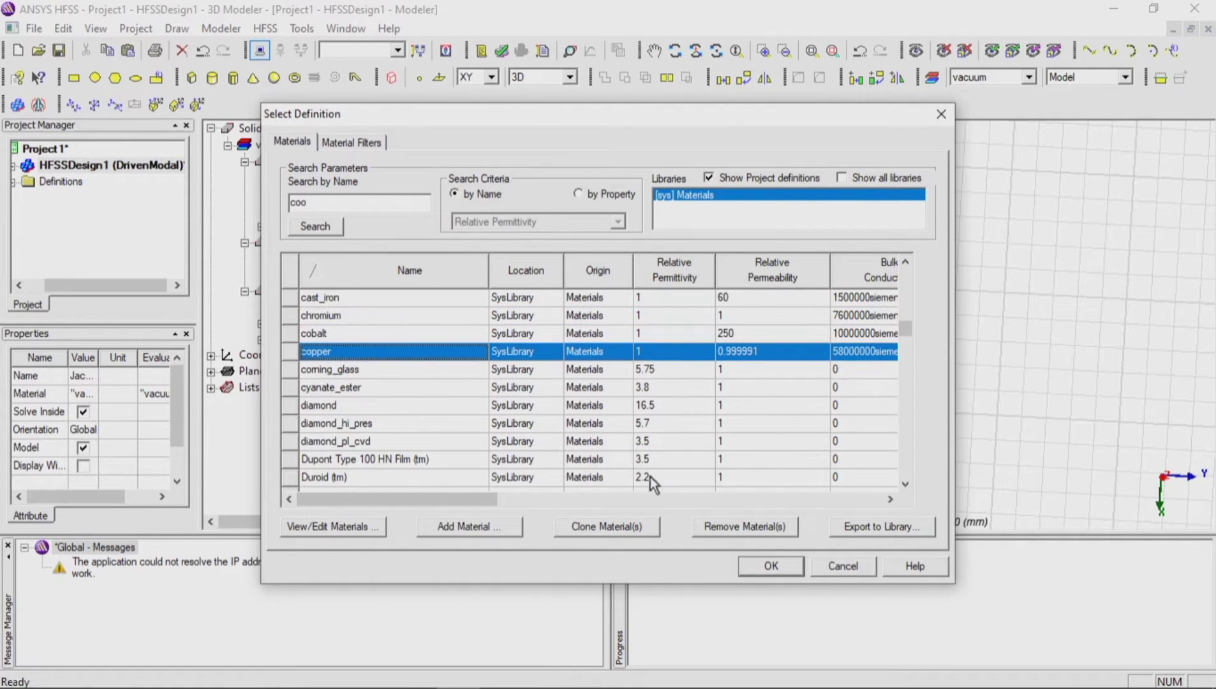
{"action": "left_click", "coordinate": [771, 567]}
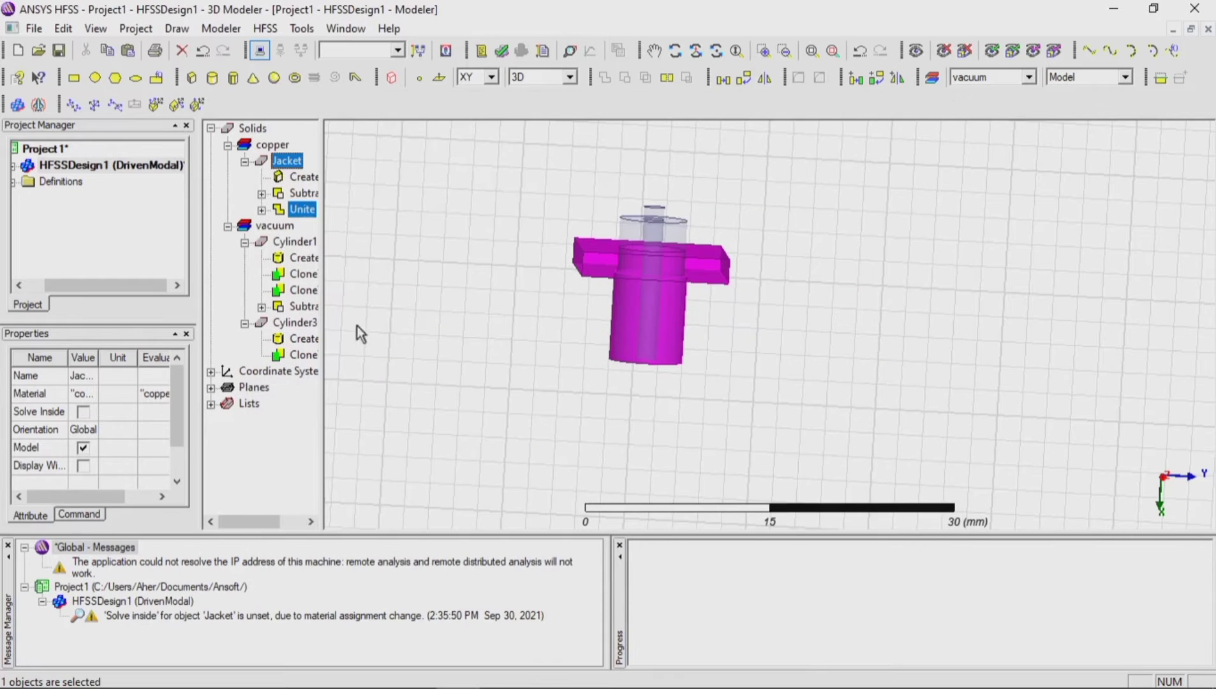
Step: Rename the inner cylinder Cylinder1 as clading
{"action": "left_click", "coordinate": [294, 242]}
{"action": "right_click", "coordinate": [293, 245]}
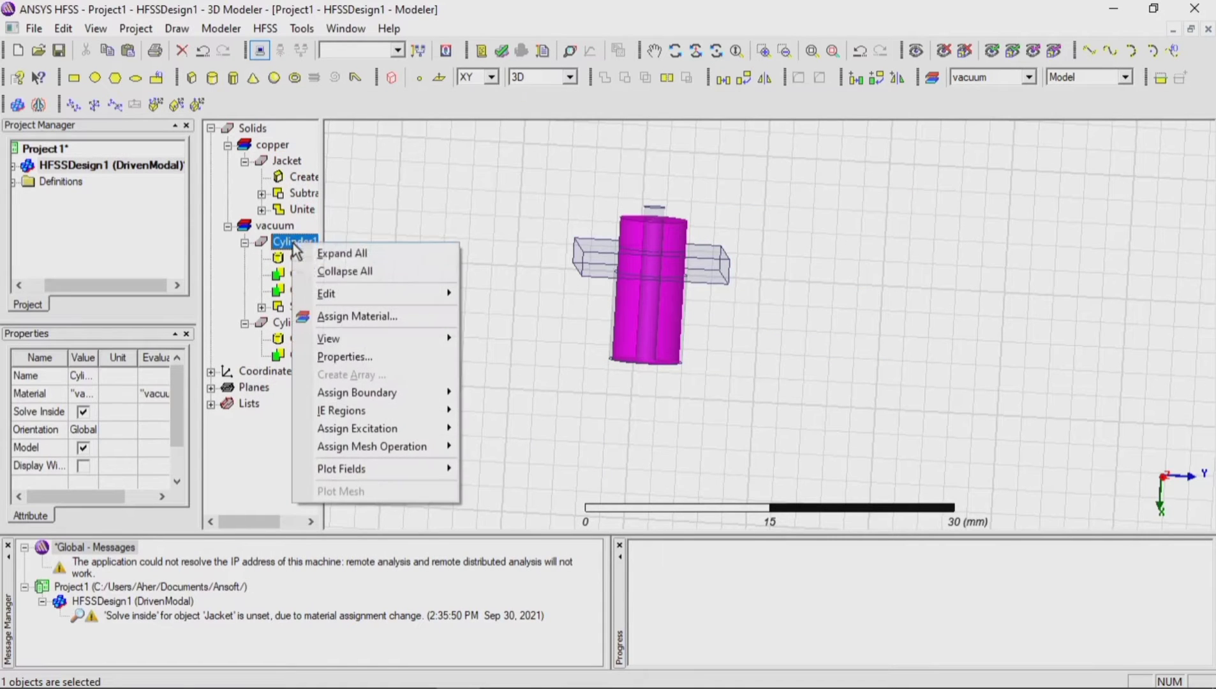
{"action": "left_click", "coordinate": [344, 357]}
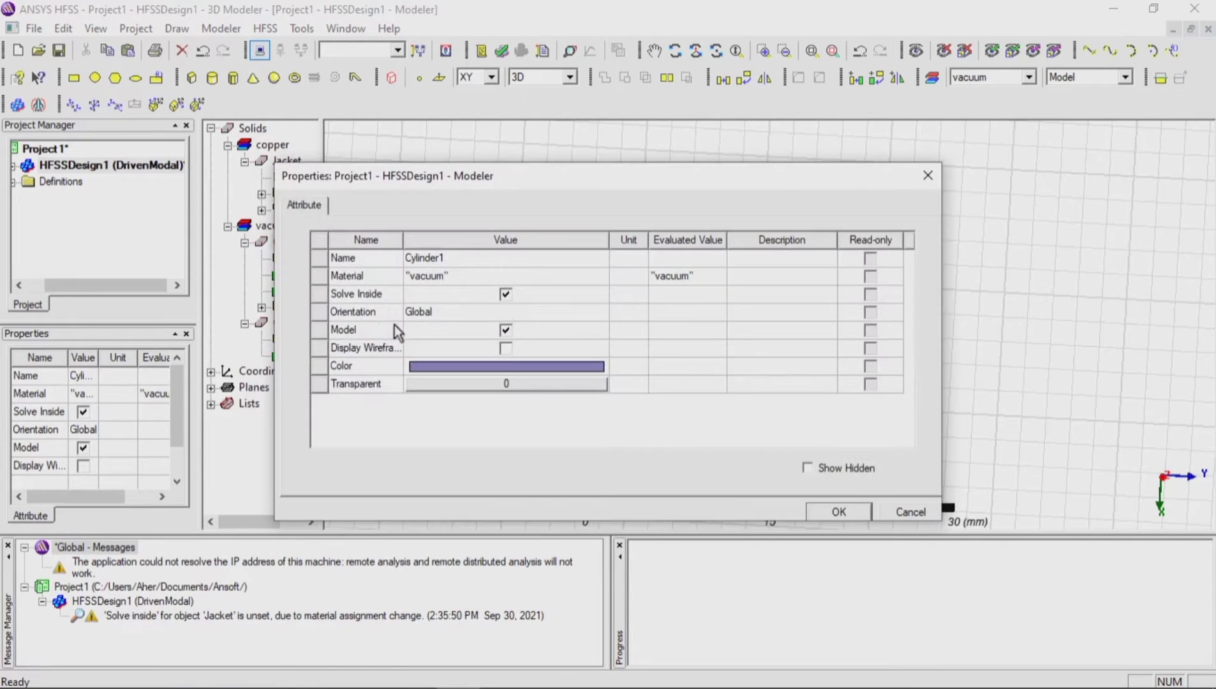
{"action": "left_click", "coordinate": [453, 259]}
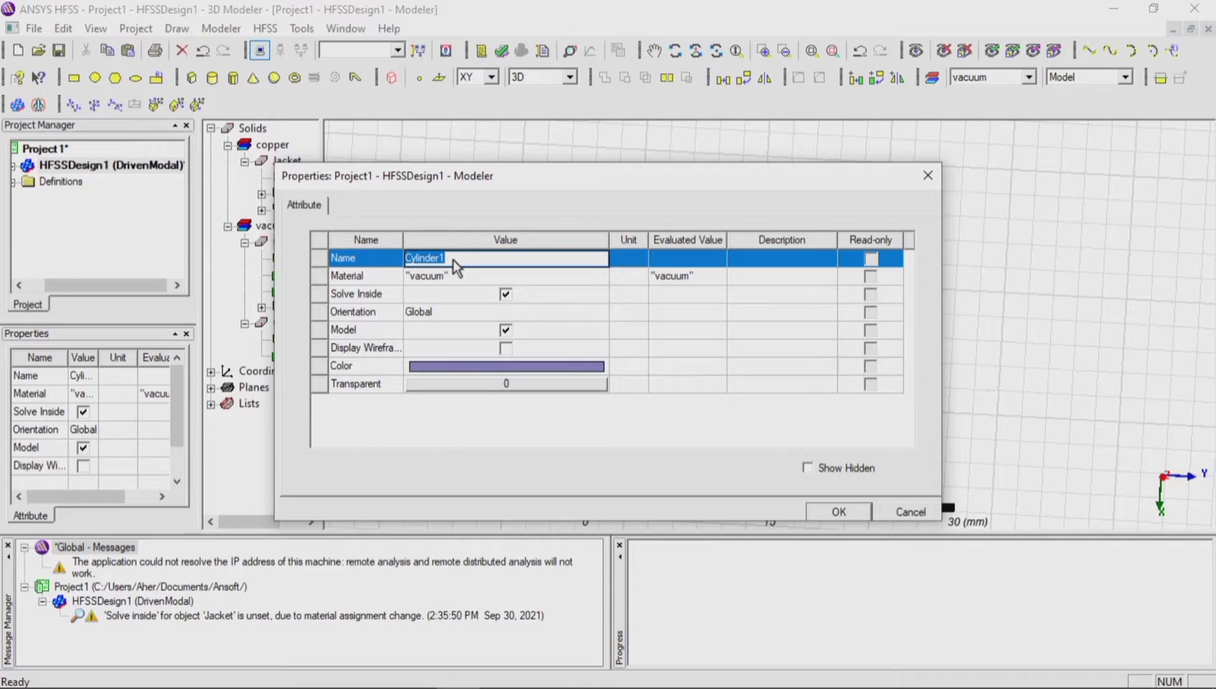
{"action": "type", "text": "clading"}
{"action": "left_click", "coordinate": [840, 512]}
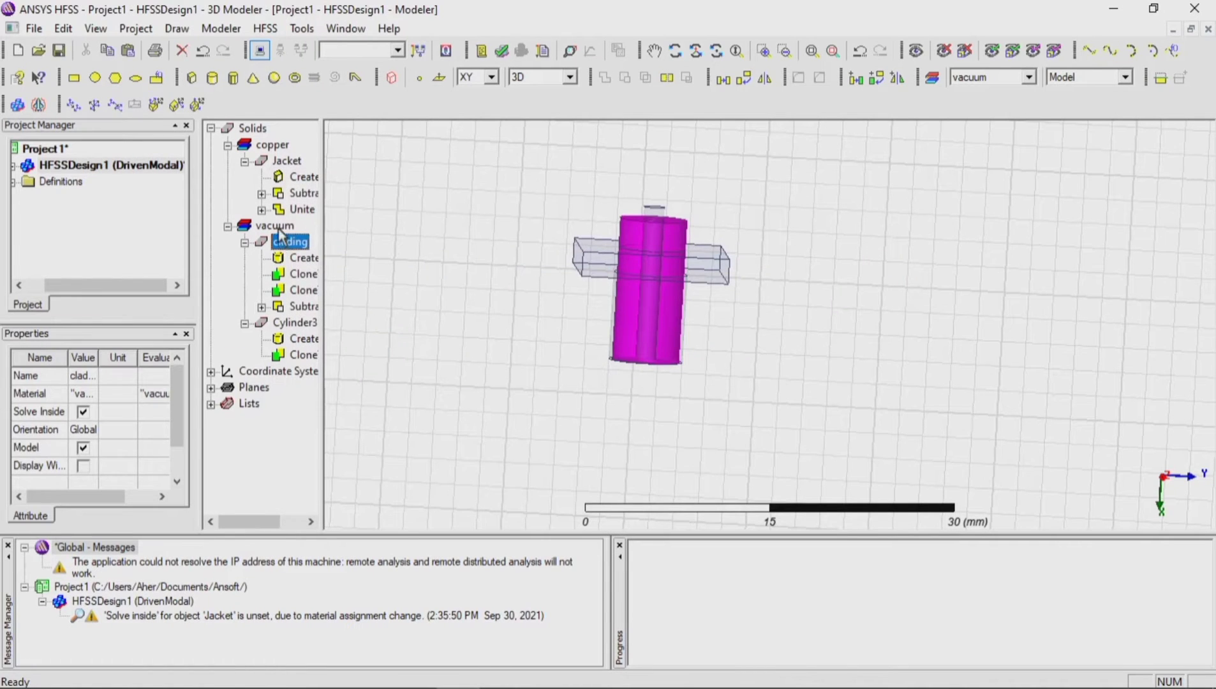
Step: Assign the Teflon (tm) material to the clading solid
{"action": "left_click", "coordinate": [278, 227]}
{"action": "right_click", "coordinate": [278, 228]}
{"action": "left_click", "coordinate": [274, 243]}
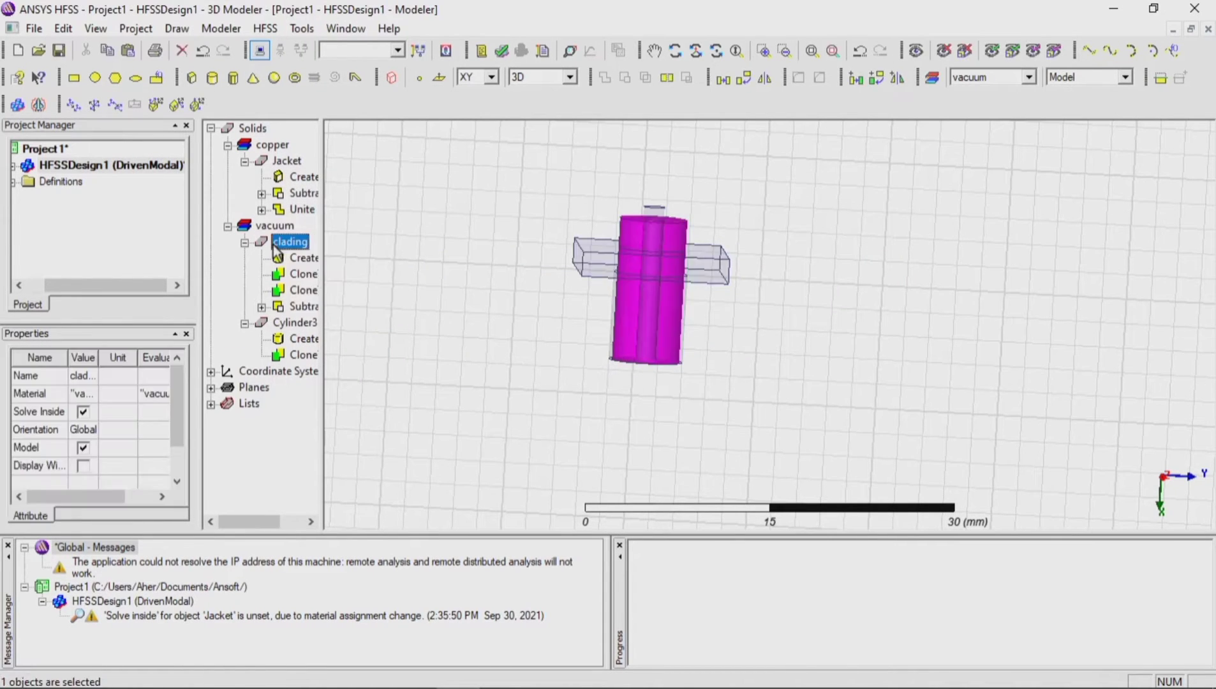
{"action": "right_click", "coordinate": [272, 245]}
{"action": "left_click", "coordinate": [317, 323]}
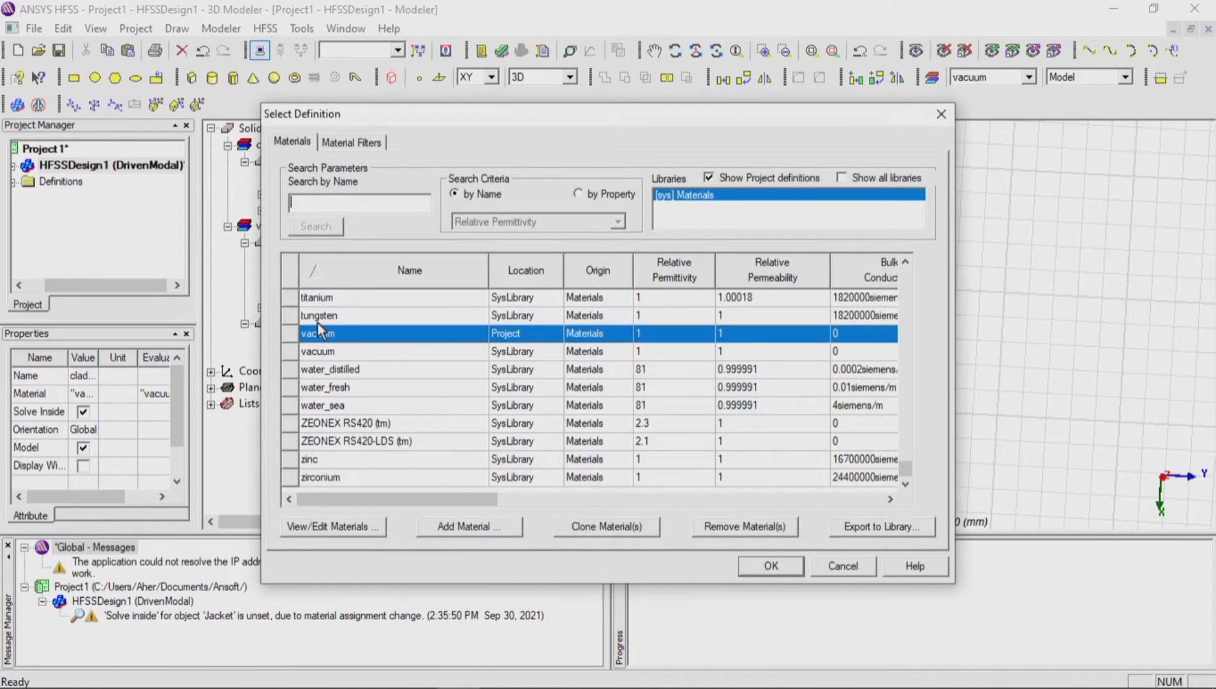
{"action": "type", "text": "tef"}
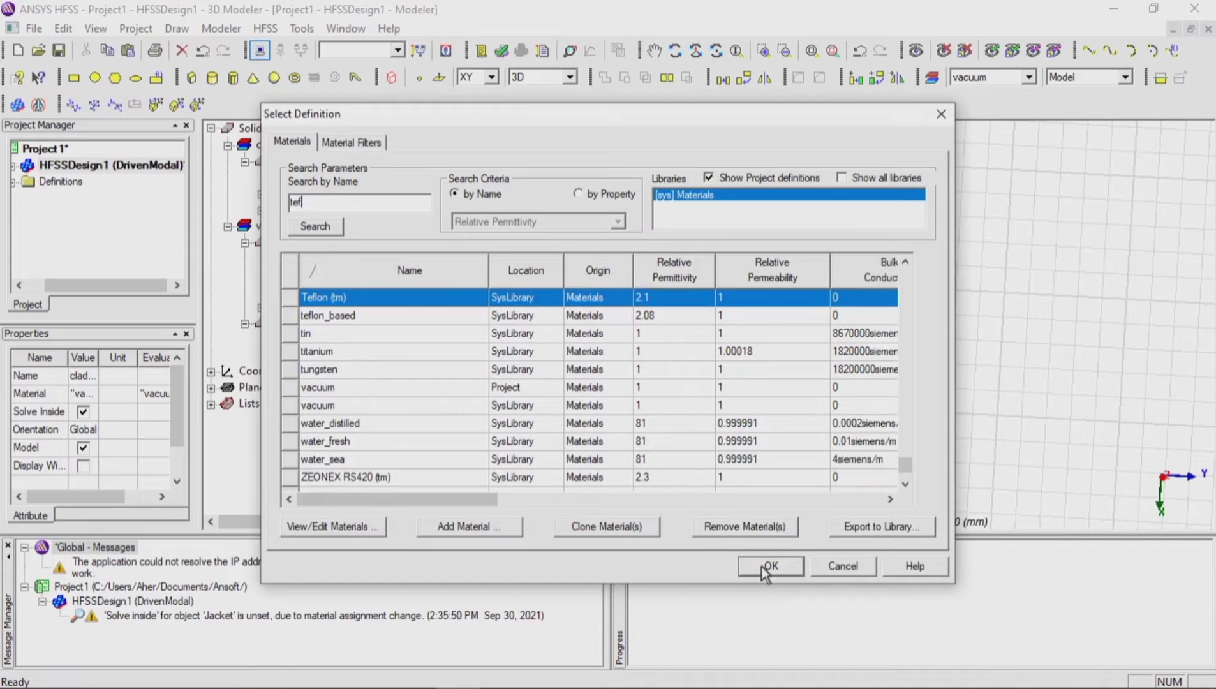
{"action": "left_click", "coordinate": [765, 567]}
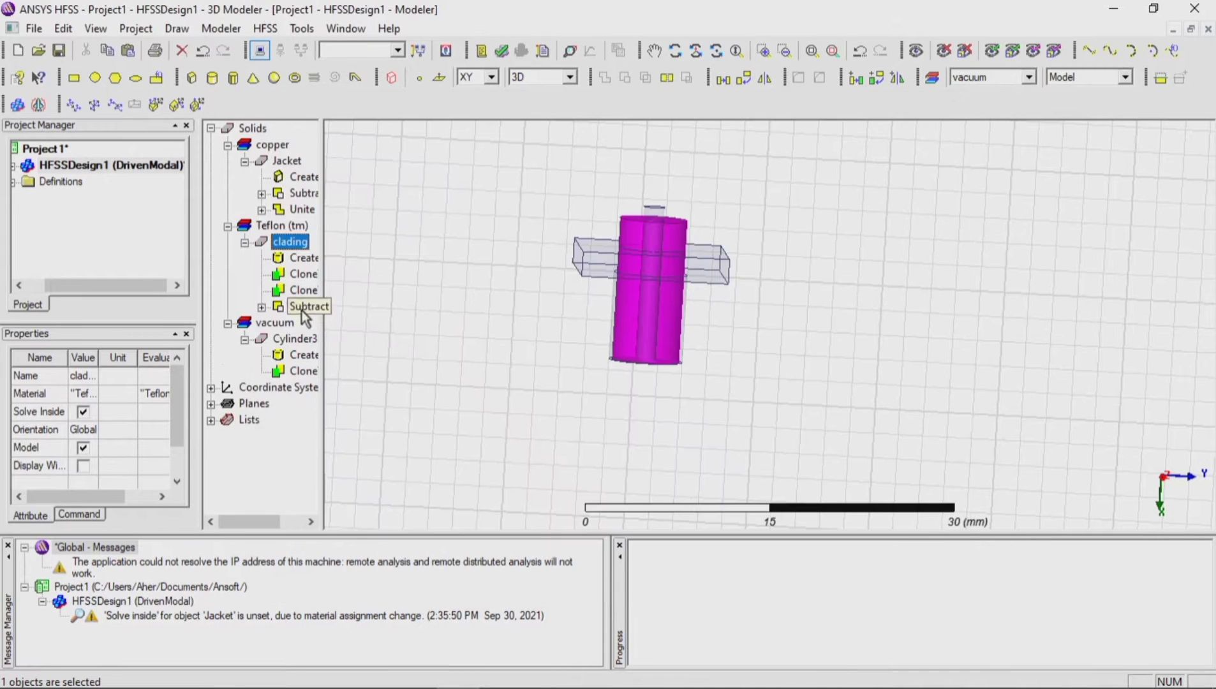
Step: Rename the central pin Cylinder3 as core
{"action": "left_click", "coordinate": [295, 339]}
{"action": "right_click", "coordinate": [297, 340]}
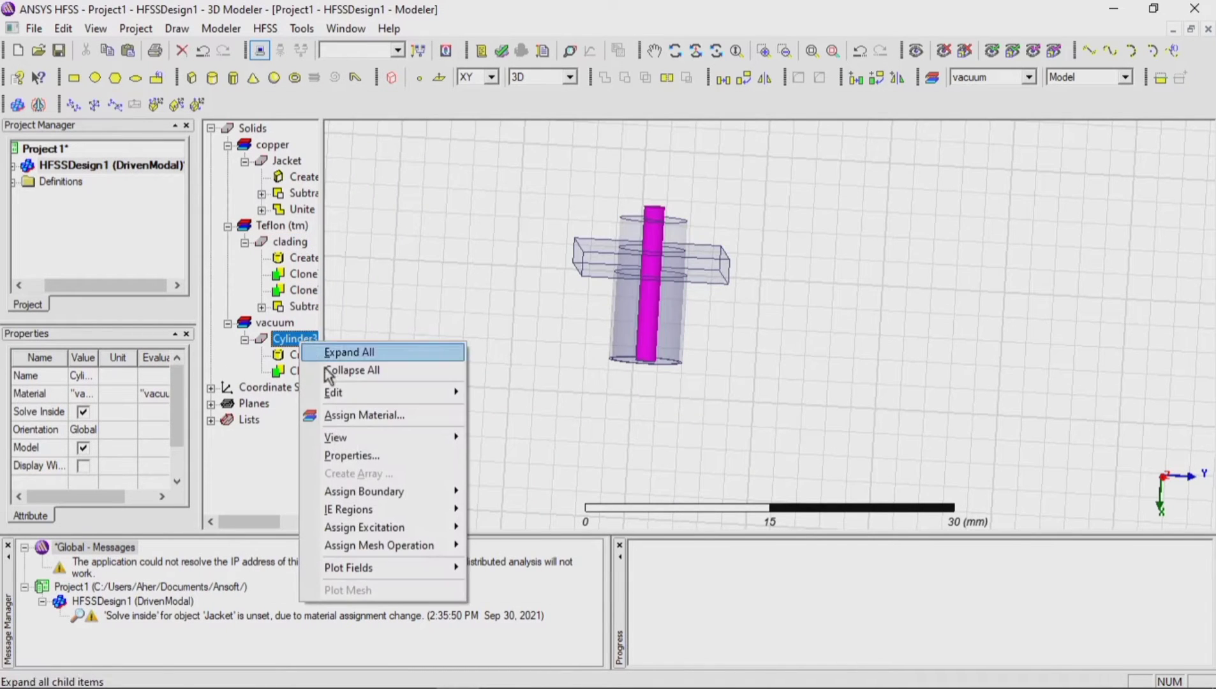
{"action": "left_click", "coordinate": [350, 456]}
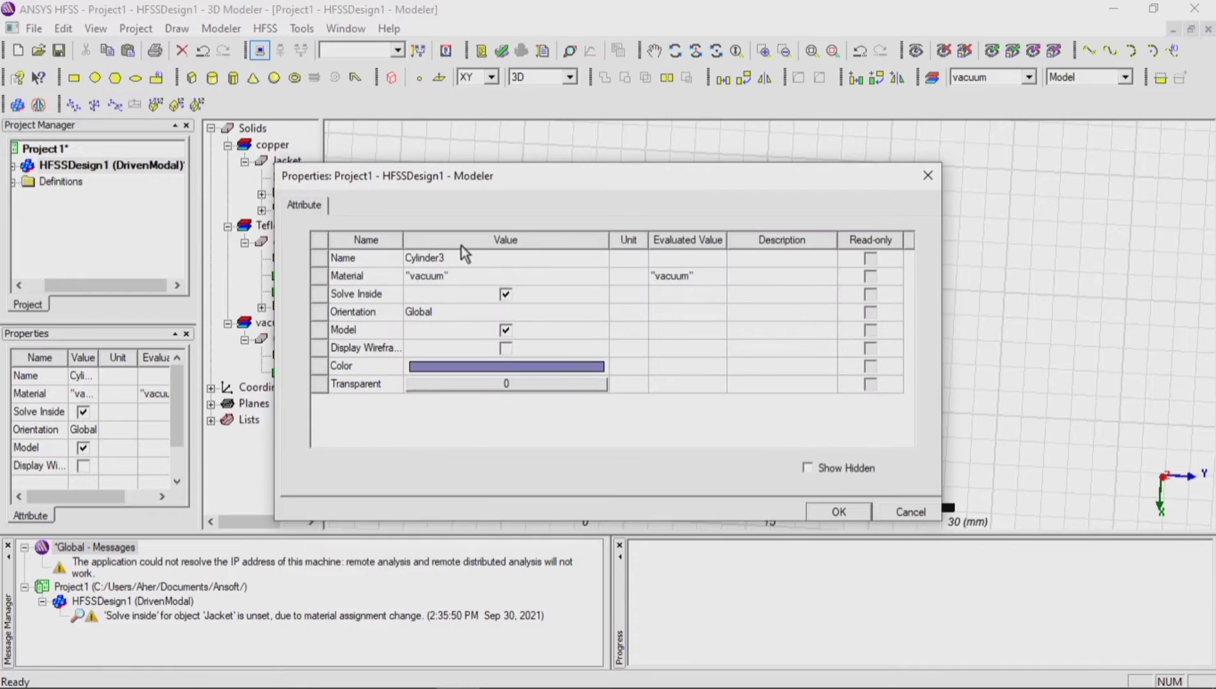
{"action": "left_click", "coordinate": [462, 254]}
{"action": "type", "text": "co"}
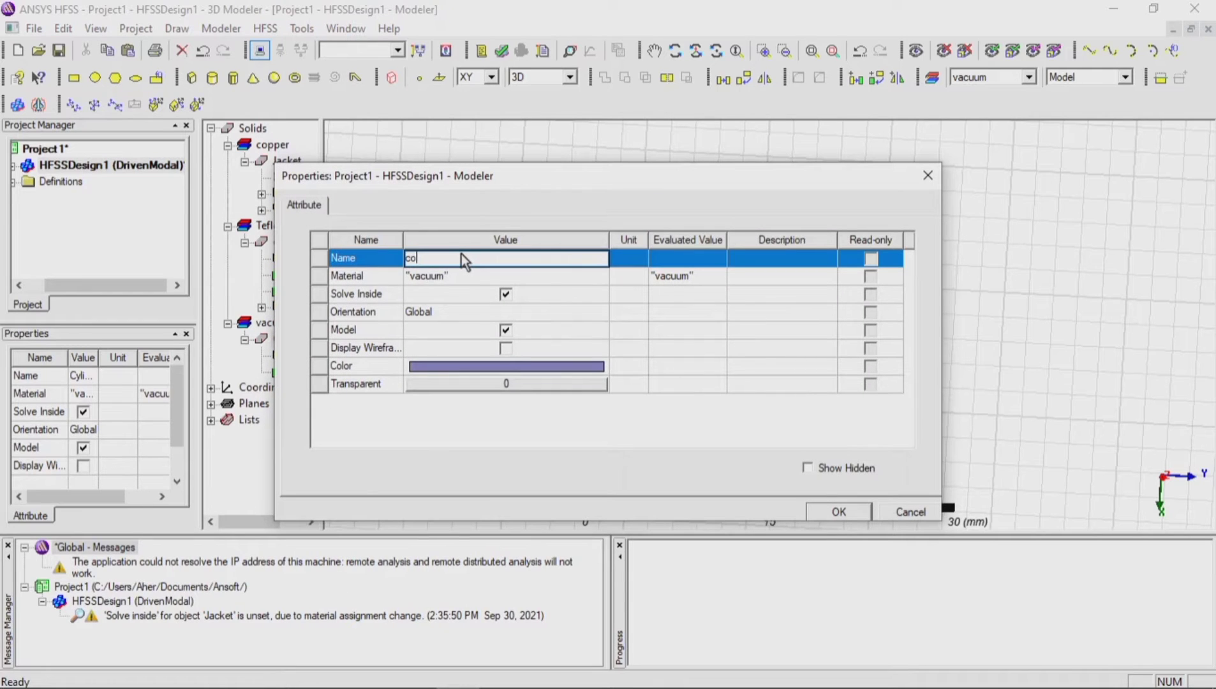
{"action": "type", "text": "re"}
{"action": "left_click", "coordinate": [821, 515]}
Step: Change the material of the remaining vacuum group, which holds the core pin, to gold
{"action": "left_click", "coordinate": [275, 322]}
{"action": "right_click", "coordinate": [290, 321]}
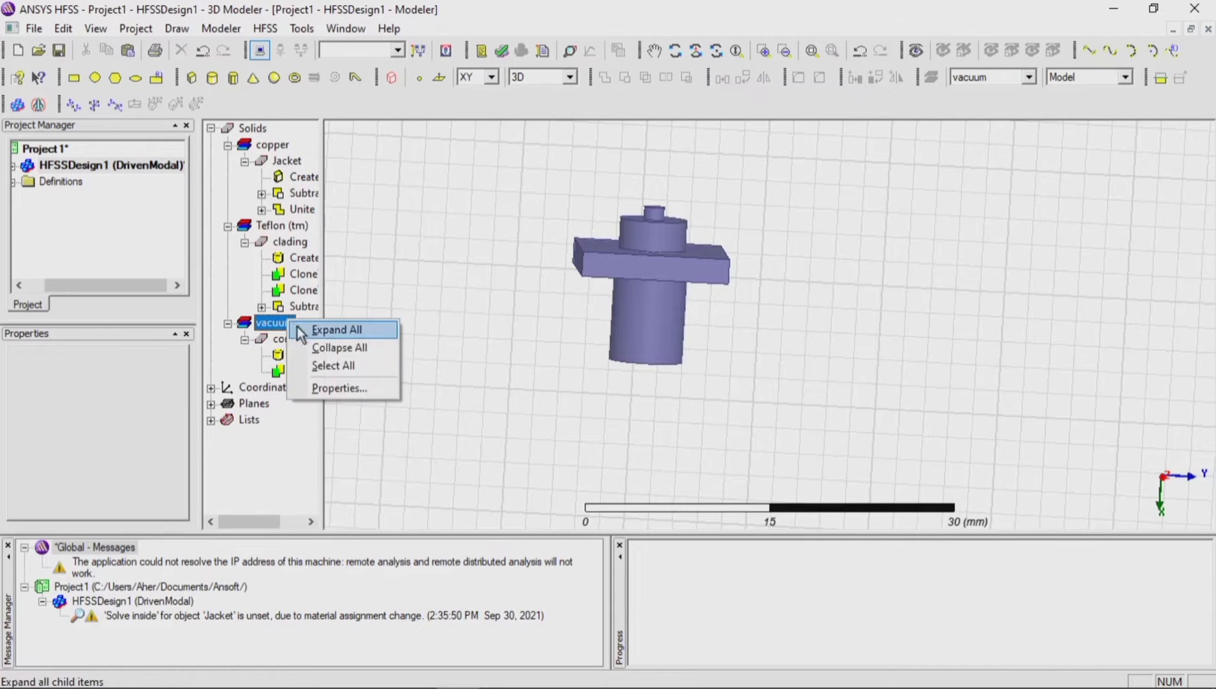
{"action": "left_click", "coordinate": [336, 388]}
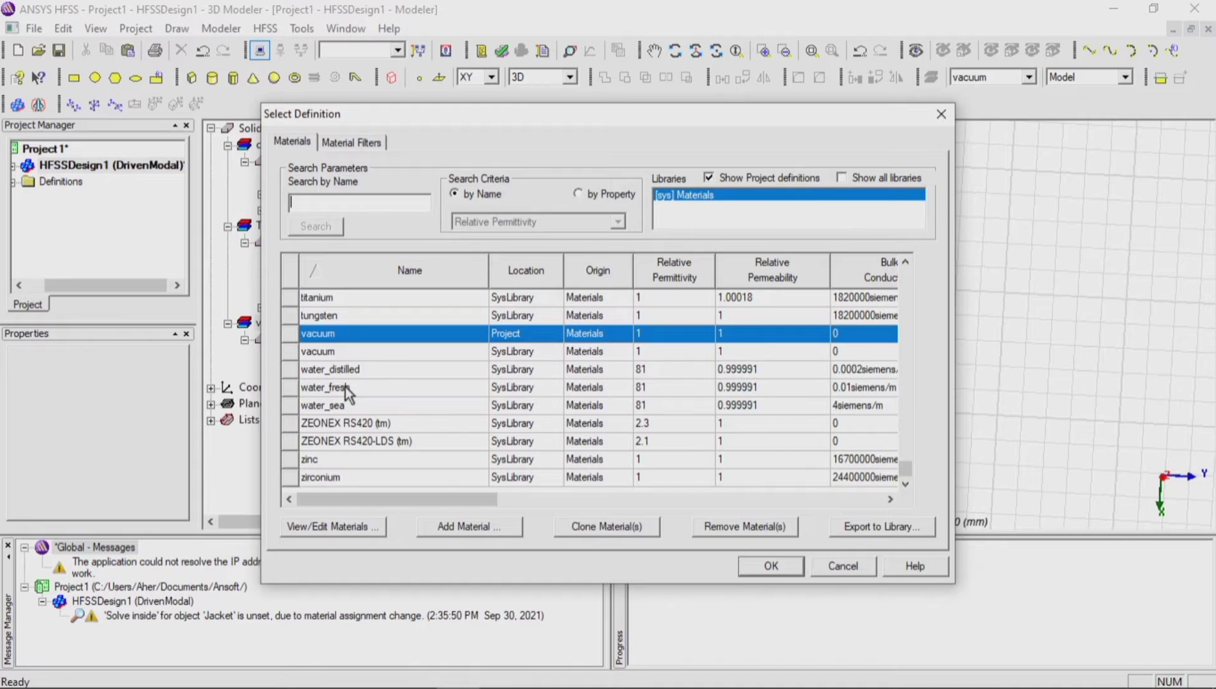
{"action": "type", "text": "gol"}
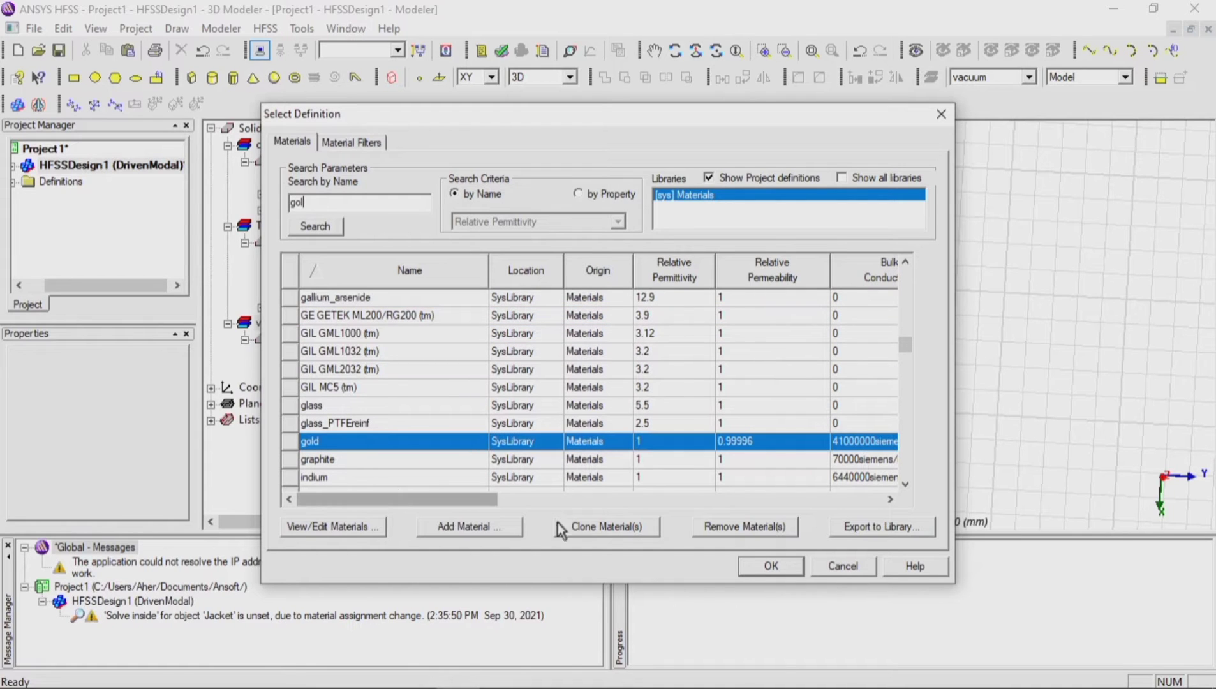
{"action": "left_click", "coordinate": [772, 566]}
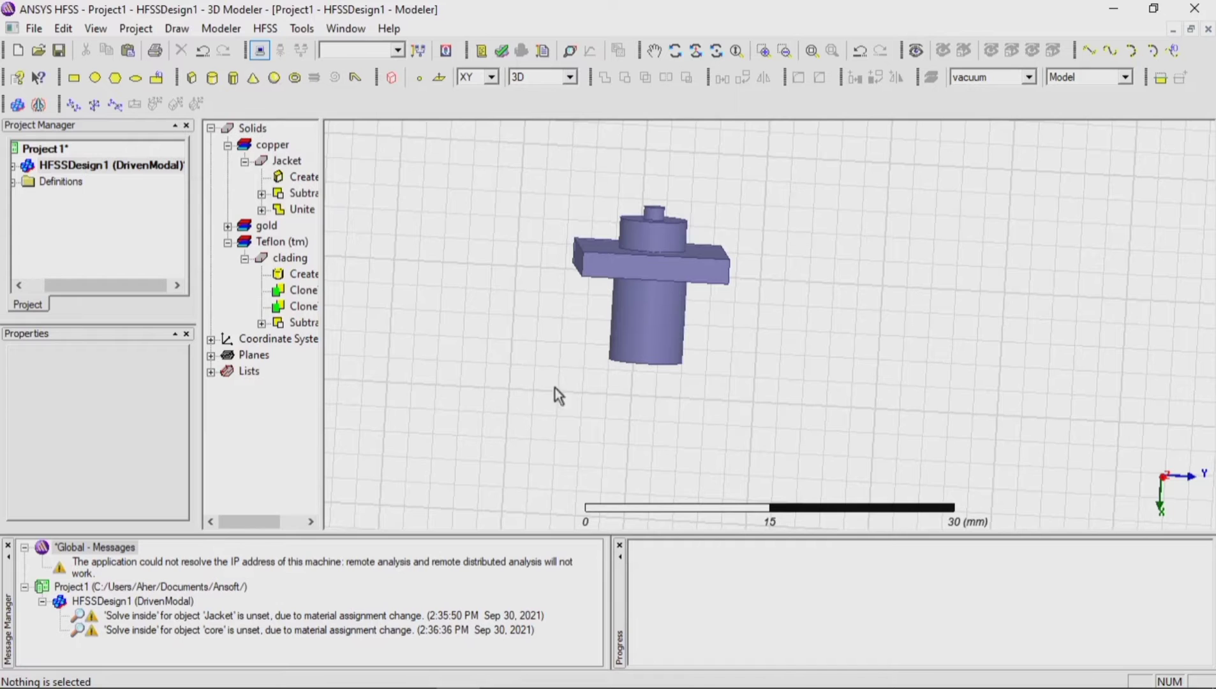
Step: Draw a circle sheet on the XY plane beside the connector, centred at 44, 26, 0 mm with about 4.47 mm radius
{"action": "left_click", "coordinate": [113, 77]}
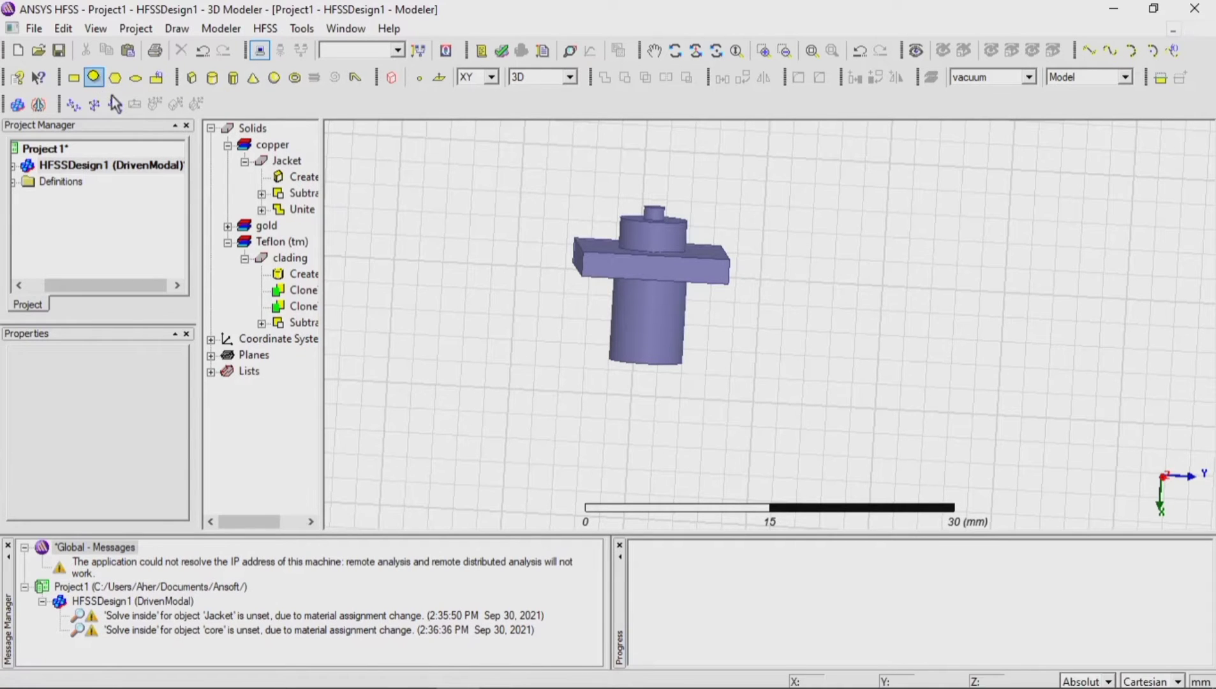
{"action": "left_click", "coordinate": [462, 313]}
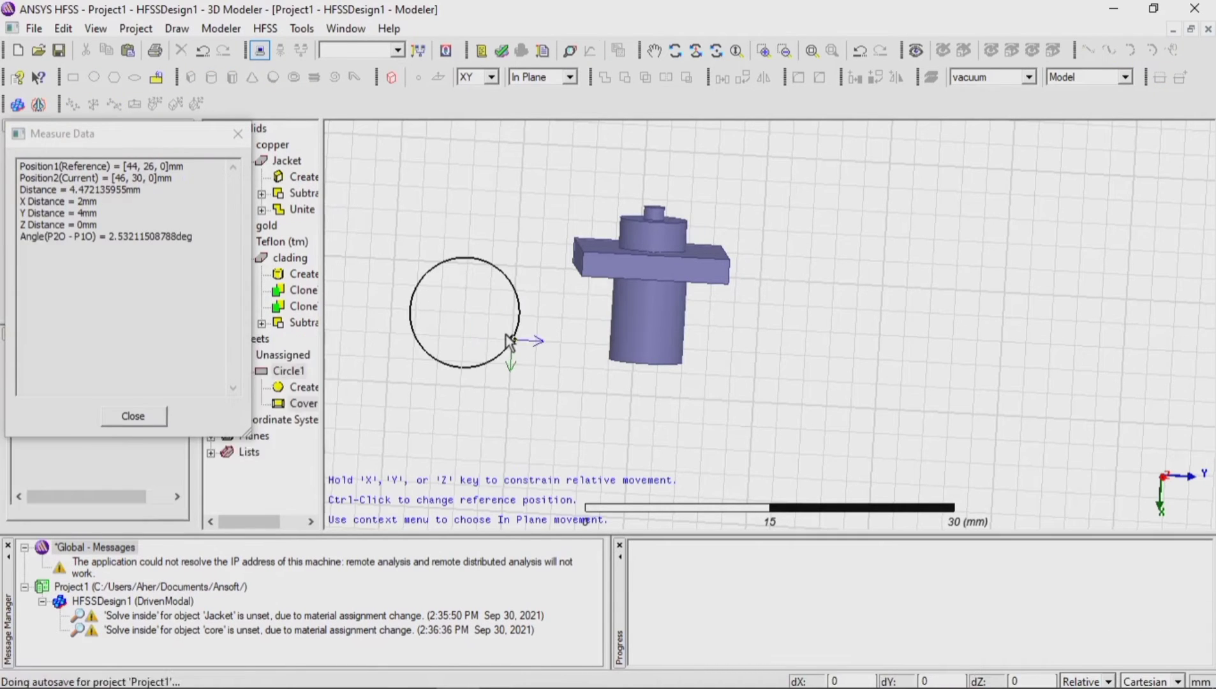
{"action": "left_click", "coordinate": [508, 337]}
{"action": "left_click", "coordinate": [675, 50]}
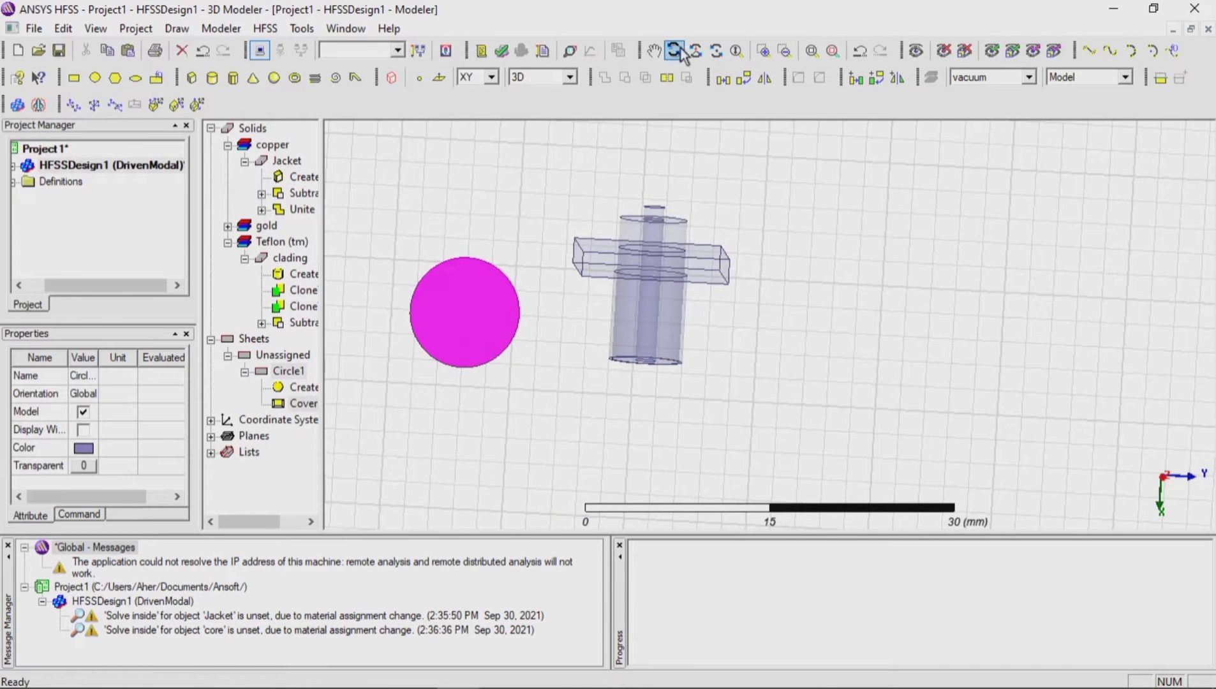
{"action": "left_click_drag", "start_coordinate": [654, 252], "coordinate": [649, 153]}
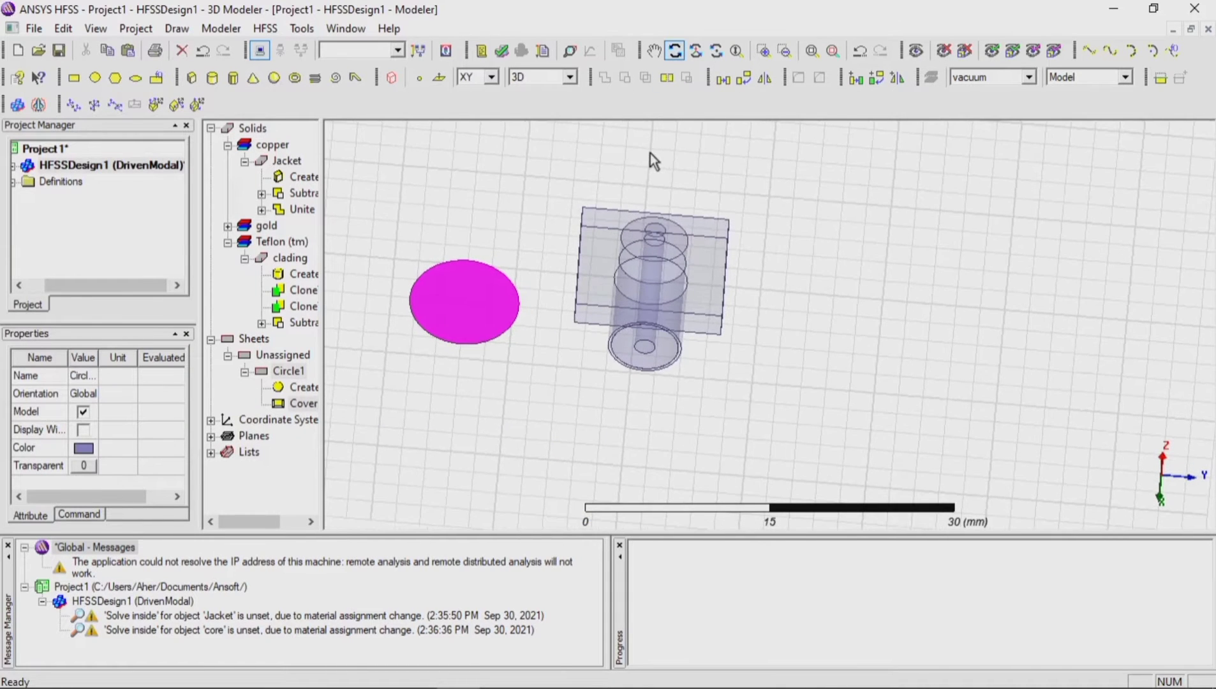
{"action": "key", "text": "Escape"}
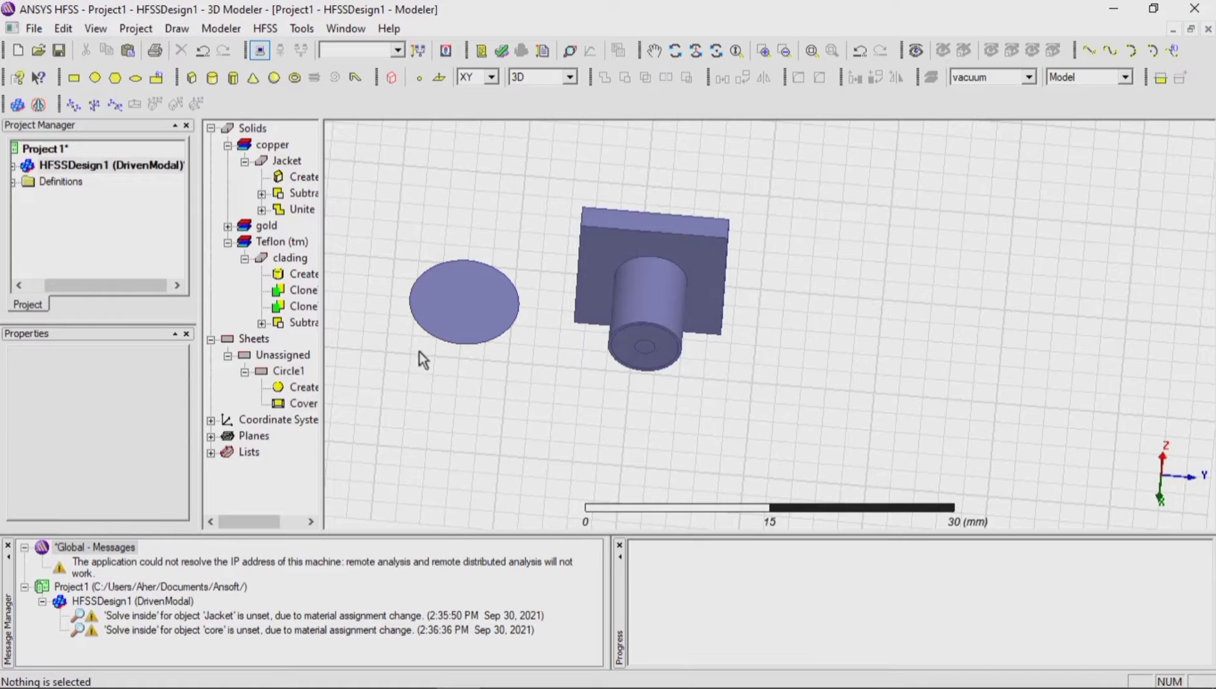
Step: Set the new circle's axis to X and its radius to 2.75 mm
{"action": "double_click", "coordinate": [293, 388]}
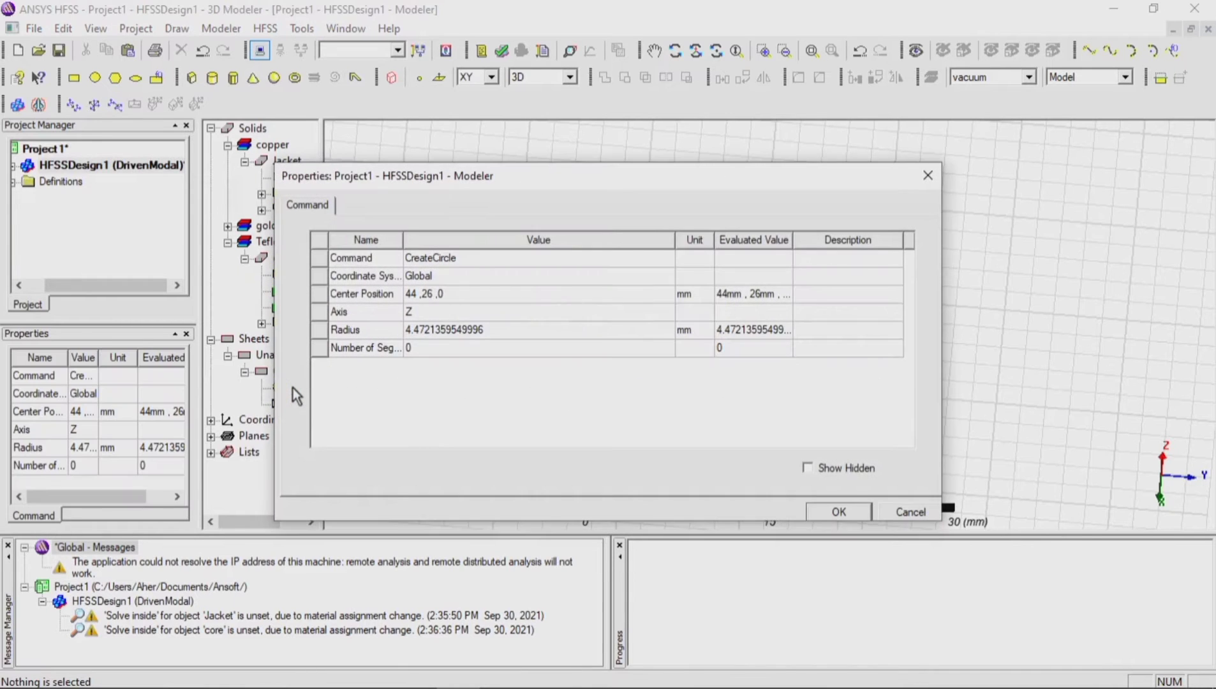
{"action": "left_click", "coordinate": [419, 311]}
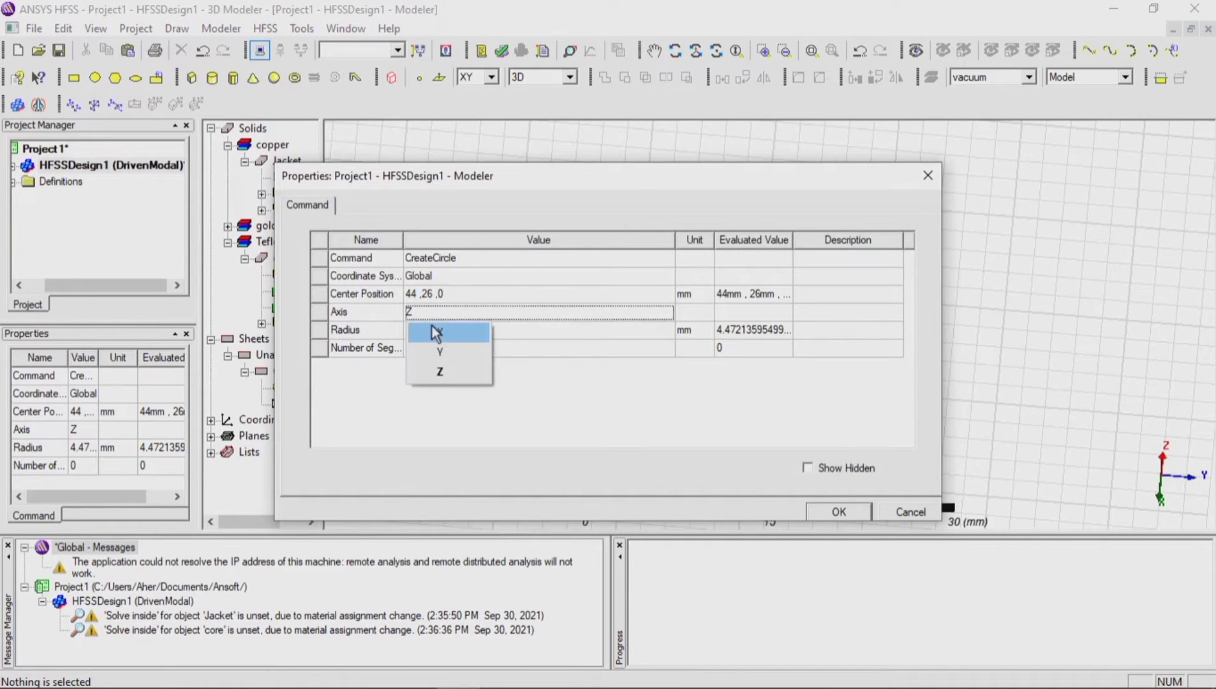
{"action": "left_click", "coordinate": [437, 331]}
{"action": "left_click", "coordinate": [449, 333]}
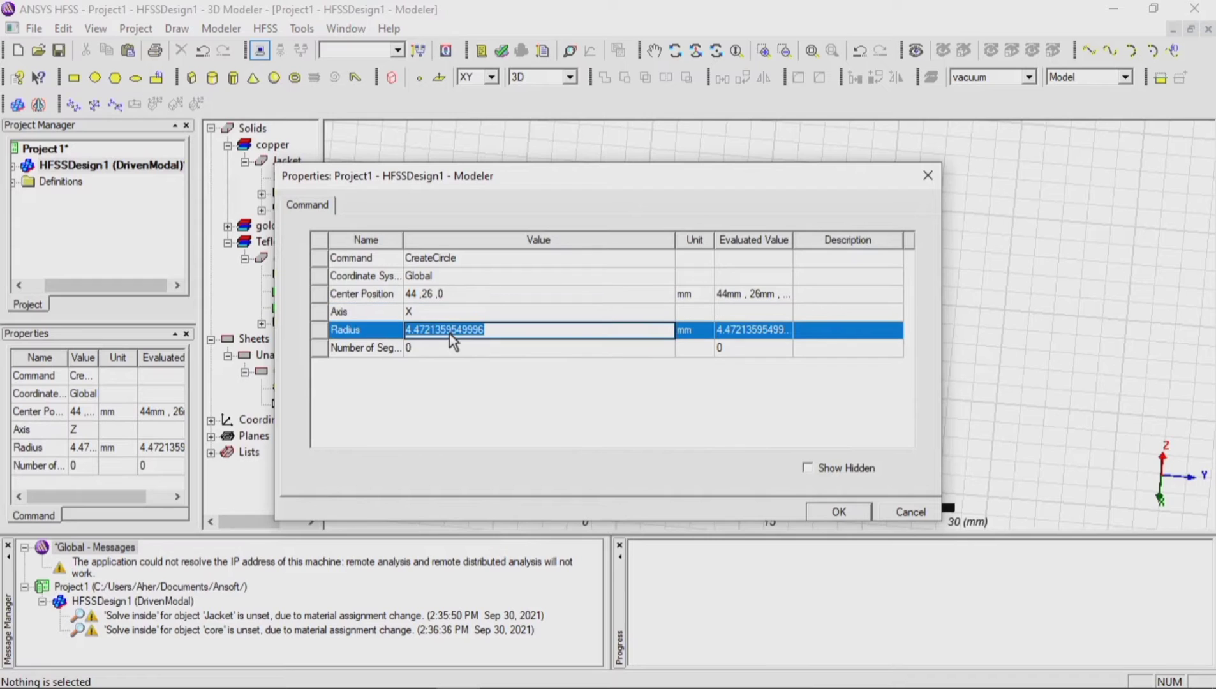
{"action": "type", "text": "2.75"}
Step: Set the circle's center position to 47.1, 41, 0 mm and highlight the sheet to check its placement on the connector's end face
{"action": "left_click", "coordinate": [448, 297]}
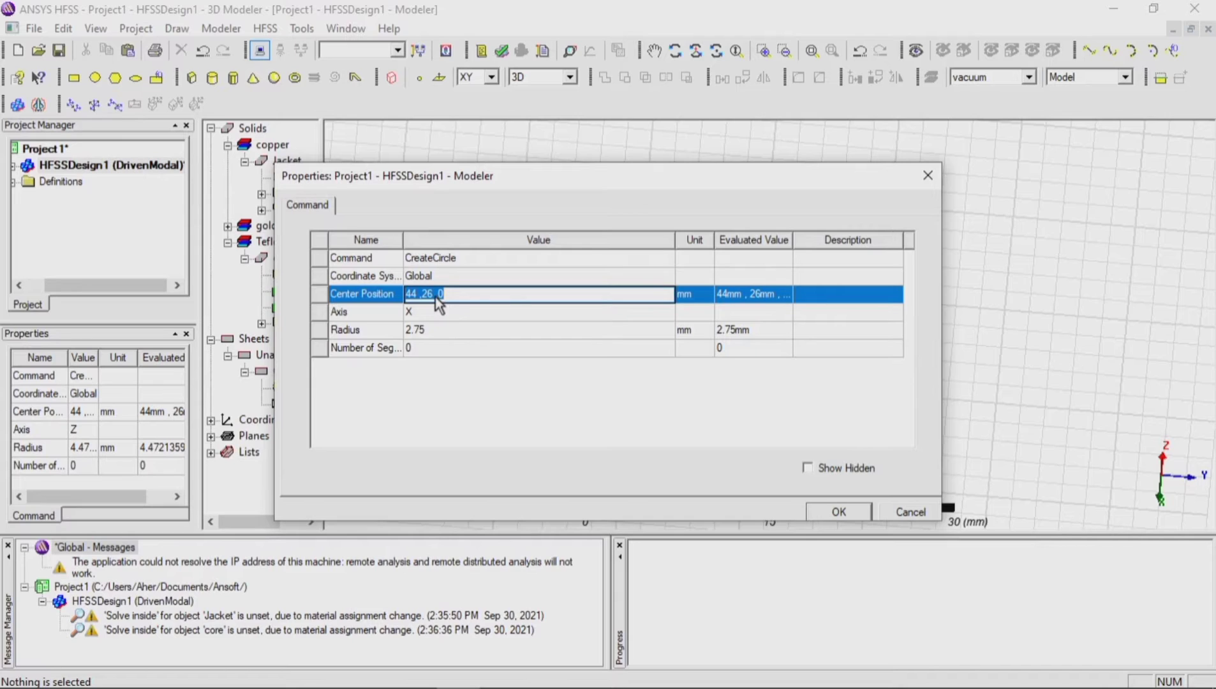
{"action": "left_click", "coordinate": [427, 295]}
{"action": "double_click", "coordinate": [428, 294]}
{"action": "type", "text": "41"}
{"action": "key", "text": "BackSpace"}
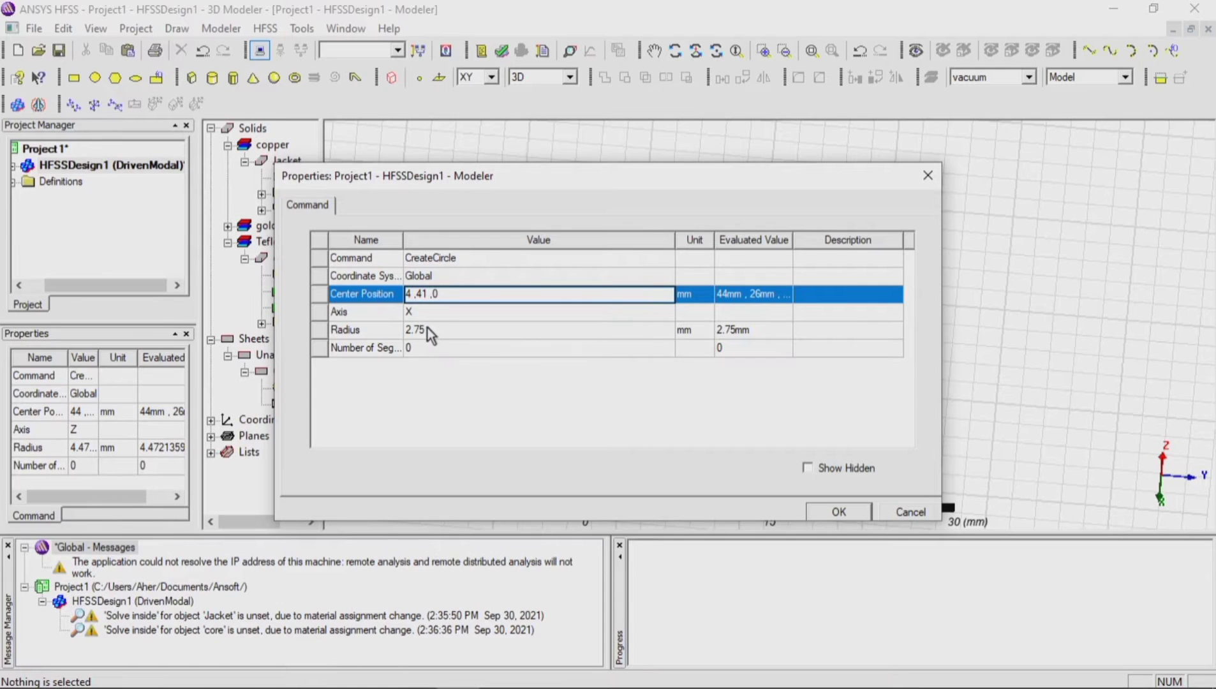
{"action": "type", "text": "7.1"}
{"action": "left_click", "coordinate": [843, 513]}
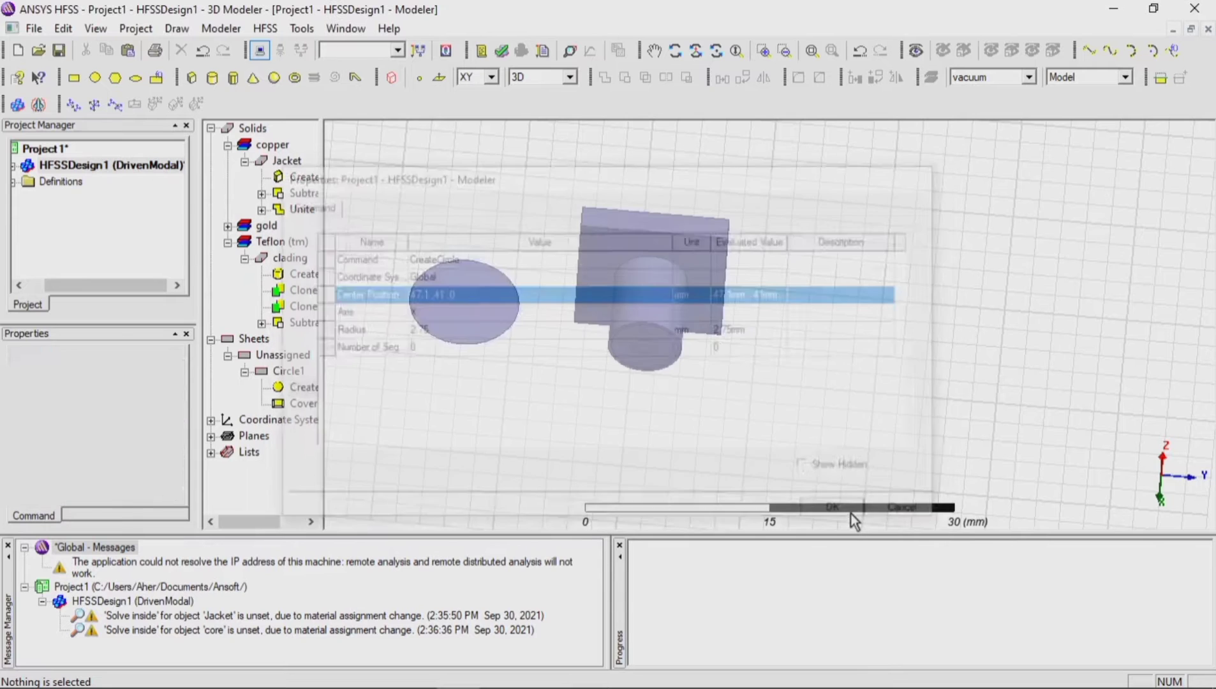
{"action": "left_click", "coordinate": [624, 434]}
{"action": "left_click", "coordinate": [277, 373]}
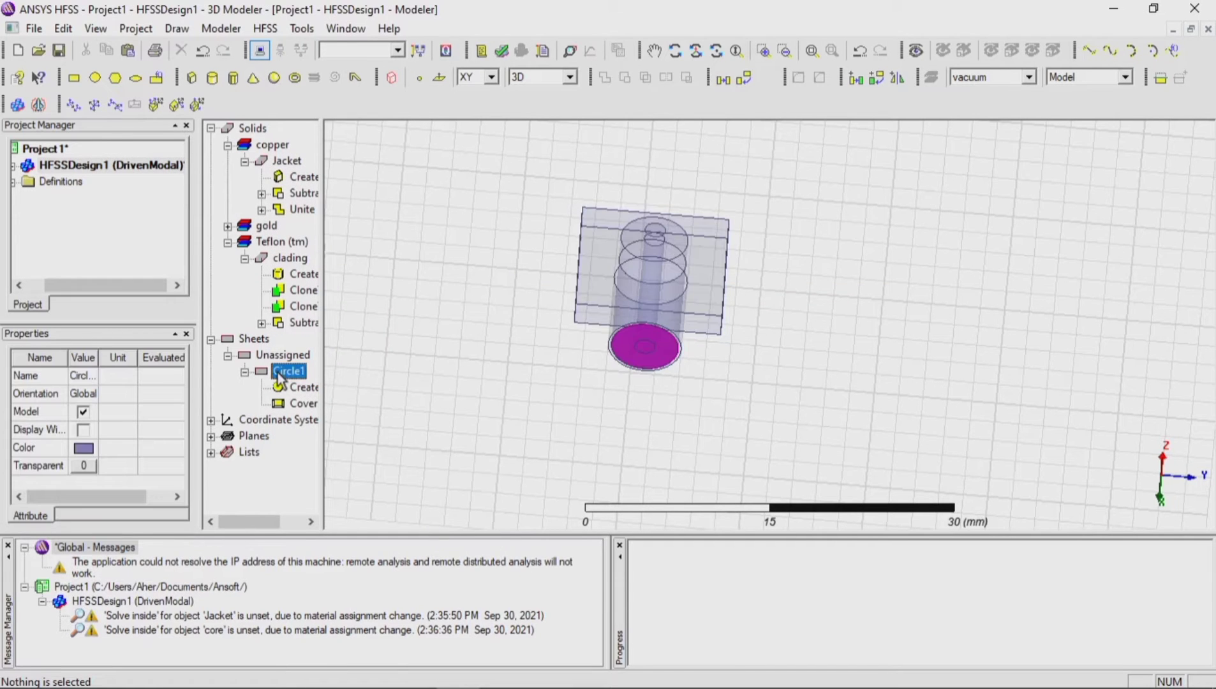
{"action": "left_click", "coordinate": [567, 380]}
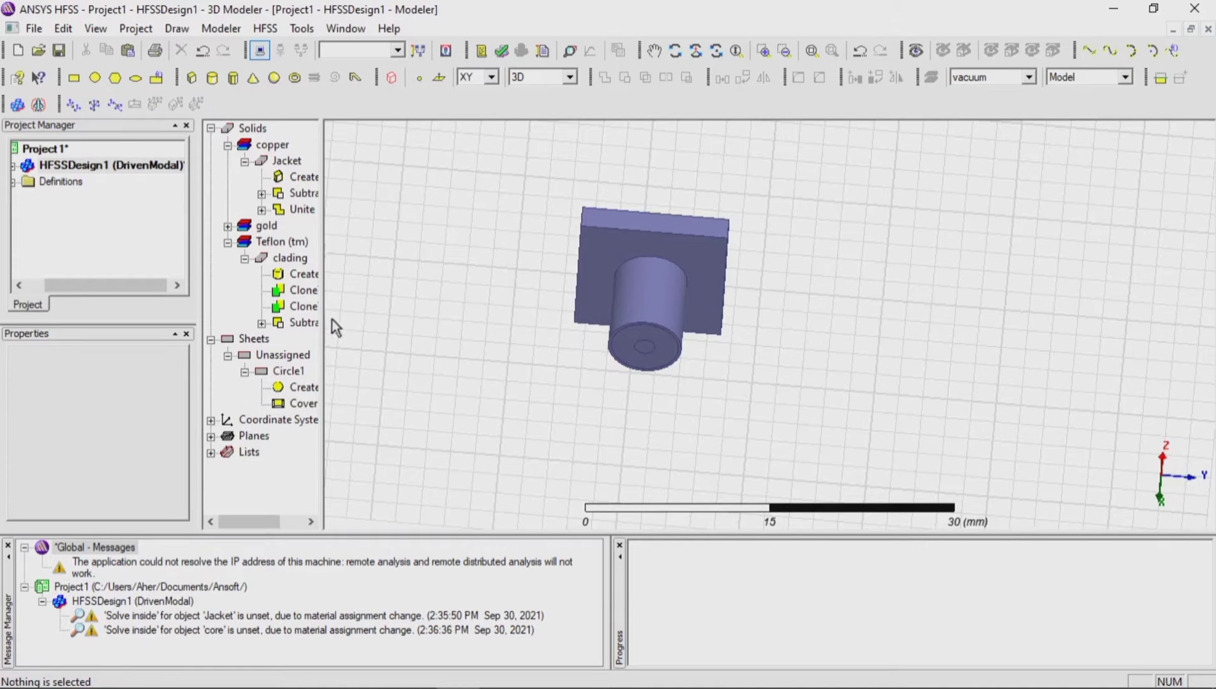
Step: Examine the clading, core and jacket solids and the circular sheet's fit over the connector's end face
{"action": "left_click", "coordinate": [290, 258]}
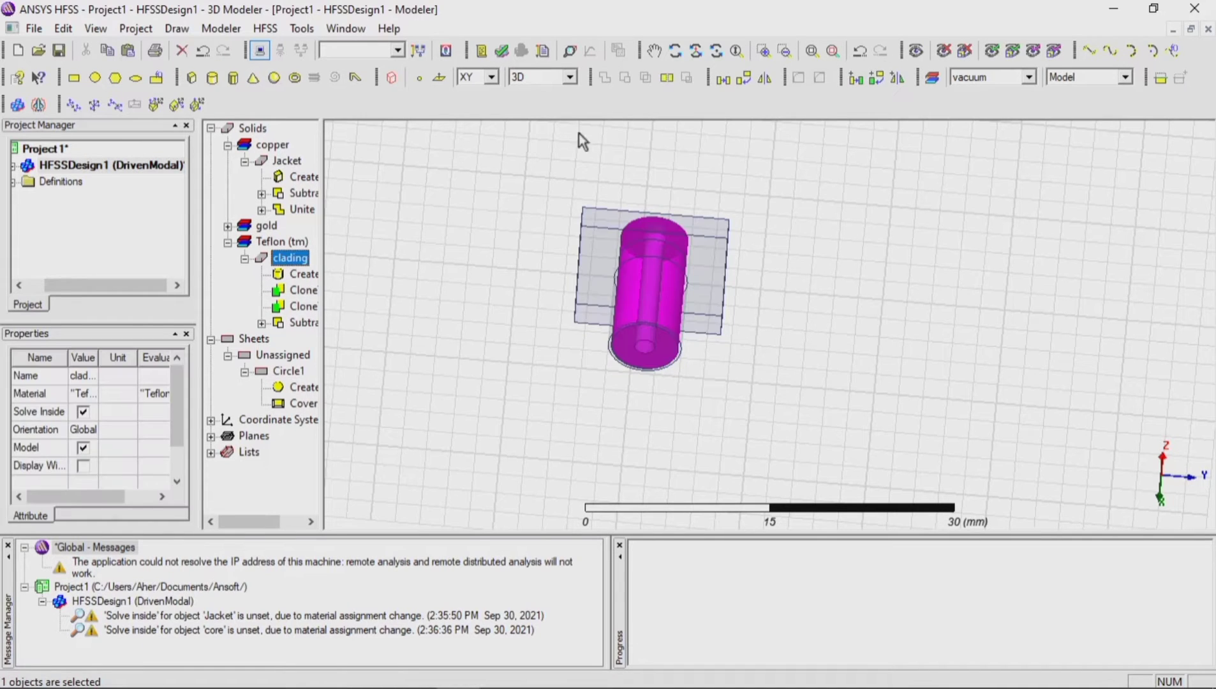
{"action": "left_click", "coordinate": [675, 51]}
{"action": "left_click_drag", "start_coordinate": [673, 204], "coordinate": [633, 311]}
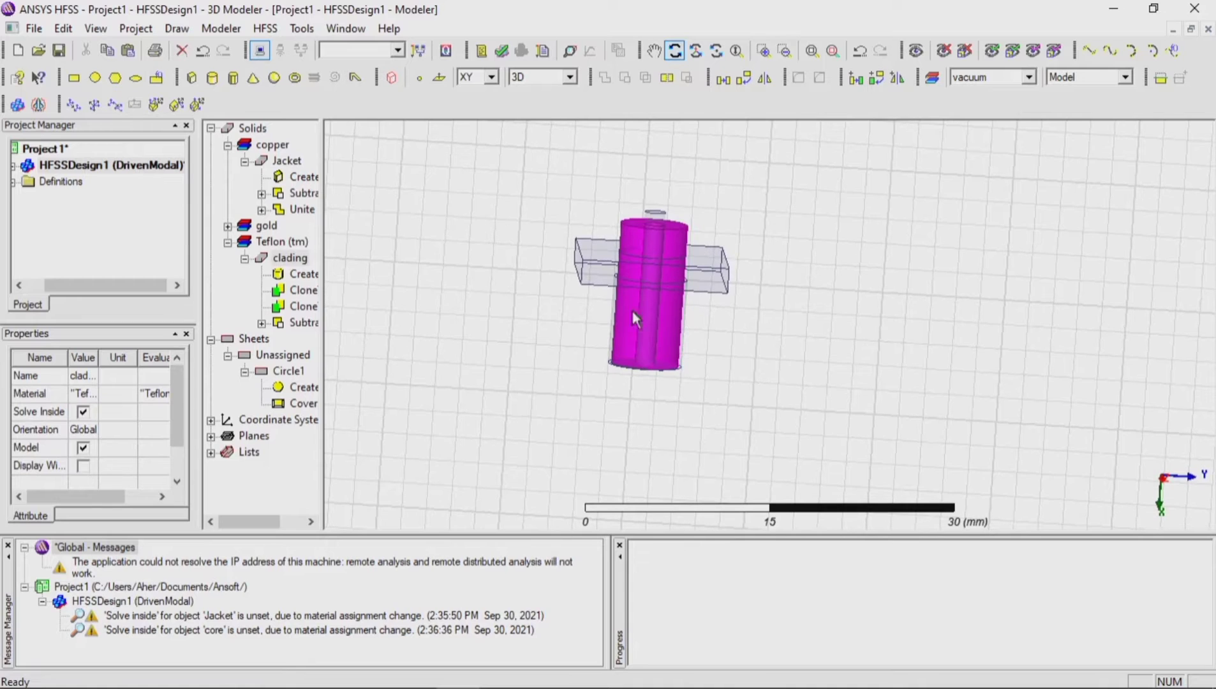
{"action": "left_click", "coordinate": [227, 226]}
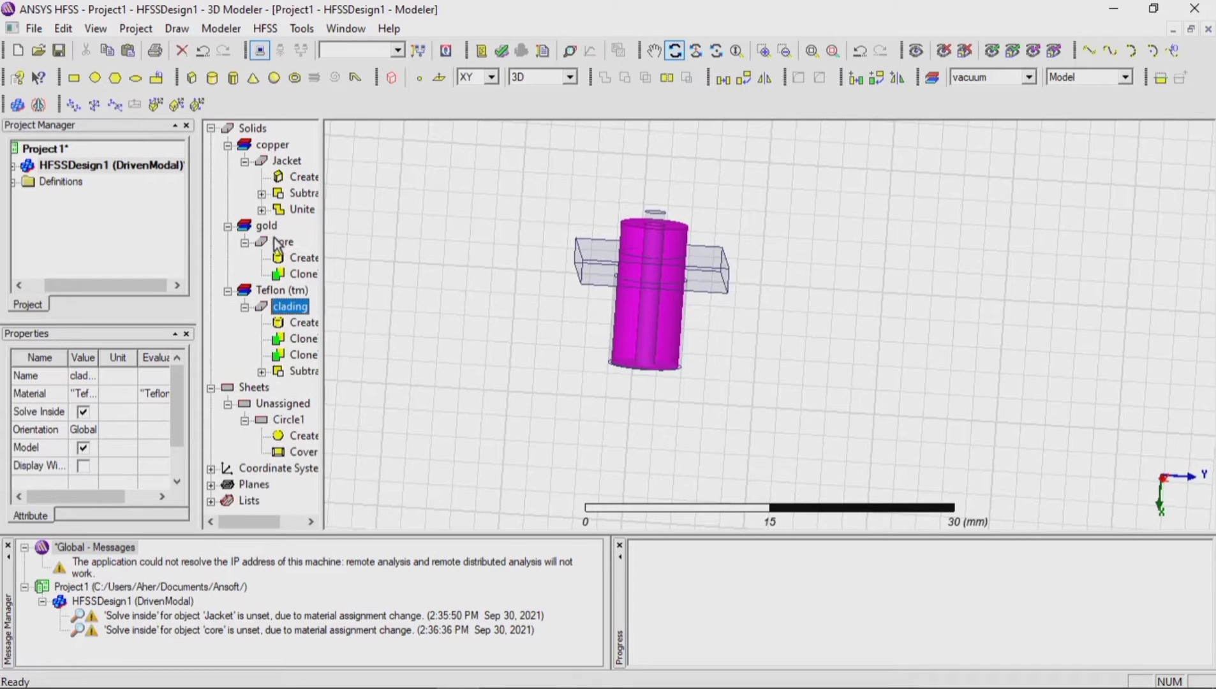
{"action": "left_click", "coordinate": [276, 243]}
{"action": "left_click", "coordinate": [291, 165]}
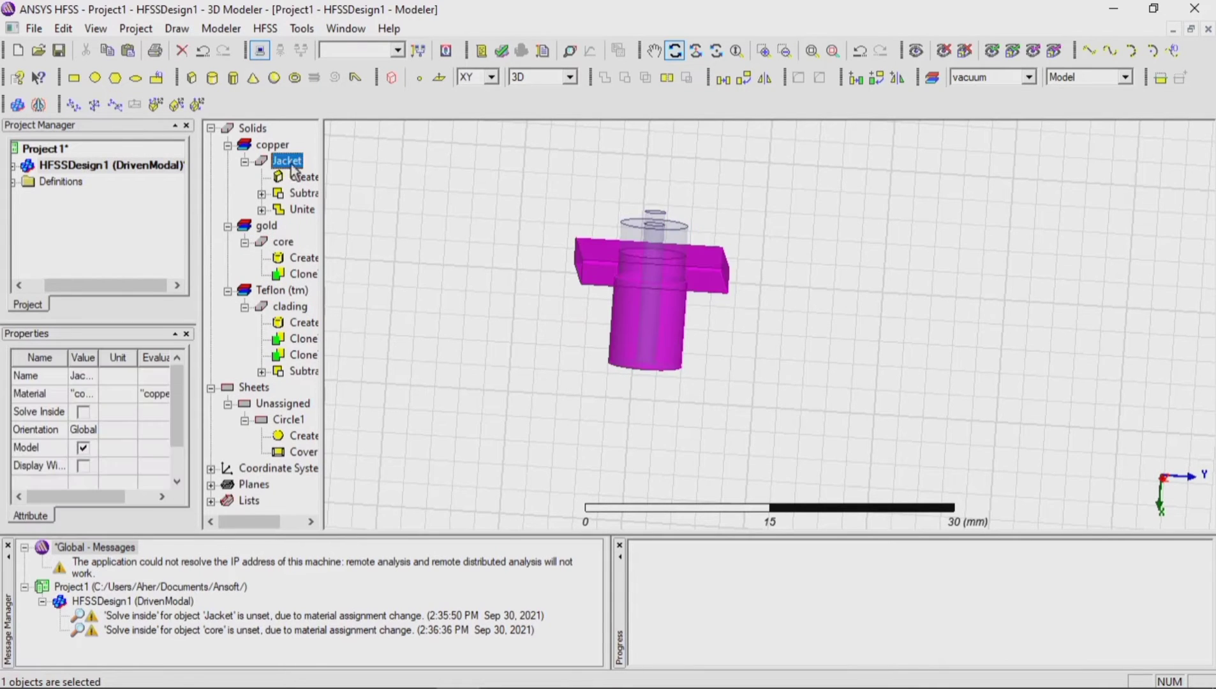
{"action": "left_click", "coordinate": [228, 145]}
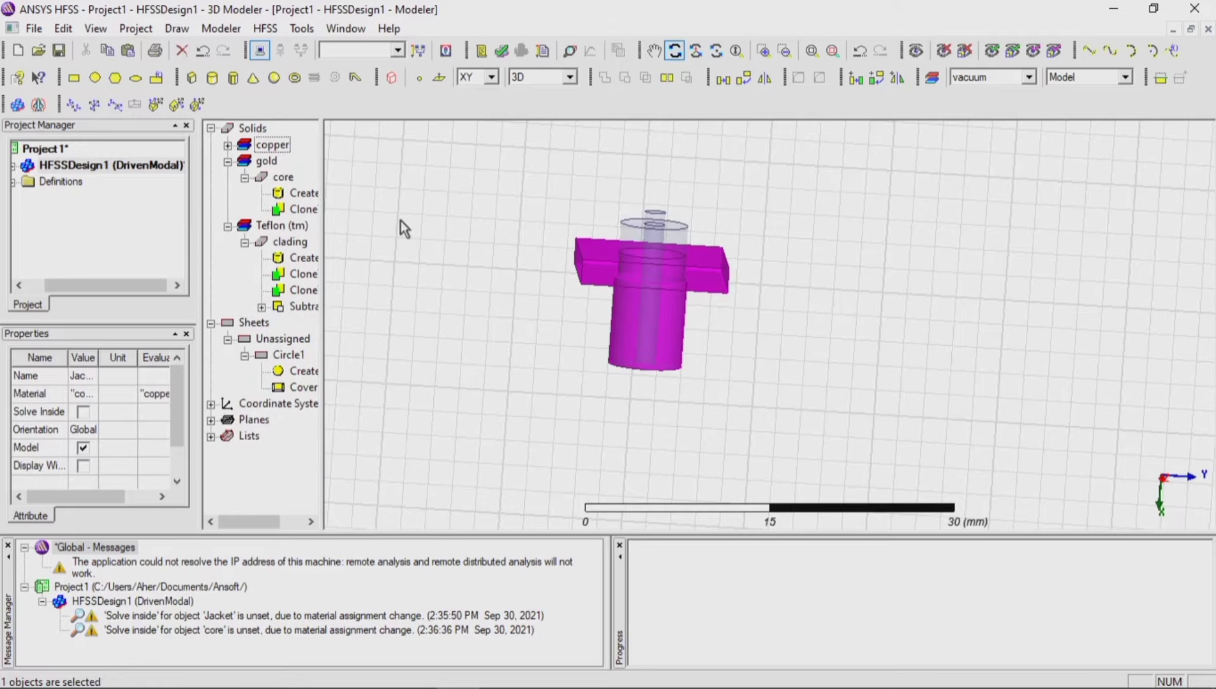
{"action": "left_click", "coordinate": [291, 355]}
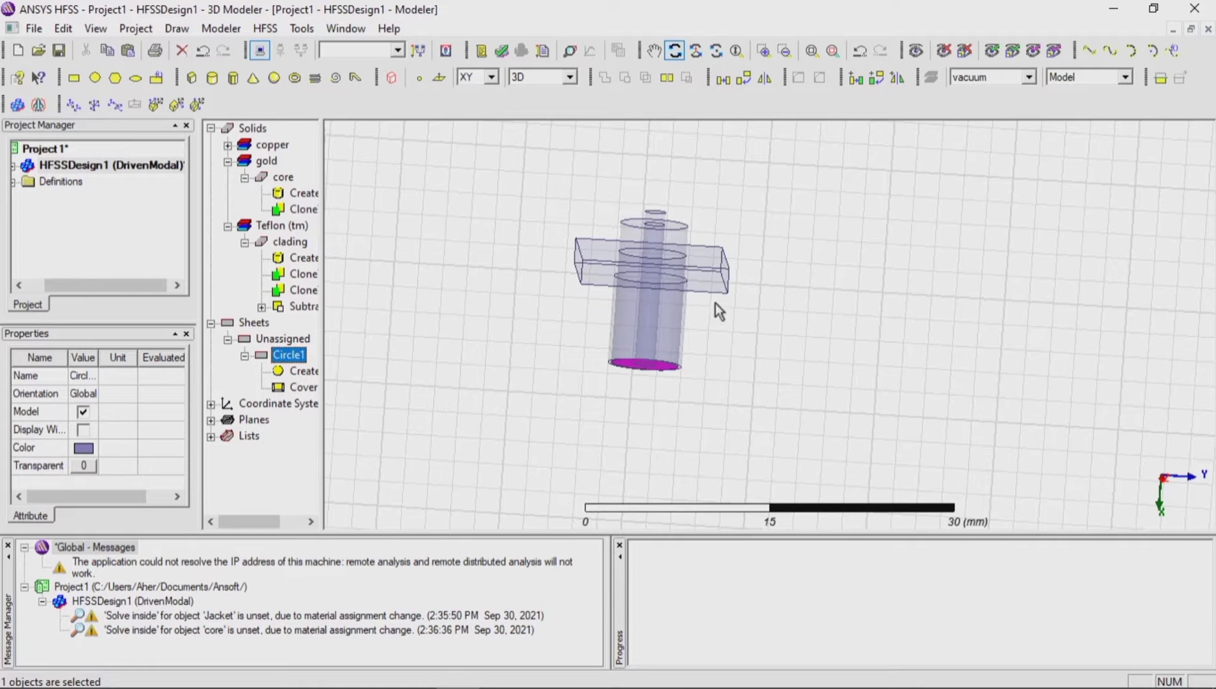
{"action": "left_click_drag", "start_coordinate": [715, 303], "coordinate": [657, 253]}
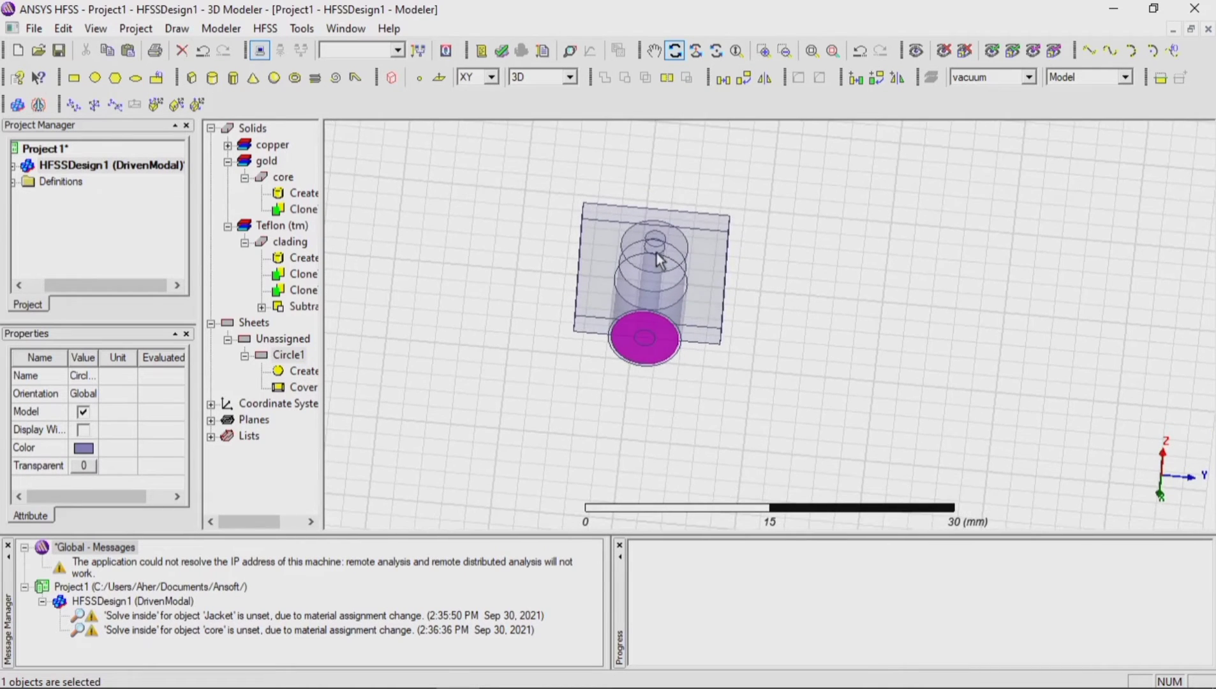
{"action": "scroll", "coordinate": [663, 352], "scroll_direction": "up", "scroll_amount": 2}
{"action": "left_click_drag", "start_coordinate": [1139, 295], "coordinate": [1142, 262]}
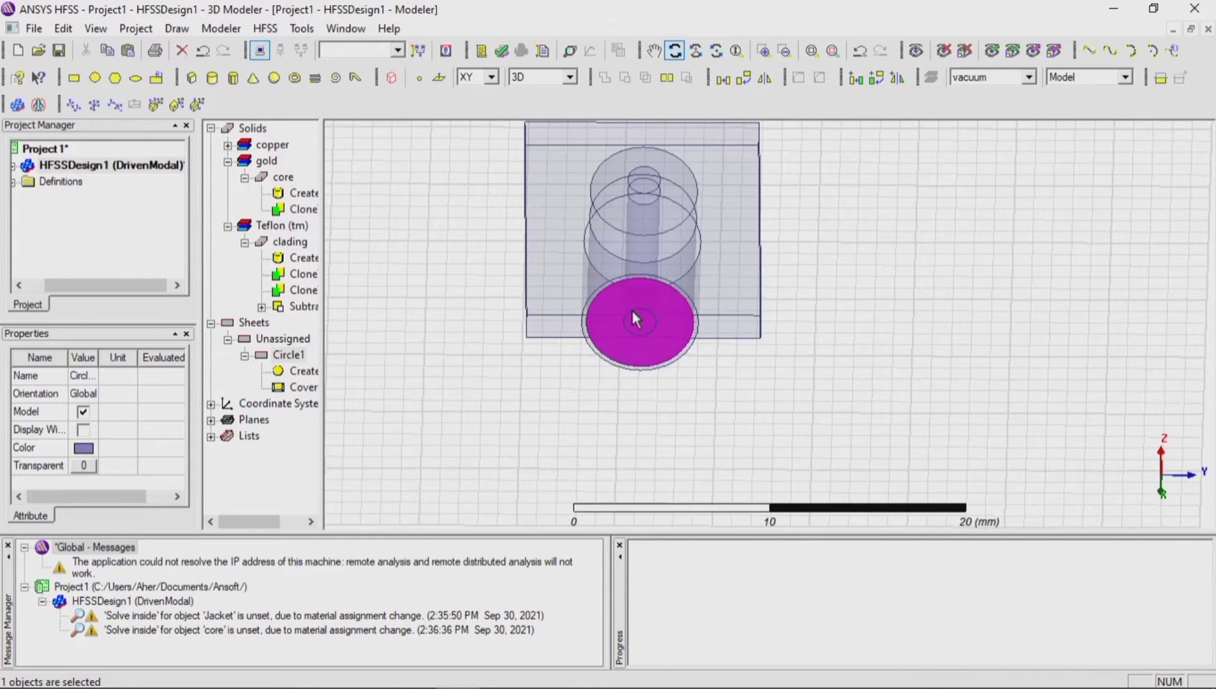
{"action": "scroll", "coordinate": [632, 309], "scroll_direction": "up", "scroll_amount": 4}
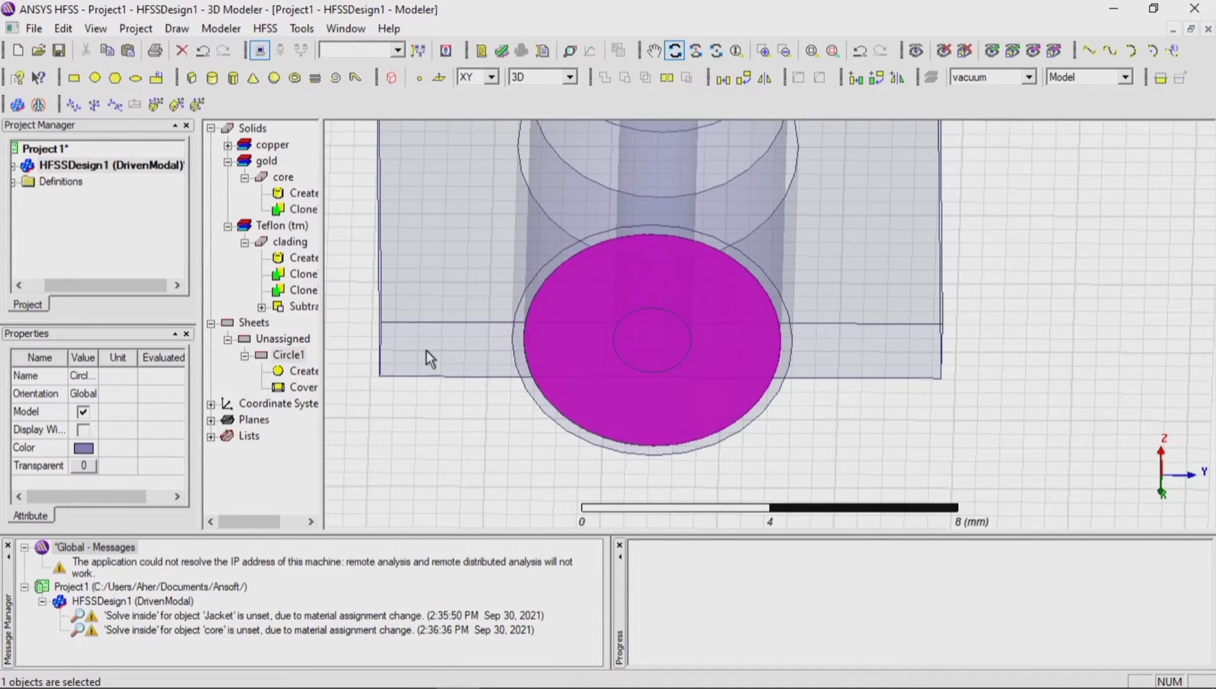
Step: Start a lumped port excitation on the Circle1 sheet, keeping name 1, 50 ohm resistance and 0 ohm reactance
{"action": "left_click", "coordinate": [289, 356]}
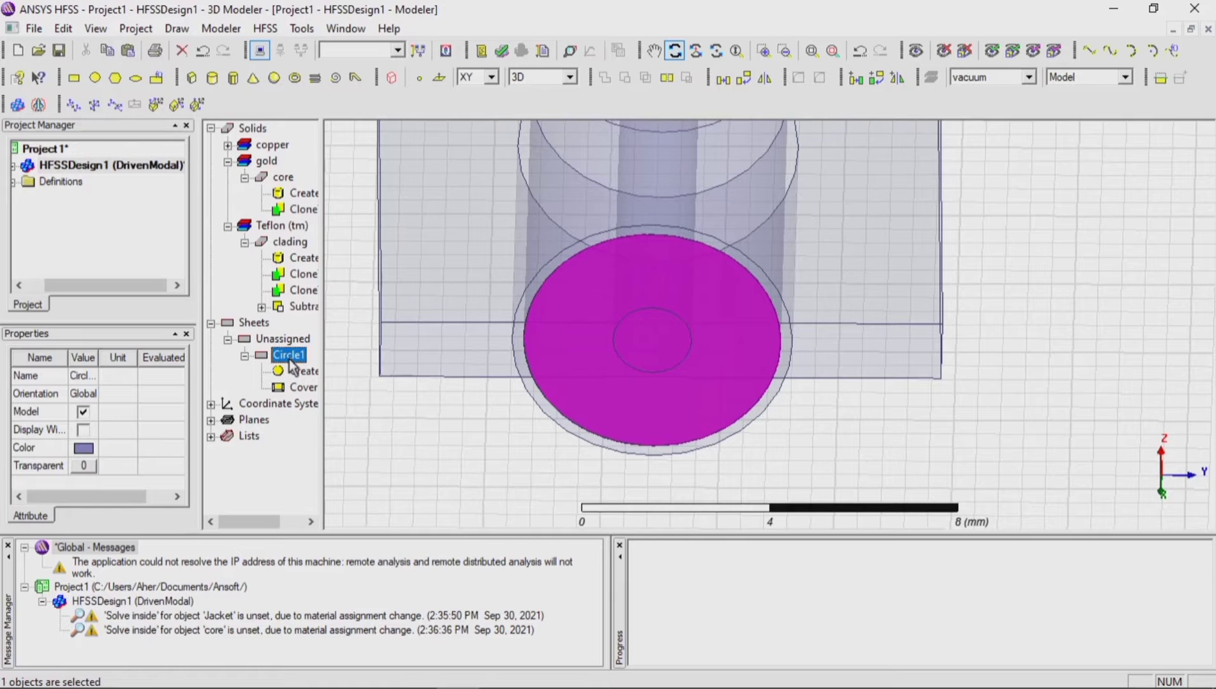
{"action": "left_click", "coordinate": [244, 242]}
{"action": "left_click", "coordinate": [228, 226]}
{"action": "left_click", "coordinate": [245, 177]}
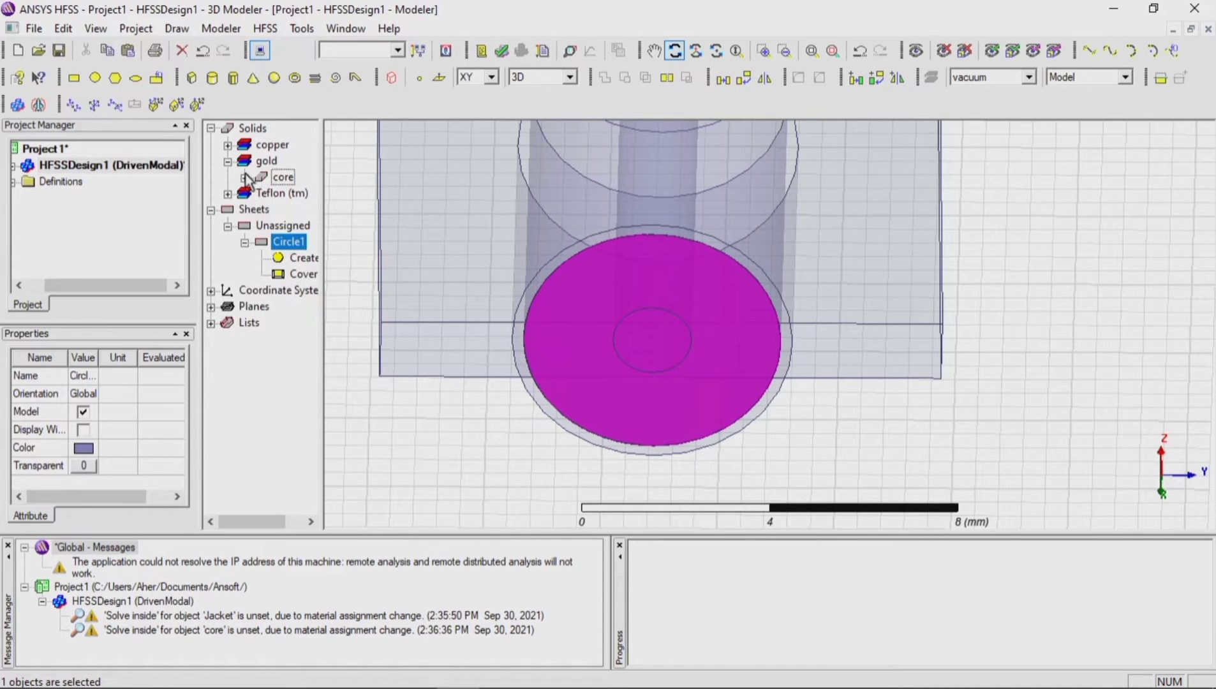
{"action": "right_click", "coordinate": [292, 244]}
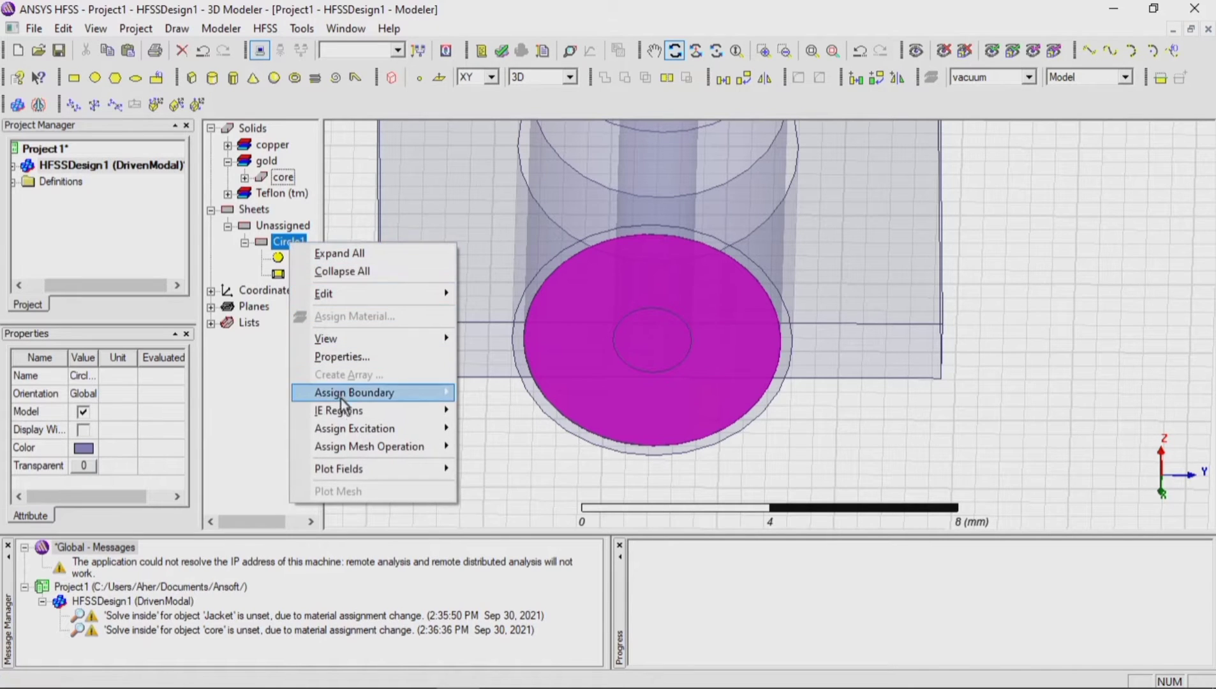
{"action": "mouse_move", "coordinate": [347, 427]}
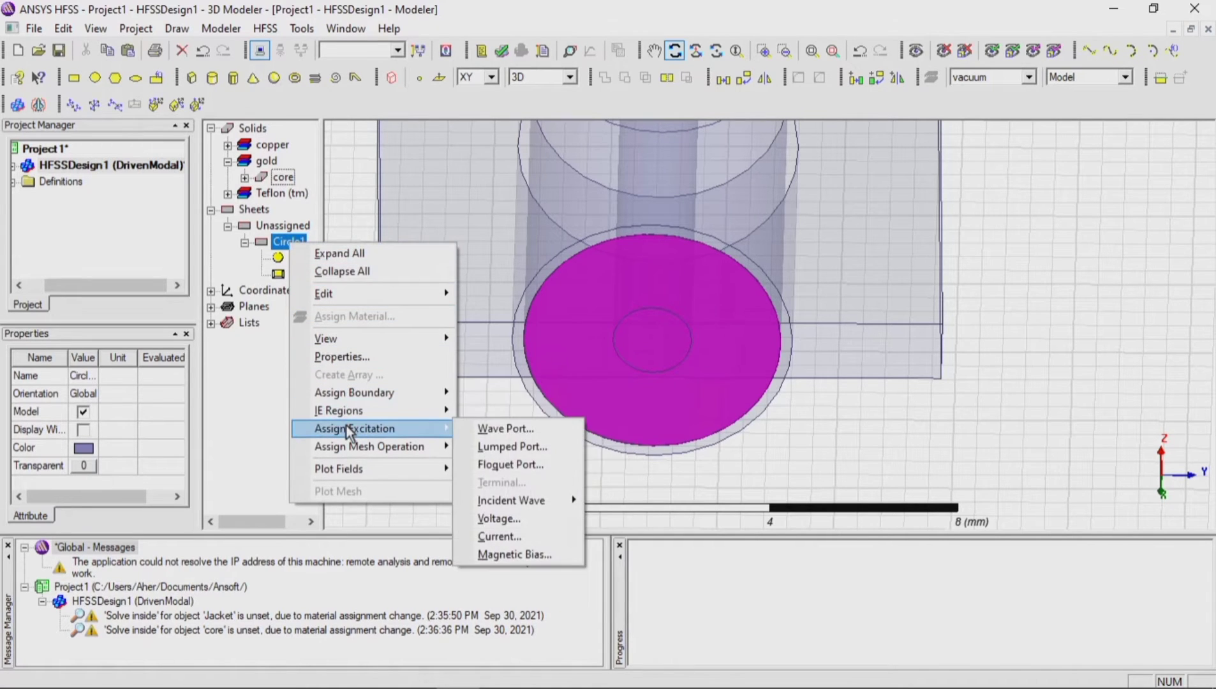
{"action": "left_click", "coordinate": [500, 449]}
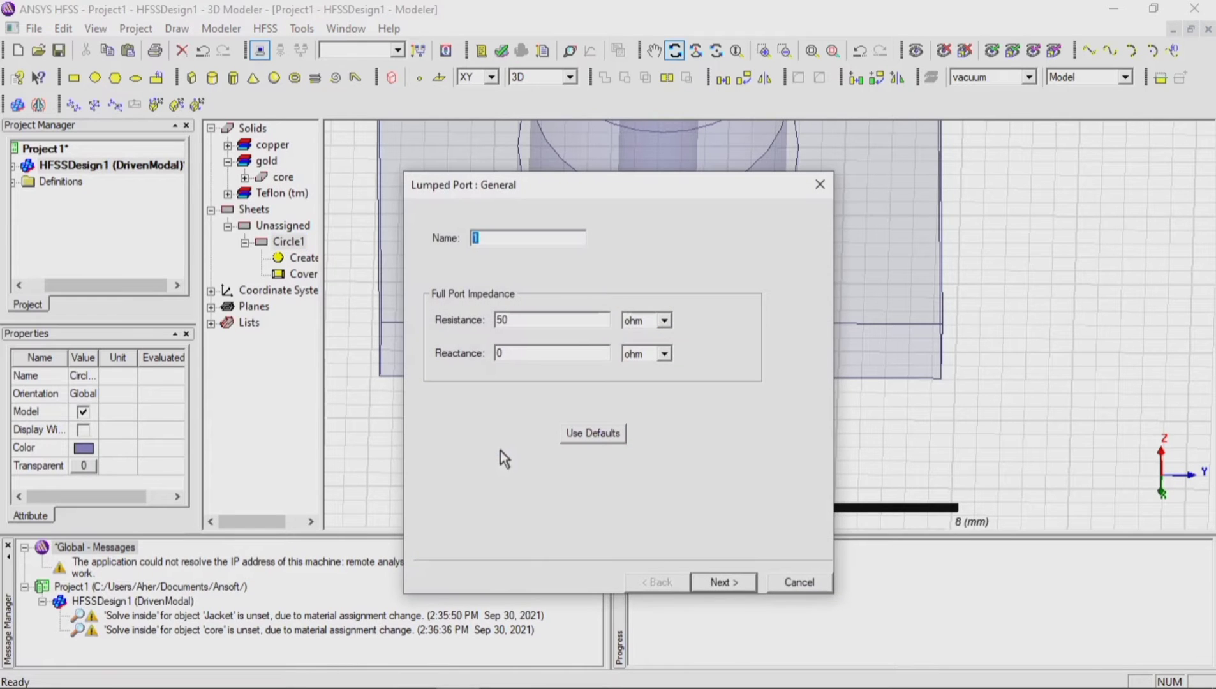
{"action": "left_click", "coordinate": [736, 579]}
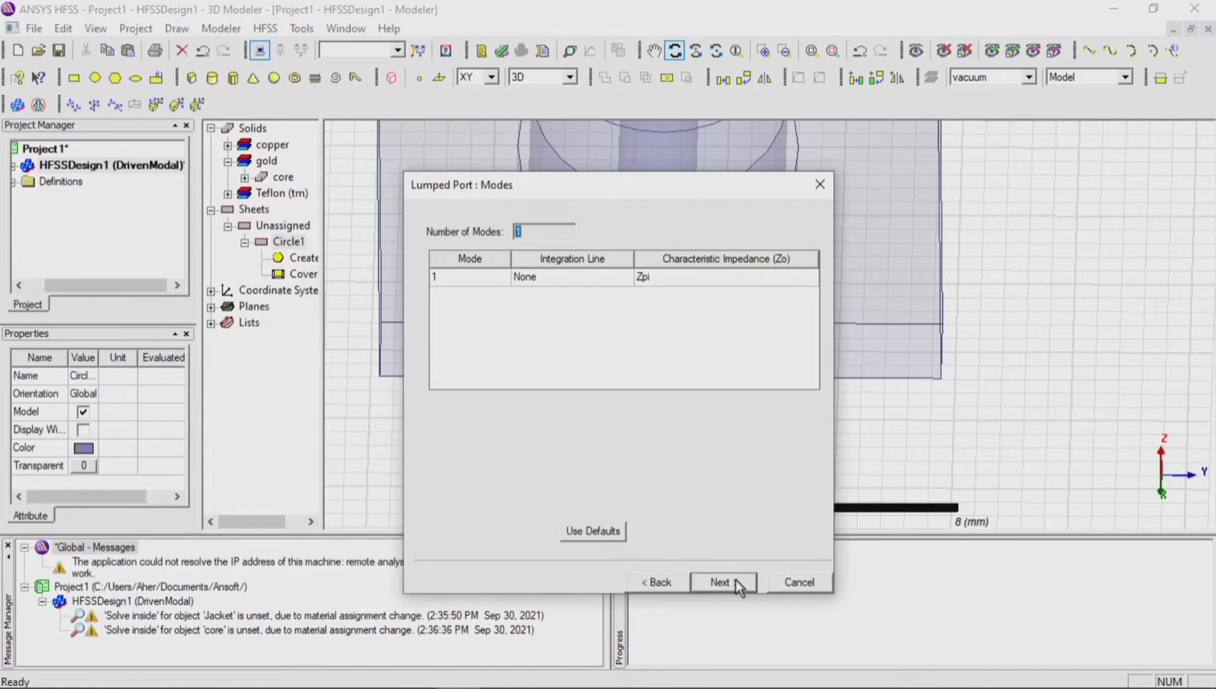
Step: Draw the port's integration line from the circle's upper edge to its center and finish the port with all modes renormalized to 50 ohm
{"action": "left_click", "coordinate": [594, 277]}
{"action": "left_click", "coordinate": [581, 308]}
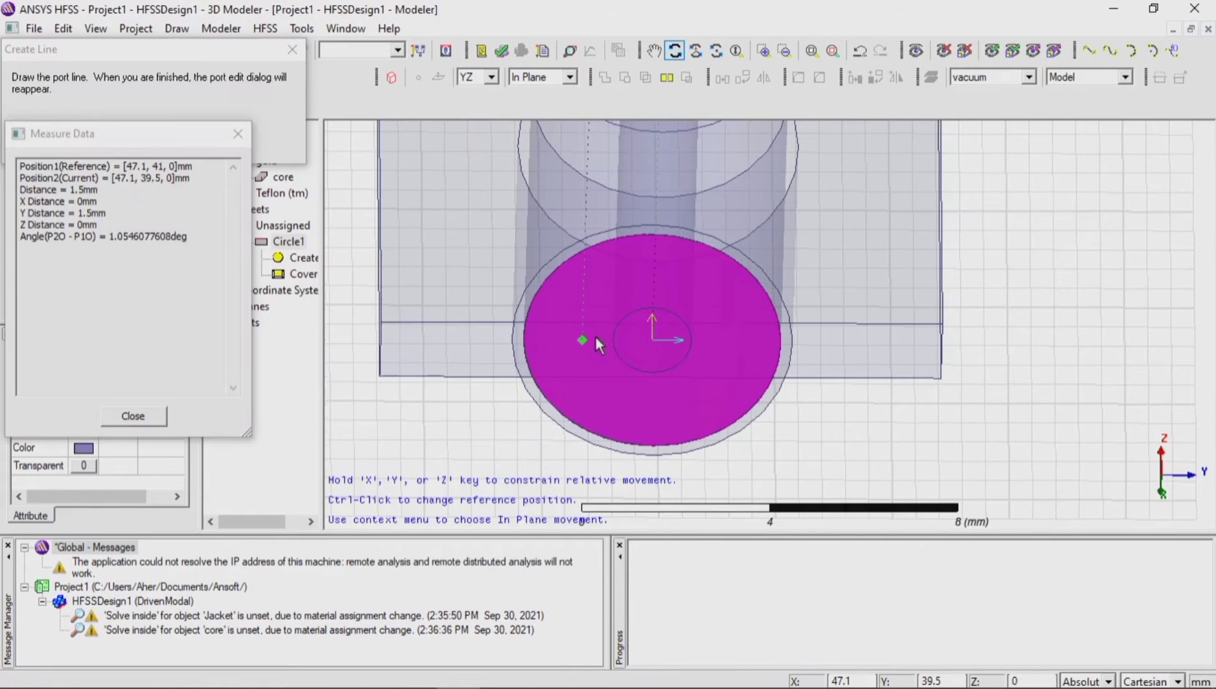
{"action": "left_click", "coordinate": [653, 238]}
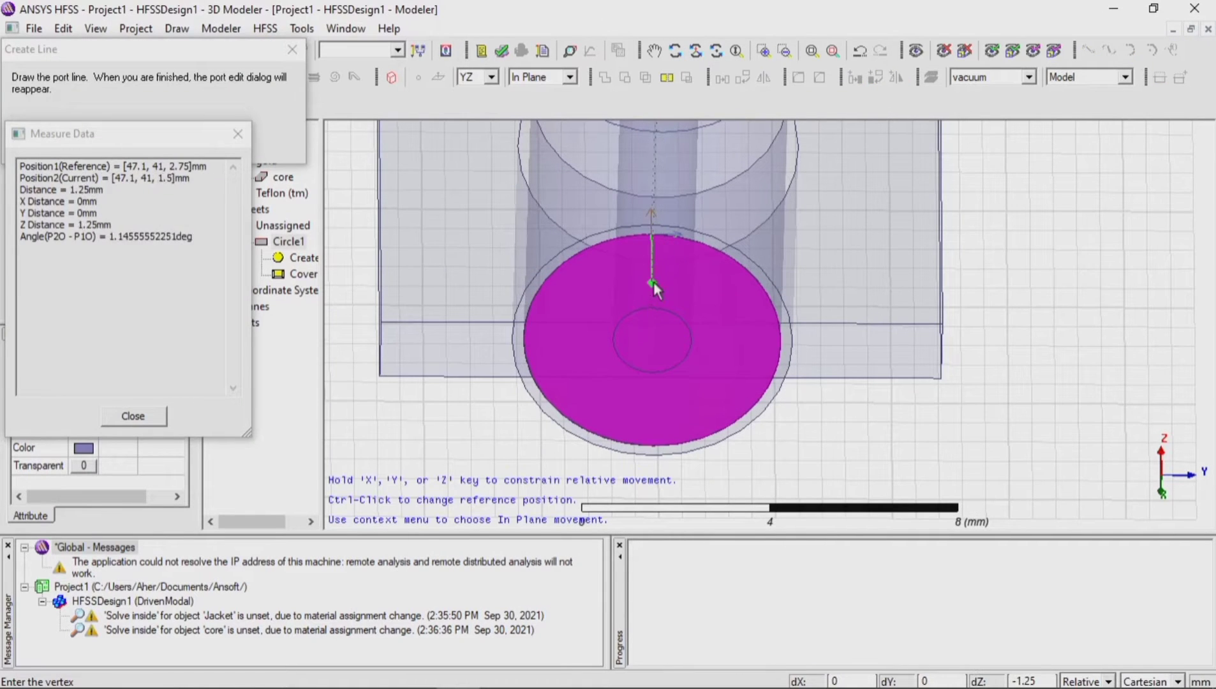
{"action": "left_click", "coordinate": [652, 341]}
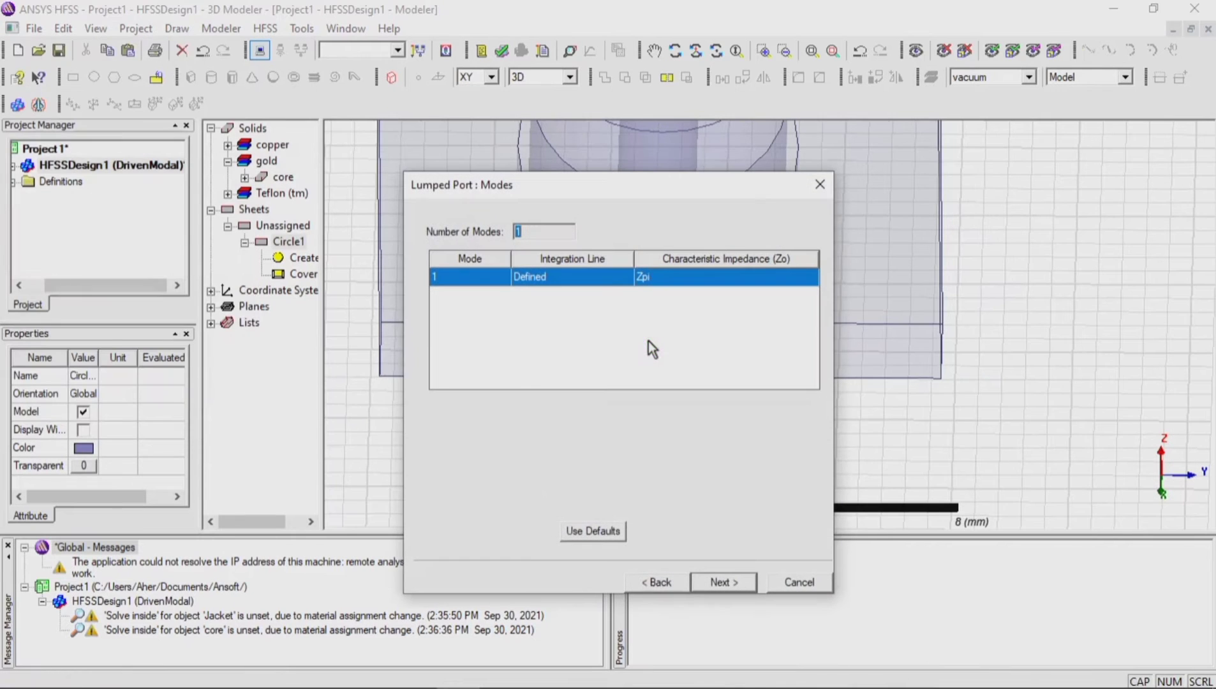
{"action": "left_click", "coordinate": [713, 581]}
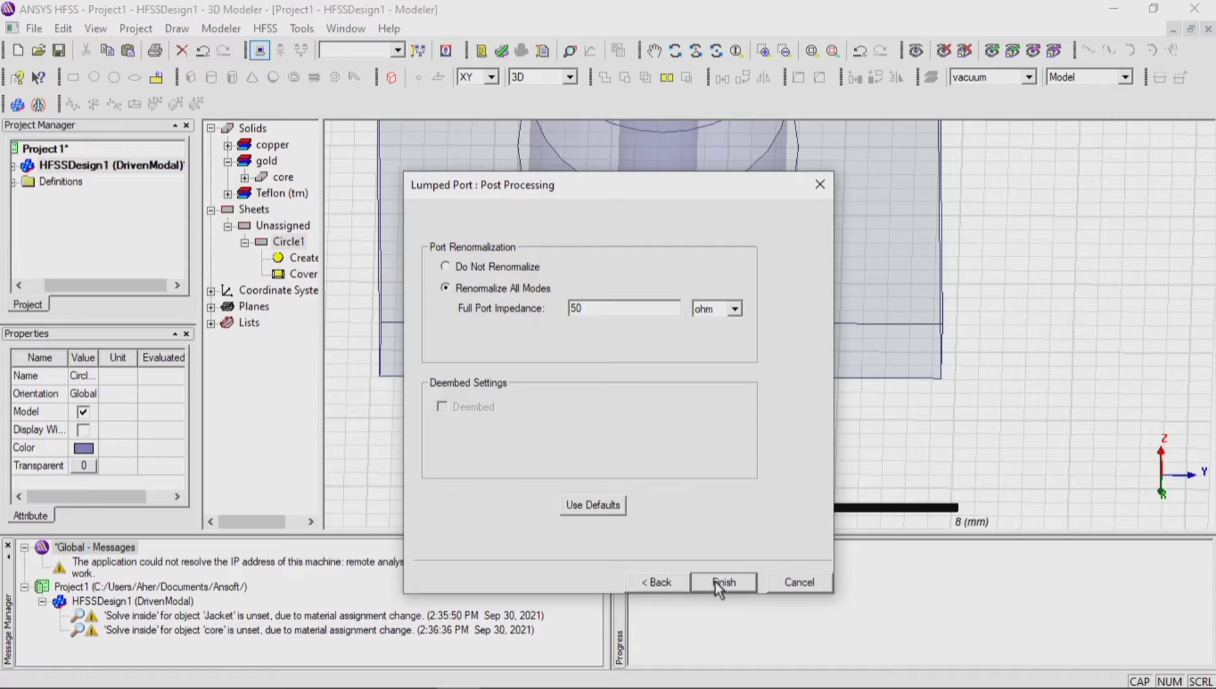
{"action": "left_click", "coordinate": [721, 584]}
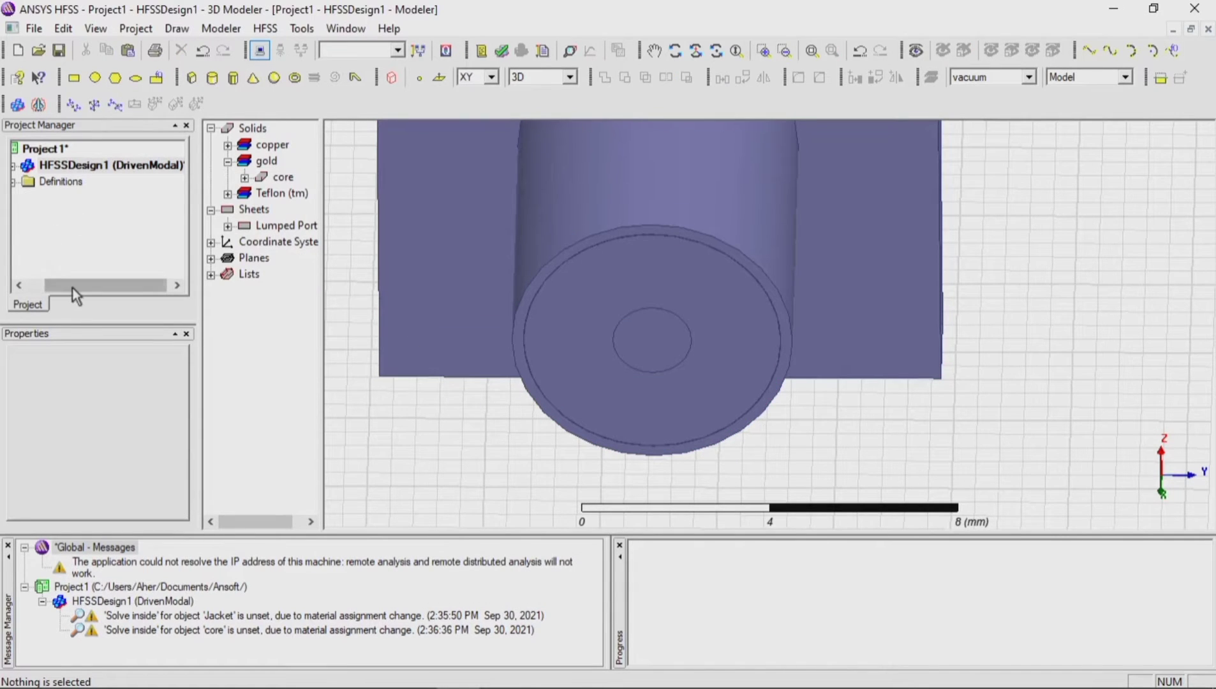
Step: Expand the design's excitations and display lumped port 1 with its integration line on the model
{"action": "left_click_drag", "start_coordinate": [74, 288], "coordinate": [38, 221]}
{"action": "left_click", "coordinate": [37, 167]}
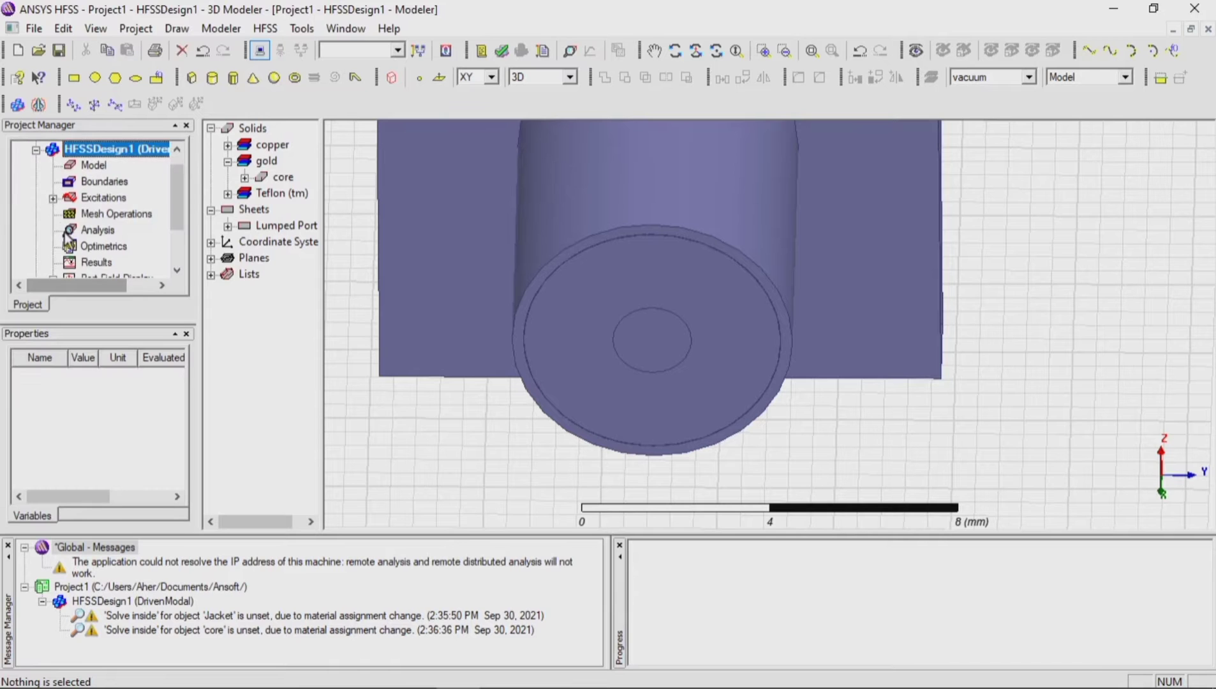
{"action": "left_click", "coordinate": [53, 199]}
{"action": "left_click", "coordinate": [91, 213]}
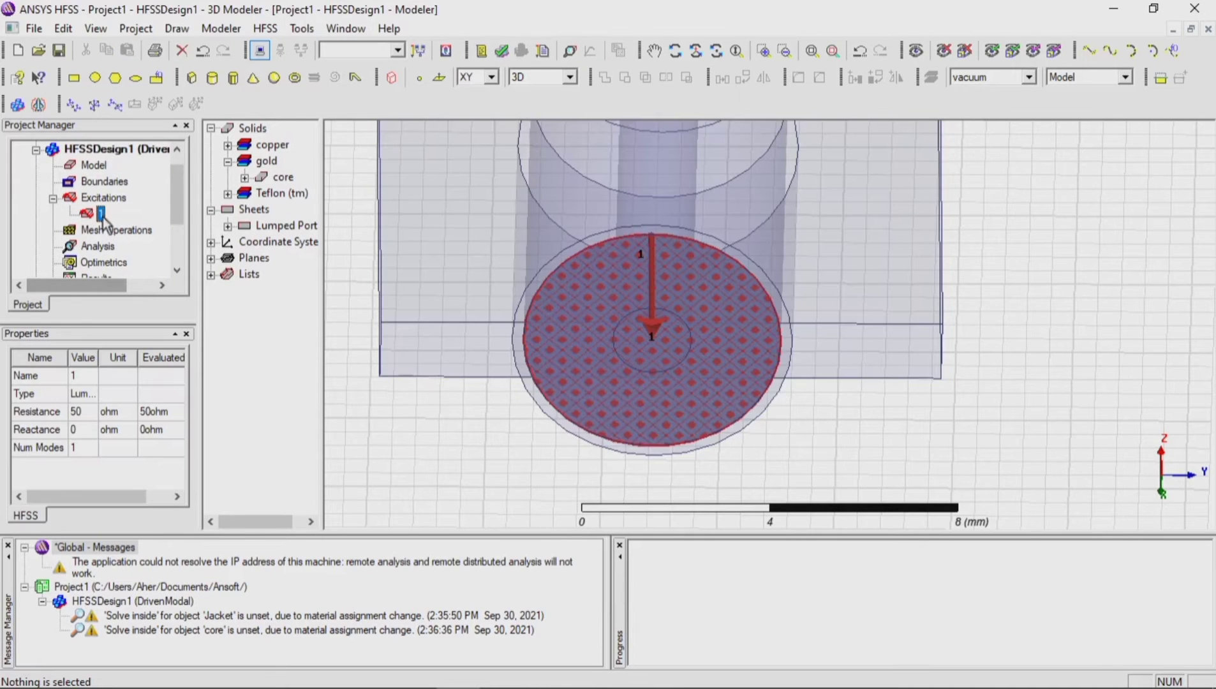
Step: Examine lumped port 1 on the connector's end face, then clear the port selection
{"action": "scroll", "coordinate": [729, 430], "scroll_direction": "down", "scroll_amount": 5}
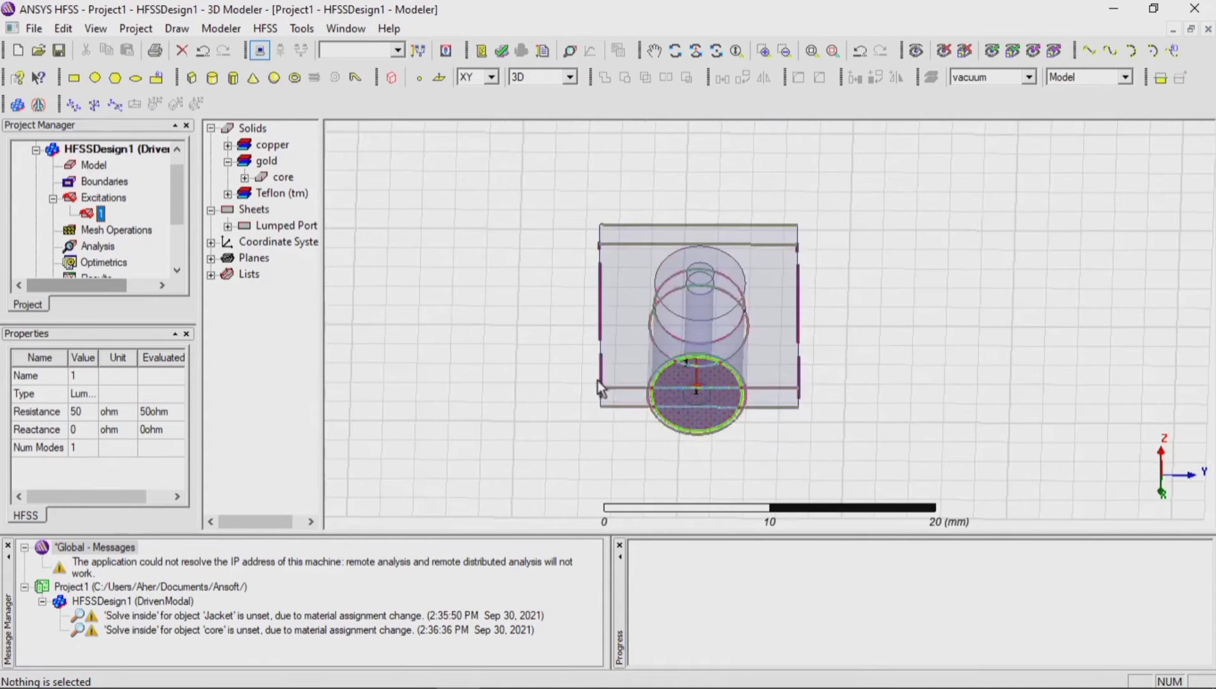
{"action": "scroll", "coordinate": [683, 405], "scroll_direction": "up", "scroll_amount": 2}
{"action": "scroll", "coordinate": [683, 406], "scroll_direction": "up", "scroll_amount": 3}
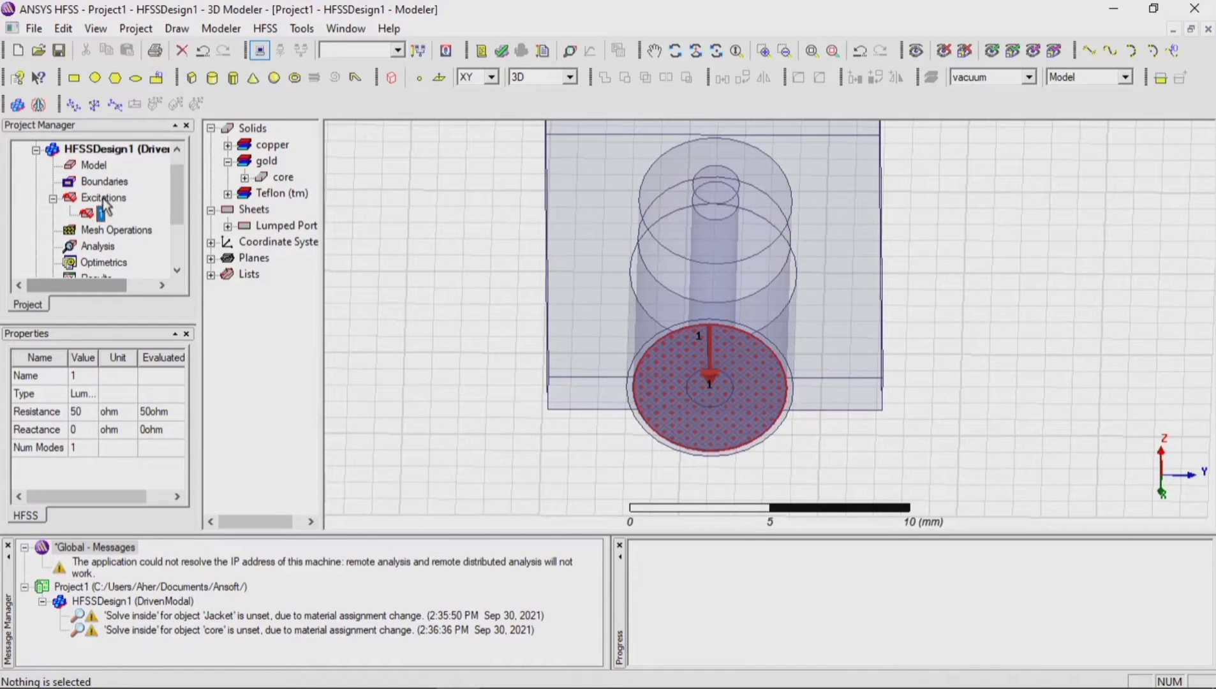
{"action": "left_click", "coordinate": [462, 179]}
{"action": "scroll", "coordinate": [486, 313], "scroll_direction": "down", "scroll_amount": 3}
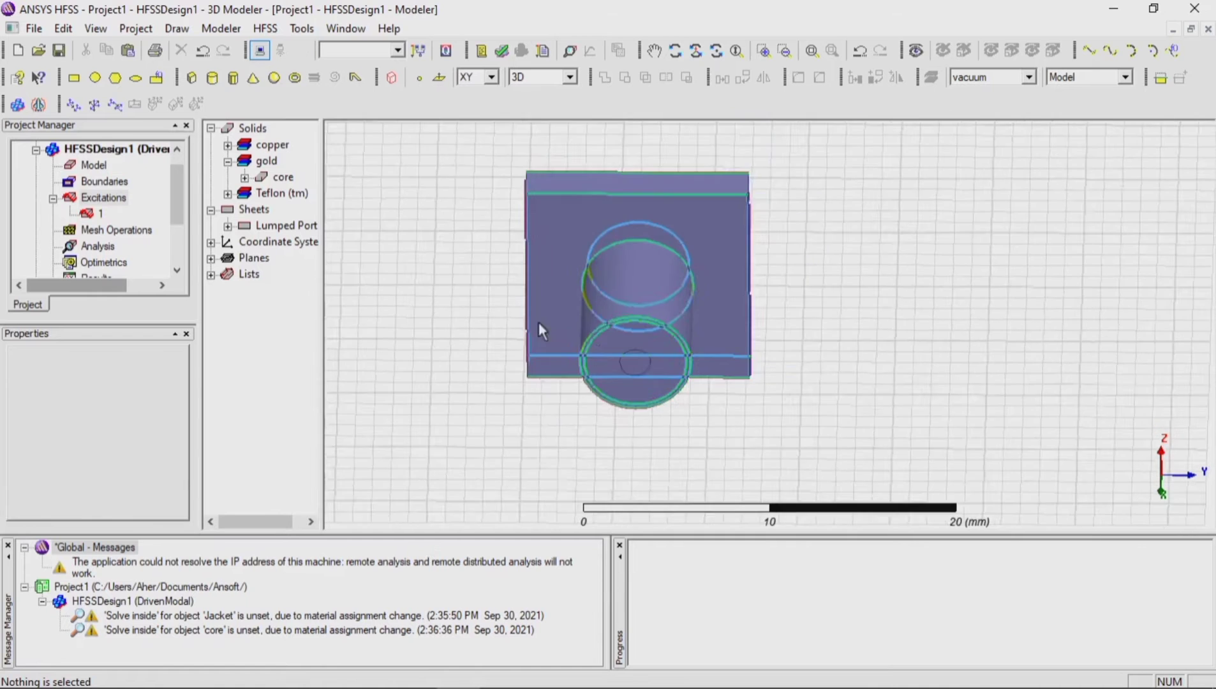
Step: Draw a box from the origin with a base of about 35 by 80 mm and a height of about 5 mm
{"action": "left_click", "coordinate": [675, 51]}
{"action": "left_click_drag", "start_coordinate": [657, 201], "coordinate": [574, 176]}
{"action": "scroll", "coordinate": [637, 293], "scroll_direction": "down", "scroll_amount": 6}
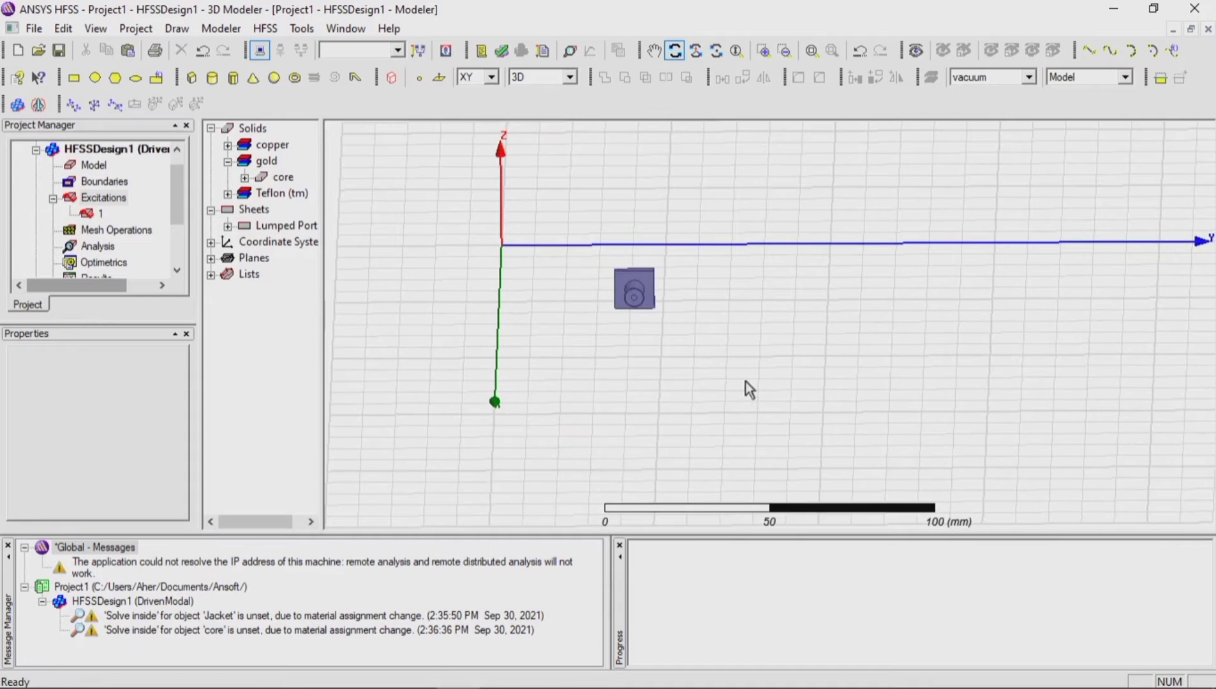
{"action": "left_click_drag", "start_coordinate": [745, 381], "coordinate": [591, 474]}
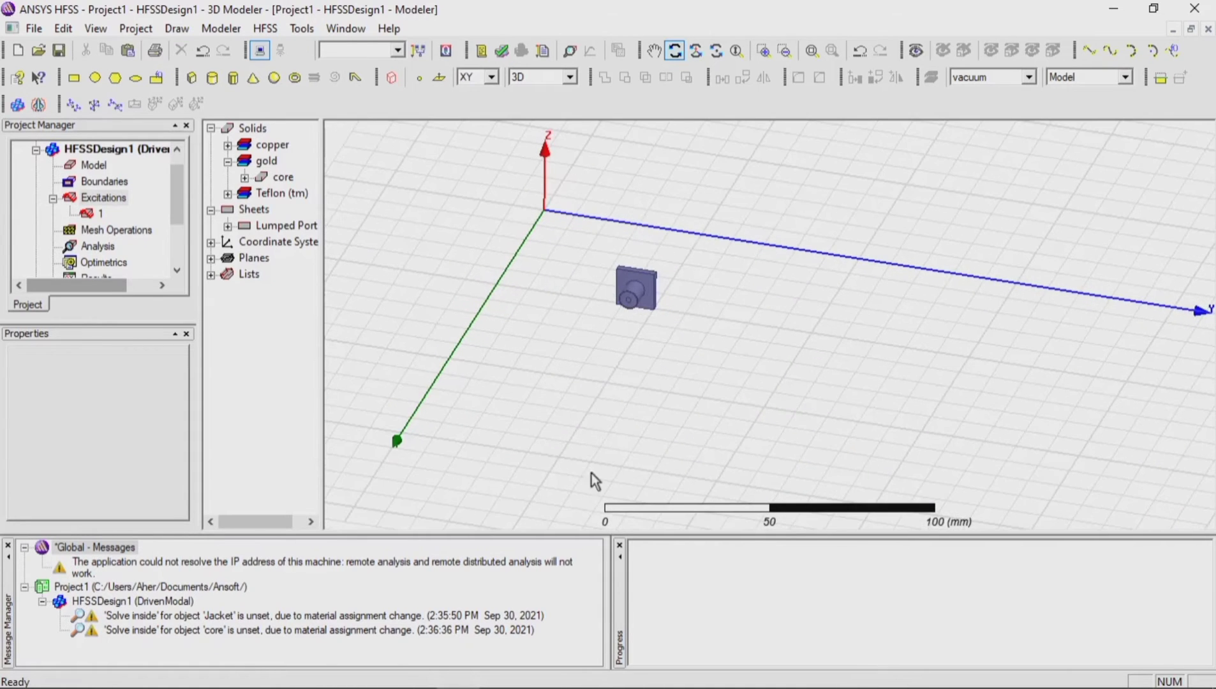
{"action": "scroll", "coordinate": [614, 315], "scroll_direction": "down", "scroll_amount": 2}
{"action": "scroll", "coordinate": [600, 195], "scroll_direction": "up", "scroll_amount": 5}
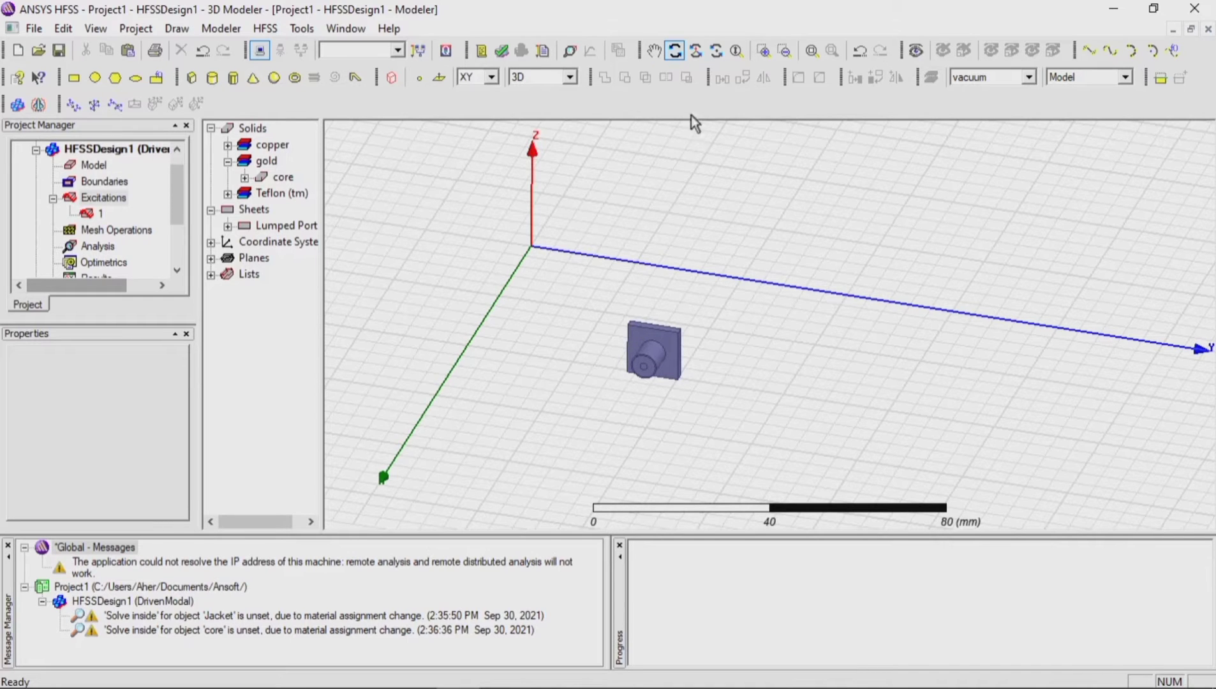
{"action": "left_click", "coordinate": [674, 51]}
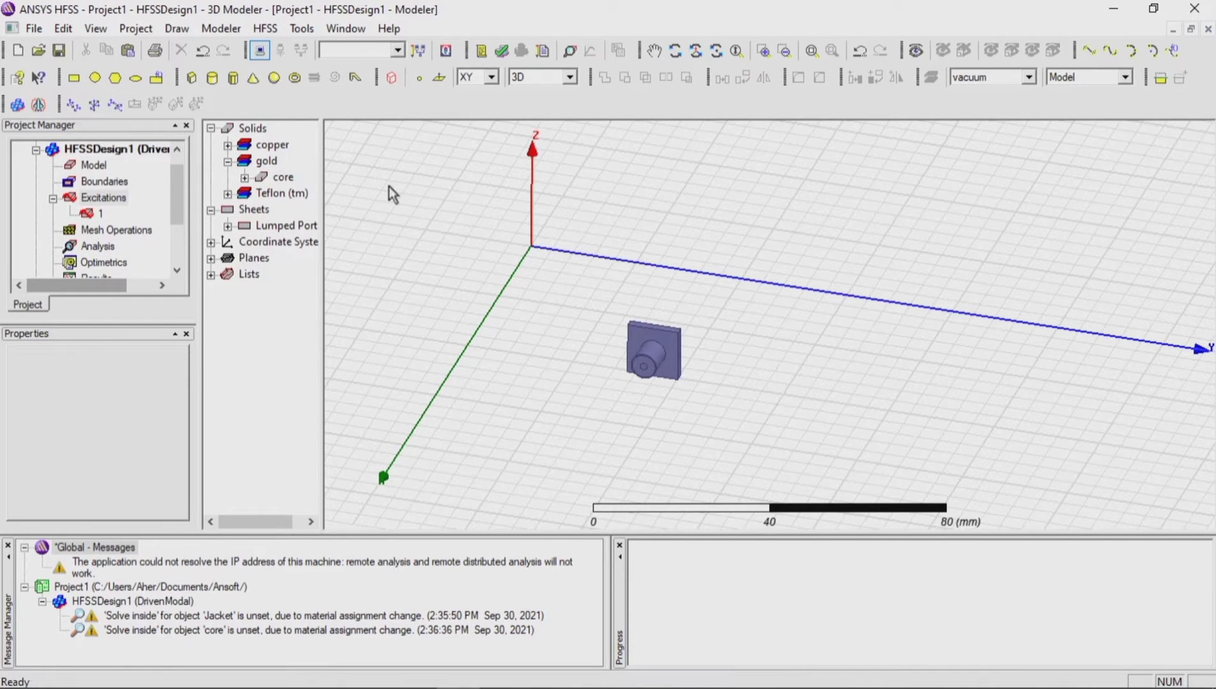
{"action": "left_click", "coordinate": [193, 77]}
{"action": "left_click", "coordinate": [530, 246]}
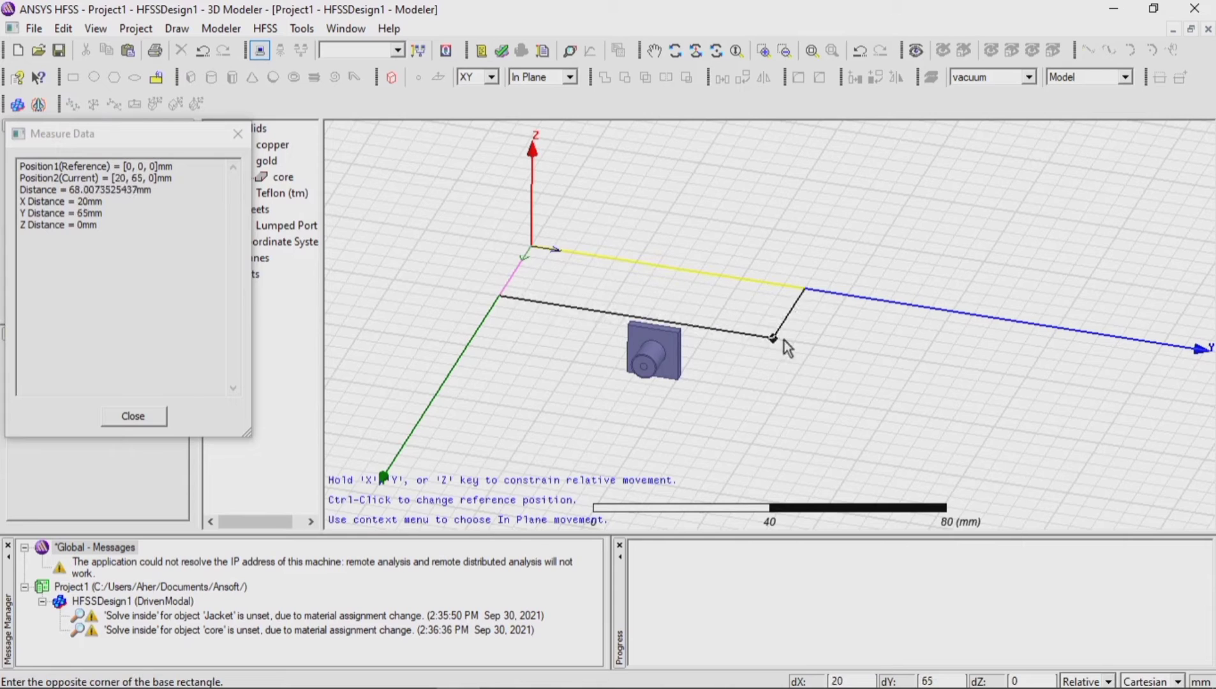
{"action": "left_click", "coordinate": [826, 369]}
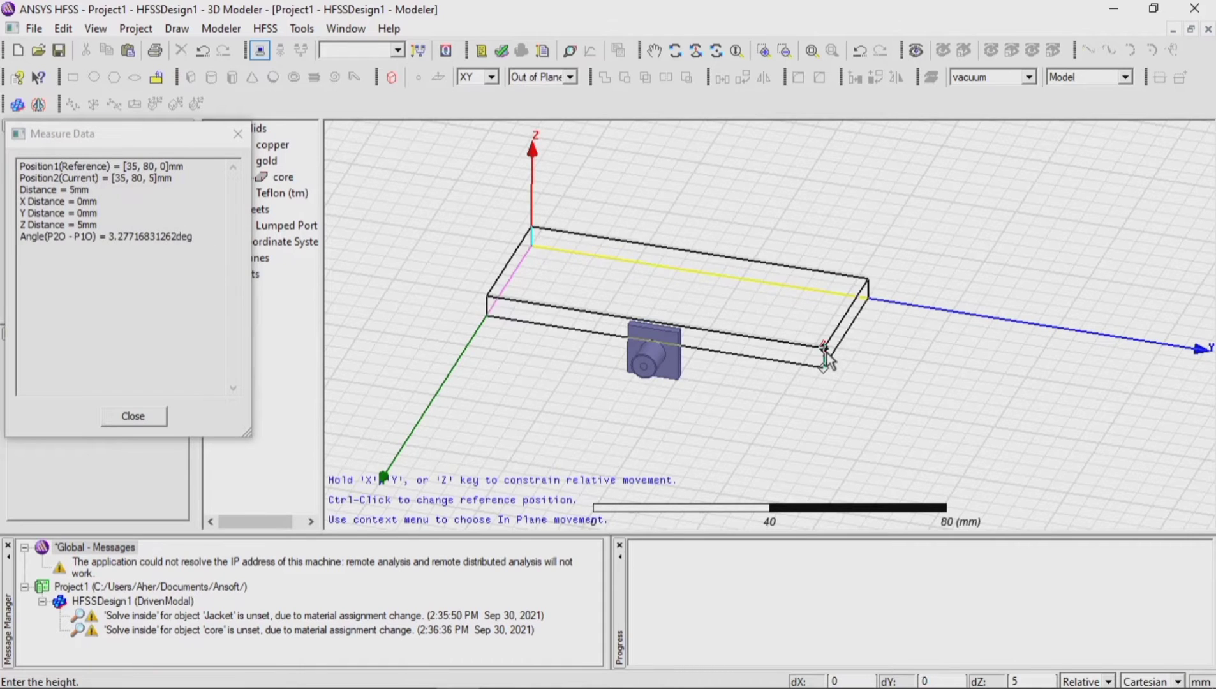
{"action": "left_click", "coordinate": [826, 351]}
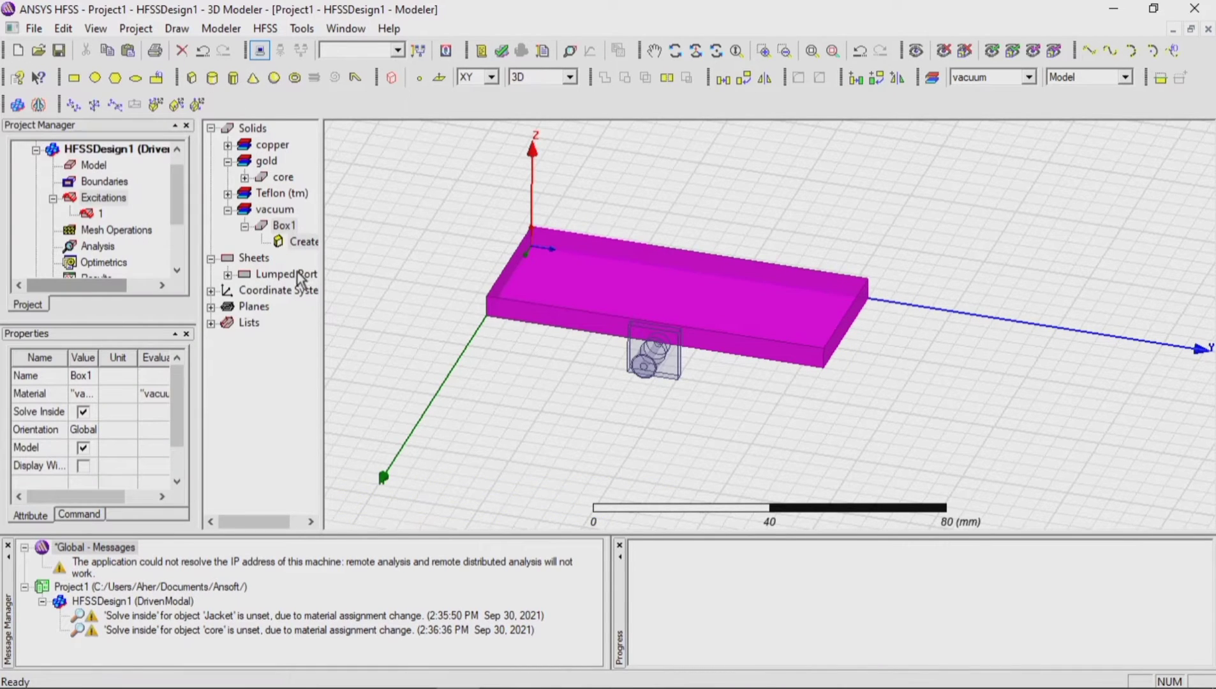
Step: Set the new box's XSize to 90 mm, YSize to 186 mm and ZSize to -1.6 mm
{"action": "left_click", "coordinate": [305, 244]}
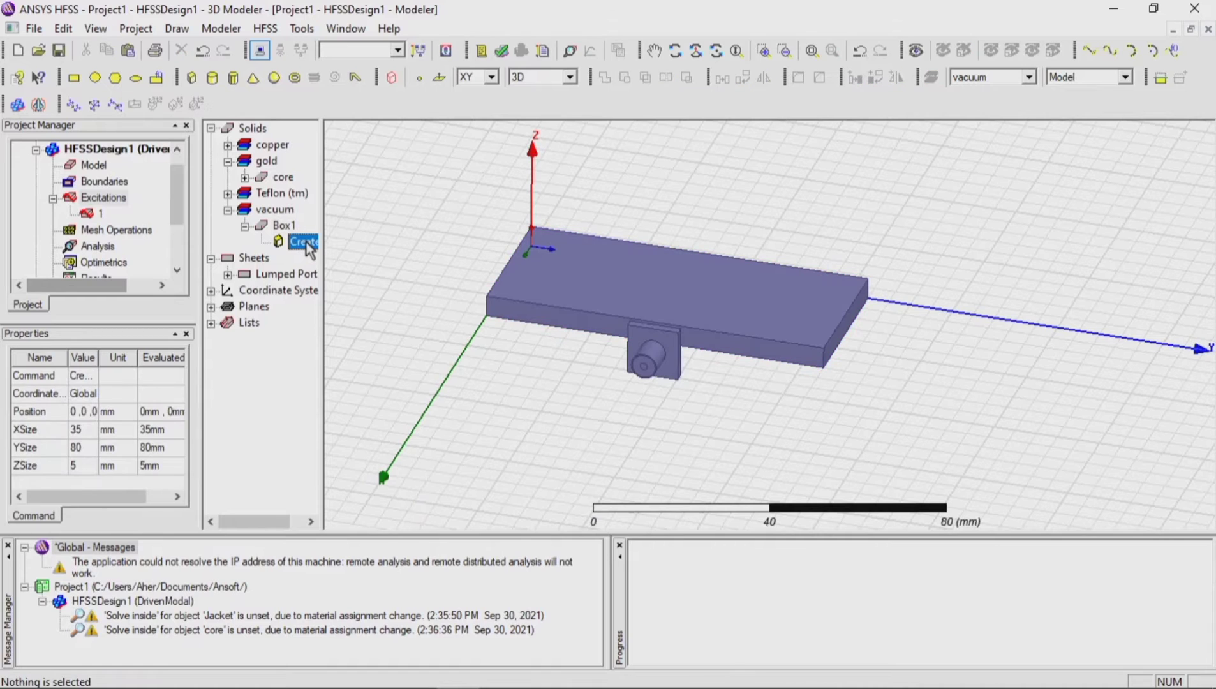
{"action": "double_click", "coordinate": [305, 244]}
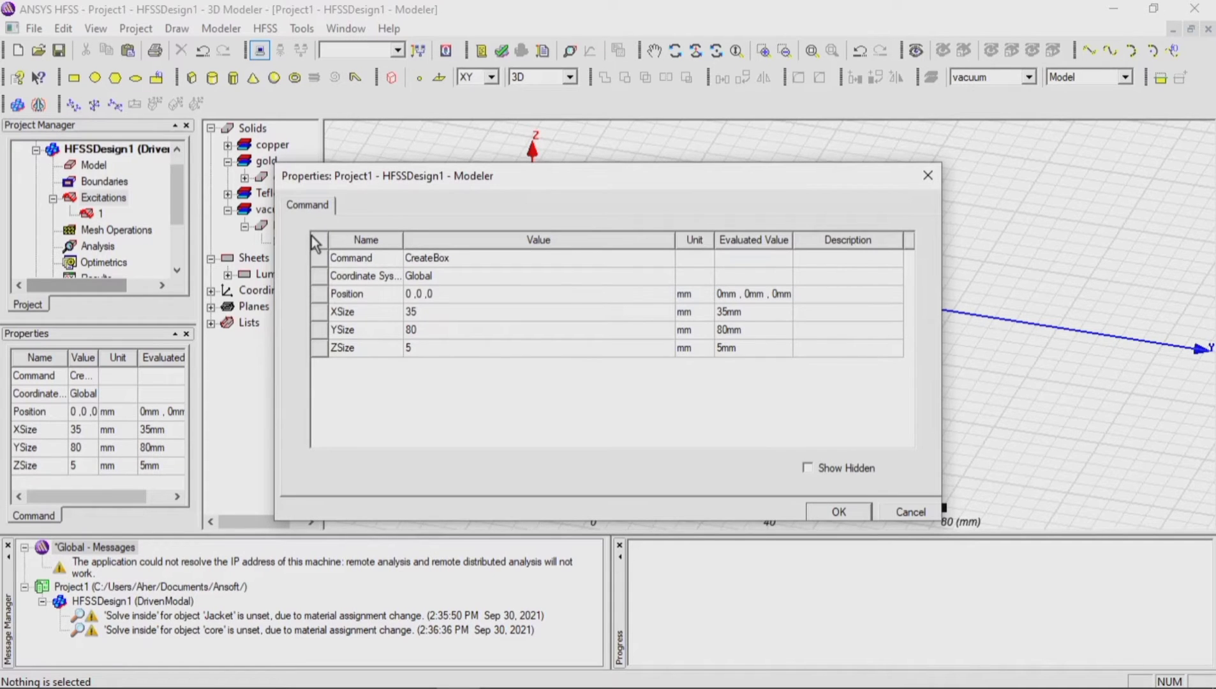
{"action": "left_click", "coordinate": [451, 319]}
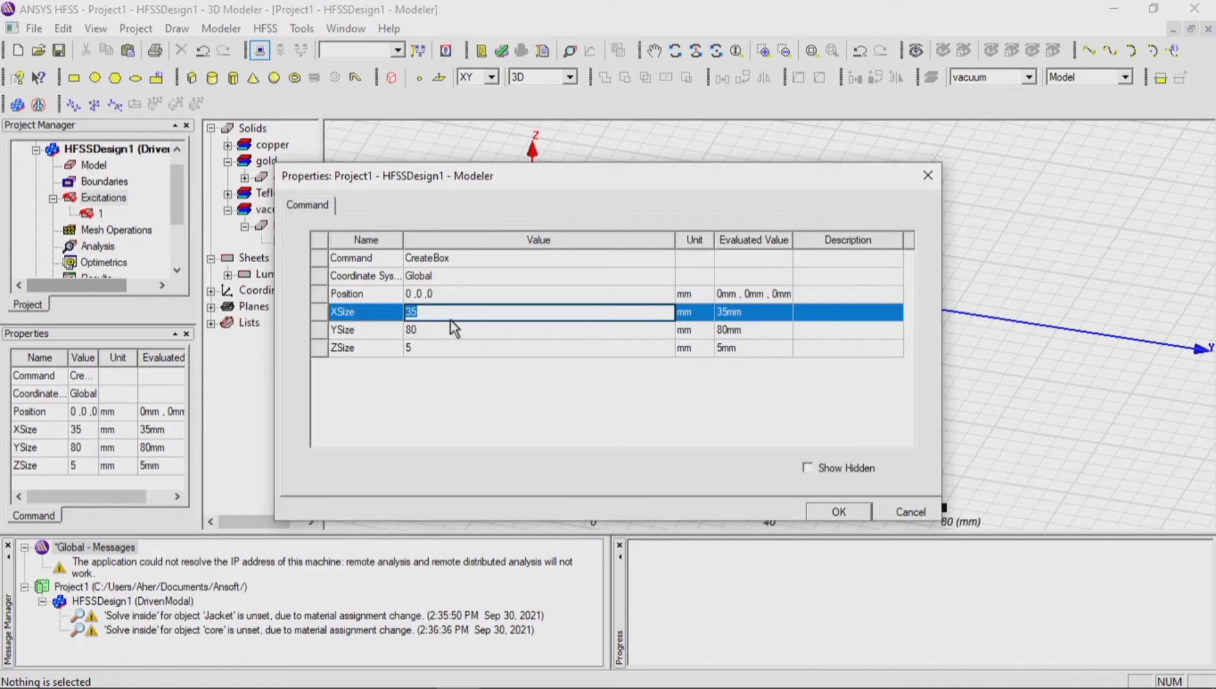
{"action": "type", "text": "90"}
{"action": "left_click", "coordinate": [442, 328]}
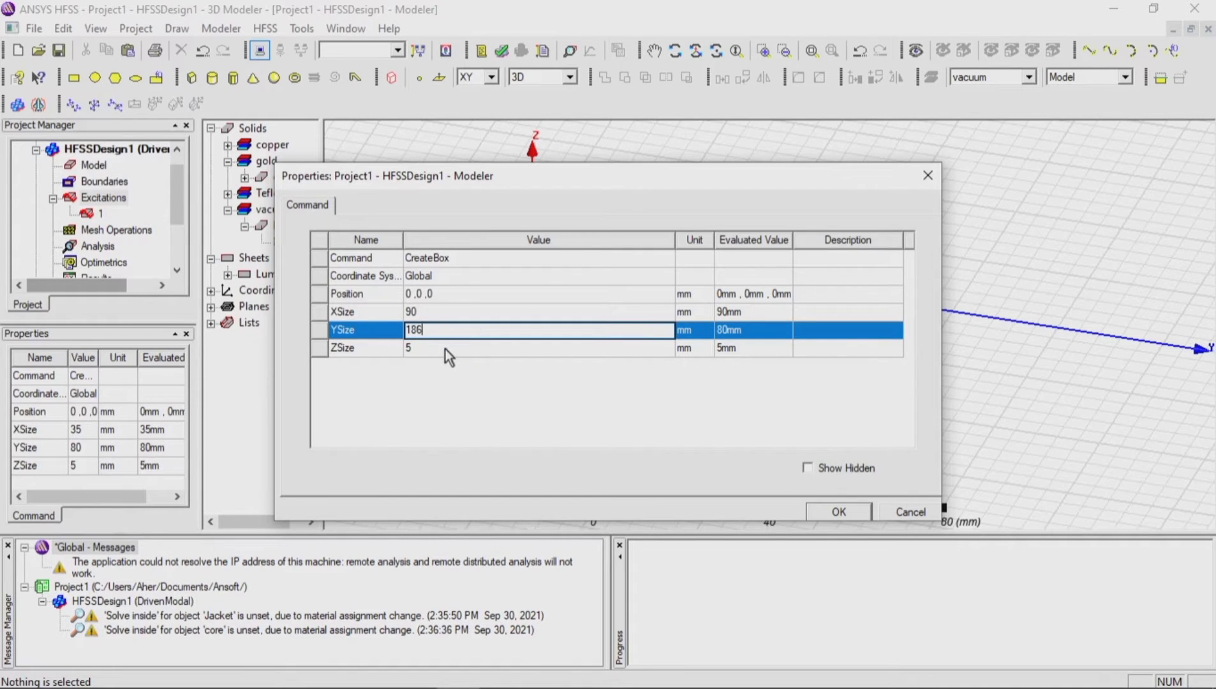
{"action": "left_click", "coordinate": [445, 350]}
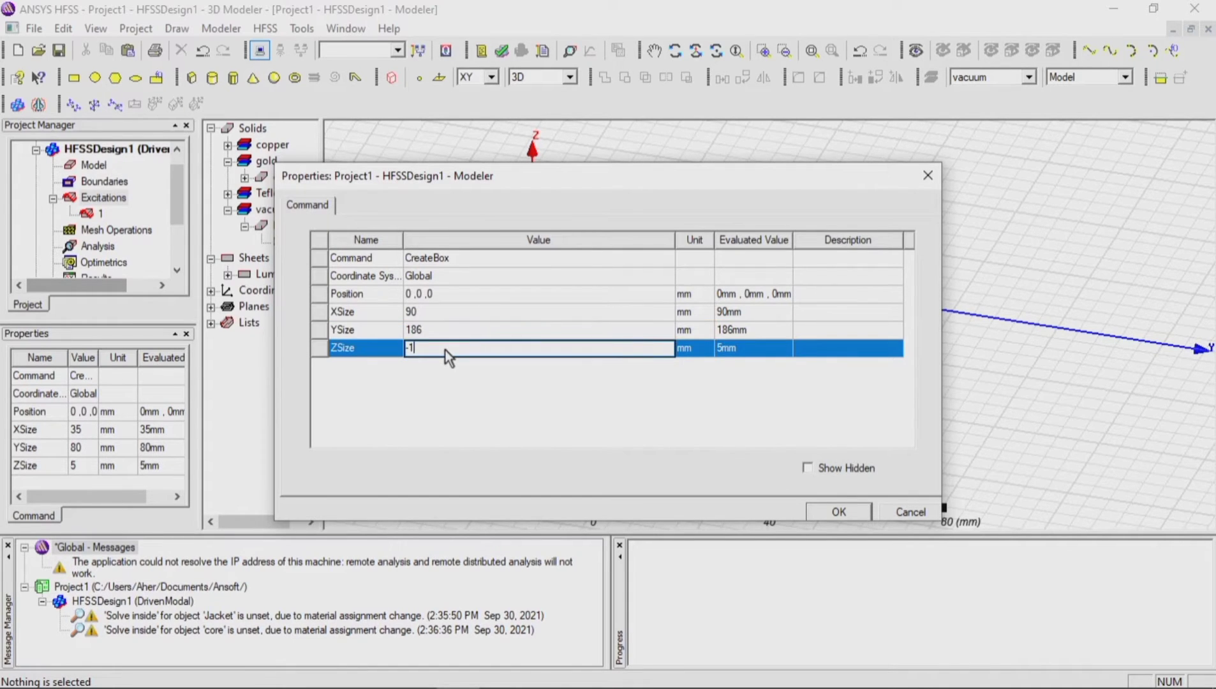
{"action": "type", "text": "-1.6"}
Step: Position the 90 by 186 mm box at -54.4, -52, 0.8 mm and apply its properties
{"action": "left_click", "coordinate": [441, 295]}
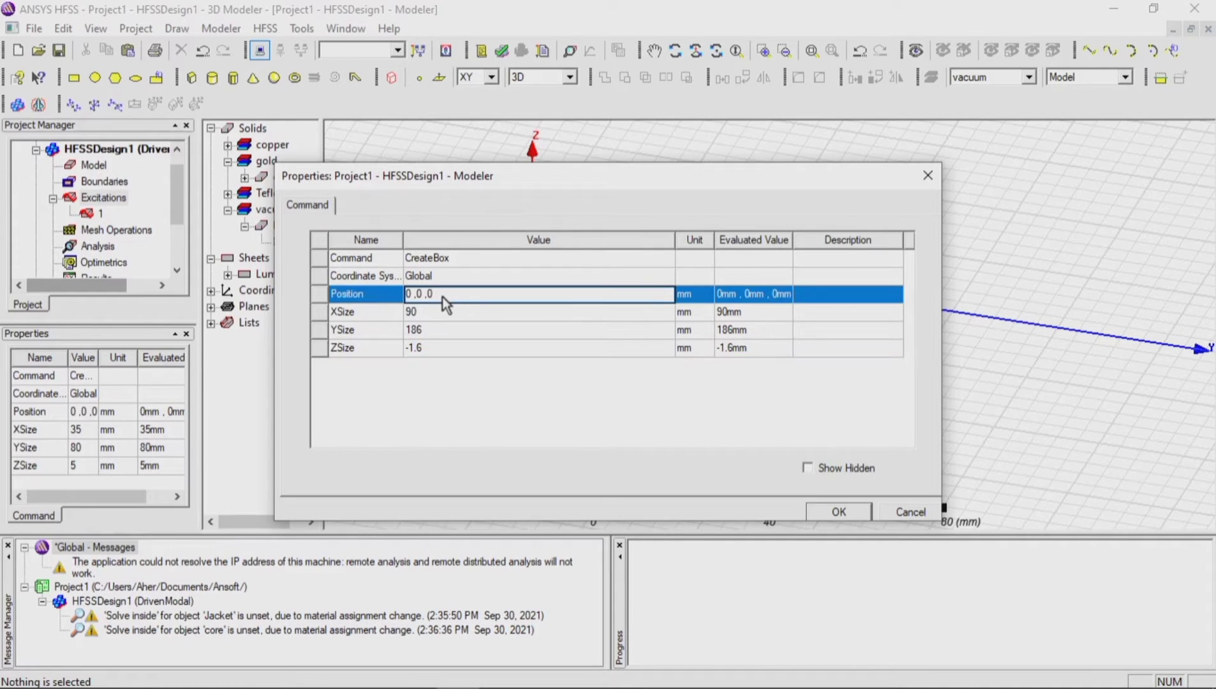
{"action": "type", "text": ".4 ,-52 ,0.8"}
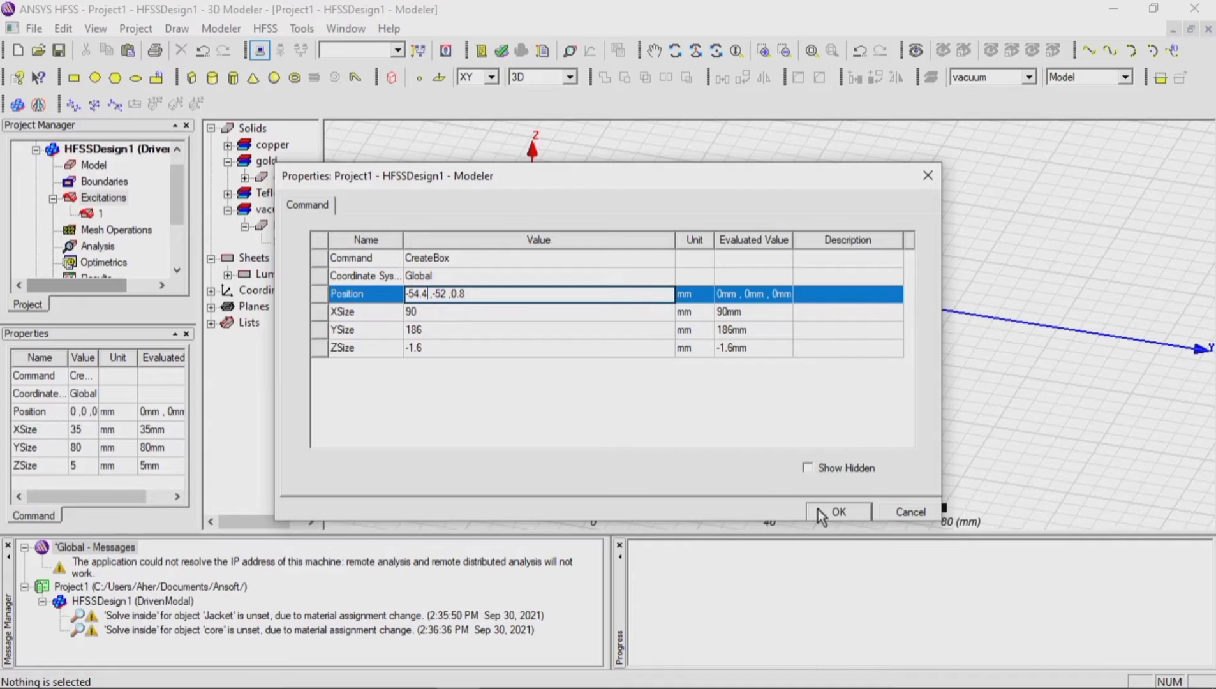
{"action": "left_click", "coordinate": [464, 313]}
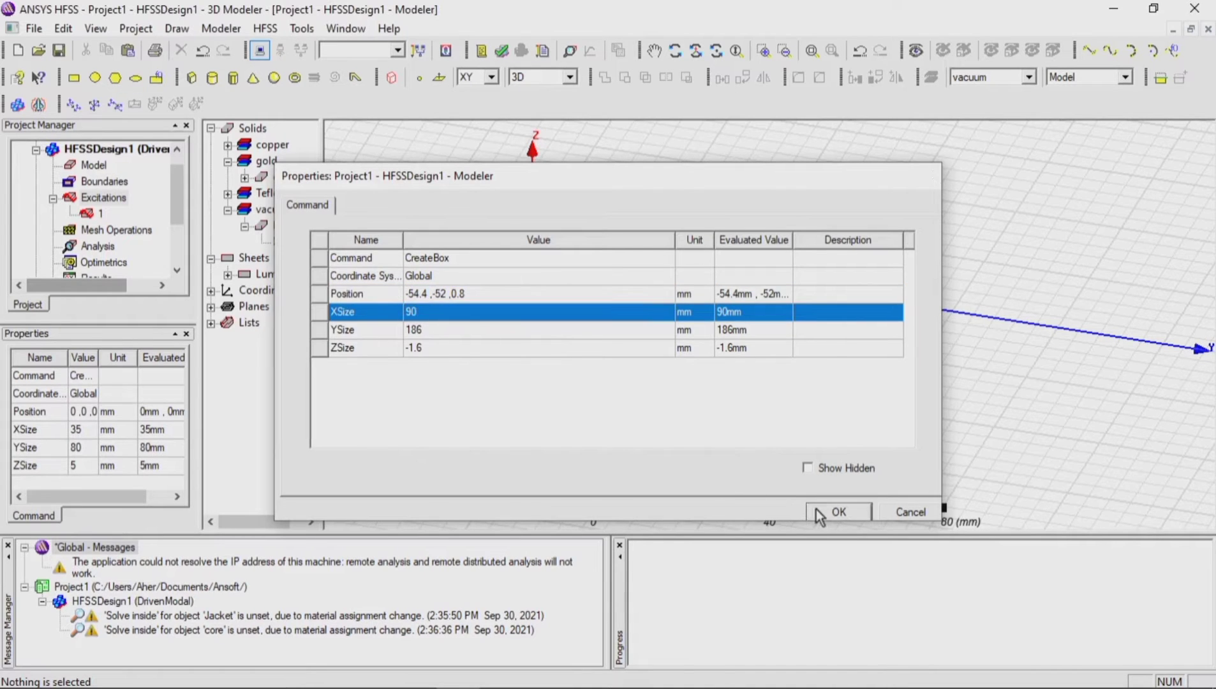
{"action": "left_click", "coordinate": [818, 511]}
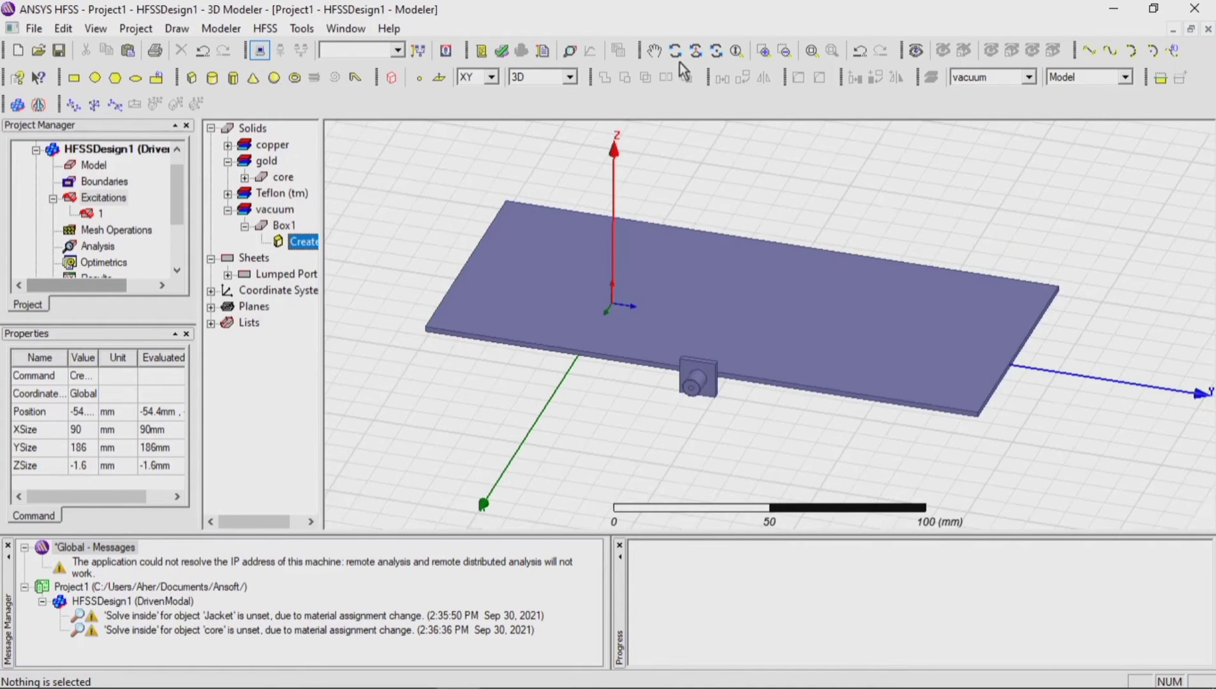
Step: Draw a second box on the plate from -20, -30, 0 mm, about 30 by 50 mm and 60 mm high
{"action": "left_click", "coordinate": [675, 50]}
{"action": "left_click_drag", "start_coordinate": [686, 302], "coordinate": [680, 393]}
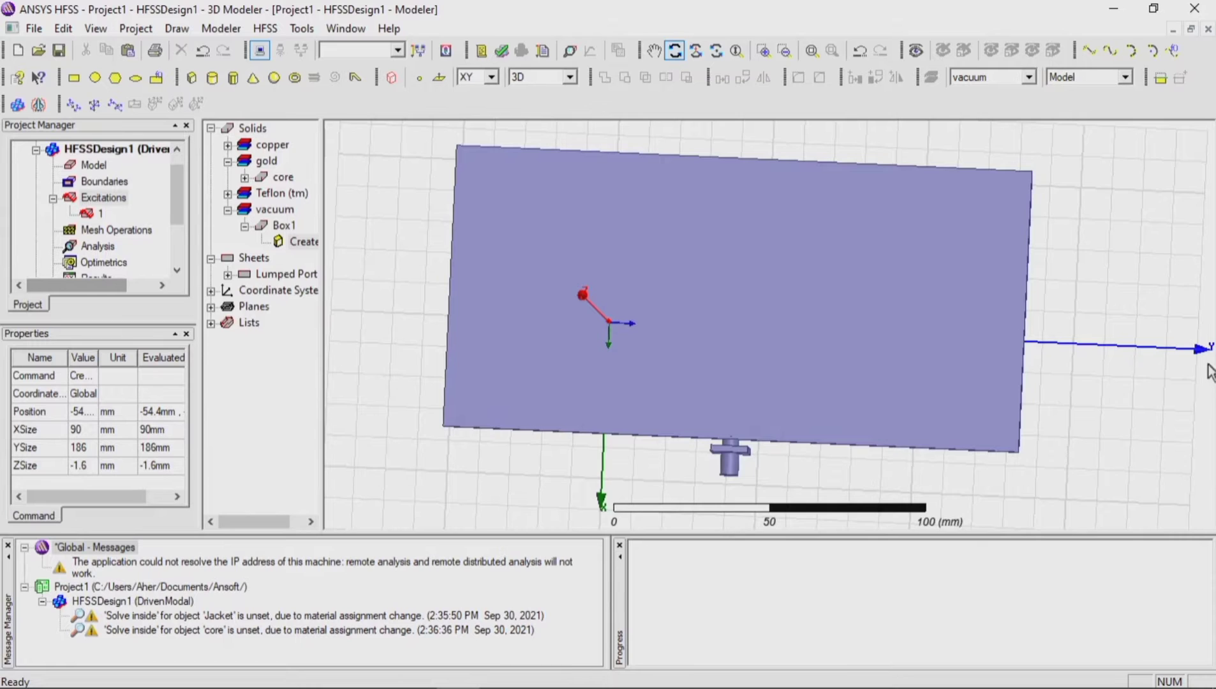
{"action": "left_click_drag", "start_coordinate": [1207, 364], "coordinate": [1212, 351]}
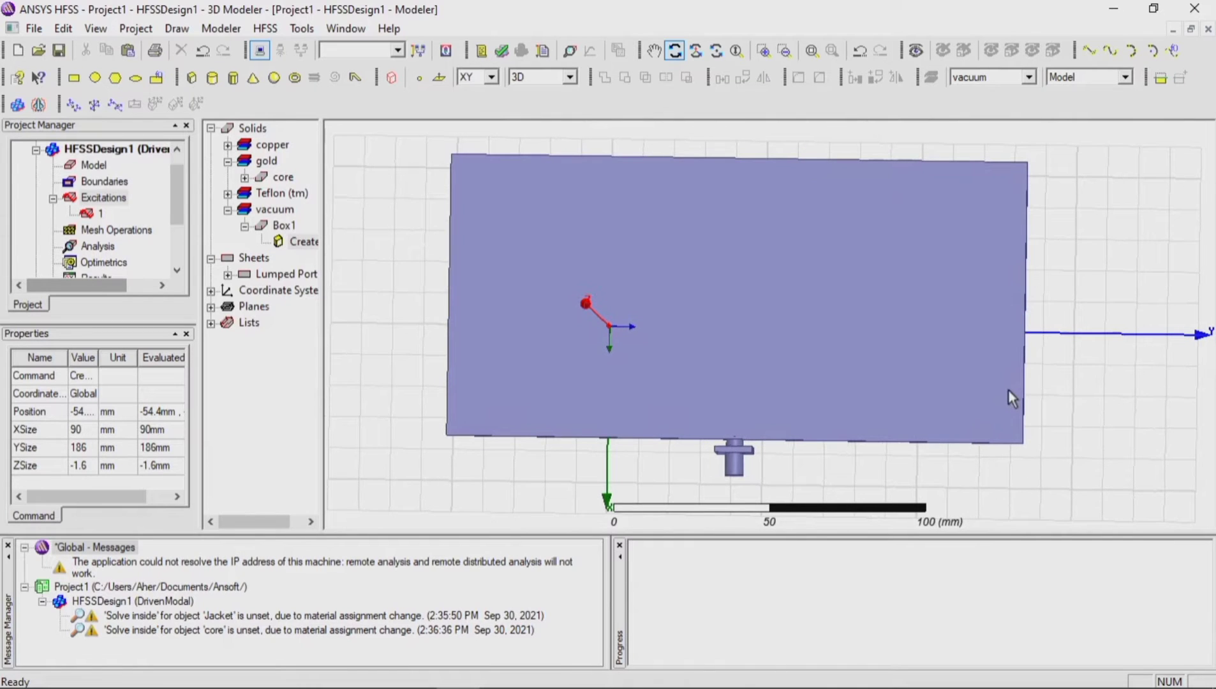
{"action": "key", "text": "Escape"}
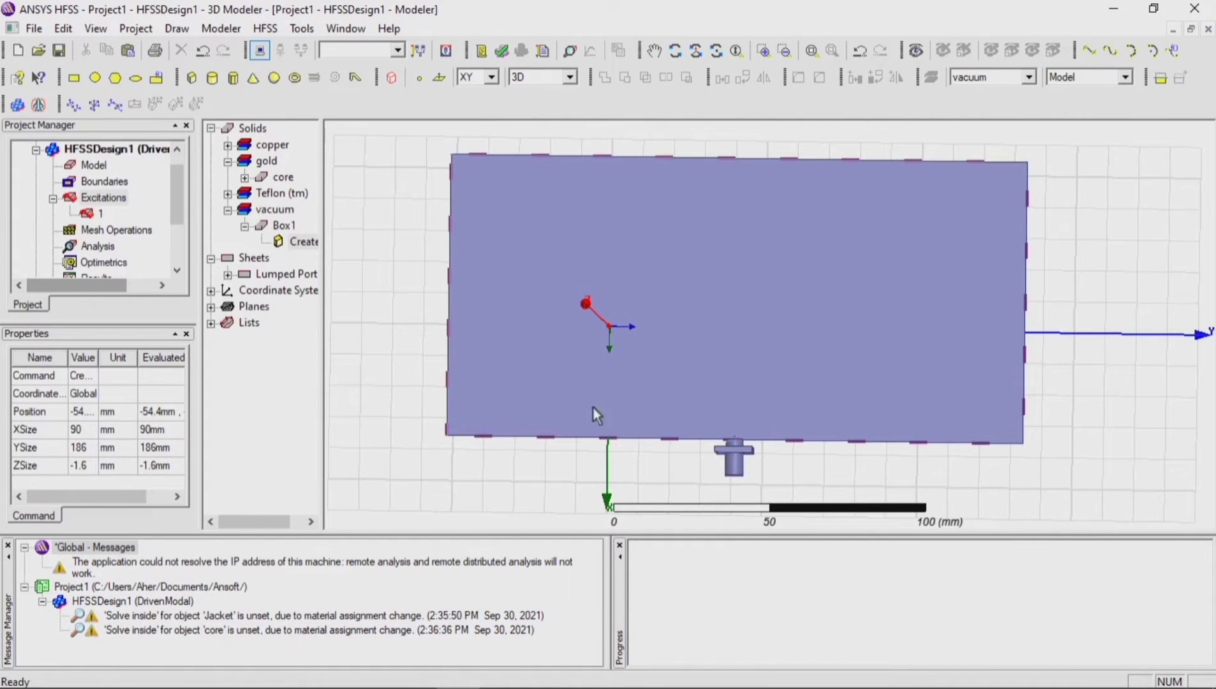
{"action": "left_click", "coordinate": [188, 85]}
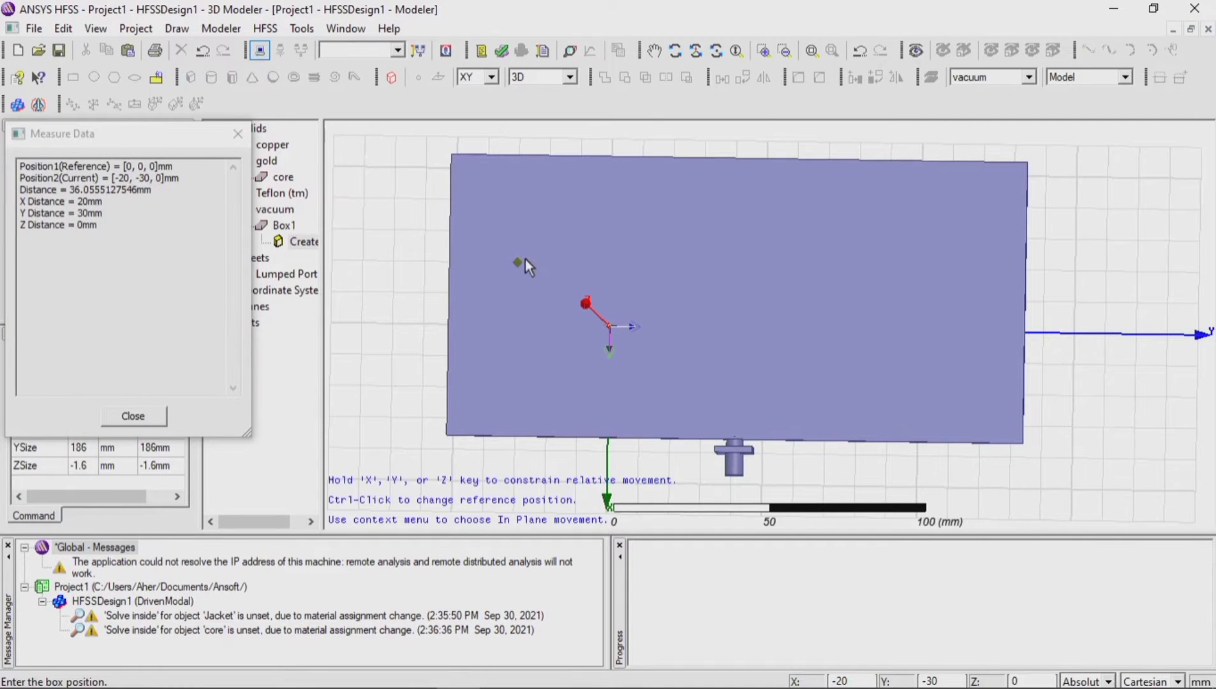
{"action": "left_click", "coordinate": [524, 259]}
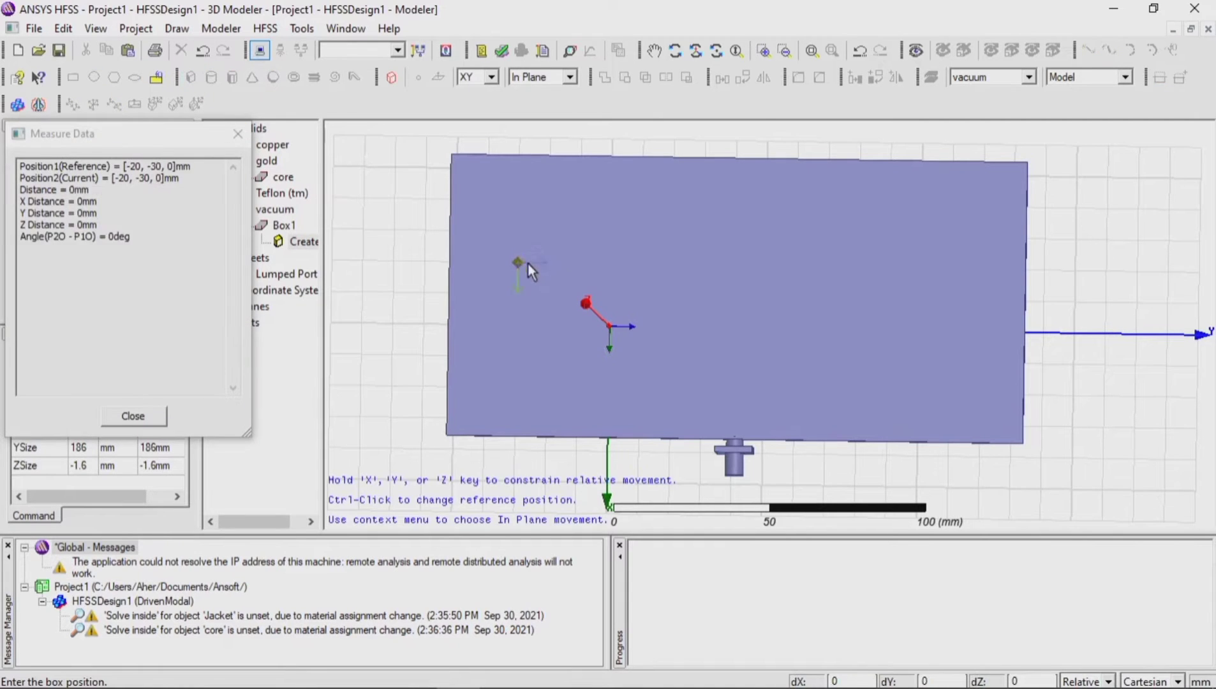
{"action": "left_click", "coordinate": [660, 371]}
{"action": "left_click", "coordinate": [660, 363]}
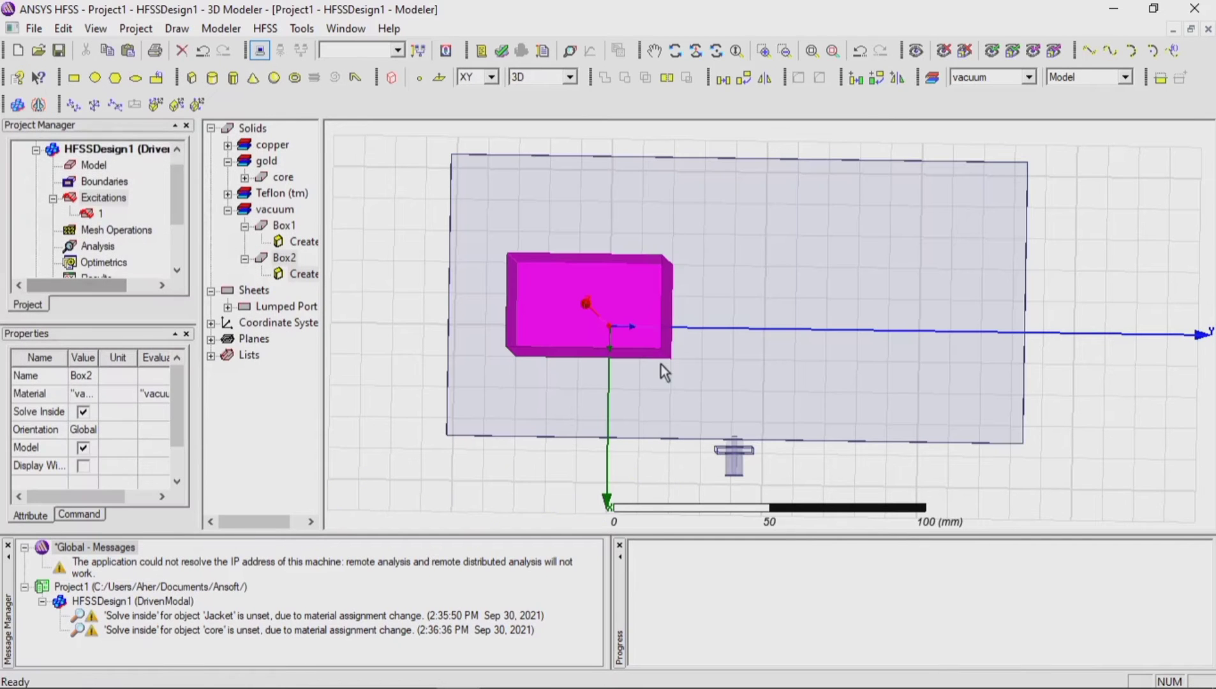
Step: Set the second box's XSize to 33.5 mm, YSize to 45 mm and ZSize to 0.035 mm
{"action": "double_click", "coordinate": [303, 274]}
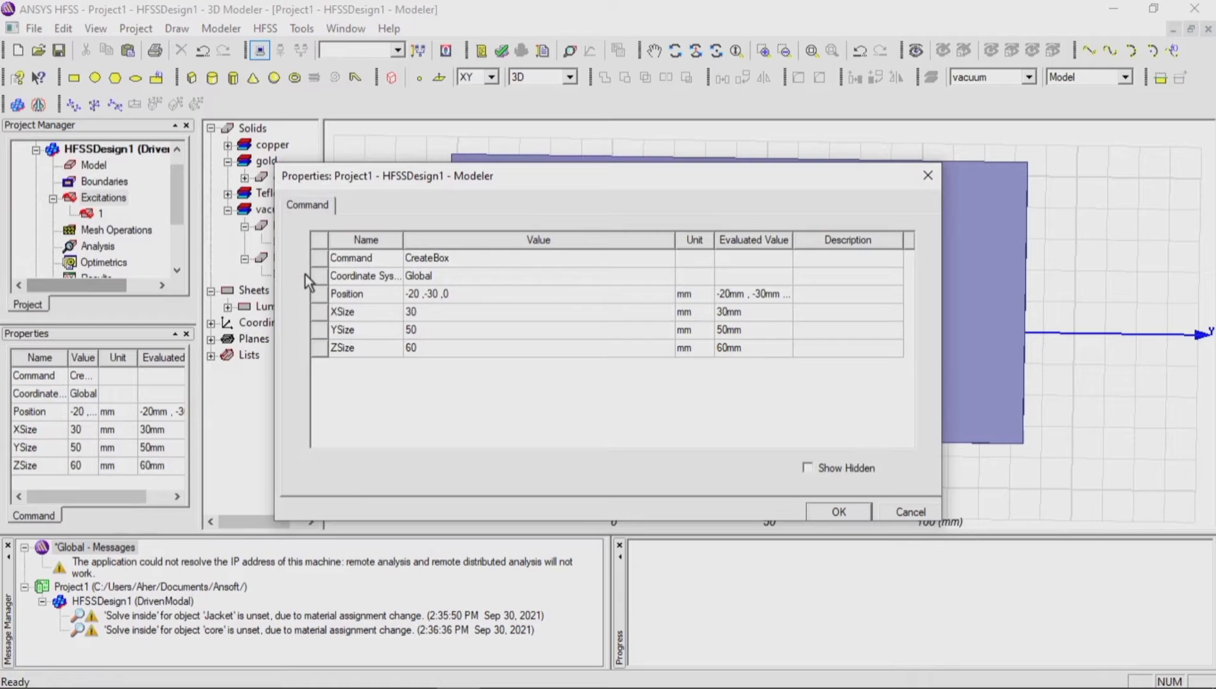
{"action": "left_click", "coordinate": [421, 312]}
{"action": "type", "text": "33."}
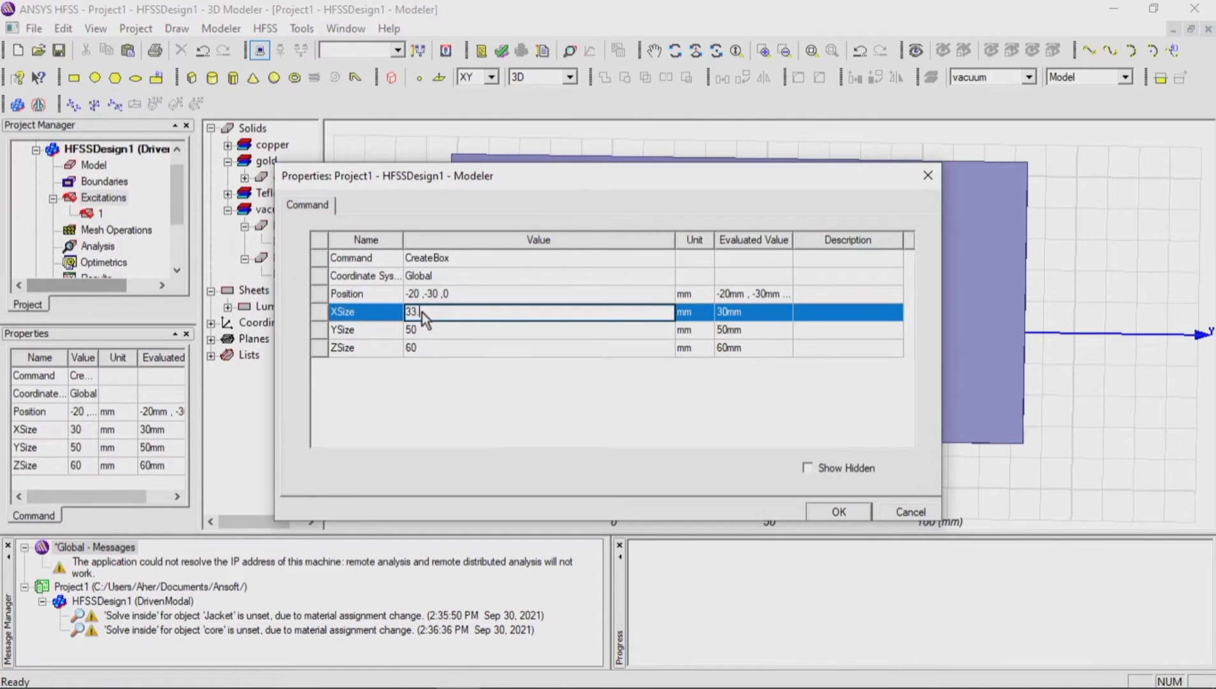
{"action": "type", "text": "5"}
{"action": "left_click", "coordinate": [423, 330]}
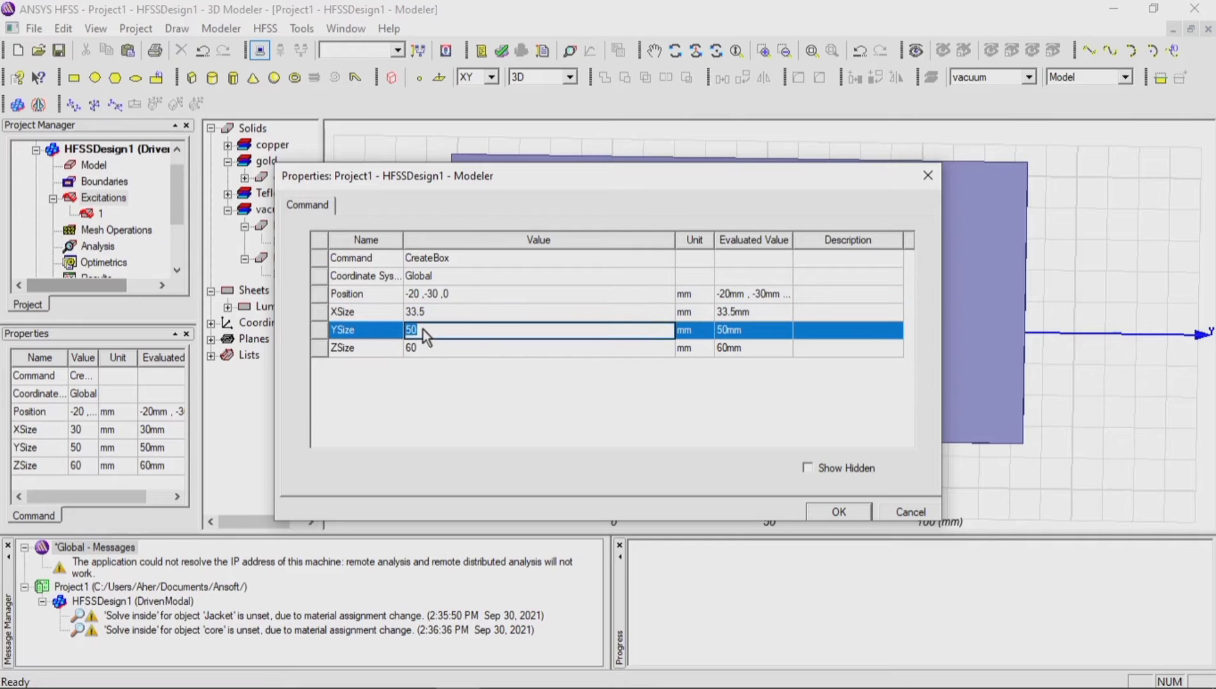
{"action": "type", "text": "5"}
{"action": "left_click", "coordinate": [421, 347]}
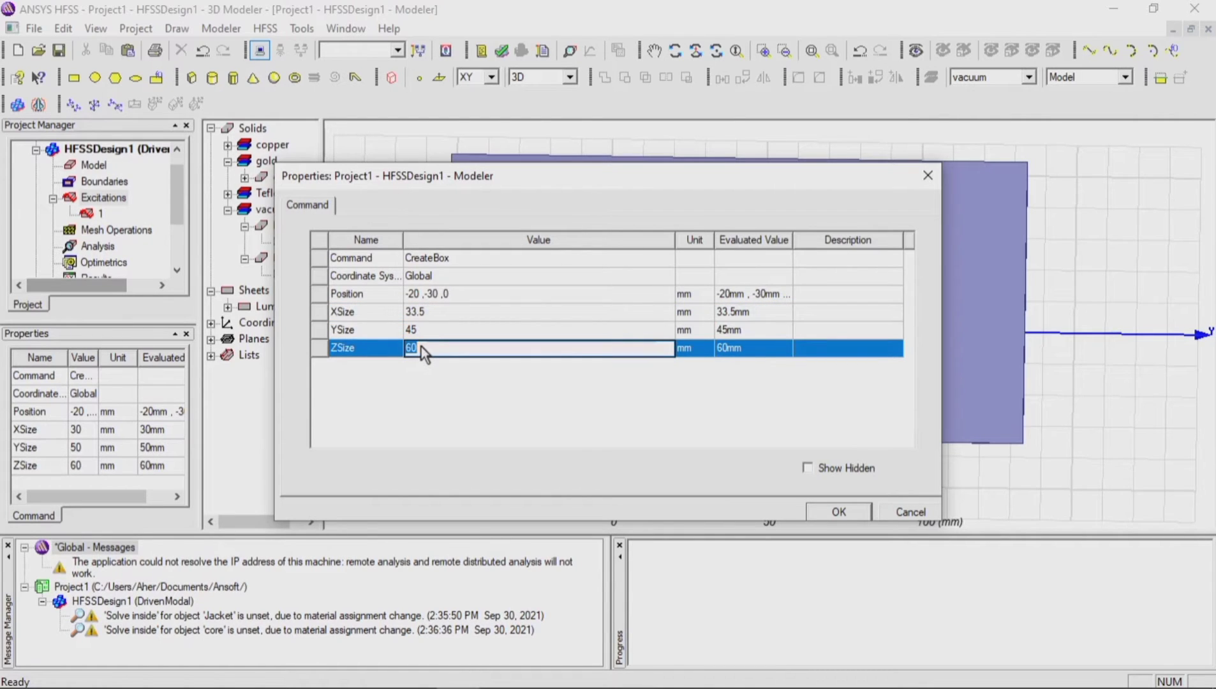
{"action": "type", "text": "0.035"}
Step: Position the 33.5 by 45 mm box at X -16 mm and Z 0.8 mm and apply its properties
{"action": "left_click", "coordinate": [462, 297]}
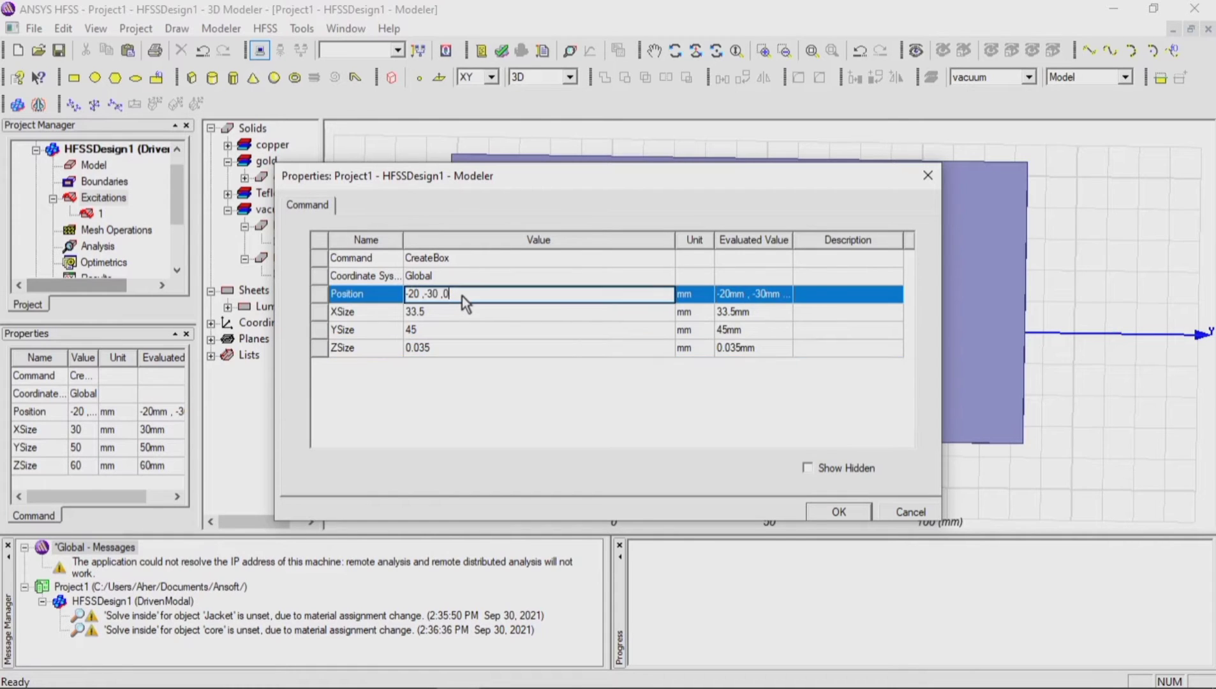
{"action": "type", "text": ".8"}
{"action": "left_click", "coordinate": [819, 511]}
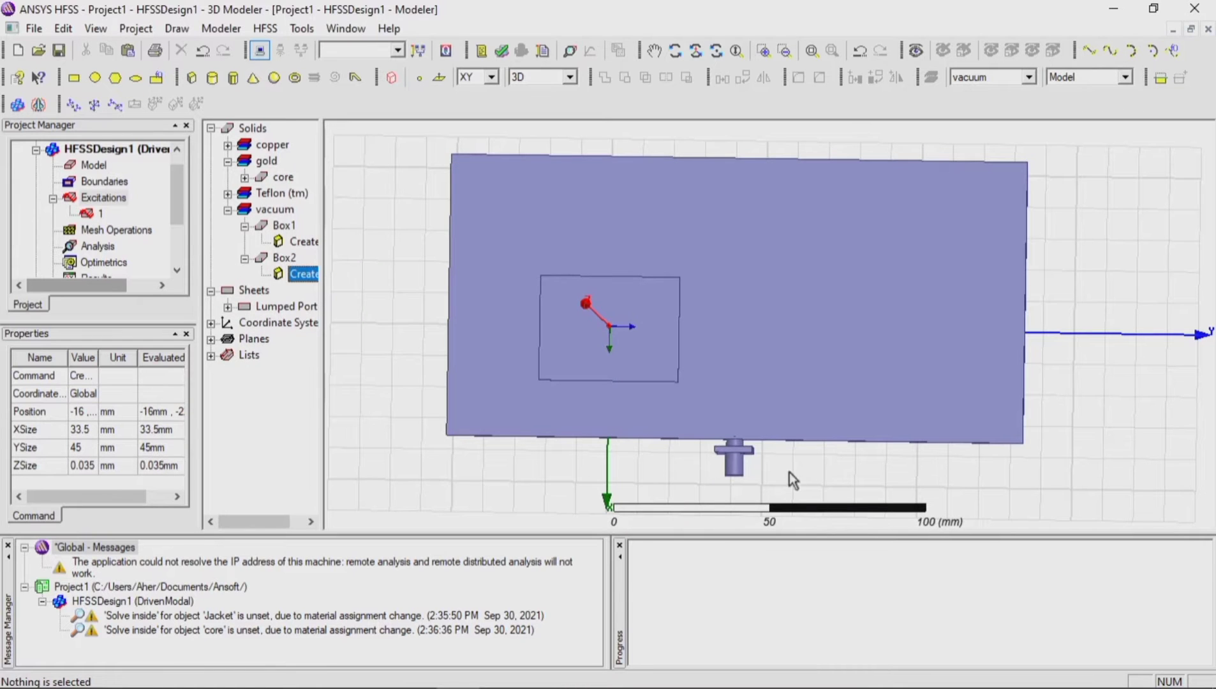
Step: Copy the thin patch Box2, paste a duplicate of it and select the duplicate
{"action": "left_click", "coordinate": [661, 377]}
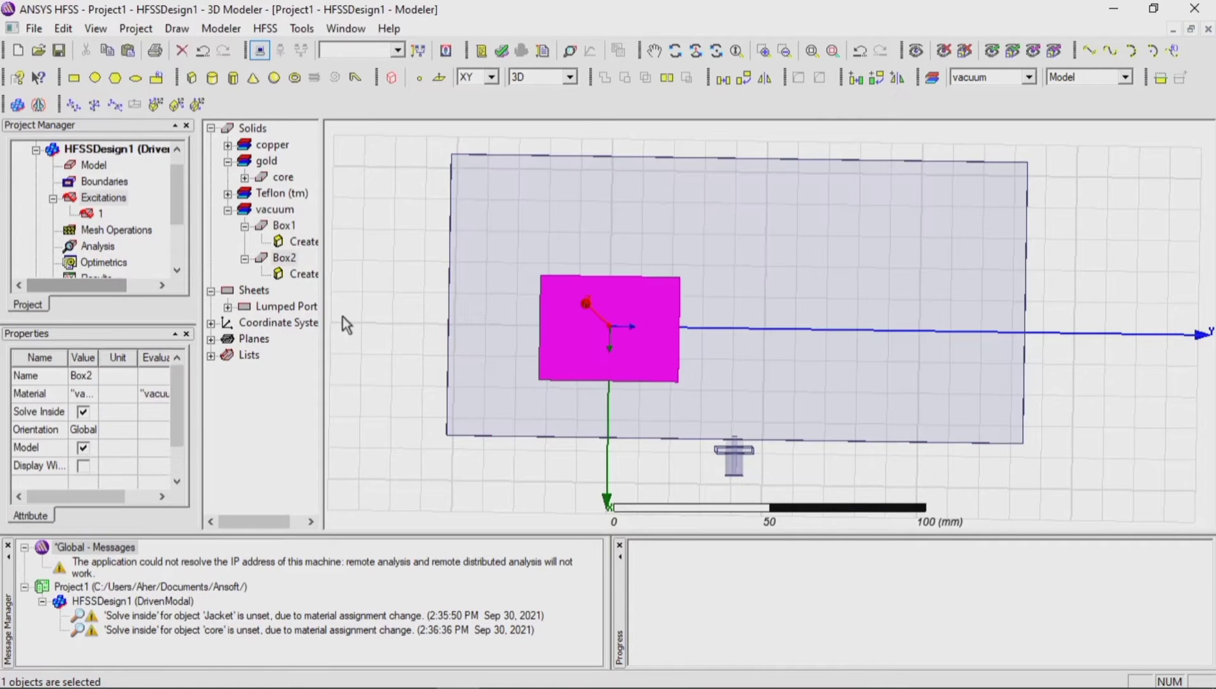
{"action": "left_click", "coordinate": [286, 262]}
{"action": "right_click", "coordinate": [288, 264]}
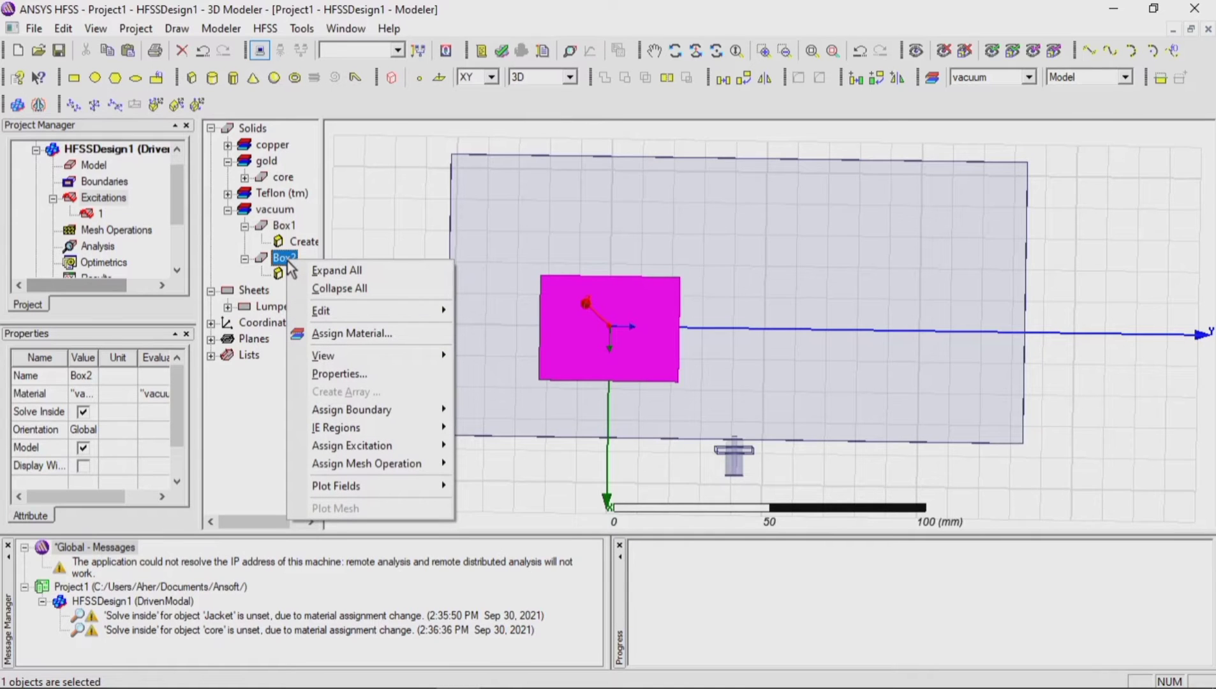
{"action": "left_click", "coordinate": [356, 252]}
{"action": "left_click", "coordinate": [284, 258]}
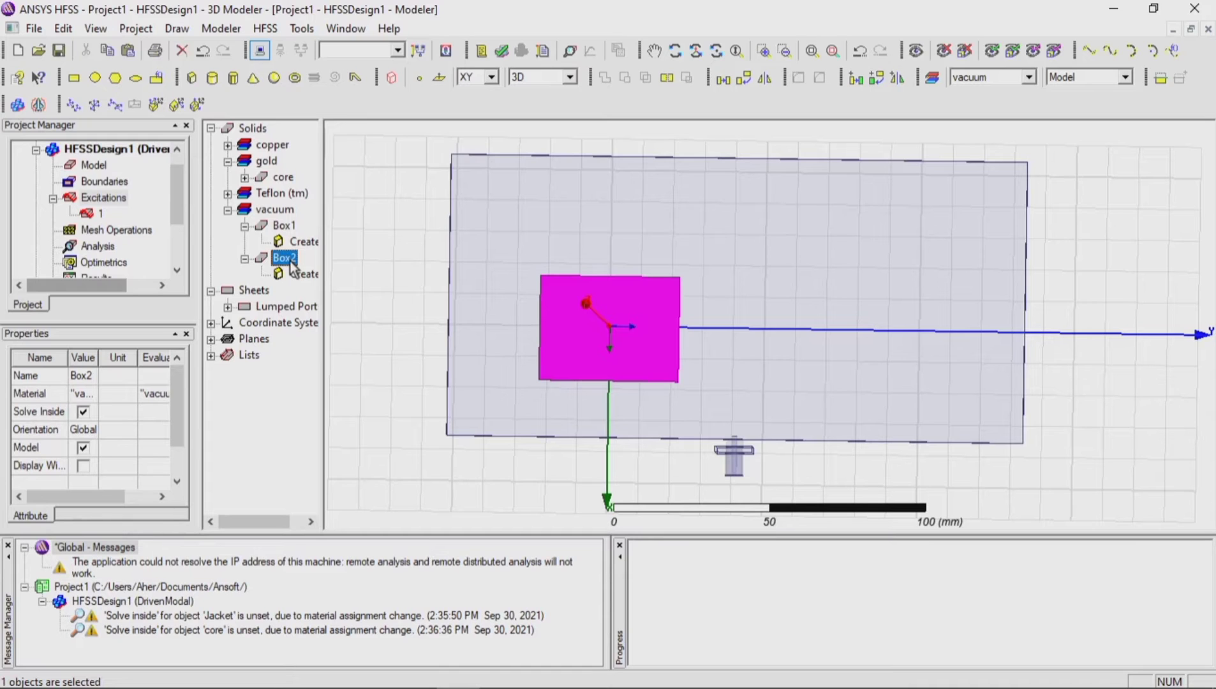
{"action": "key", "text": "ctrl+v"}
{"action": "left_click", "coordinate": [284, 292]}
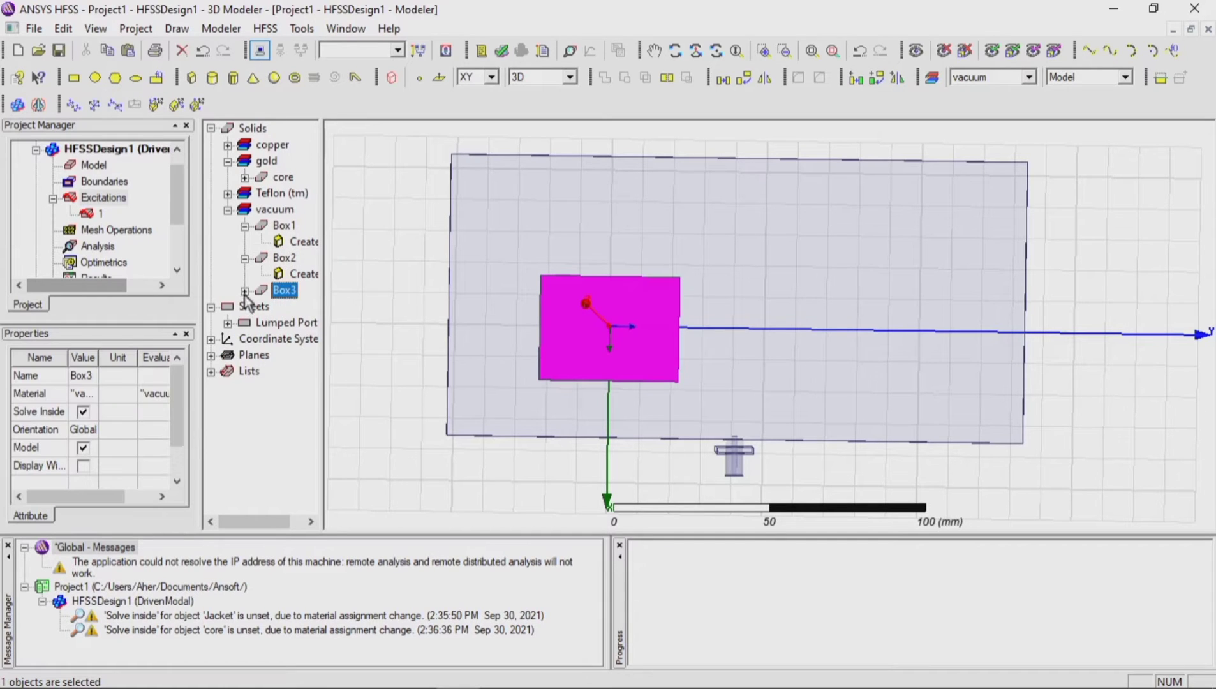
Step: Try to move the duplicated patch Box3 to position -16, -61.9, 0.8 mm
{"action": "left_click", "coordinate": [245, 292]}
{"action": "double_click", "coordinate": [298, 307]}
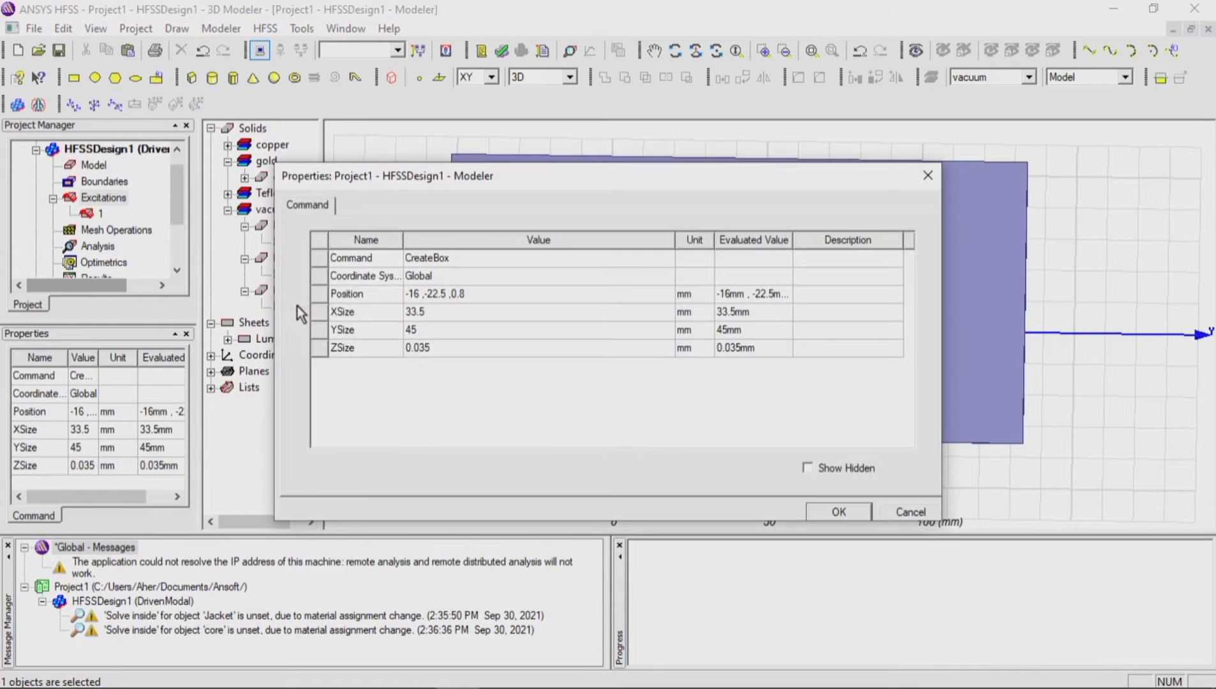
{"action": "left_click", "coordinate": [449, 295]}
{"action": "left_click", "coordinate": [447, 294]}
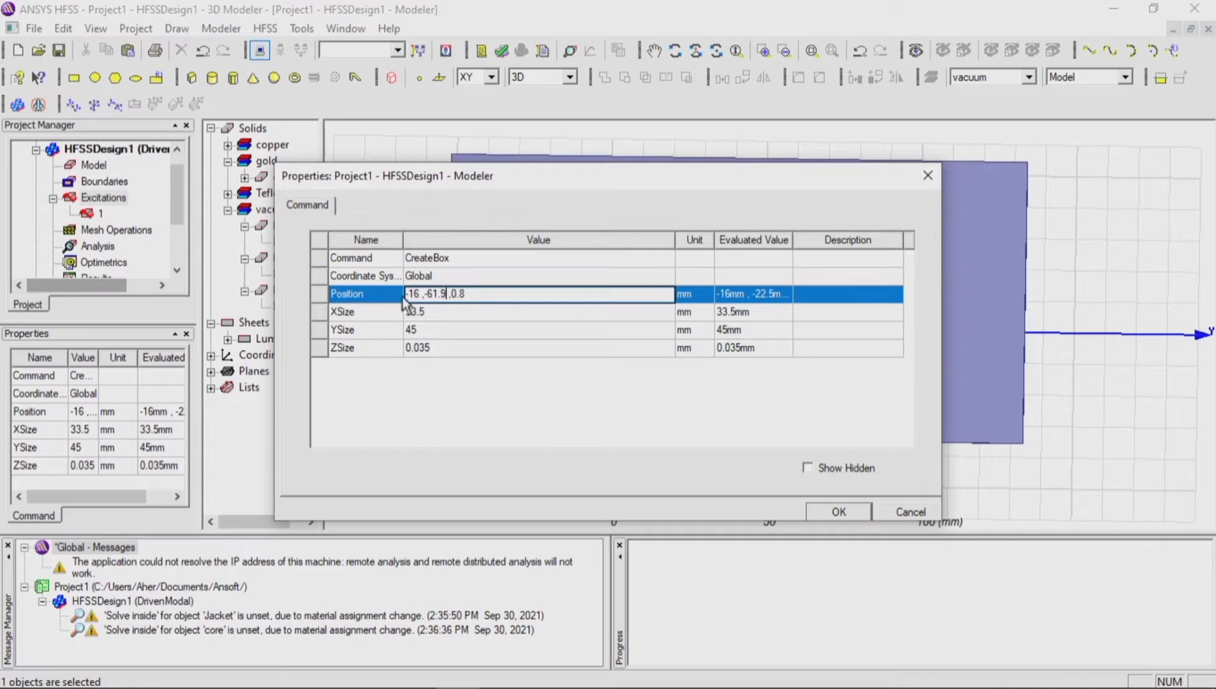
{"action": "left_click", "coordinate": [839, 514]}
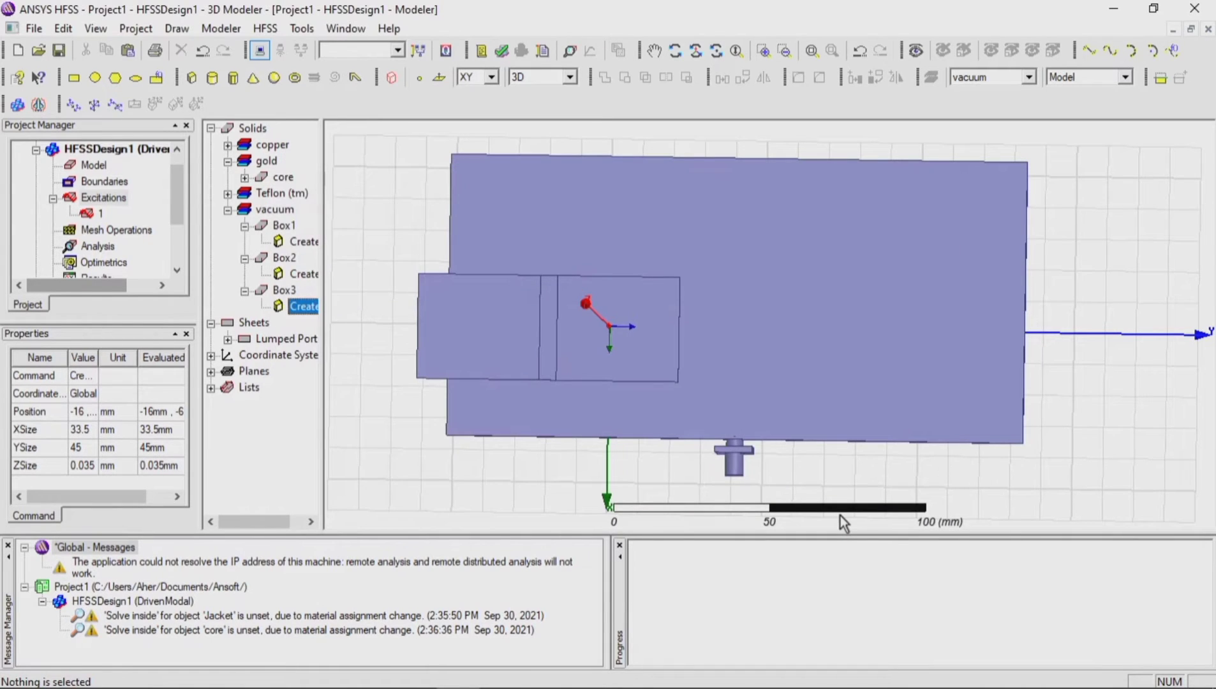
Step: Set the position of the duplicated patch Box3 to -16, 61.9, 0.8 mm
{"action": "double_click", "coordinate": [302, 306]}
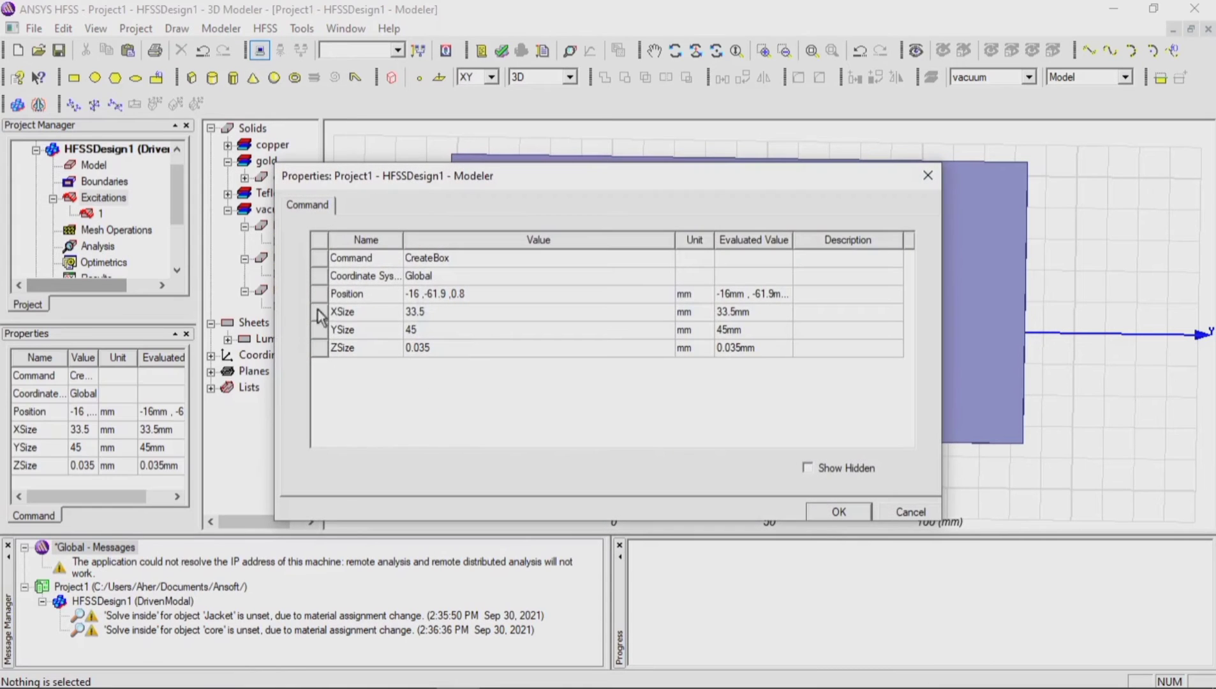
{"action": "left_click", "coordinate": [432, 300]}
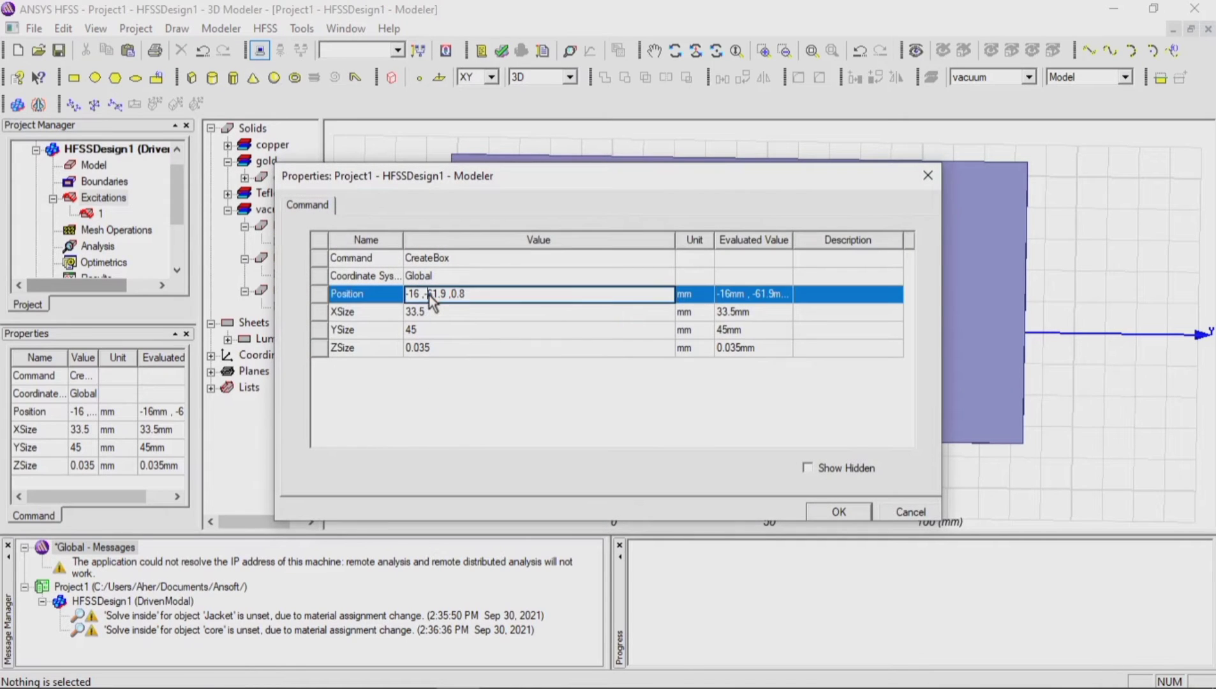
{"action": "left_click", "coordinate": [839, 512]}
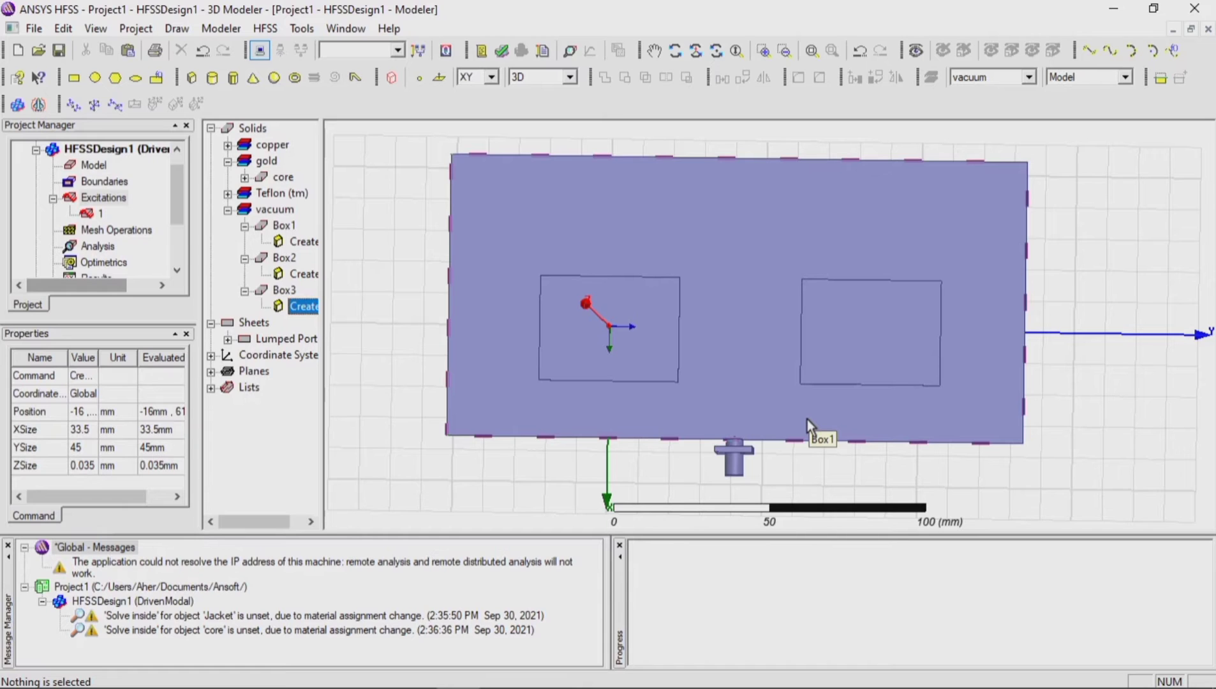
Step: Draw a box across Box2's lower edge from 14, -4, 0 mm, about 10 by 10 mm and 8 mm high
{"action": "scroll", "coordinate": [664, 393], "scroll_direction": "up", "scroll_amount": 3}
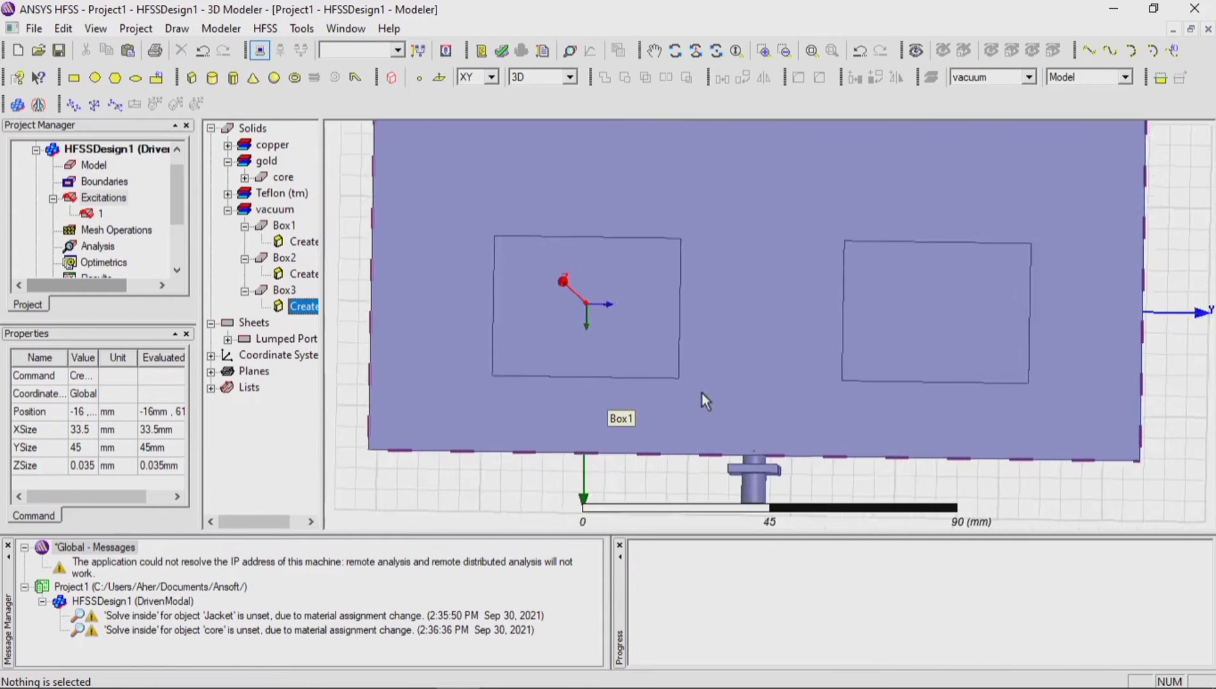
{"action": "scroll", "coordinate": [702, 393], "scroll_direction": "up", "scroll_amount": 2}
{"action": "scroll", "coordinate": [354, 311], "scroll_direction": "up", "scroll_amount": 2}
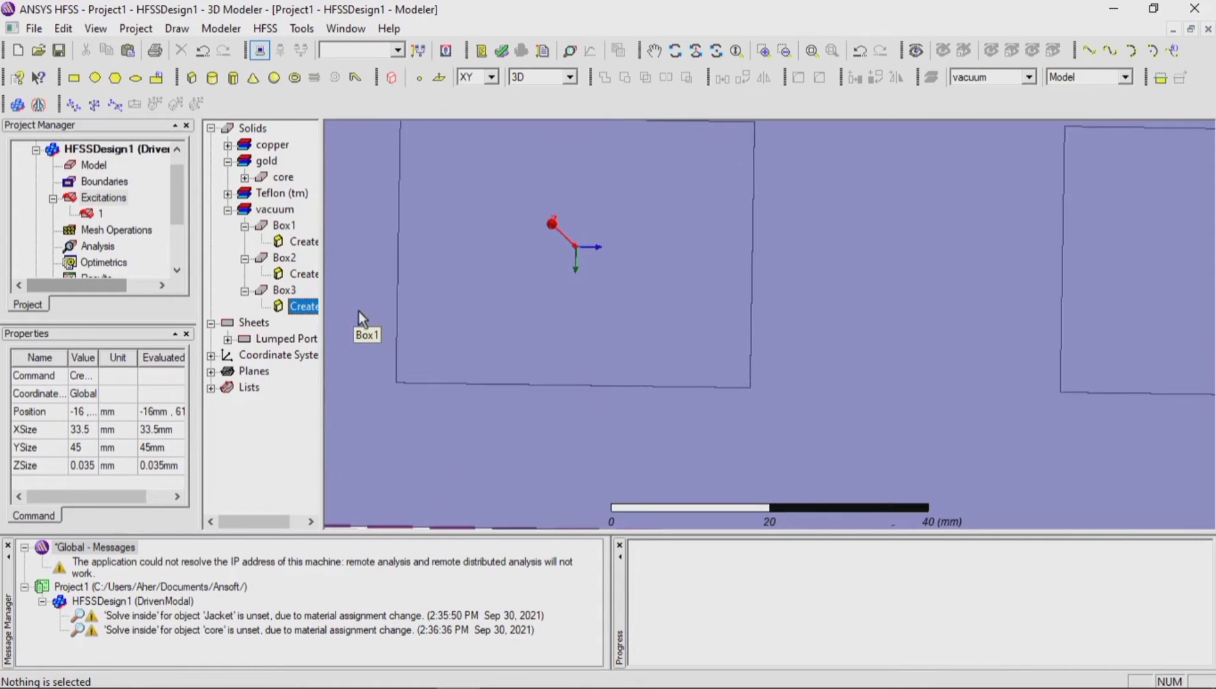
{"action": "scroll", "coordinate": [359, 309], "scroll_direction": "up", "scroll_amount": 1}
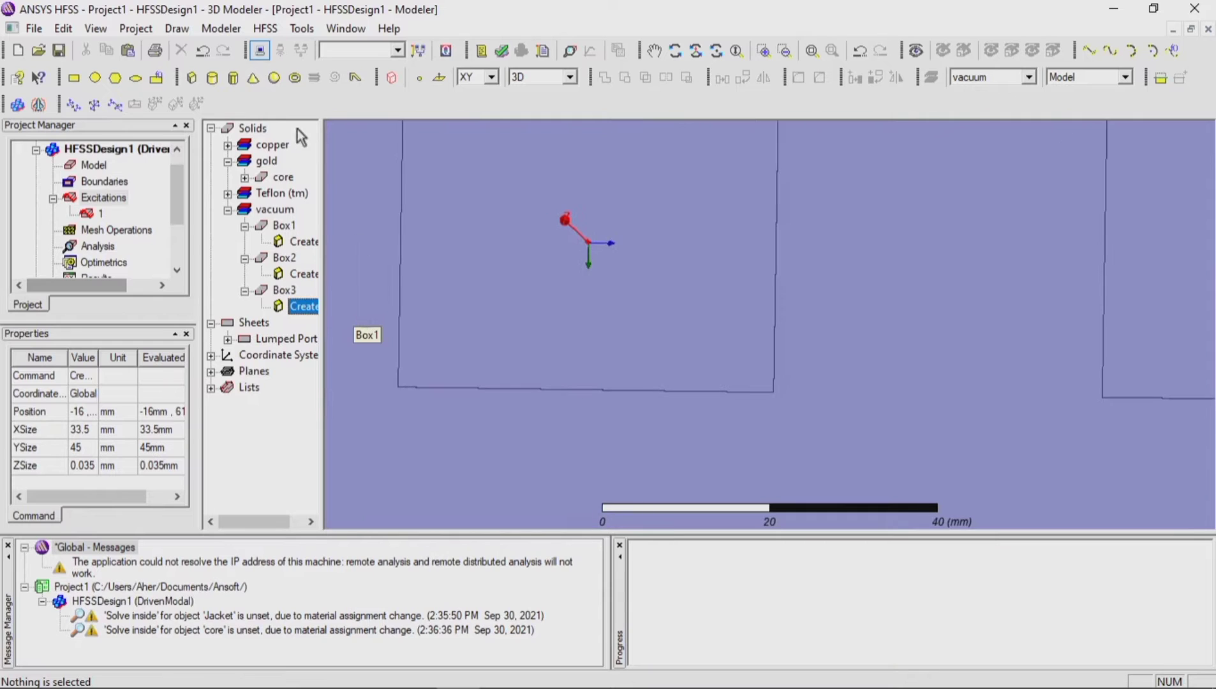
{"action": "left_click", "coordinate": [193, 79]}
{"action": "left_click", "coordinate": [554, 358]}
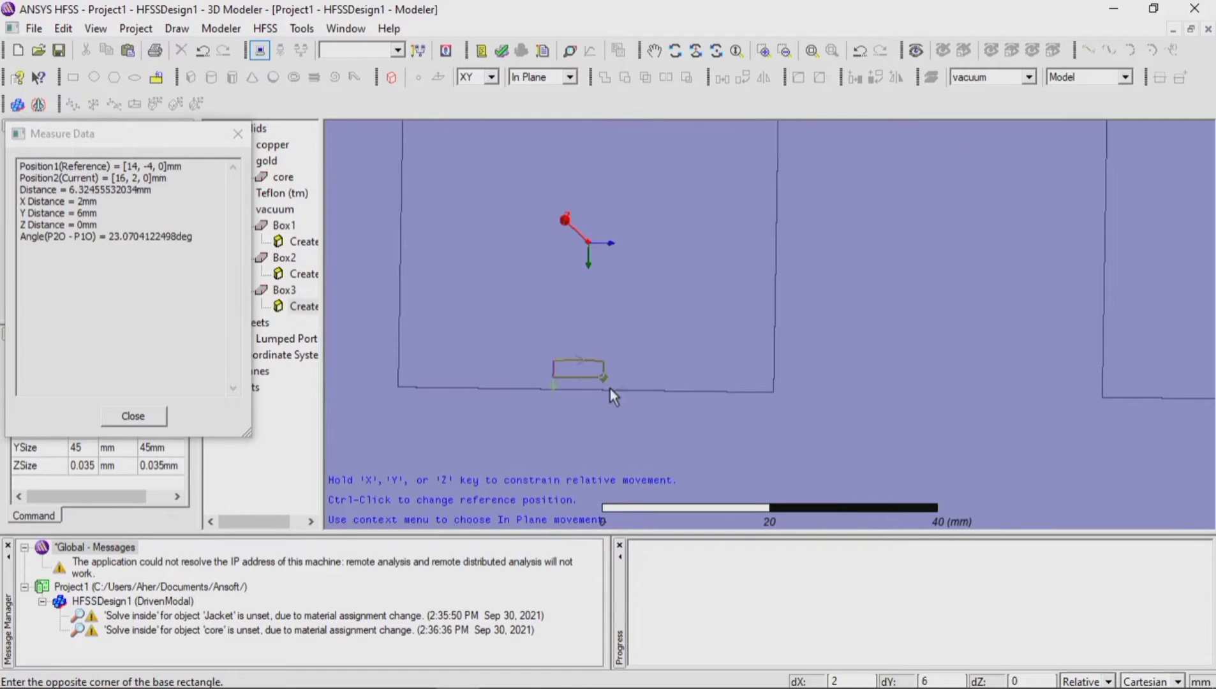
{"action": "left_click", "coordinate": [633, 449]}
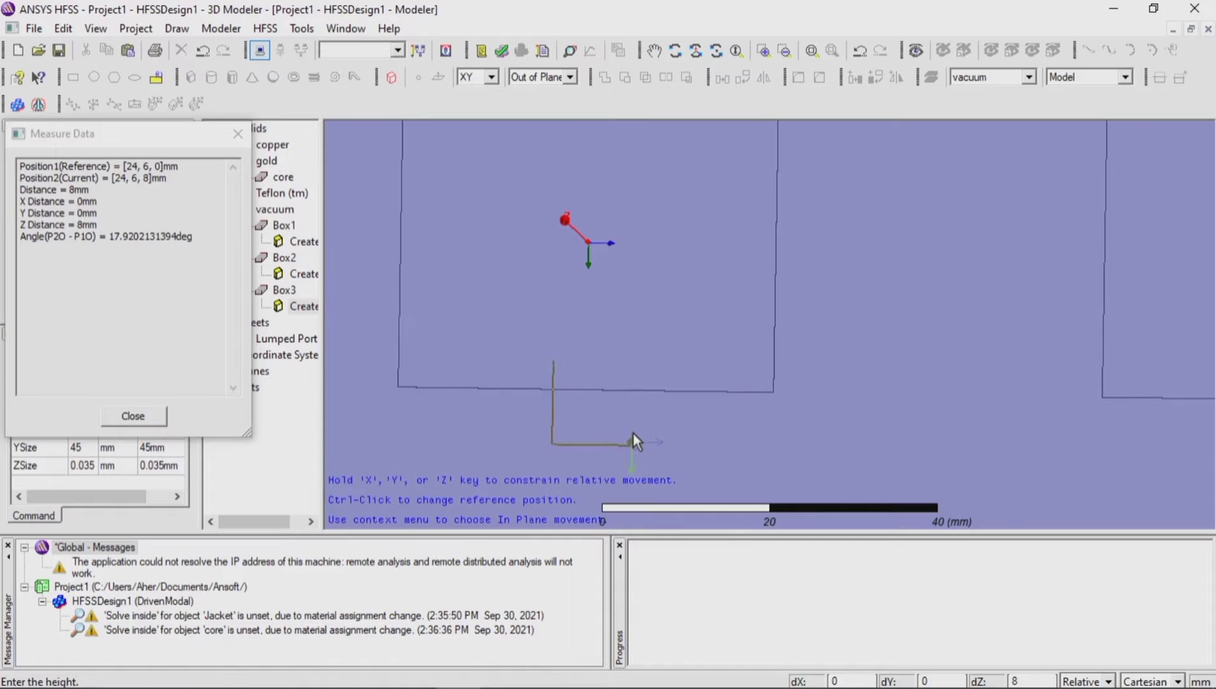
{"action": "left_click", "coordinate": [633, 434]}
Step: Set the new edge box's XSize to 10.6 mm, YSize to 8 mm and ZSize to 0.035 mm
{"action": "double_click", "coordinate": [304, 342]}
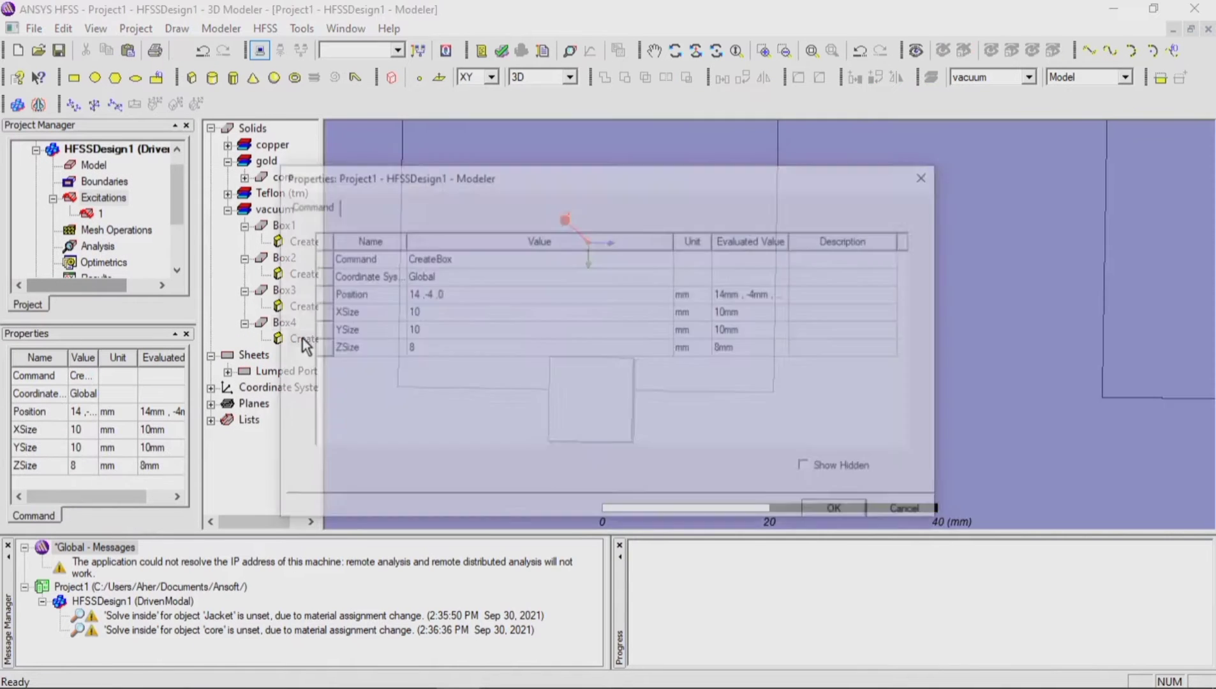
{"action": "left_click", "coordinate": [434, 314]}
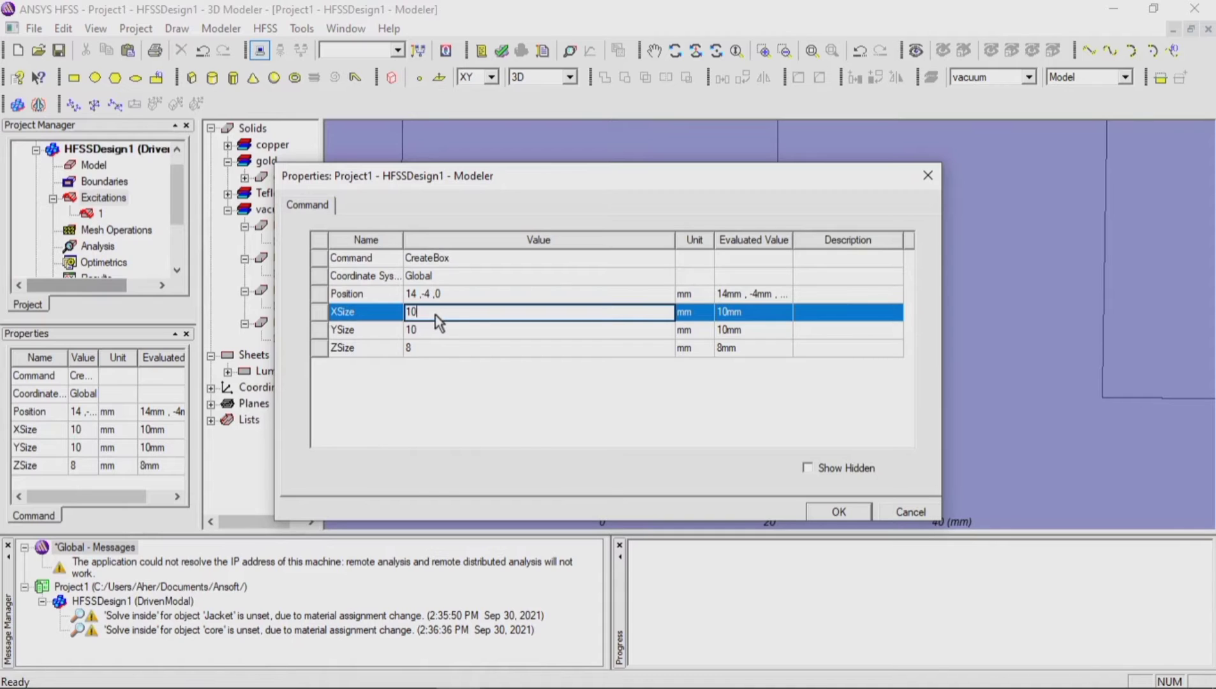
{"action": "type", "text": ".6"}
{"action": "left_click", "coordinate": [436, 330]}
{"action": "type", "text": "8"}
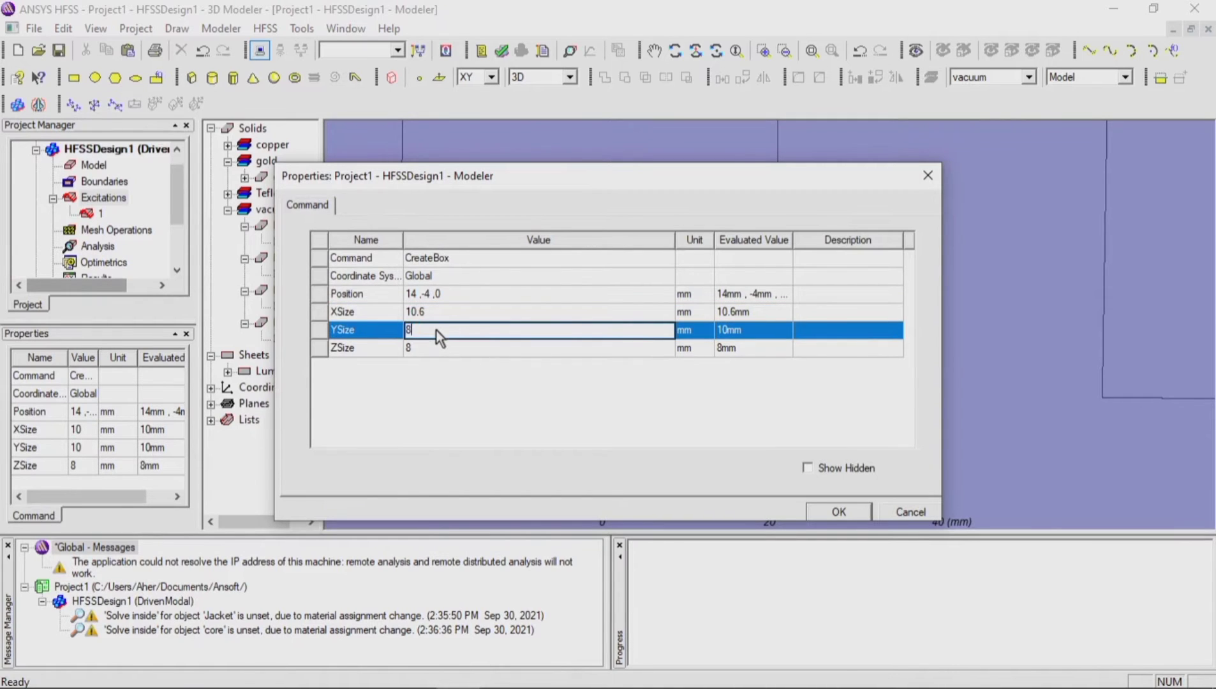
{"action": "left_click", "coordinate": [434, 348]}
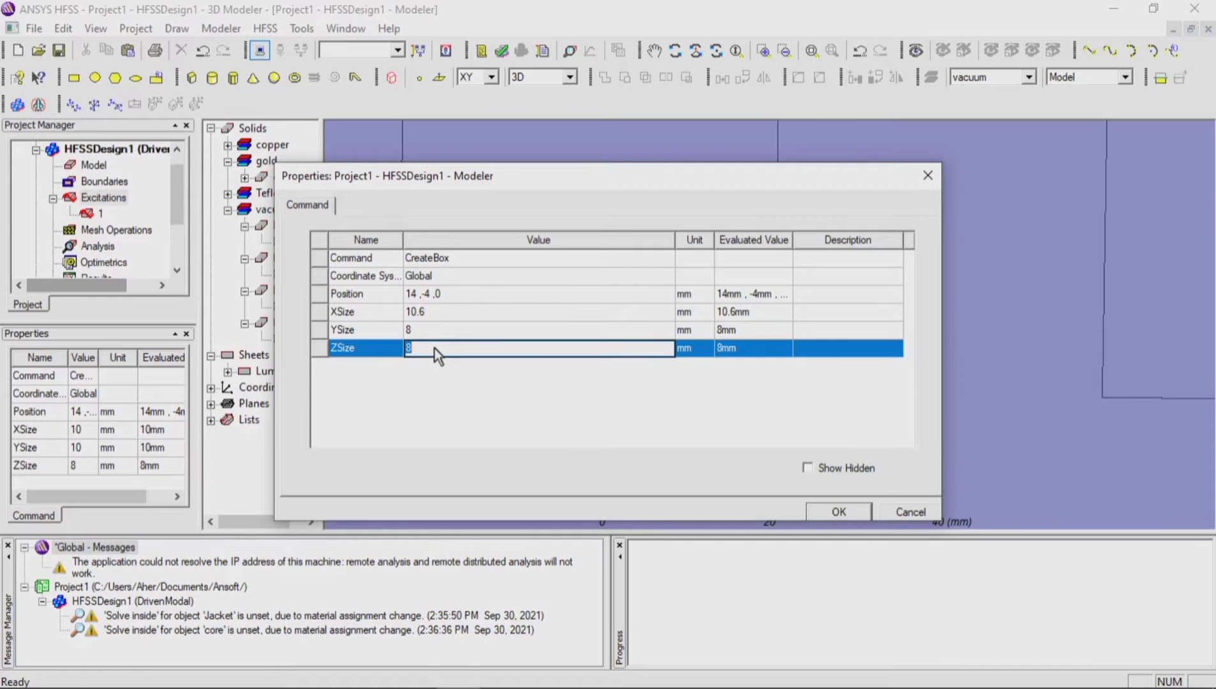
{"action": "type", "text": "0.035"}
Step: Position the 10.6 by 8 mm box at 14.4, -3.9, 0.8 mm and apply its properties
{"action": "left_click", "coordinate": [445, 297]}
{"action": "left_click", "coordinate": [446, 298]}
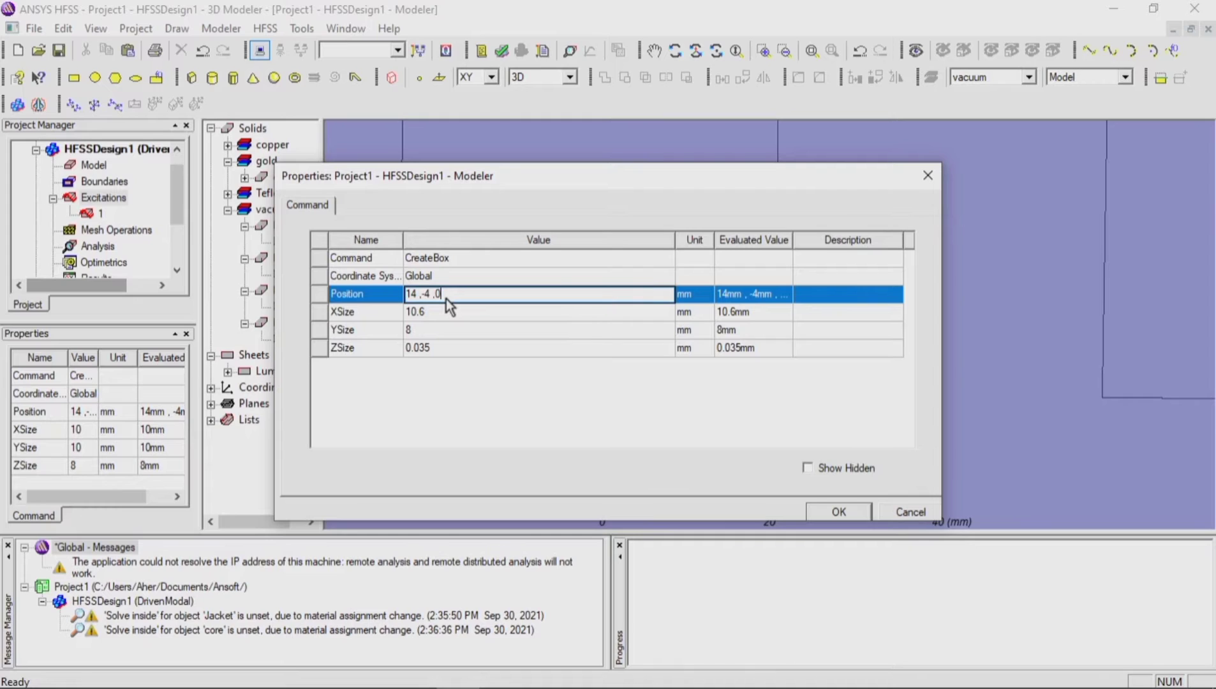
{"action": "type", "text": ".8"}
{"action": "left_click", "coordinate": [429, 293]}
{"action": "type", "text": "3.9"}
{"action": "left_click", "coordinate": [416, 293]}
{"action": "type", "text": ".4"}
{"action": "left_click", "coordinate": [833, 510]}
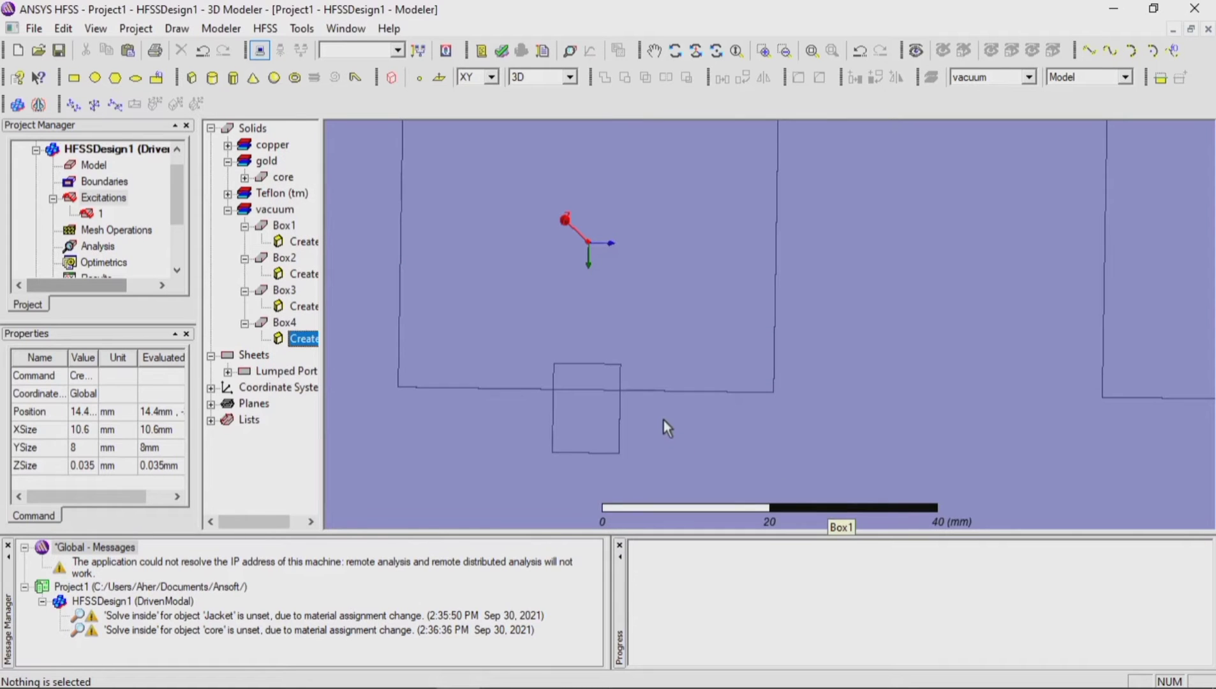
Step: Subtract Box4 from patch Box2, with Box2 as the blank part and Box4 as the tool part
{"action": "left_click", "coordinate": [618, 412]}
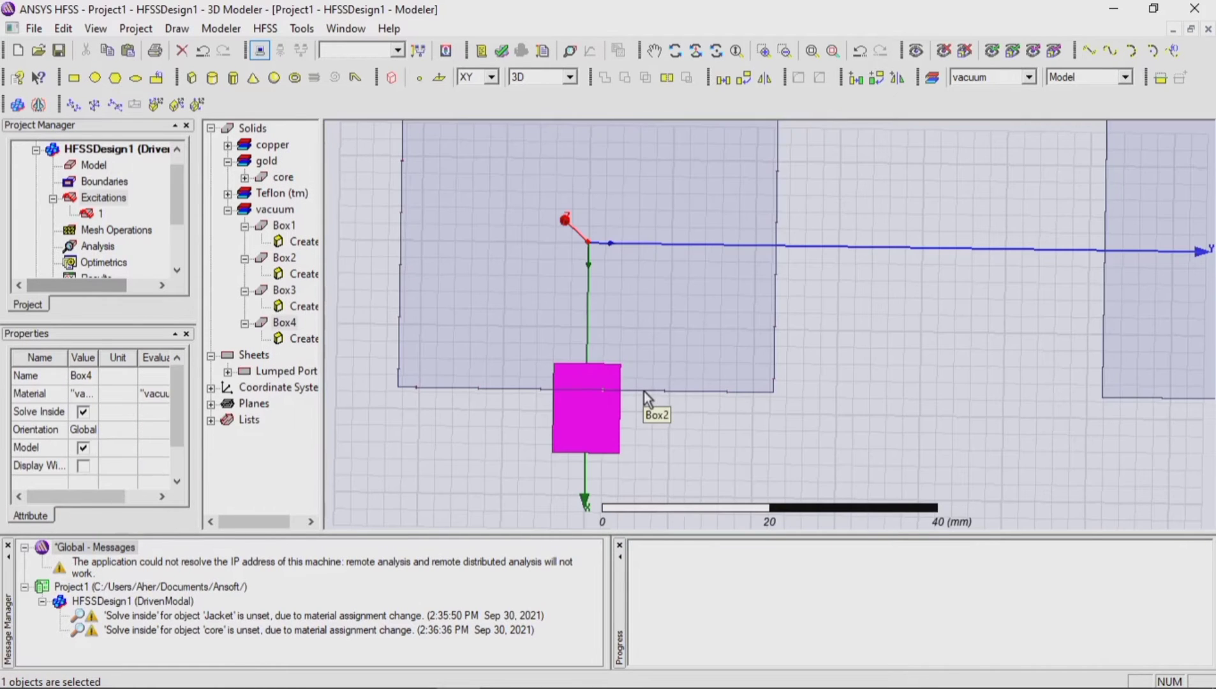
{"action": "left_click", "coordinate": [644, 391], "text": "ctrl"}
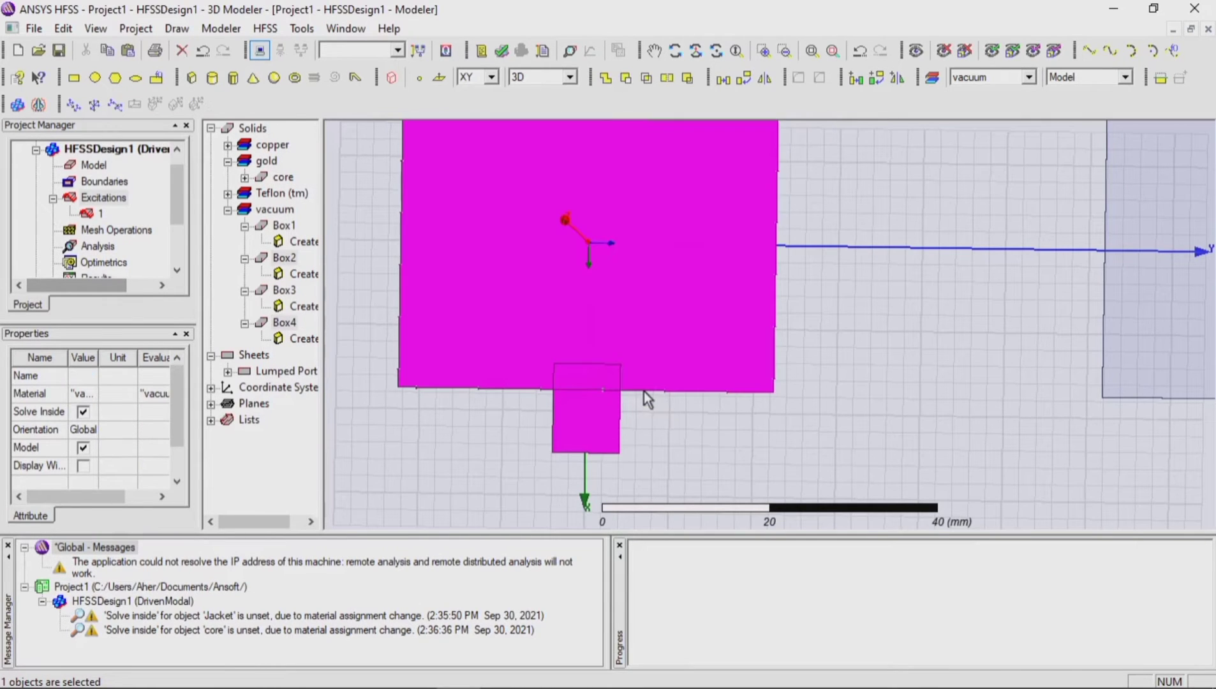
{"action": "left_click", "coordinate": [626, 79]}
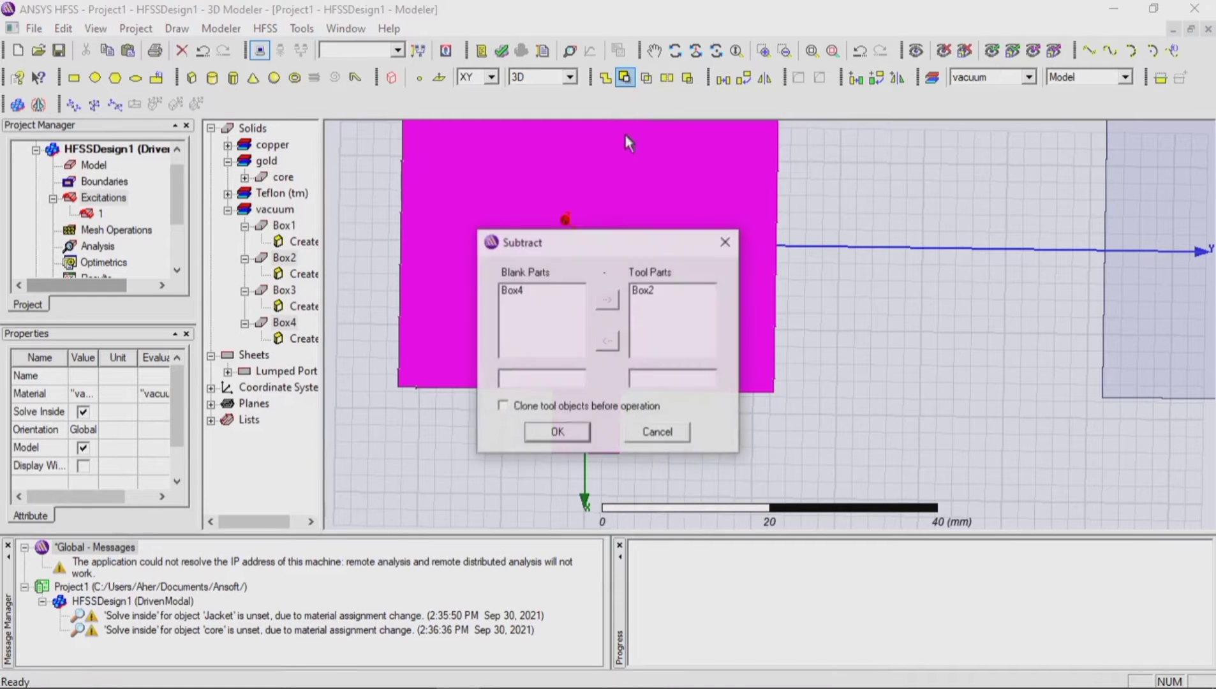
{"action": "left_click", "coordinate": [669, 289]}
{"action": "left_click", "coordinate": [550, 300]}
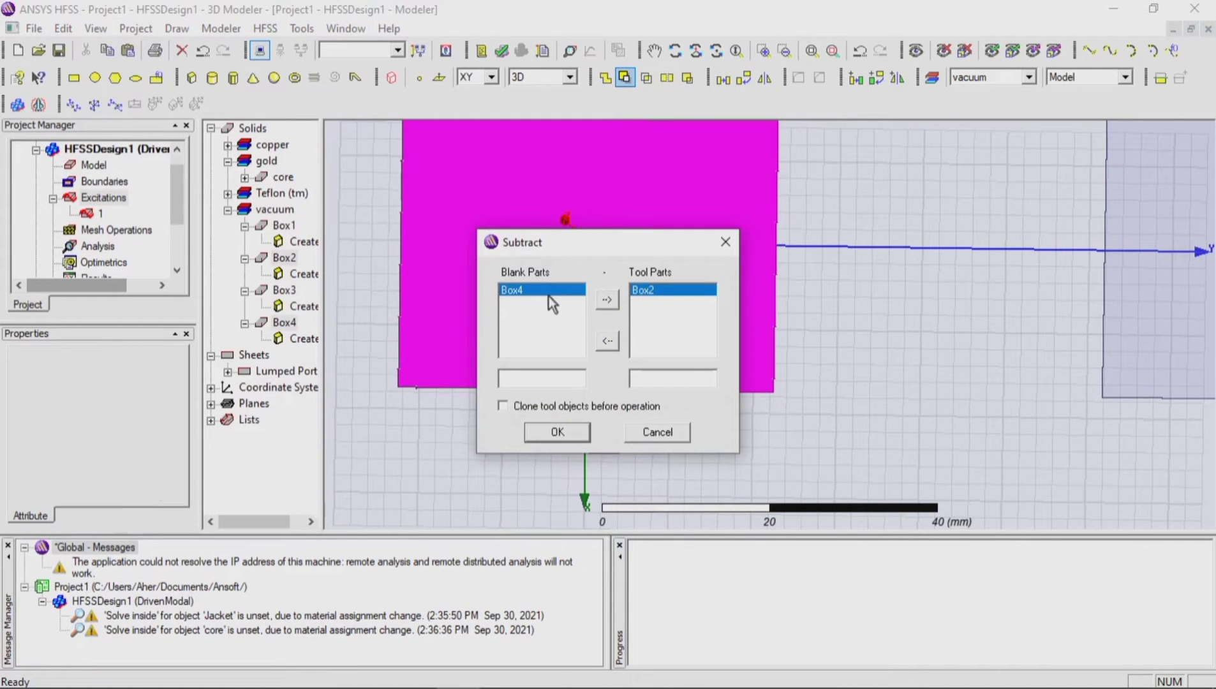
{"action": "left_click", "coordinate": [607, 341]}
{"action": "left_click", "coordinate": [607, 299]}
{"action": "left_click", "coordinate": [588, 432]}
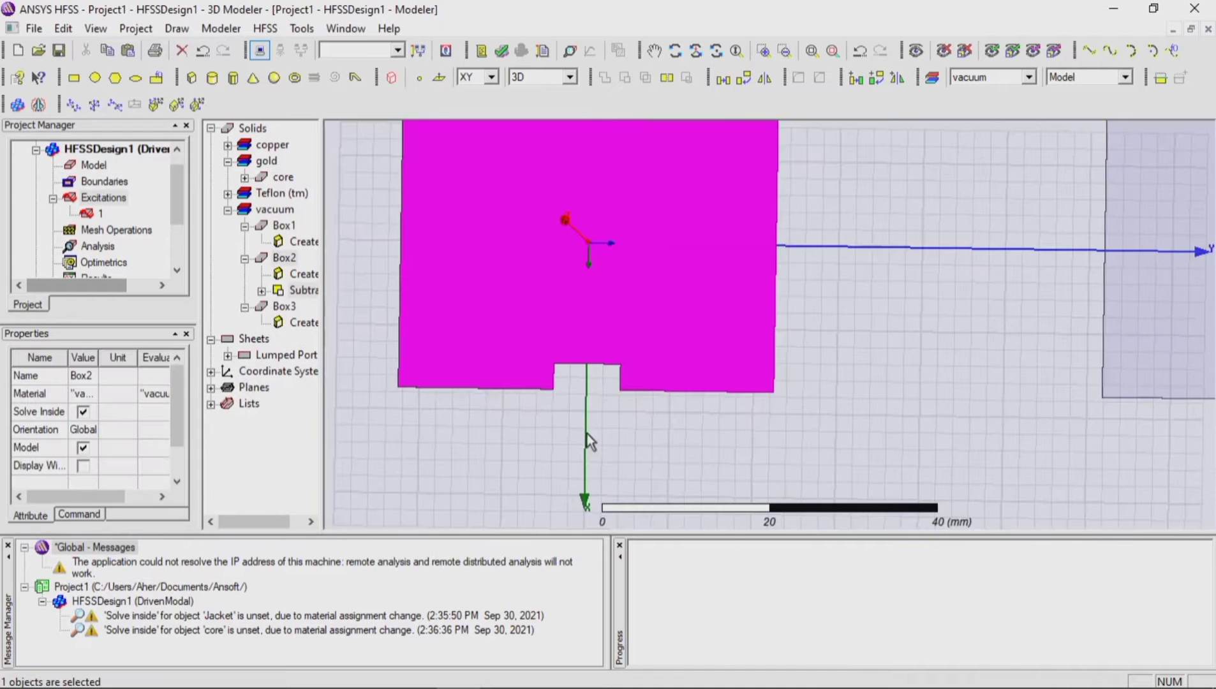
{"action": "left_click", "coordinate": [500, 514]}
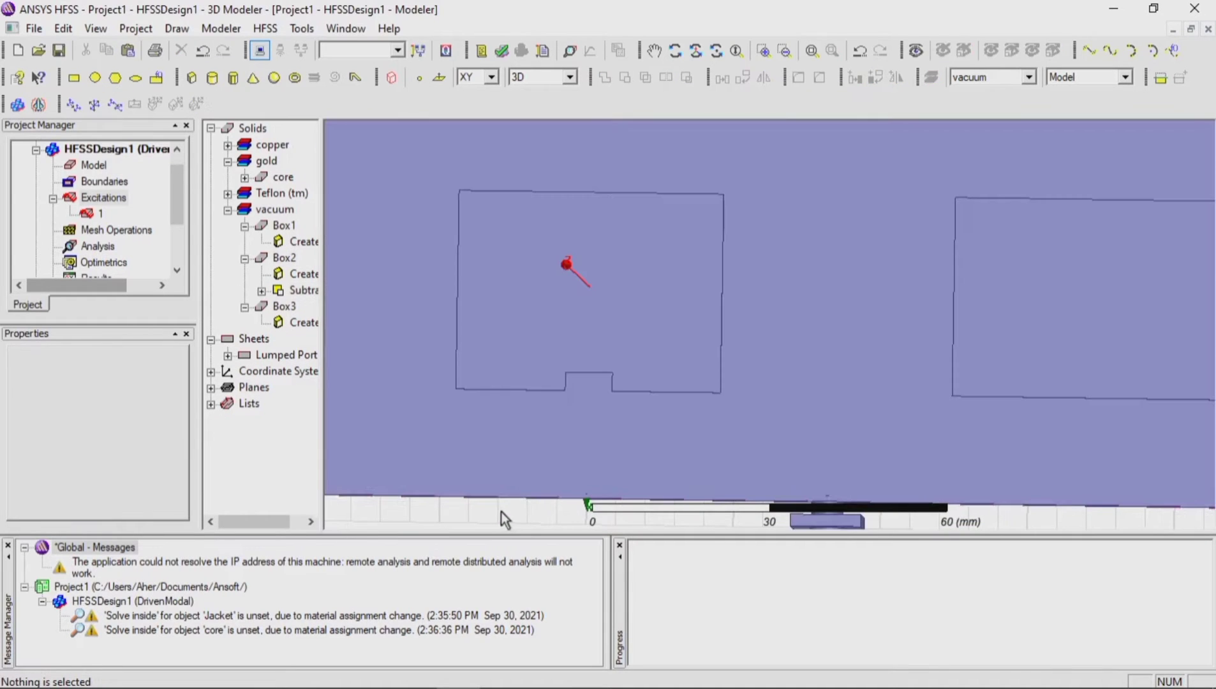
Step: Draw a narrow box from the notch's inner edge at 14.4, -1.9, 0.835 mm, about 11.6 by 3.9 mm with height -0.835 mm
{"action": "scroll", "coordinate": [597, 389], "scroll_direction": "up", "scroll_amount": 3}
{"action": "scroll", "coordinate": [596, 384], "scroll_direction": "up", "scroll_amount": 1}
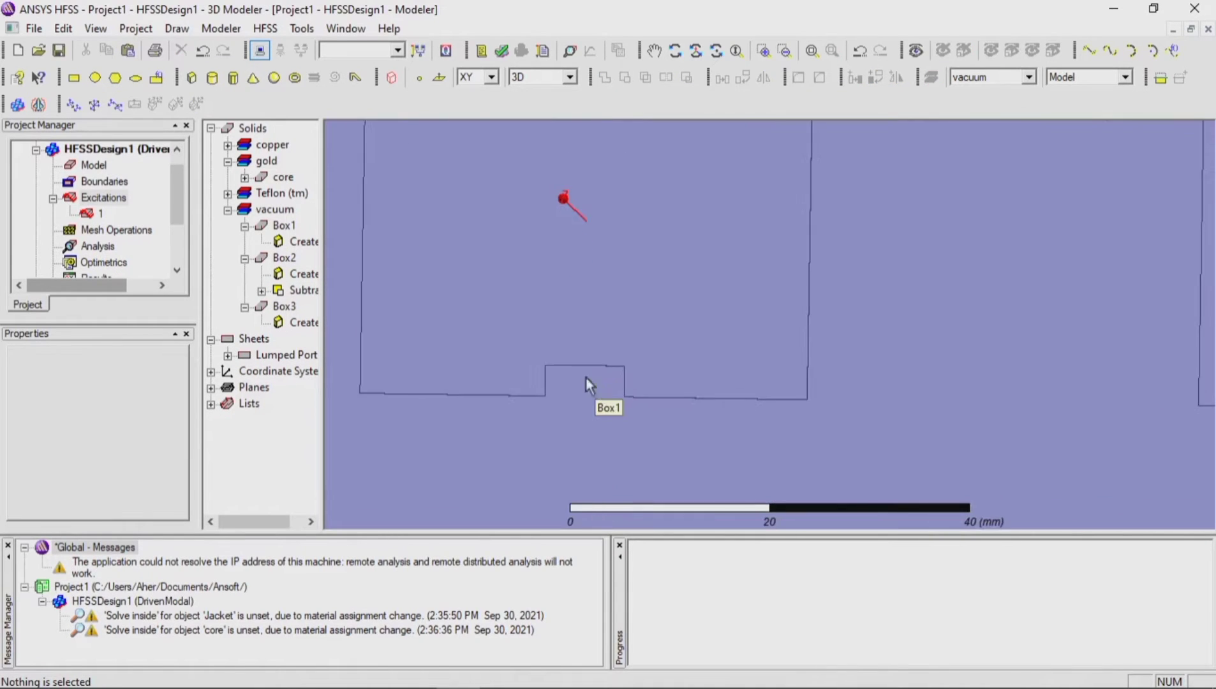
{"action": "left_click", "coordinate": [191, 78]}
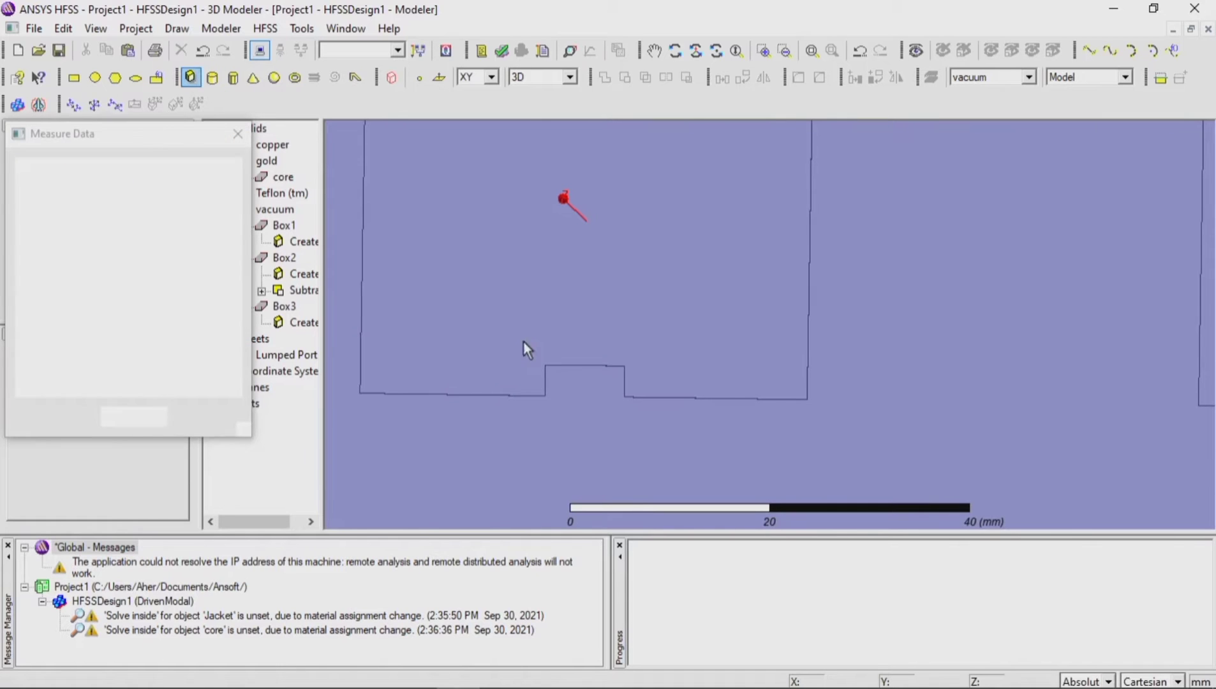
{"action": "left_click", "coordinate": [567, 365]}
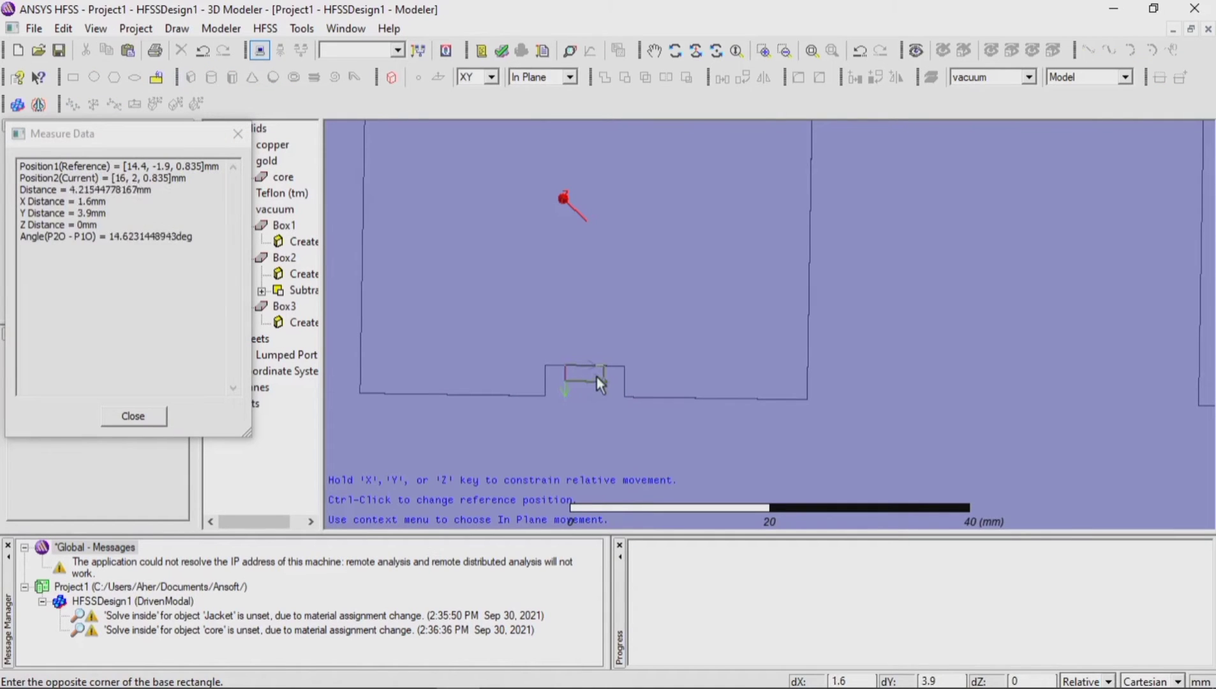
{"action": "left_click", "coordinate": [604, 492]}
{"action": "left_click", "coordinate": [603, 453]}
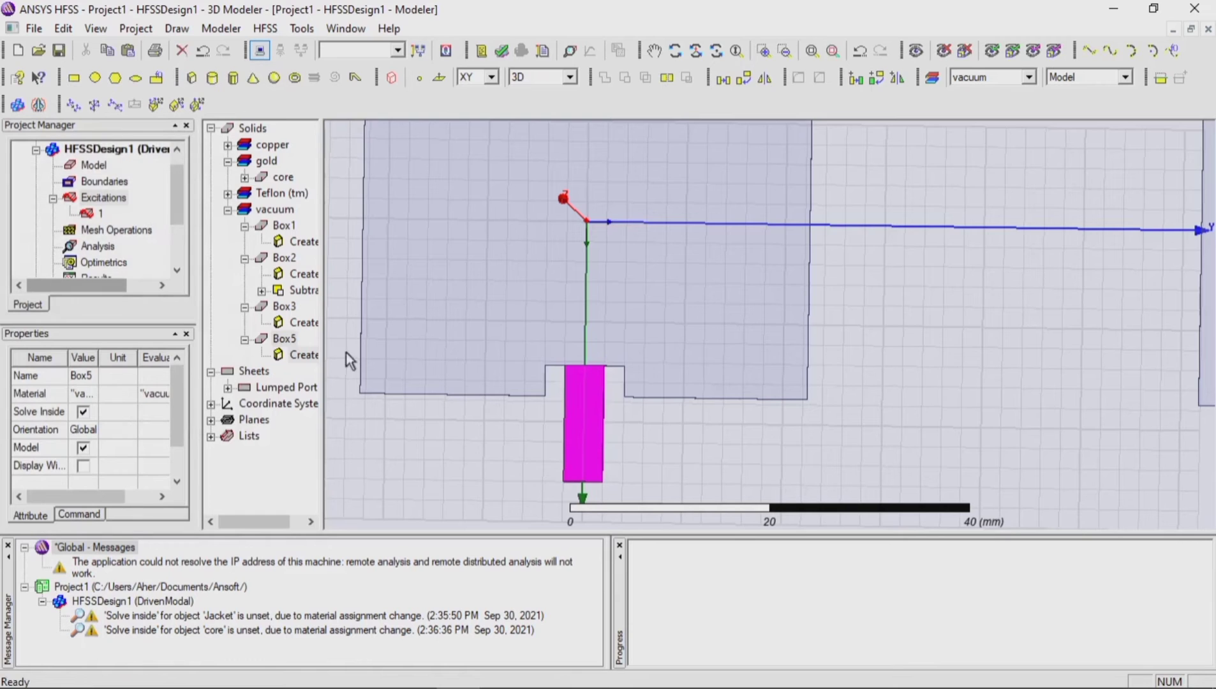
Step: Set the narrow box's XSize to 10.6 mm, YSize to 4 mm and ZSize to 0.035 mm
{"action": "double_click", "coordinate": [294, 355]}
{"action": "left_click", "coordinate": [441, 313]}
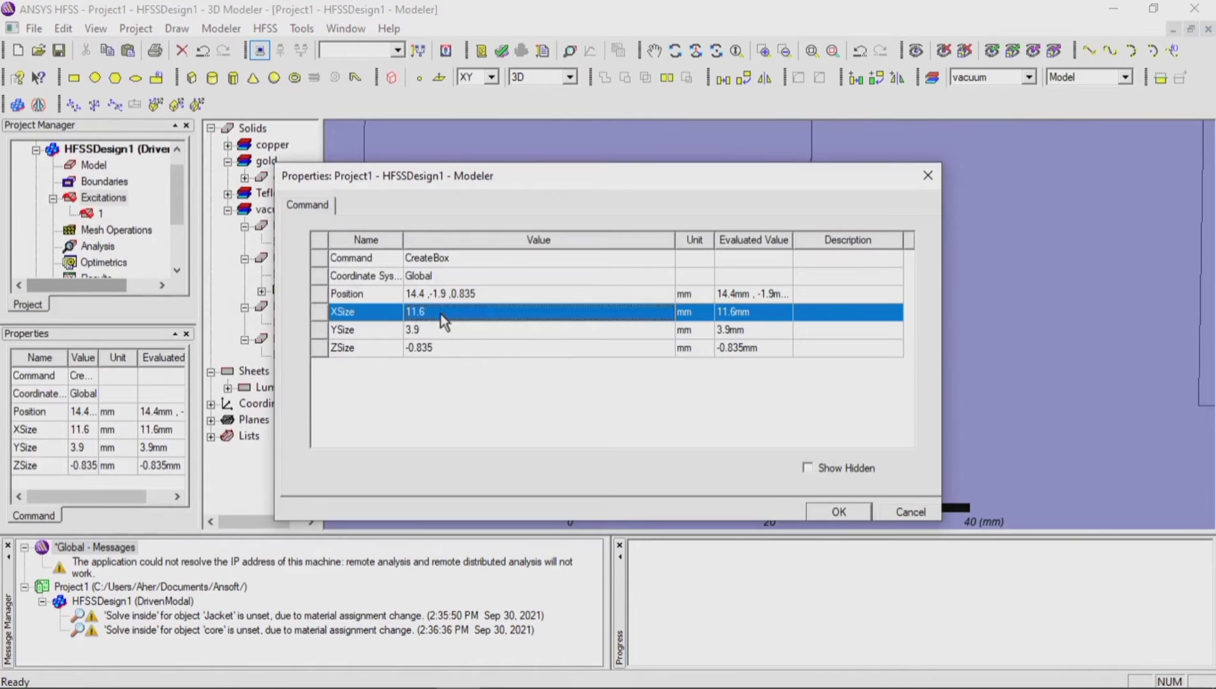
{"action": "double_click", "coordinate": [416, 313]}
{"action": "type", "text": "10.6"}
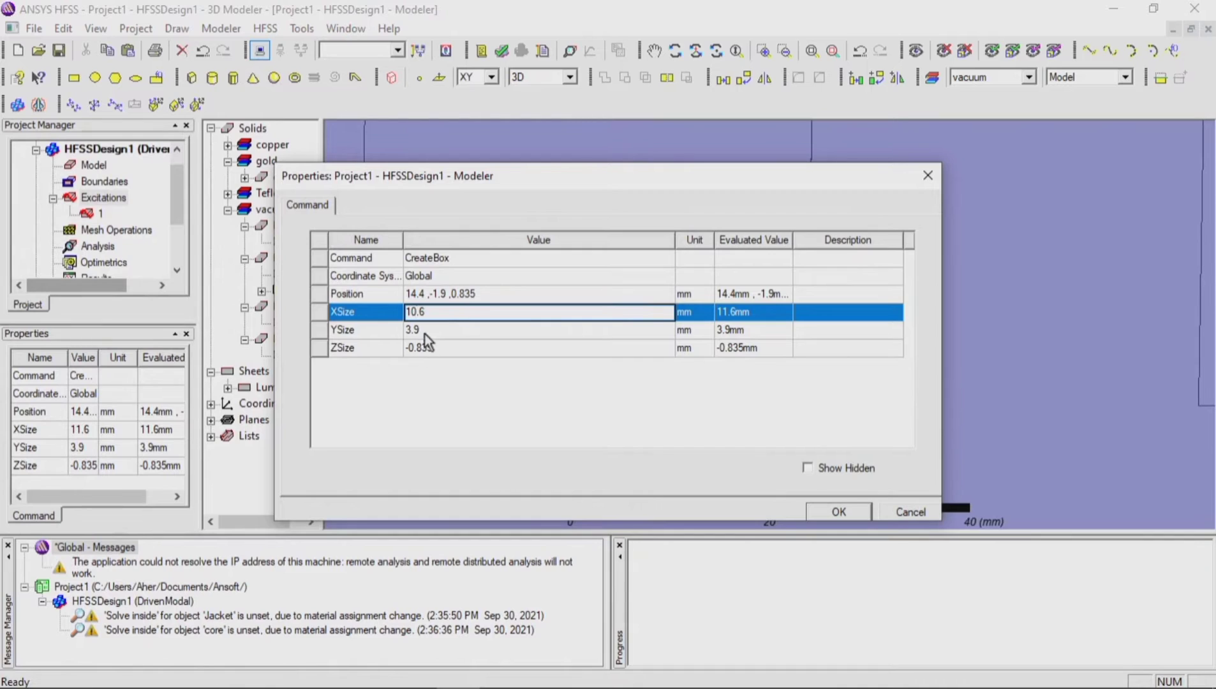
{"action": "left_click", "coordinate": [426, 330]}
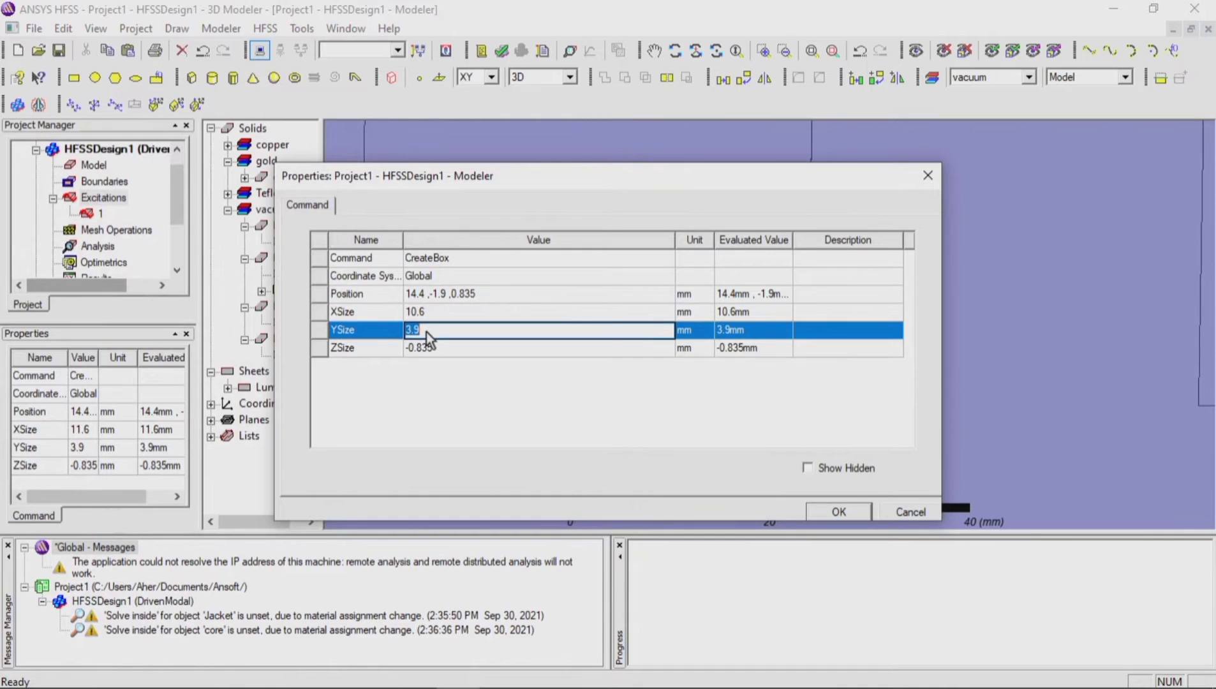
{"action": "type", "text": "4"}
{"action": "left_click", "coordinate": [440, 350]}
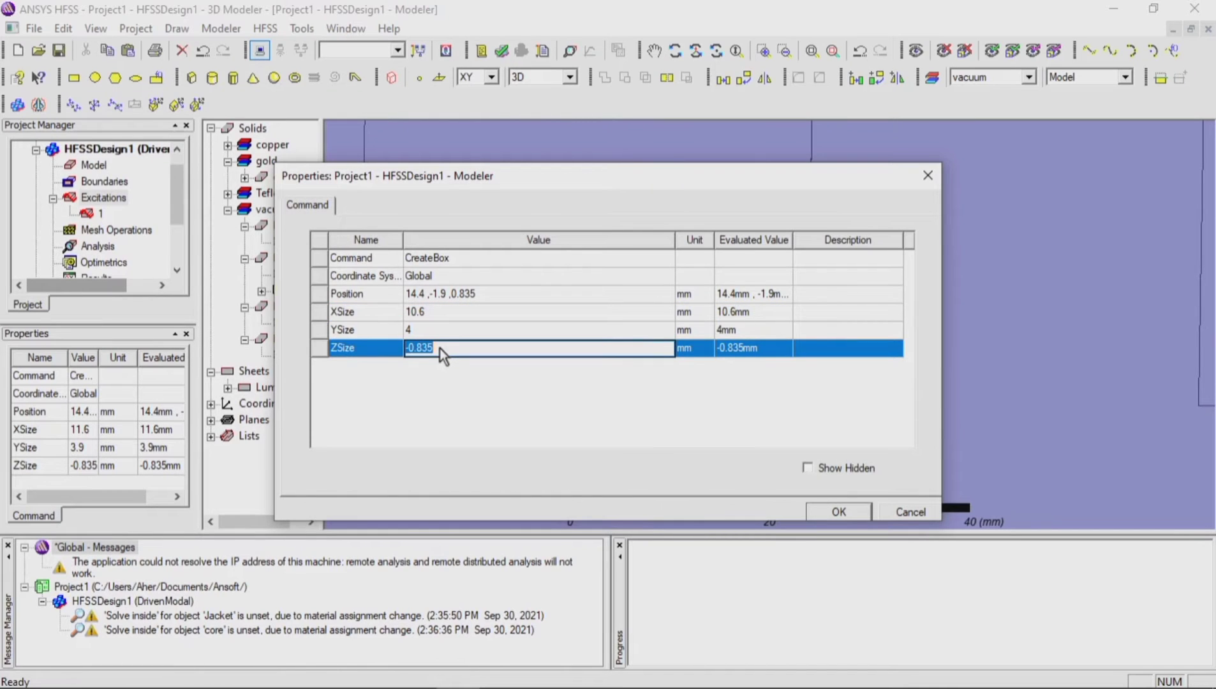
{"action": "left_click", "coordinate": [419, 347]}
Step: Position the narrow strip at Y -2 mm and Z 0.8 mm and apply its properties
{"action": "left_click", "coordinate": [489, 293]}
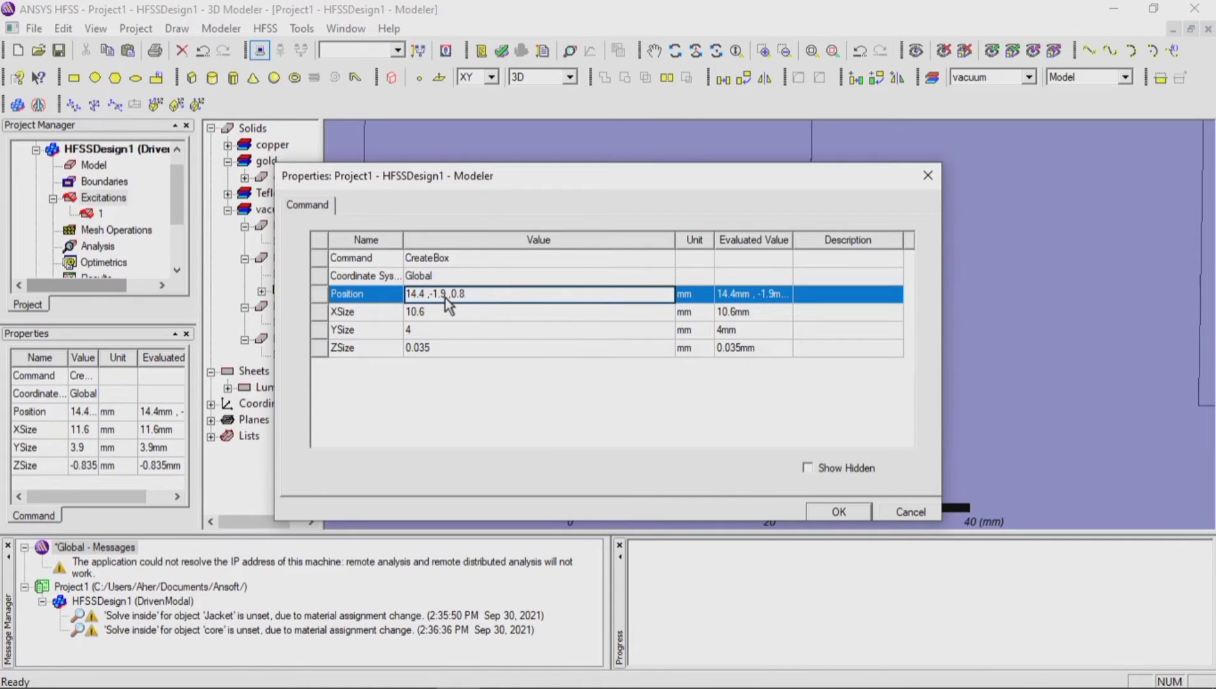
{"action": "key", "text": "Left"}
{"action": "key", "text": "Left"}
{"action": "key", "text": "Left"}
{"action": "key", "text": "Left"}
{"action": "key", "text": "BackSpace"}
{"action": "key", "text": "BackSpace"}
{"action": "key", "text": "BackSpace"}
{"action": "key", "text": "BackSpace"}
{"action": "key", "text": "BackSpace"}
{"action": "type", "text": "-2"}
{"action": "left_click", "coordinate": [827, 512]}
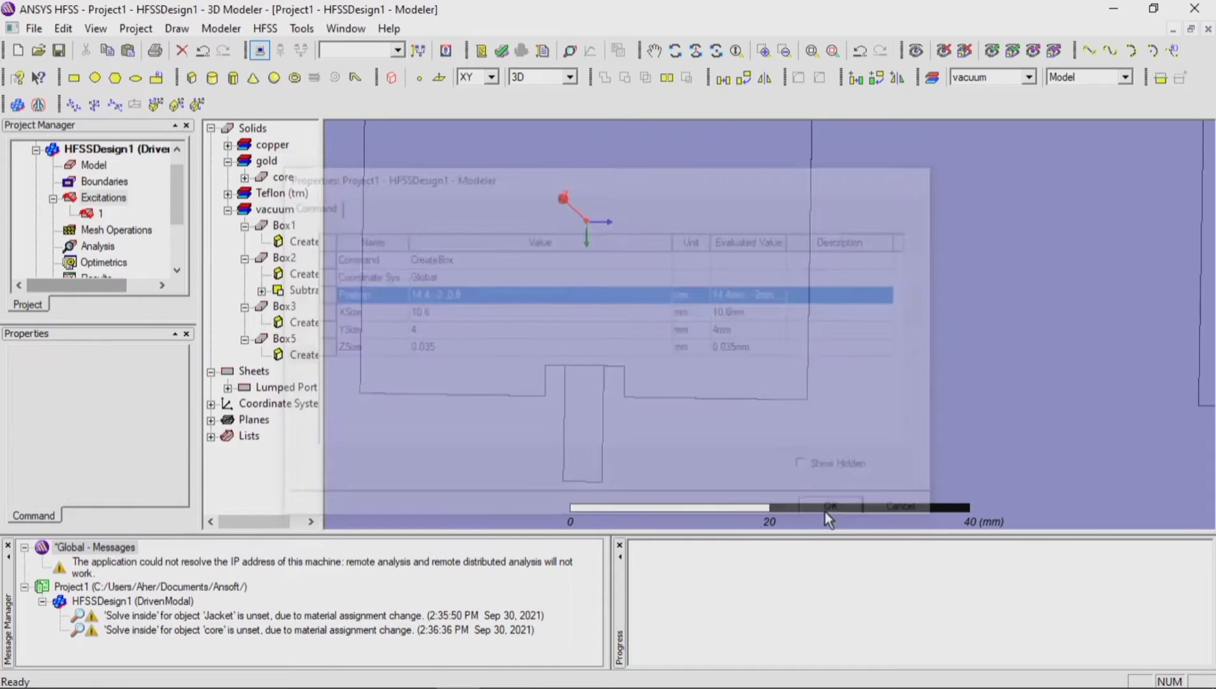
Step: Unite the narrow feed strip with the first notched patch into one solid
{"action": "left_click", "coordinate": [604, 409]}
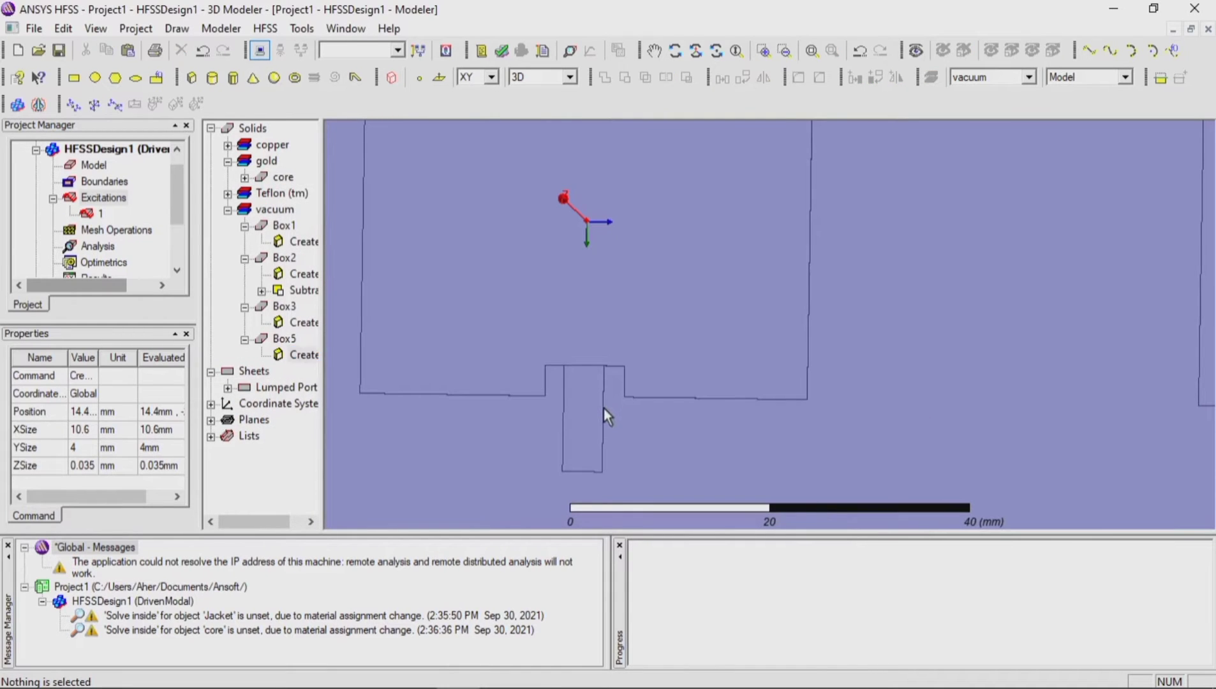
{"action": "left_click", "coordinate": [636, 394], "text": "ctrl"}
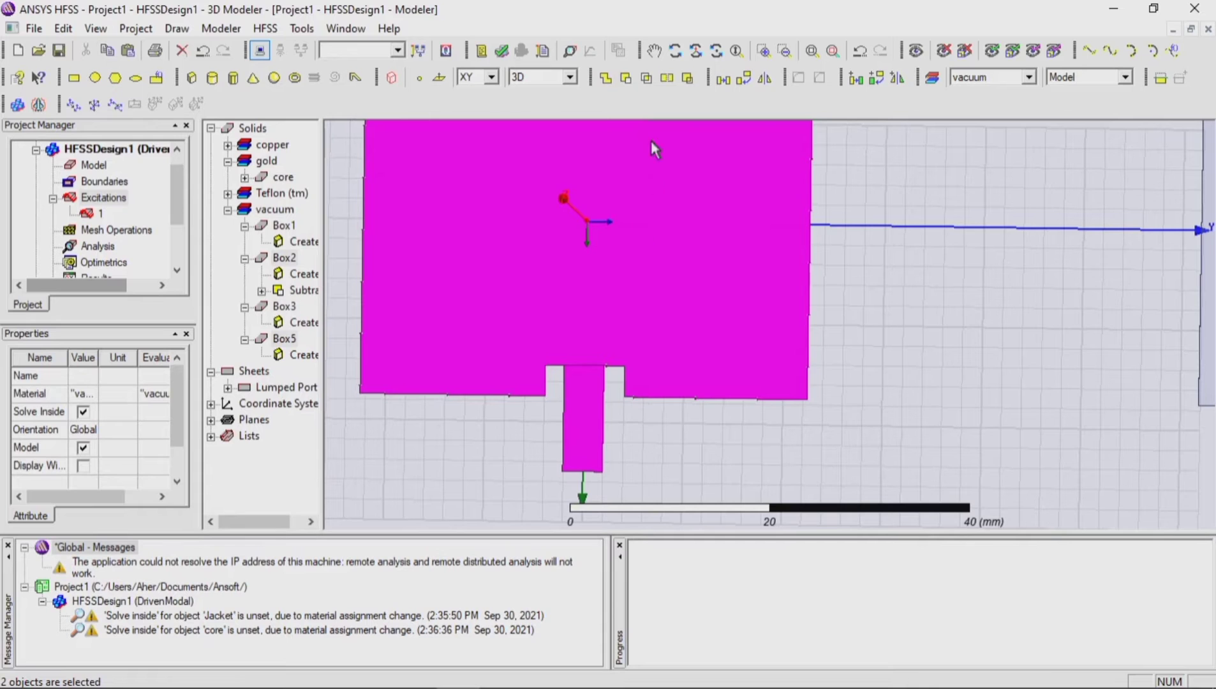
{"action": "left_click", "coordinate": [604, 79]}
{"action": "scroll", "coordinate": [400, 274], "scroll_direction": "down", "scroll_amount": 3}
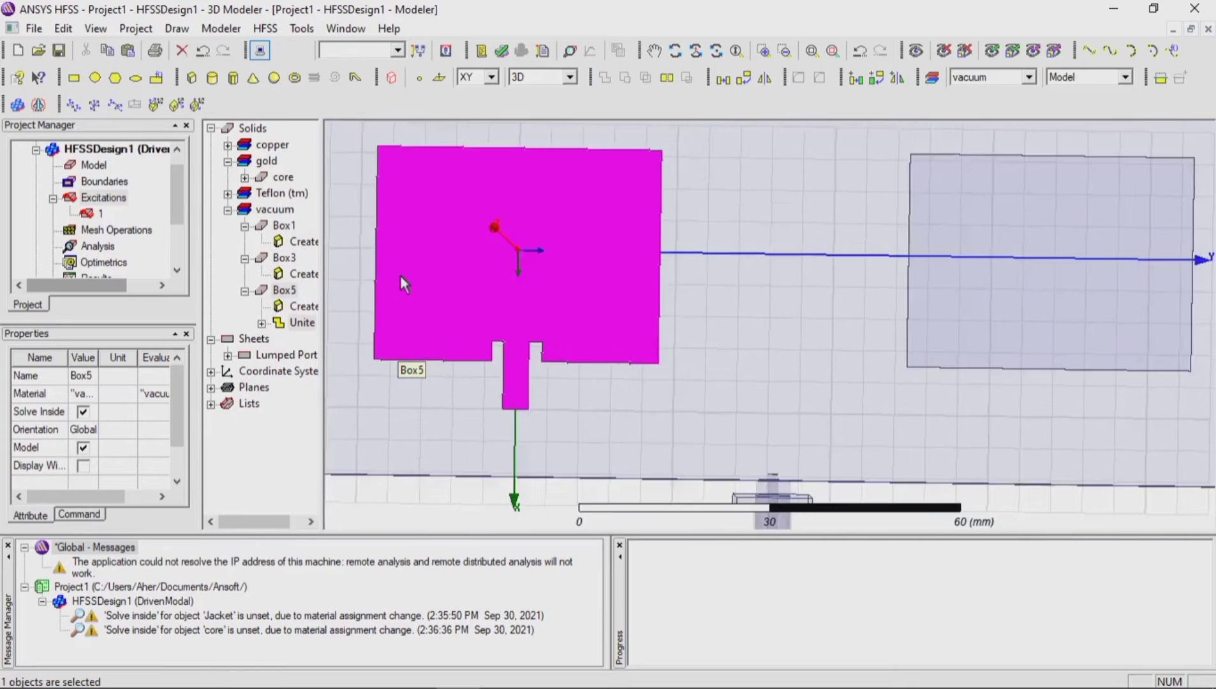
{"action": "scroll", "coordinate": [427, 278], "scroll_direction": "down", "scroll_amount": 3}
{"action": "left_click", "coordinate": [547, 473]}
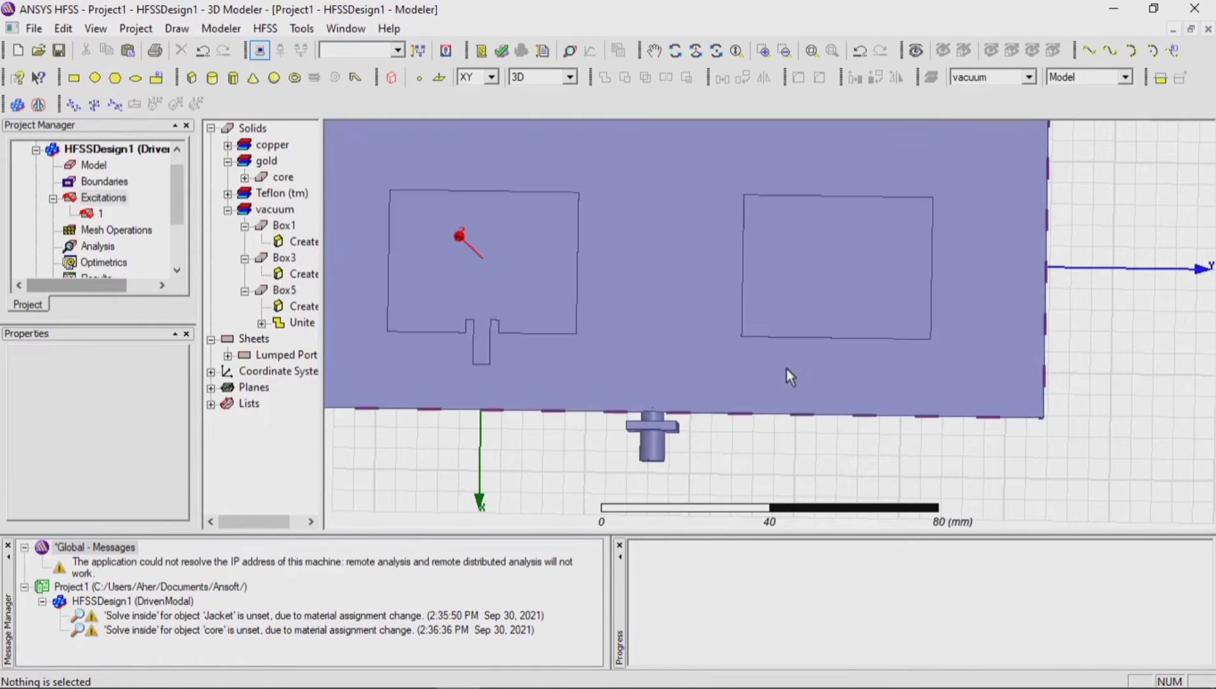
Step: Draw a box across the second patch's lower edge from 14, 84, 0 mm, about 12 by 8 mm and 6 mm high
{"action": "scroll", "coordinate": [957, 331], "scroll_direction": "up", "scroll_amount": 4}
{"action": "scroll", "coordinate": [967, 357], "scroll_direction": "up", "scroll_amount": 4}
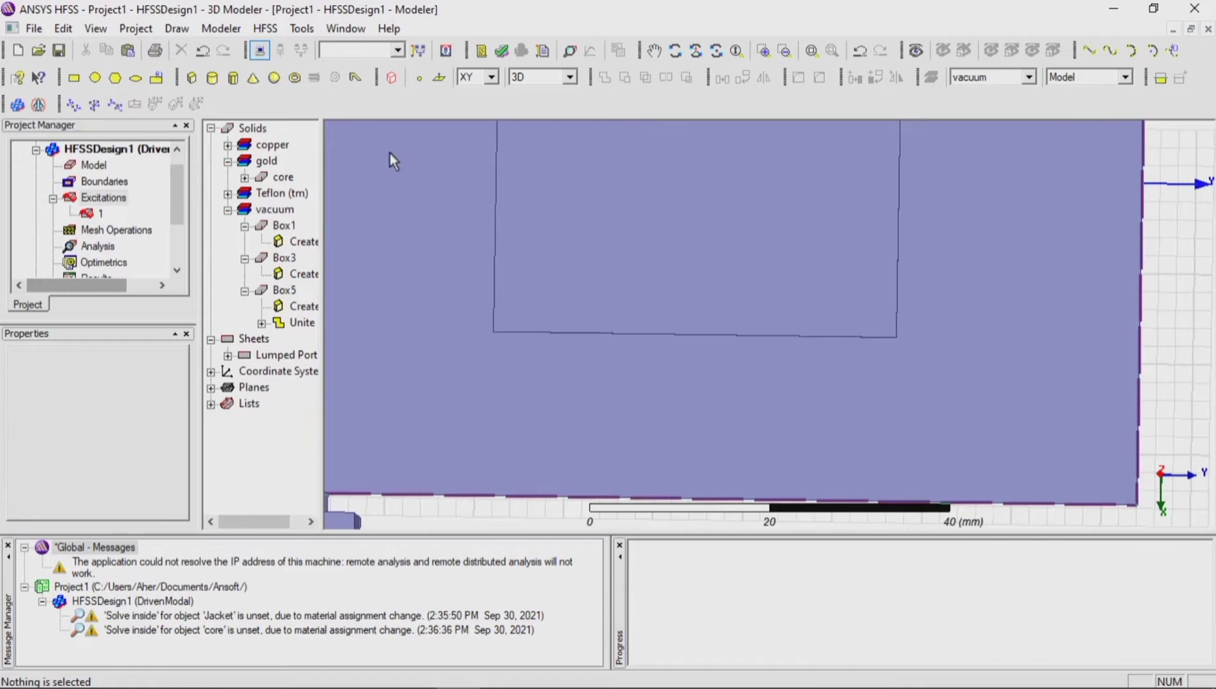
{"action": "left_click", "coordinate": [191, 78]}
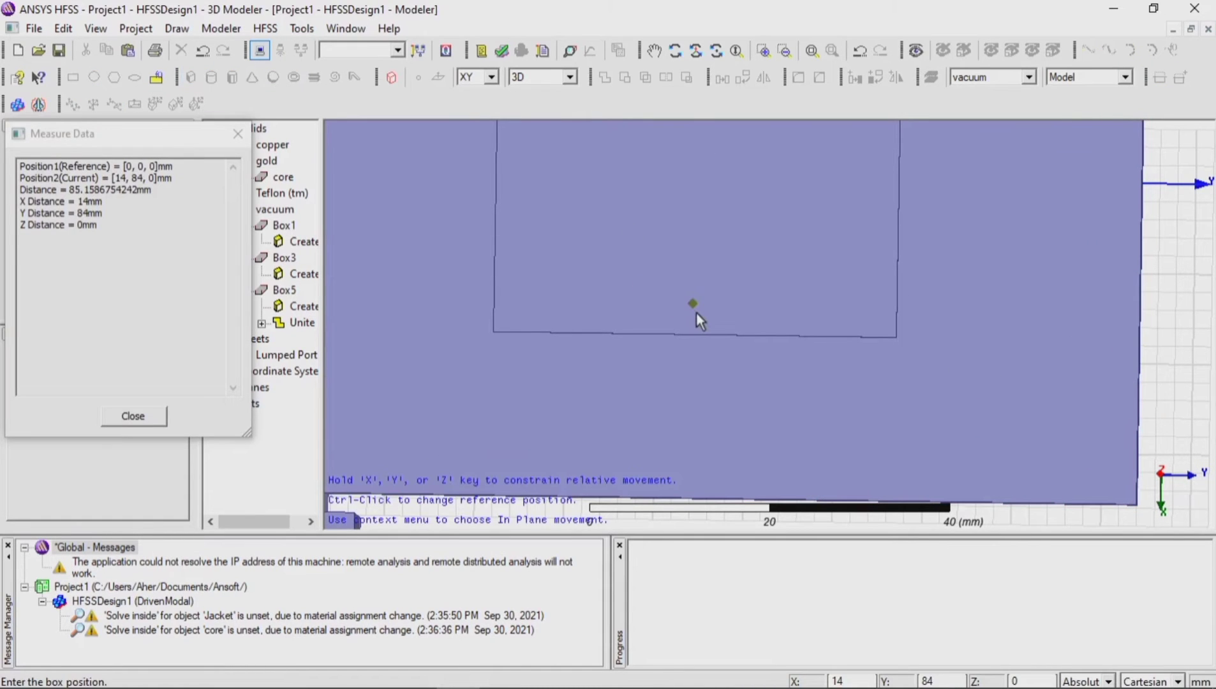
{"action": "left_click", "coordinate": [693, 305]}
{"action": "left_click", "coordinate": [763, 415]}
{"action": "left_click", "coordinate": [760, 399]}
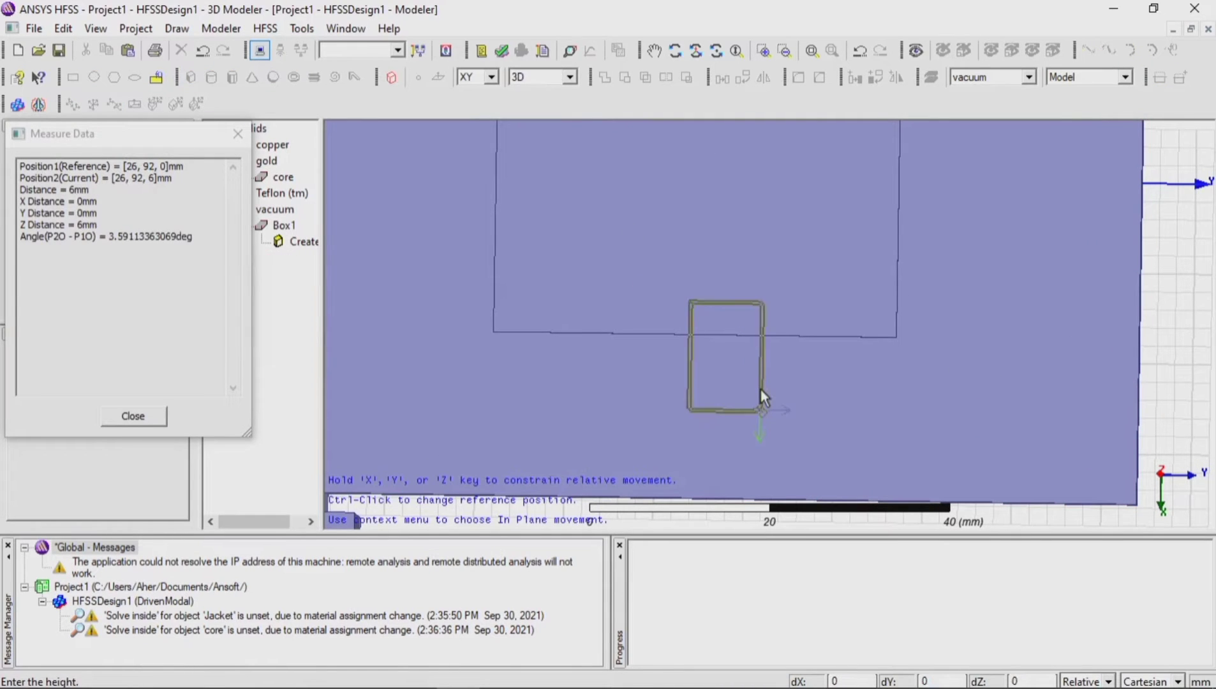
Step: Set the second patch's notch box to XSize 10.6 mm and ZSize 0.035 mm
{"action": "double_click", "coordinate": [311, 353]}
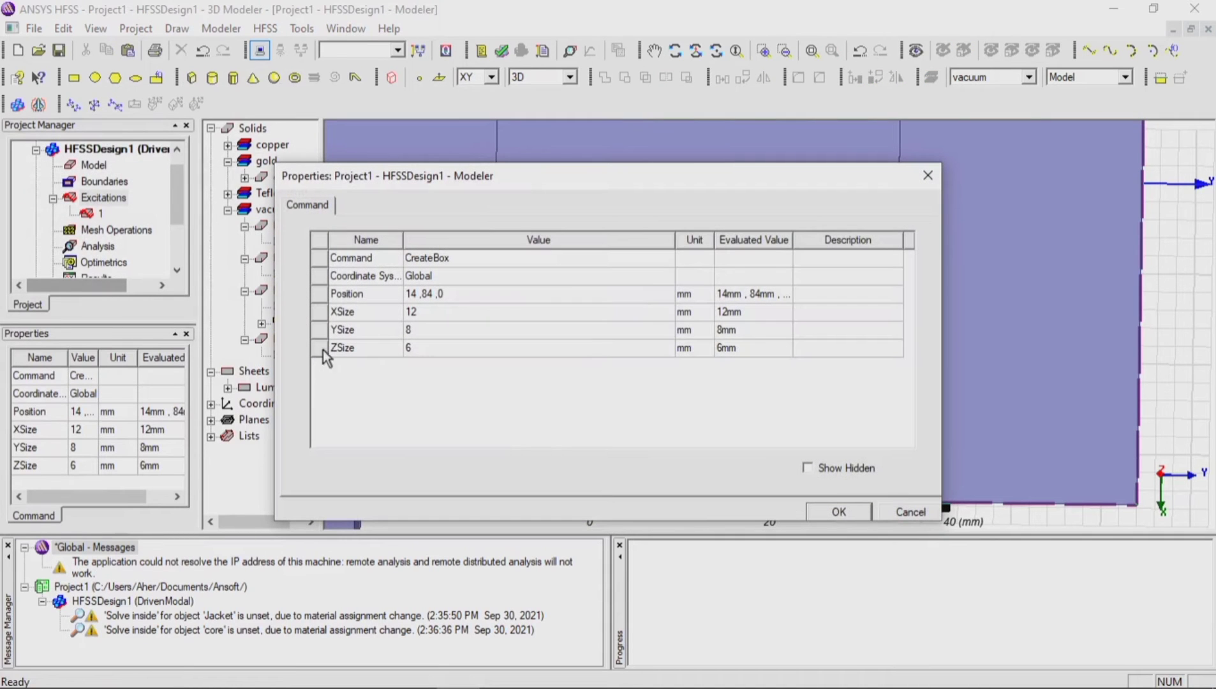
{"action": "left_click", "coordinate": [418, 318]}
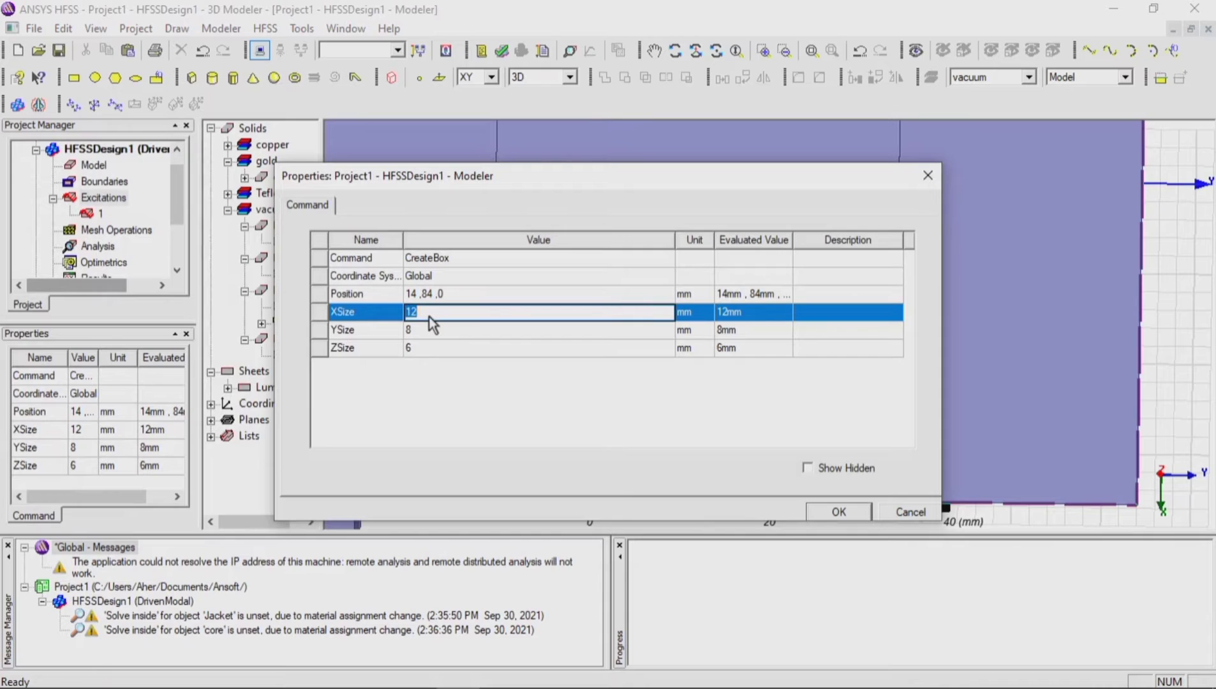
{"action": "type", "text": "10.6"}
{"action": "key", "text": "Tab"}
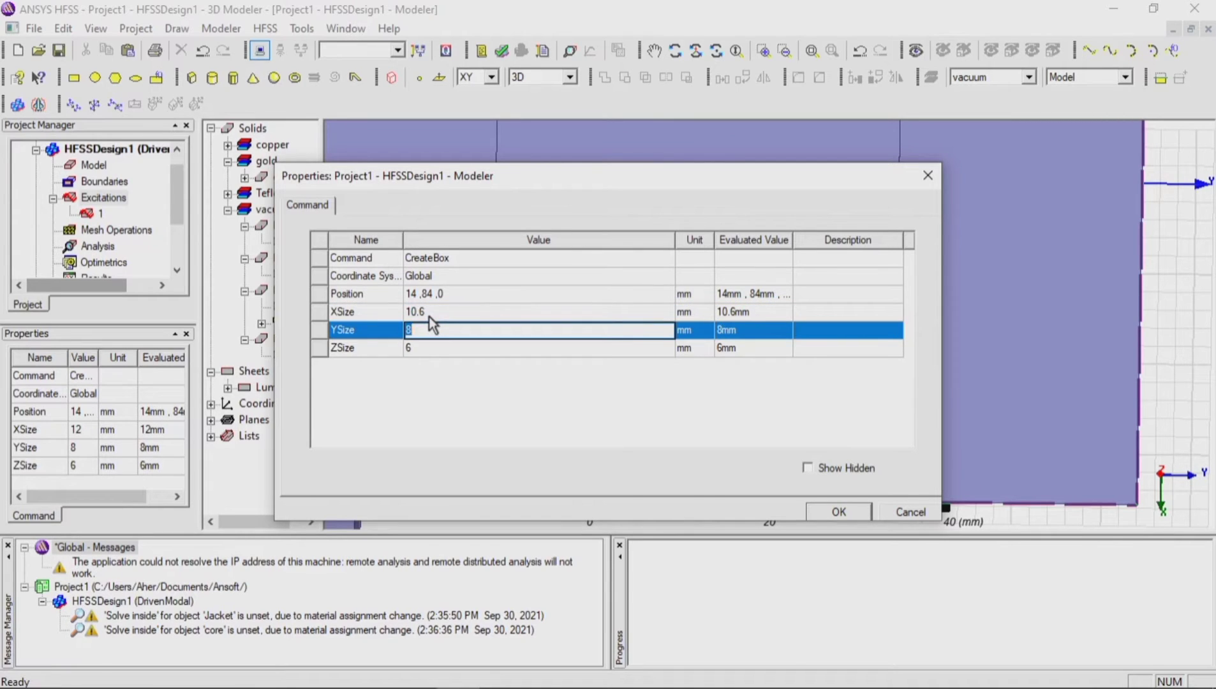
{"action": "key", "text": "Tab"}
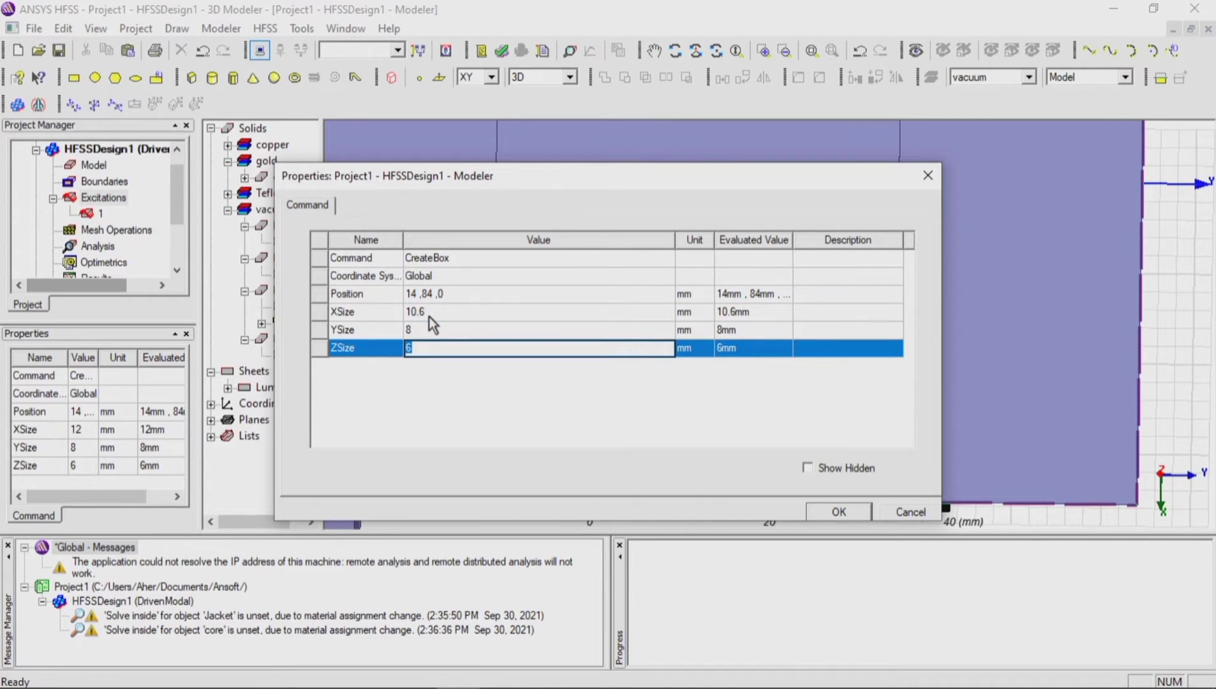
{"action": "type", "text": "0.035"}
Step: Position the notch box at 14.4, 80.4, 0.8 mm and apply its properties
{"action": "left_click", "coordinate": [451, 294]}
{"action": "left_click", "coordinate": [451, 294]}
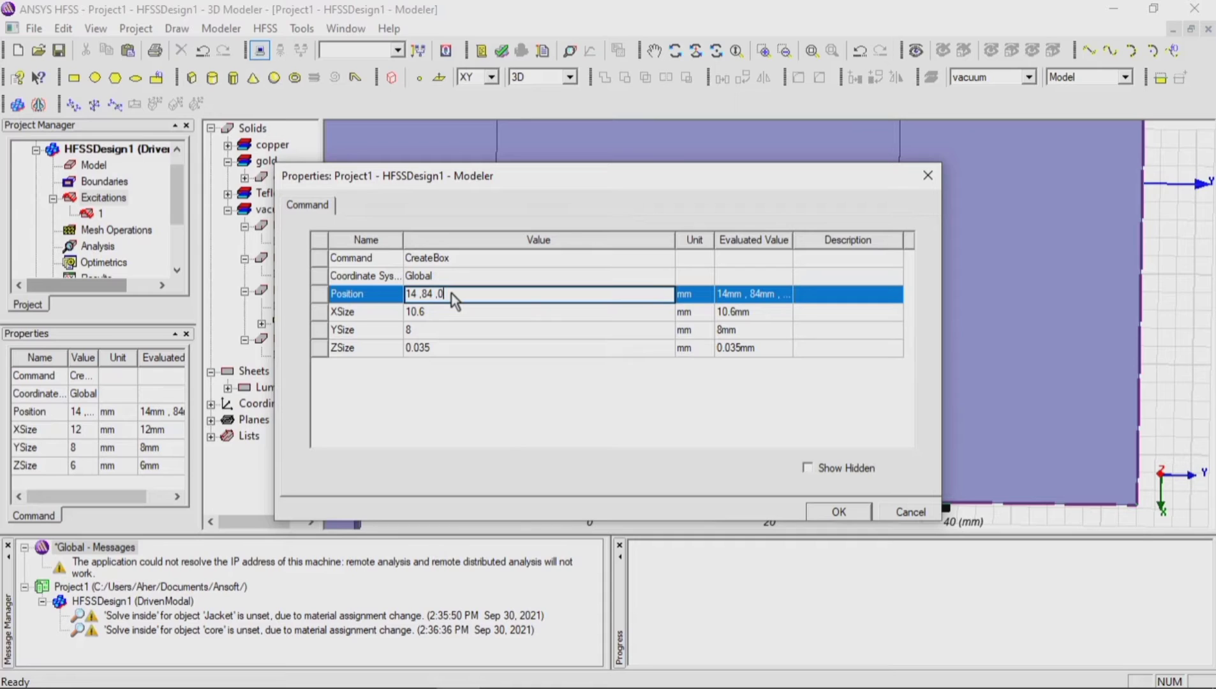
{"action": "type", "text": ".8"}
{"action": "key", "text": "Left"}
{"action": "key", "text": "Left"}
{"action": "key", "text": "Left"}
{"action": "key", "text": "Left"}
{"action": "key", "text": "Left"}
{"action": "key", "text": "BackSpace"}
{"action": "type", "text": "0.4"}
{"action": "key", "text": "Left"}
{"action": "key", "text": "Left"}
{"action": "key", "text": "Left"}
{"action": "key", "text": "Left"}
{"action": "key", "text": "Left"}
{"action": "type", "text": ".4"}
{"action": "left_click", "coordinate": [816, 512]}
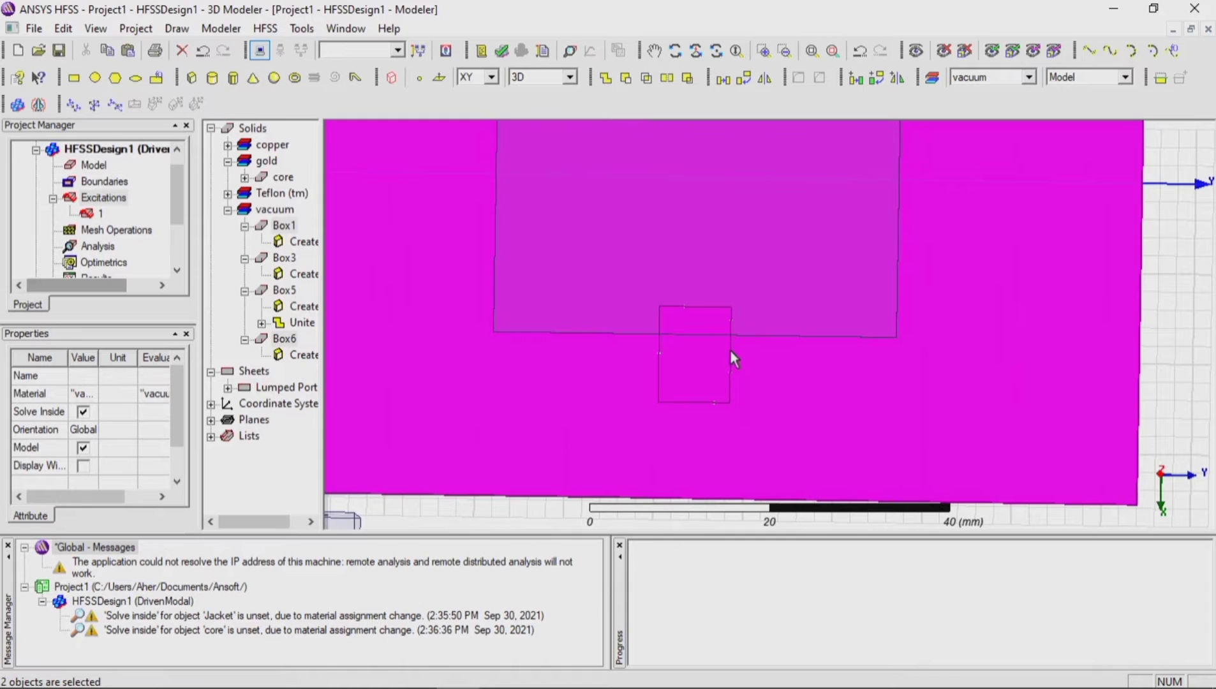
Step: Subtract Box6 from the second patch Box3, with Box3 as the blank part and Box6 as the tool part
{"action": "left_click", "coordinate": [1195, 273]}
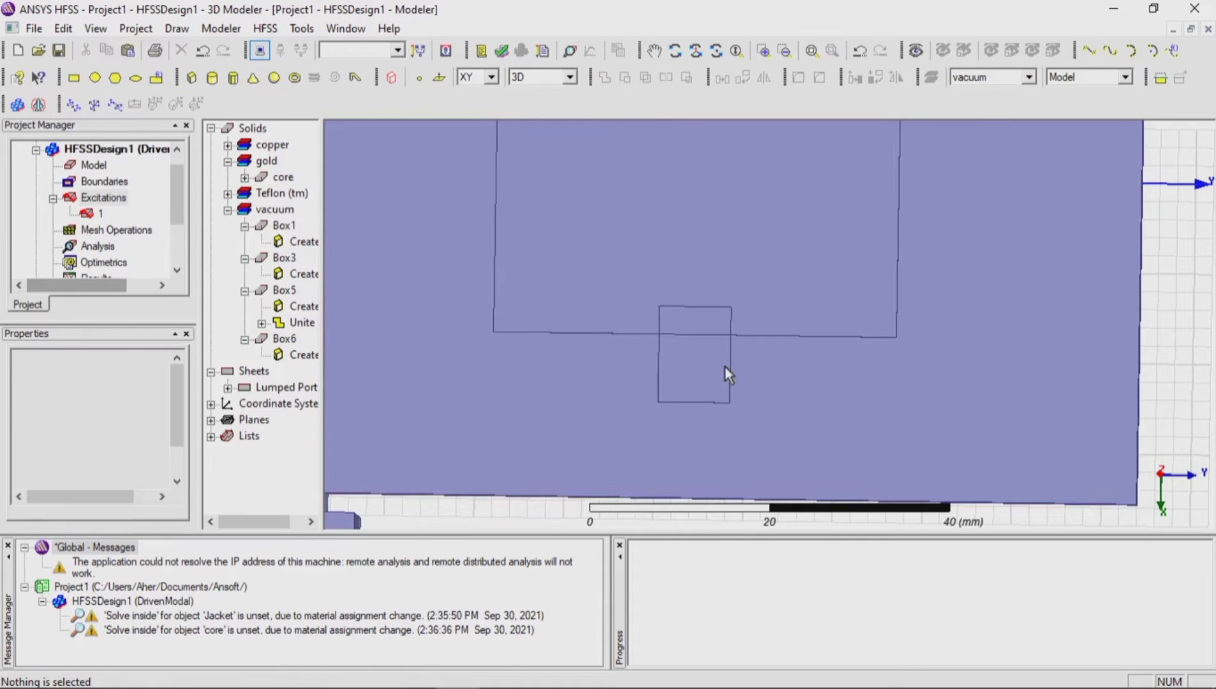
{"action": "left_click", "coordinate": [725, 366]}
{"action": "left_click", "coordinate": [754, 306], "text": "ctrl"}
{"action": "left_click", "coordinate": [624, 78]}
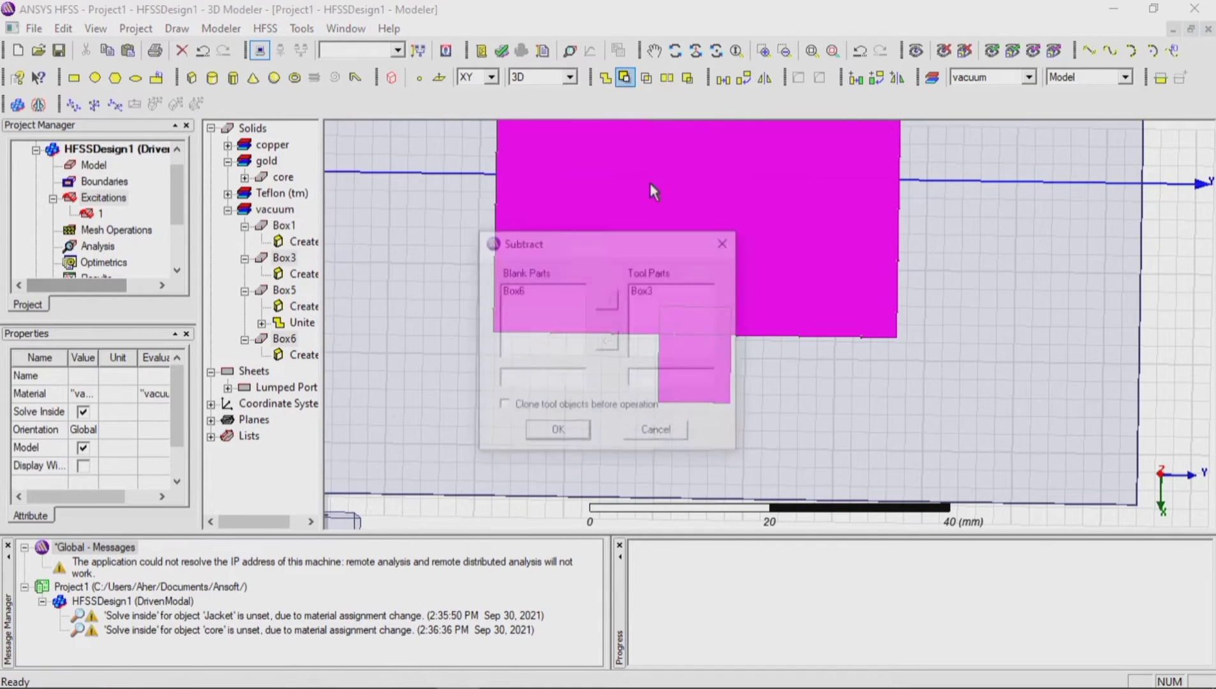
{"action": "left_click", "coordinate": [641, 291]}
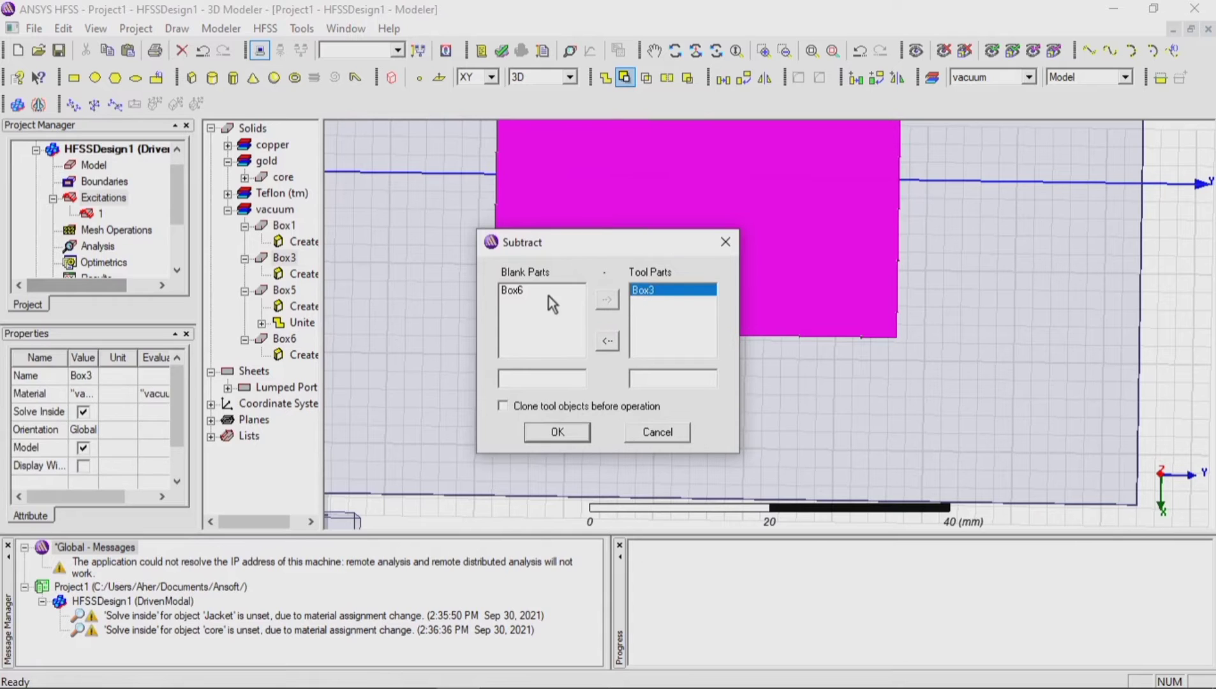
{"action": "left_click", "coordinate": [547, 291]}
{"action": "left_click", "coordinate": [607, 340]}
{"action": "left_click", "coordinate": [606, 300]}
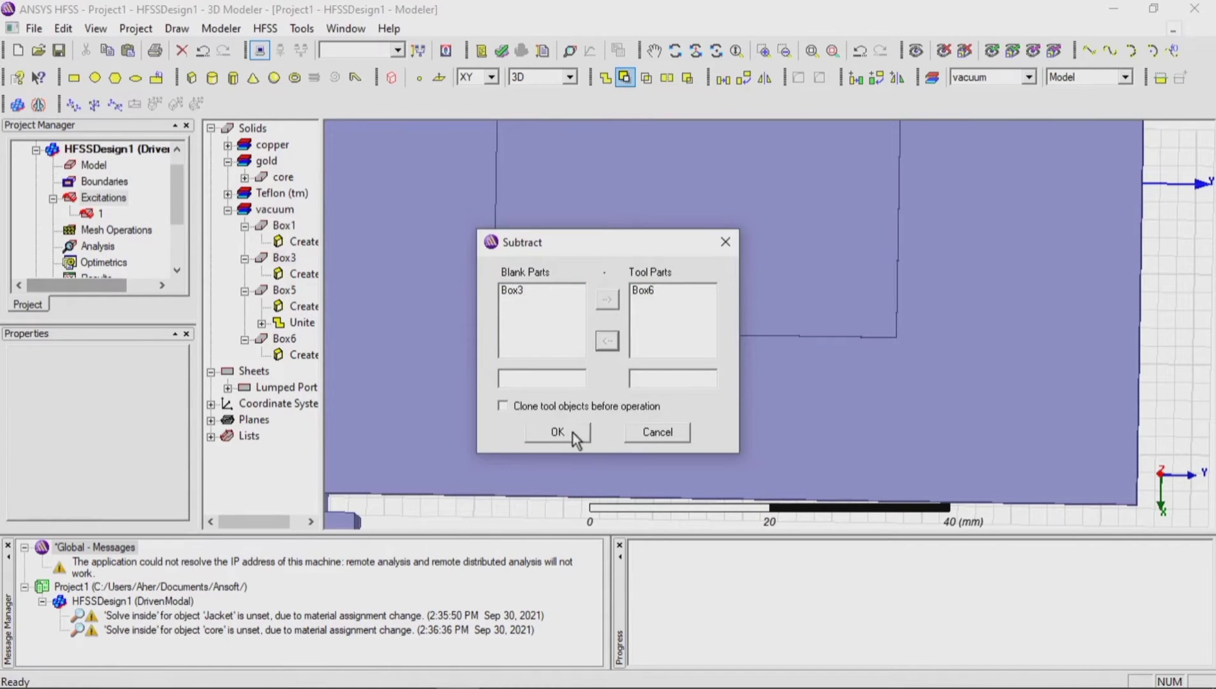
{"action": "left_click", "coordinate": [574, 432]}
{"action": "left_click", "coordinate": [1173, 265]}
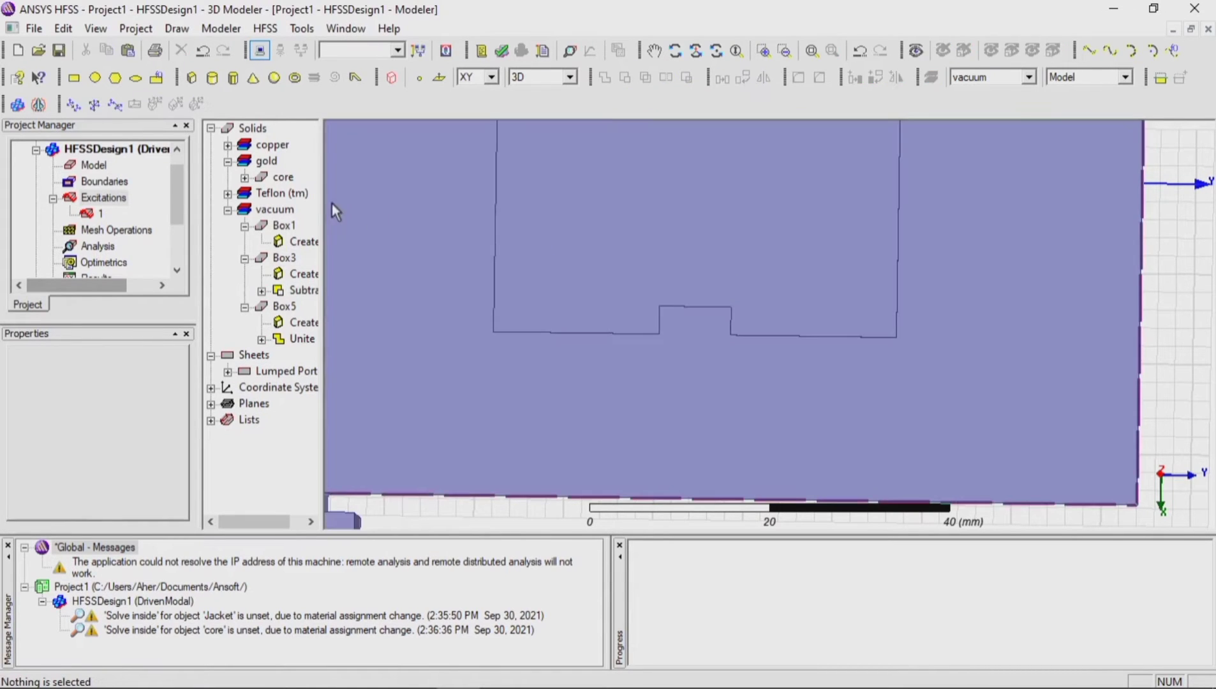
Step: Draw a narrow box from the second notch's inner edge at 14.4, 82.4, 0.835 mm, about 11.6 by 3.6 mm with height -6.835 mm
{"action": "left_click", "coordinate": [191, 78]}
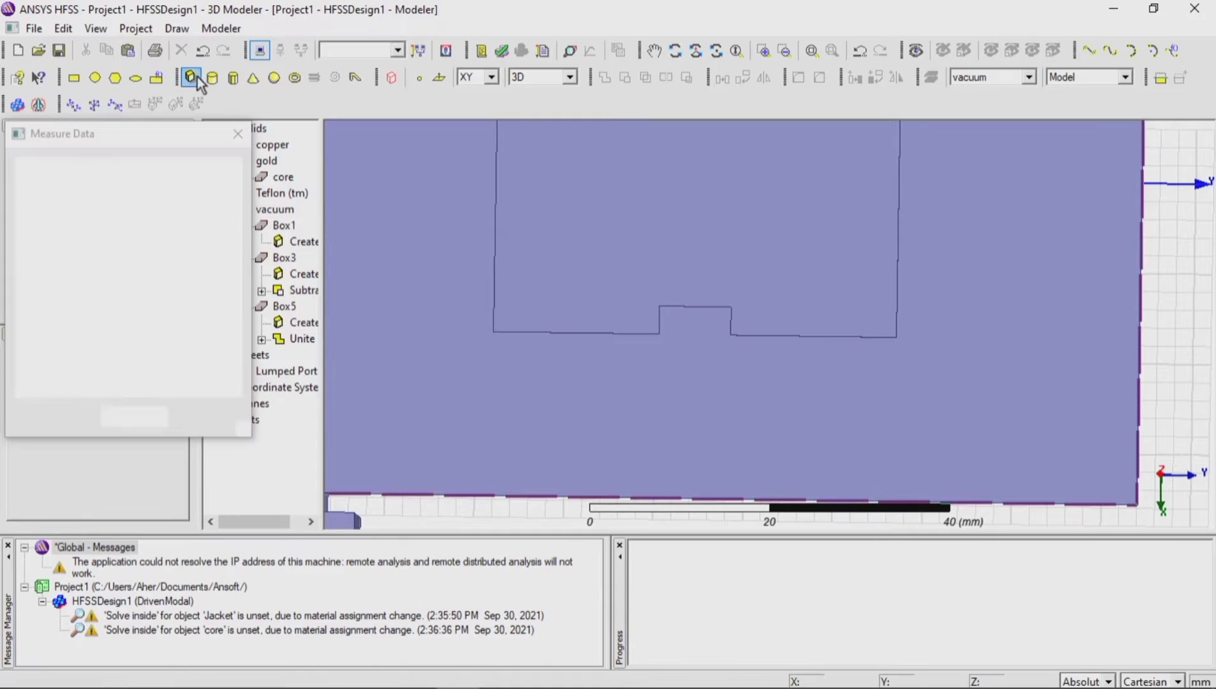
{"action": "left_click", "coordinate": [684, 314]}
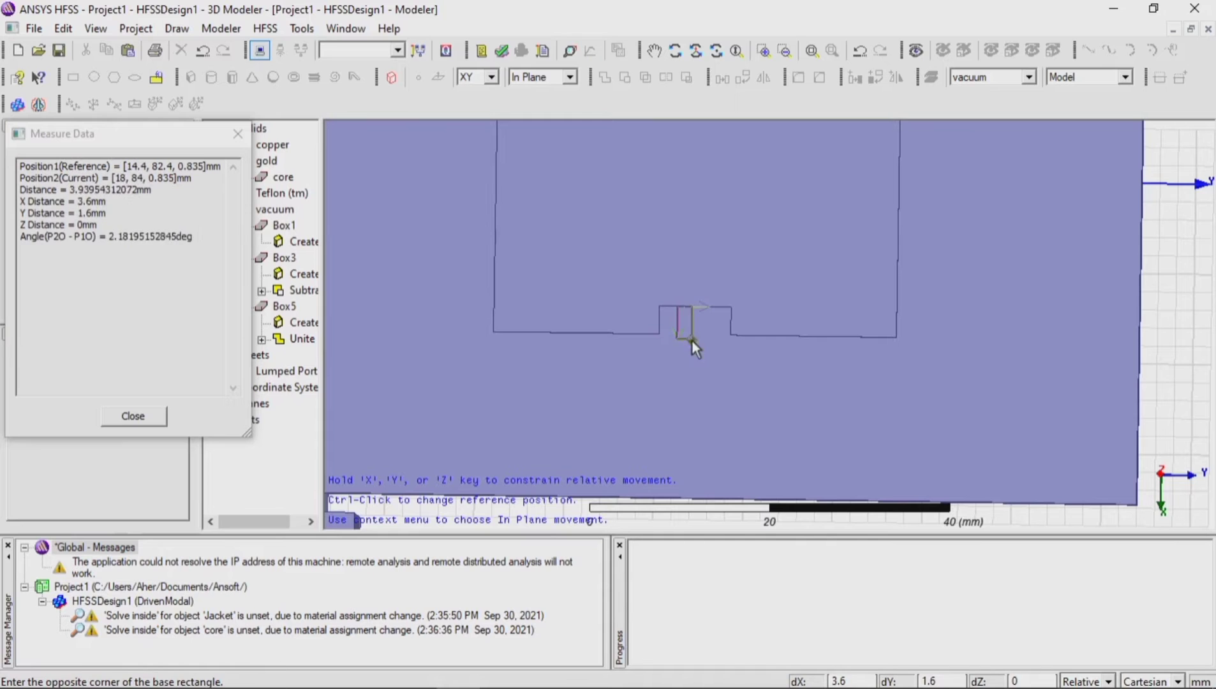
{"action": "left_click", "coordinate": [713, 411]}
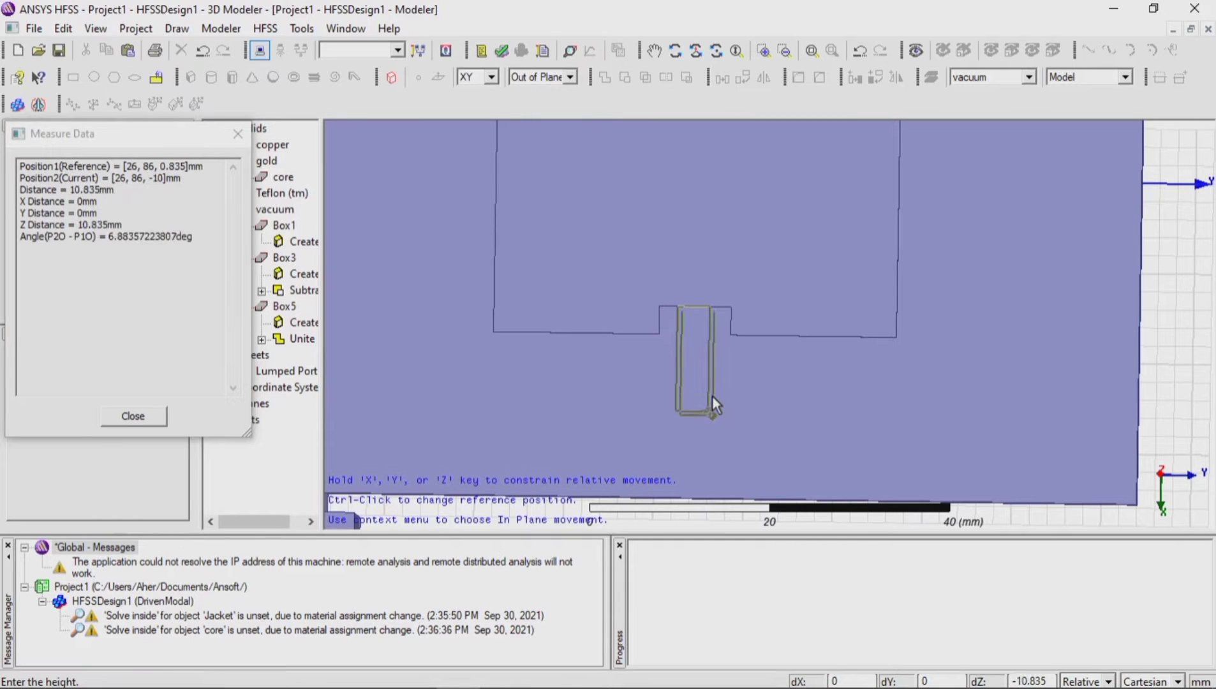
{"action": "left_click", "coordinate": [711, 397]}
Step: Set the second feed strip's XSize to 10.6 mm, YSize to 4 mm, ZSize to 0.035 mm and Z position to 0.8 mm
{"action": "double_click", "coordinate": [298, 372]}
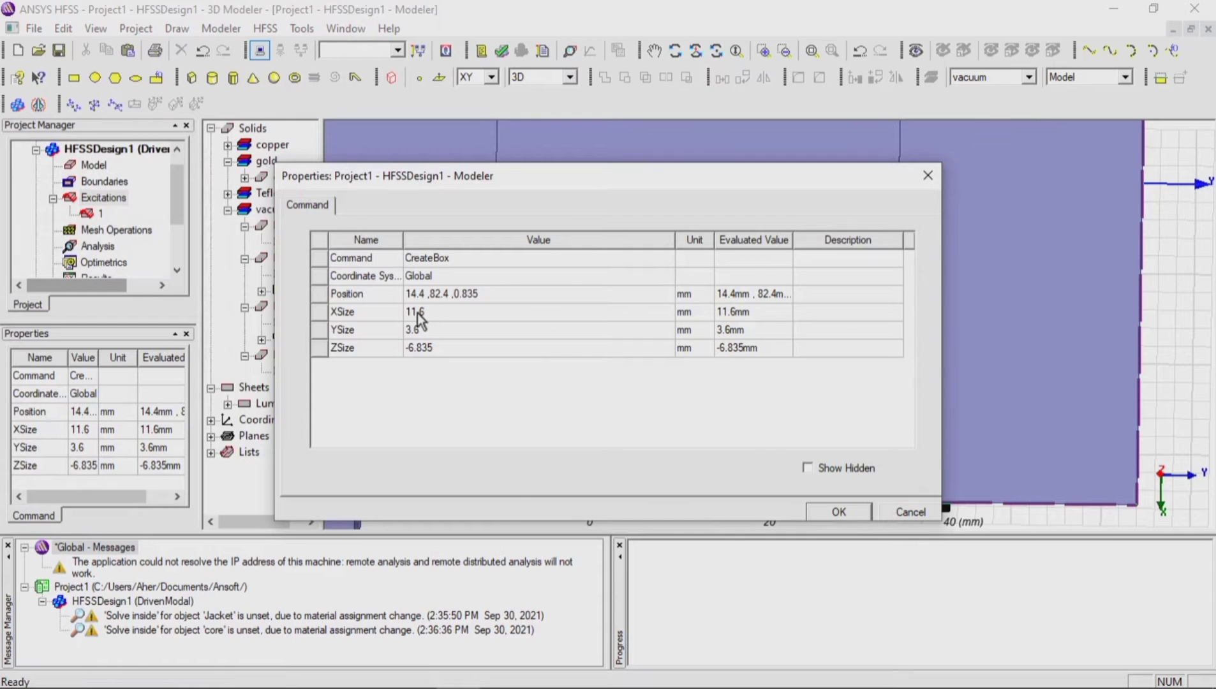
{"action": "left_click", "coordinate": [418, 314]}
{"action": "key", "text": "BackSpace"}
{"action": "type", "text": "0"}
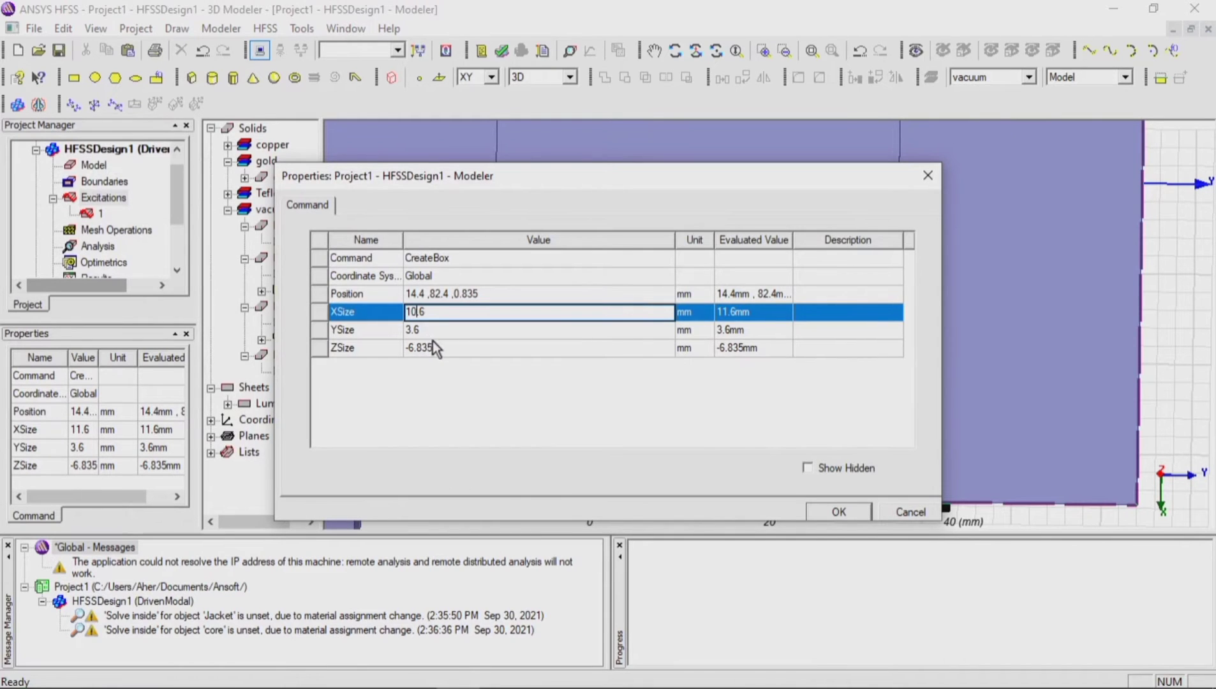
{"action": "left_click", "coordinate": [435, 332]}
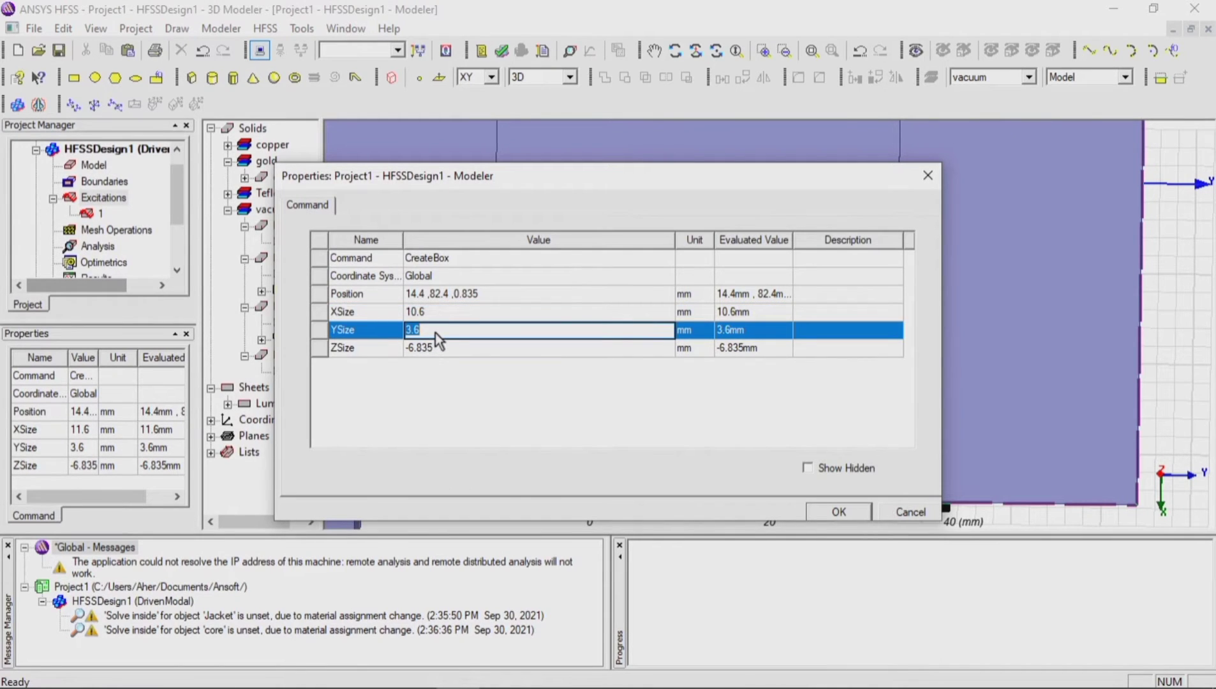
{"action": "left_click", "coordinate": [438, 349]}
{"action": "type", "text": "0.035"}
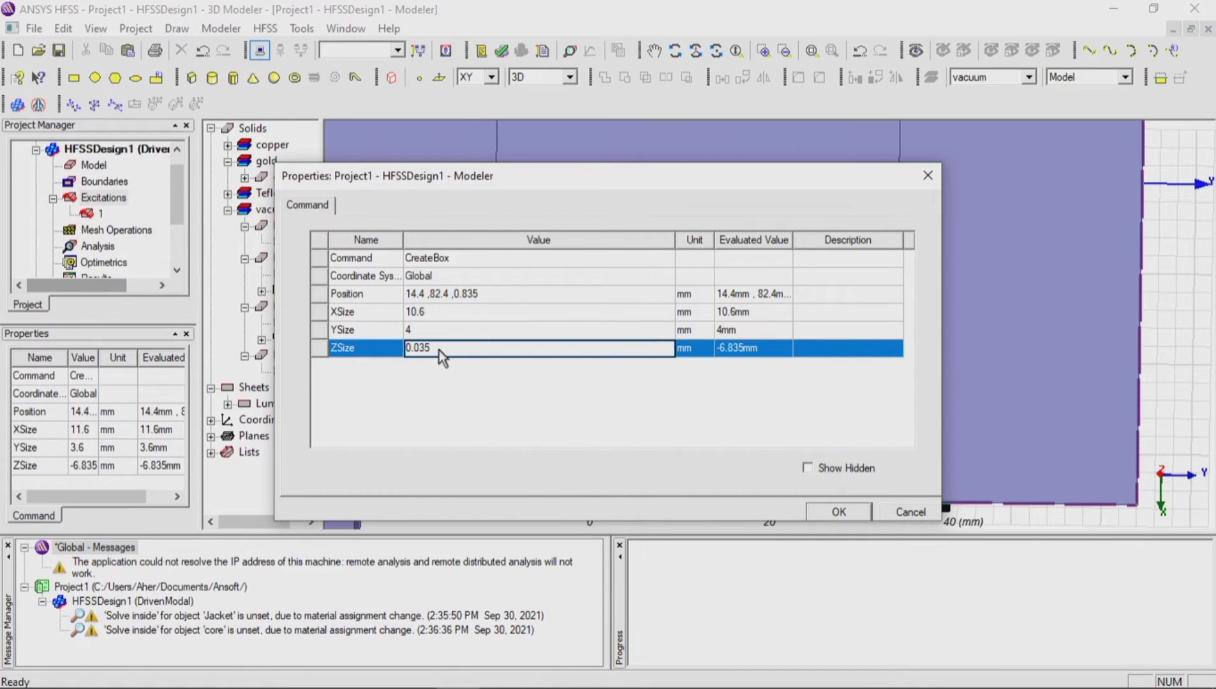
{"action": "left_click", "coordinate": [488, 293]}
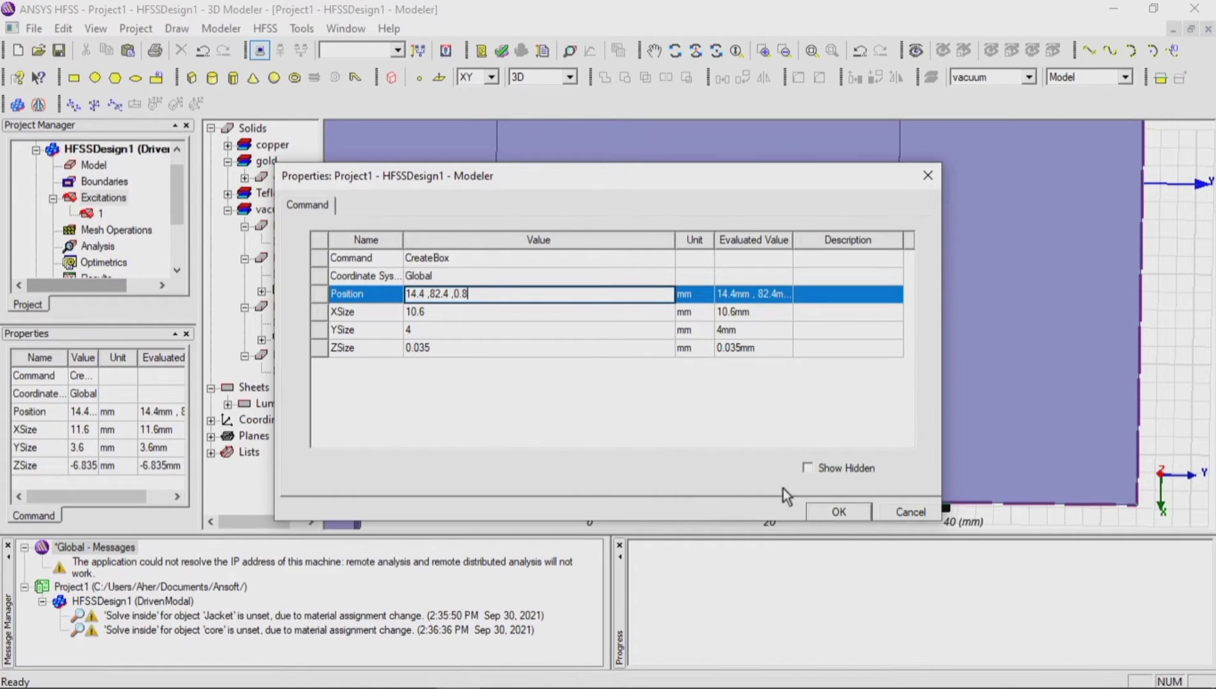
{"action": "left_click", "coordinate": [836, 512]}
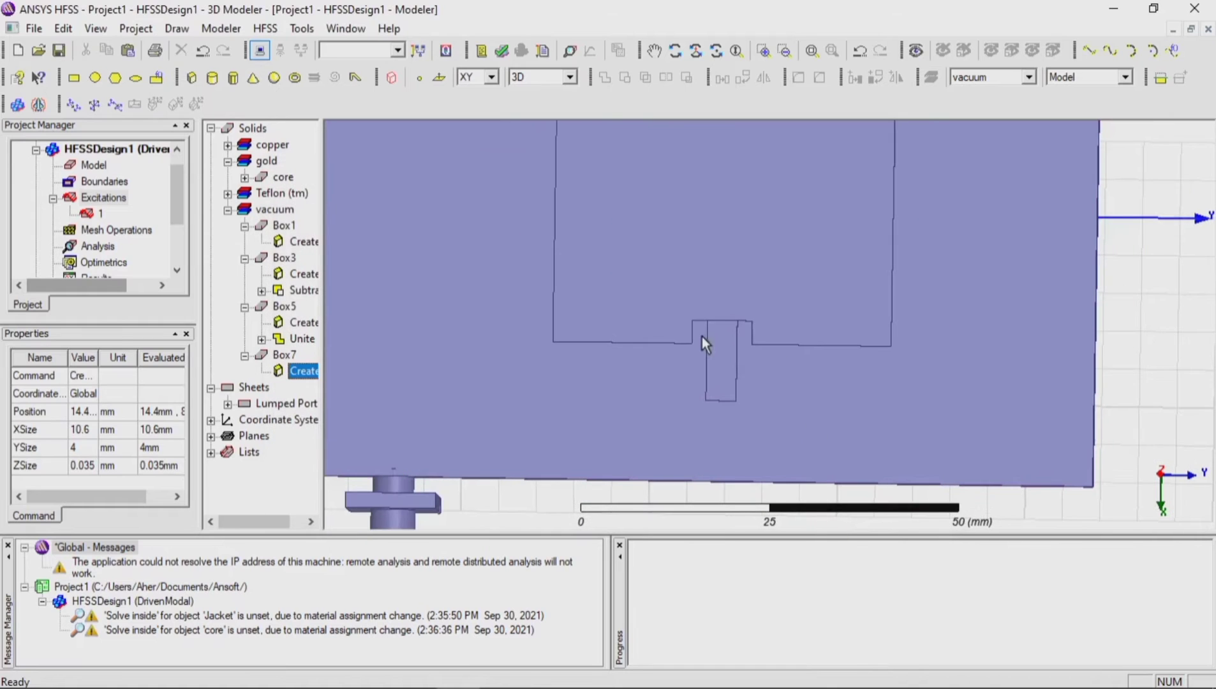
Step: Unite the second feed strip with the second notched patch into one solid
{"action": "left_click", "coordinate": [735, 354]}
{"action": "left_click", "coordinate": [761, 339], "text": "ctrl"}
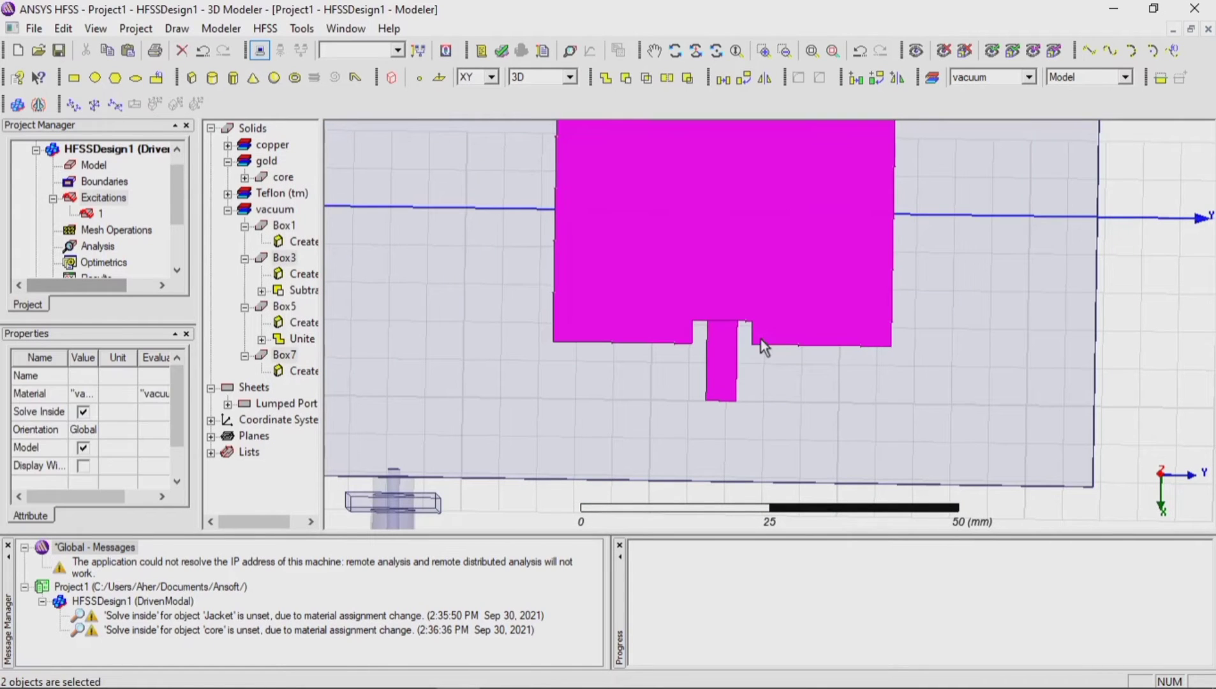
{"action": "left_click", "coordinate": [606, 80]}
{"action": "left_click", "coordinate": [1175, 325]}
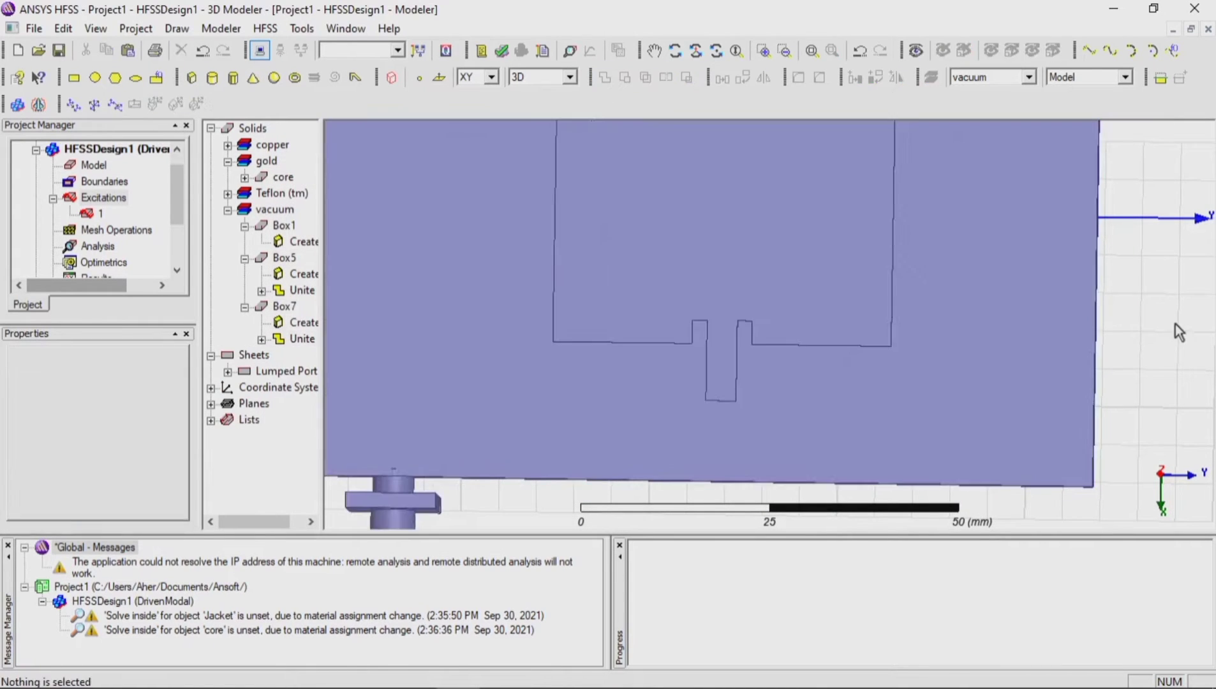
Step: Draw a box joining the two feed strips from 22.35, 2, 0.835 mm, about 2.65 by 80.4 by 44.165 mm, and open its creation properties
{"action": "scroll", "coordinate": [1187, 320], "scroll_direction": "down", "scroll_amount": 3}
{"action": "scroll", "coordinate": [969, 372], "scroll_direction": "up", "scroll_amount": 2}
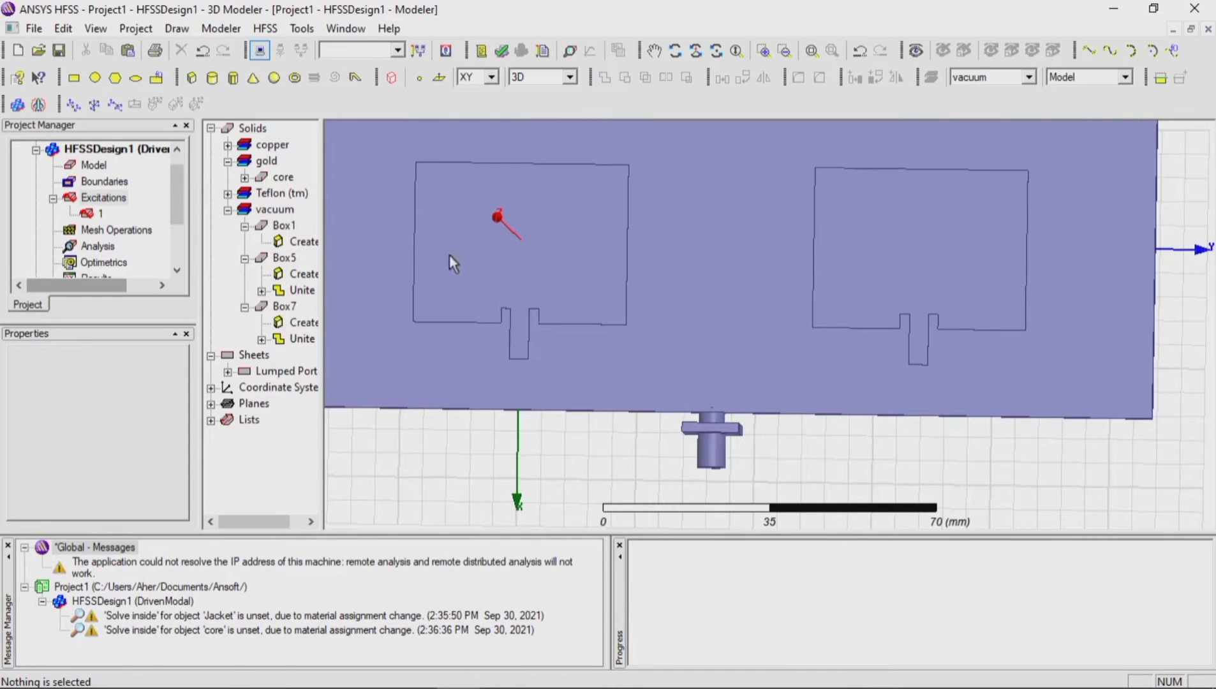
{"action": "left_click", "coordinate": [190, 80]}
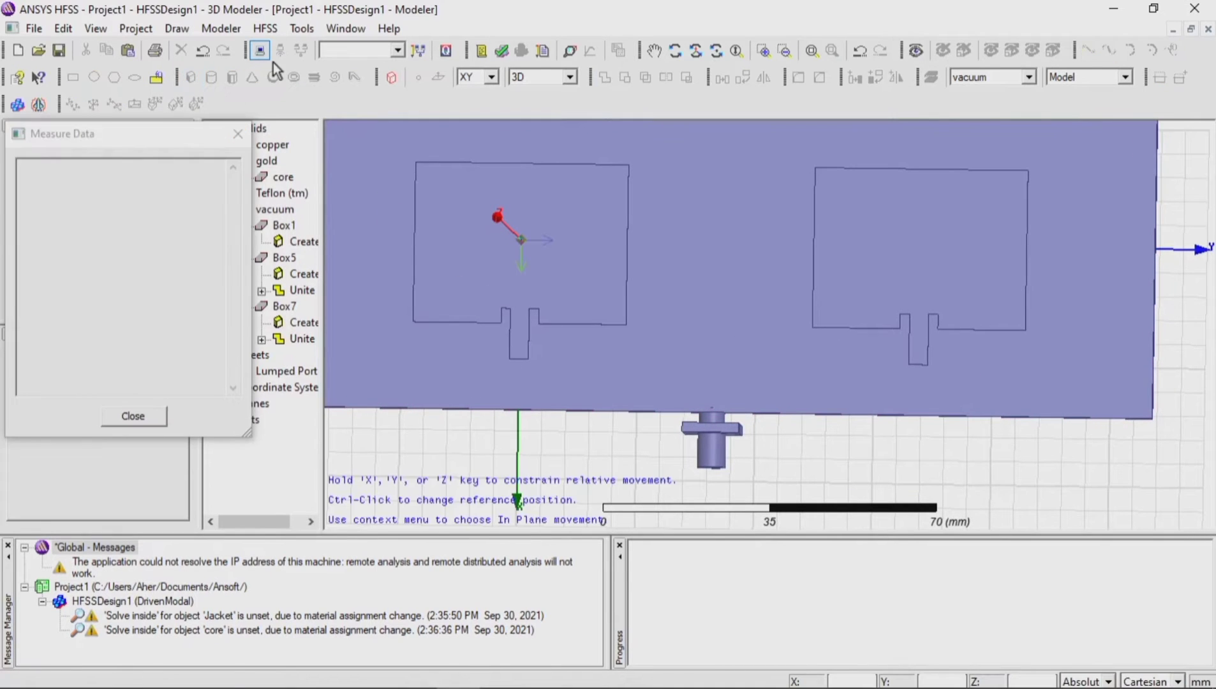
{"action": "scroll", "coordinate": [556, 353], "scroll_direction": "up", "scroll_amount": 2}
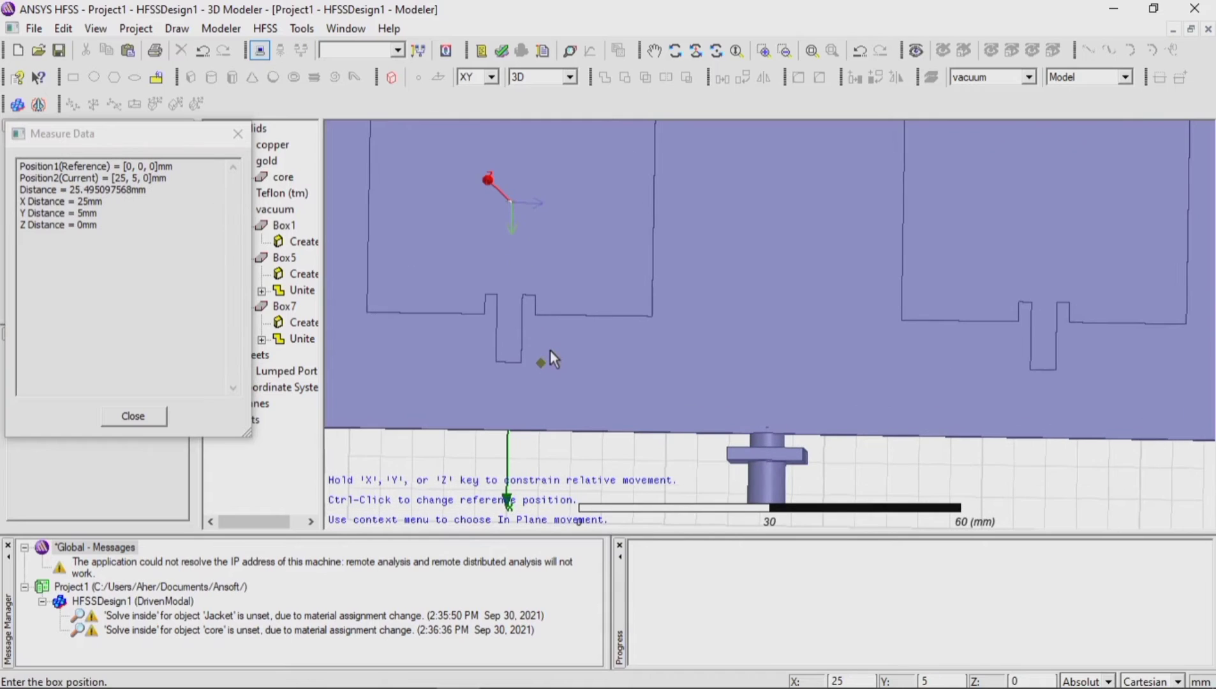
{"action": "left_click", "coordinate": [522, 347]}
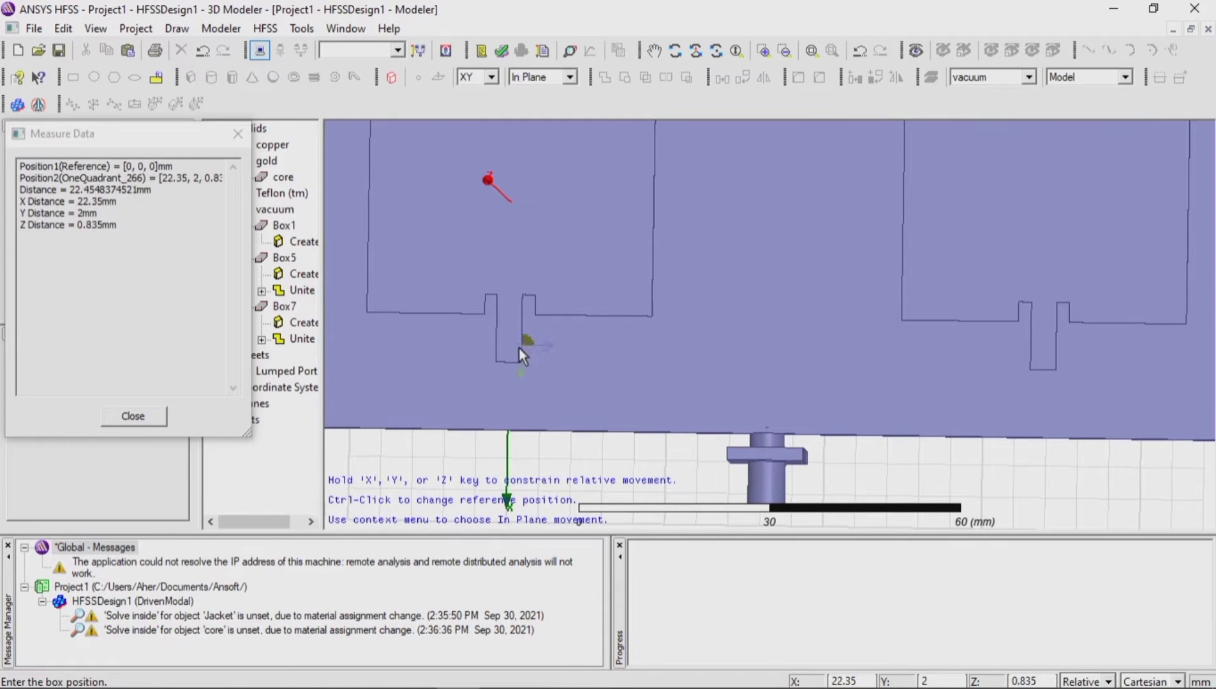
{"action": "left_click", "coordinate": [1030, 366]}
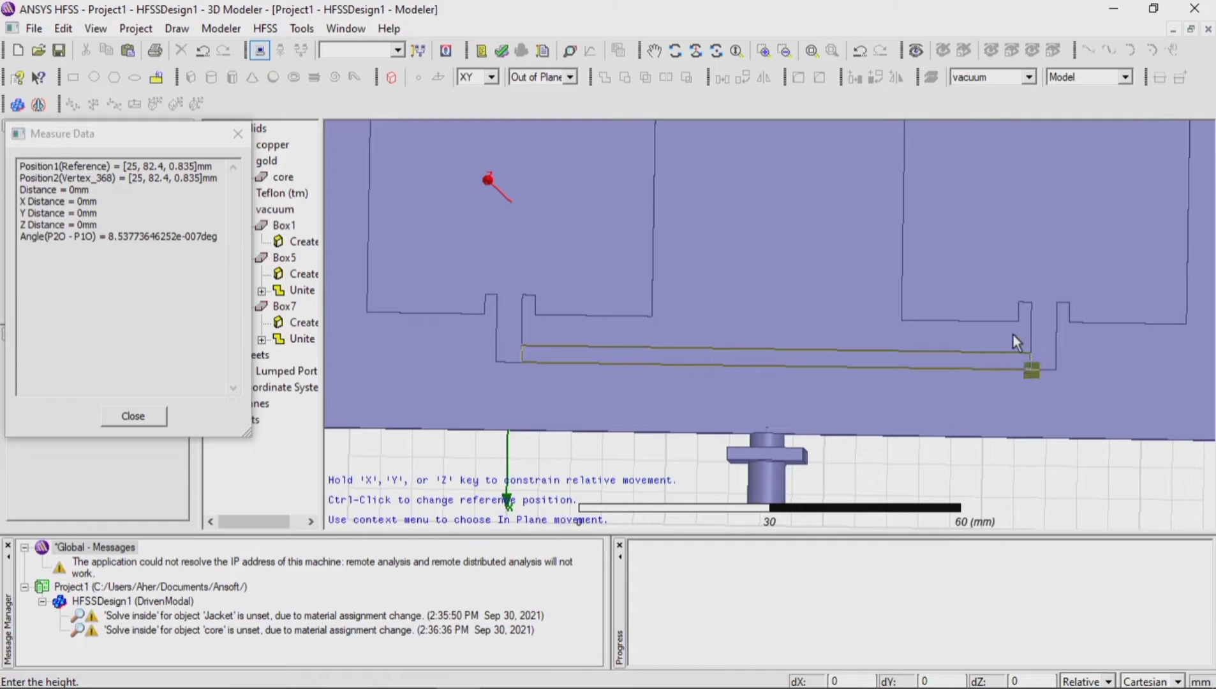
{"action": "left_click", "coordinate": [1016, 356]}
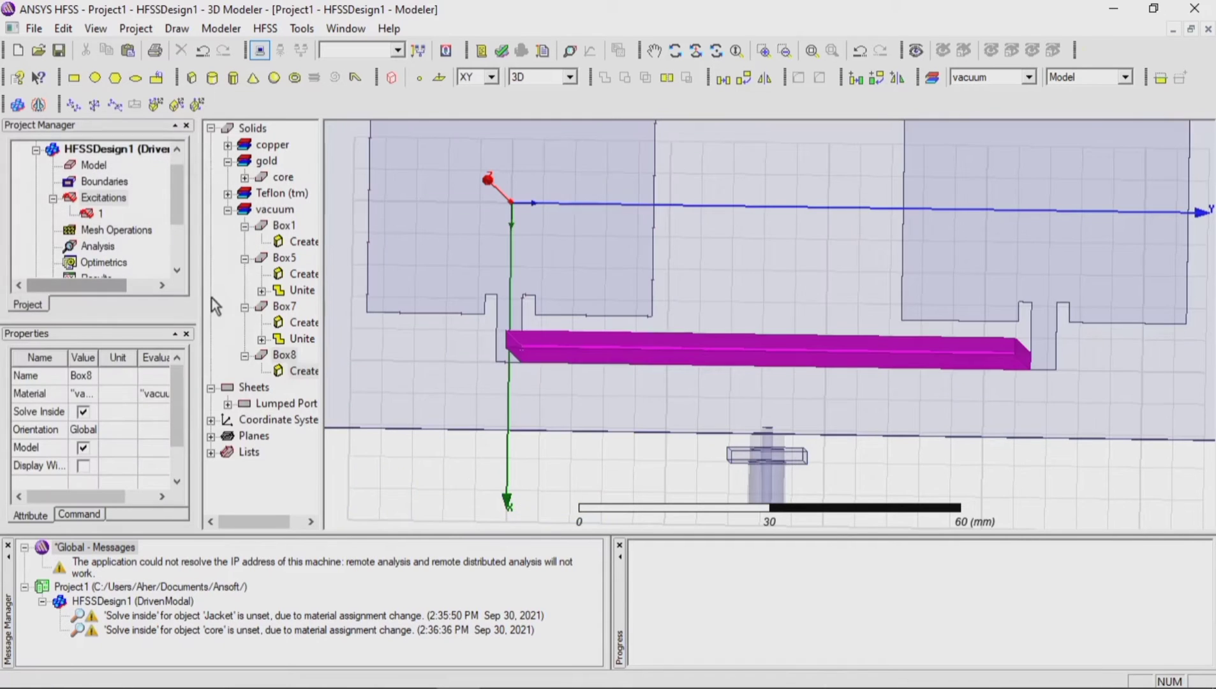
{"action": "double_click", "coordinate": [301, 370]}
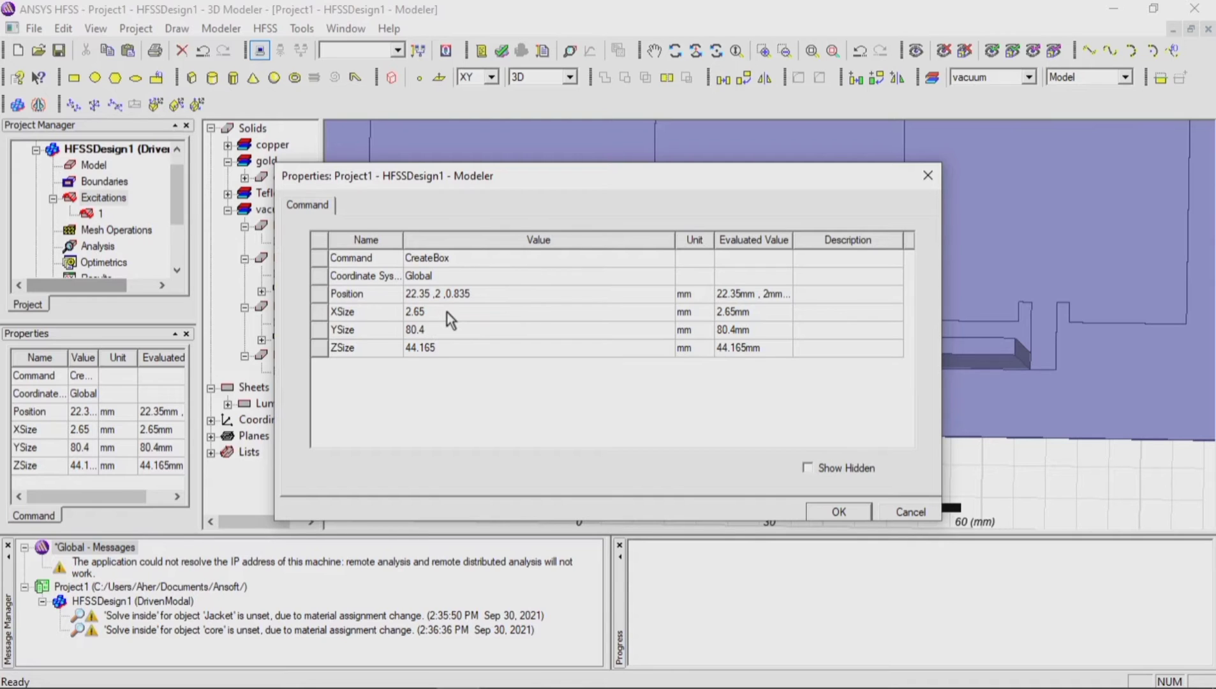
Step: Set the XSize of the strip joining the two feed strips to 4 mm and its ZSize to 0.035 mm
{"action": "left_click", "coordinate": [451, 319]}
{"action": "type", "text": "4"}
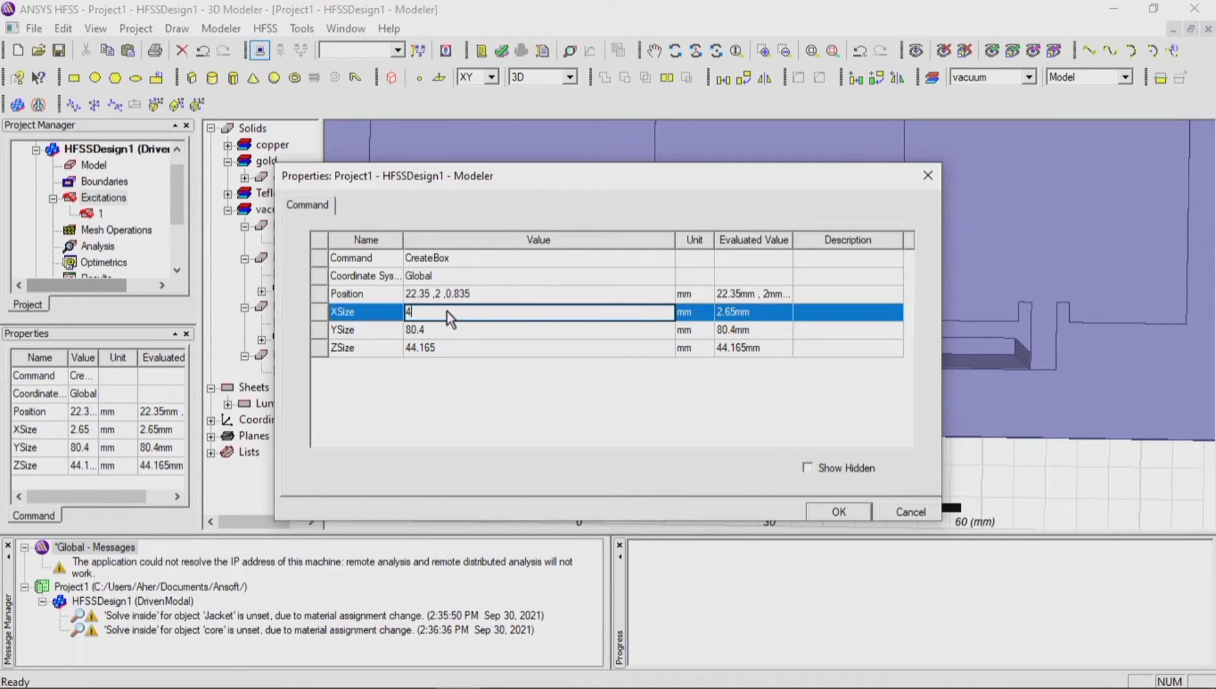
{"action": "left_click", "coordinate": [451, 348]}
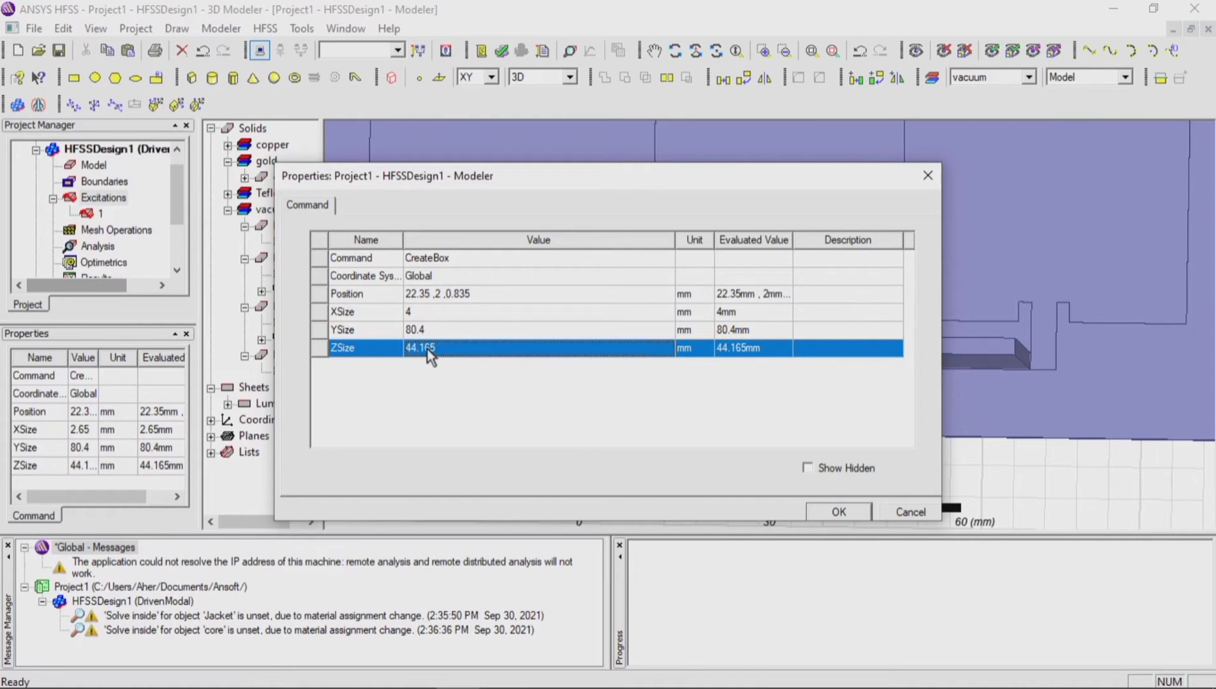
{"action": "left_click", "coordinate": [453, 354]}
{"action": "type", "text": "0."}
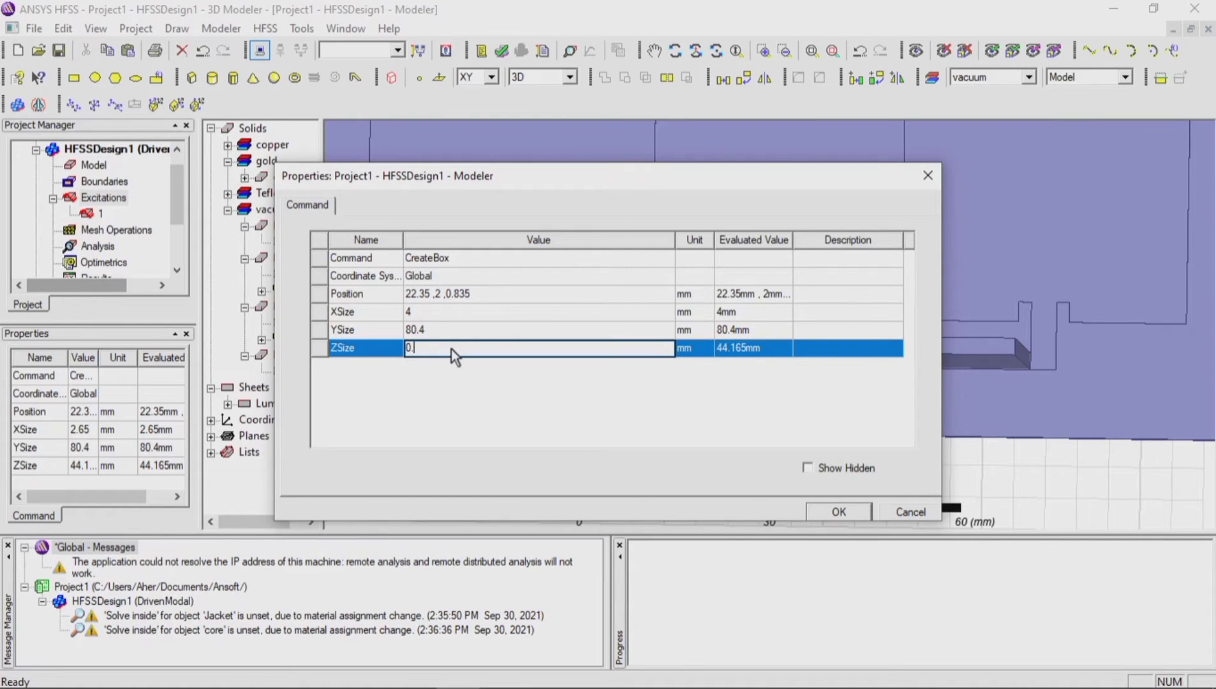
{"action": "type", "text": "035"}
Step: Move the joining strip to X position 21 mm and Z position 0.8 mm and apply its properties
{"action": "left_click", "coordinate": [492, 293]}
{"action": "key", "text": "BackSpace"}
{"action": "key", "text": "BackSpace"}
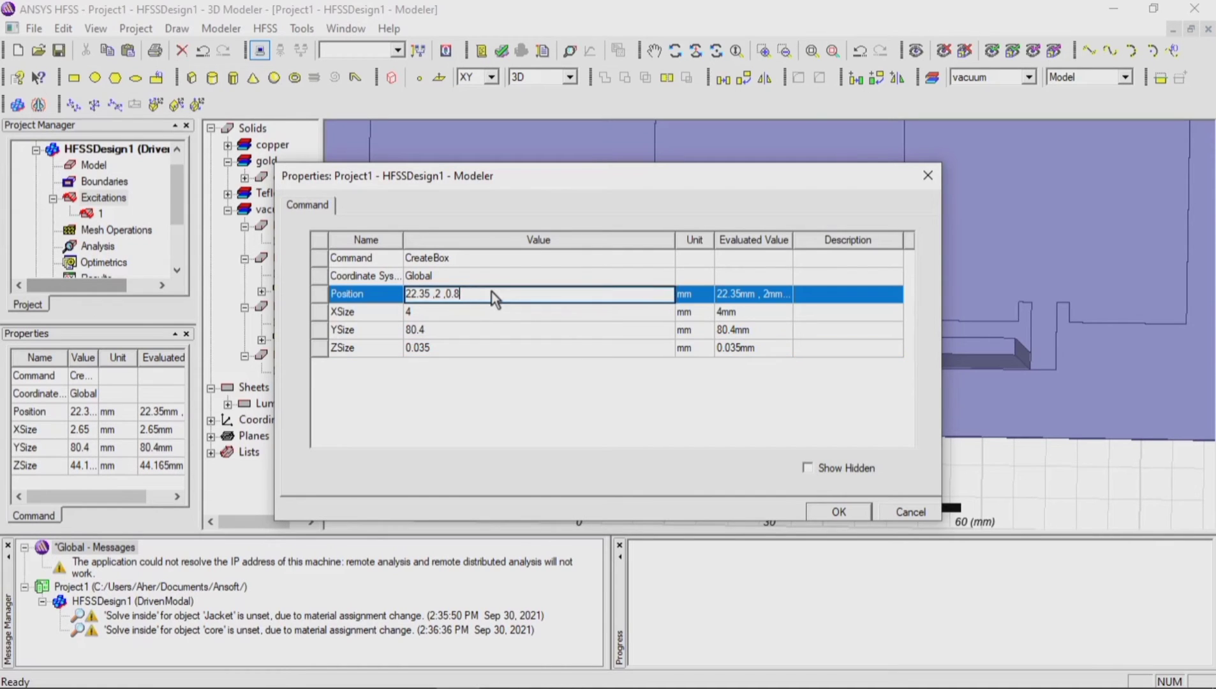
{"action": "left_click", "coordinate": [431, 295]}
{"action": "key", "text": "BackSpace"}
{"action": "key", "text": "BackSpace"}
{"action": "key", "text": "BackSpace"}
{"action": "key", "text": "BackSpace"}
{"action": "type", "text": "1"}
{"action": "left_click", "coordinate": [833, 512]}
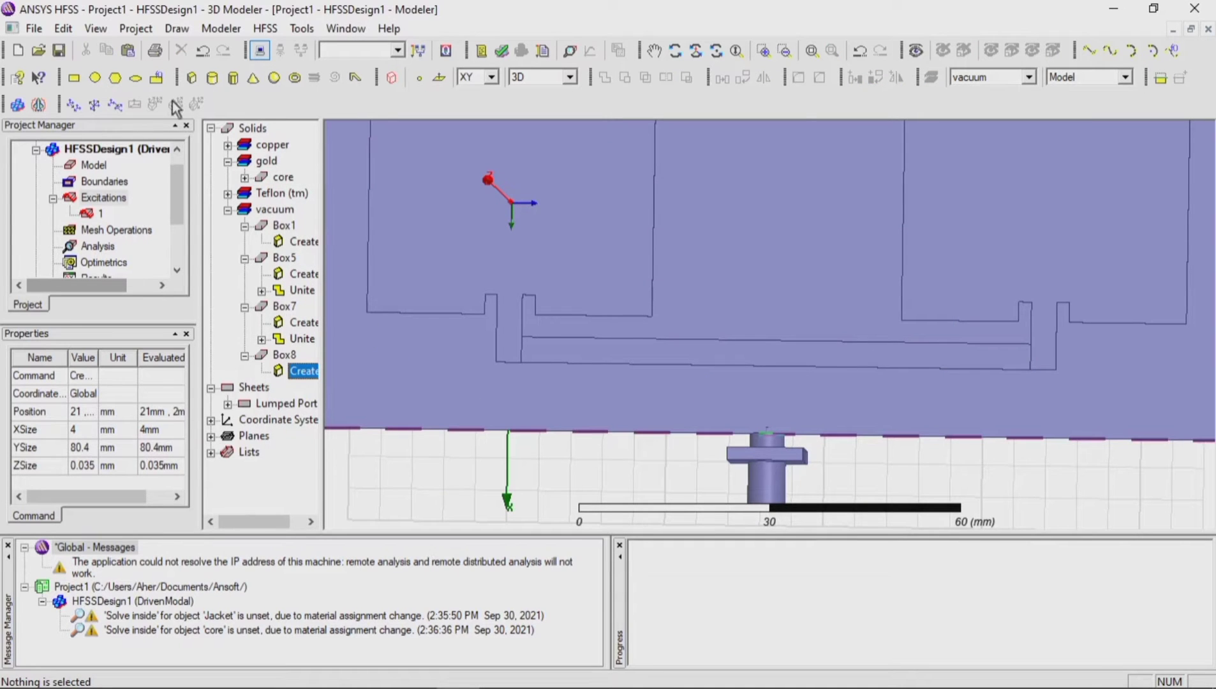
{"action": "left_click", "coordinate": [191, 77]}
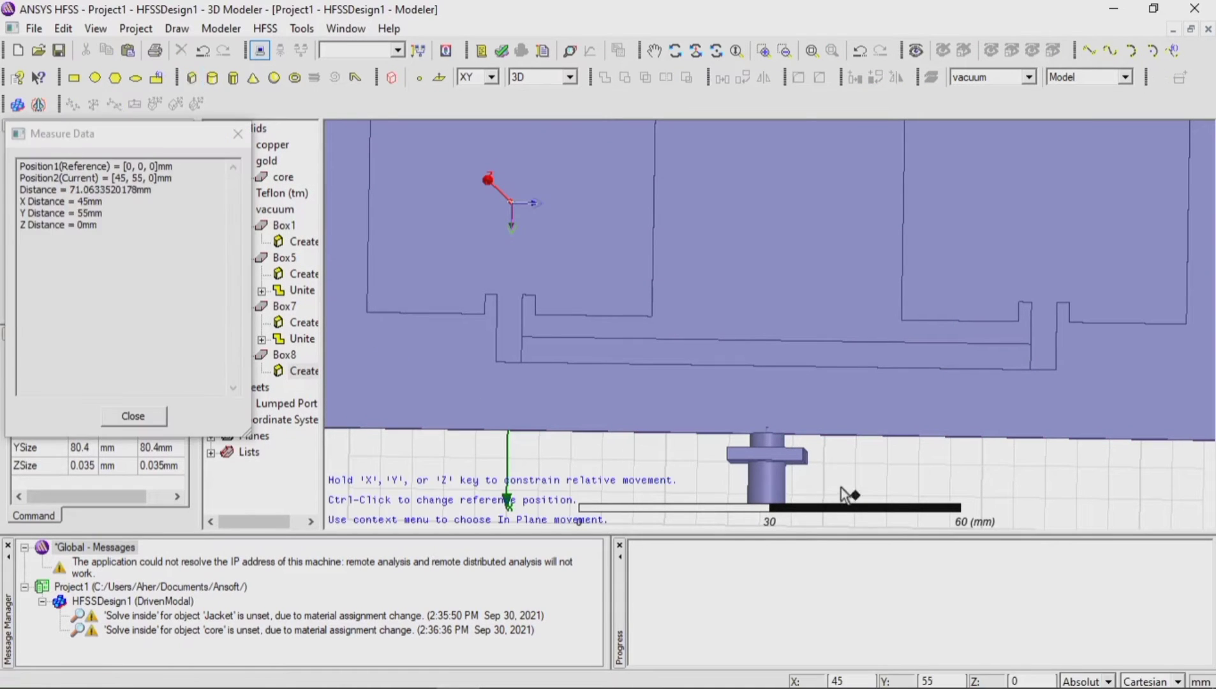
{"action": "left_click", "coordinate": [733, 366]}
{"action": "left_click", "coordinate": [795, 417]}
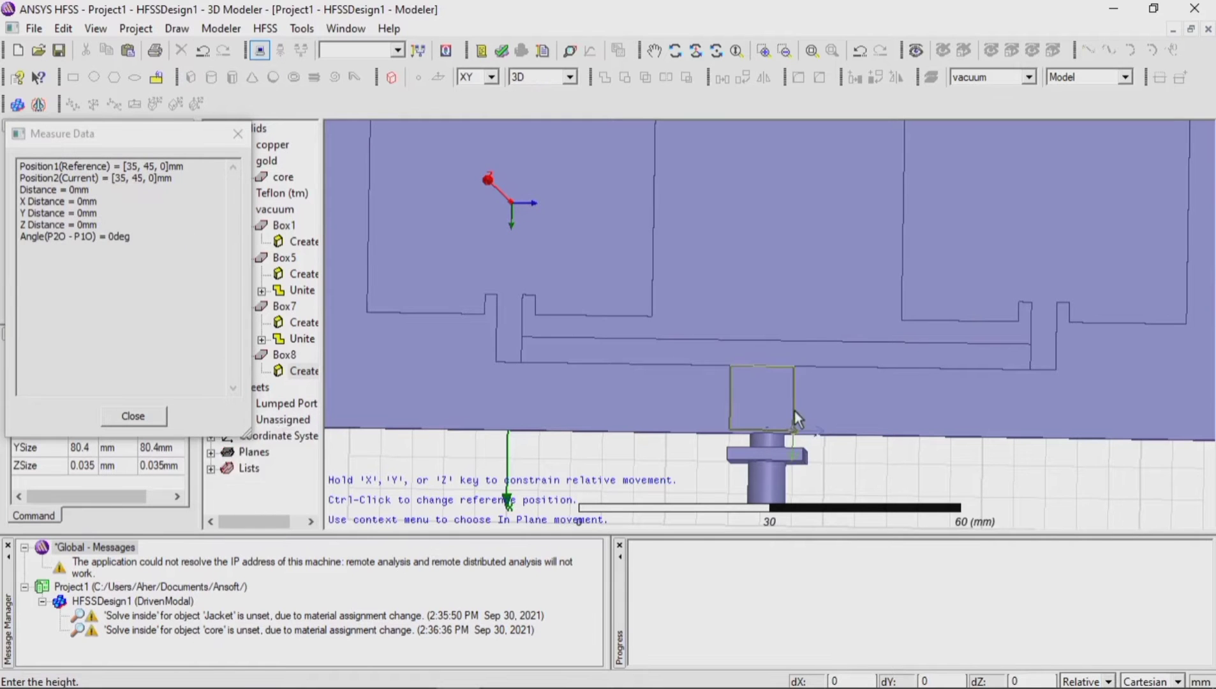
{"action": "left_click", "coordinate": [795, 410]}
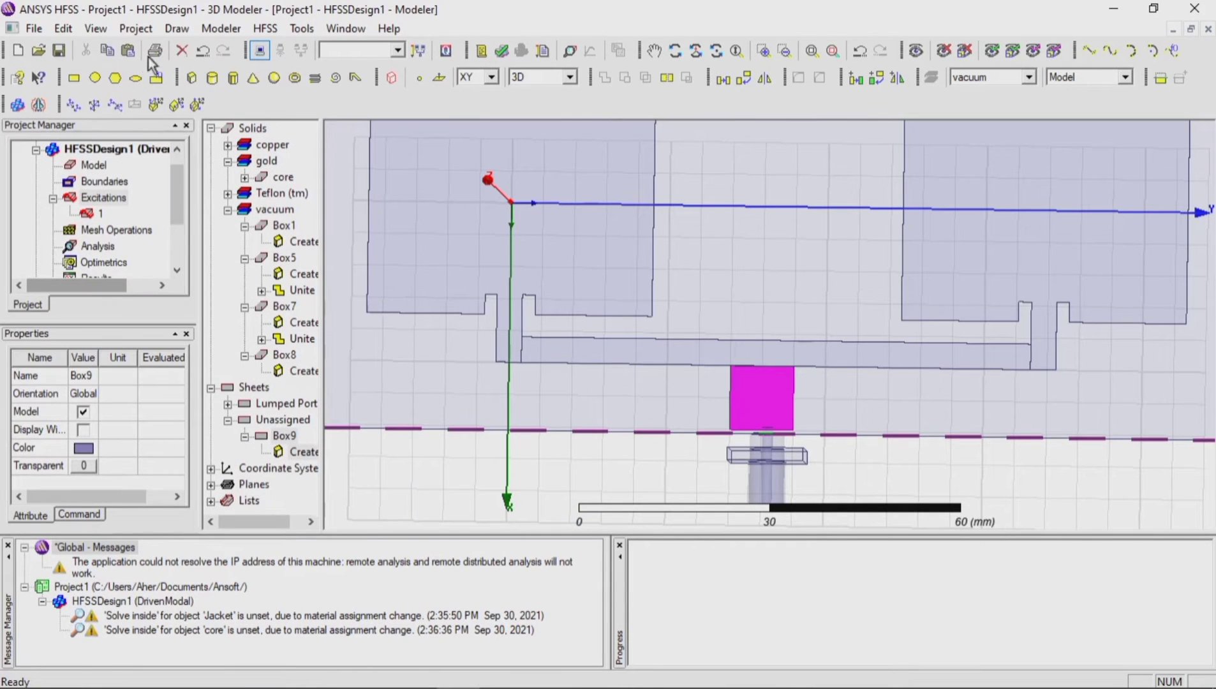
{"action": "left_click", "coordinate": [203, 50]}
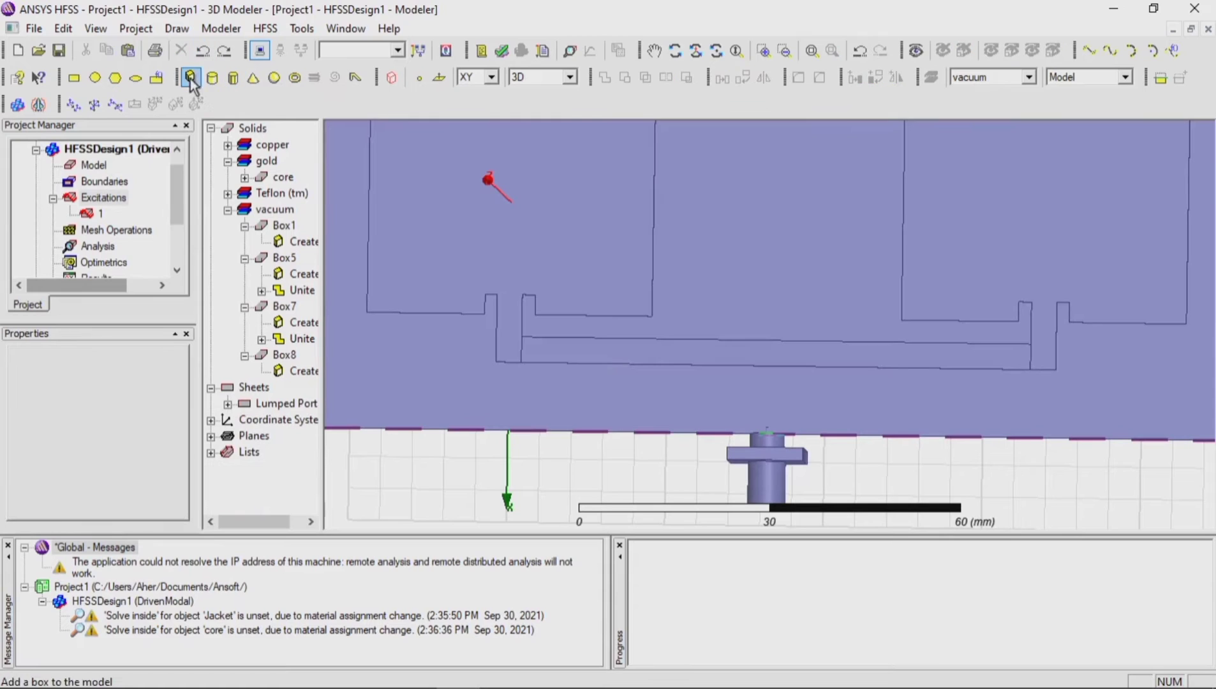
Step: Draw a 10 by 10 by -15 mm box from 25, 35, 0 mm between joining strip and connector, and open its creation properties
{"action": "left_click", "coordinate": [191, 79]}
{"action": "left_click", "coordinate": [731, 368]}
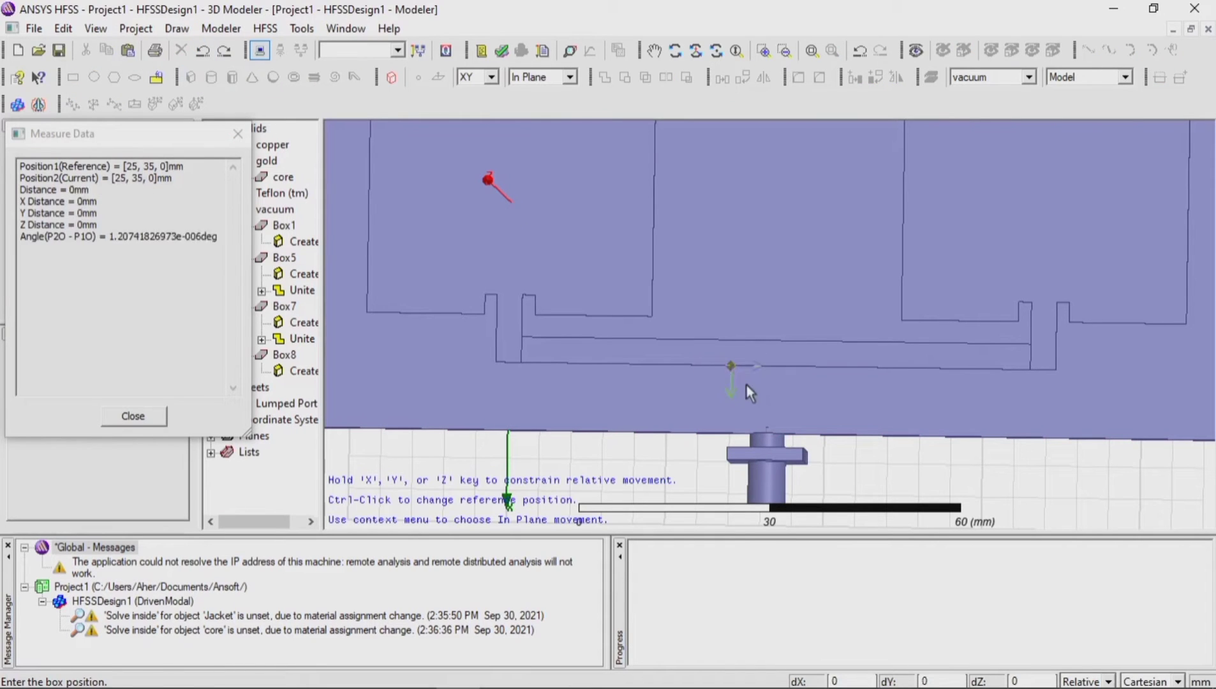
{"action": "left_click", "coordinate": [803, 441]}
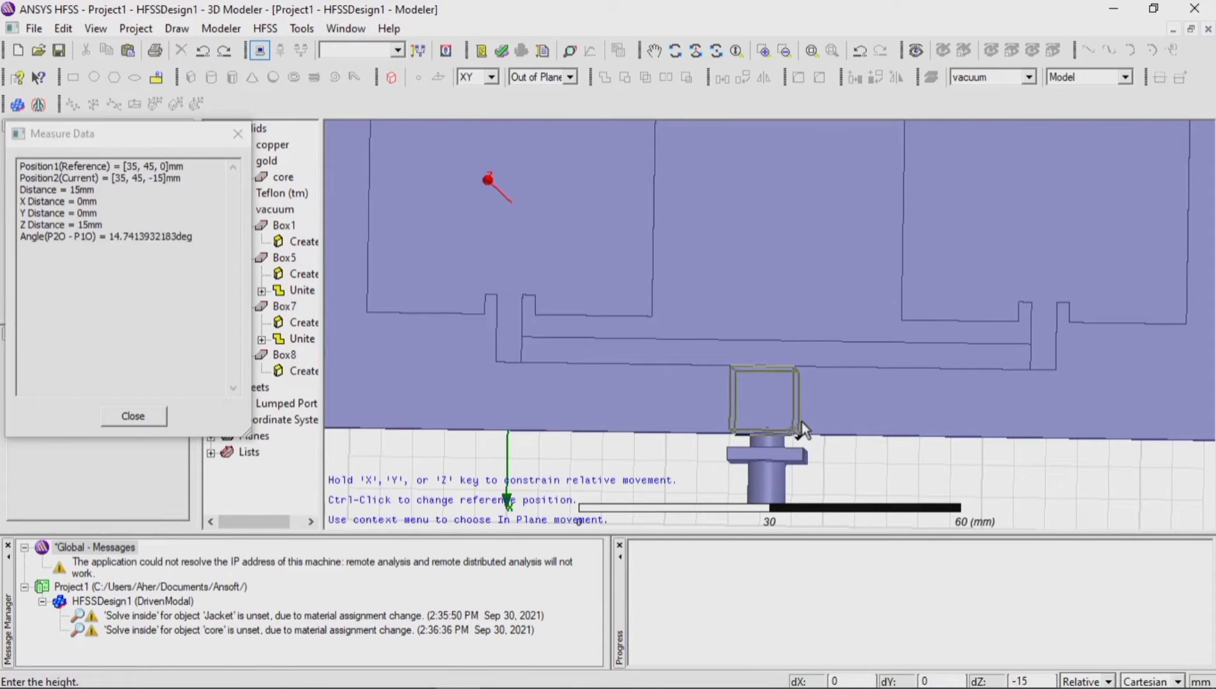
{"action": "left_click", "coordinate": [801, 421]}
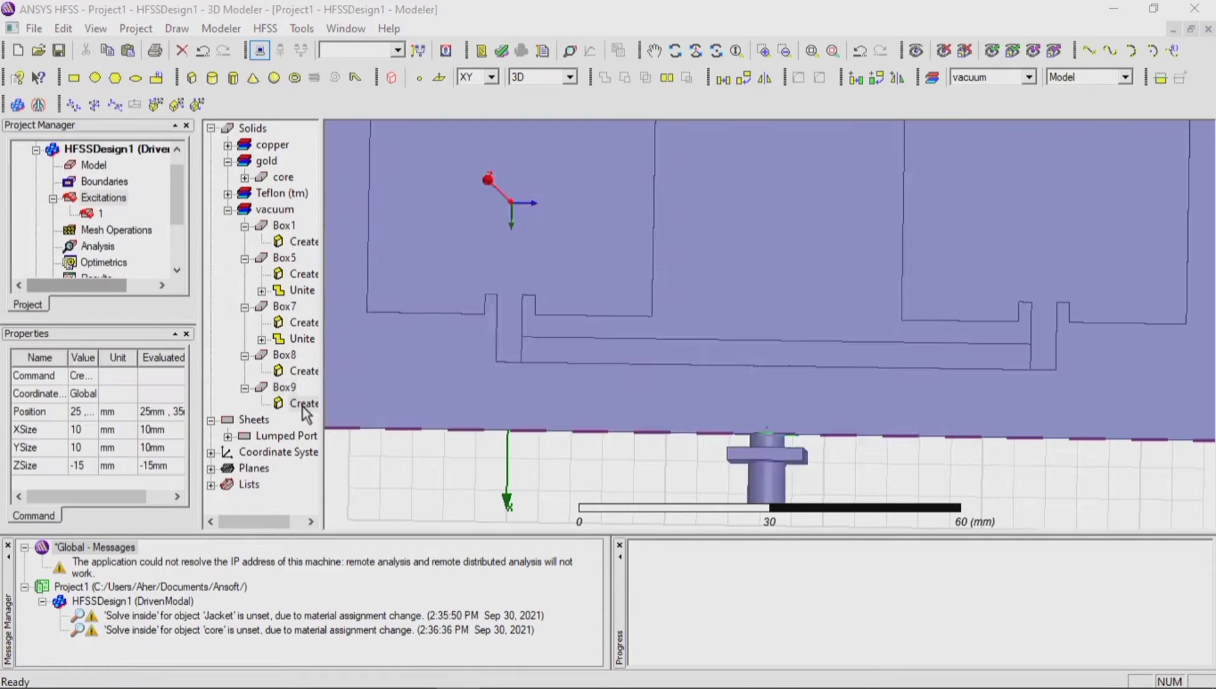
{"action": "double_click", "coordinate": [304, 403]}
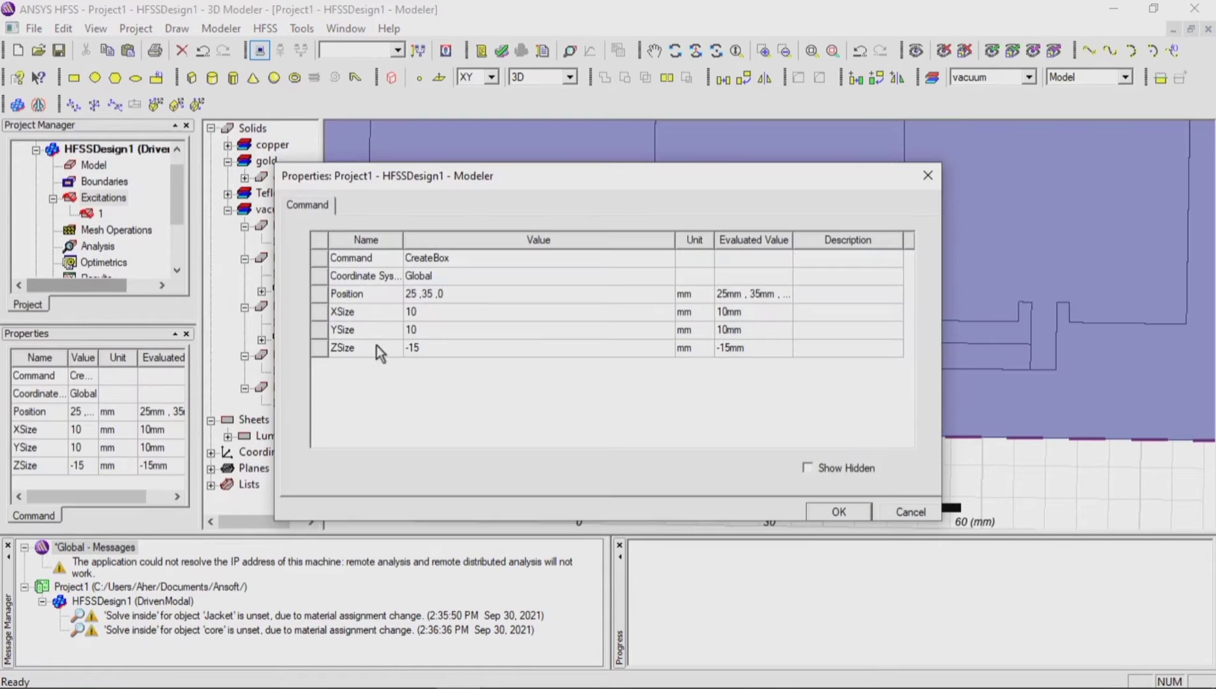
Step: Set the new feed box's XSize to 10.6 mm, YSize to 9 mm and ZSize to 0.035 mm
{"action": "left_click", "coordinate": [429, 314]}
{"action": "left_click", "coordinate": [429, 314]}
{"action": "type", "text": "."}
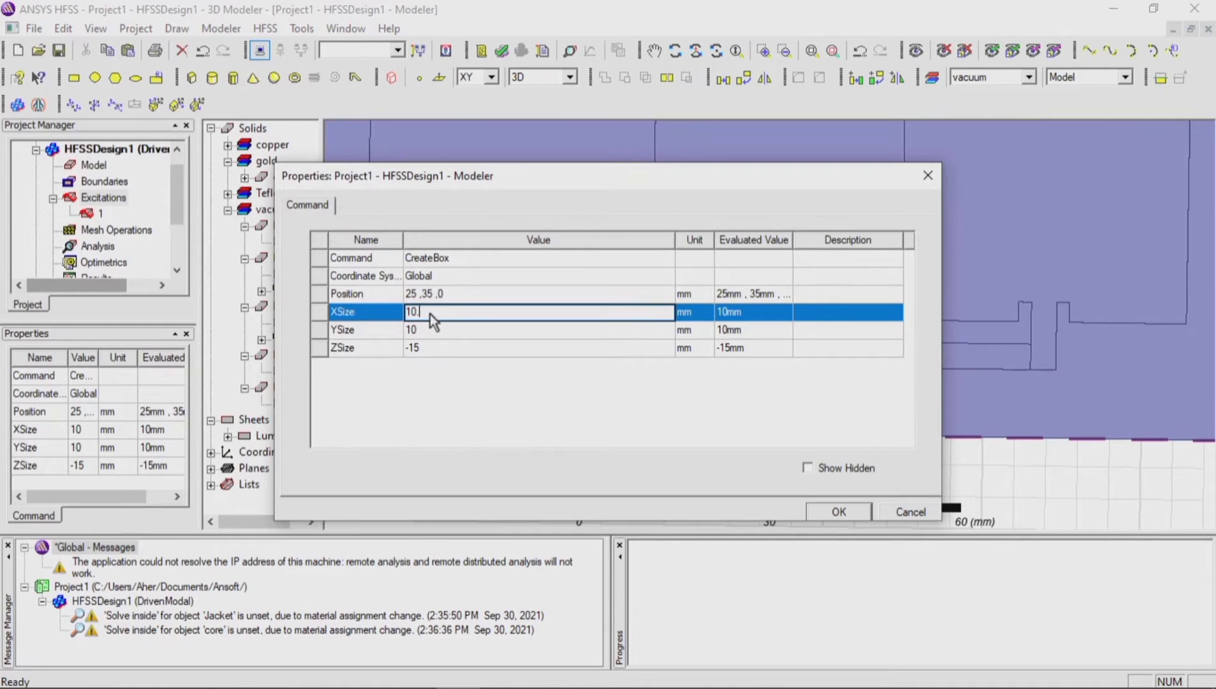
{"action": "type", "text": "6"}
{"action": "left_click", "coordinate": [430, 334]}
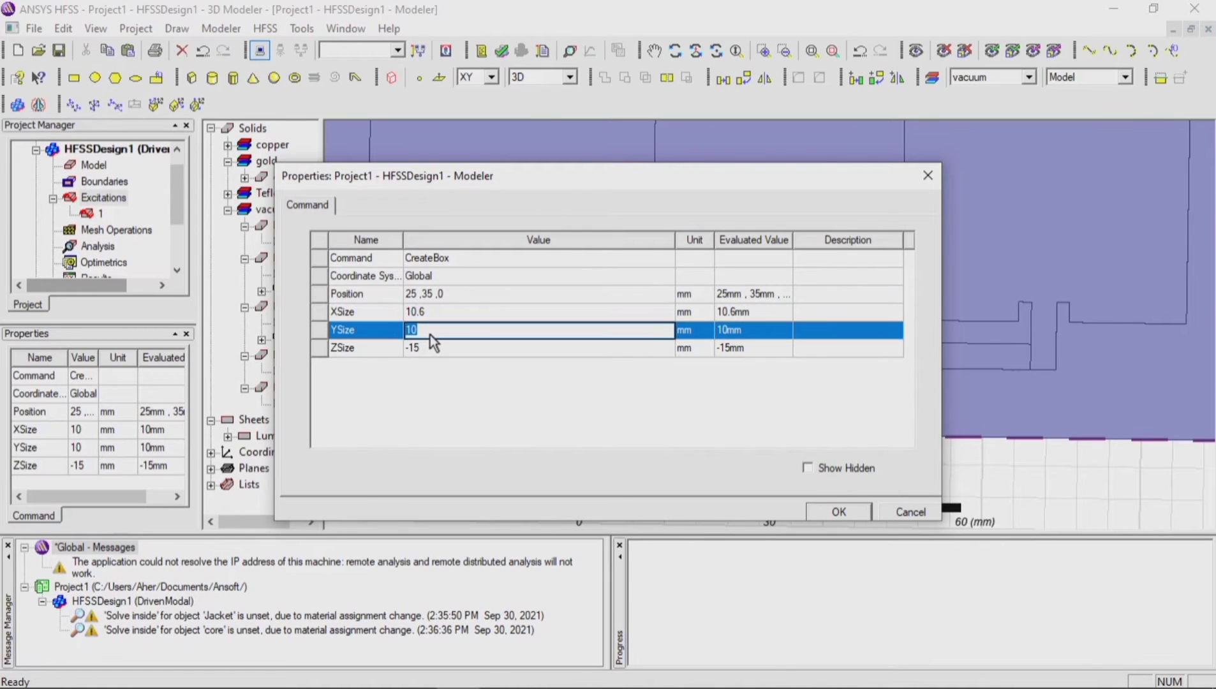
{"action": "type", "text": "9"}
{"action": "left_click", "coordinate": [432, 349]}
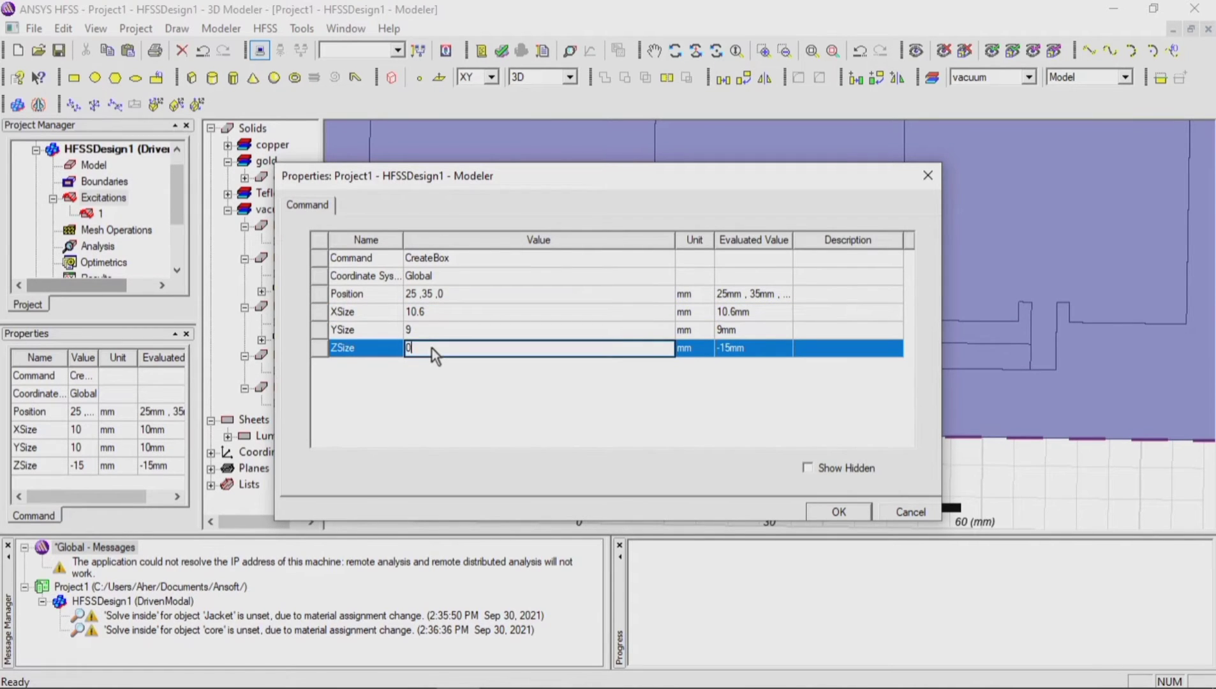
{"action": "type", "text": "0.035"}
Step: Set the feed box's Y position to 36.5 mm and Z position to 0.8 mm, and apply its properties
{"action": "left_click", "coordinate": [452, 288]}
{"action": "left_click", "coordinate": [453, 291]}
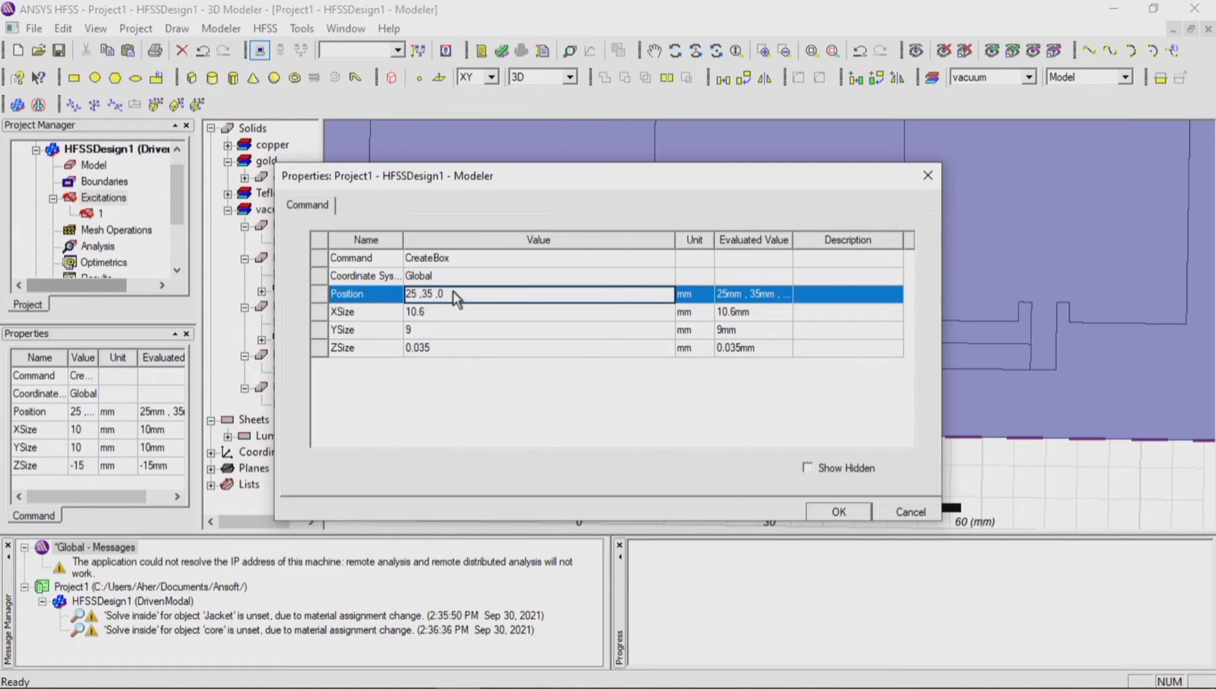
{"action": "type", "text": ".8"}
{"action": "left_click", "coordinate": [432, 299]}
{"action": "key", "text": "BackSpace"}
{"action": "type", "text": "6.5"}
{"action": "key", "text": "Left"}
{"action": "key", "text": "Left"}
{"action": "key", "text": "Left"}
{"action": "key", "text": "Left"}
{"action": "key", "text": "Left"}
{"action": "key", "text": "Left"}
{"action": "left_click", "coordinate": [836, 513]}
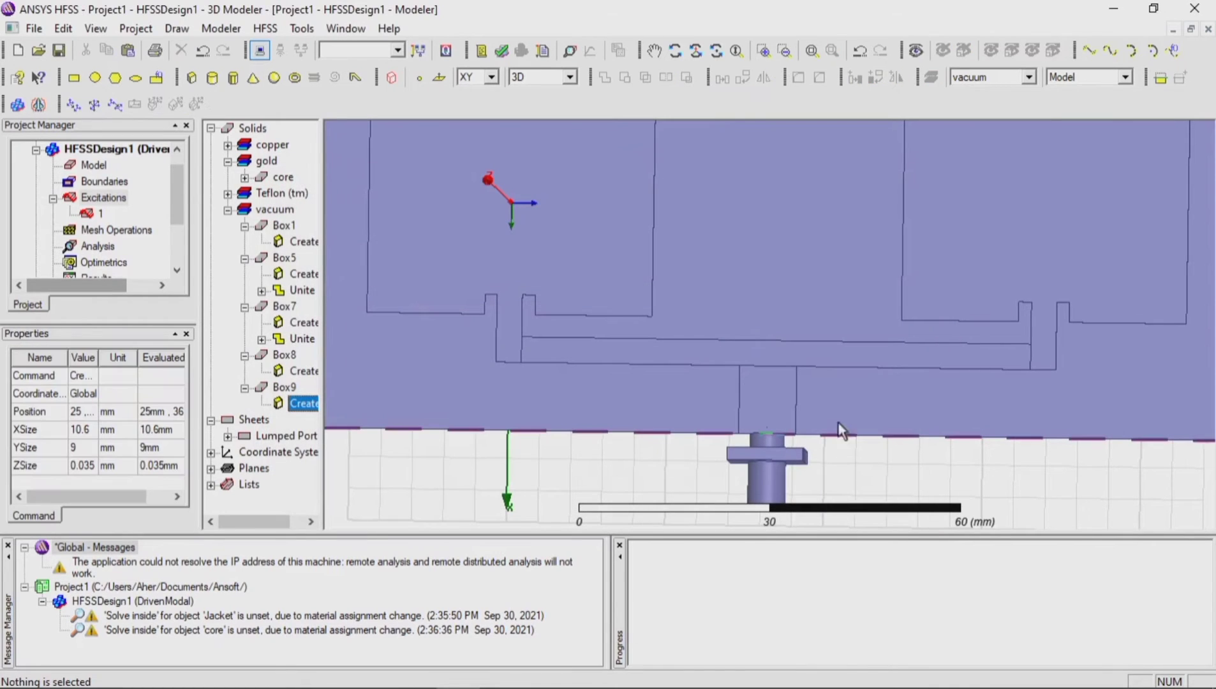
Step: Rename the first notched patch, Box5, as patch1
{"action": "left_click", "coordinate": [518, 326]}
{"action": "left_click", "coordinate": [286, 258]}
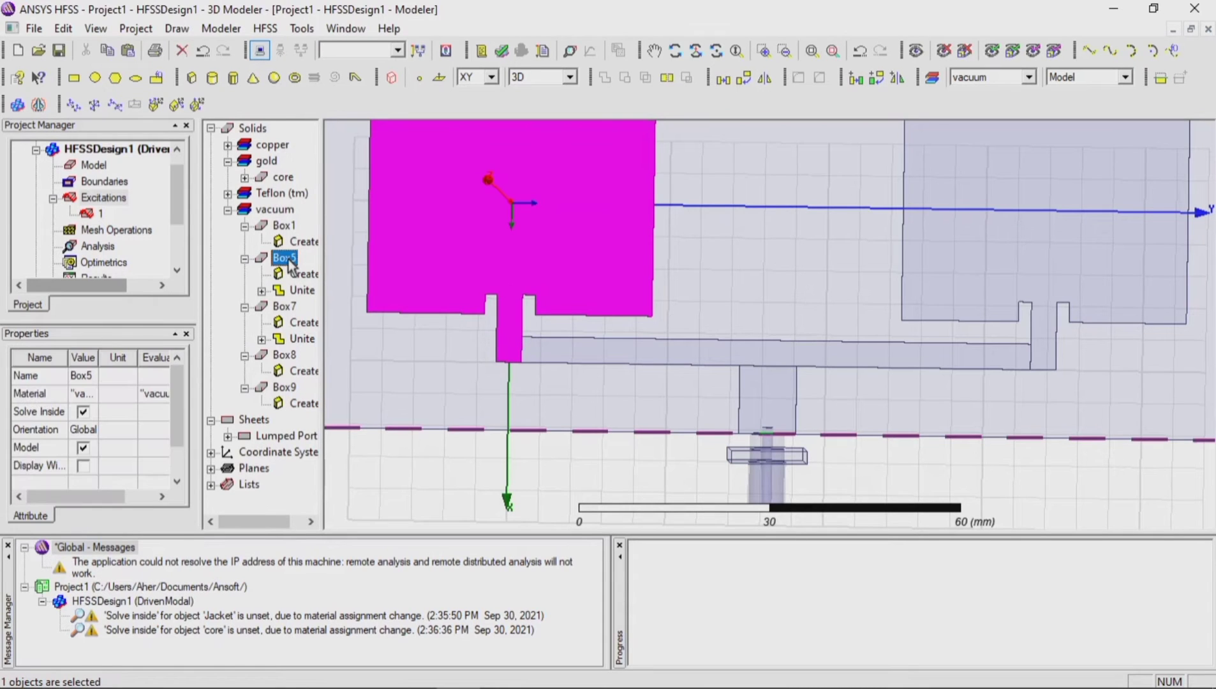
{"action": "right_click", "coordinate": [288, 260]}
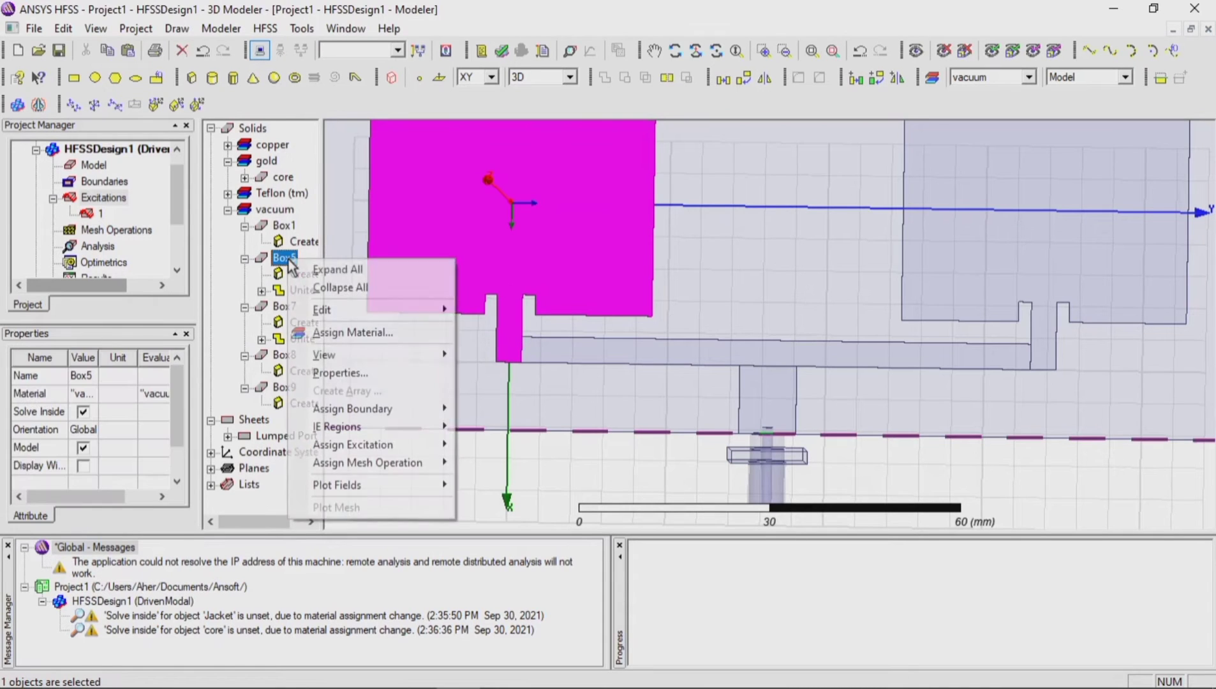
{"action": "left_click", "coordinate": [339, 374]}
{"action": "left_click", "coordinate": [447, 257]}
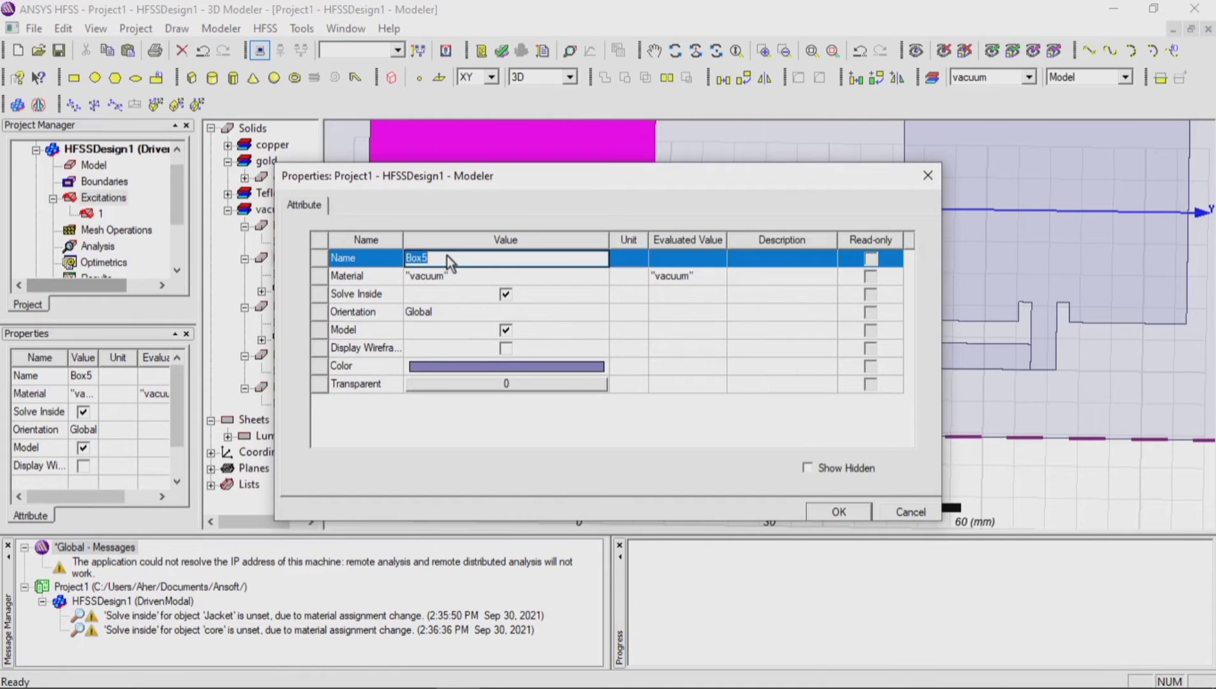
{"action": "type", "text": "patch1"}
{"action": "left_click", "coordinate": [832, 513]}
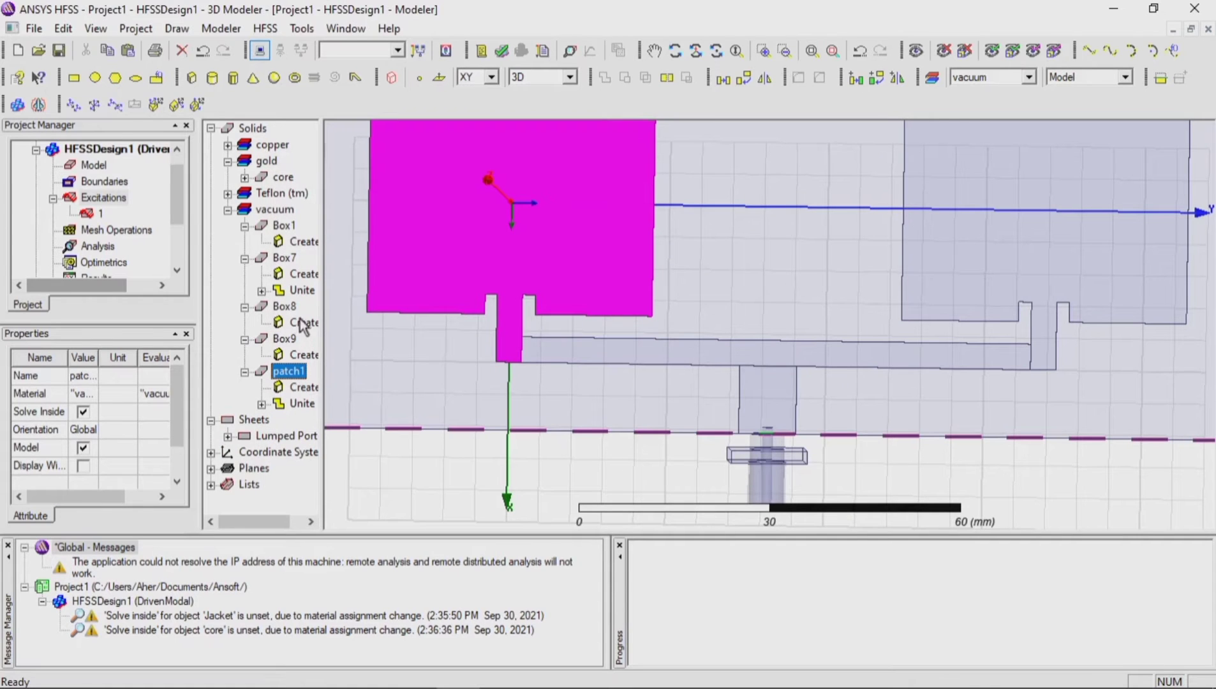
Step: Rename the second notched patch, Box7, as patch2 and clear the selection
{"action": "left_click", "coordinate": [1053, 351]}
{"action": "left_click", "coordinate": [285, 257]}
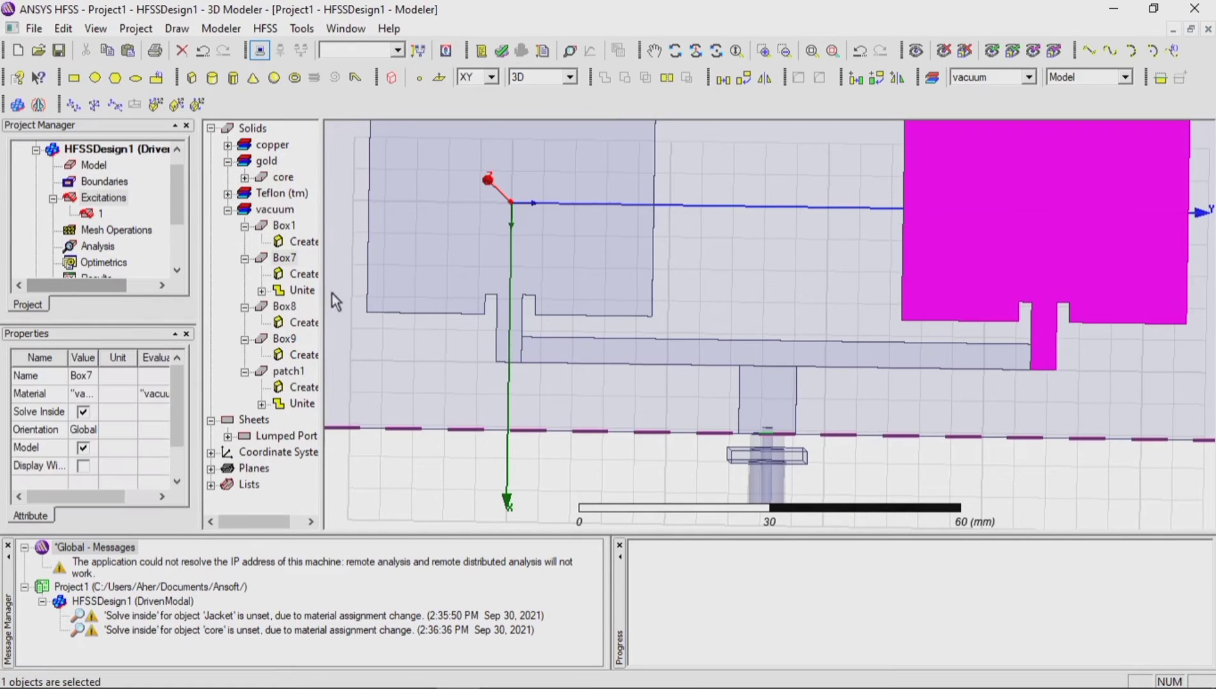
{"action": "right_click", "coordinate": [286, 258]}
{"action": "left_click", "coordinate": [340, 373]}
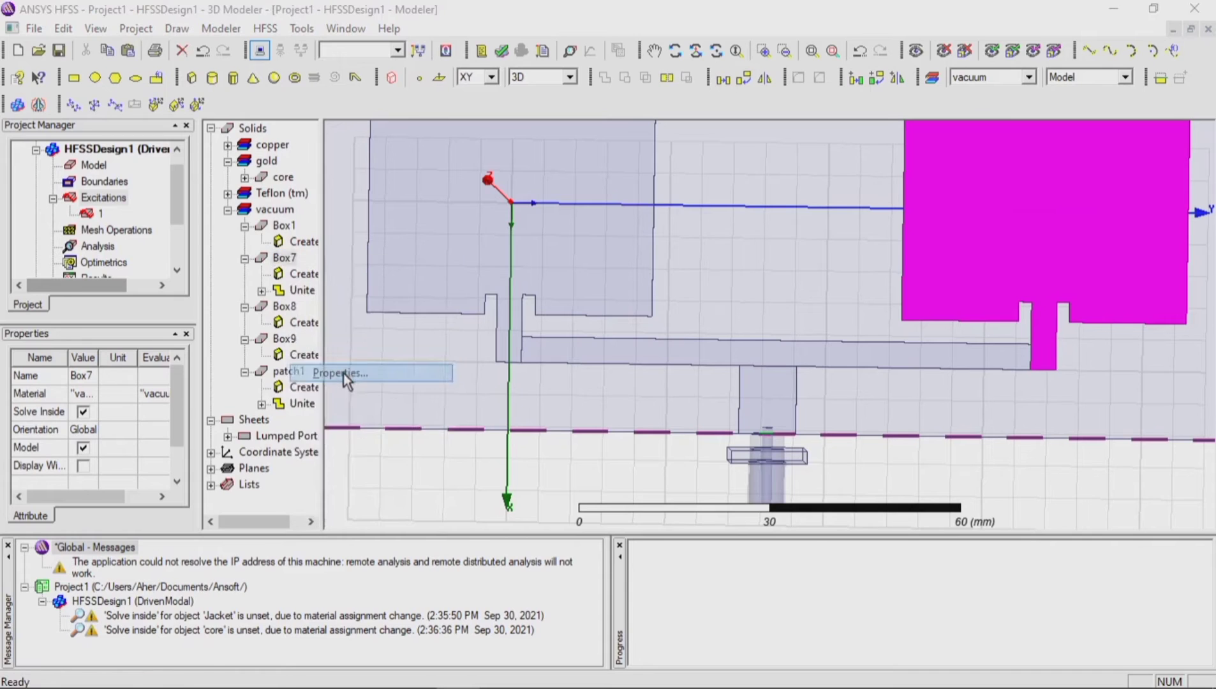
{"action": "left_click", "coordinate": [449, 262]}
{"action": "left_click", "coordinate": [449, 262]}
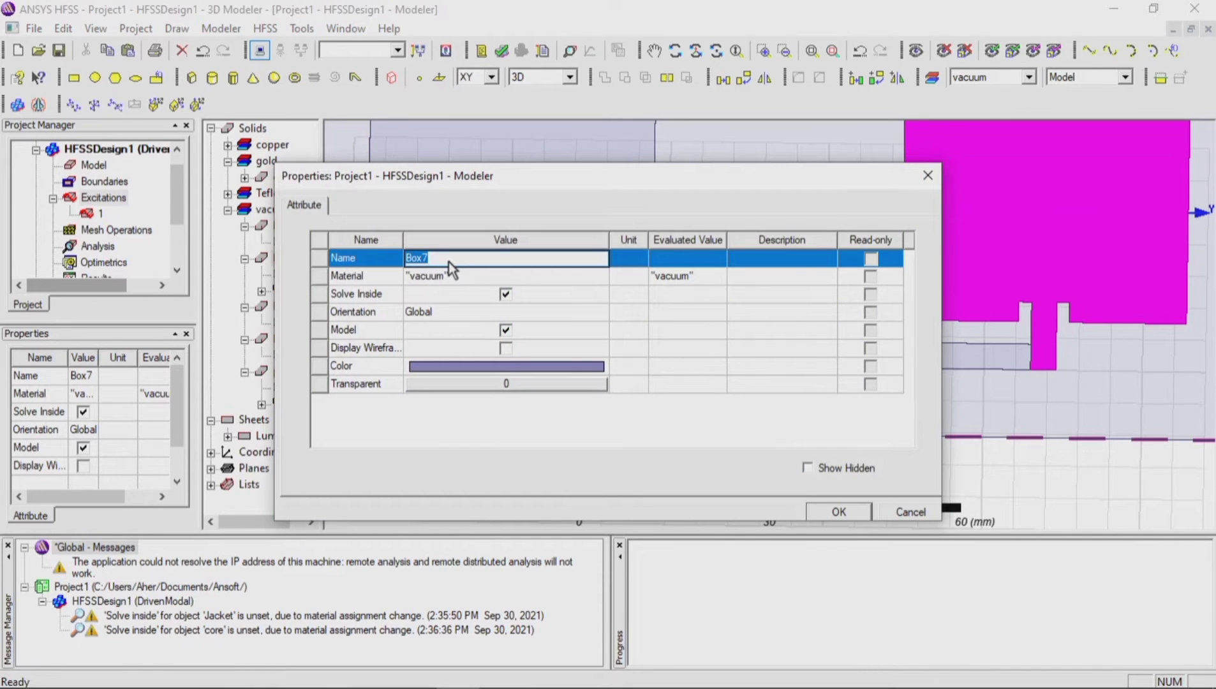
{"action": "type", "text": "pq"}
{"action": "key", "text": "BackSpace"}
{"action": "key", "text": "BackSpace"}
{"action": "left_click", "coordinate": [823, 515]}
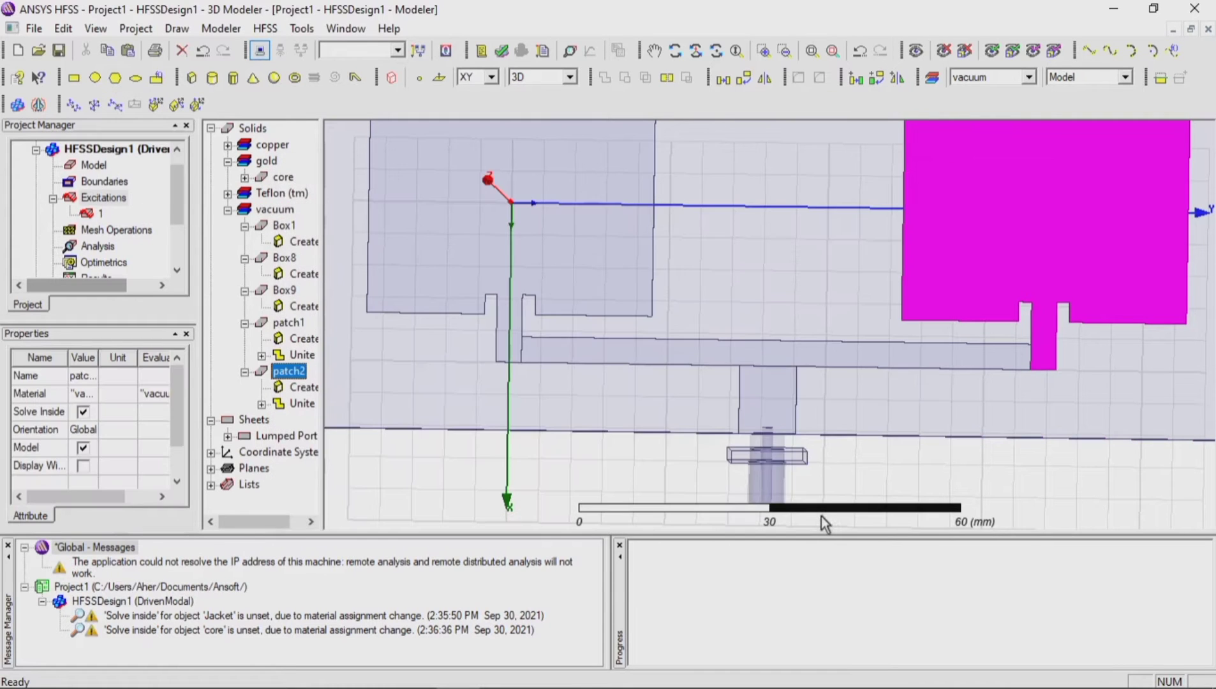
{"action": "left_click", "coordinate": [556, 483]}
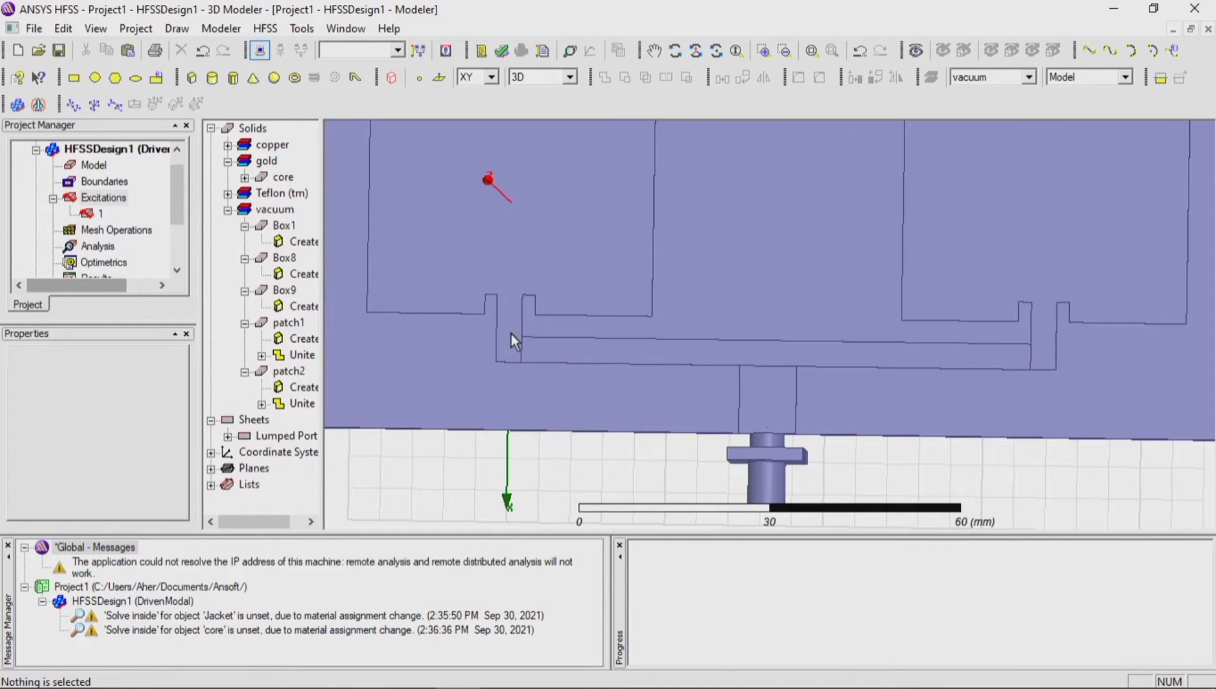
Step: Unite patch1 with the joining strip, patch2 and the central feed box in turn, forming a single solid
{"action": "left_click", "coordinate": [511, 333]}
{"action": "left_click", "coordinate": [551, 356], "text": "ctrl"}
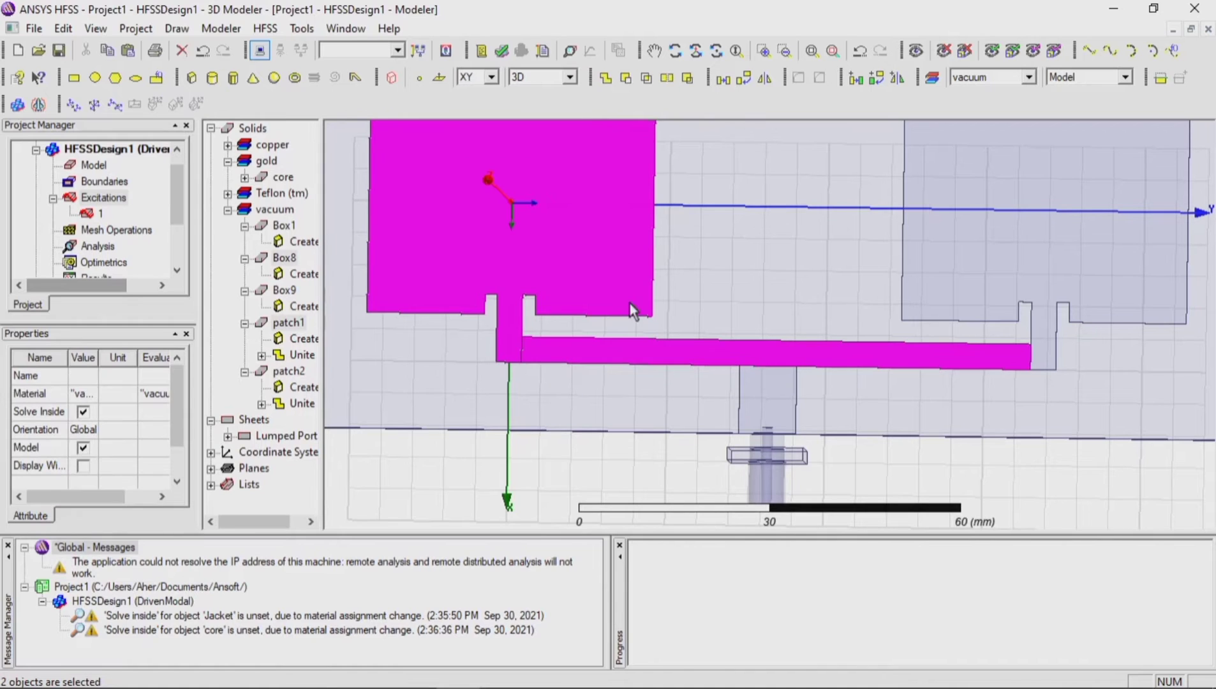
{"action": "left_click", "coordinate": [609, 76]}
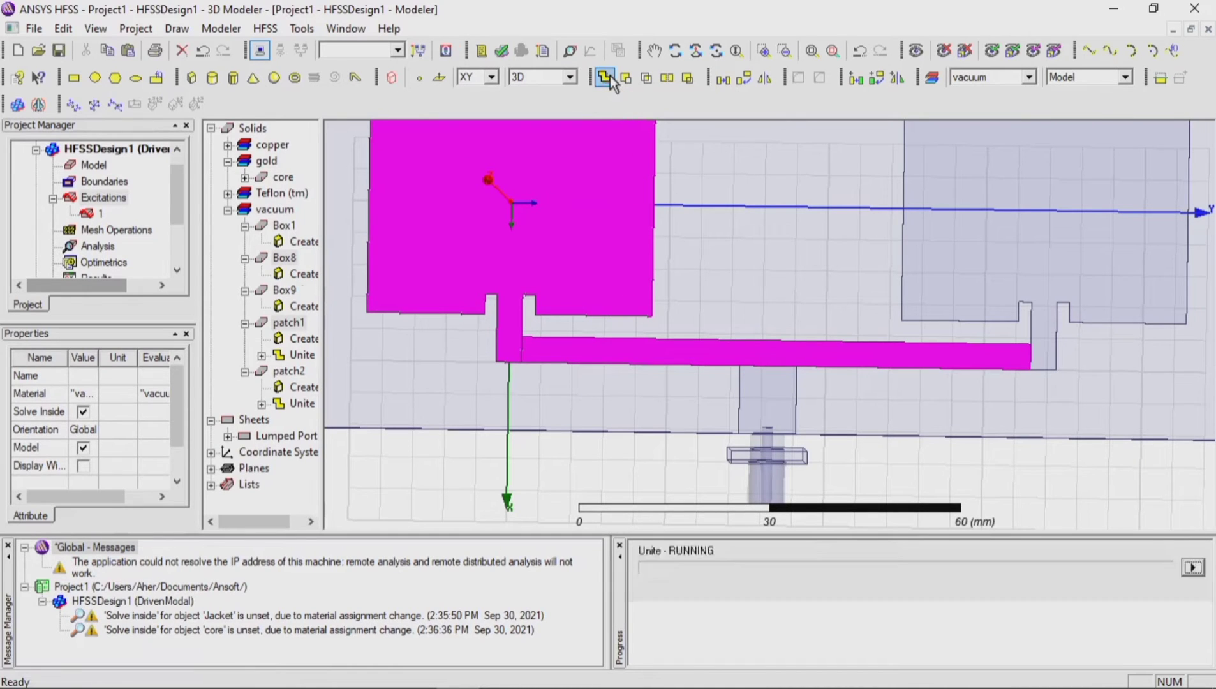
{"action": "left_click", "coordinate": [1041, 319], "text": "ctrl"}
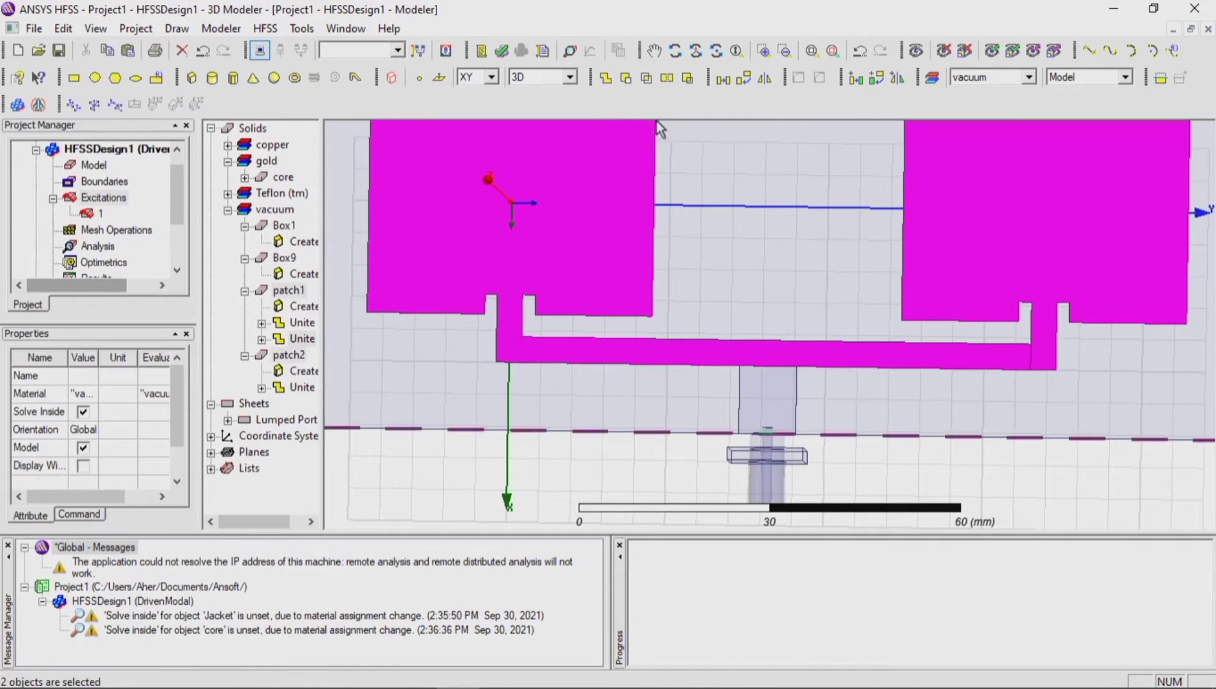
{"action": "left_click", "coordinate": [612, 78]}
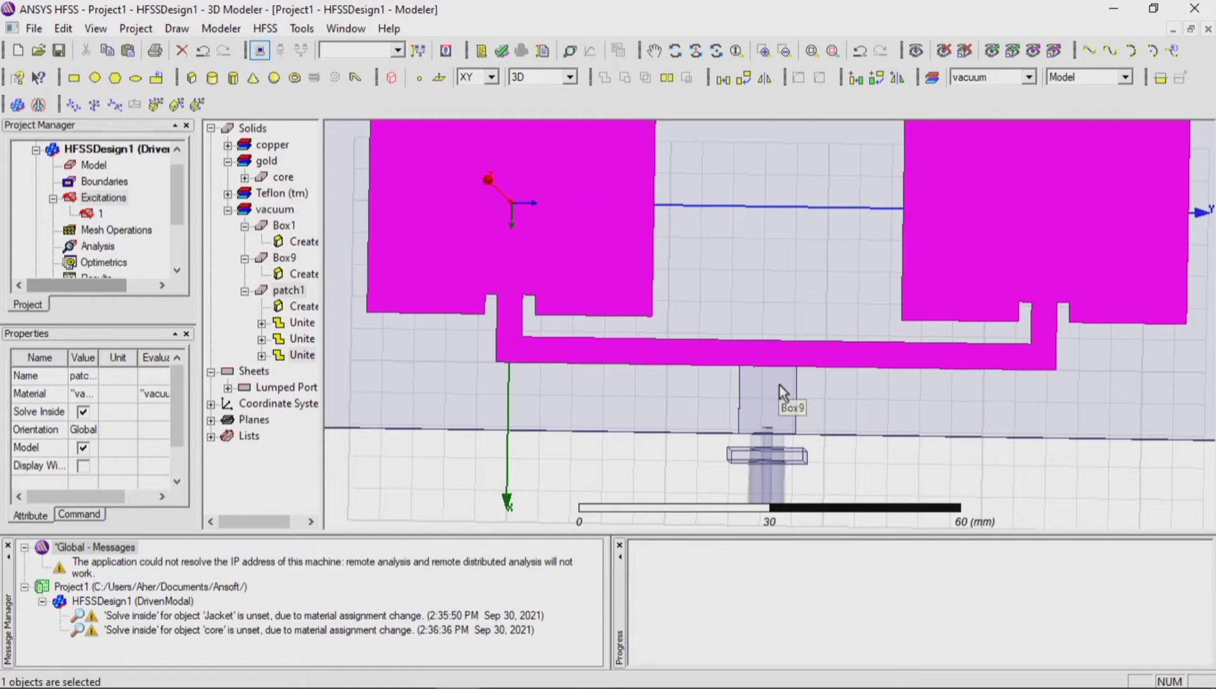
{"action": "left_click", "coordinate": [780, 385], "text": "ctrl"}
{"action": "left_click", "coordinate": [609, 79]}
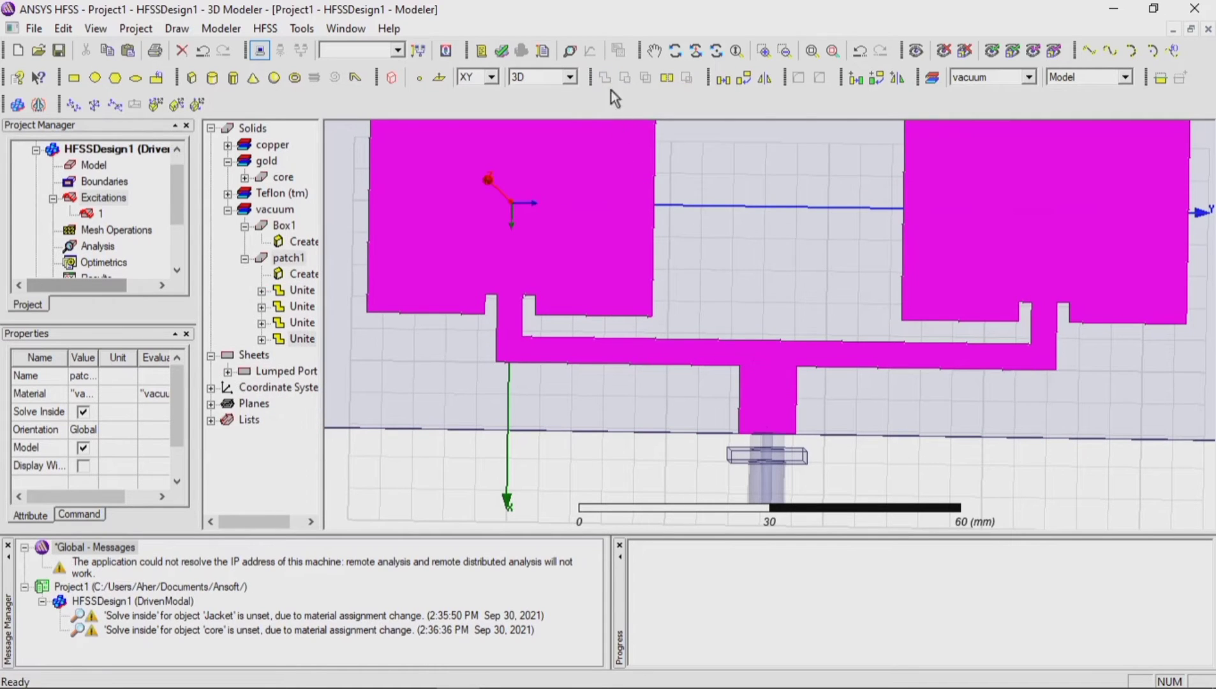
{"action": "left_click", "coordinate": [581, 473]}
{"action": "scroll", "coordinate": [540, 442], "scroll_direction": "down", "scroll_amount": 4}
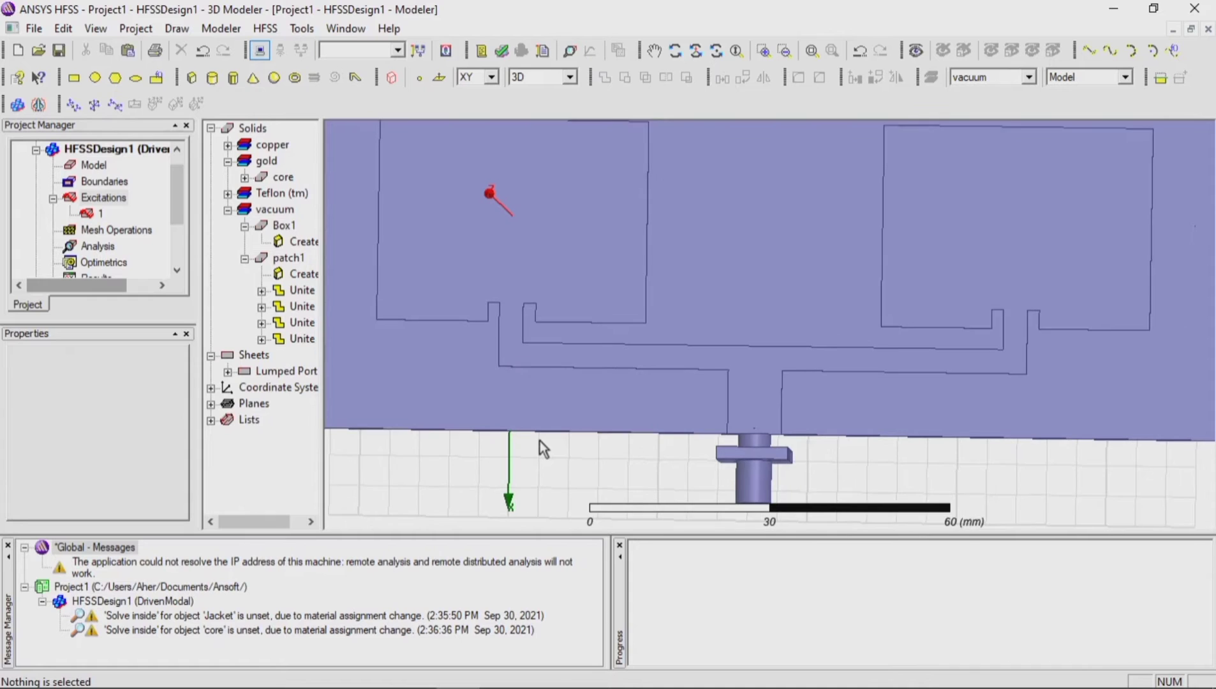
{"action": "scroll", "coordinate": [539, 441], "scroll_direction": "down", "scroll_amount": 3}
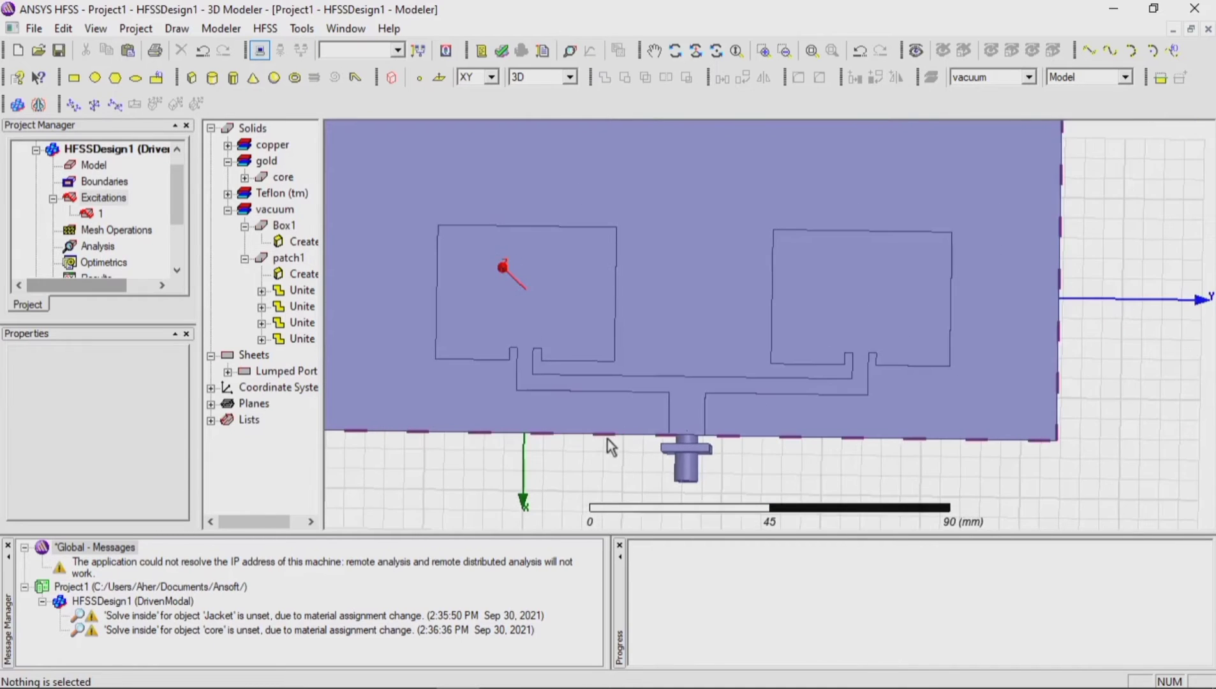
{"action": "left_click", "coordinate": [295, 258]}
{"action": "right_click", "coordinate": [294, 259]}
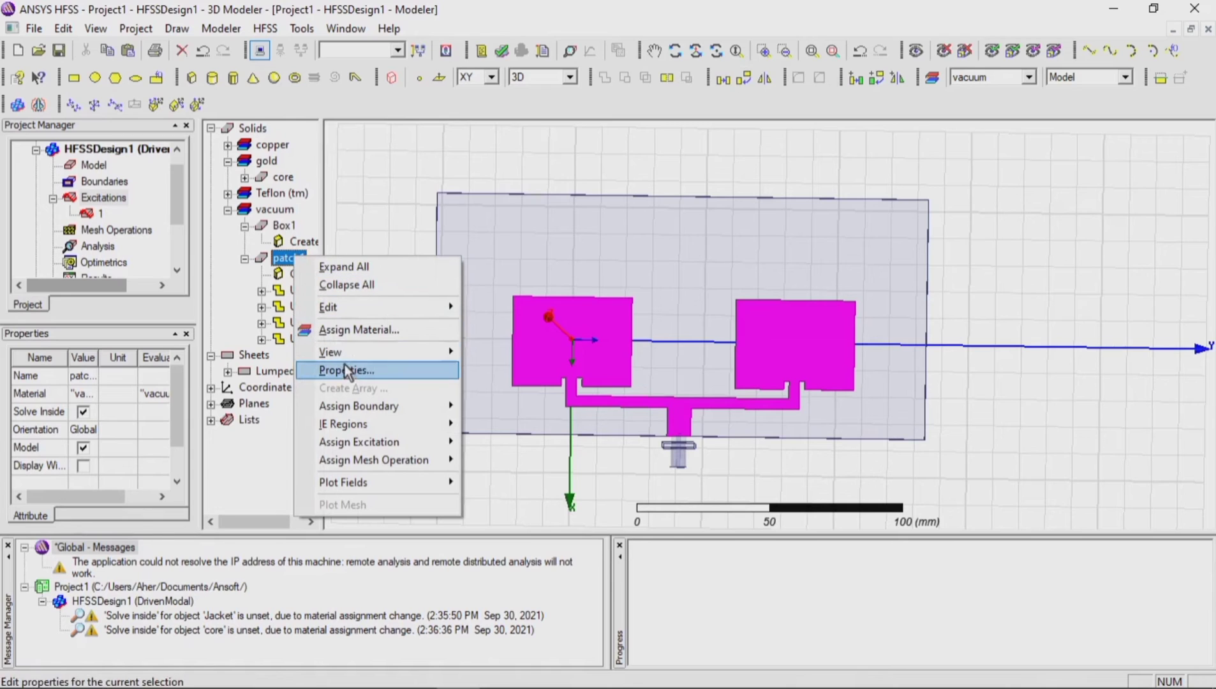
{"action": "left_click", "coordinate": [471, 152]}
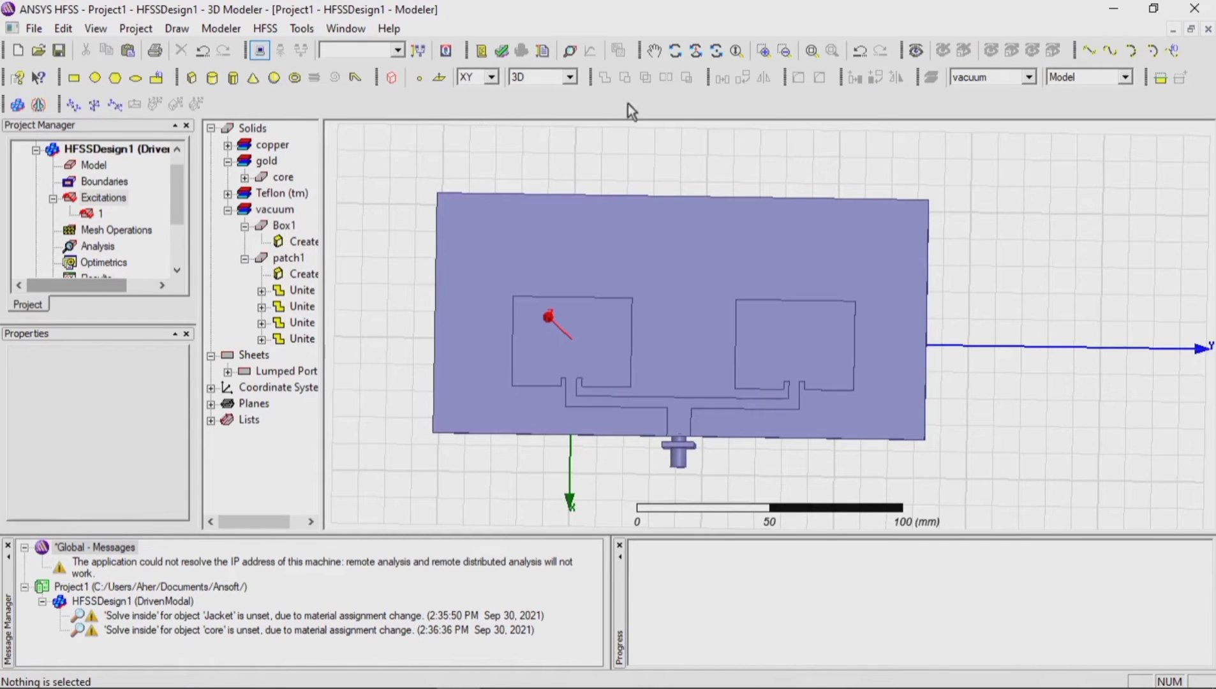
Step: Turn the model to its underside and draw a box about 30 x 20 x 100 mm in line with the connector
{"action": "left_click", "coordinate": [673, 50]}
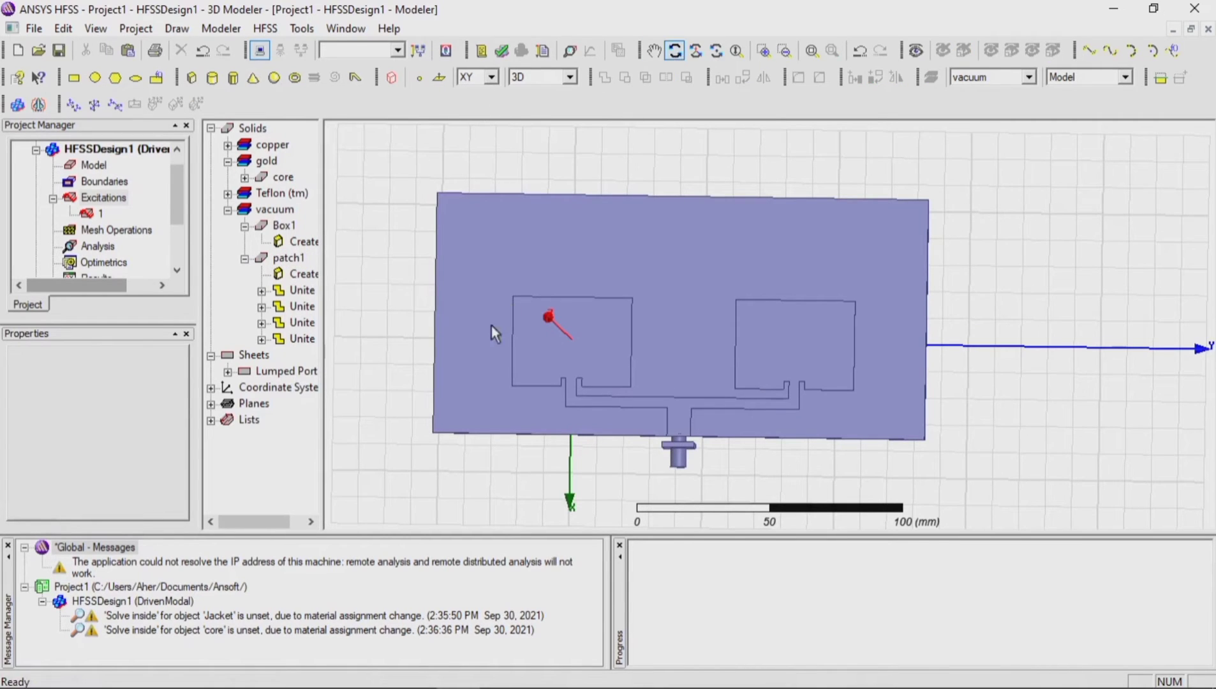
{"action": "left_click_drag", "start_coordinate": [491, 325], "coordinate": [798, 381]}
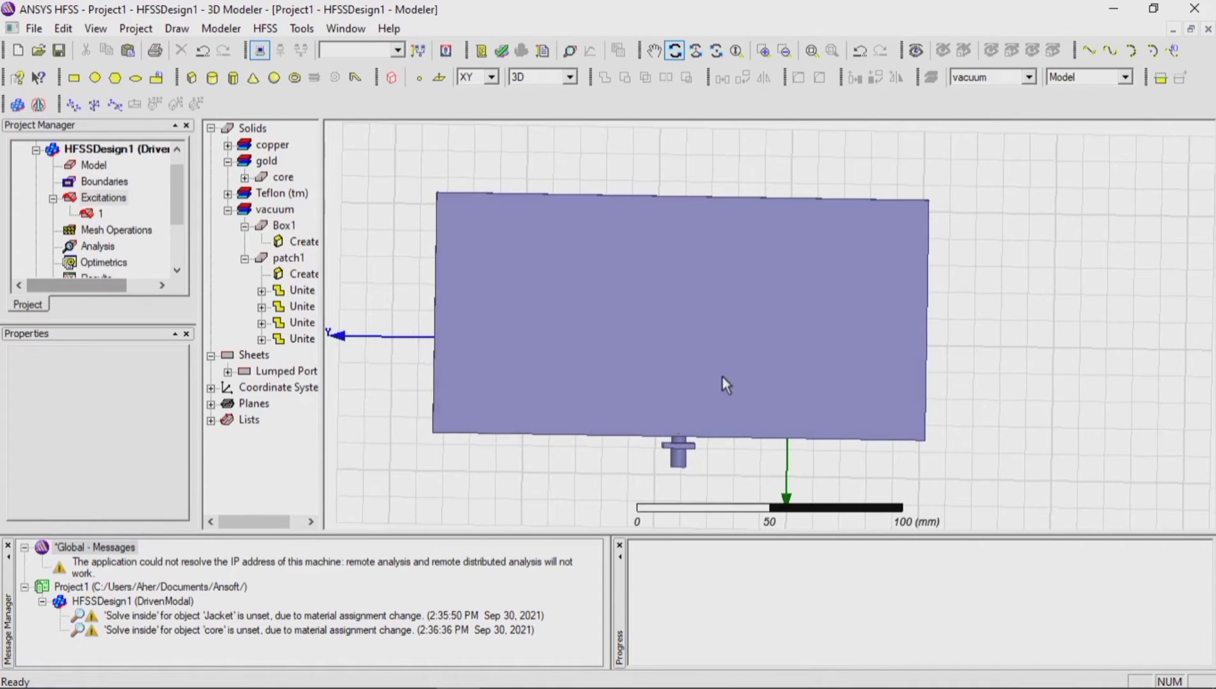
{"action": "scroll", "coordinate": [753, 430], "scroll_direction": "up", "scroll_amount": 3}
{"action": "left_click", "coordinate": [675, 51]}
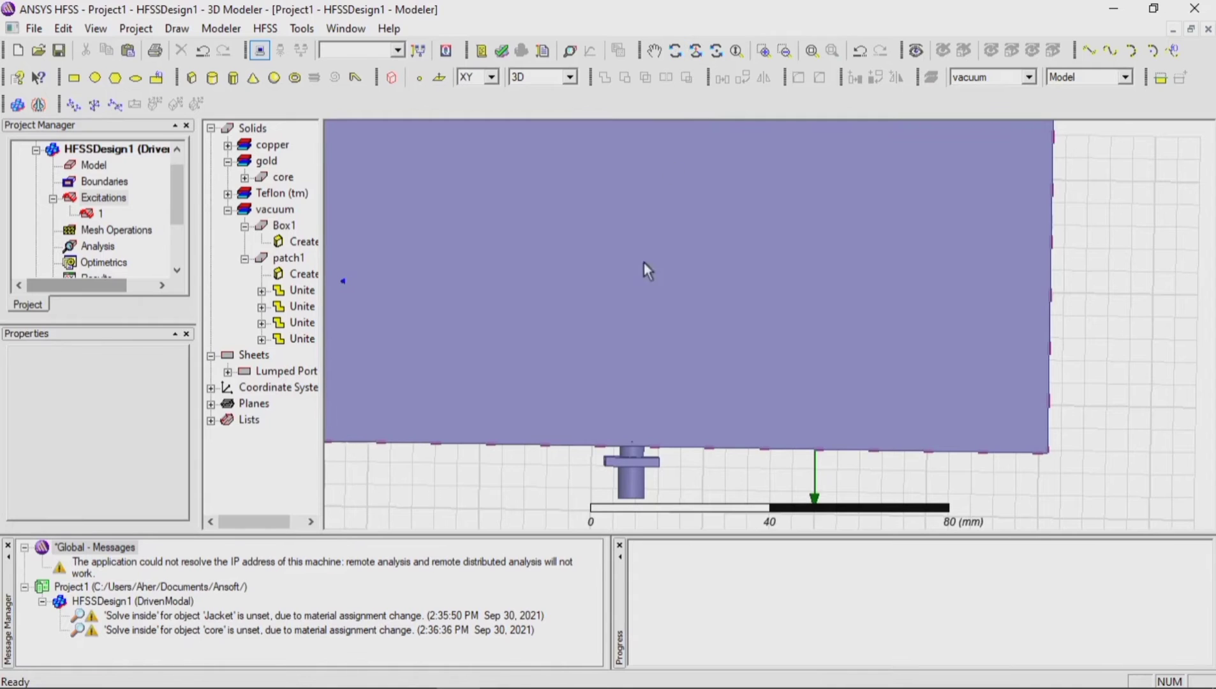
{"action": "scroll", "coordinate": [652, 451], "scroll_direction": "up", "scroll_amount": 2}
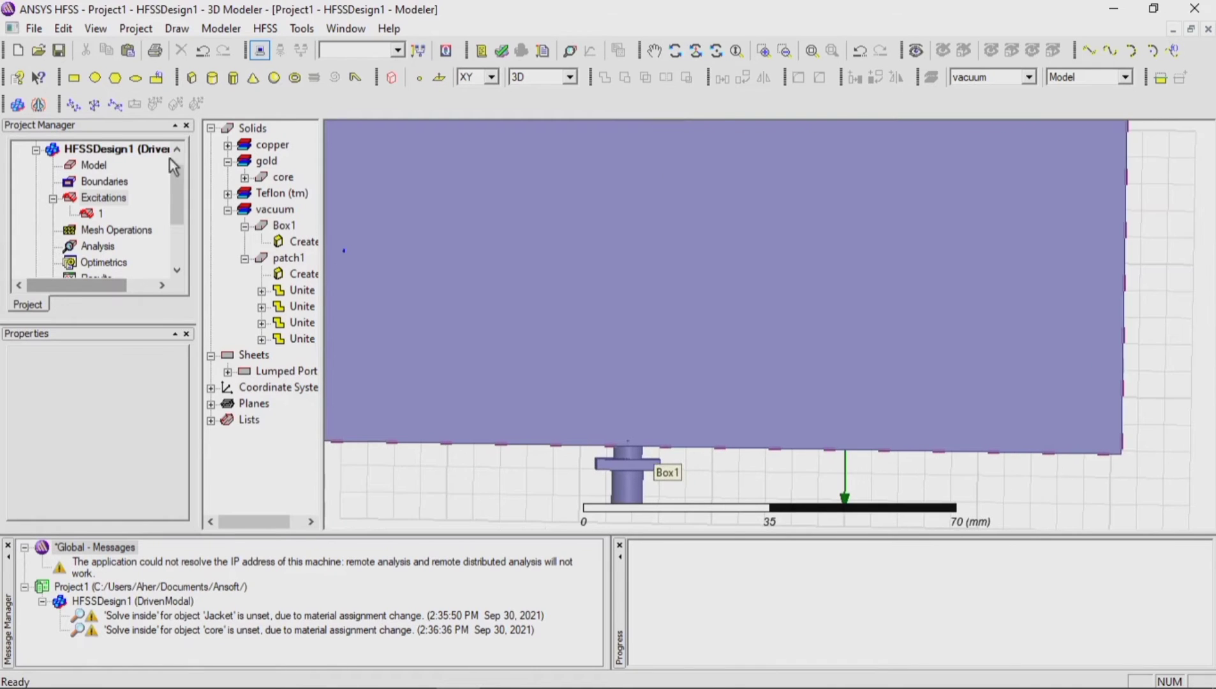
{"action": "left_click", "coordinate": [192, 80]}
{"action": "left_click", "coordinate": [581, 282]}
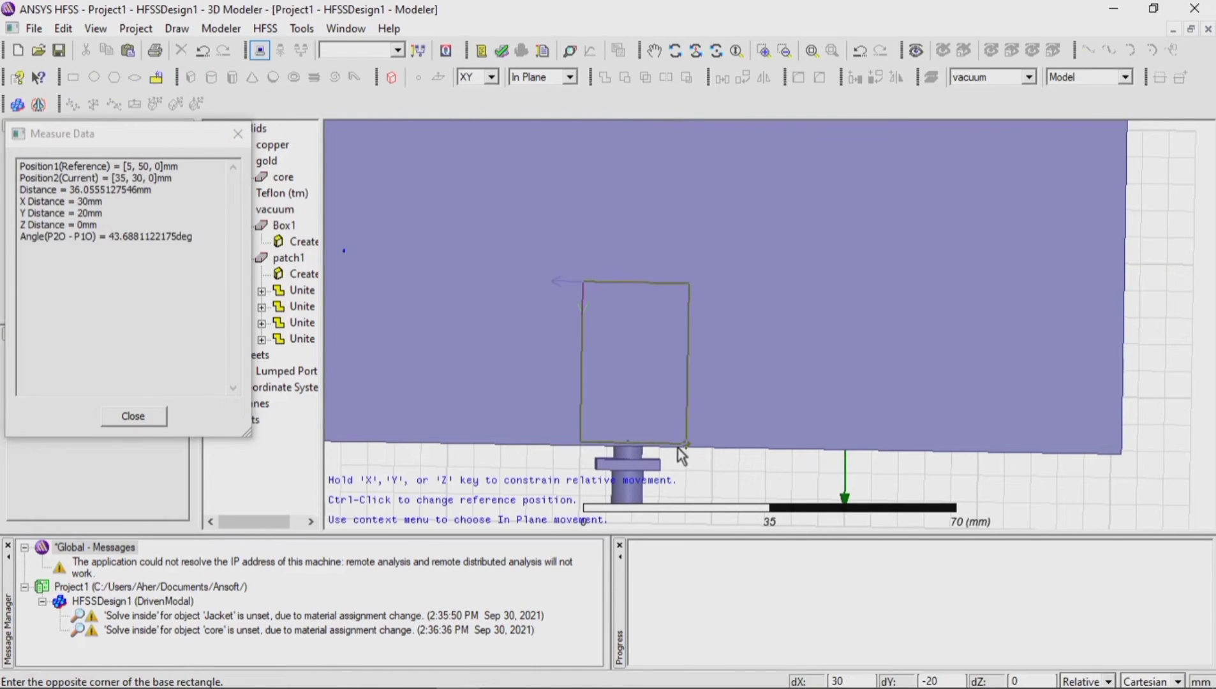
{"action": "left_click", "coordinate": [680, 446]}
{"action": "left_click", "coordinate": [668, 425]}
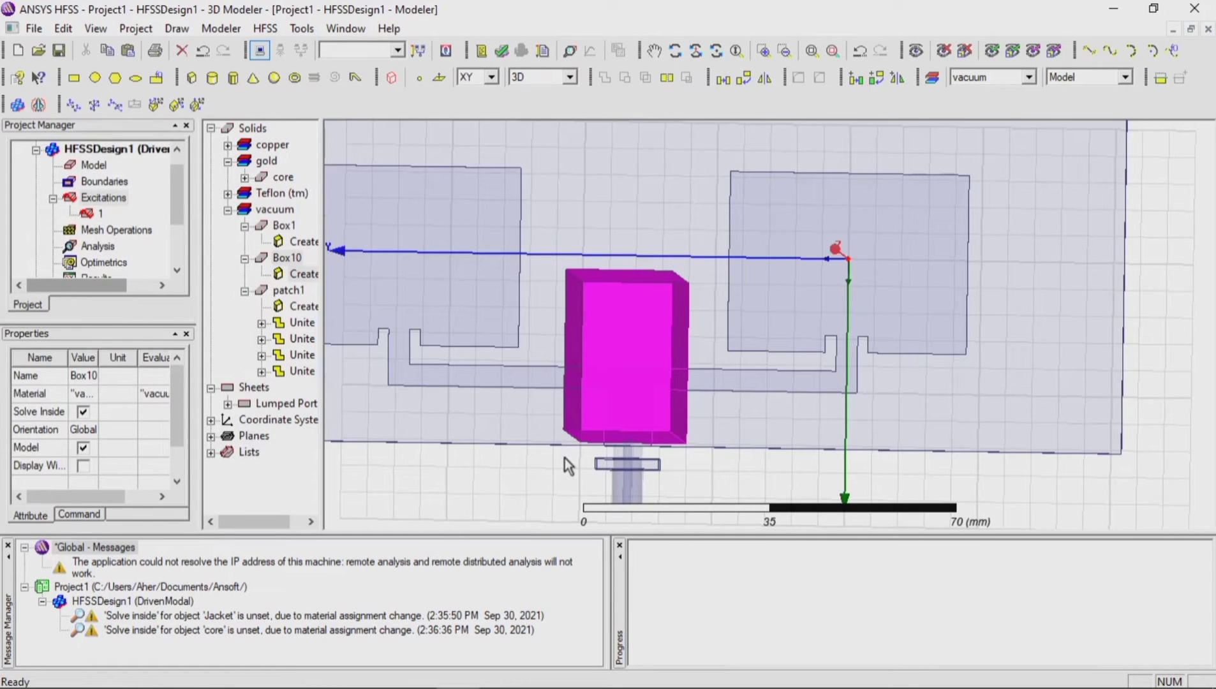
Step: Set the new box's X size to 40 mm, Y size to -9 mm and Z size to 0.035 mm
{"action": "left_click", "coordinate": [301, 276]}
{"action": "double_click", "coordinate": [301, 277]}
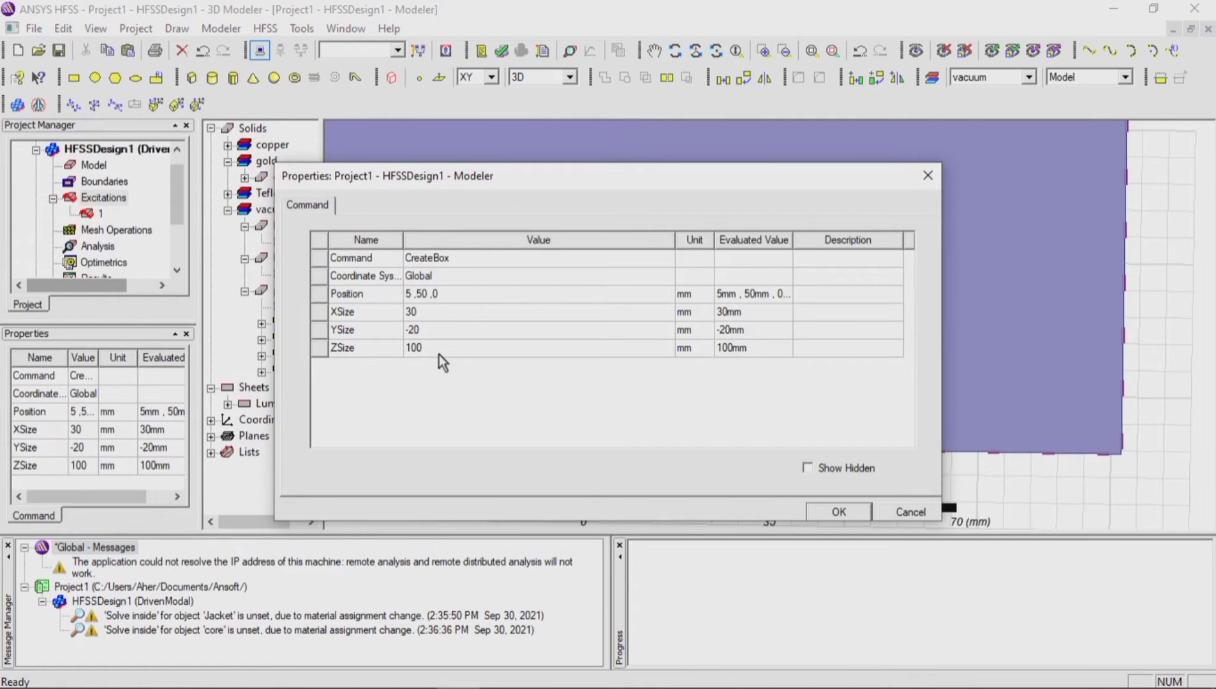
{"action": "left_click", "coordinate": [440, 315]}
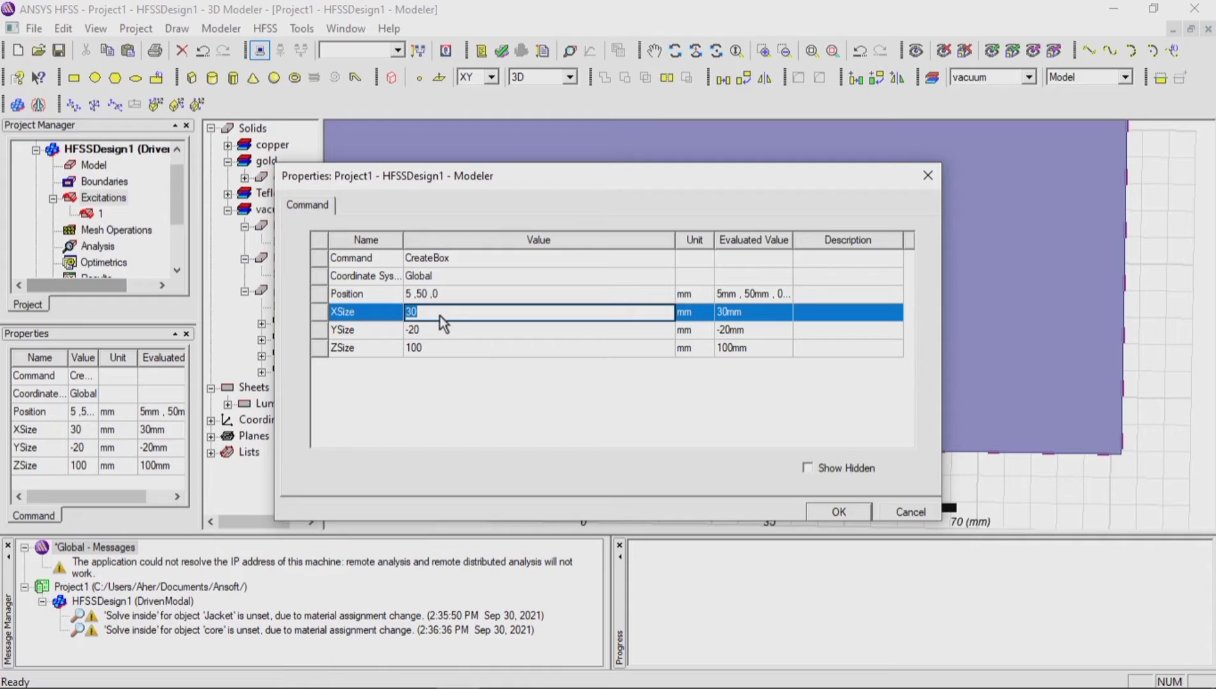
{"action": "type", "text": "40"}
{"action": "key", "text": "Tab"}
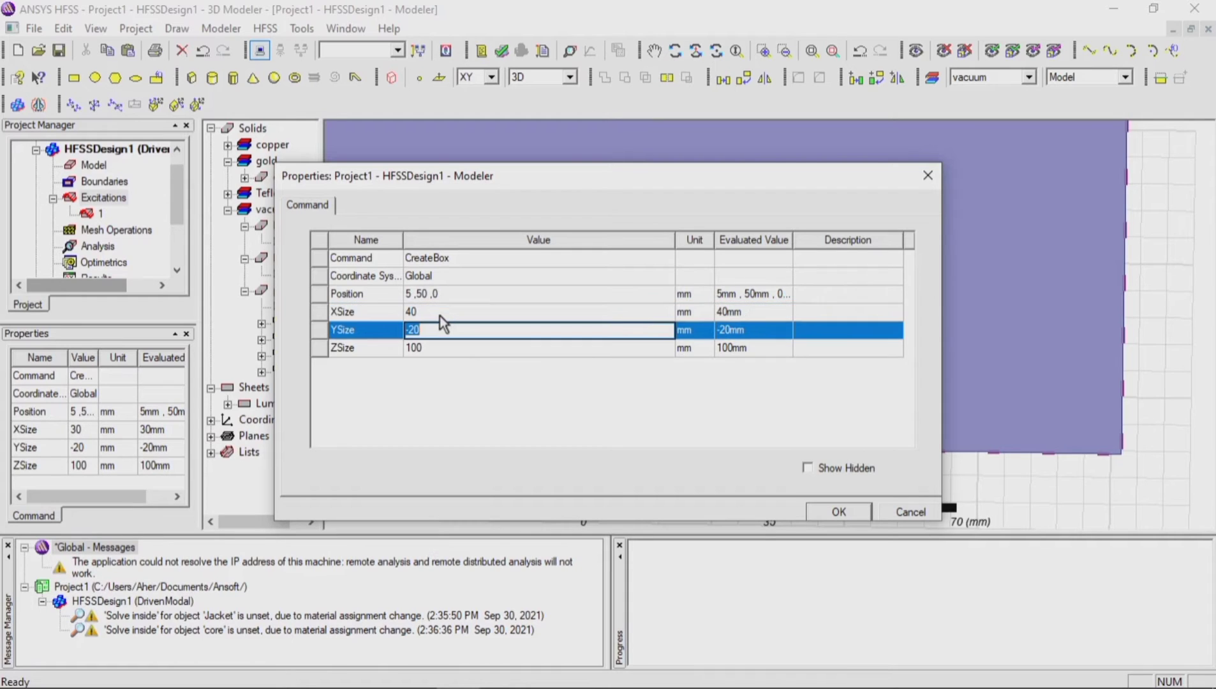
{"action": "type", "text": "-9"}
{"action": "key", "text": "Tab"}
{"action": "type", "text": "0.035"}
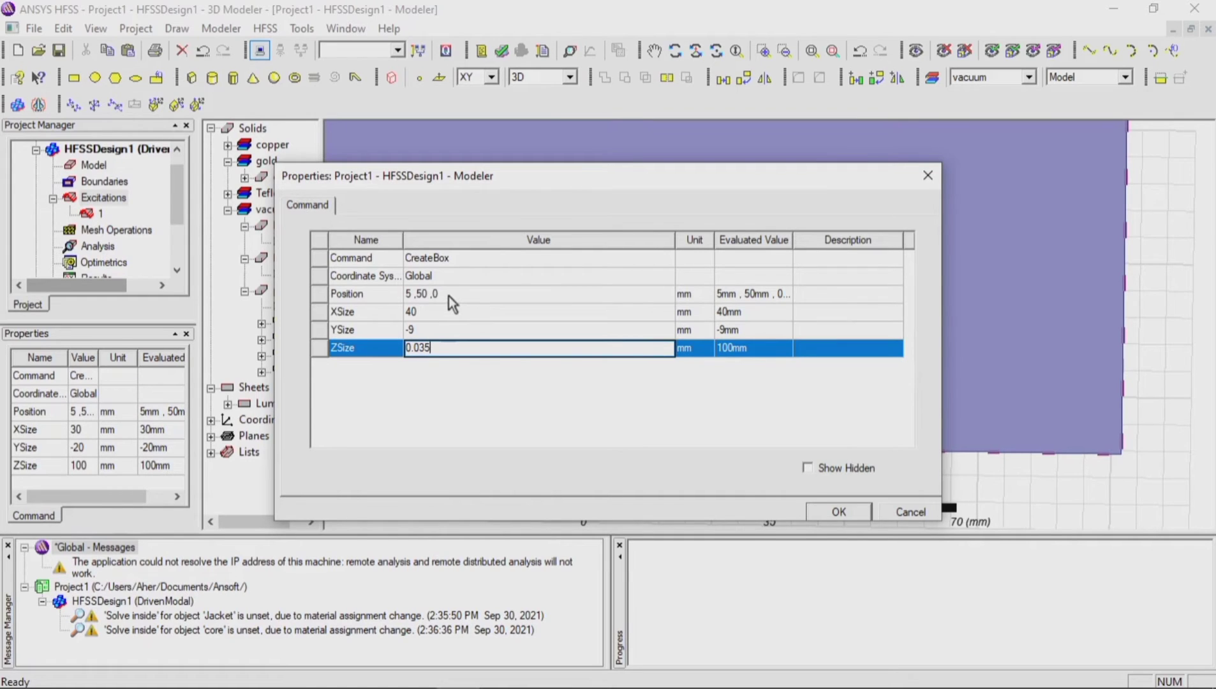
Step: Set the new box's position to -4.4, 45.5, -0.835 mm and apply its properties
{"action": "left_click", "coordinate": [449, 295]}
{"action": "left_click", "coordinate": [448, 295]}
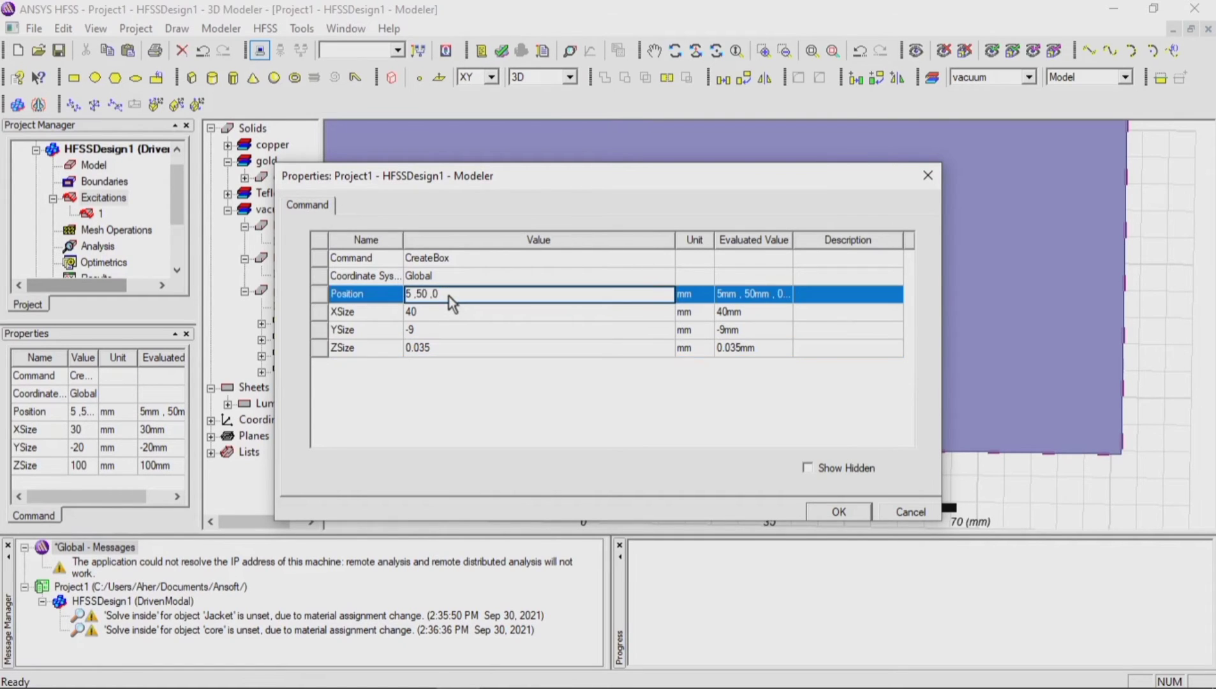
{"action": "key", "text": "BackSpace"}
{"action": "type", "text": "-0.835"}
{"action": "key", "text": "Left"}
{"action": "key", "text": "Left"}
{"action": "key", "text": "Left"}
{"action": "key", "text": "BackSpace"}
{"action": "key", "text": "BackSpace"}
{"action": "type", "text": "45.5"}
{"action": "key", "text": "BackSpace"}
{"action": "type", "text": "-4.4"}
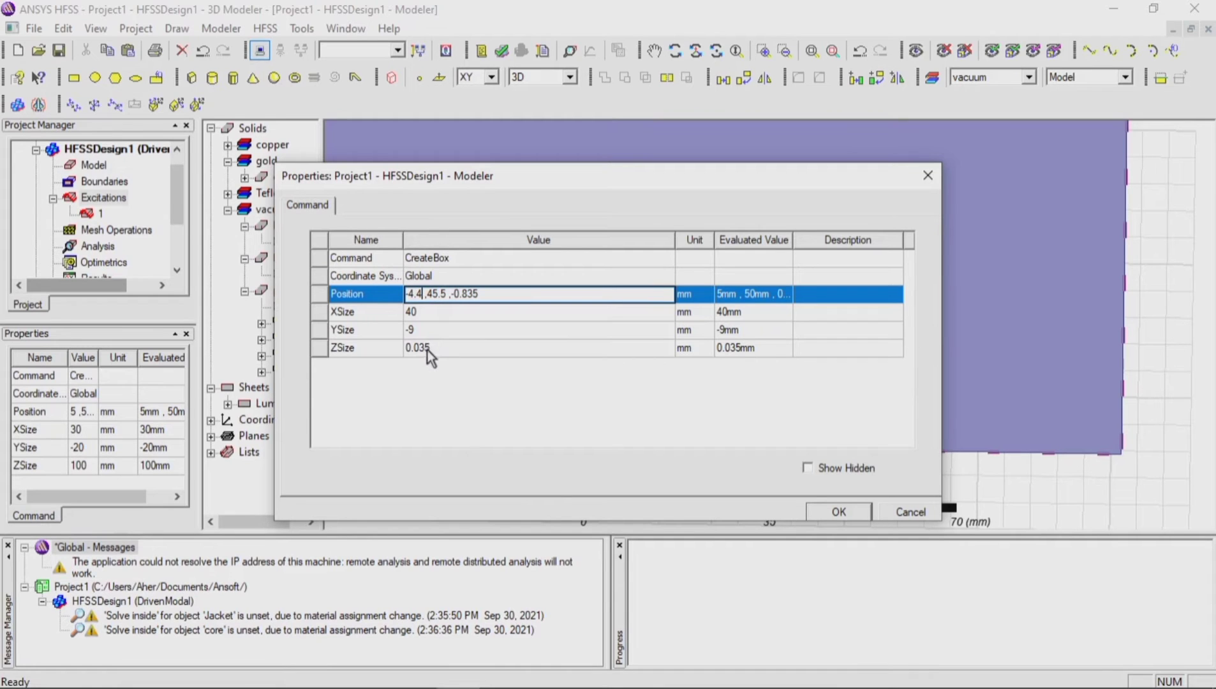
{"action": "left_click", "coordinate": [425, 332]}
{"action": "left_click", "coordinate": [839, 512]}
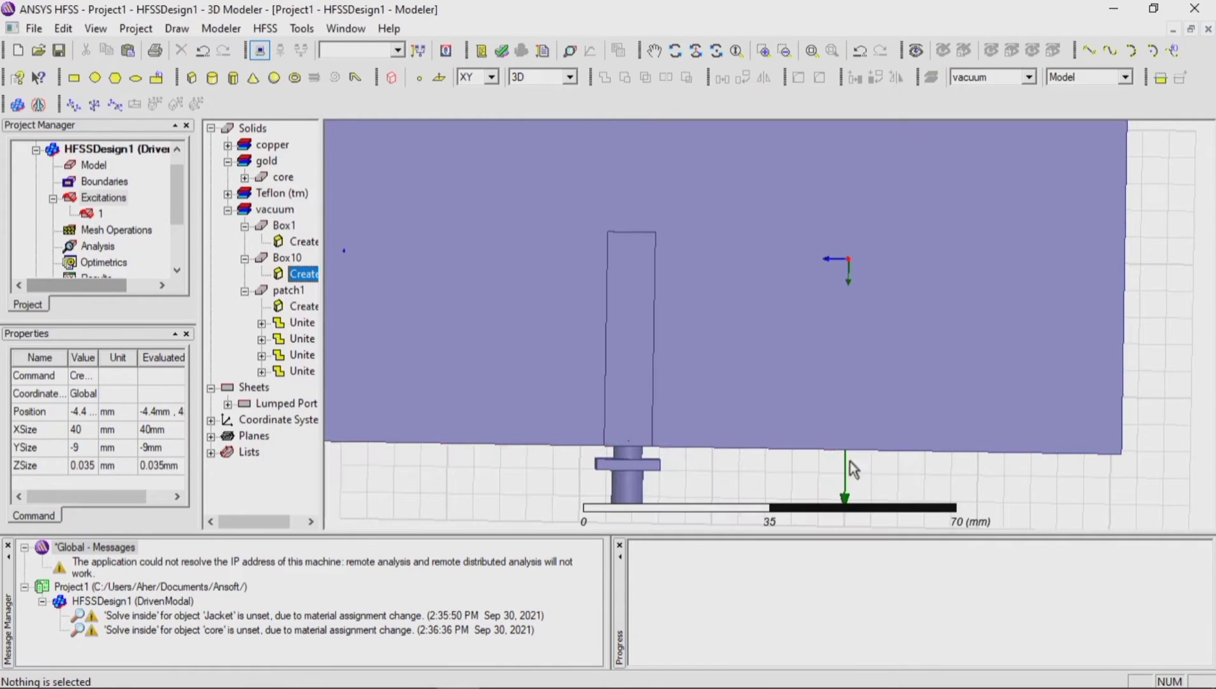
Step: Rename the underside strip, Box10, as ground
{"action": "scroll", "coordinate": [828, 388], "scroll_direction": "down", "scroll_amount": 2}
{"action": "scroll", "coordinate": [828, 388], "scroll_direction": "down", "scroll_amount": 1}
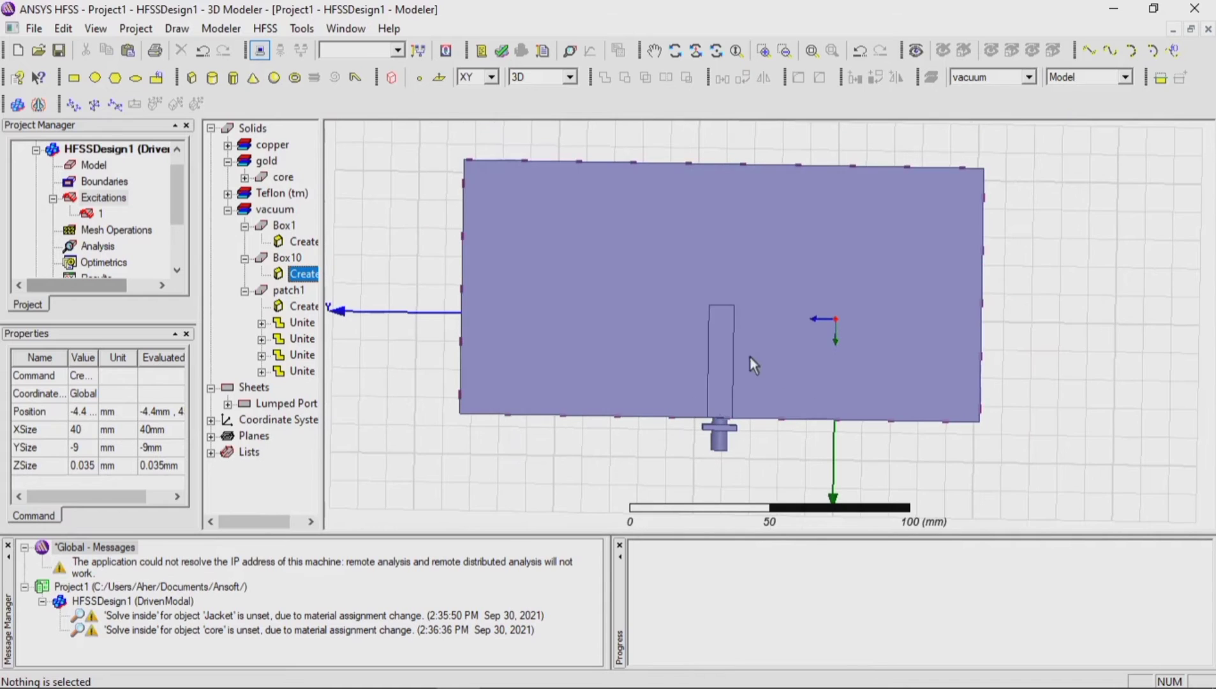
{"action": "left_click", "coordinate": [726, 352]}
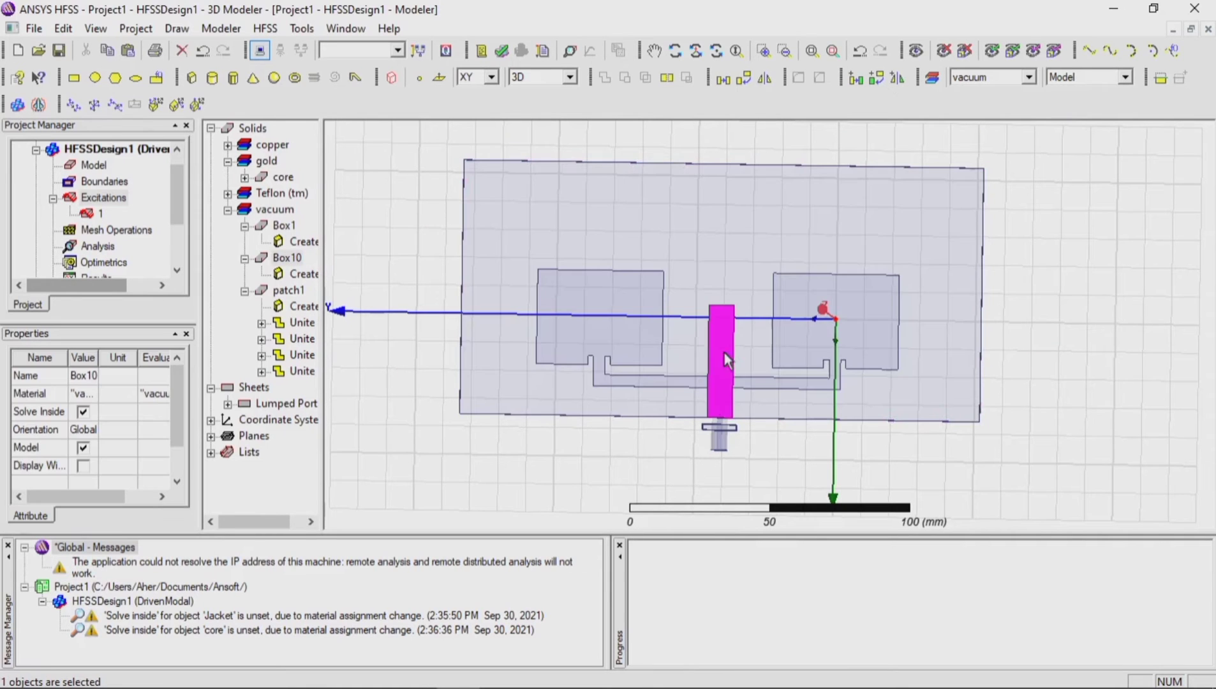
{"action": "right_click", "coordinate": [287, 257]}
{"action": "left_click", "coordinate": [341, 373]}
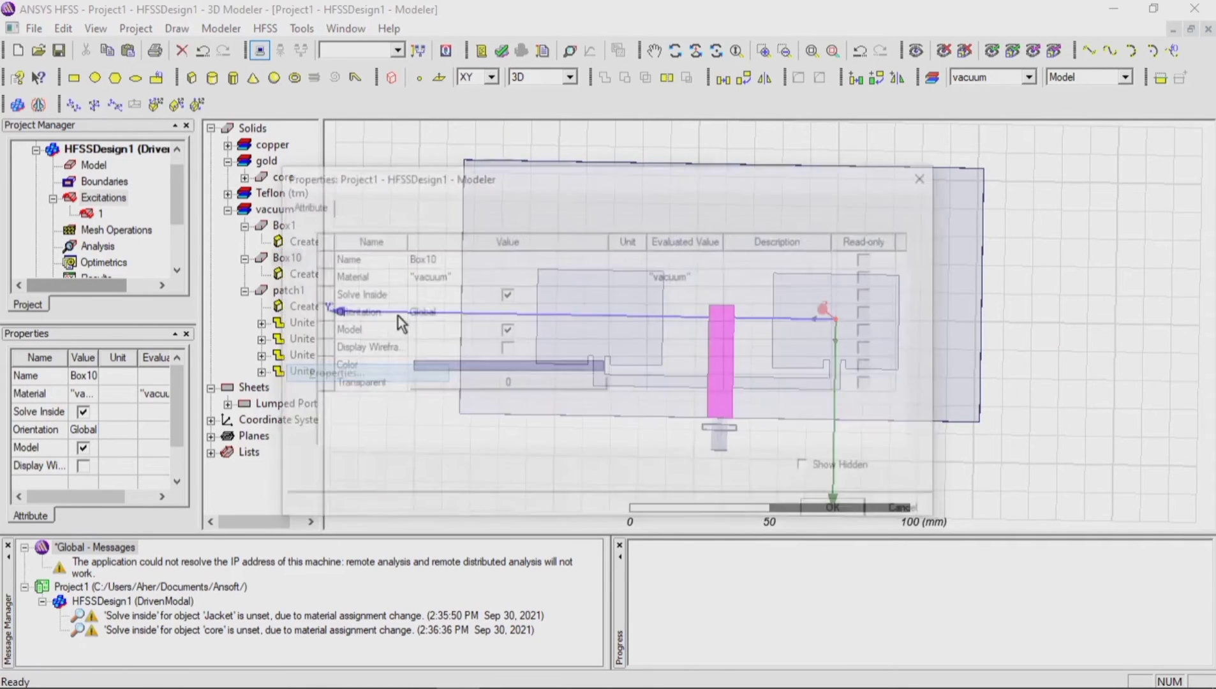
{"action": "left_click", "coordinate": [449, 257]}
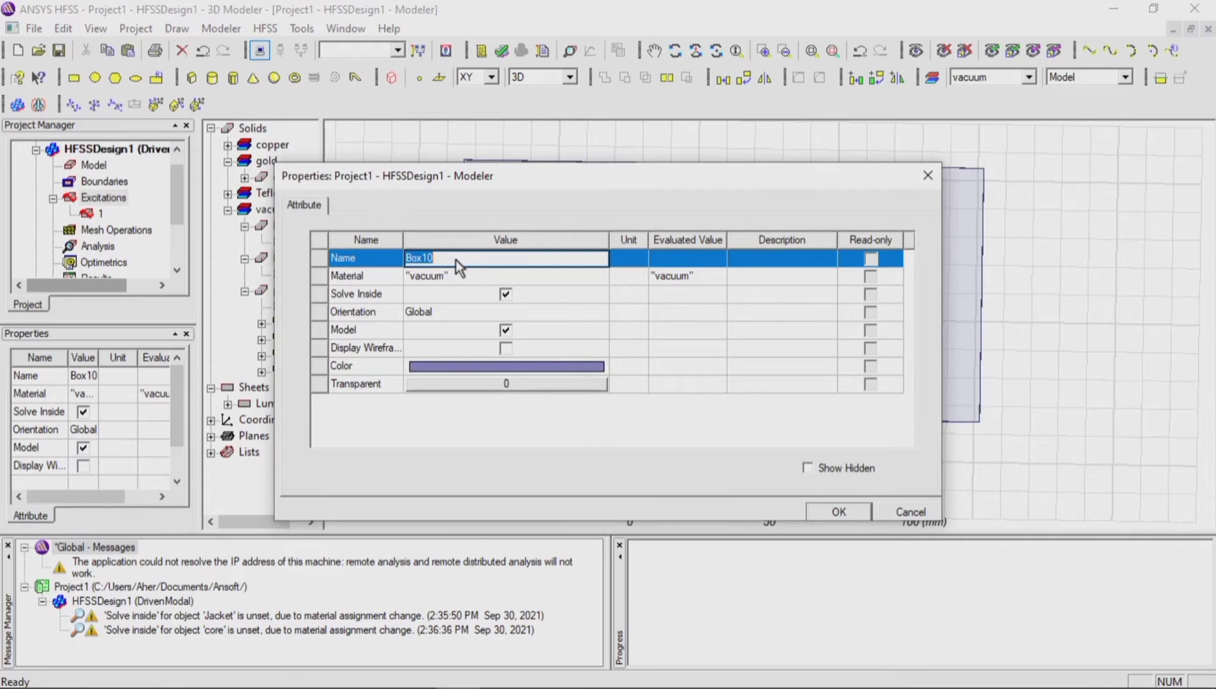
{"action": "type", "text": "ground"}
{"action": "left_click", "coordinate": [838, 512]}
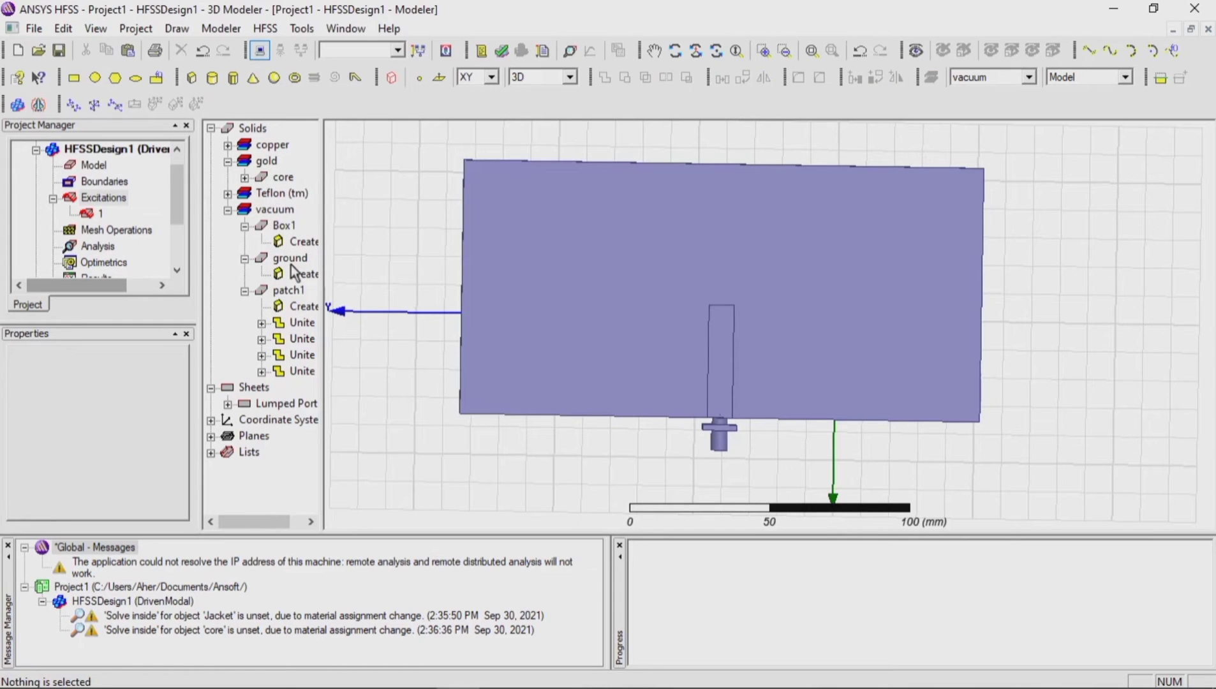
Step: Set the display colour of the ground strip to yellow
{"action": "right_click", "coordinate": [291, 264]}
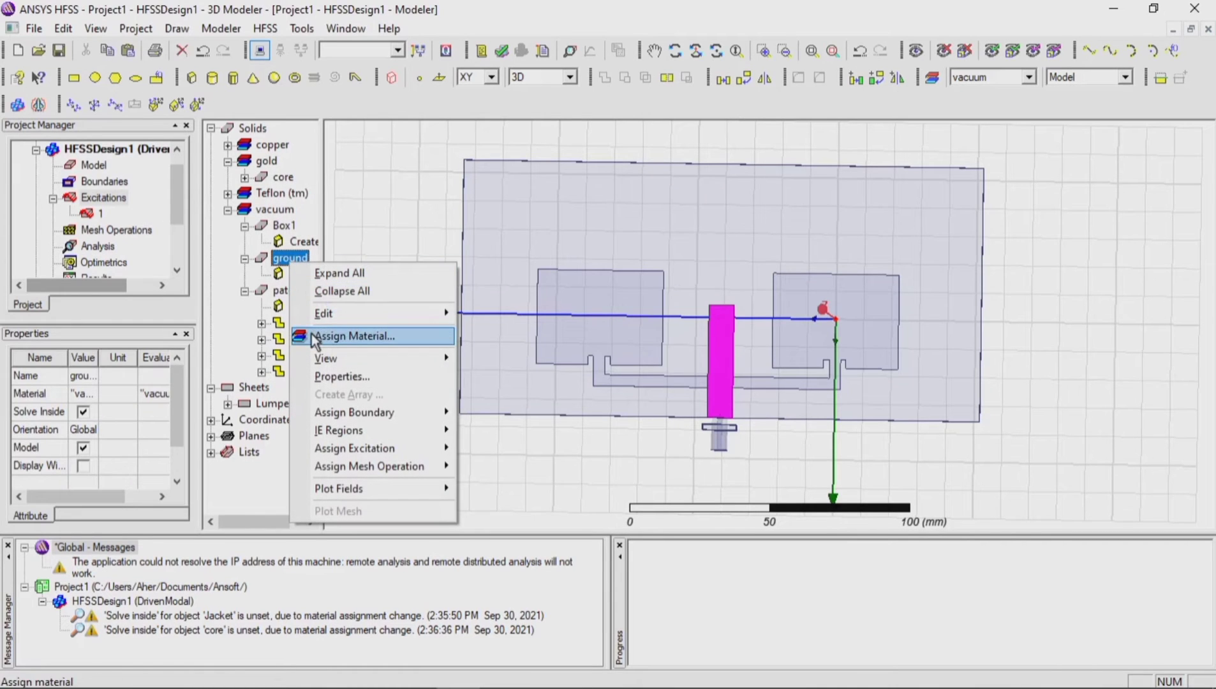
{"action": "left_click", "coordinate": [320, 374]}
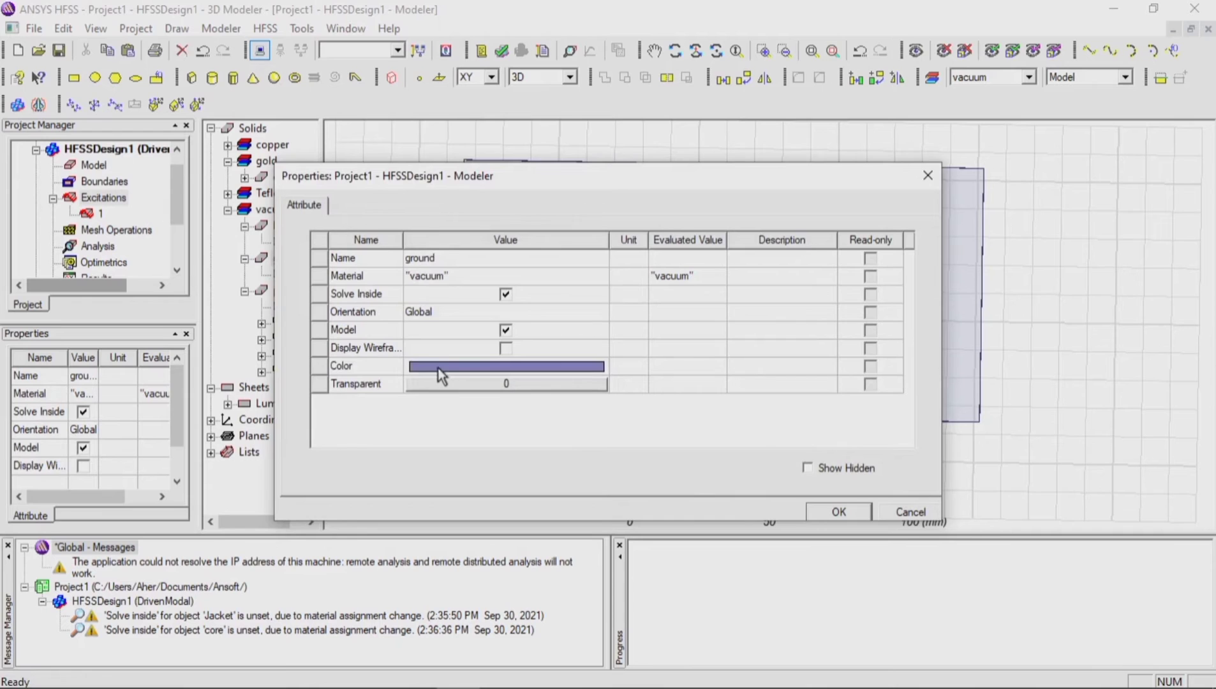
{"action": "left_click", "coordinate": [438, 369]}
{"action": "left_click", "coordinate": [449, 270]}
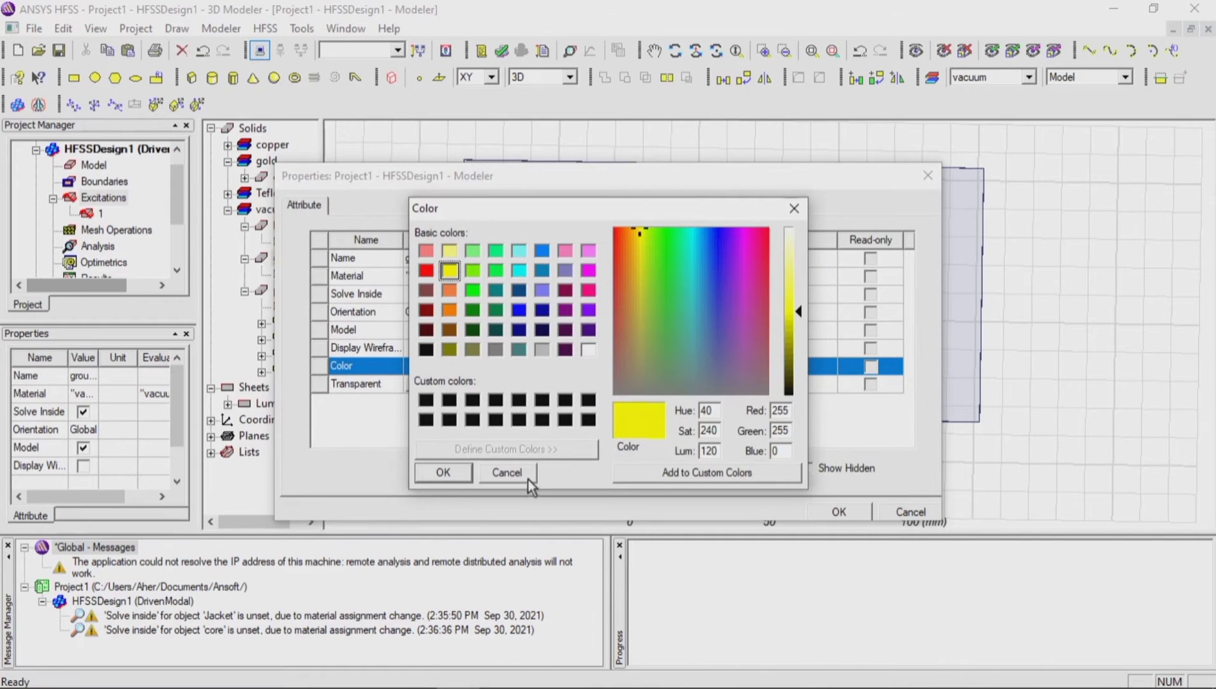
{"action": "left_click", "coordinate": [445, 474]}
{"action": "left_click", "coordinate": [838, 512]}
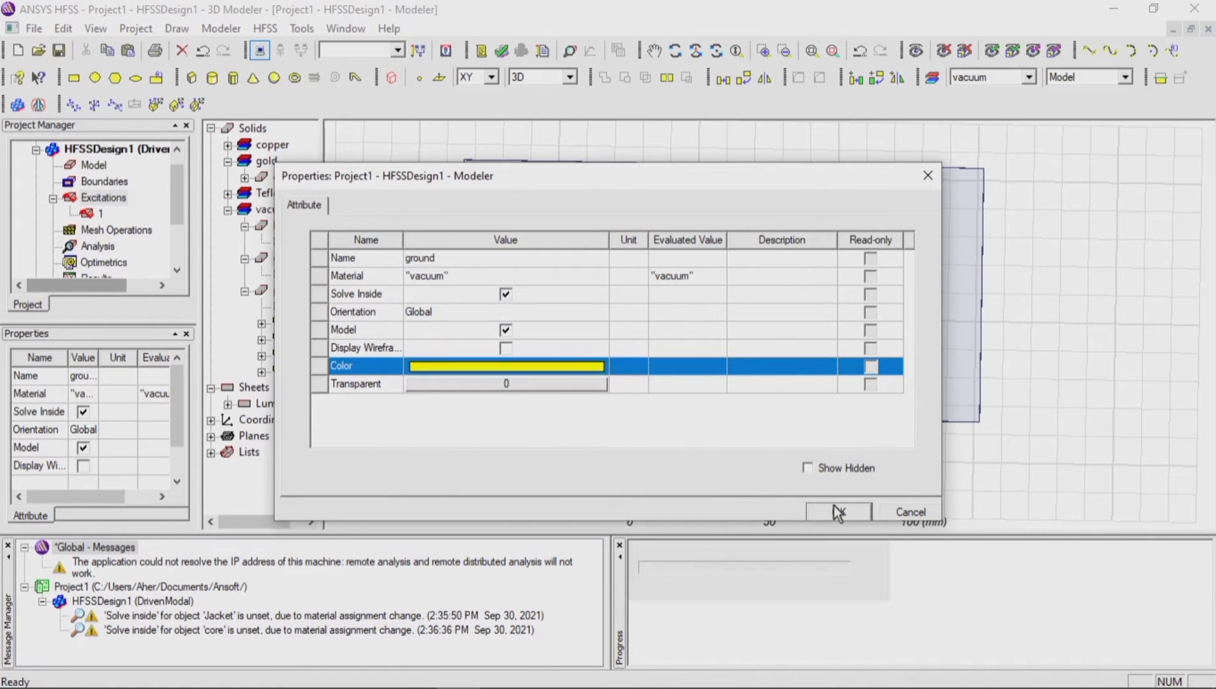
{"action": "left_click", "coordinate": [627, 453]}
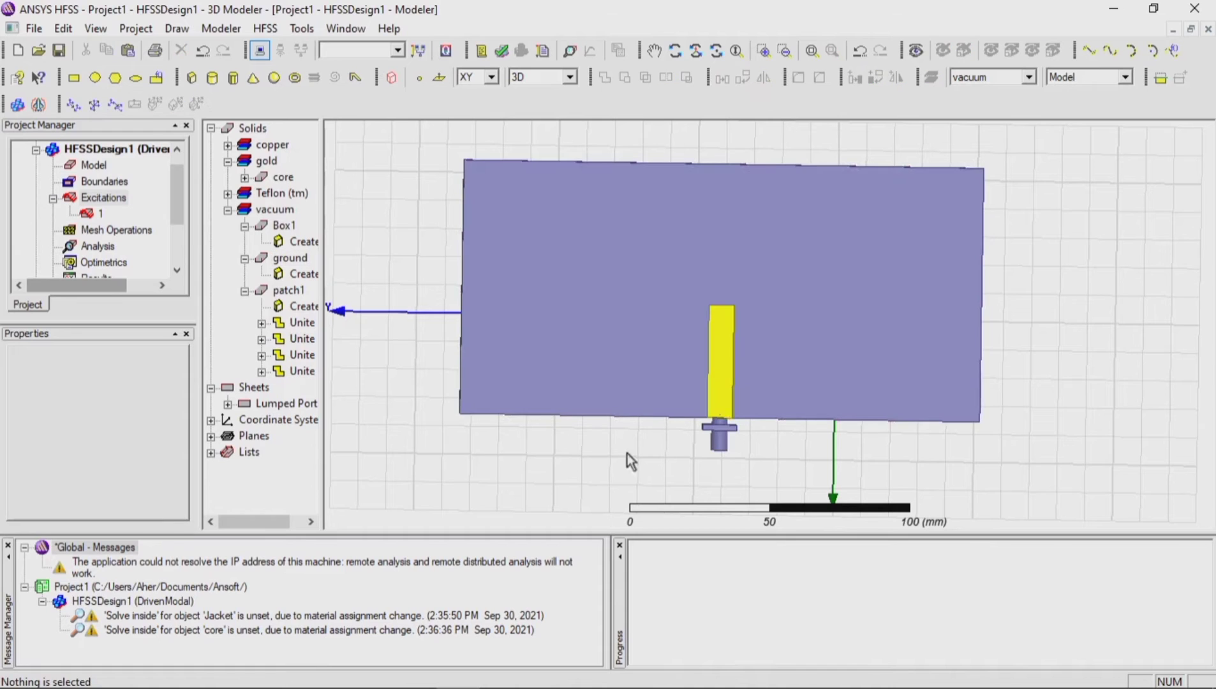
Step: Turn the model back to the patch side, set patch1's display colour to yellow and clear the selection
{"action": "left_click", "coordinate": [676, 52]}
{"action": "left_click_drag", "start_coordinate": [888, 324], "coordinate": [565, 336]}
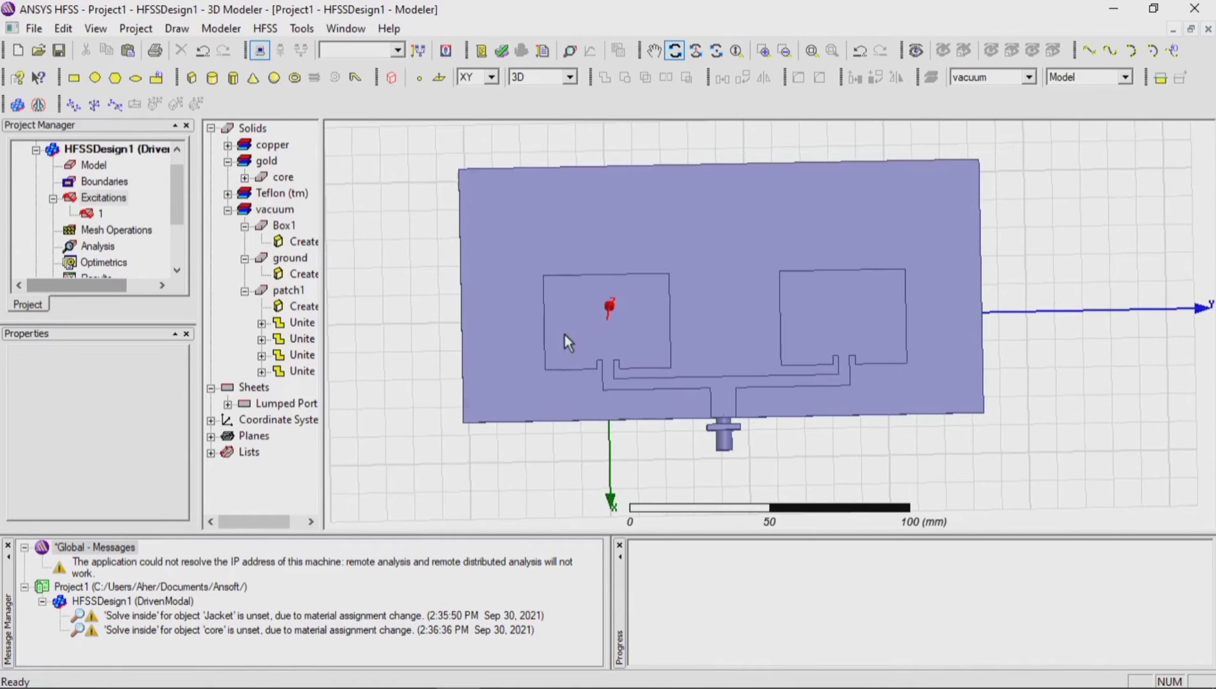
{"action": "key", "text": "Escape"}
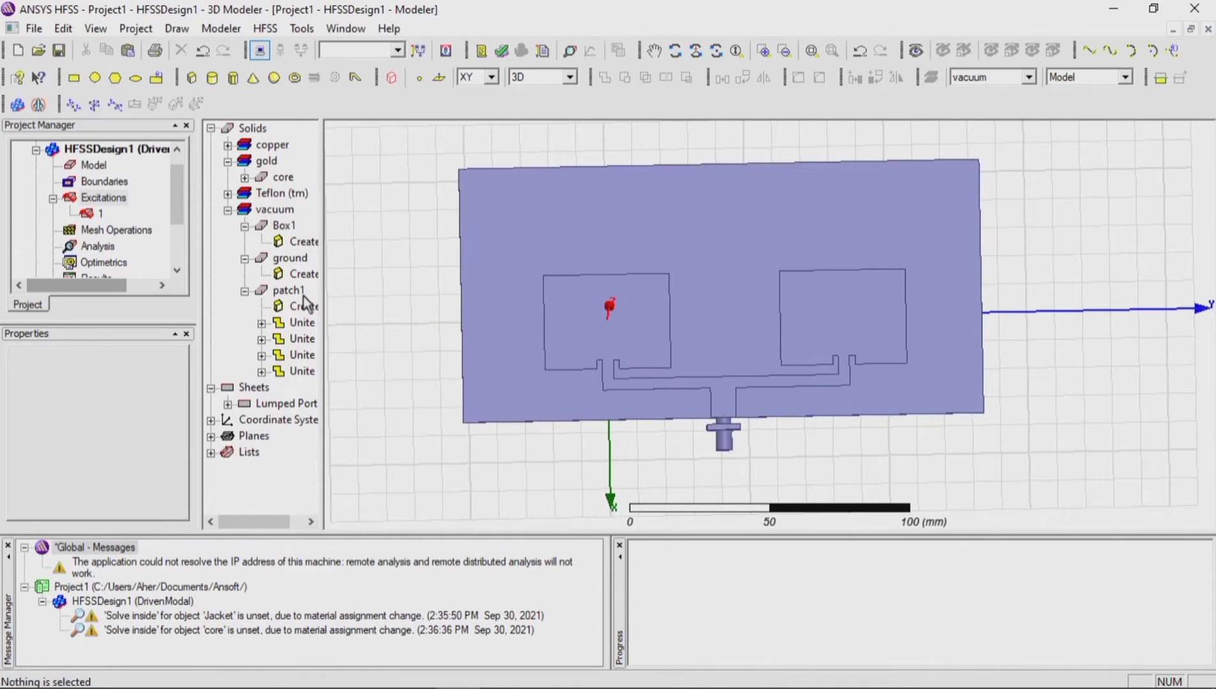
{"action": "left_click", "coordinate": [294, 295]}
{"action": "right_click", "coordinate": [295, 298]}
{"action": "left_click", "coordinate": [403, 481]}
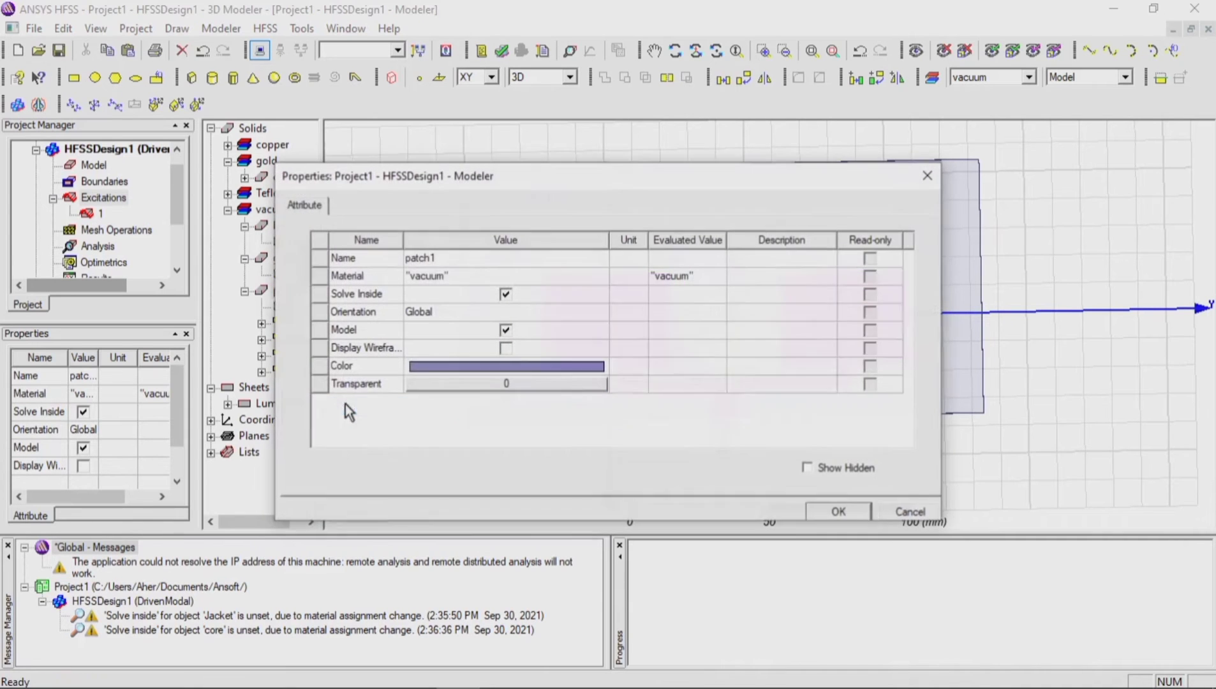
{"action": "left_click", "coordinate": [421, 366]}
{"action": "left_click", "coordinate": [450, 271]}
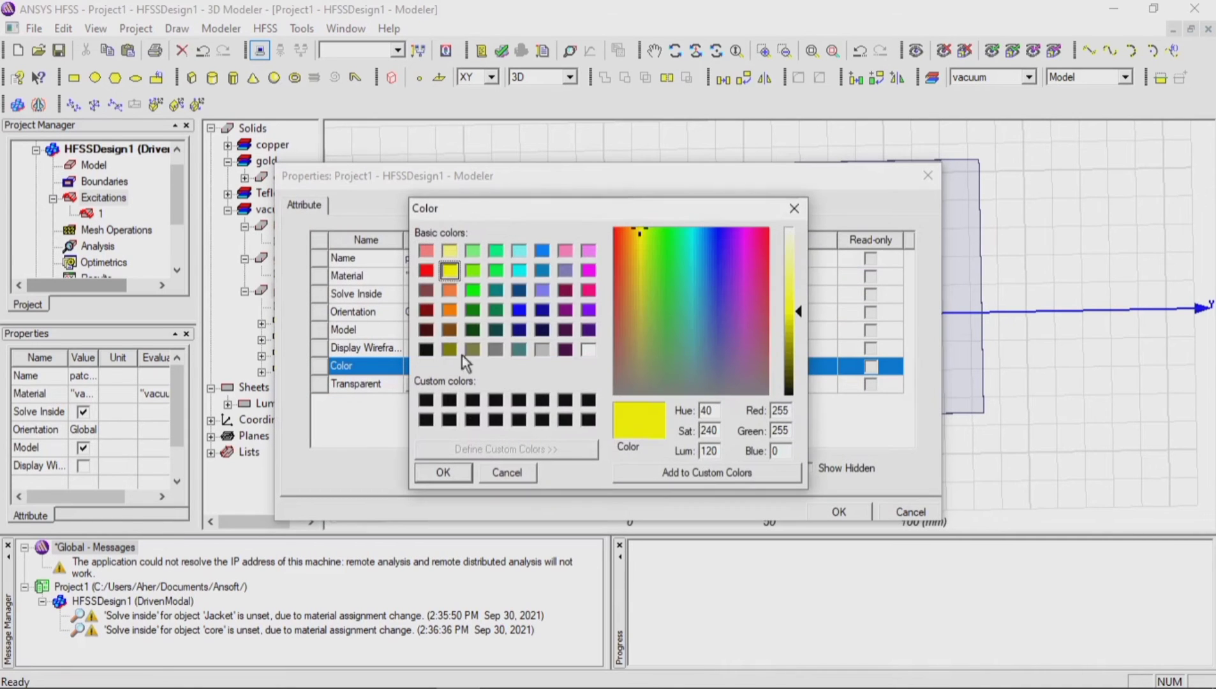
{"action": "left_click", "coordinate": [460, 472]}
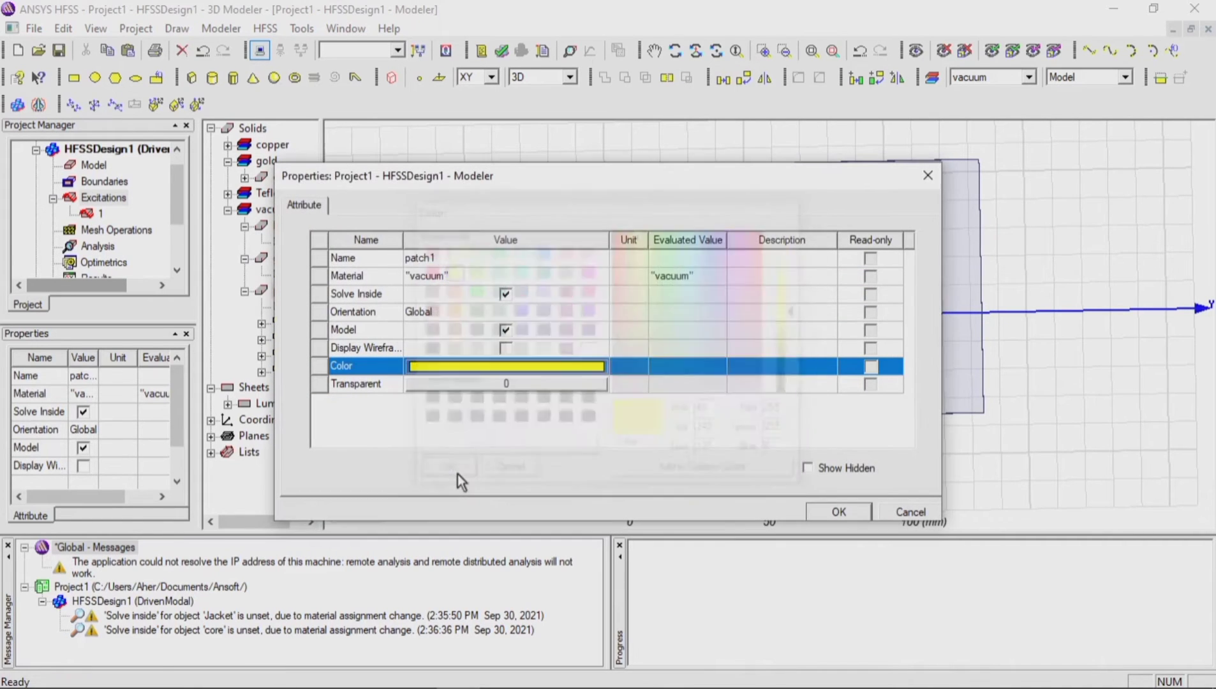
{"action": "left_click", "coordinate": [836, 512]}
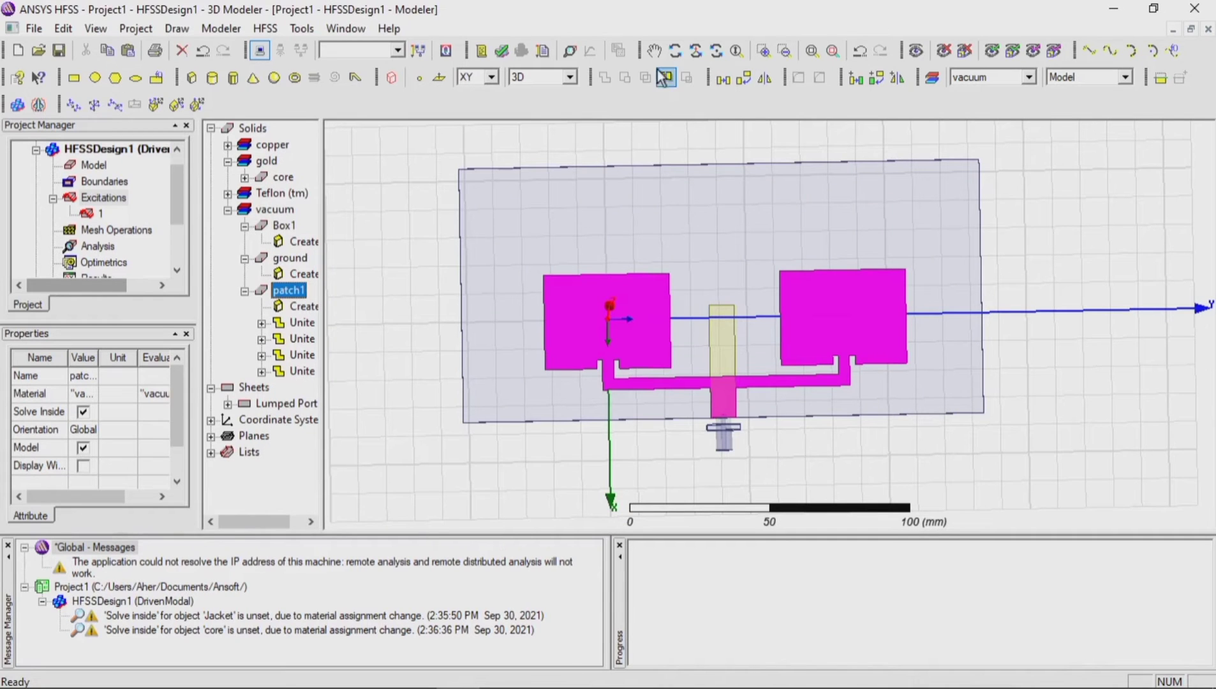
{"action": "left_click_drag", "start_coordinate": [1199, 309], "coordinate": [1209, 338]}
{"action": "key", "text": "Escape"}
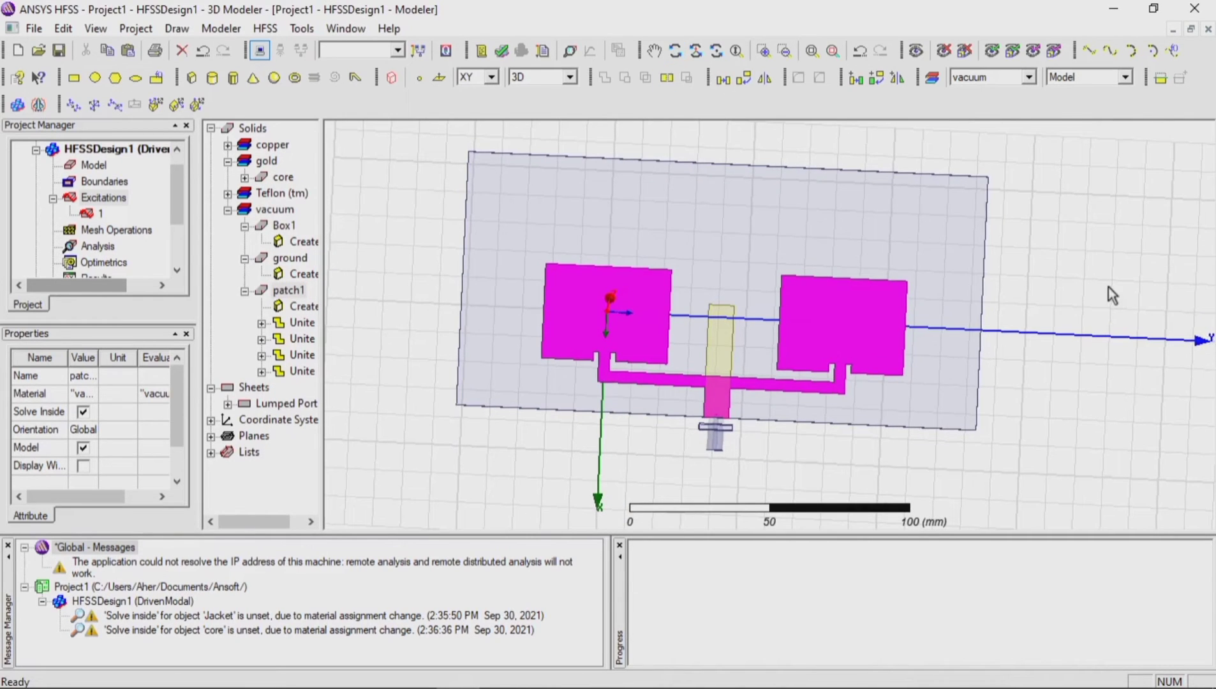
{"action": "left_click", "coordinate": [1109, 287]}
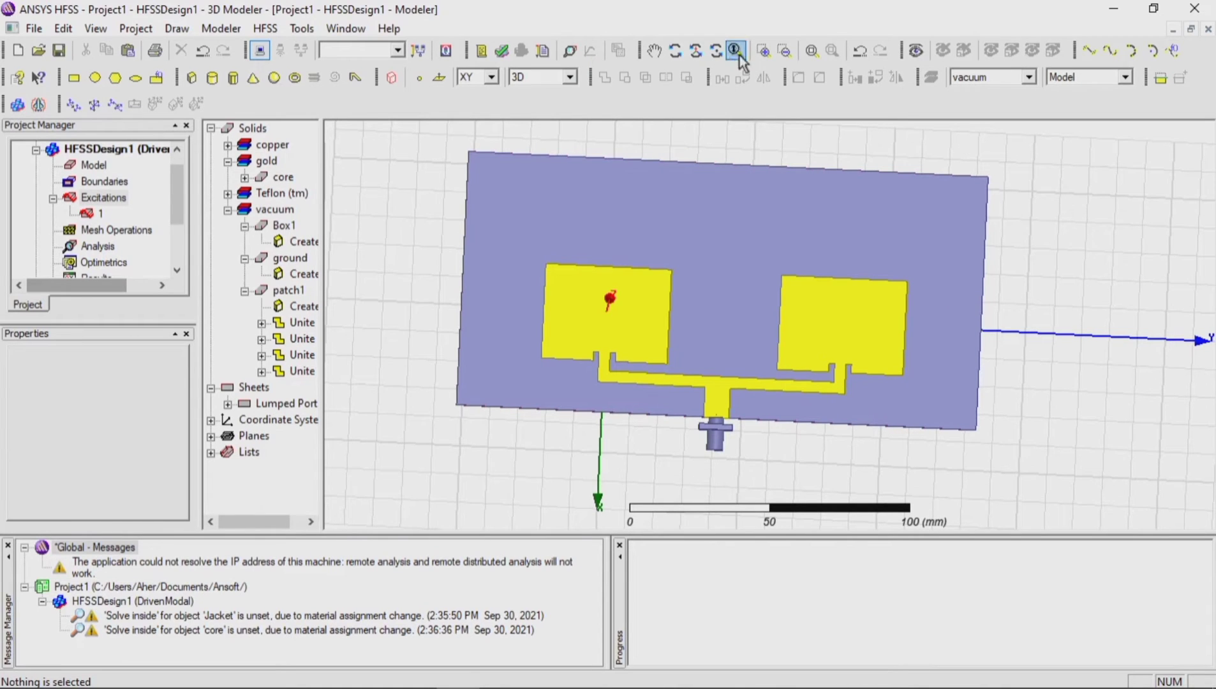
Step: Draw a box about 11 x 12.5 mm and 66 mm high at the first patch's inner corner opposite the feed line
{"action": "left_click", "coordinate": [675, 51]}
{"action": "left_click_drag", "start_coordinate": [1191, 345], "coordinate": [1212, 332]}
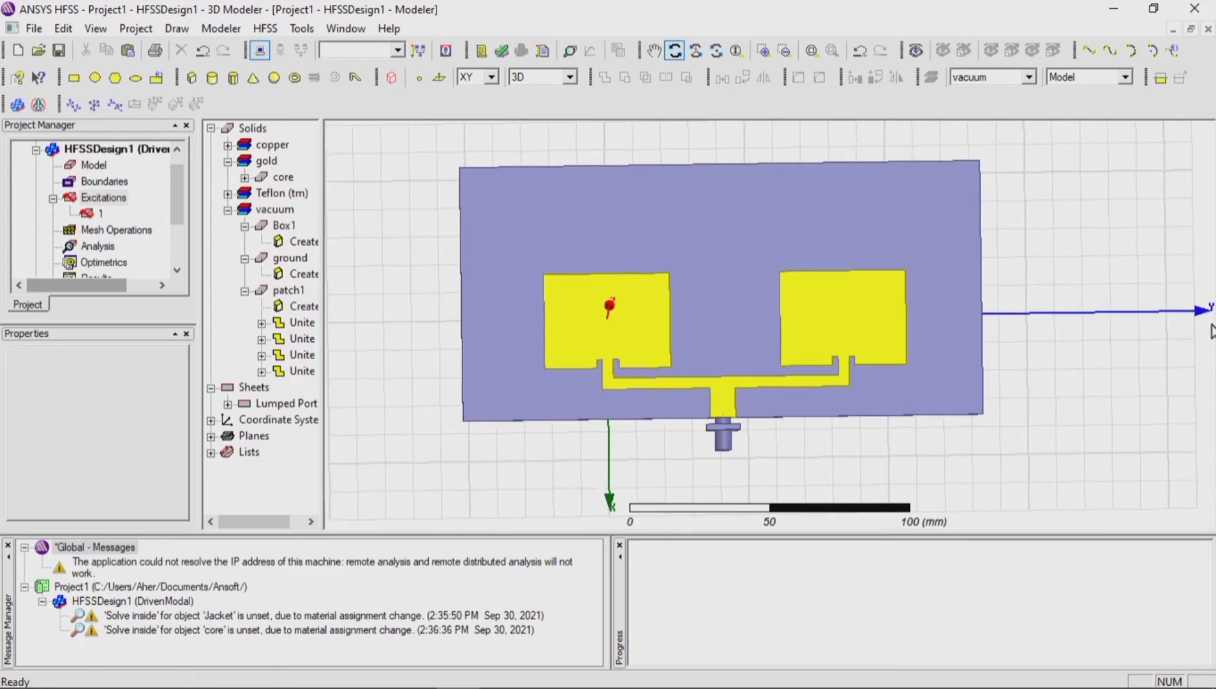
{"action": "scroll", "coordinate": [618, 350], "scroll_direction": "up", "scroll_amount": 5}
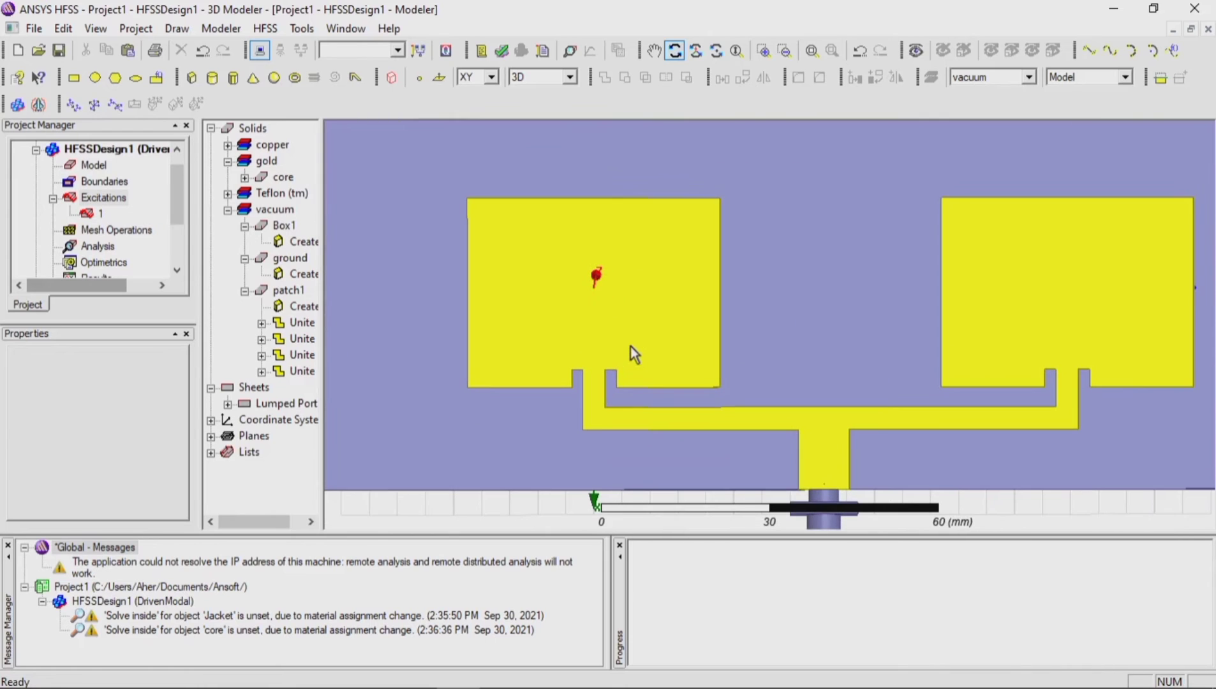
{"action": "key", "text": "Escape"}
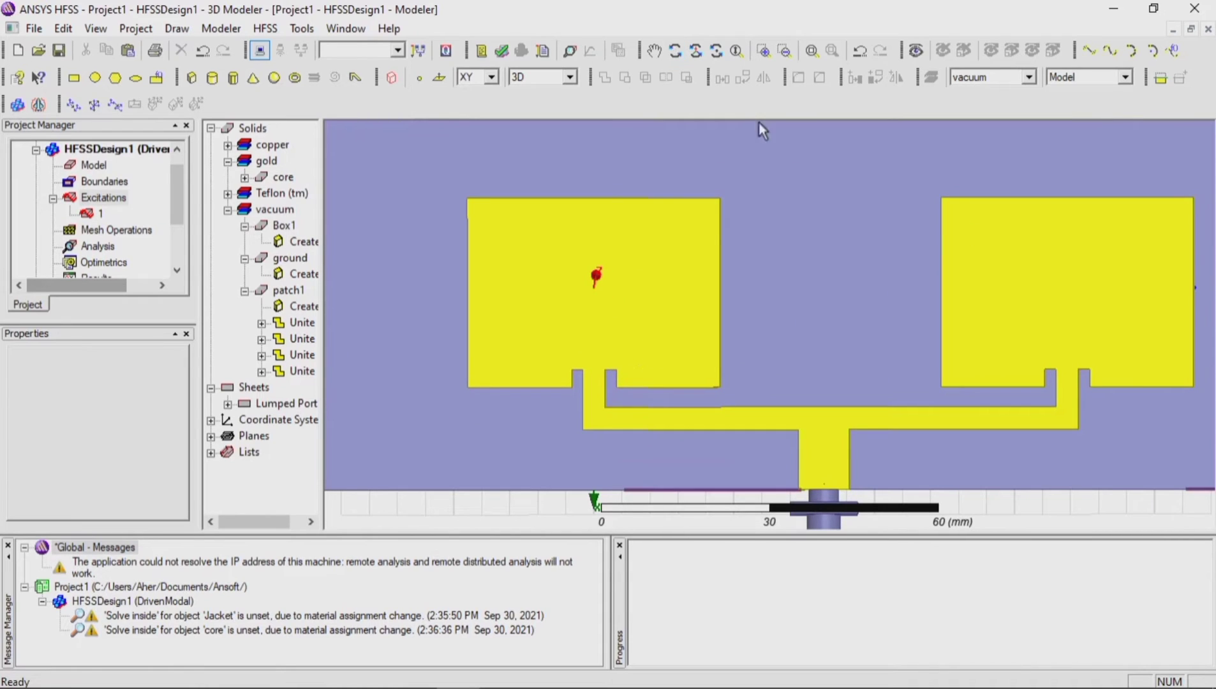
{"action": "left_click", "coordinate": [192, 79]}
{"action": "left_click", "coordinate": [725, 208]}
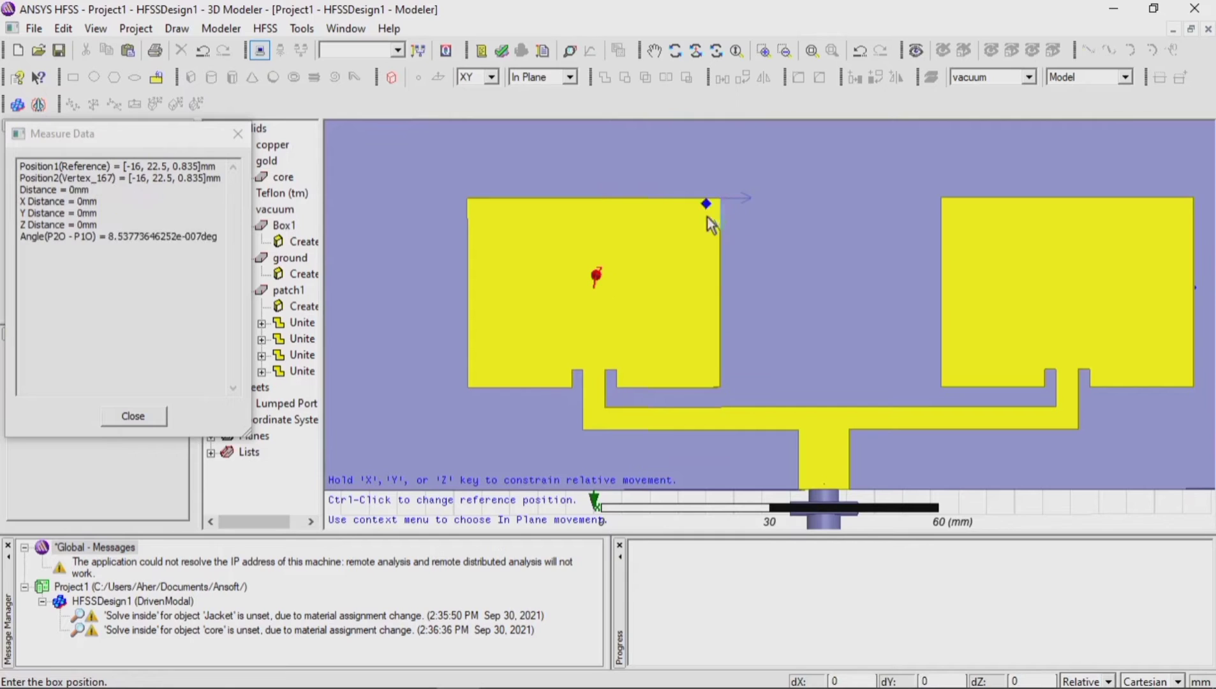
{"action": "left_click", "coordinate": [648, 265]}
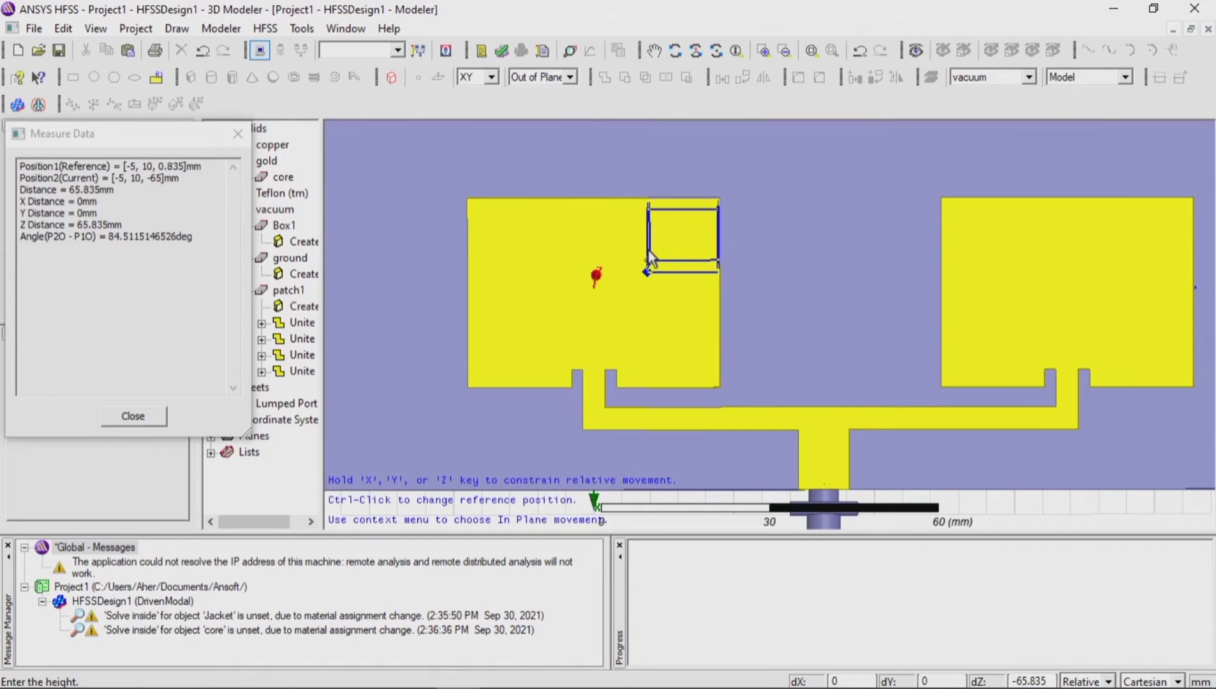
{"action": "left_click", "coordinate": [645, 292]}
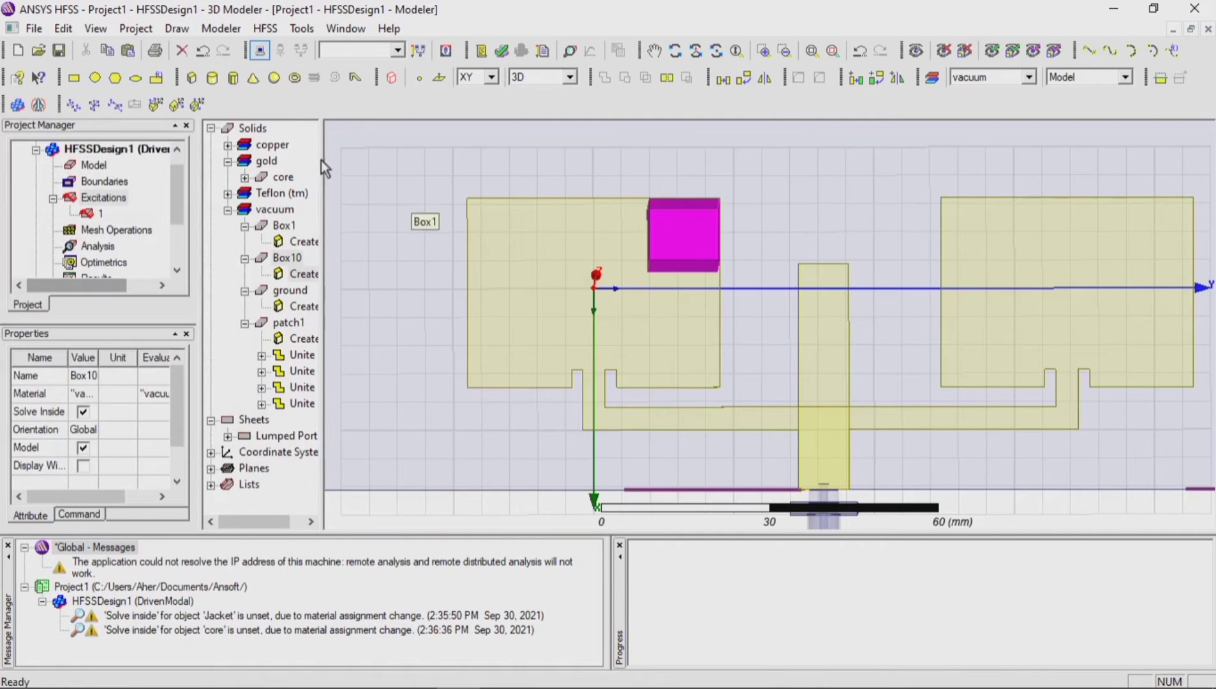
Step: Set the corner box's XSize to 14 mm, YSize to -14 mm and ZSize to 0.035 mm
{"action": "left_click", "coordinate": [302, 273]}
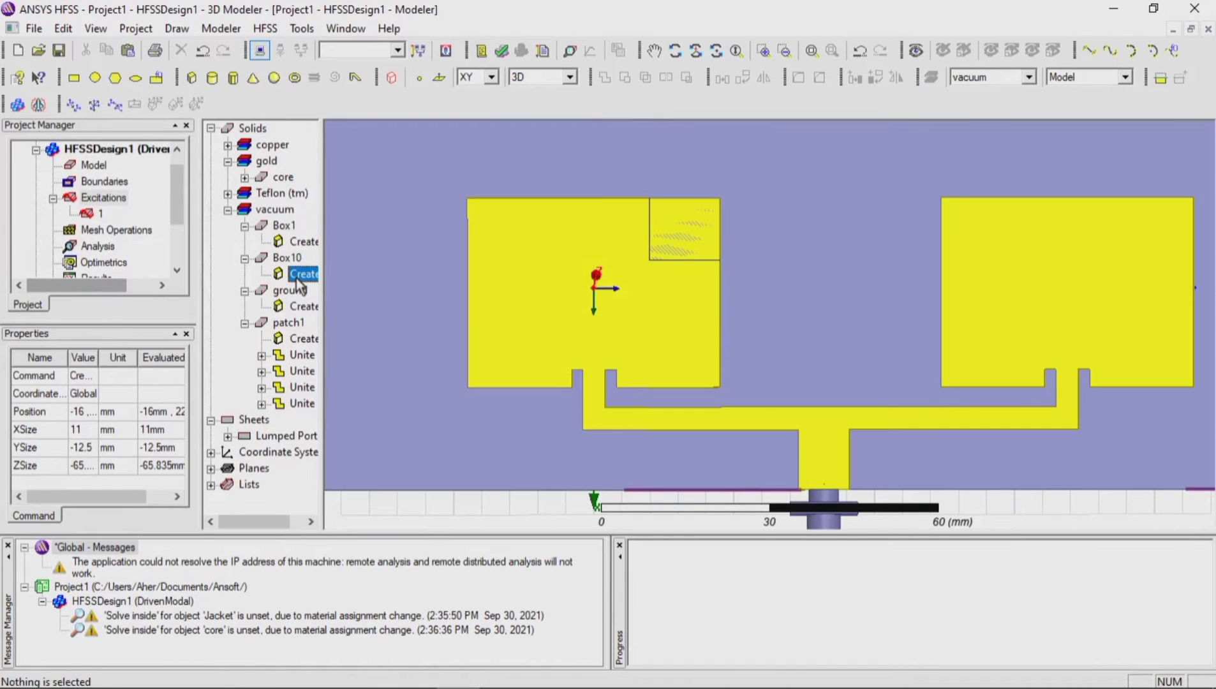
{"action": "double_click", "coordinate": [298, 278]}
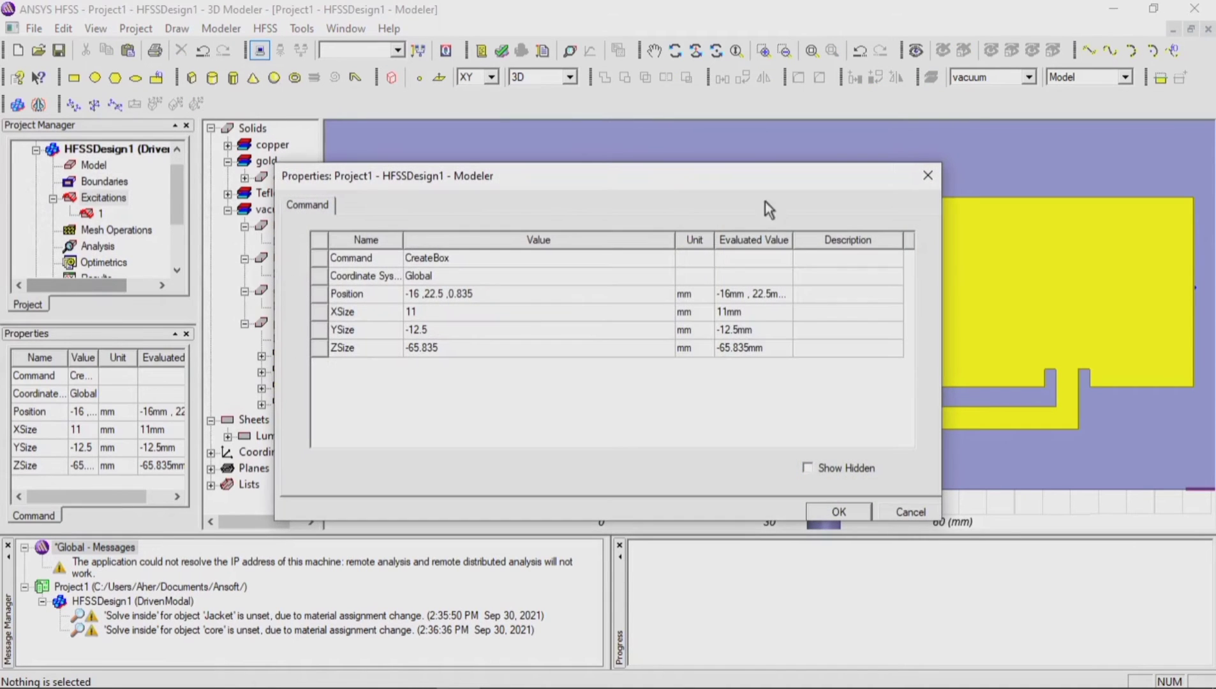
{"action": "left_click_drag", "start_coordinate": [768, 181], "coordinate": [838, 172]}
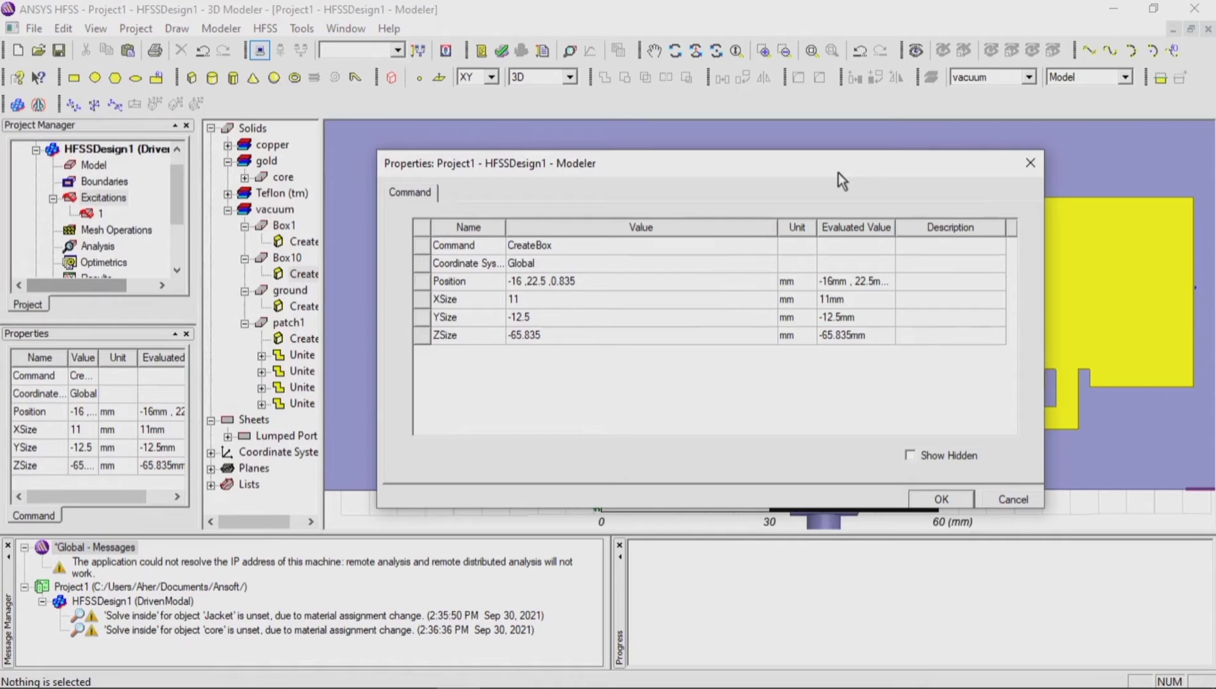
{"action": "left_click", "coordinate": [540, 299]}
{"action": "type", "text": "14"}
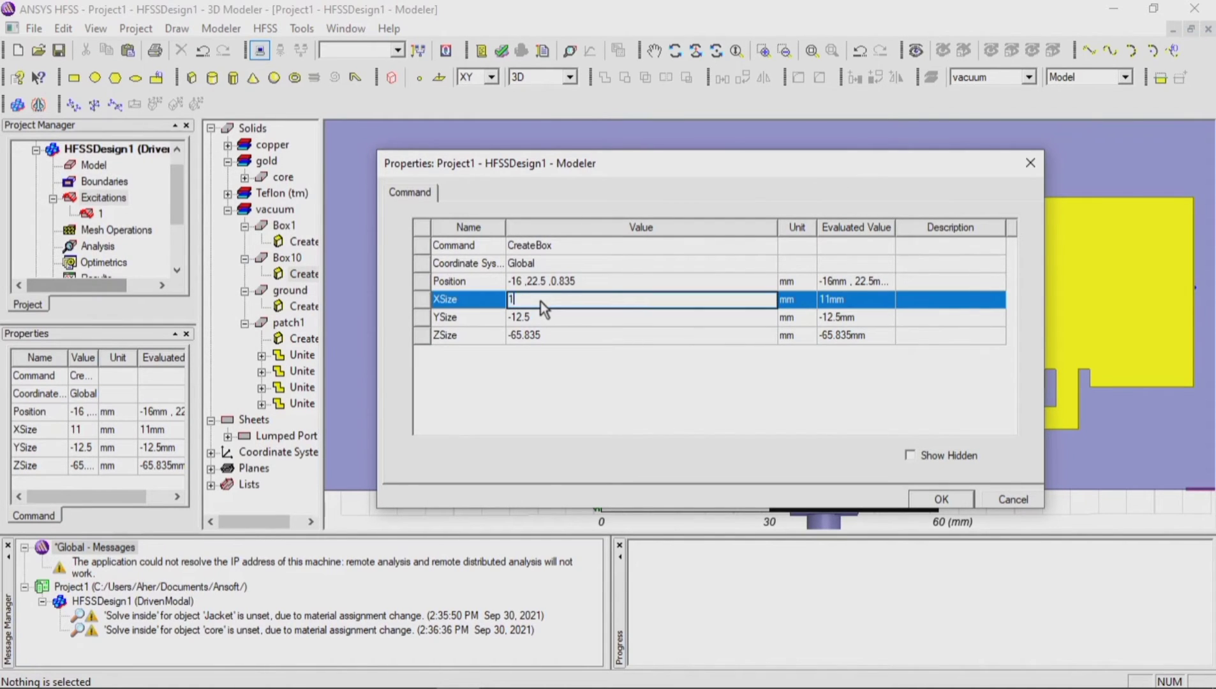
{"action": "left_click", "coordinate": [544, 317]}
{"action": "type", "text": "-14"}
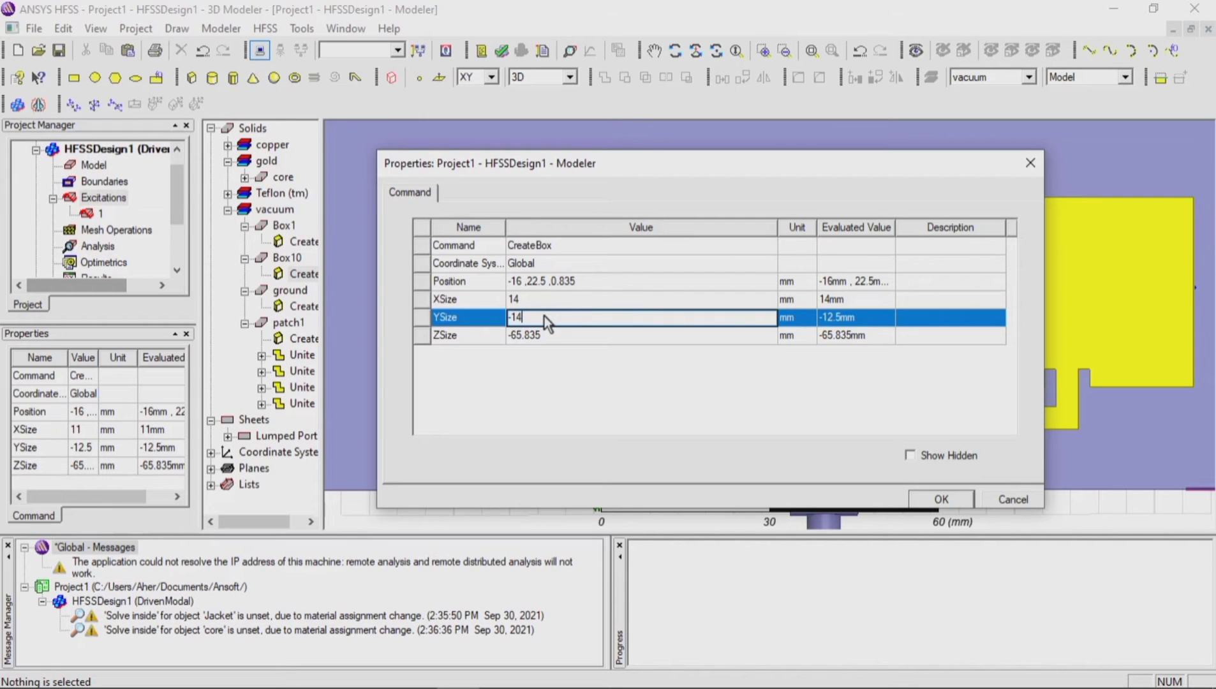
{"action": "key", "text": "Tab"}
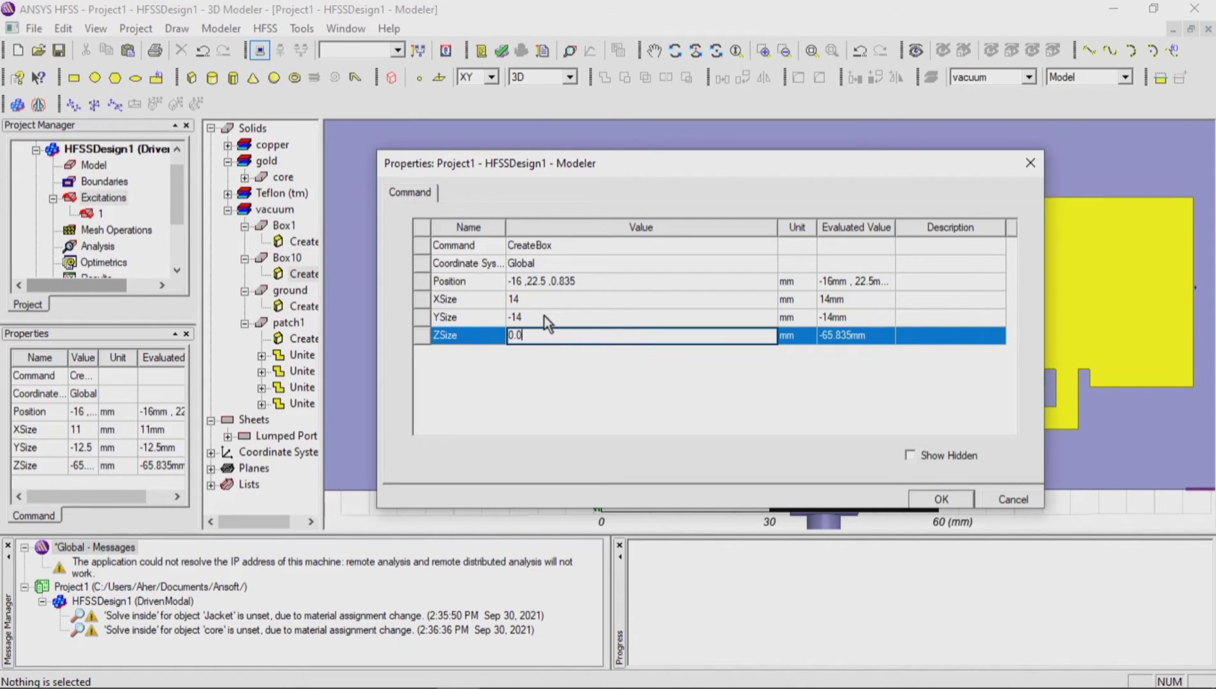
Step: Set the corner box's position to -16, 22.5, 0 mm and apply its properties
{"action": "left_click", "coordinate": [584, 280]}
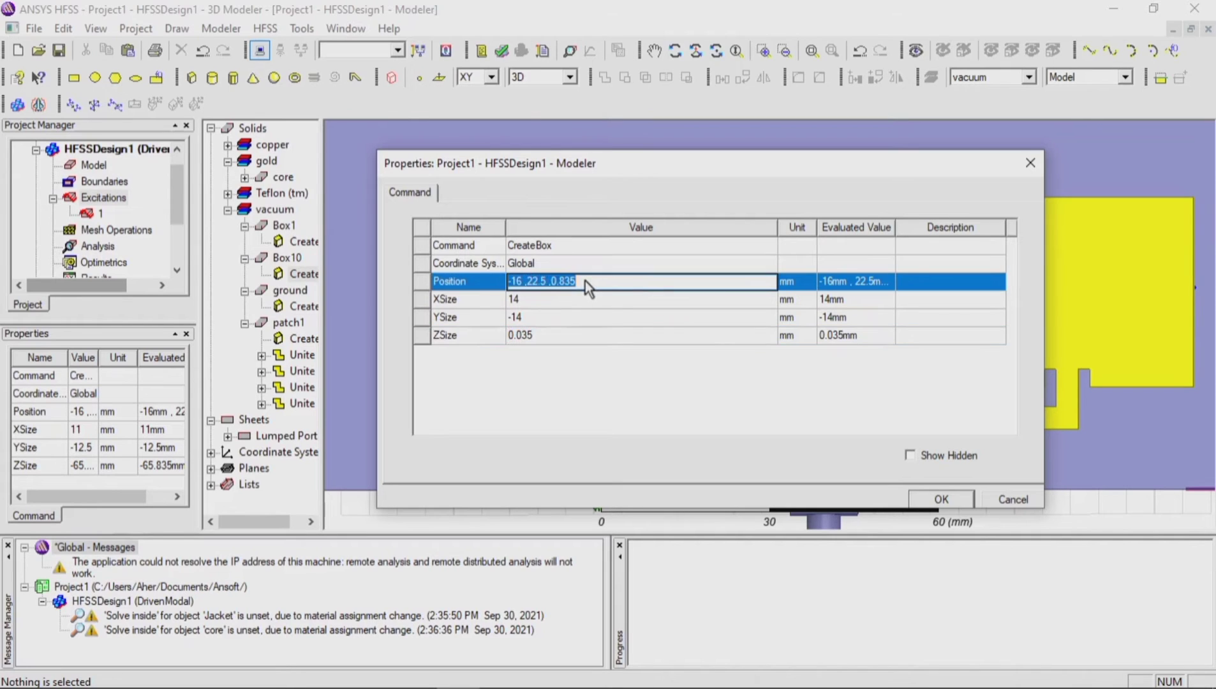
{"action": "left_click", "coordinate": [585, 280]}
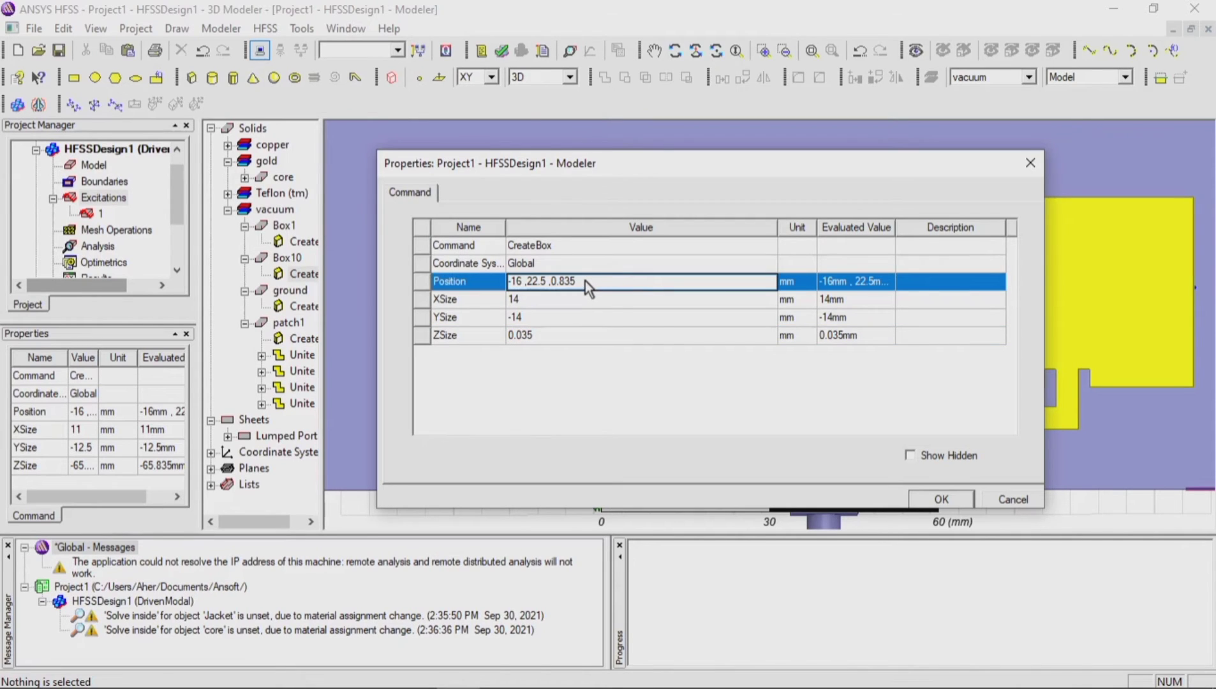
{"action": "key", "text": "BackSpace"}
{"action": "key", "text": "BackSpace"}
{"action": "key", "text": "BackSpace"}
{"action": "key", "text": "BackSpace"}
{"action": "left_click", "coordinate": [932, 504]}
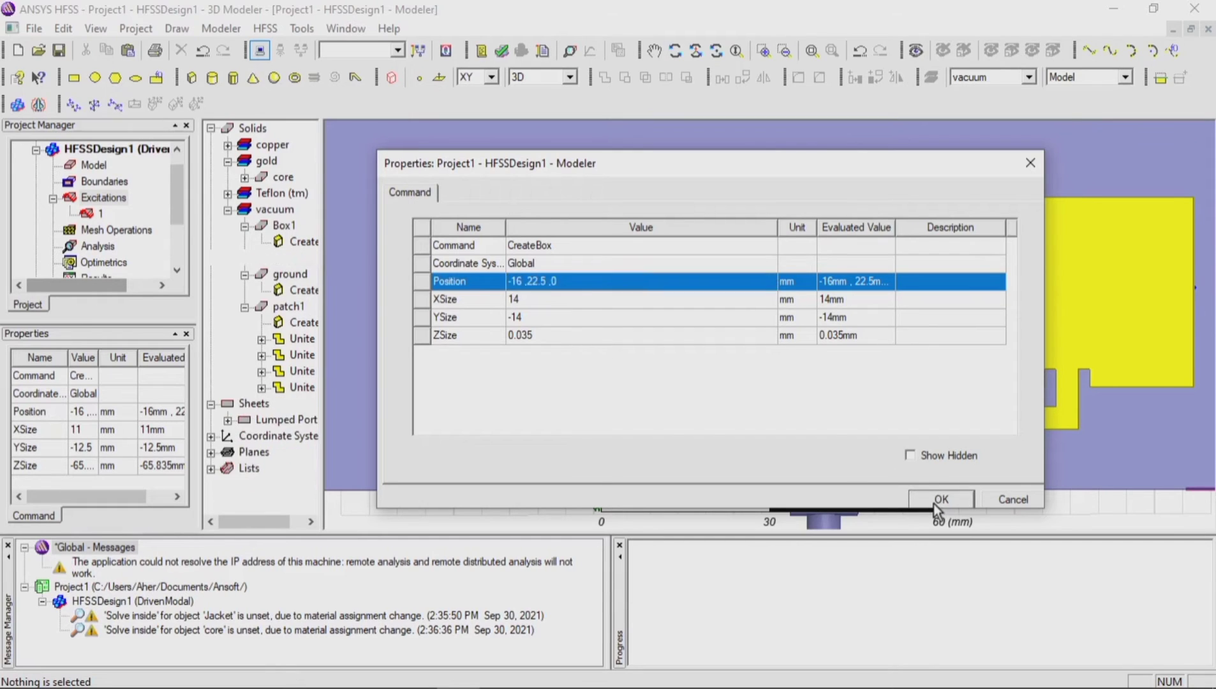
Step: Undo the last property change of the corner box and redo it
{"action": "left_click", "coordinate": [644, 230]}
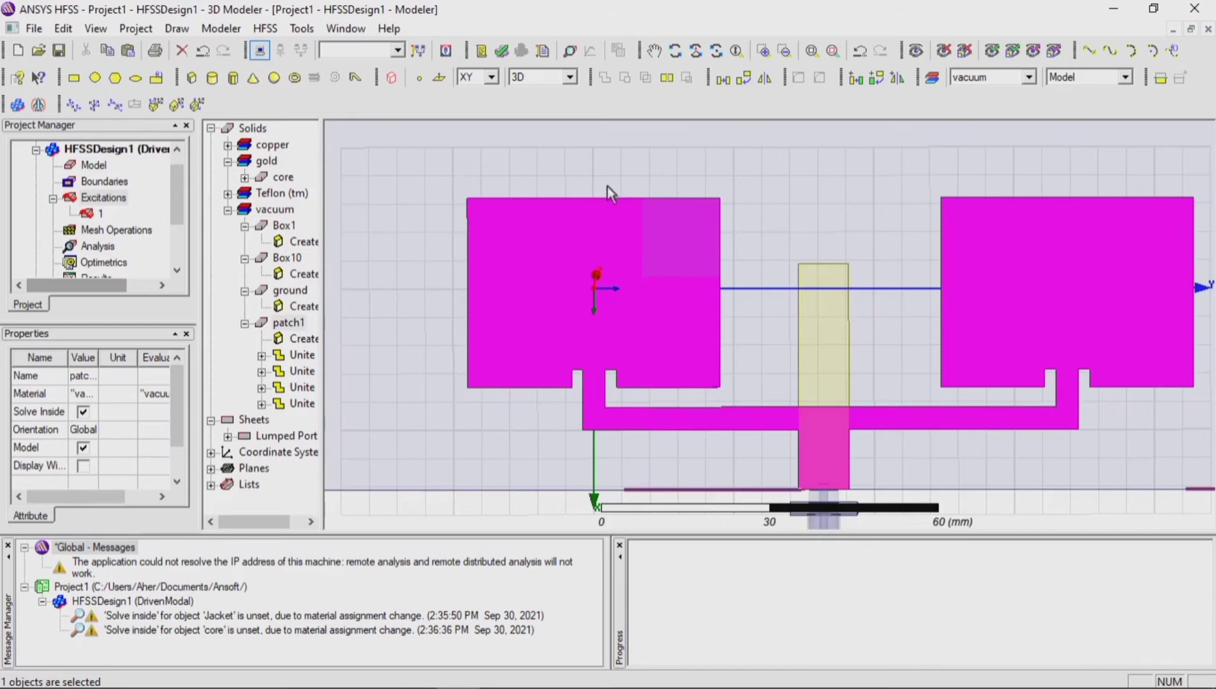
{"action": "left_click", "coordinate": [205, 51]}
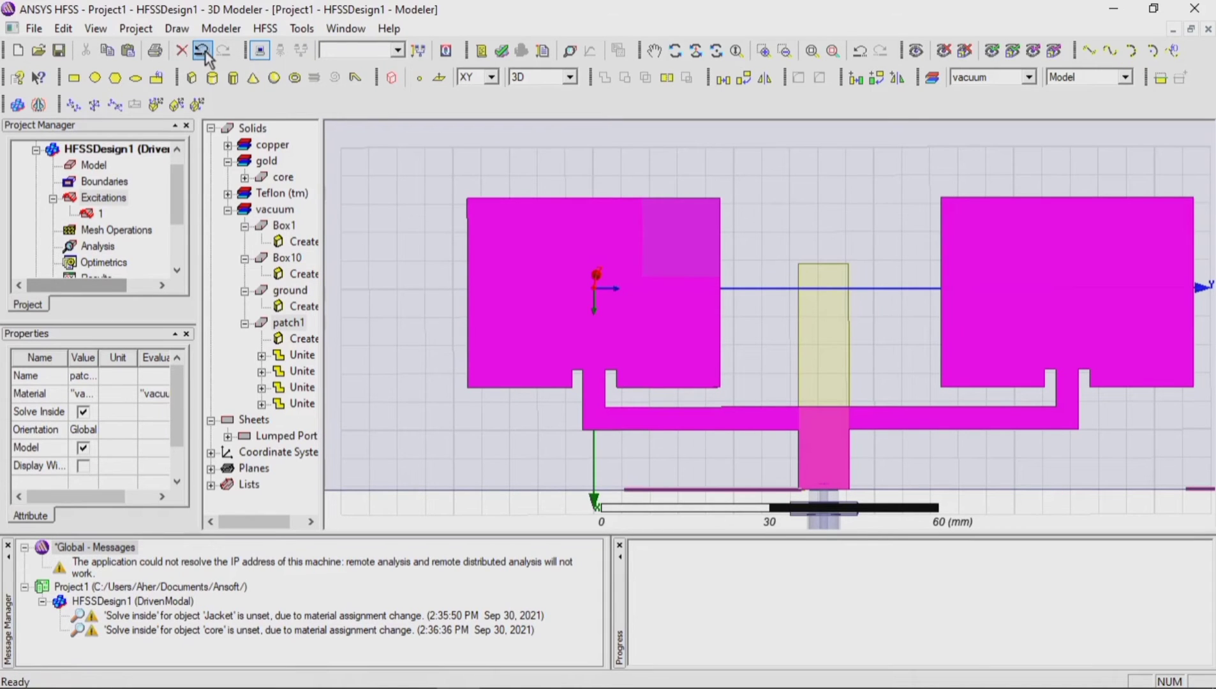
{"action": "left_click", "coordinate": [766, 338]}
{"action": "scroll", "coordinate": [722, 241], "scroll_direction": "down", "scroll_amount": 2}
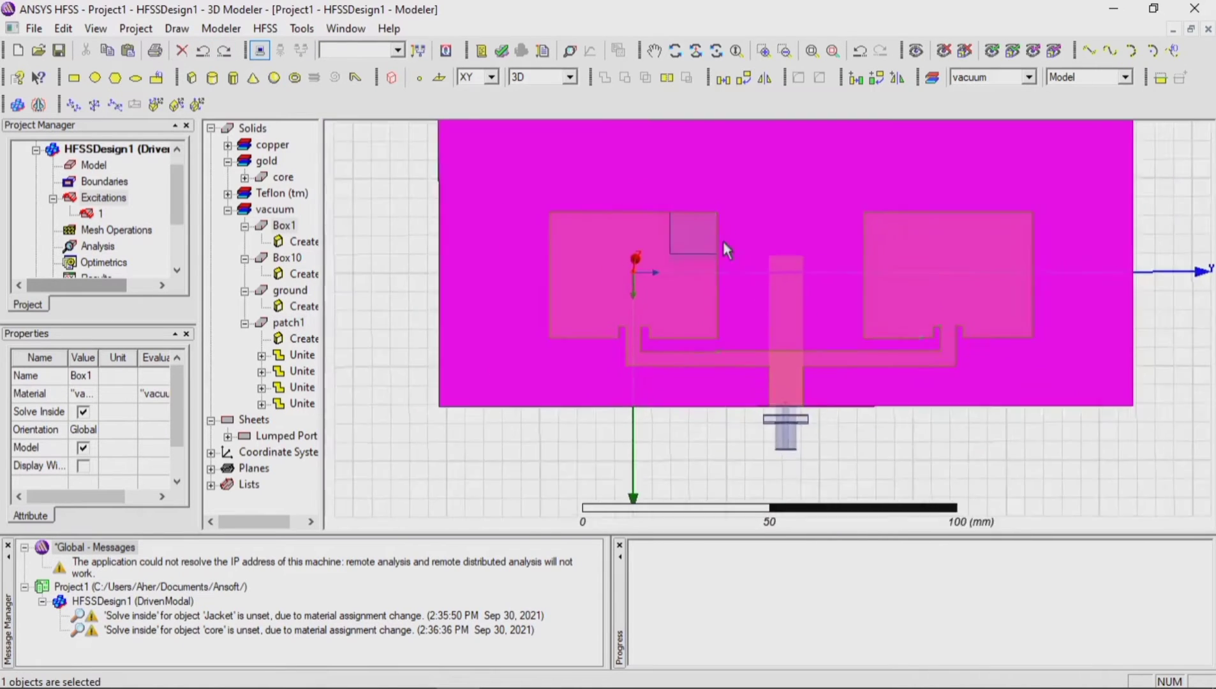
{"action": "scroll", "coordinate": [723, 241], "scroll_direction": "down", "scroll_amount": 1}
{"action": "left_click", "coordinate": [629, 431]}
{"action": "scroll", "coordinate": [720, 273], "scroll_direction": "up", "scroll_amount": 4}
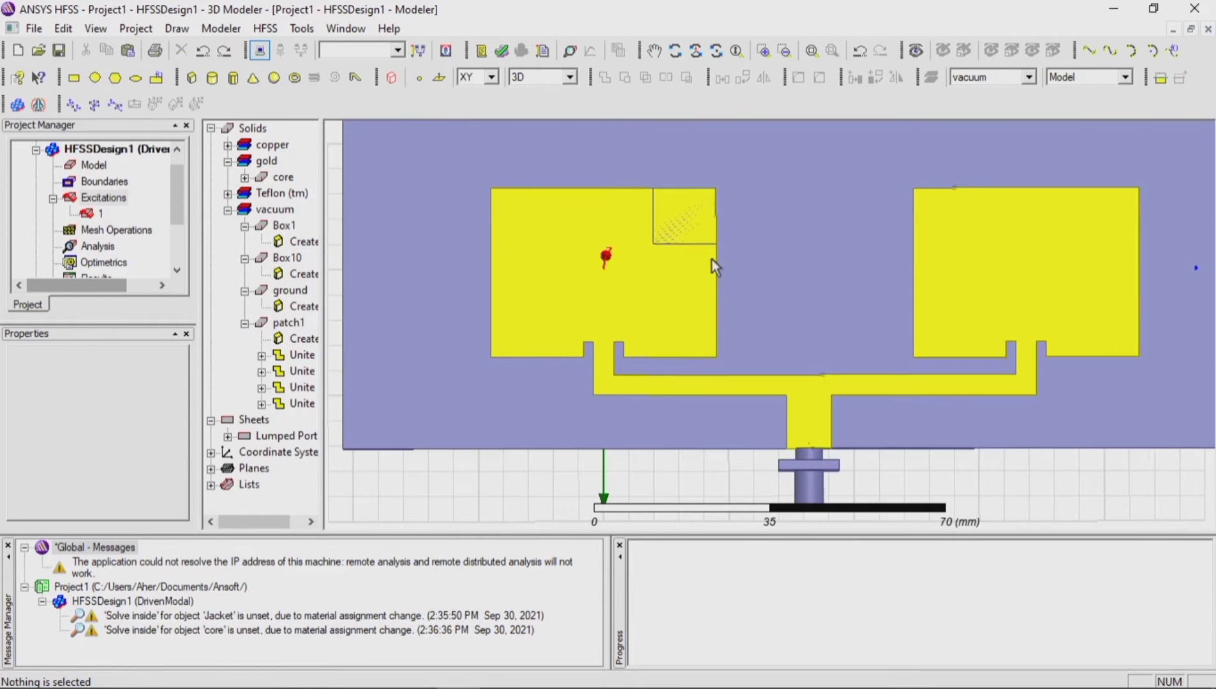
{"action": "left_click", "coordinate": [223, 51]}
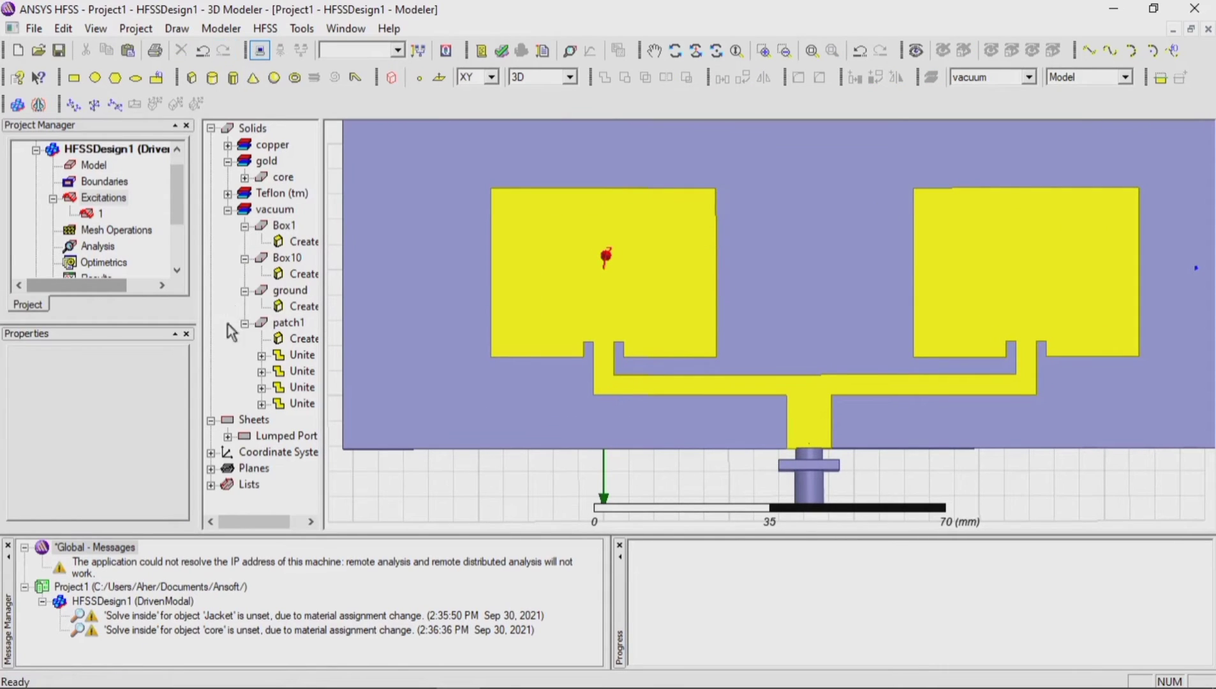
Step: Set the corner box's position to -16, 22.5, 0.8 mm and apply it
{"action": "double_click", "coordinate": [297, 274]}
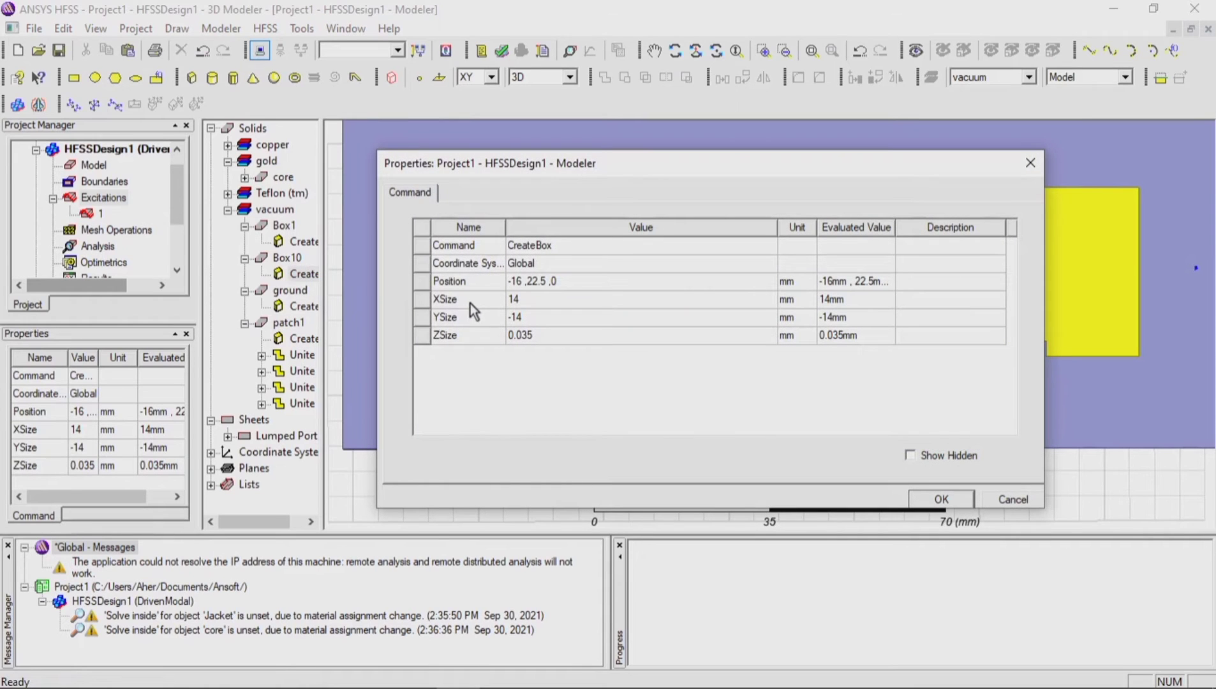
{"action": "left_click", "coordinate": [568, 282]}
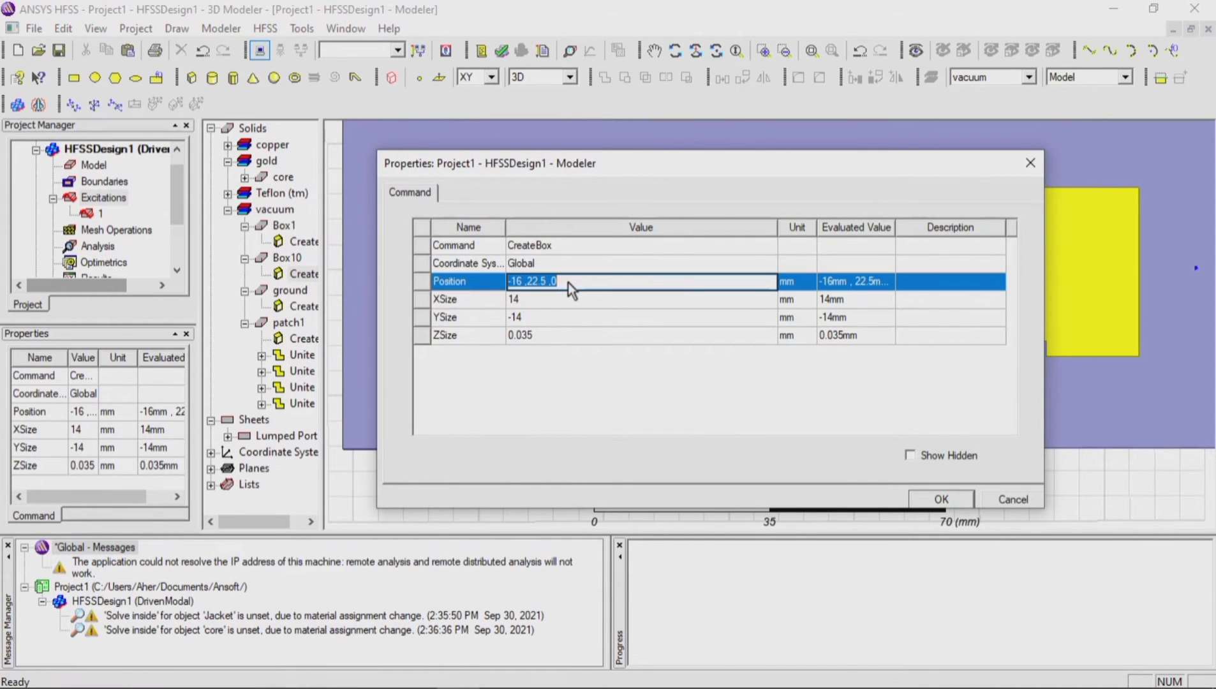
{"action": "left_click", "coordinate": [568, 282]}
{"action": "left_click", "coordinate": [941, 499]}
Step: Subtract the corner box from the patches, with patch1 as the blank part and Box10 as the tool part
{"action": "left_click", "coordinate": [711, 248]}
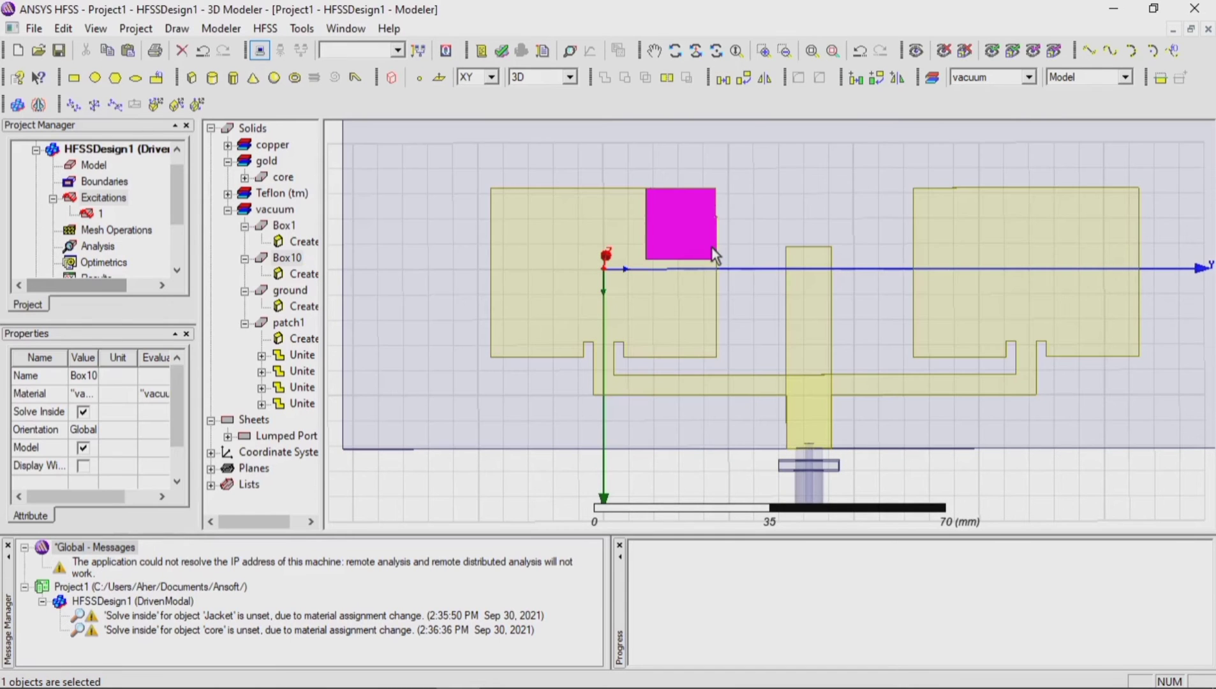
{"action": "left_click", "coordinate": [701, 284], "text": "ctrl"}
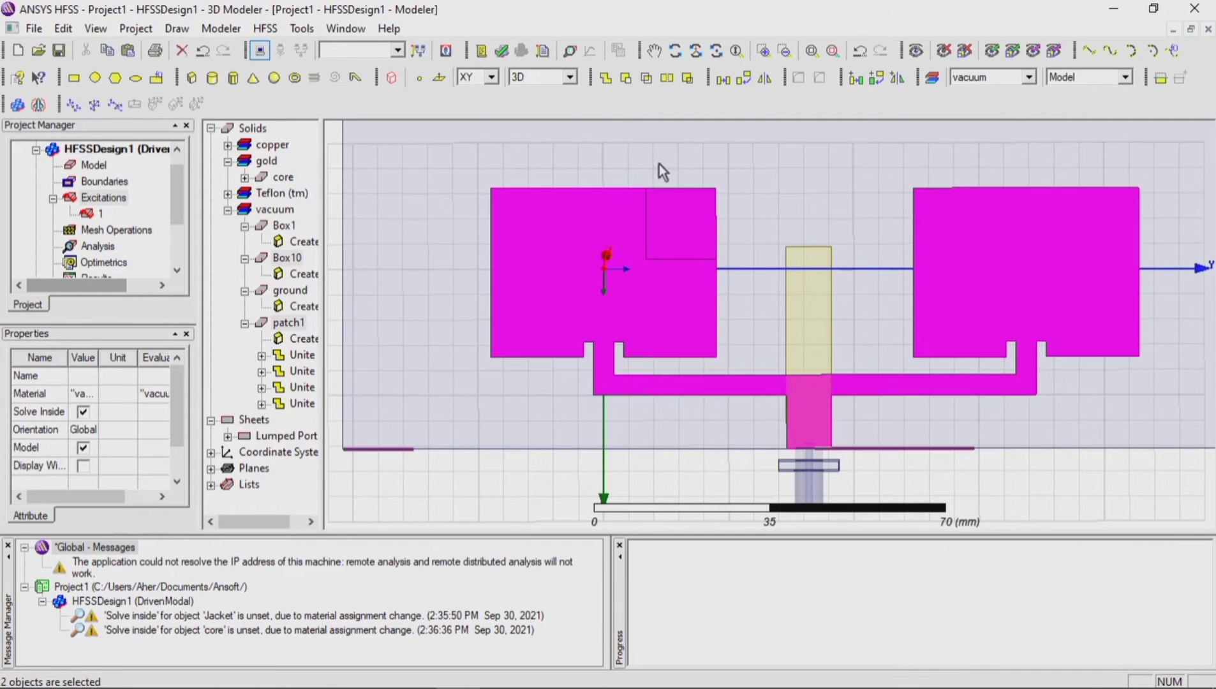
{"action": "left_click", "coordinate": [626, 77]}
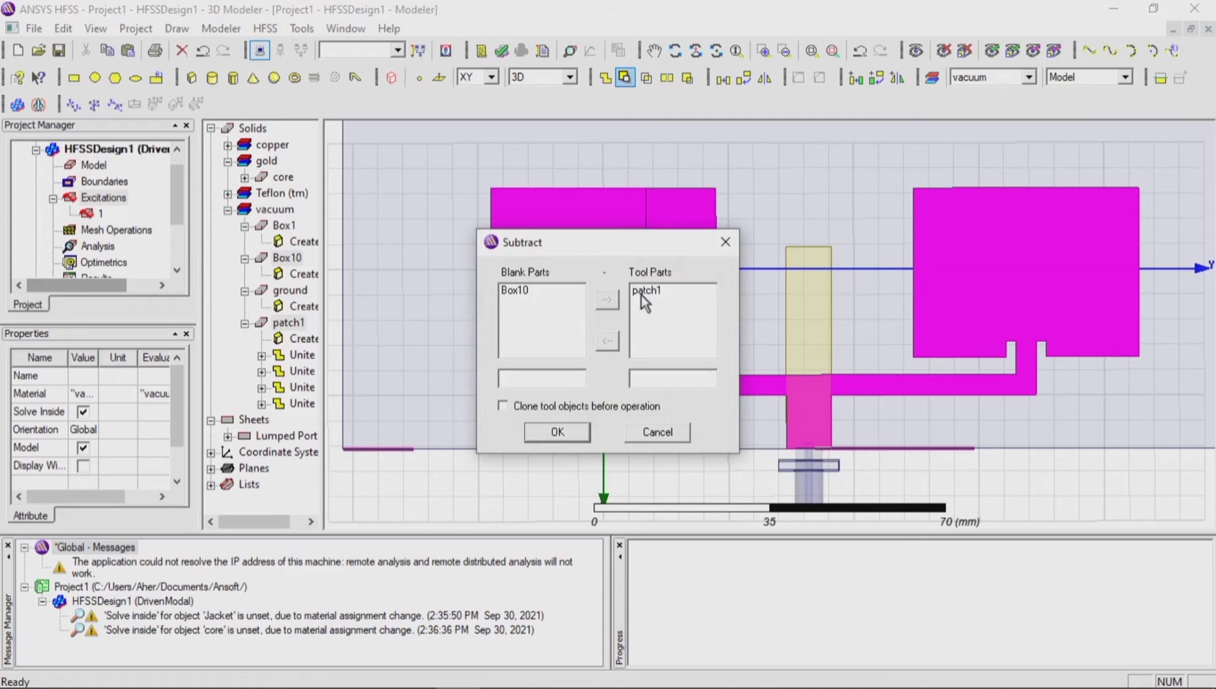
{"action": "left_click", "coordinate": [643, 292]}
{"action": "left_click", "coordinate": [546, 291]}
{"action": "left_click", "coordinate": [607, 341]}
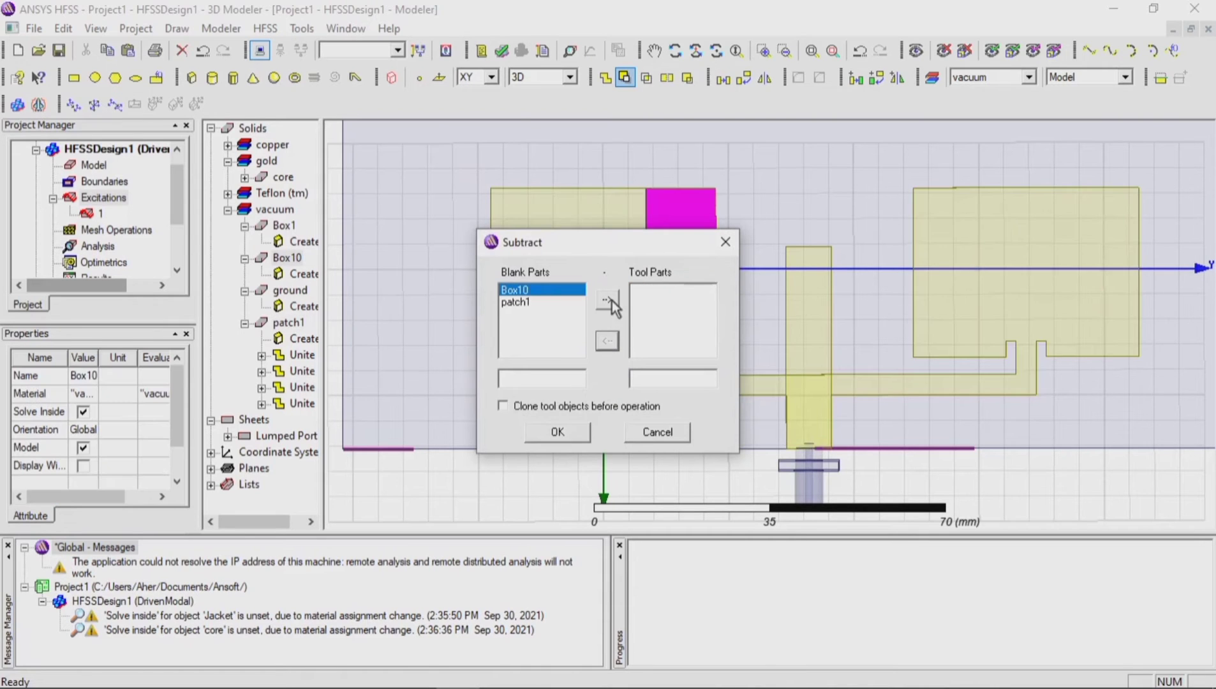
{"action": "left_click", "coordinate": [609, 301]}
{"action": "left_click", "coordinate": [557, 432]}
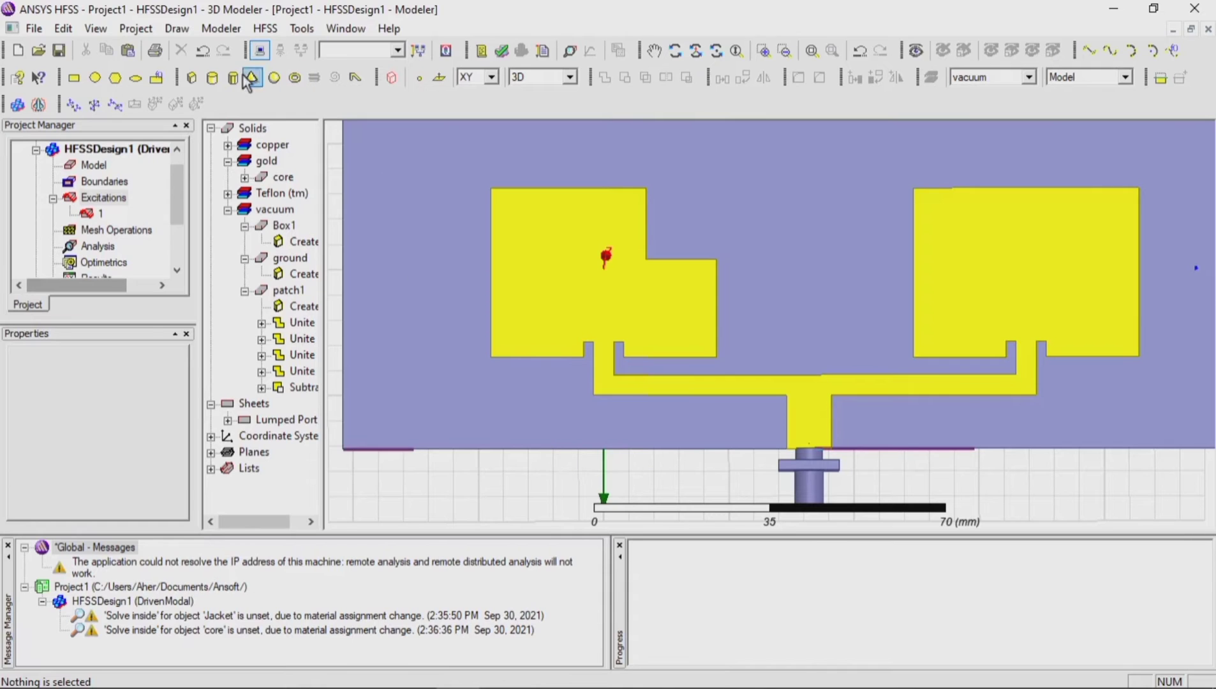
Step: Draw a box about 12.5 x 12.5 mm and 461 mm deep at the first patch's corner diagonally opposite the cut-out
{"action": "left_click", "coordinate": [490, 357]}
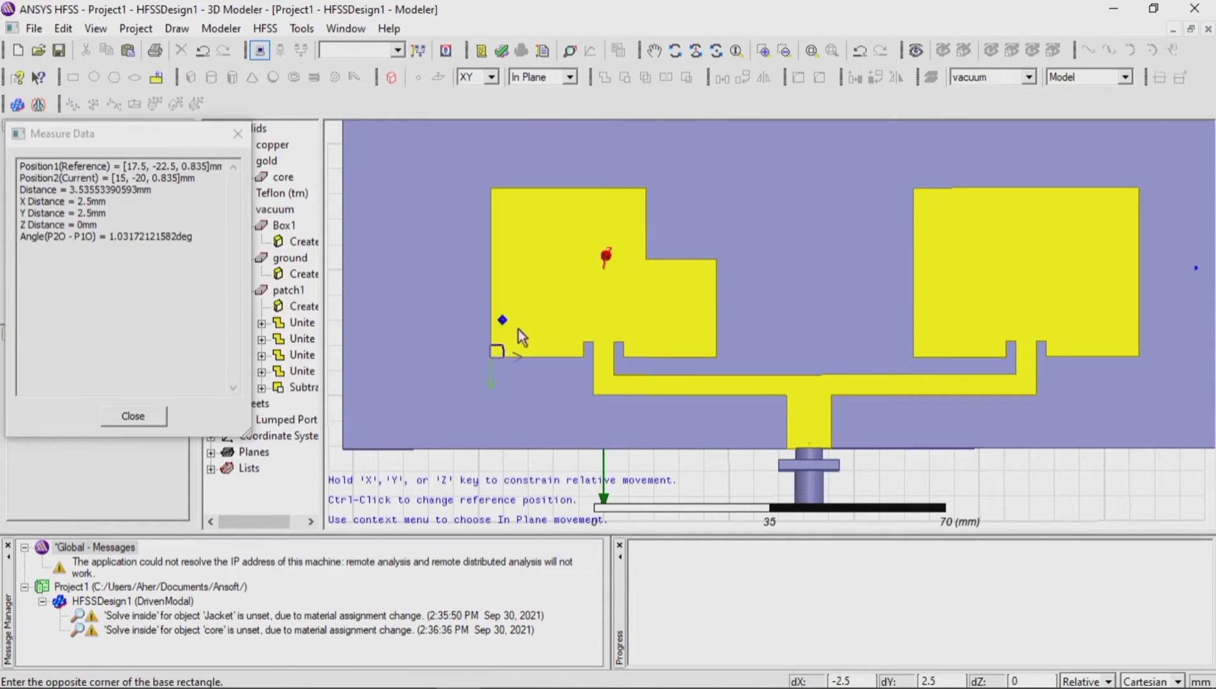
{"action": "left_click", "coordinate": [552, 295]}
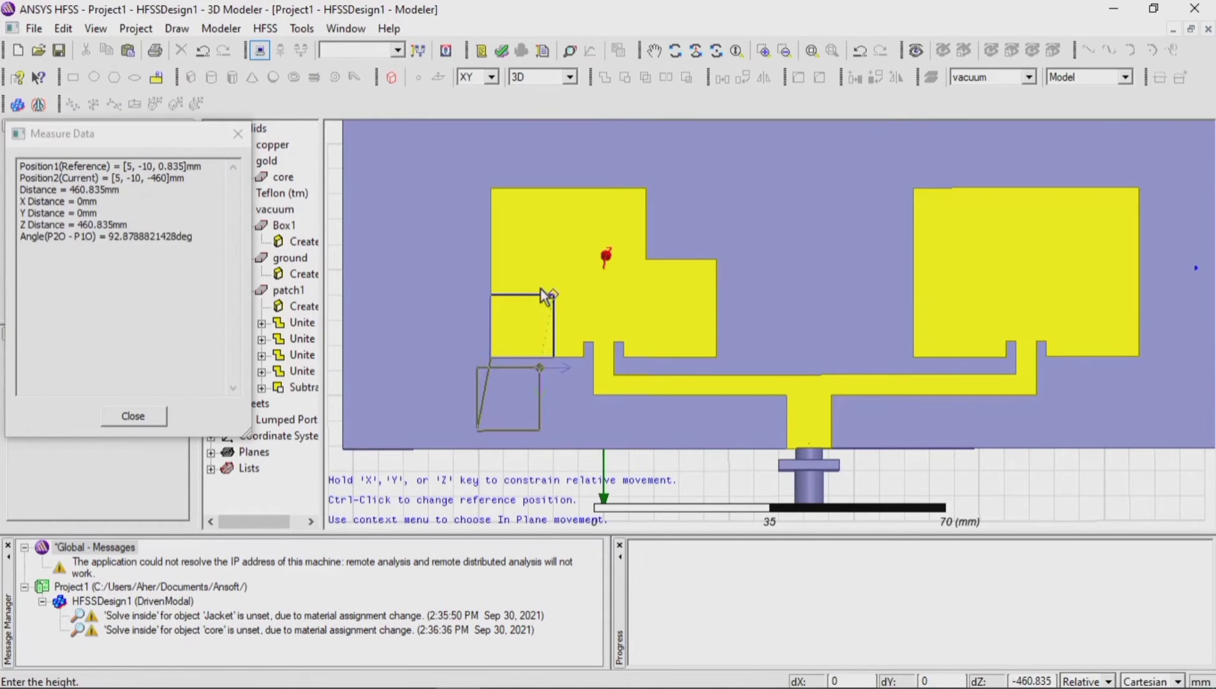
{"action": "left_click", "coordinate": [543, 293]}
Step: Set the corner box's X, Y and Z sizes to -14, 14 and 0.035 mm and its position to 17.5, -22.5, 0.8 mm
{"action": "double_click", "coordinate": [303, 274]}
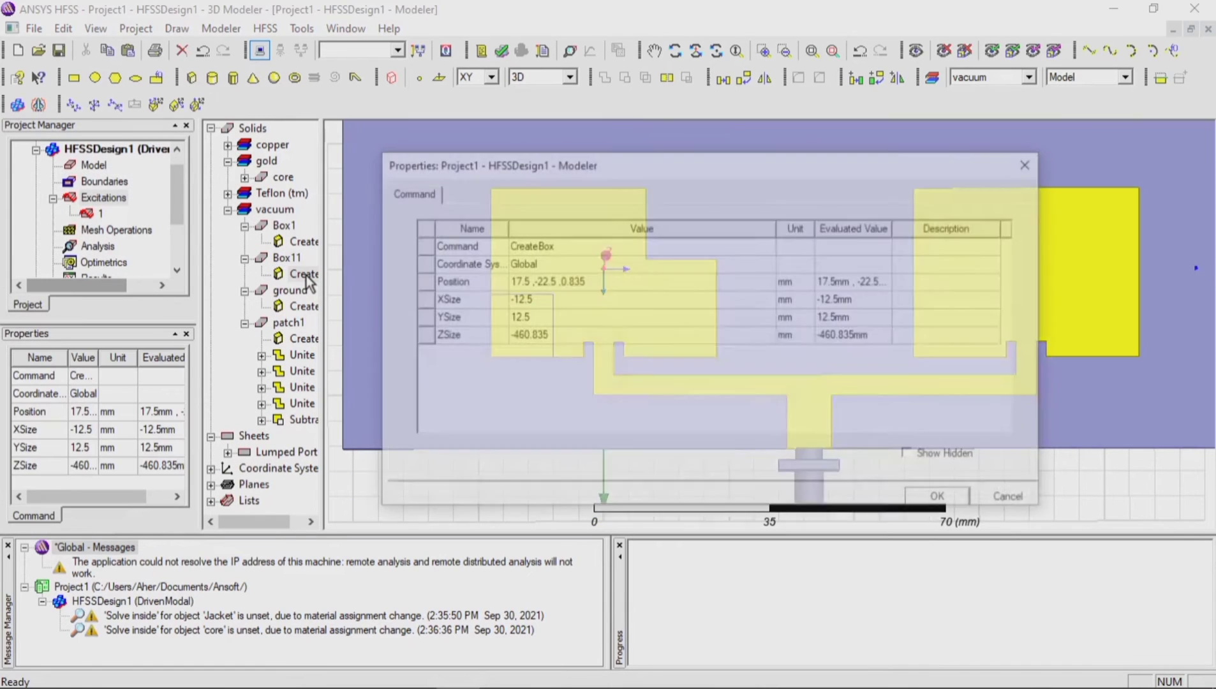
{"action": "left_click", "coordinate": [532, 301]}
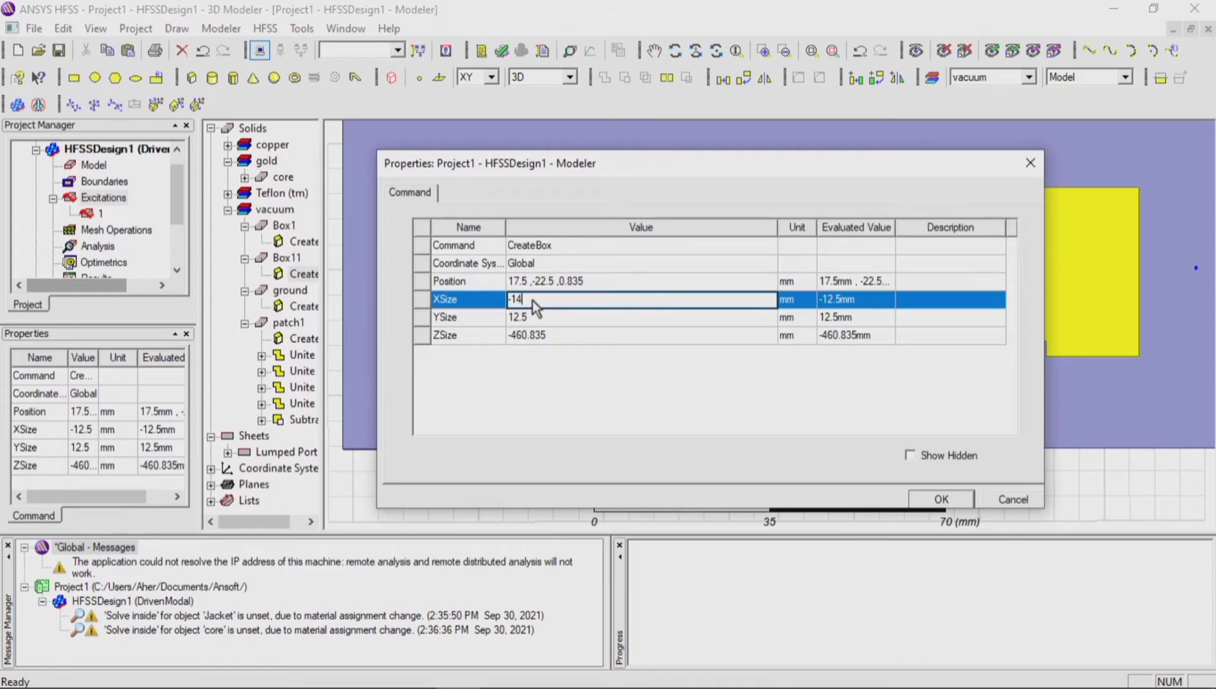
{"action": "key", "text": "Tab"}
{"action": "type", "text": "14"}
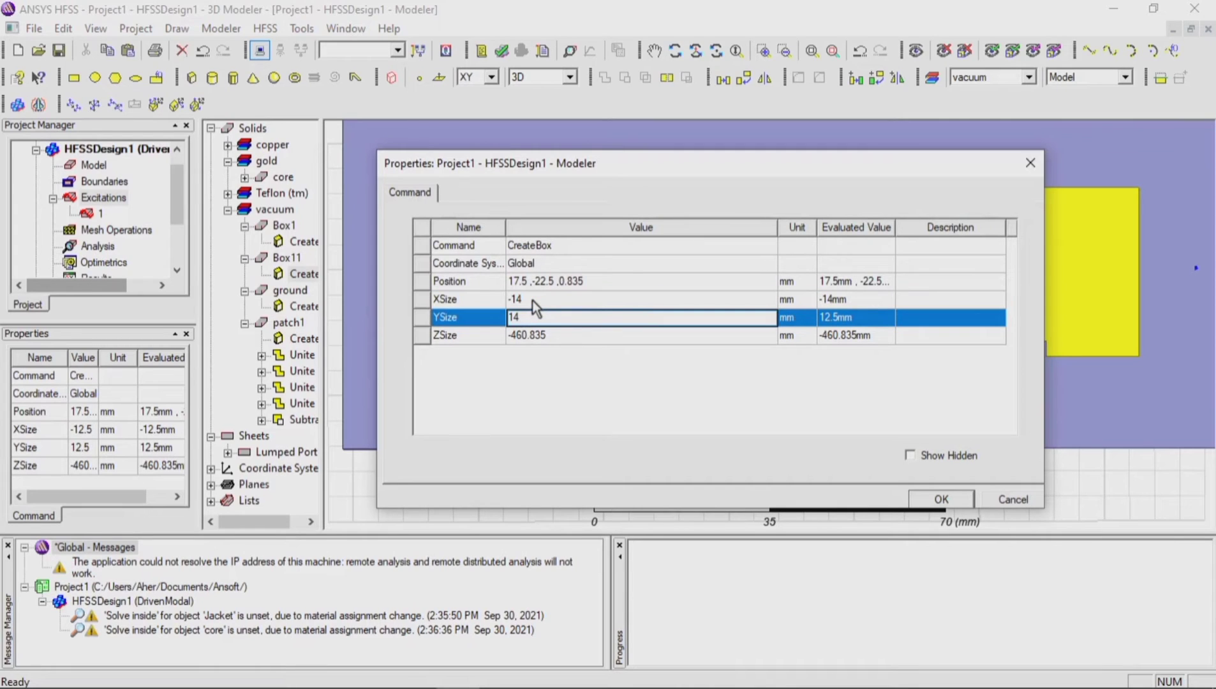
{"action": "key", "text": "Tab"}
{"action": "type", "text": "0"}
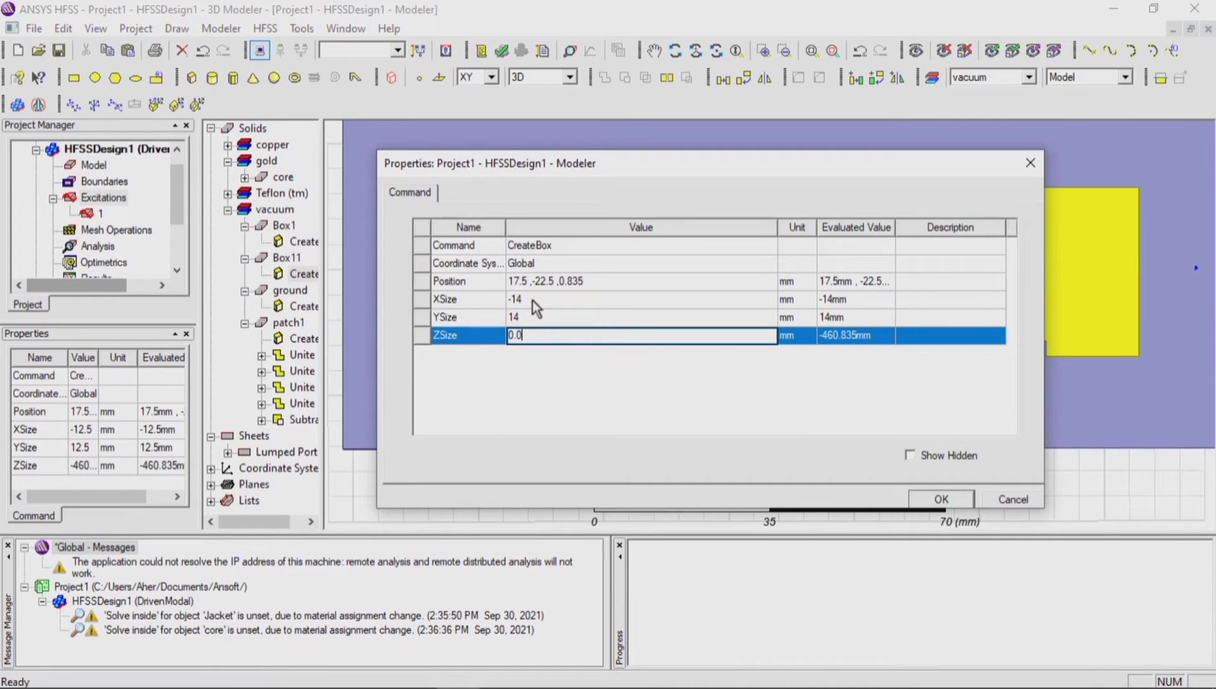
{"action": "left_click", "coordinate": [585, 280]}
{"action": "key", "text": "BackSpace"}
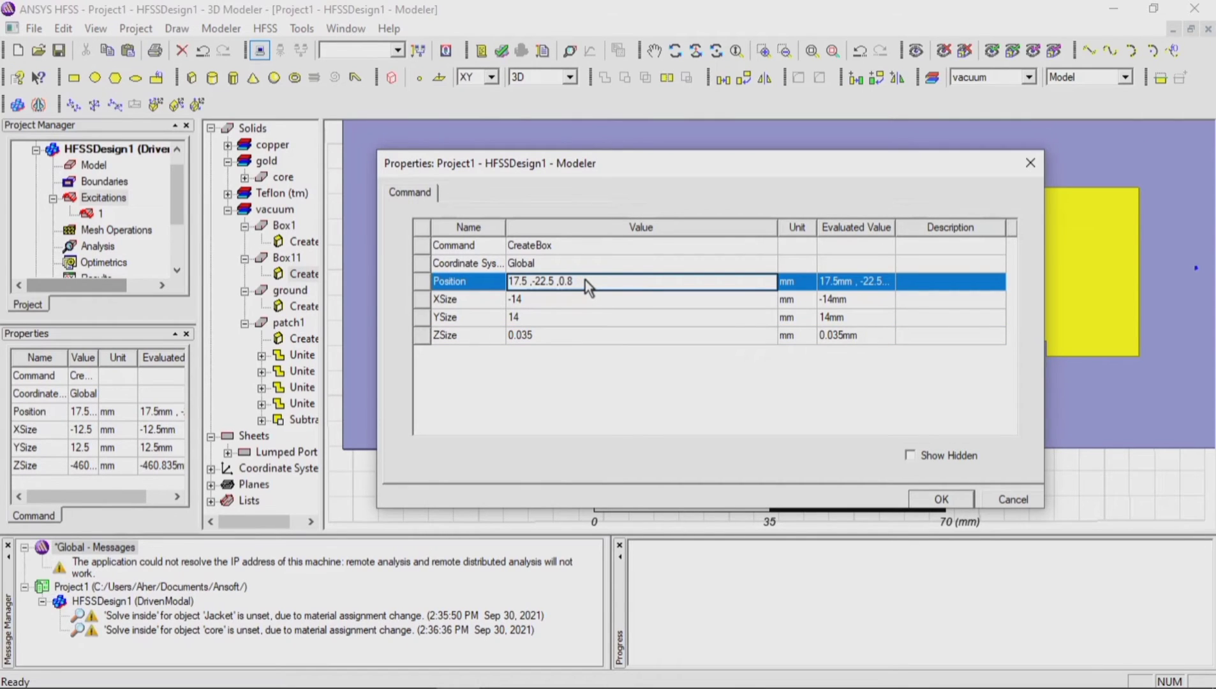
{"action": "left_click", "coordinate": [931, 500]}
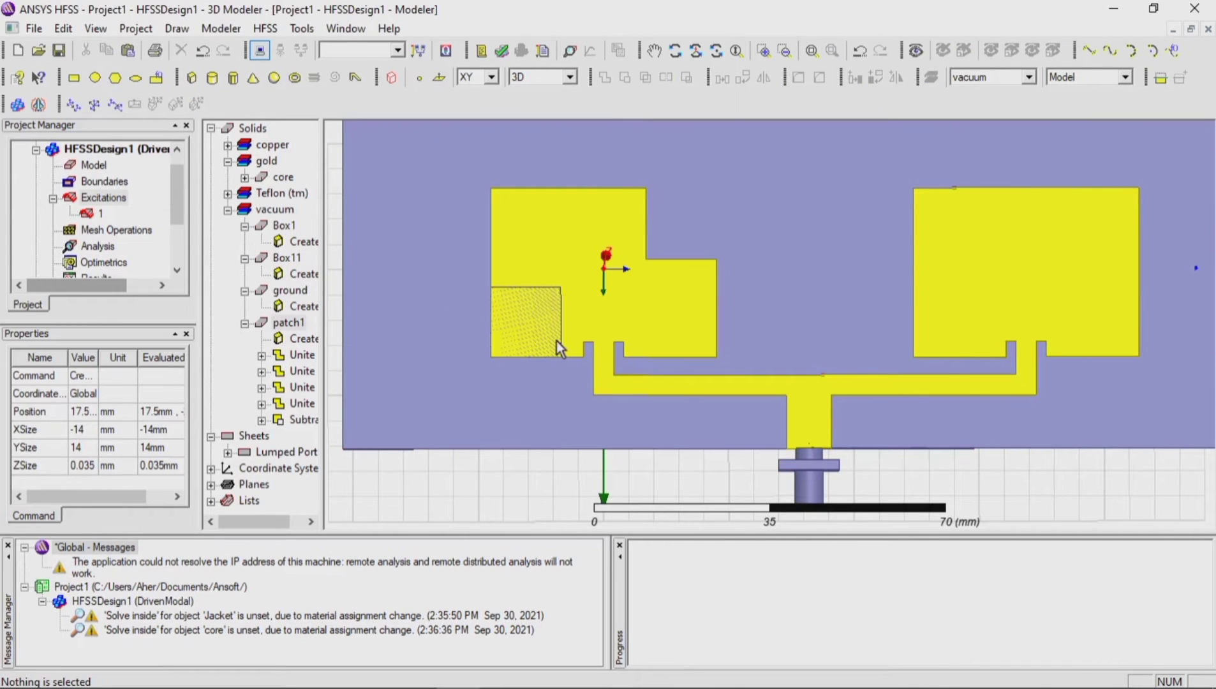
Step: Subtract the resized corner box from the patches, with patch1 as the blank part and Box11 as the tool part
{"action": "left_click", "coordinate": [557, 341]}
{"action": "left_click", "coordinate": [570, 326]}
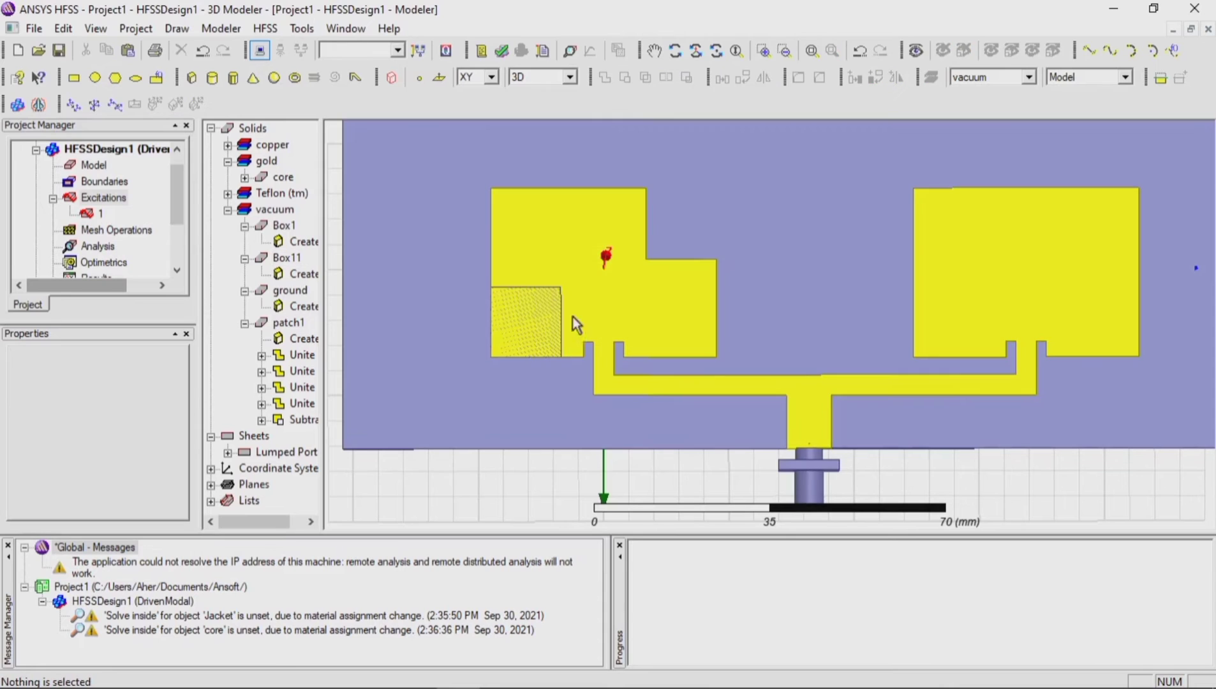
{"action": "left_click", "coordinate": [550, 316]}
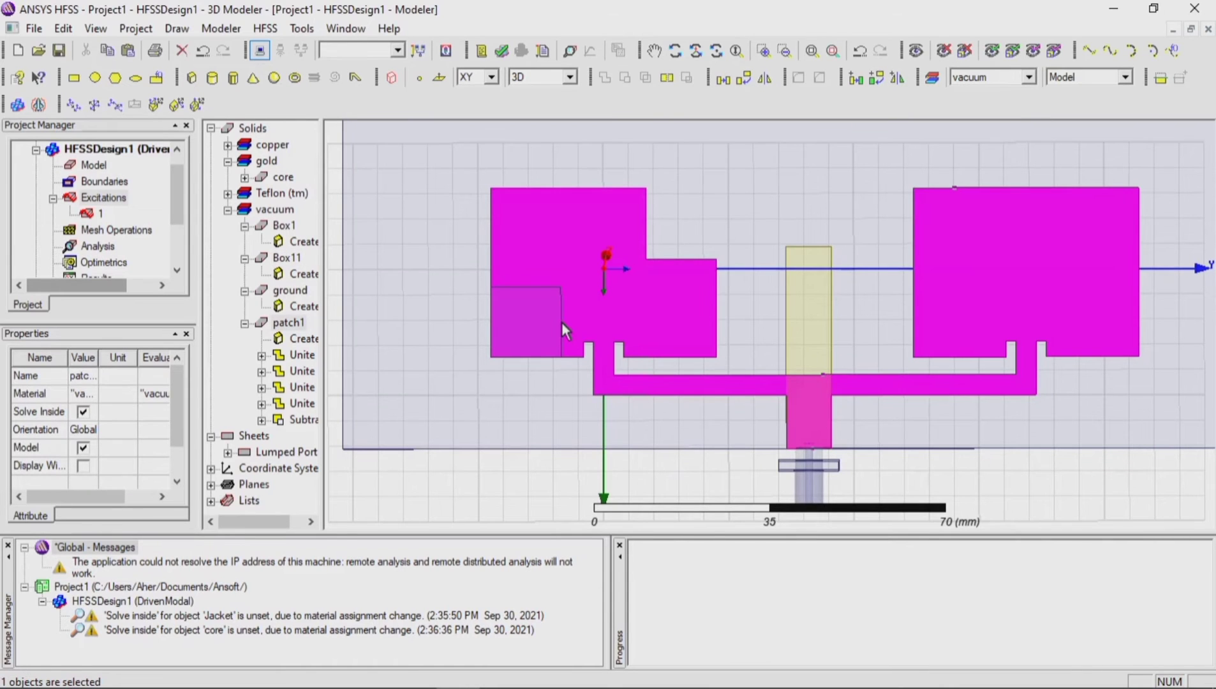
{"action": "left_click", "coordinate": [562, 321]}
{"action": "left_click", "coordinate": [580, 258], "text": "ctrl"}
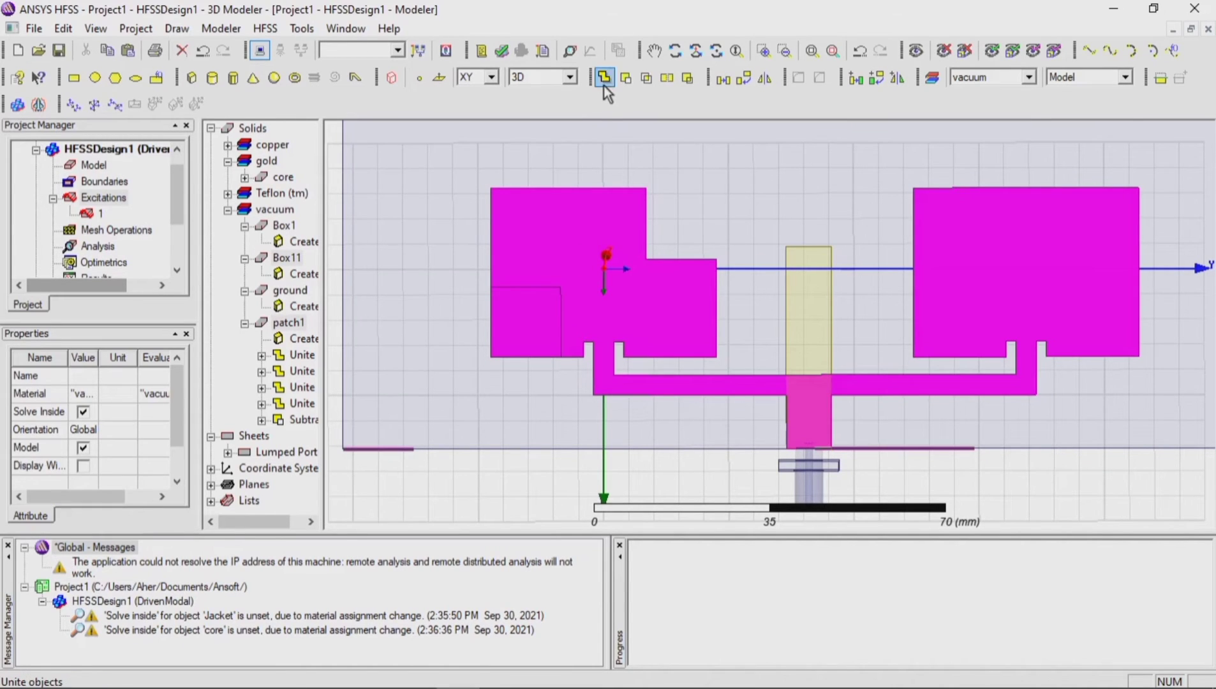
{"action": "left_click", "coordinate": [625, 77]}
{"action": "left_click", "coordinate": [644, 291]}
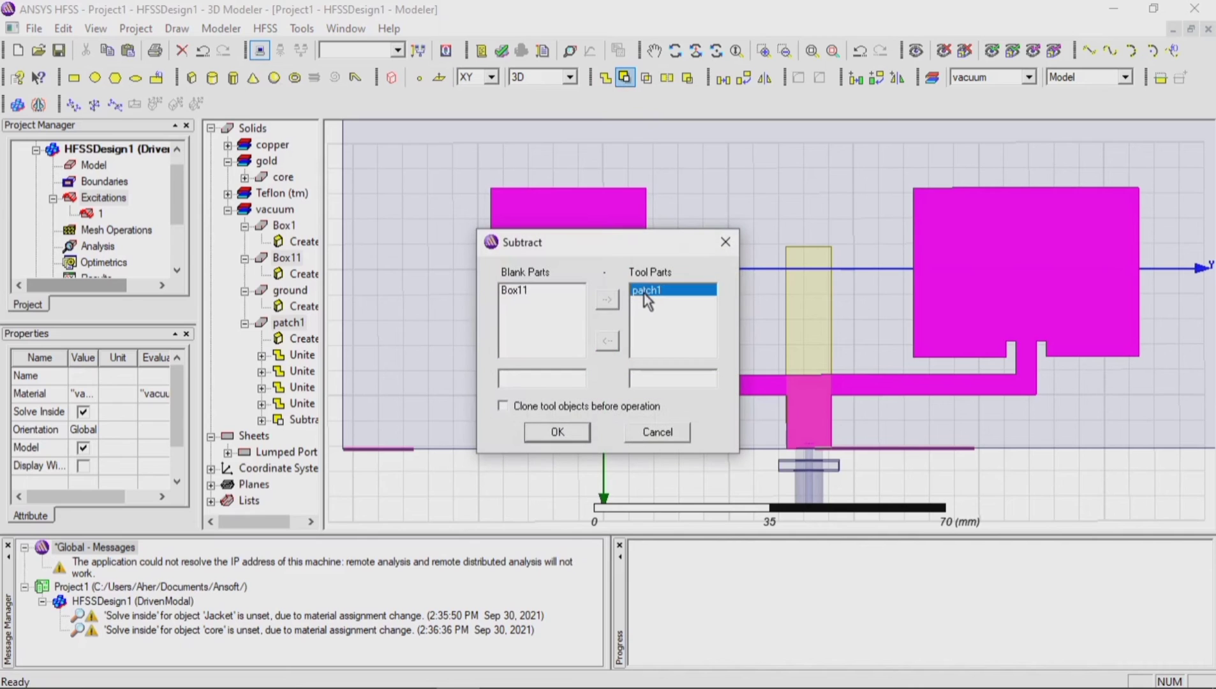
{"action": "left_click", "coordinate": [522, 290]}
{"action": "left_click", "coordinate": [607, 341]}
{"action": "left_click", "coordinate": [607, 300]}
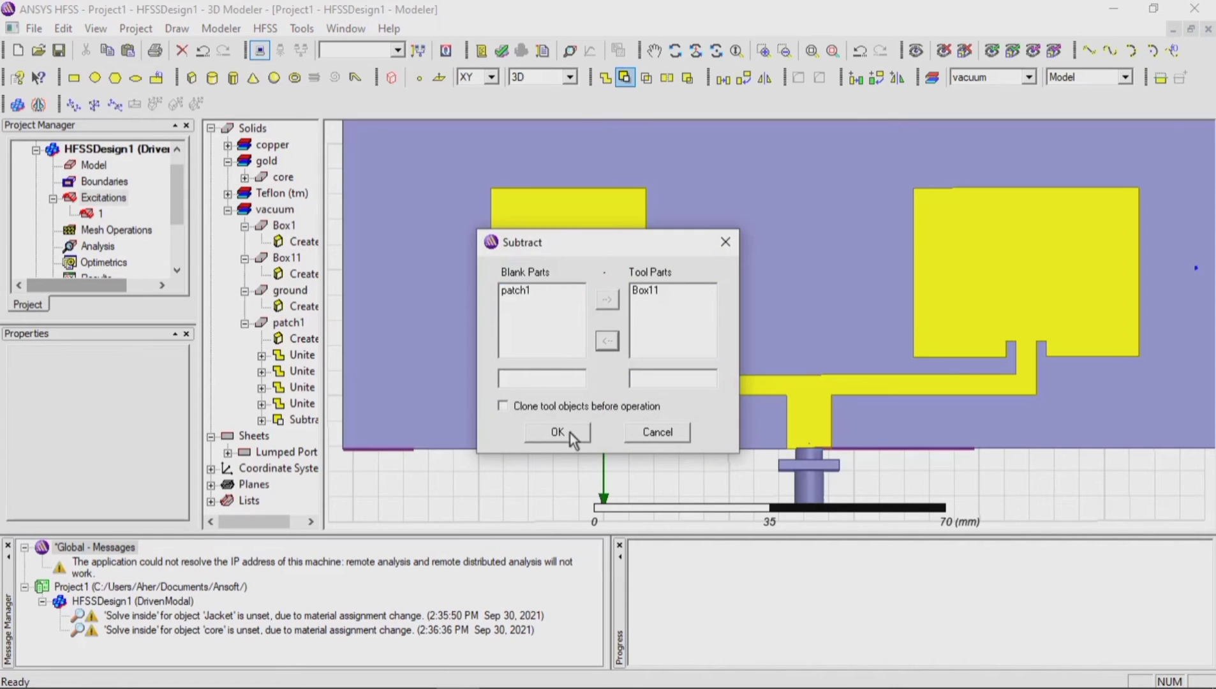
{"action": "left_click", "coordinate": [561, 433]}
Step: Draw a box about 16 x 11.9 mm and 219 mm high at the second patch's outer corner, on the side away from the feed
{"action": "scroll", "coordinate": [464, 352], "scroll_direction": "down", "scroll_amount": 2}
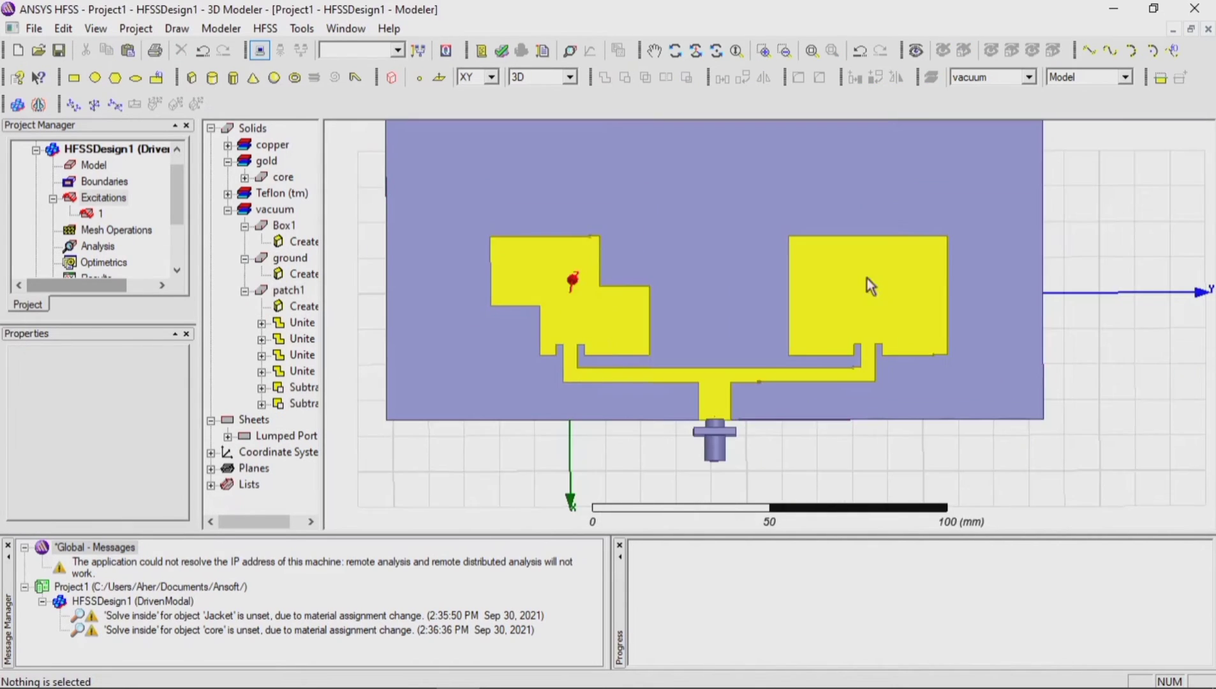
{"action": "scroll", "coordinate": [976, 270], "scroll_direction": "up", "scroll_amount": 4}
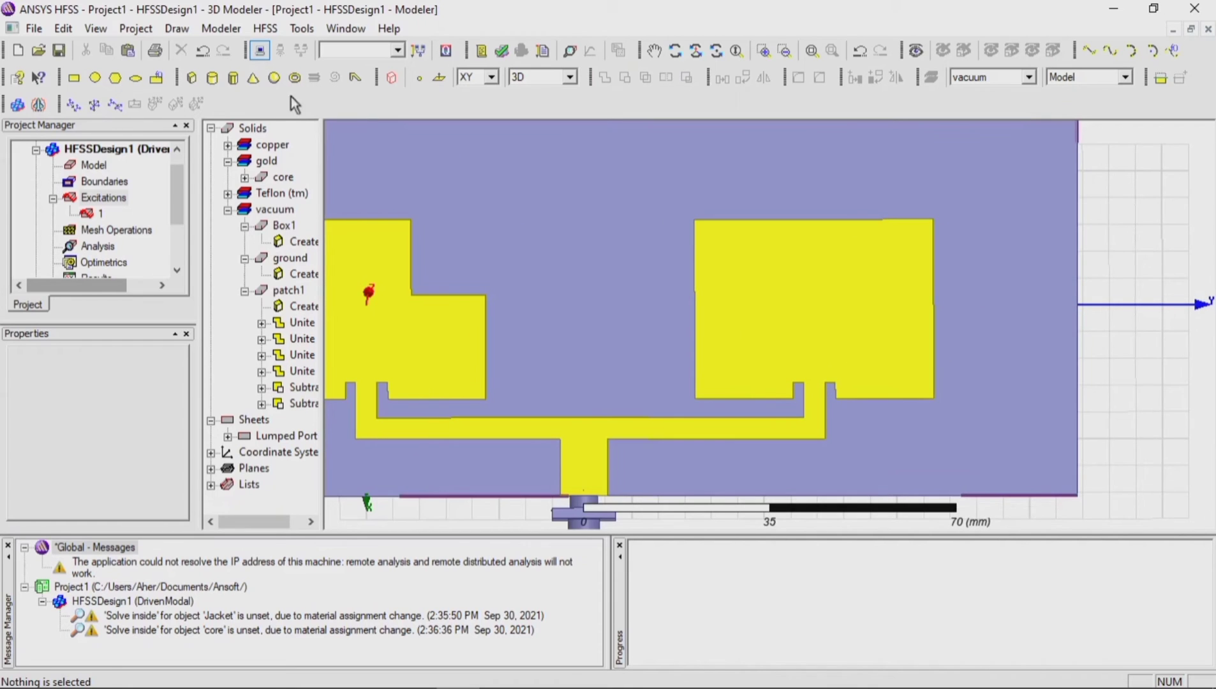
{"action": "left_click", "coordinate": [192, 78]}
{"action": "left_click", "coordinate": [929, 222]}
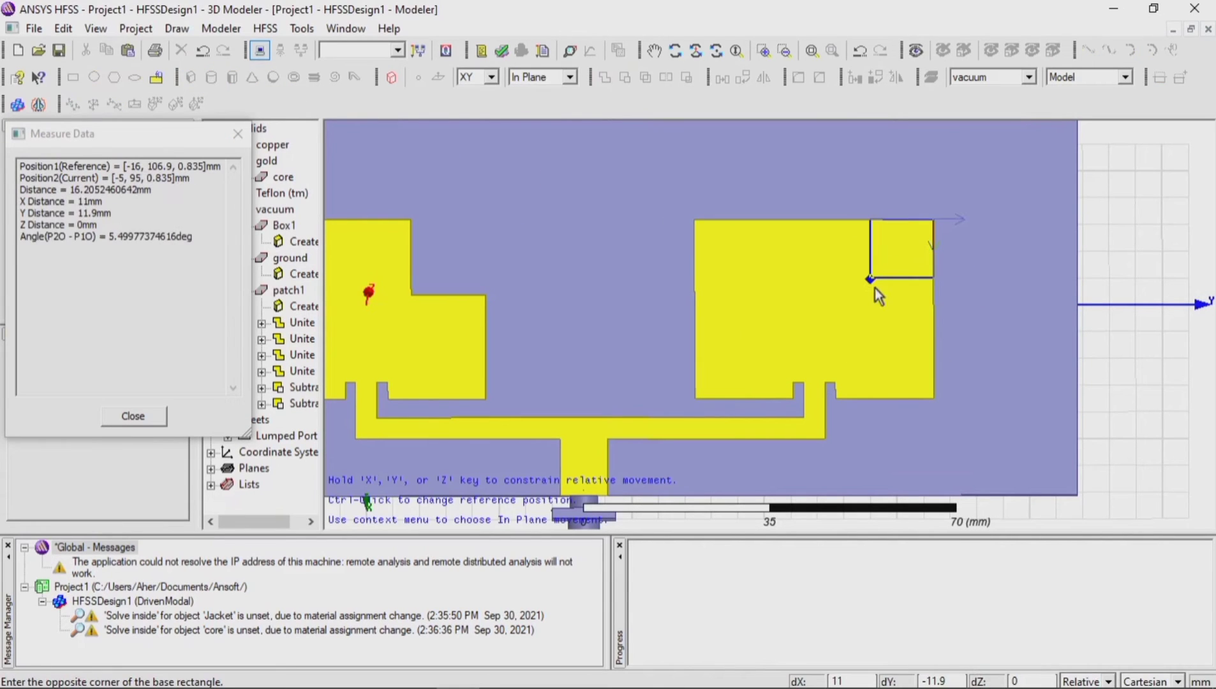
{"action": "left_click", "coordinate": [869, 304]}
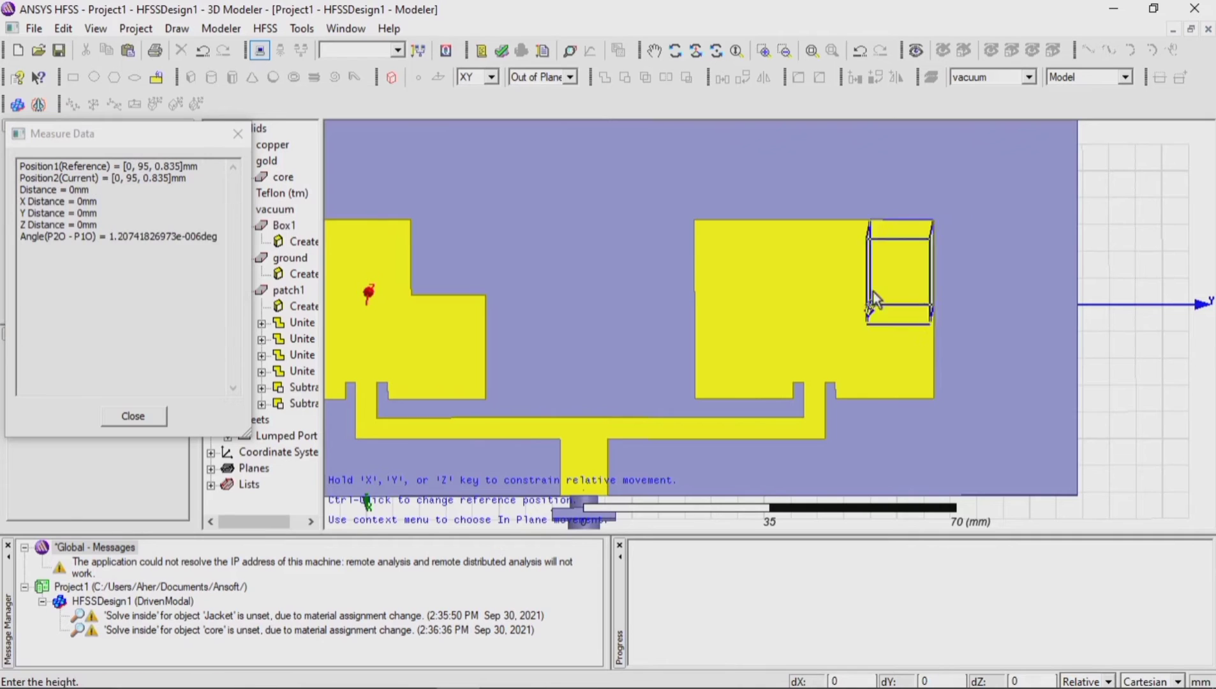
{"action": "left_click", "coordinate": [873, 281]}
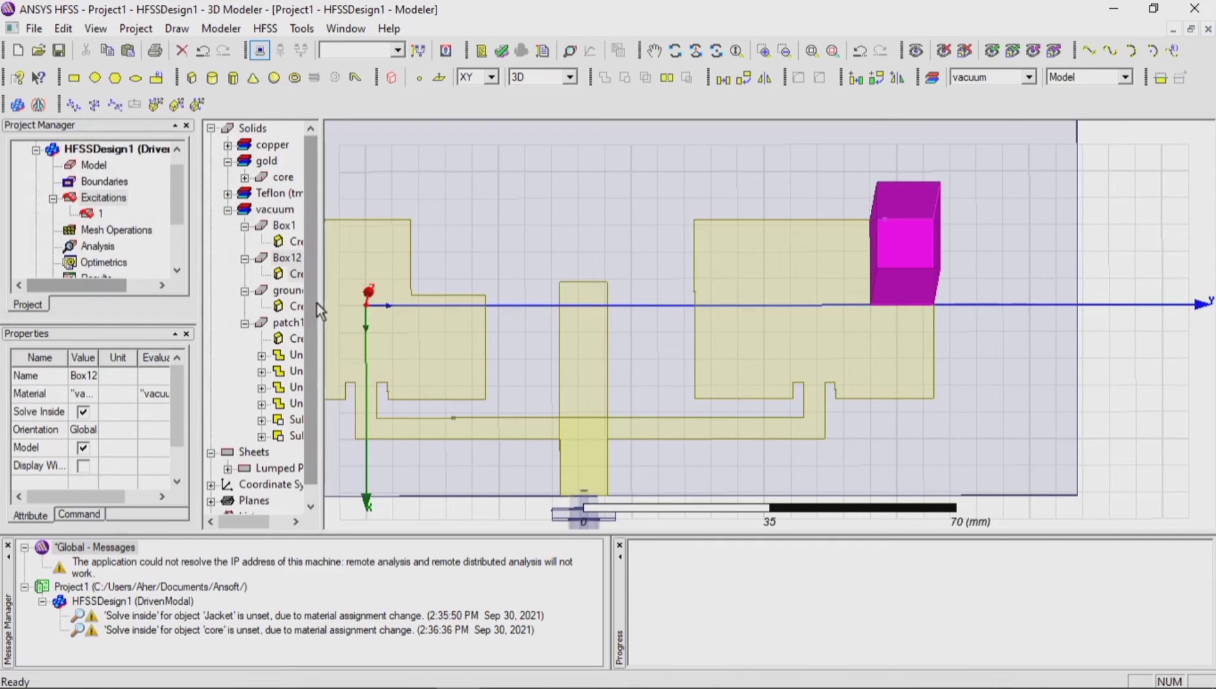
Step: Set Box12's X, Y and Z sizes to 14, -14 and 0.035 mm and its position to -16, 106.9, 0.8 mm
{"action": "left_click_drag", "start_coordinate": [320, 307], "coordinate": [373, 297]}
{"action": "double_click", "coordinate": [315, 275]}
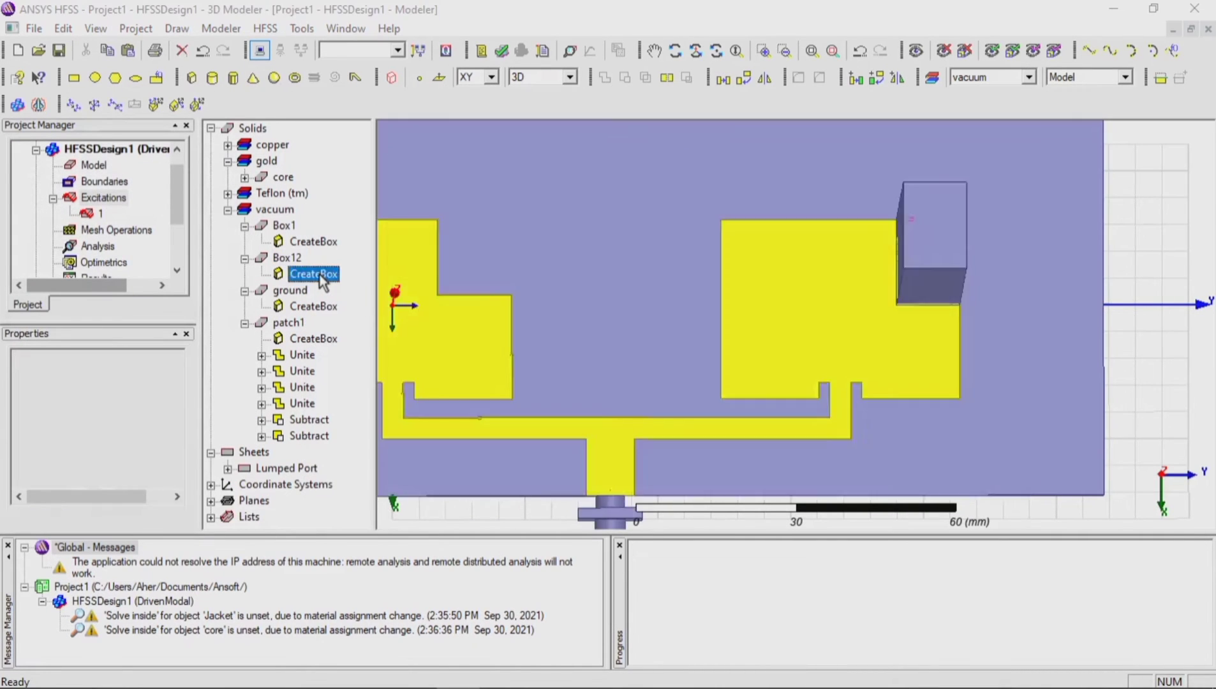
{"action": "left_click", "coordinate": [540, 300]}
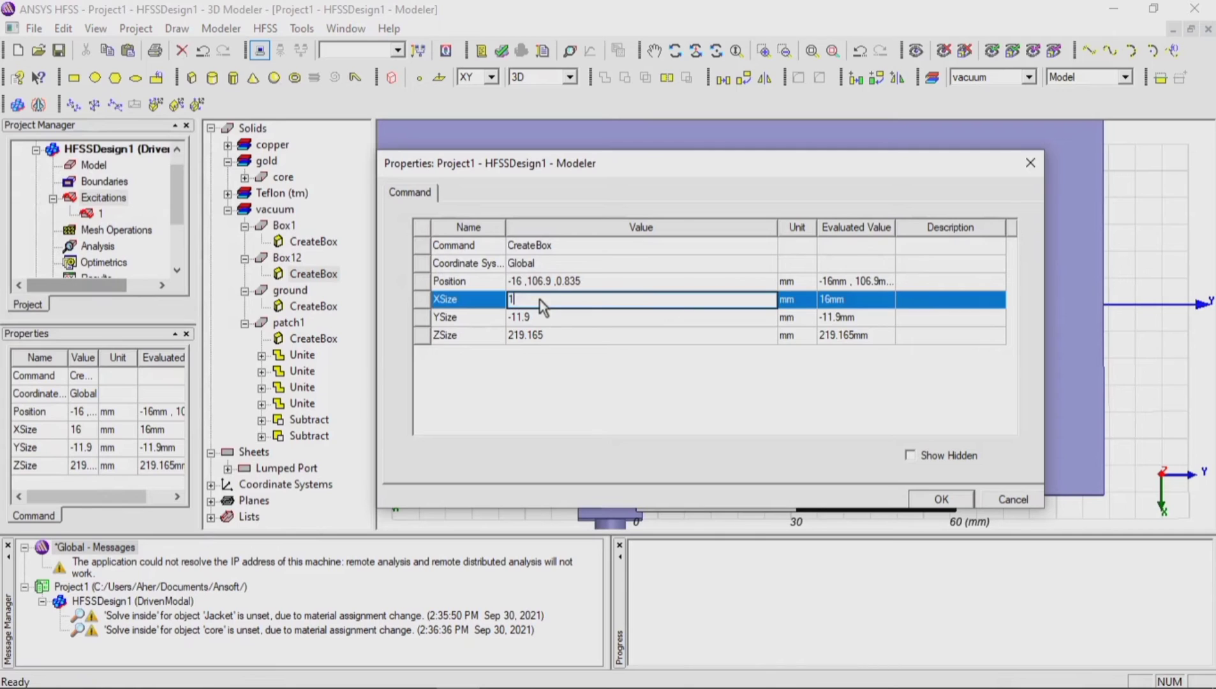
{"action": "type", "text": "14"}
{"action": "left_click", "coordinate": [541, 317]}
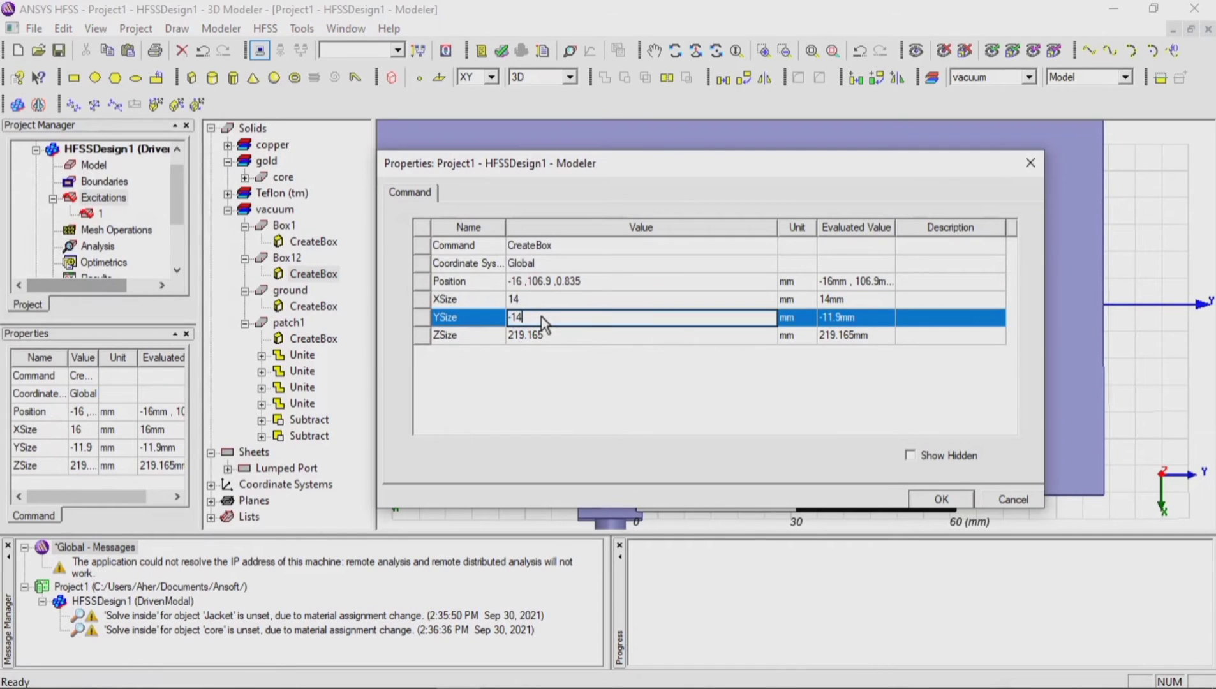
{"action": "key", "text": "Tab"}
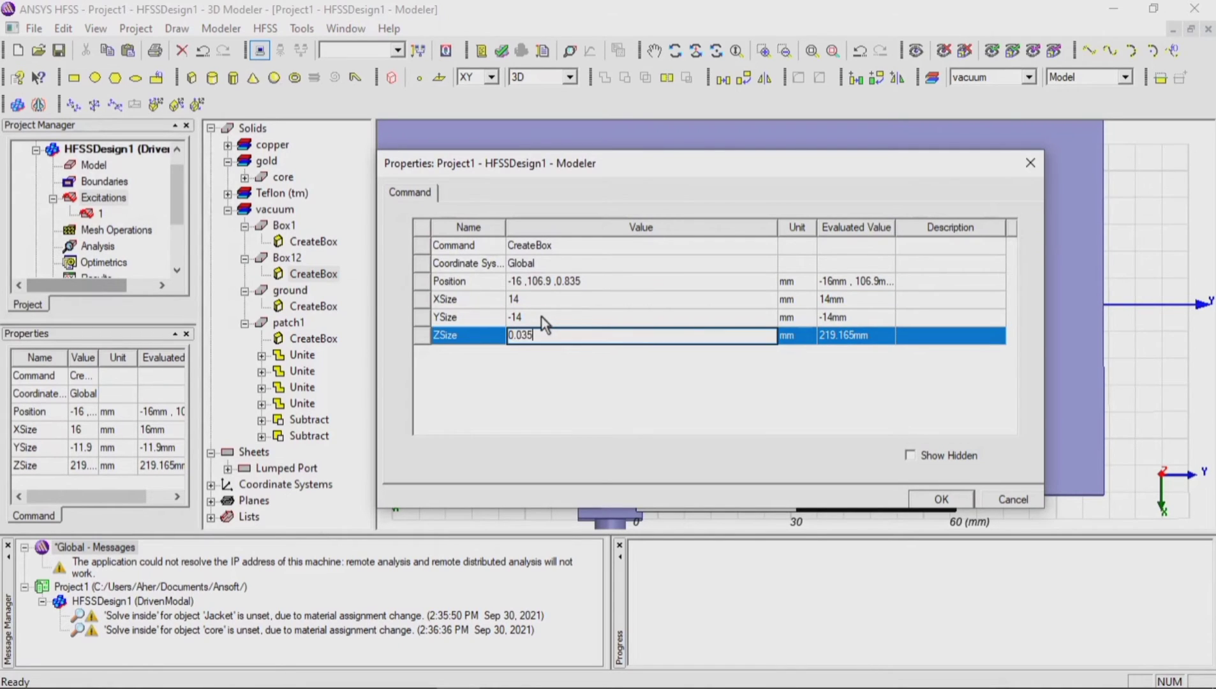
{"action": "type", "text": "0.035"}
{"action": "left_click", "coordinate": [587, 283]}
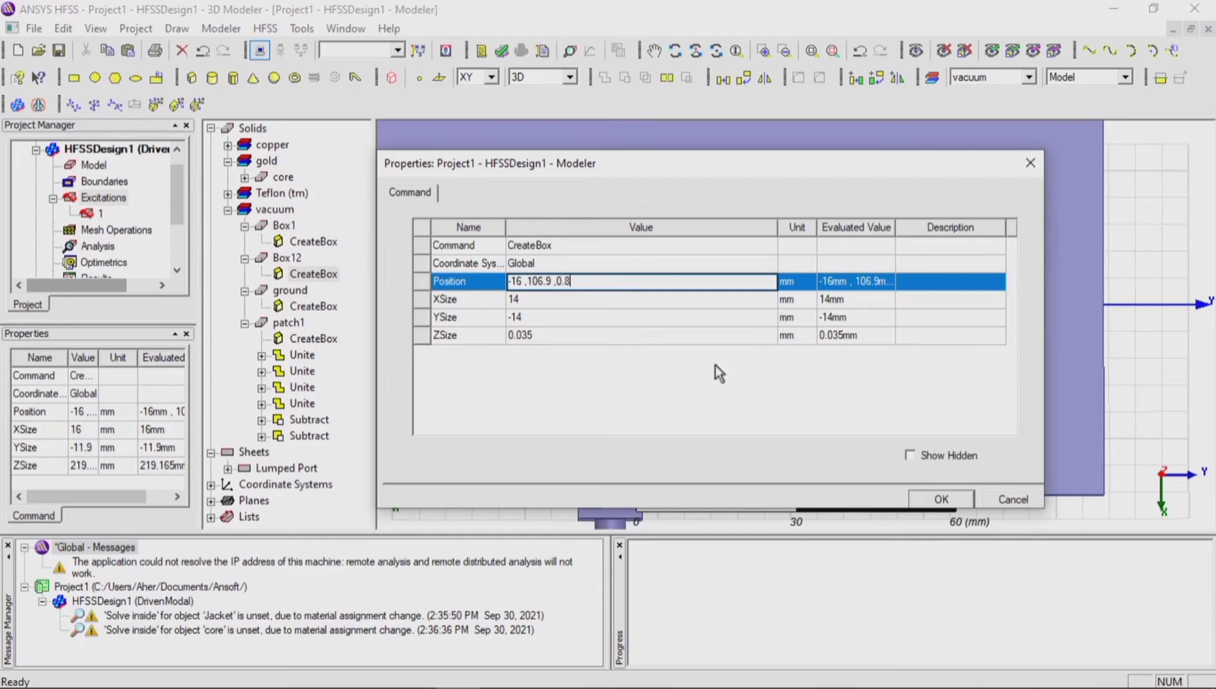
{"action": "left_click", "coordinate": [937, 499]}
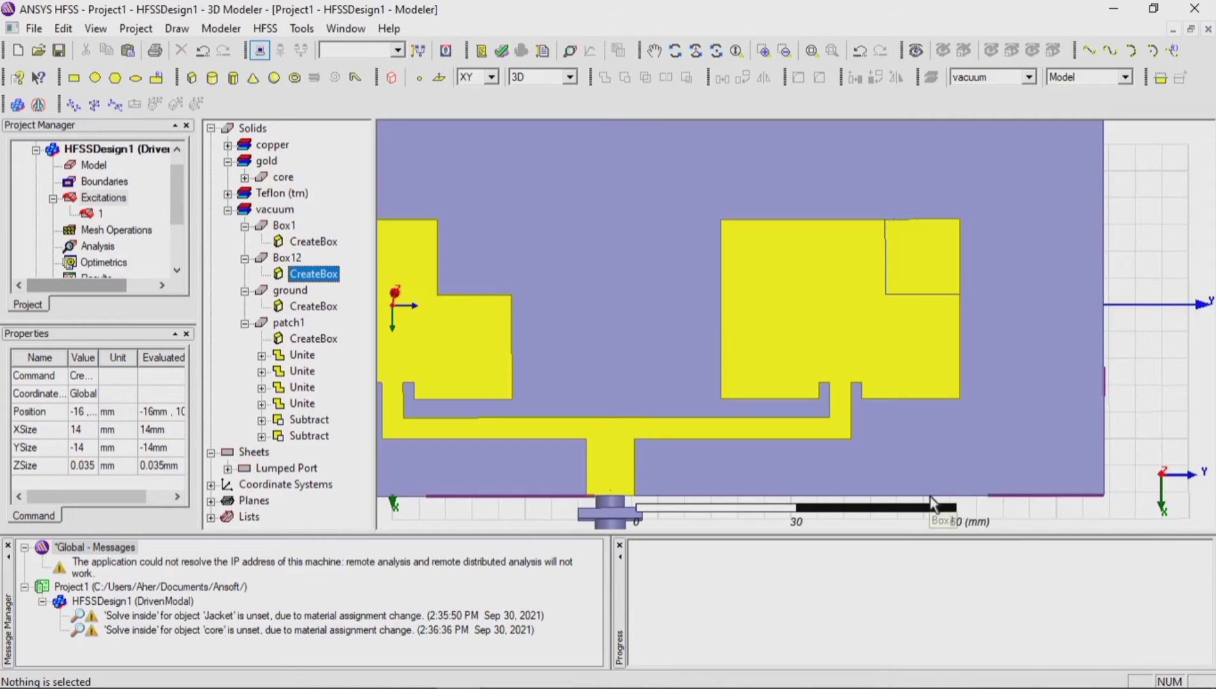
Step: Subtract the second patch's corner box from the patches, with patch1 as the blank part and Box12 as the tool part
{"action": "left_click", "coordinate": [915, 294]}
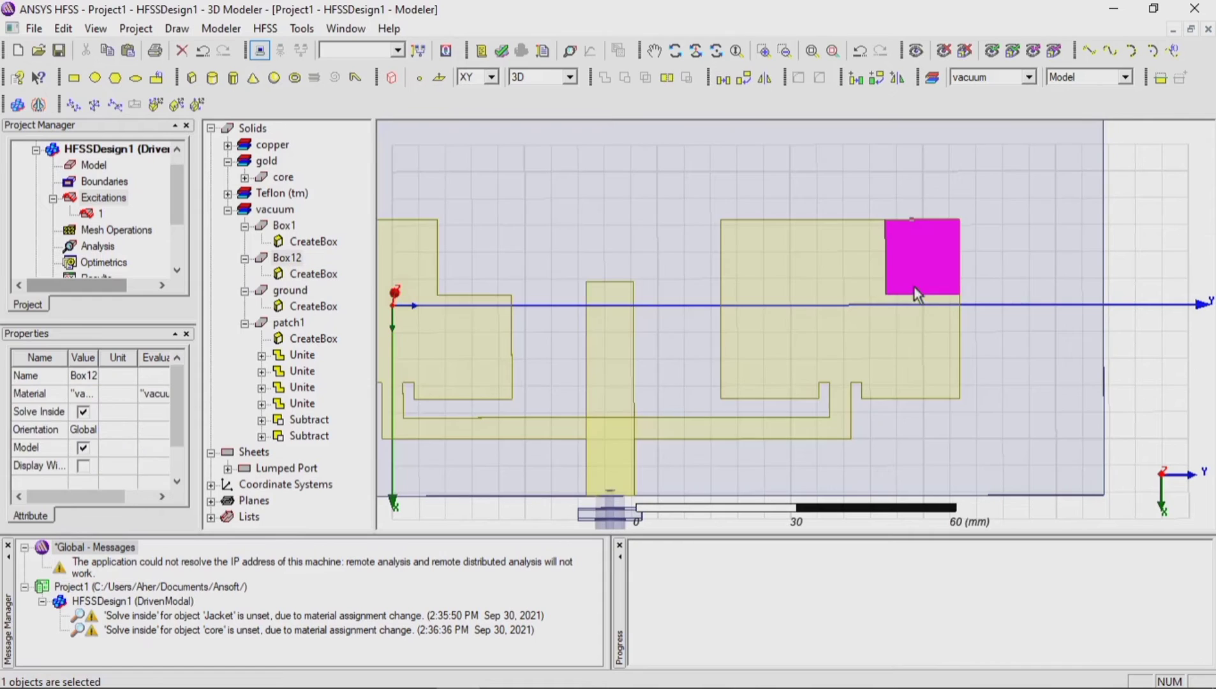
{"action": "left_click", "coordinate": [925, 322], "text": "ctrl"}
{"action": "left_click", "coordinate": [625, 78]}
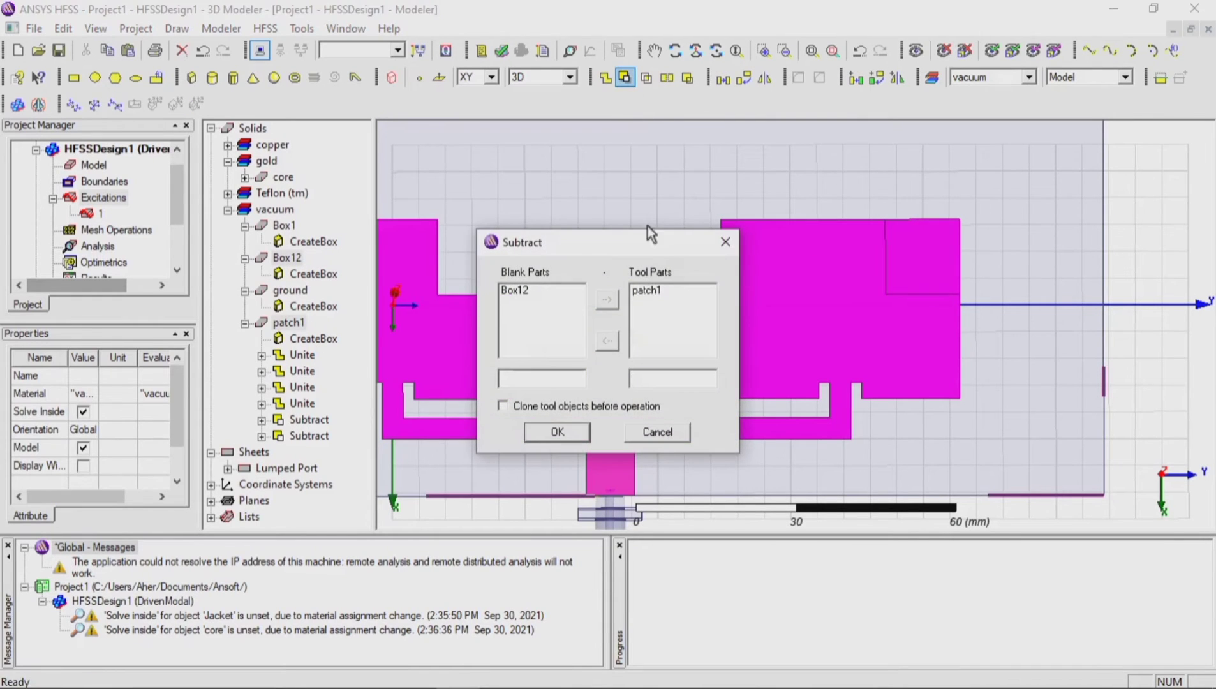
{"action": "left_click", "coordinate": [648, 291]}
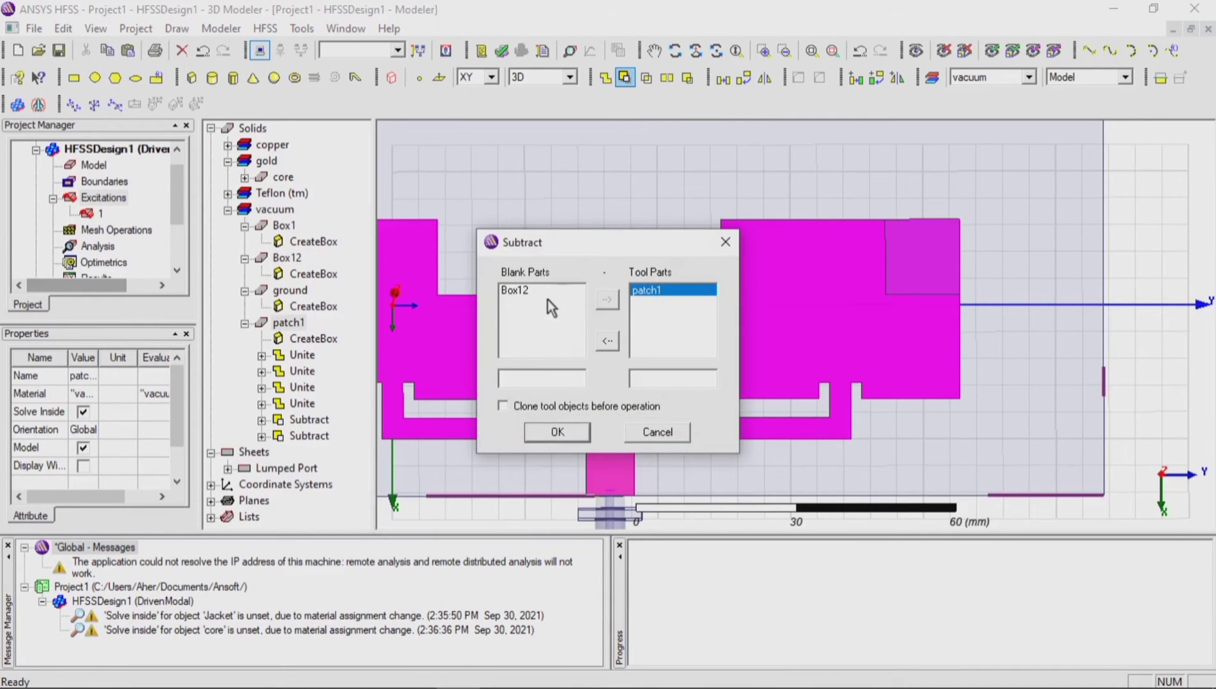
{"action": "left_click", "coordinate": [546, 296]}
{"action": "left_click", "coordinate": [602, 334]}
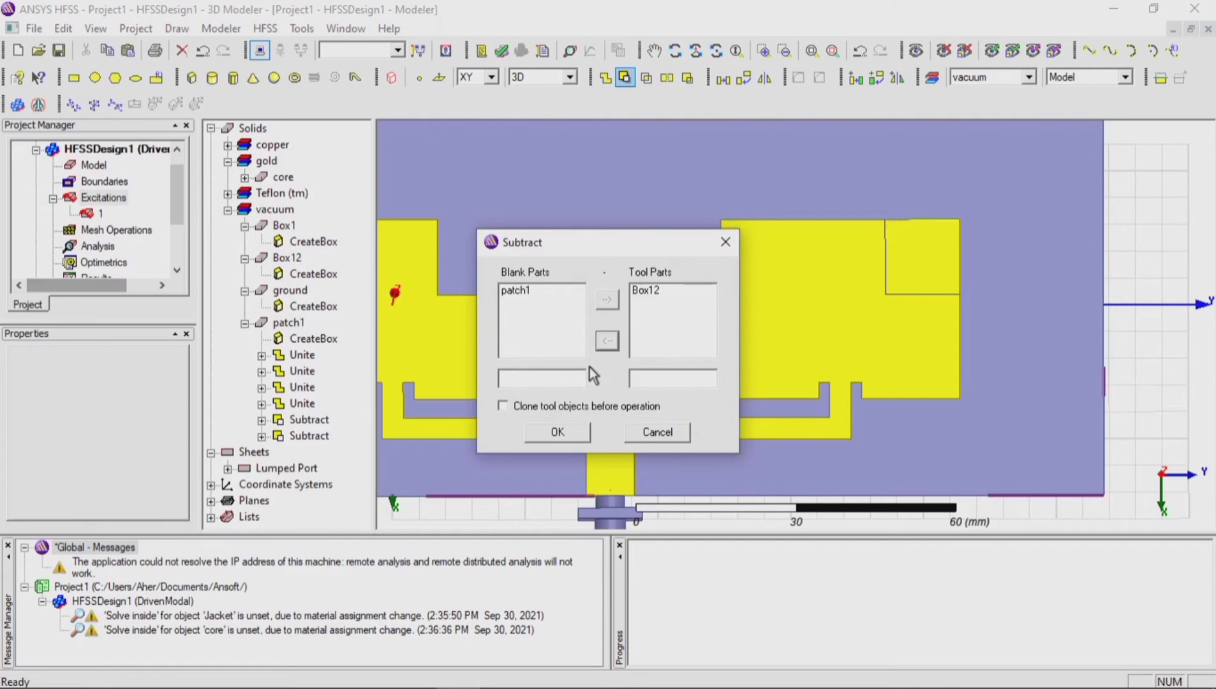
{"action": "left_click", "coordinate": [557, 431]}
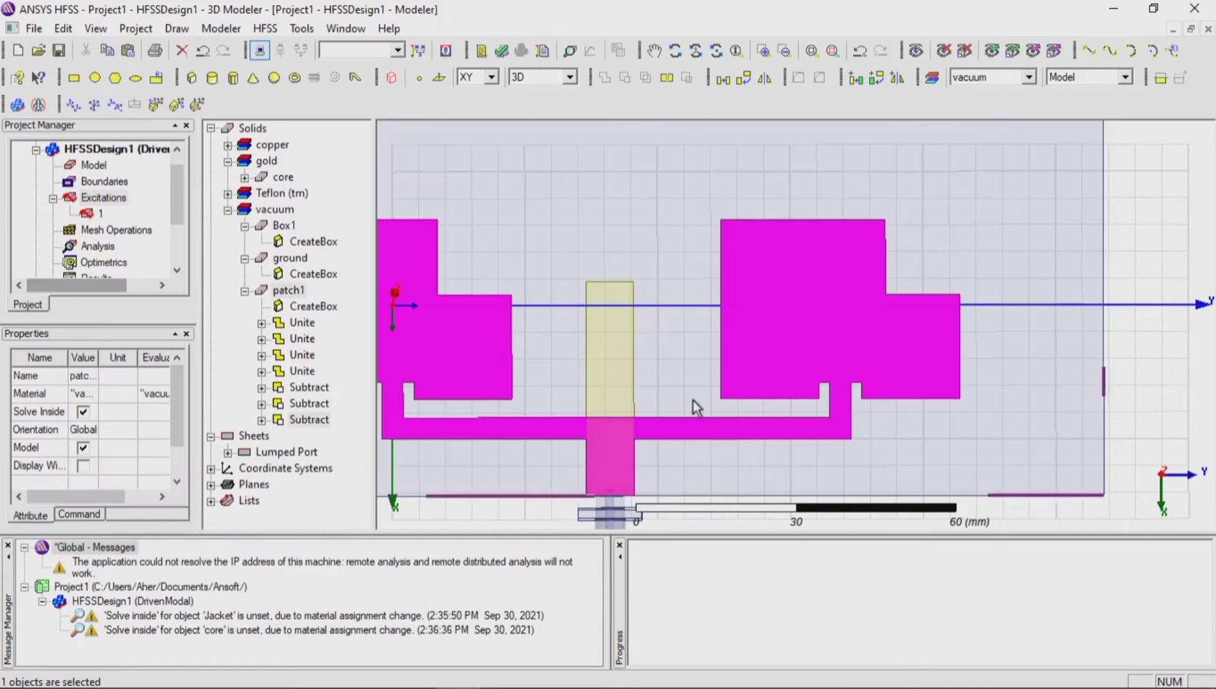
Step: Draw a box about 12.5 x 13.1 mm and 351 mm deep at the second patch's corner diagonally opposite its cut-out
{"action": "left_click", "coordinate": [194, 79]}
{"action": "left_click", "coordinate": [726, 401]}
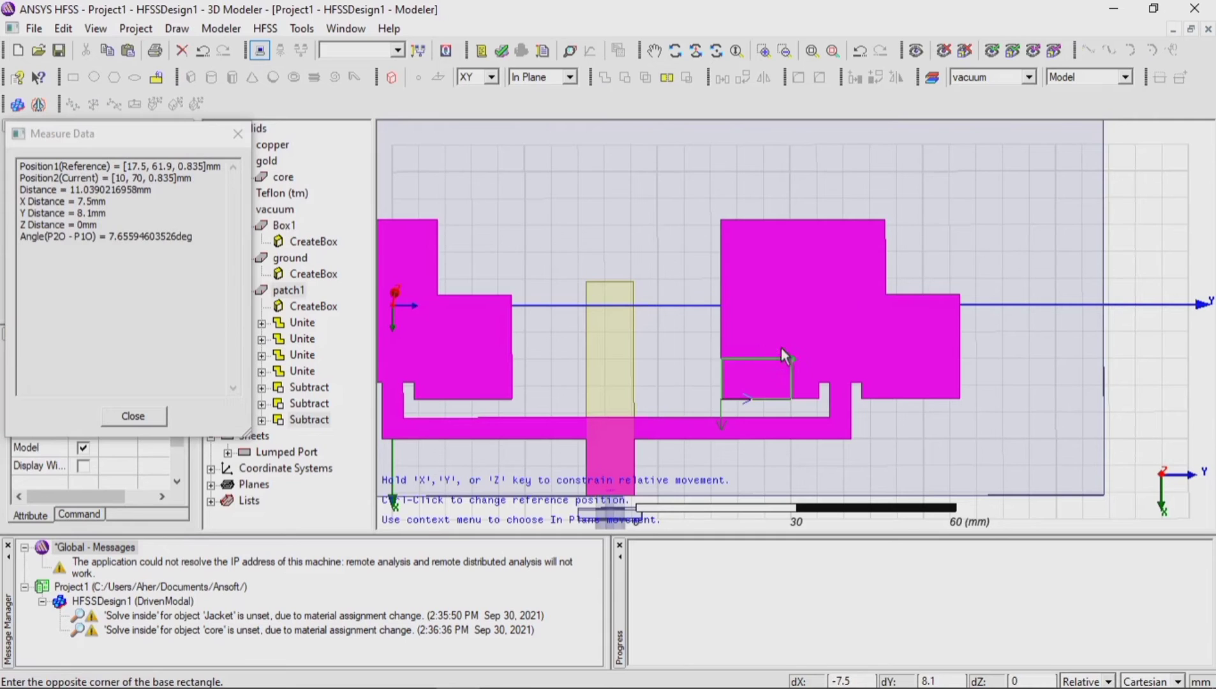
{"action": "left_click", "coordinate": [791, 333]}
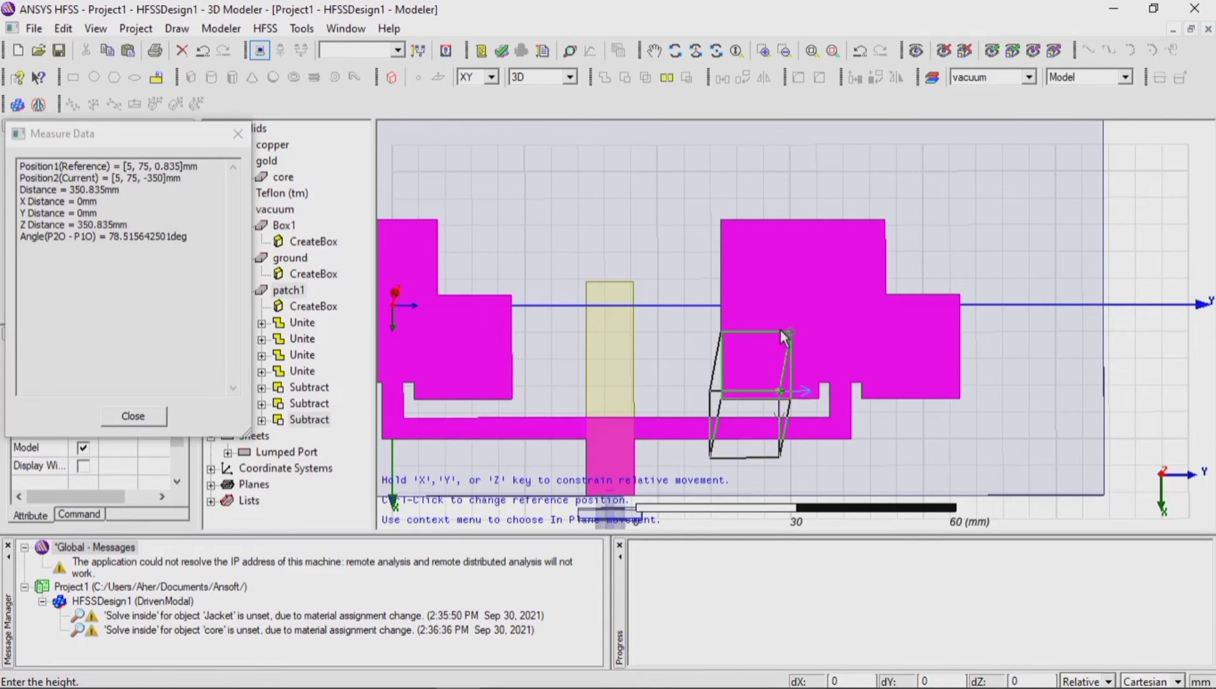
{"action": "left_click", "coordinate": [785, 338]}
Step: Set Box13's X, Y and Z sizes to -14, 14 and 0.035 mm and its position to 17.5, 61.9, 0.8 mm
{"action": "left_click", "coordinate": [304, 278]}
{"action": "double_click", "coordinate": [303, 280]}
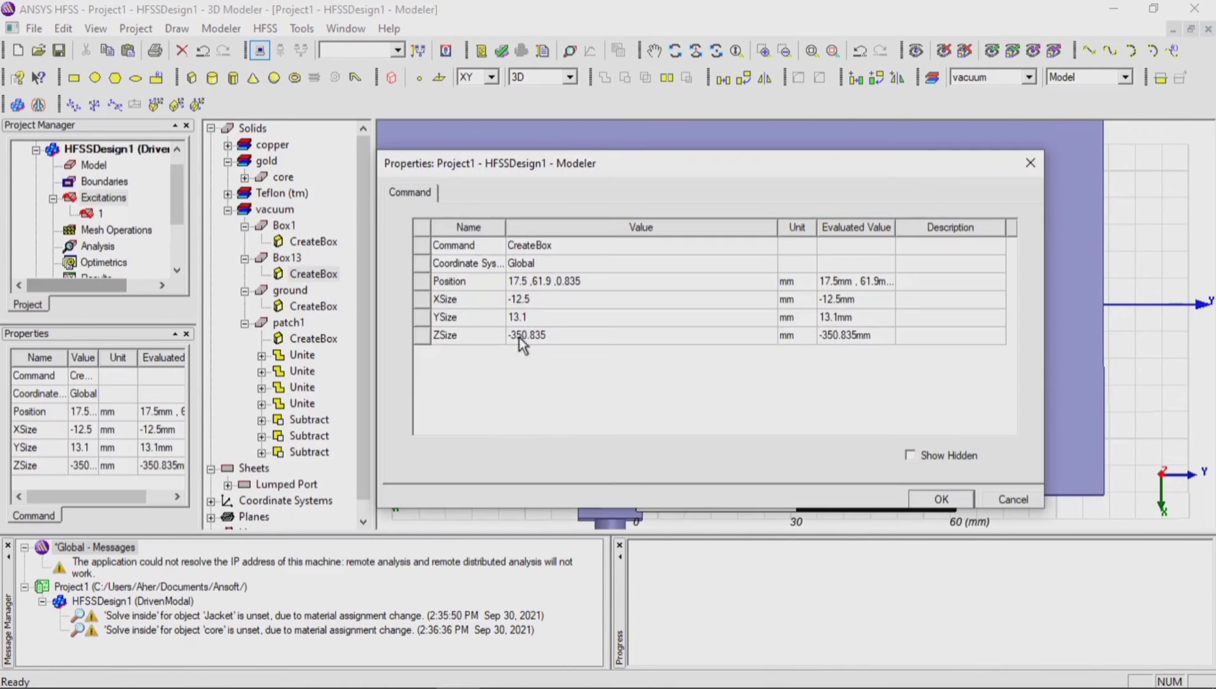
{"action": "left_click", "coordinate": [541, 300]}
{"action": "type", "text": "-1"}
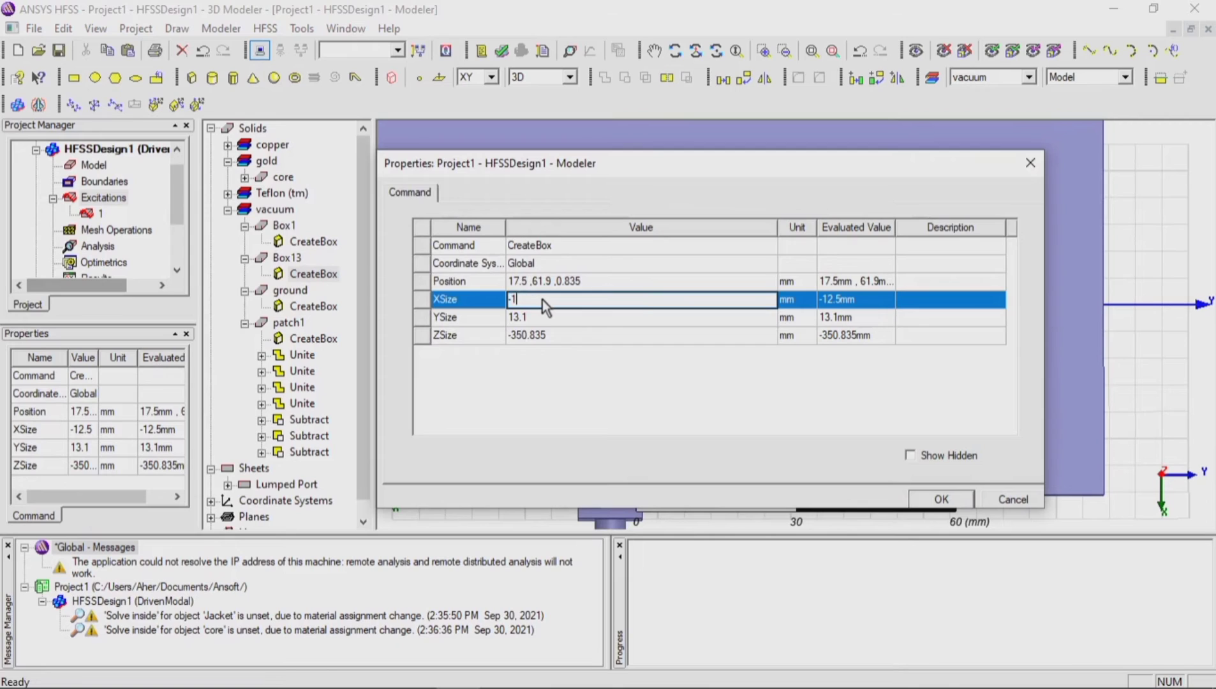
{"action": "type", "text": "4"}
{"action": "key", "text": "Tab"}
{"action": "type", "text": "14"}
{"action": "key", "text": "Tab"}
{"action": "type", "text": "0"}
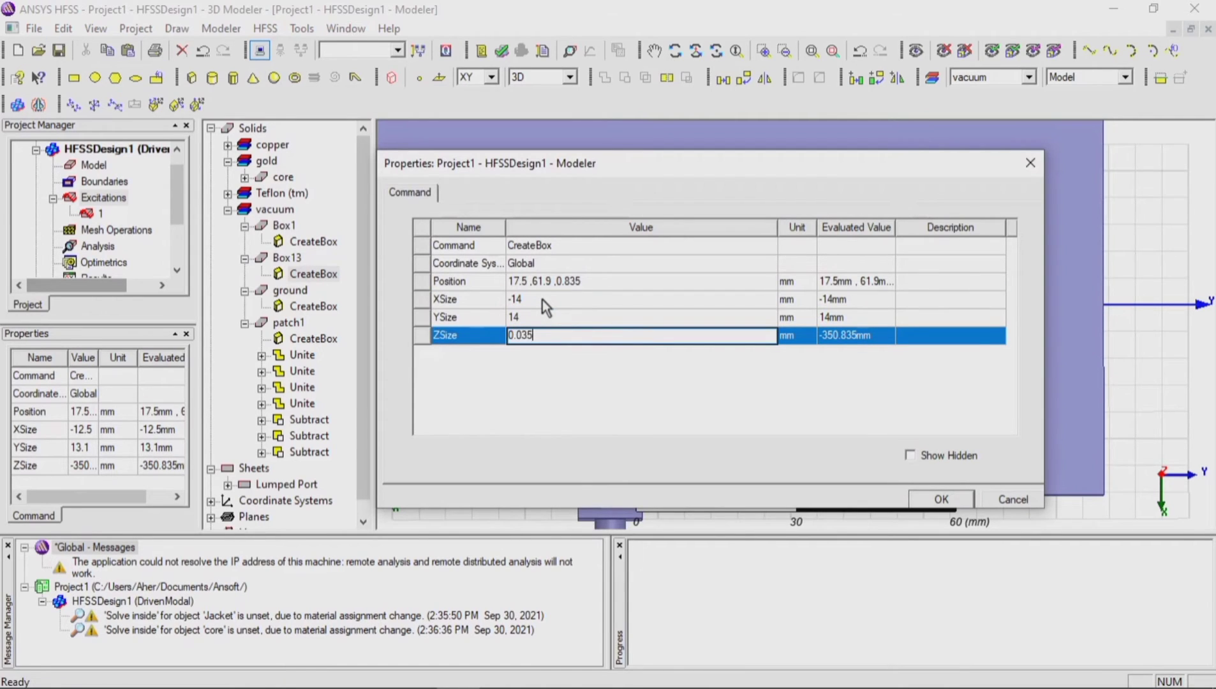
{"action": "type", "text": ".035"}
{"action": "left_click", "coordinate": [598, 282]}
{"action": "left_click", "coordinate": [598, 282]}
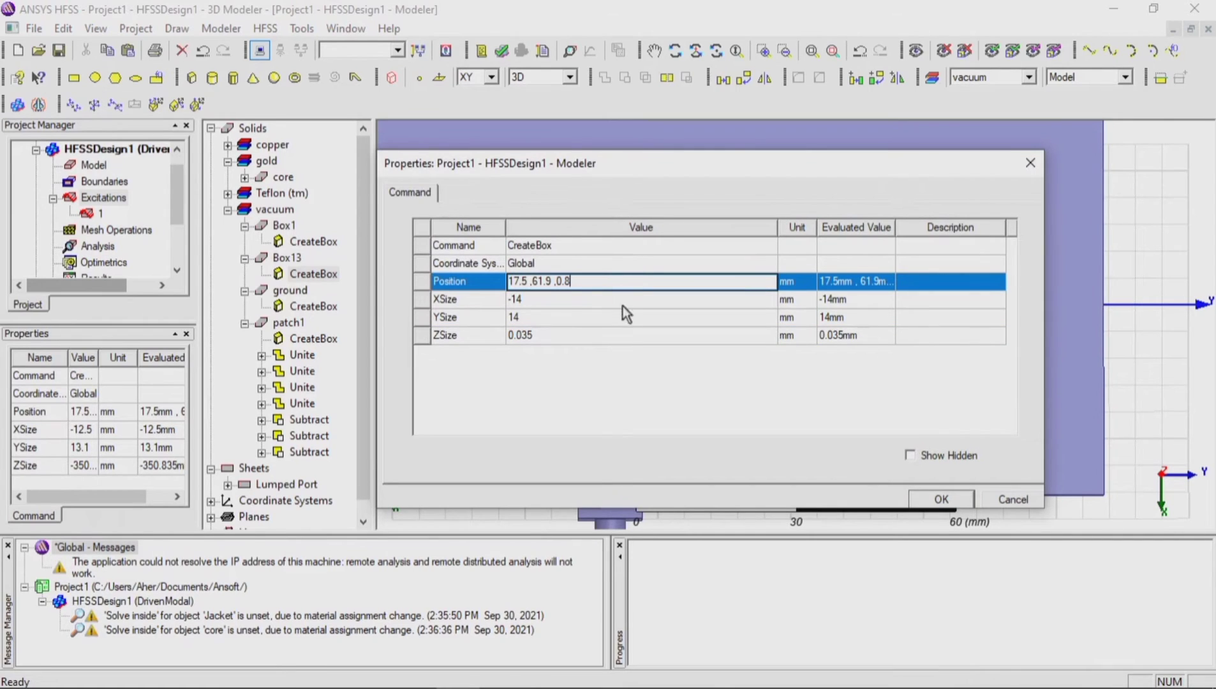
{"action": "left_click", "coordinate": [932, 499]}
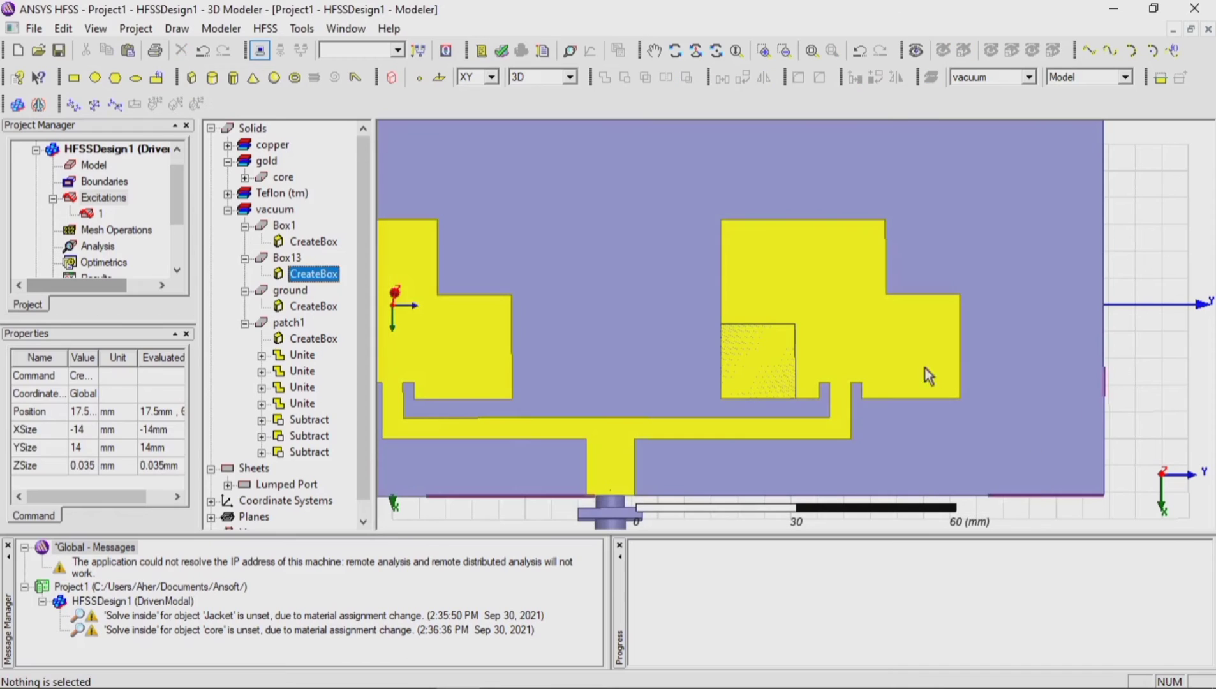
Step: Subtract the second patch's remaining corner box from the patches, with patch1 as the blank part and Box13 as the tool part
{"action": "left_click", "coordinate": [787, 353]}
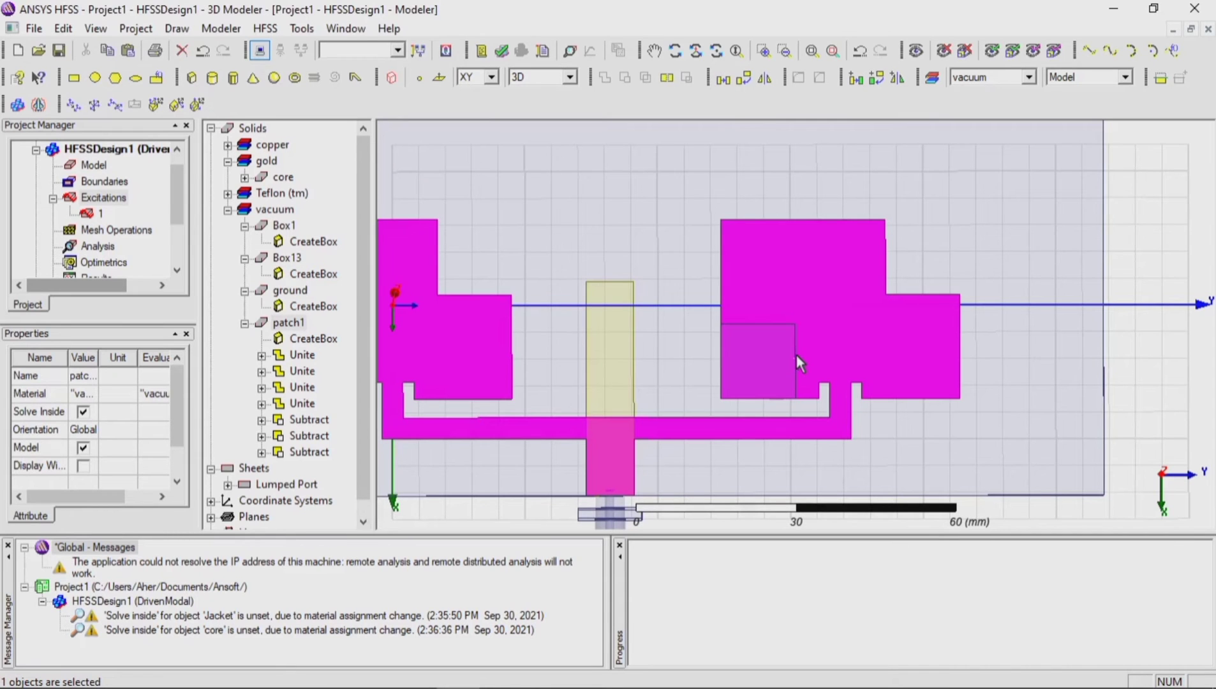
{"action": "left_click", "coordinate": [798, 356]}
{"action": "left_click", "coordinate": [809, 356], "text": "ctrl"}
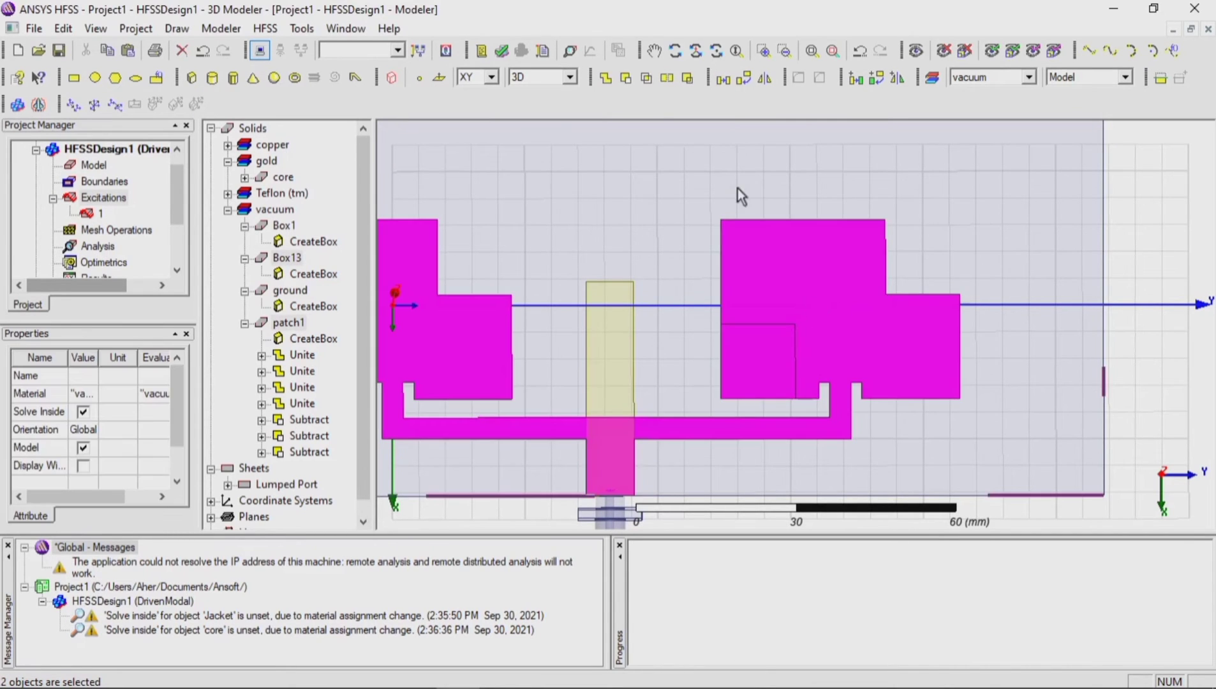
{"action": "left_click", "coordinate": [626, 77]}
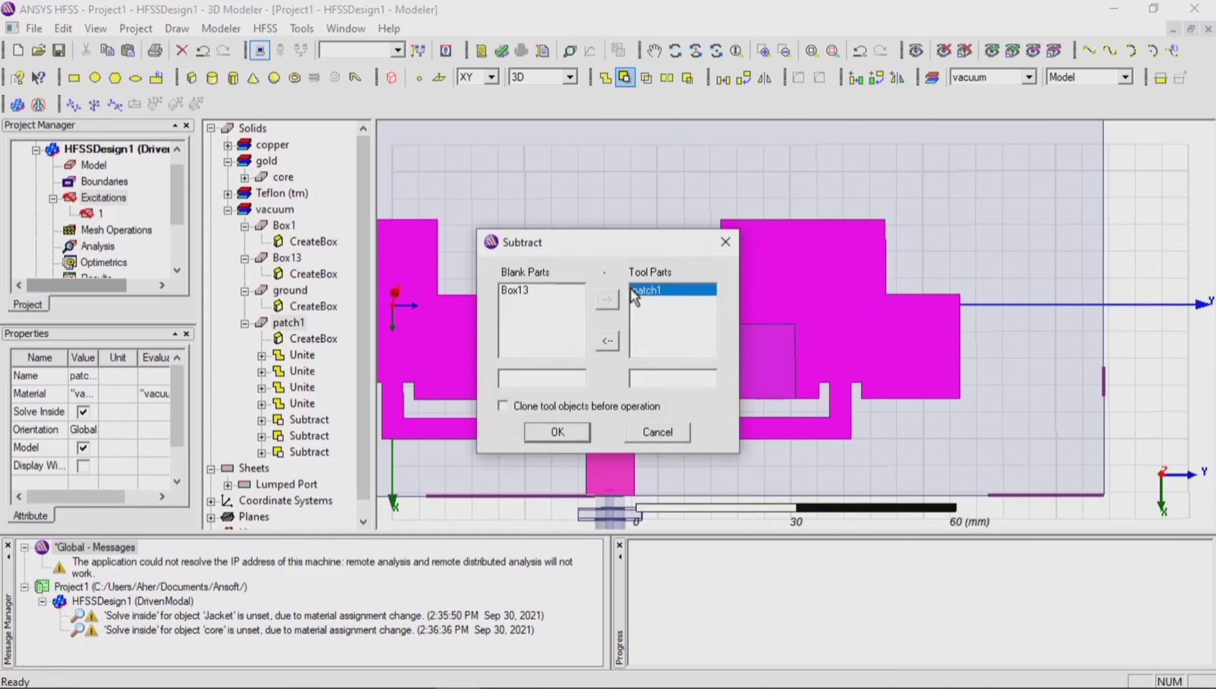
{"action": "left_click", "coordinate": [606, 340]}
{"action": "left_click", "coordinate": [606, 299]}
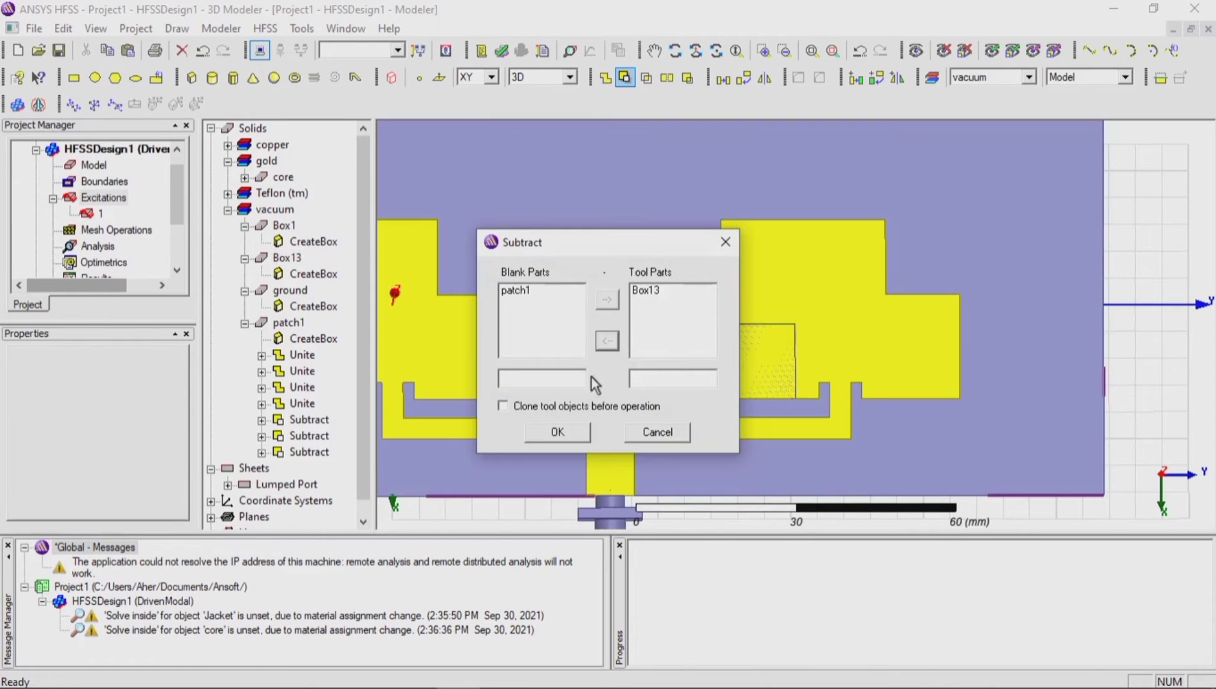
{"action": "left_click", "coordinate": [558, 432]}
{"action": "left_click", "coordinate": [1195, 381]}
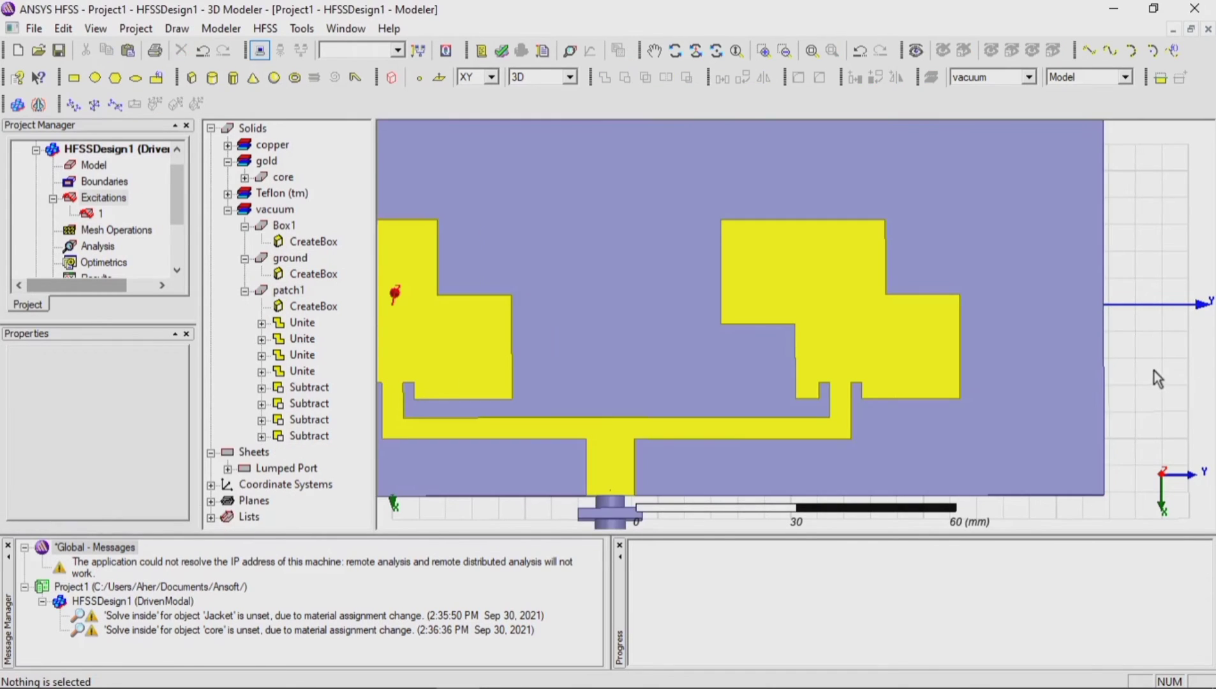
Step: Rename the antenna's base plate, Box1, as substrat
{"action": "scroll", "coordinate": [1159, 365], "scroll_direction": "down", "scroll_amount": 5}
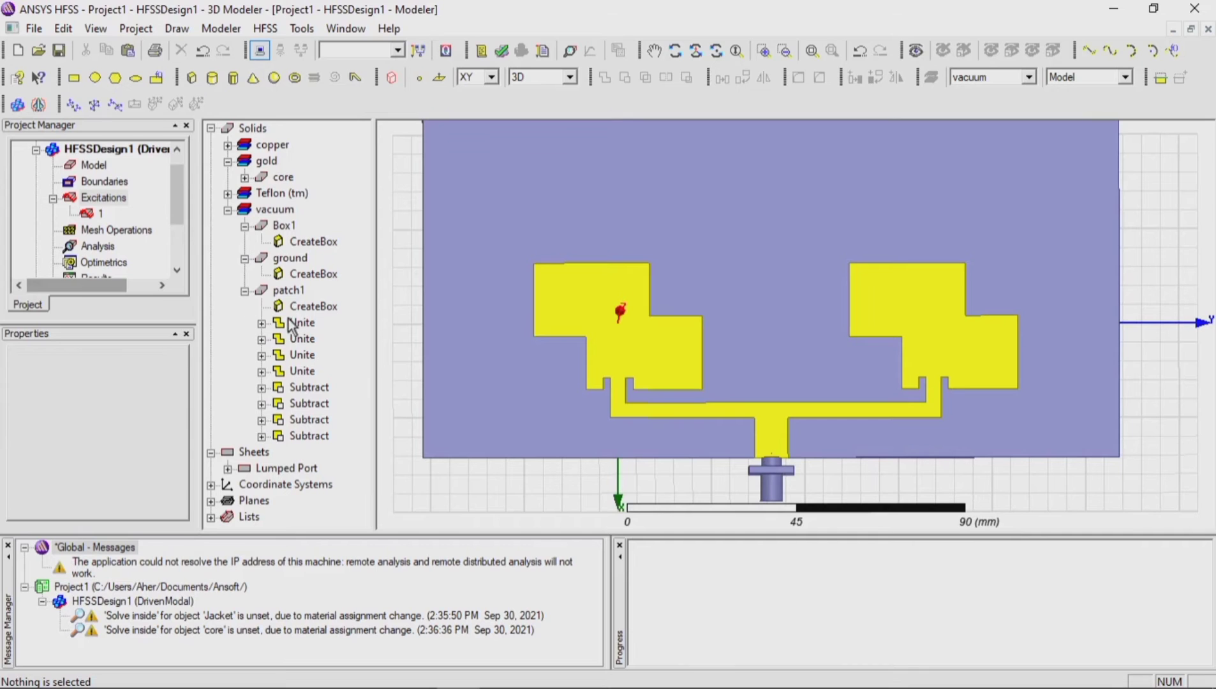
{"action": "left_click", "coordinate": [293, 228]}
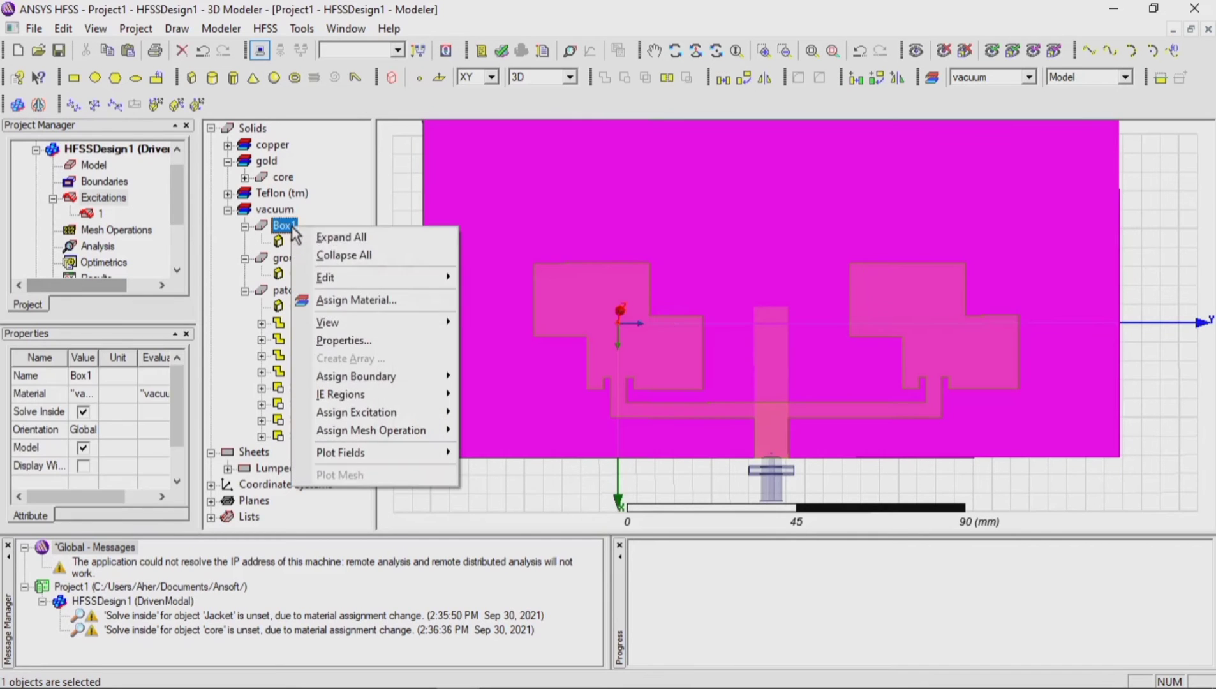
{"action": "right_click", "coordinate": [292, 227]}
{"action": "left_click", "coordinate": [345, 341]}
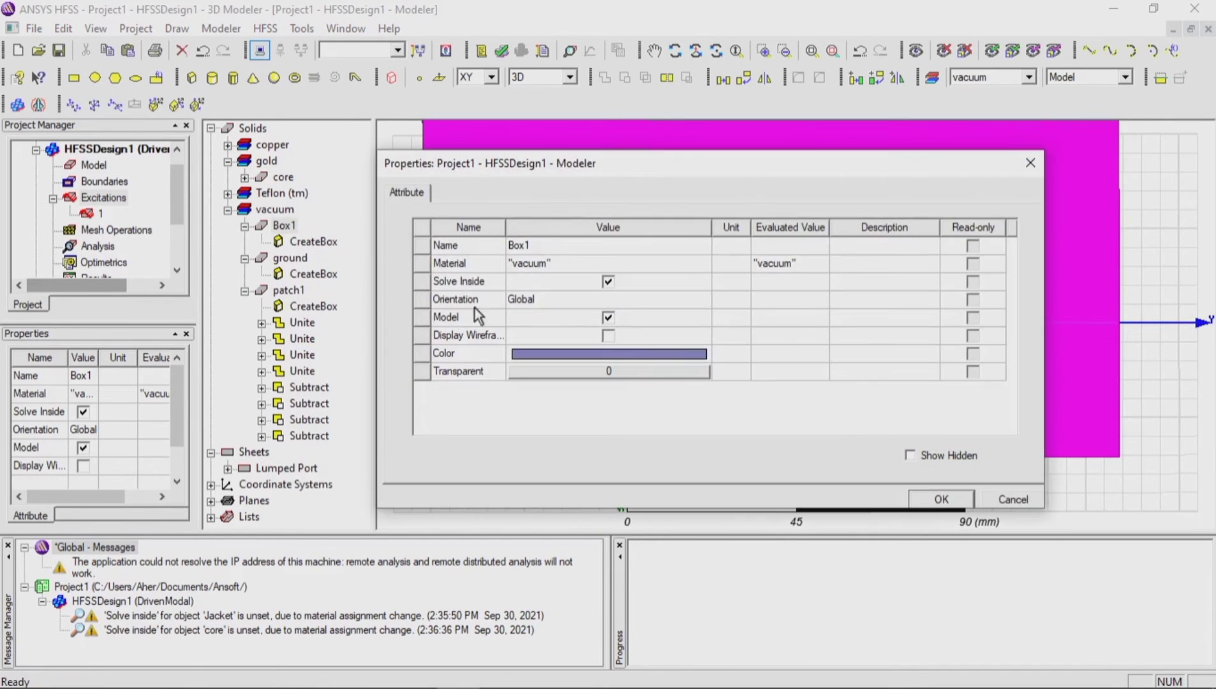
{"action": "left_click", "coordinate": [555, 245]}
{"action": "type", "text": "s"}
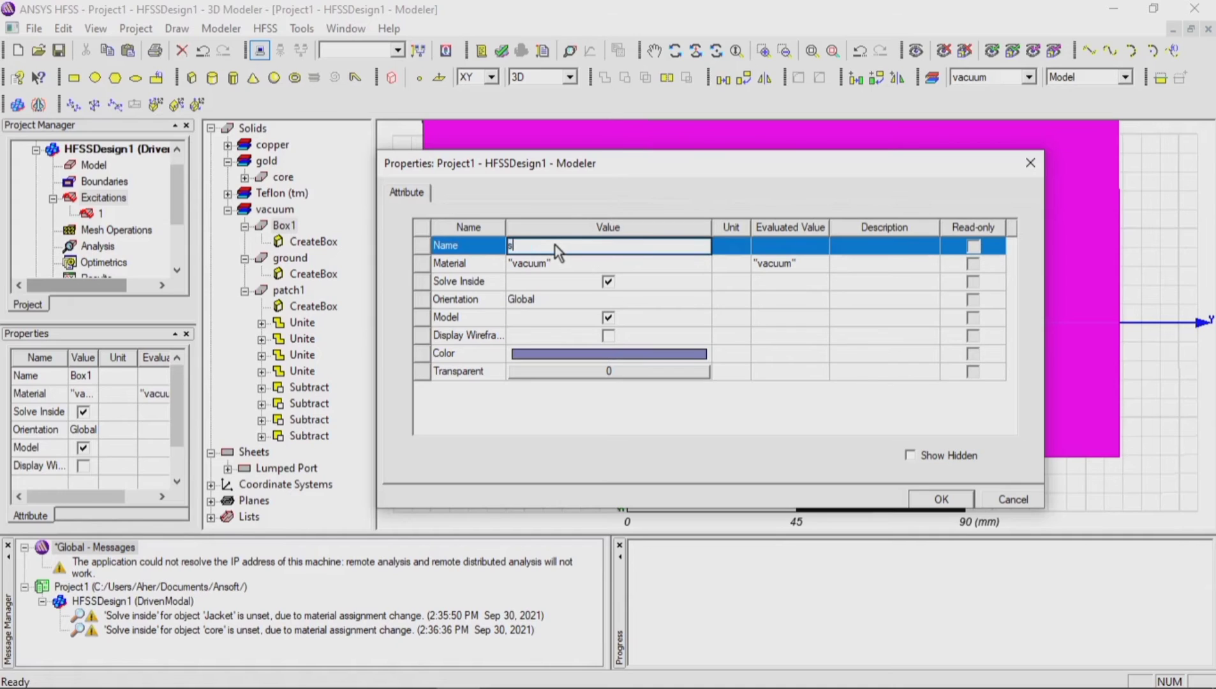
{"action": "type", "text": "ubstrat"}
{"action": "left_click", "coordinate": [936, 500]}
{"action": "left_click", "coordinate": [925, 487]}
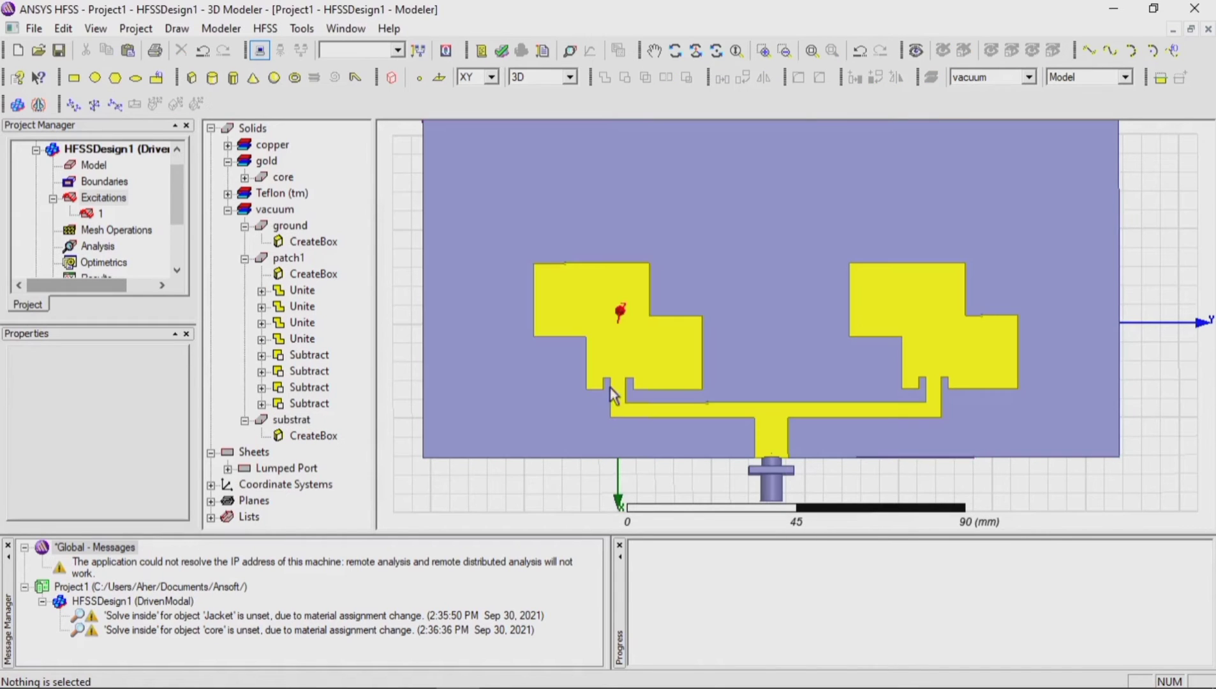
Step: Assign the FR4_epoxy material to the substrat box
{"action": "left_click", "coordinate": [292, 421]}
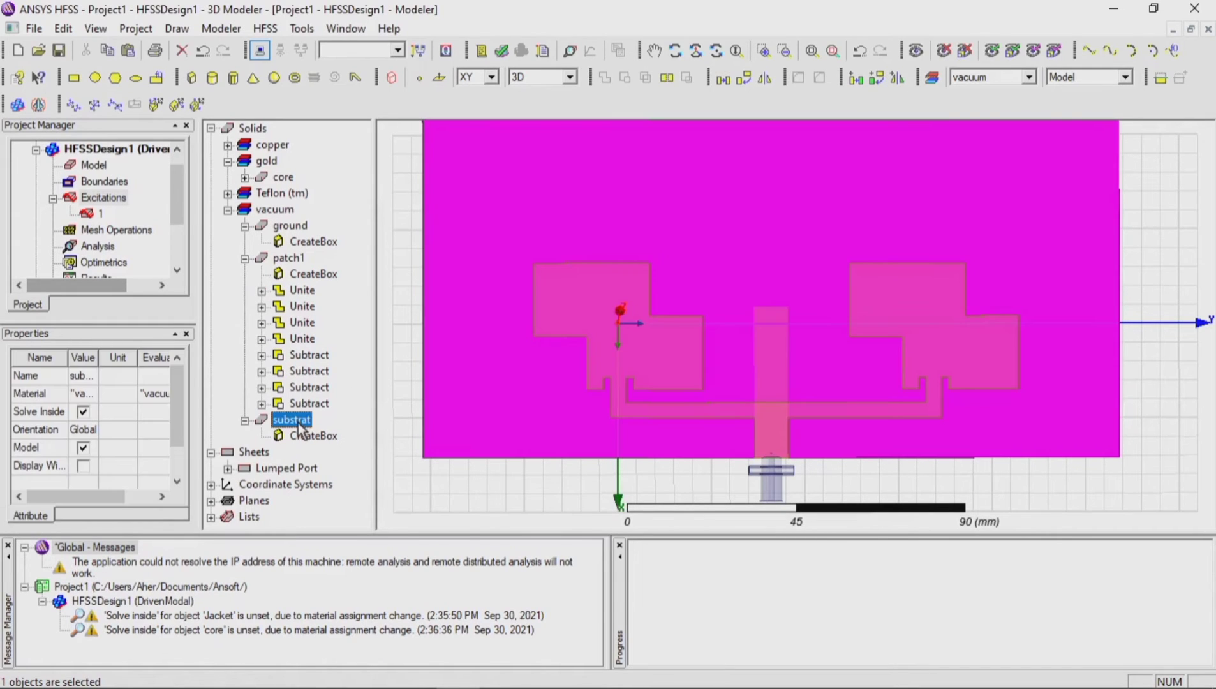
{"action": "right_click", "coordinate": [300, 429]}
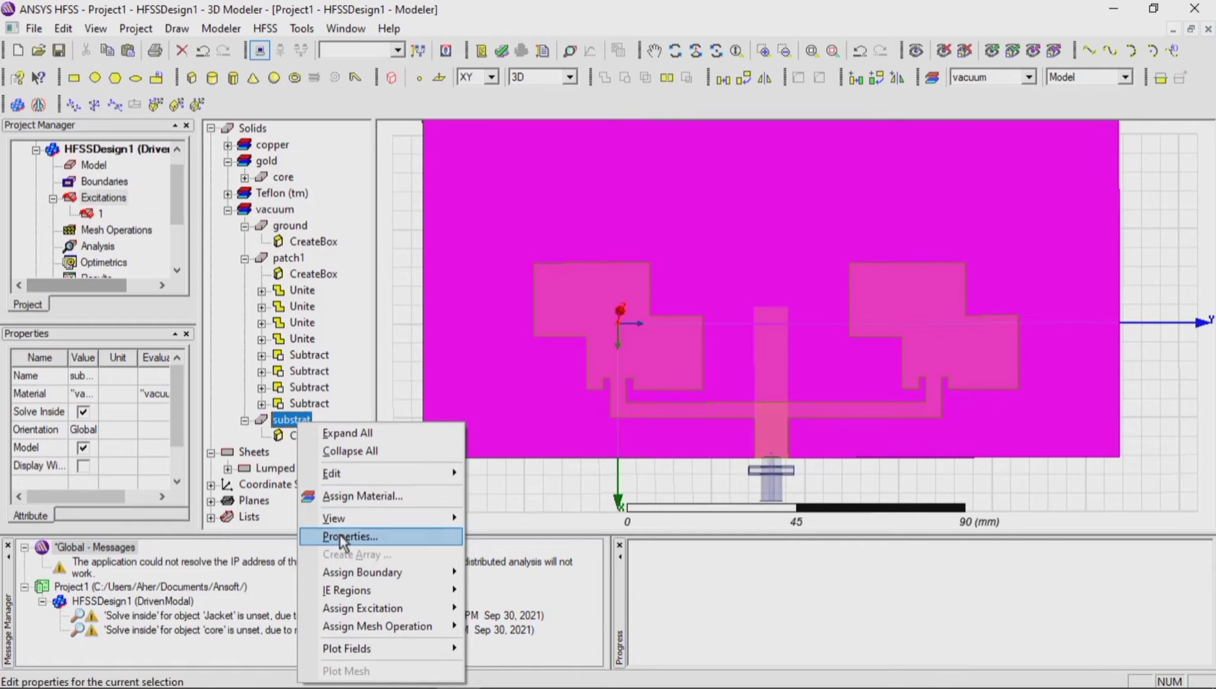
{"action": "left_click", "coordinate": [350, 497]}
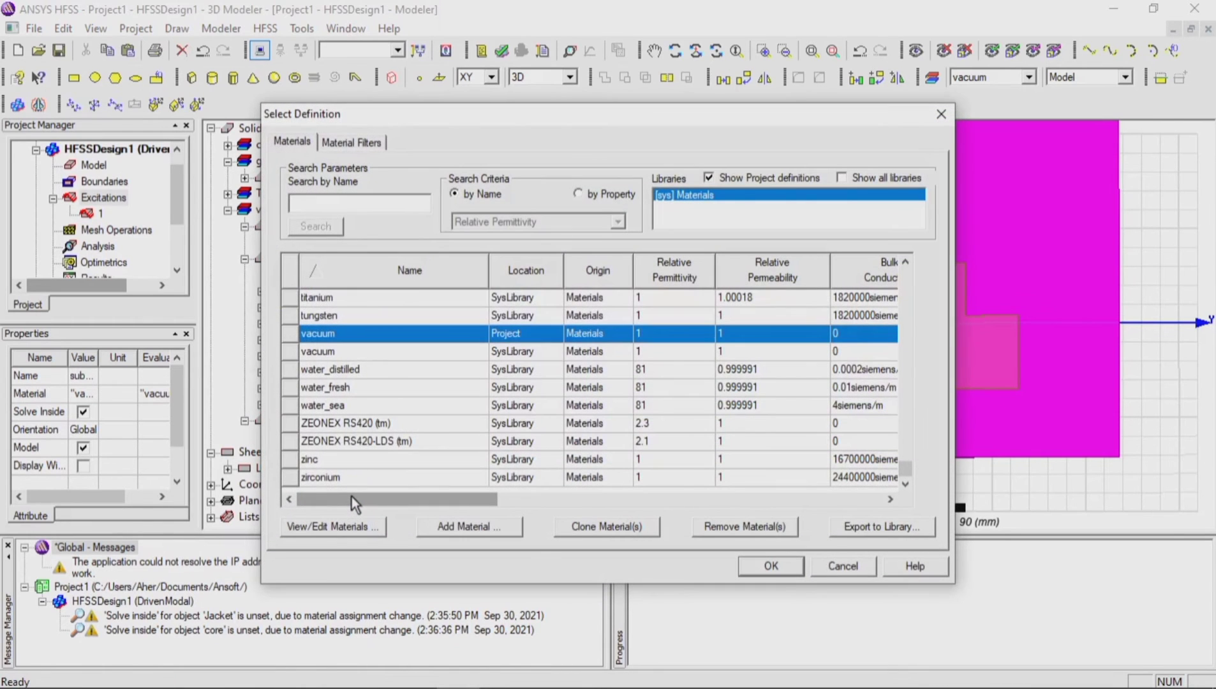
{"action": "type", "text": "fr4"}
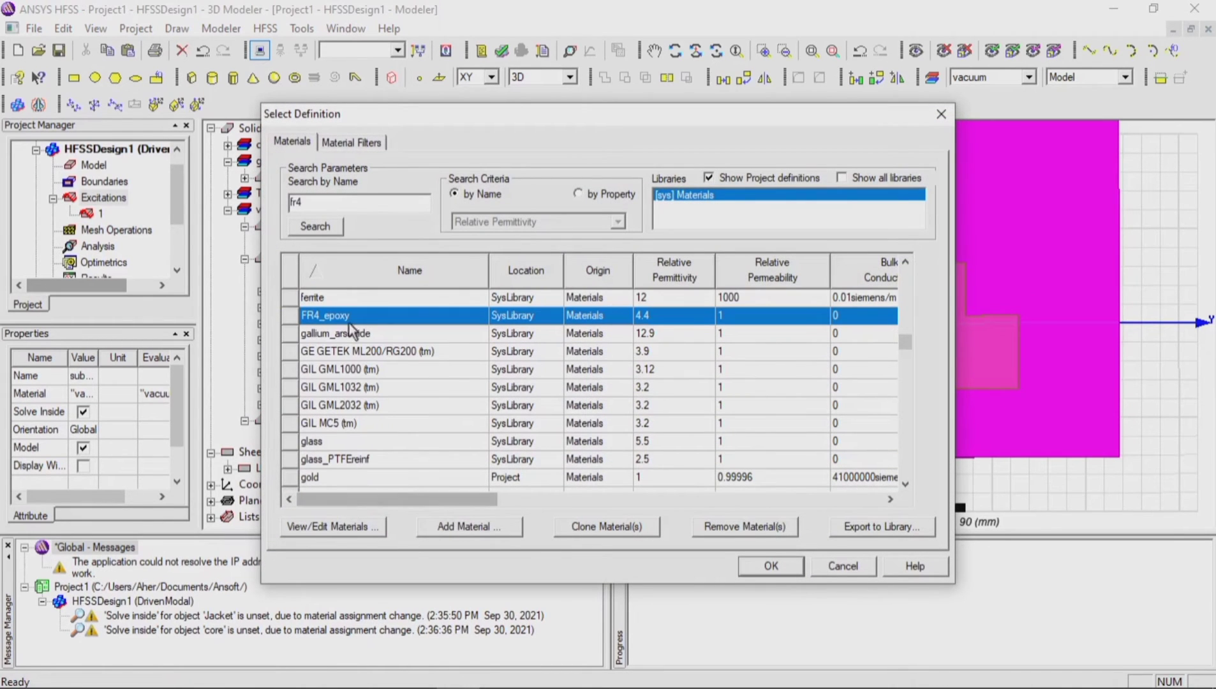
{"action": "left_click", "coordinate": [771, 567]}
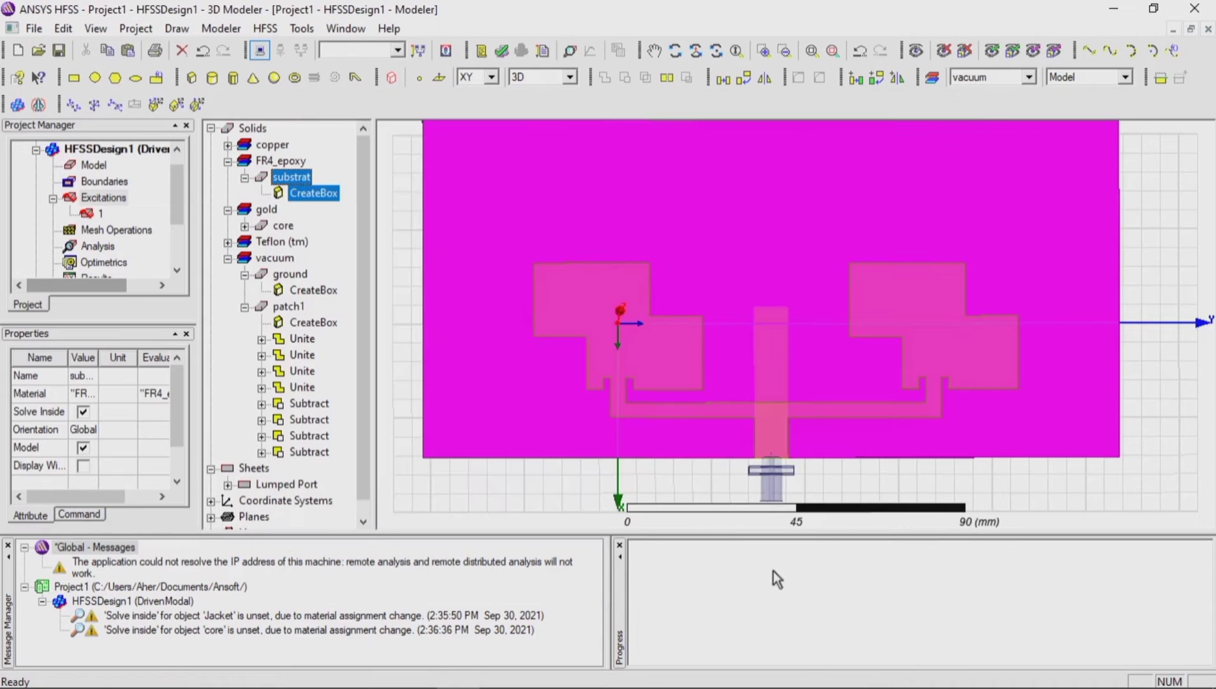
{"action": "left_click", "coordinate": [686, 481]}
Step: Reassign the material of all remaining vacuum solids, the ground and patch1, to copper
{"action": "scroll", "coordinate": [793, 373], "scroll_direction": "down", "scroll_amount": 1}
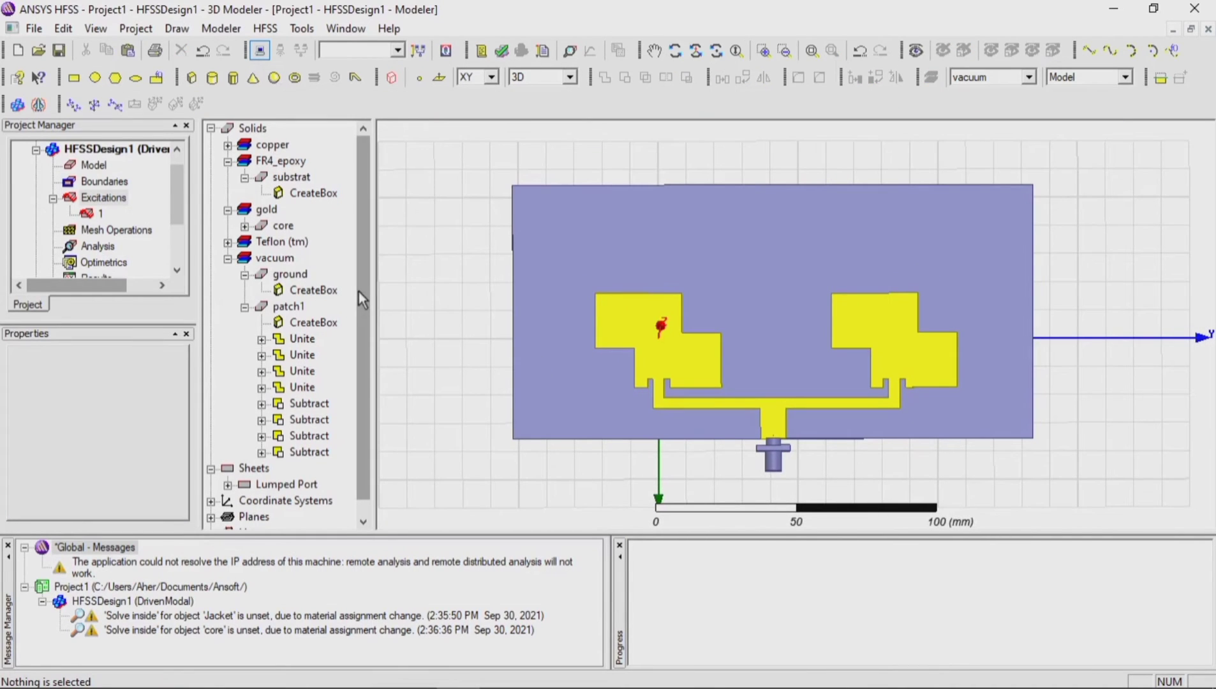
{"action": "left_click", "coordinate": [279, 259]}
{"action": "right_click", "coordinate": [279, 264]}
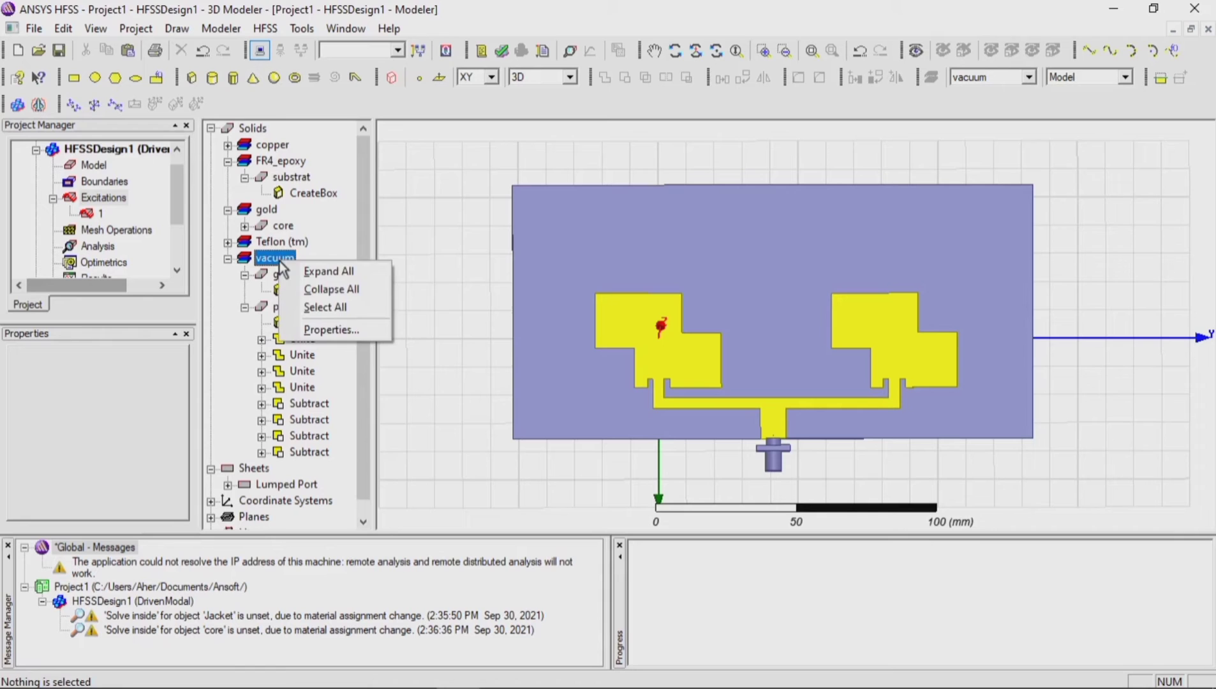
{"action": "left_click", "coordinate": [308, 327]}
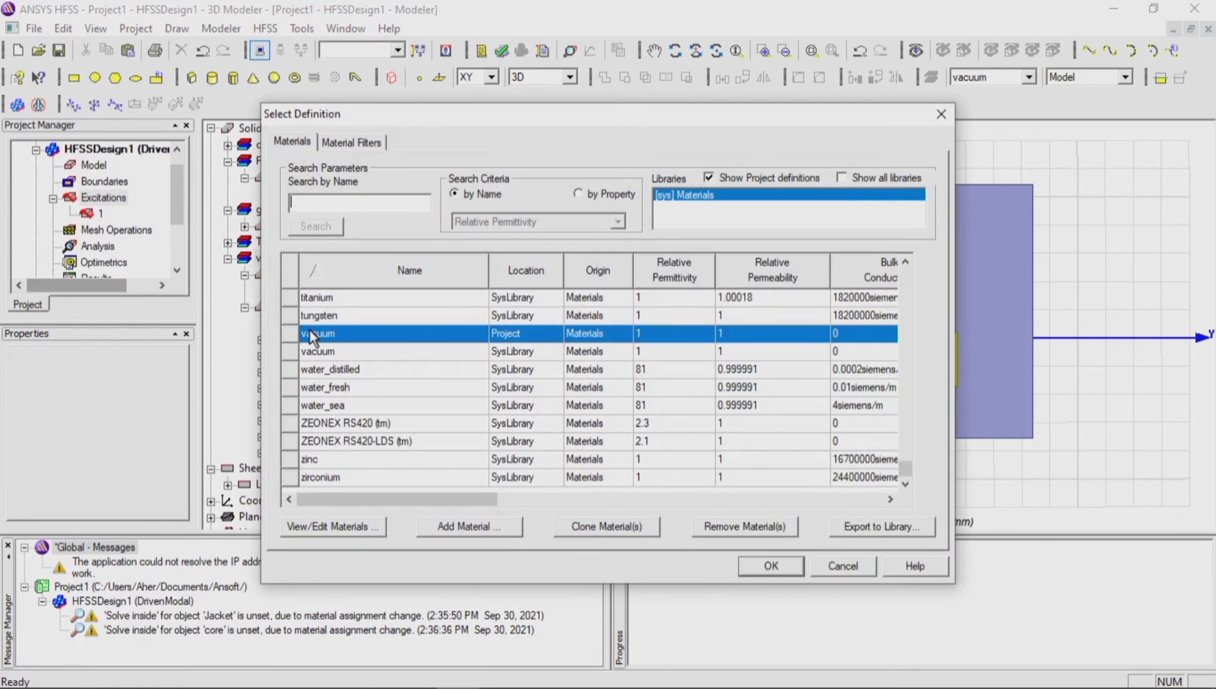
{"action": "type", "text": "coo"}
{"action": "left_click", "coordinate": [329, 351]}
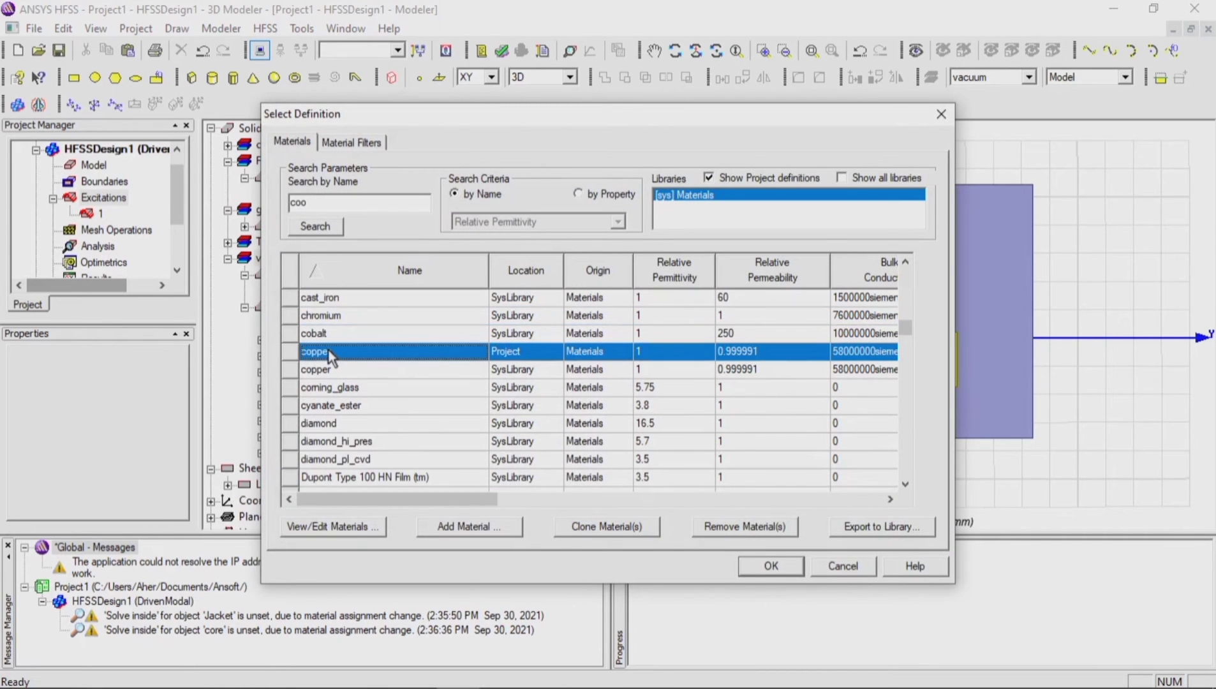
{"action": "left_click", "coordinate": [772, 565]}
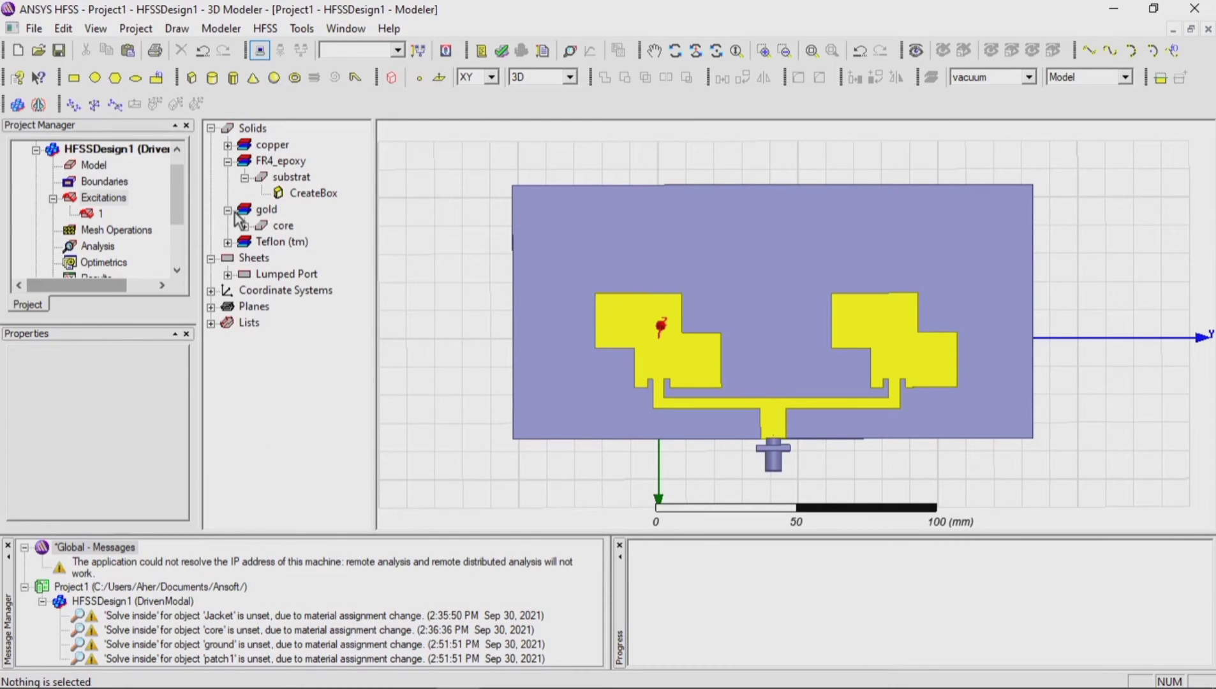
Step: Subtract the ground from the coaxial core, with core as the blank part and ground as the tool part, cloning the tool object to keep it
{"action": "left_click", "coordinate": [228, 242]}
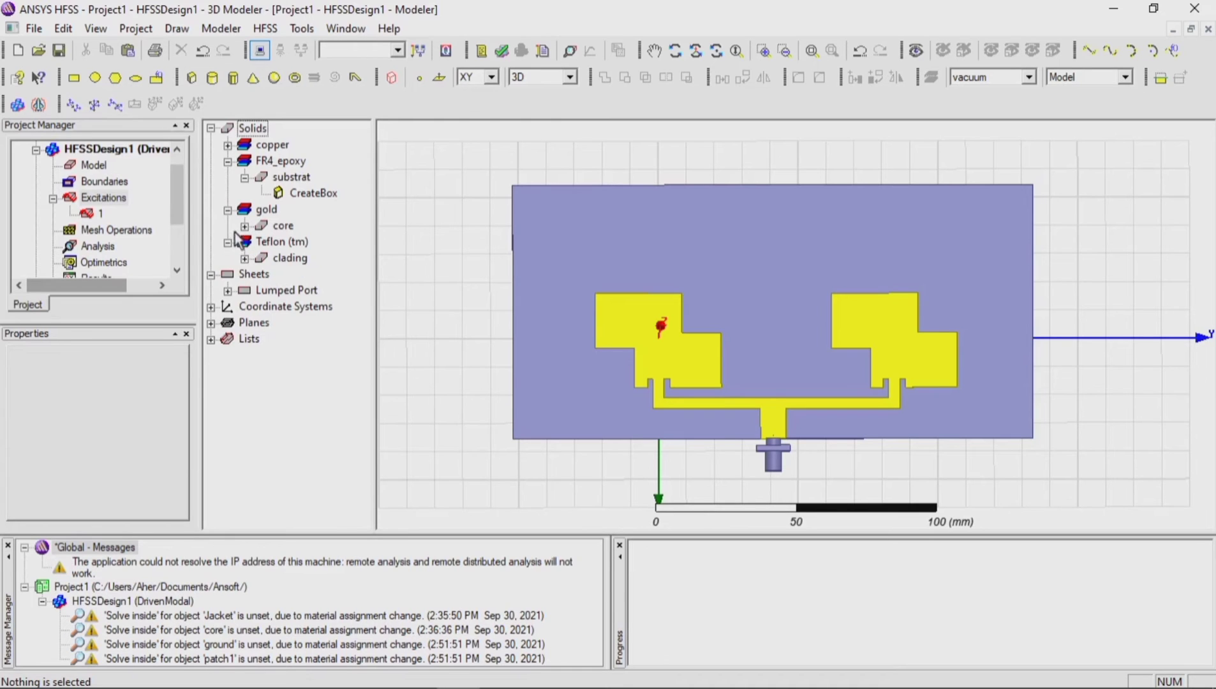
{"action": "left_click", "coordinate": [228, 144]}
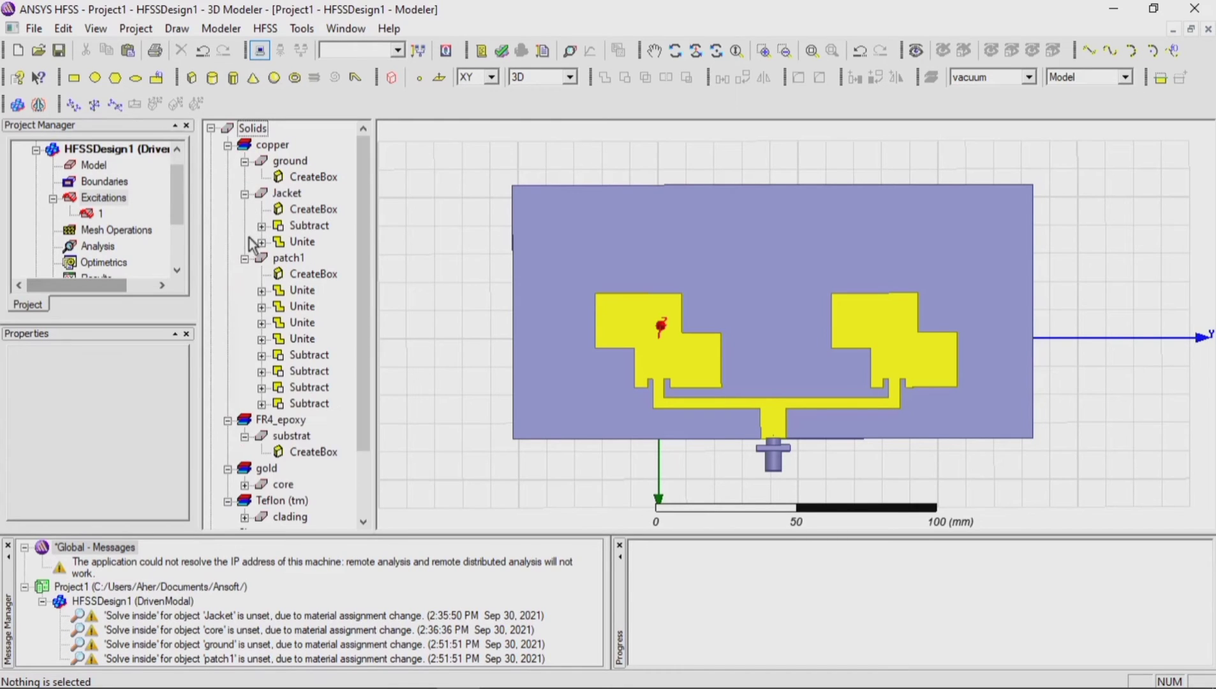
{"action": "left_click", "coordinate": [244, 194]}
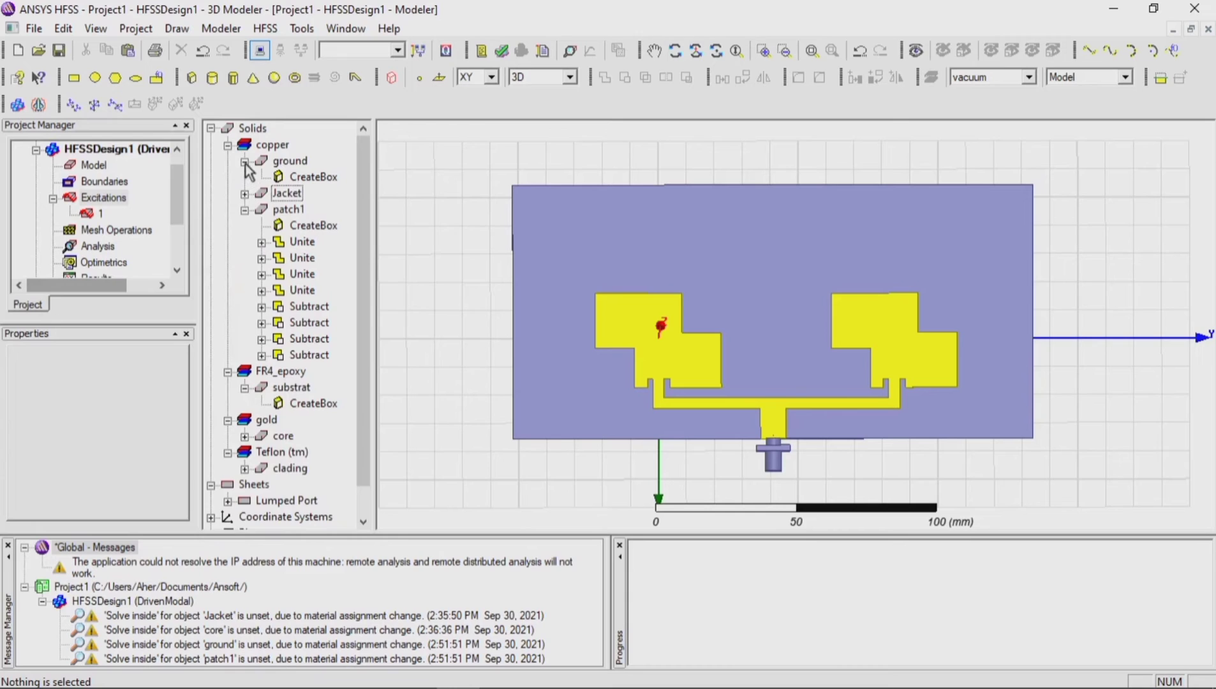
{"action": "left_click", "coordinate": [245, 162]}
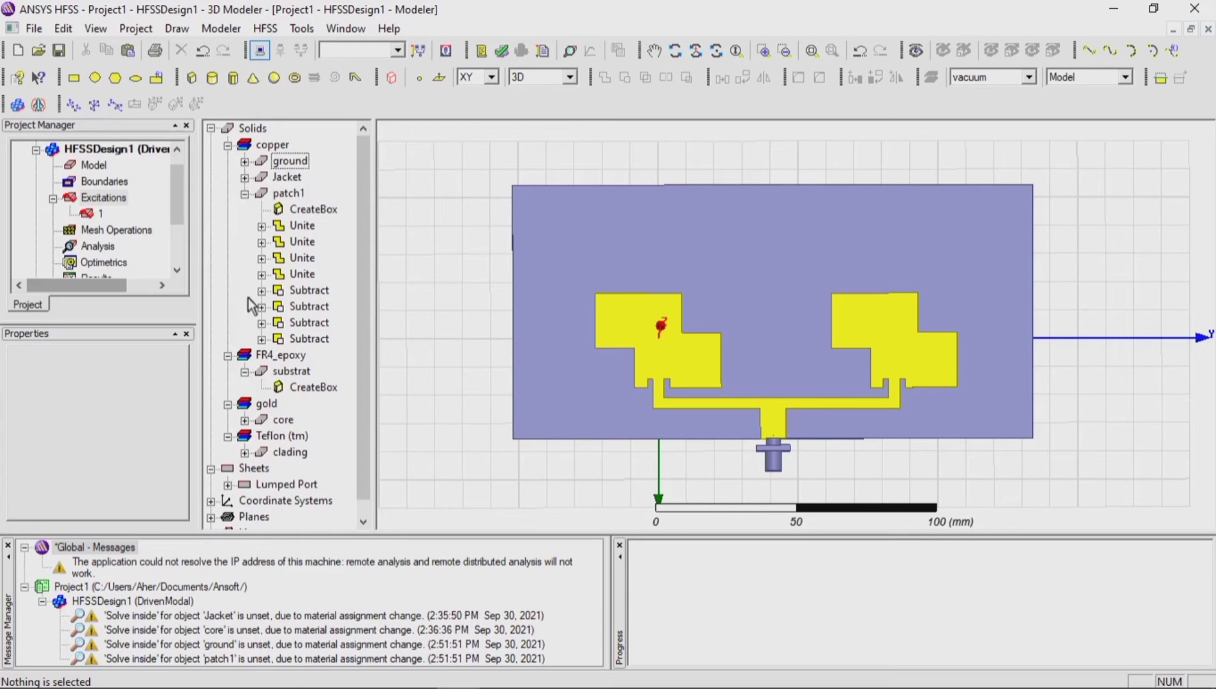
{"action": "left_click", "coordinate": [245, 193]}
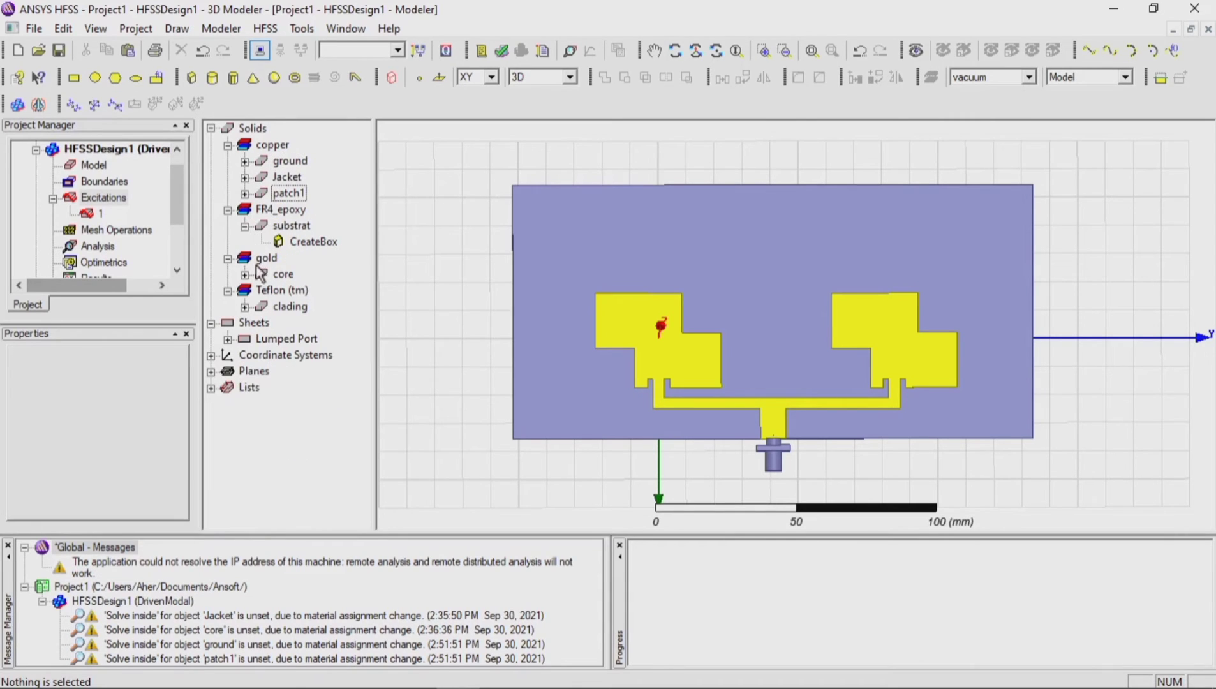
{"action": "left_click", "coordinate": [283, 275]}
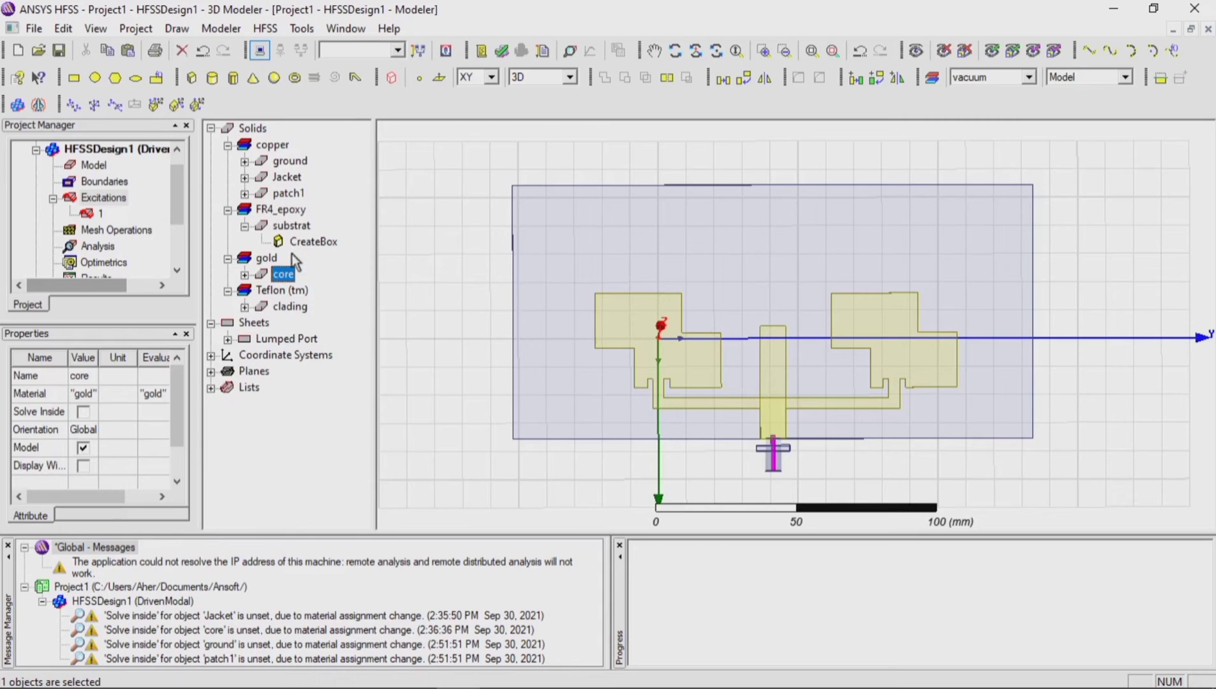
{"action": "left_click", "coordinate": [288, 163], "text": "ctrl"}
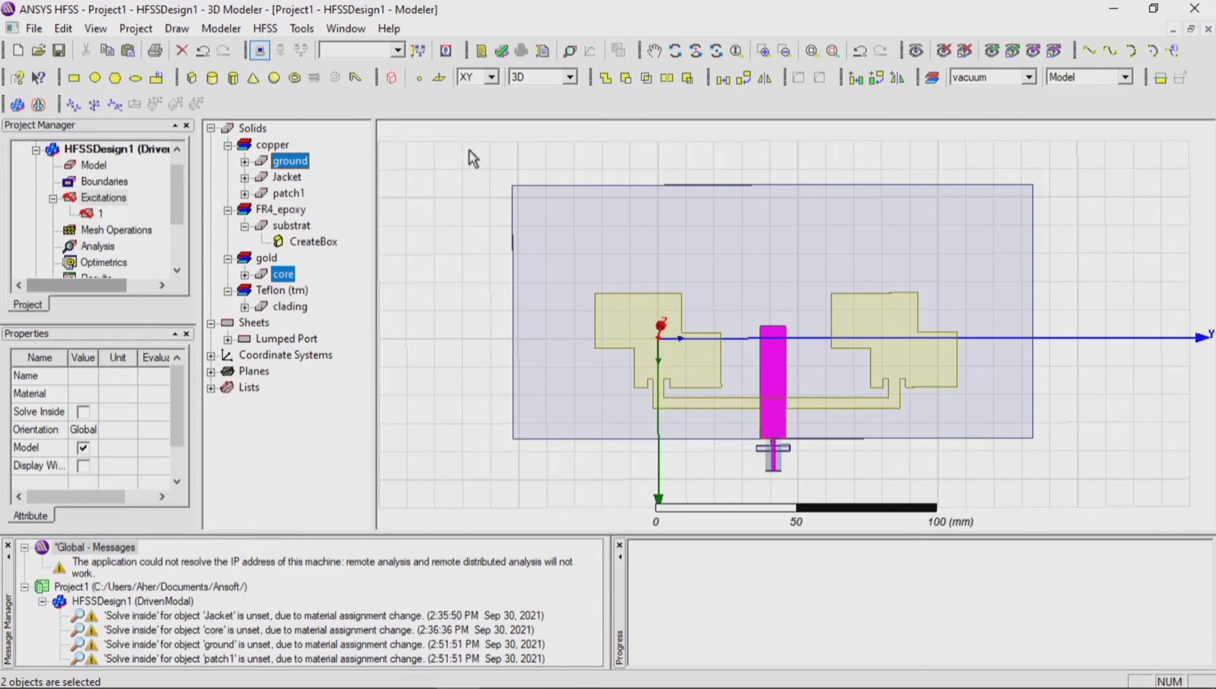
{"action": "left_click", "coordinate": [624, 77]}
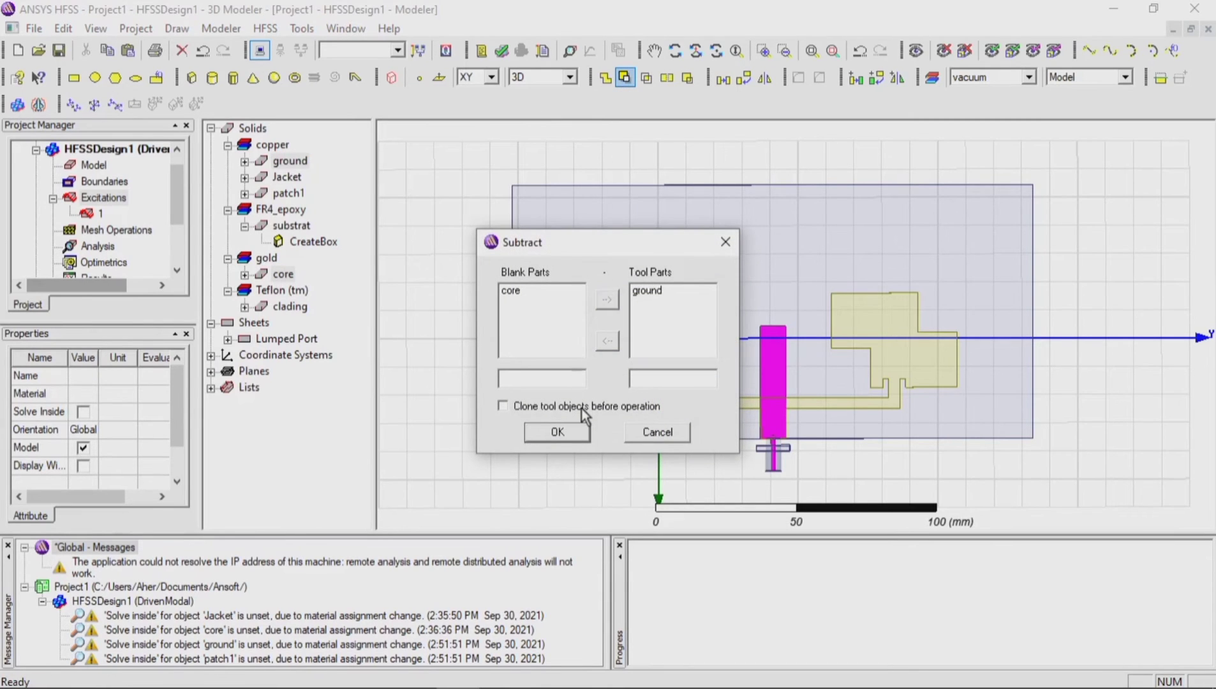
{"action": "left_click", "coordinate": [577, 431]}
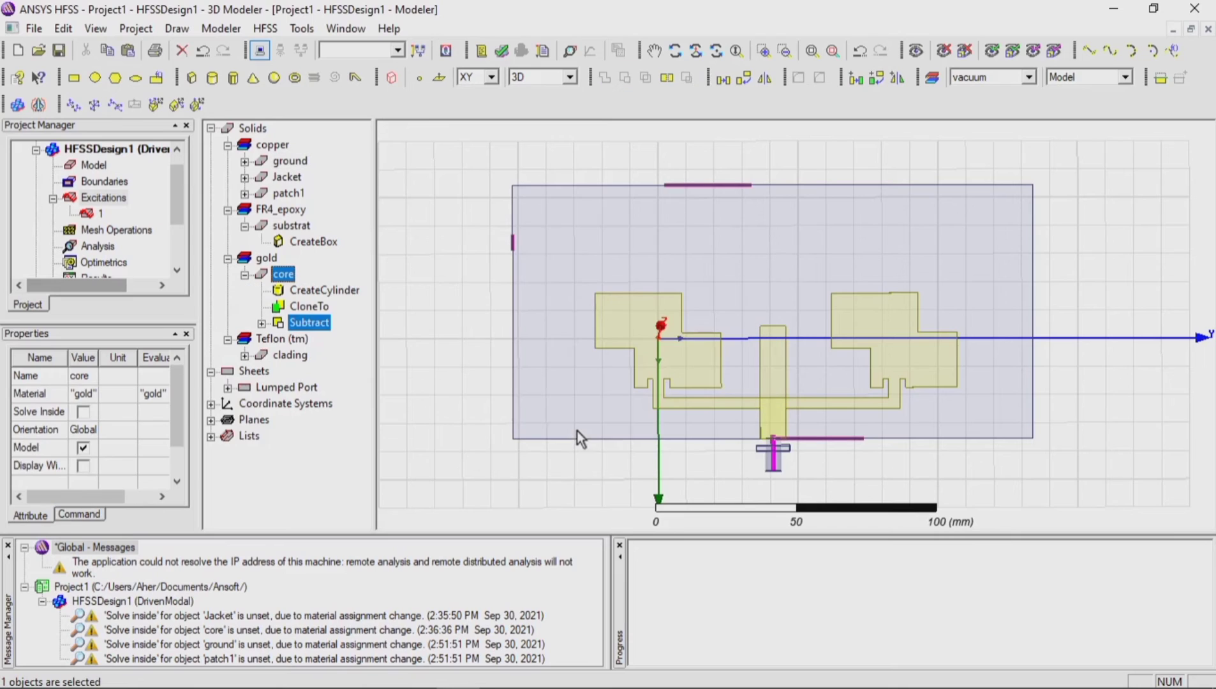
{"action": "left_click", "coordinate": [593, 458]}
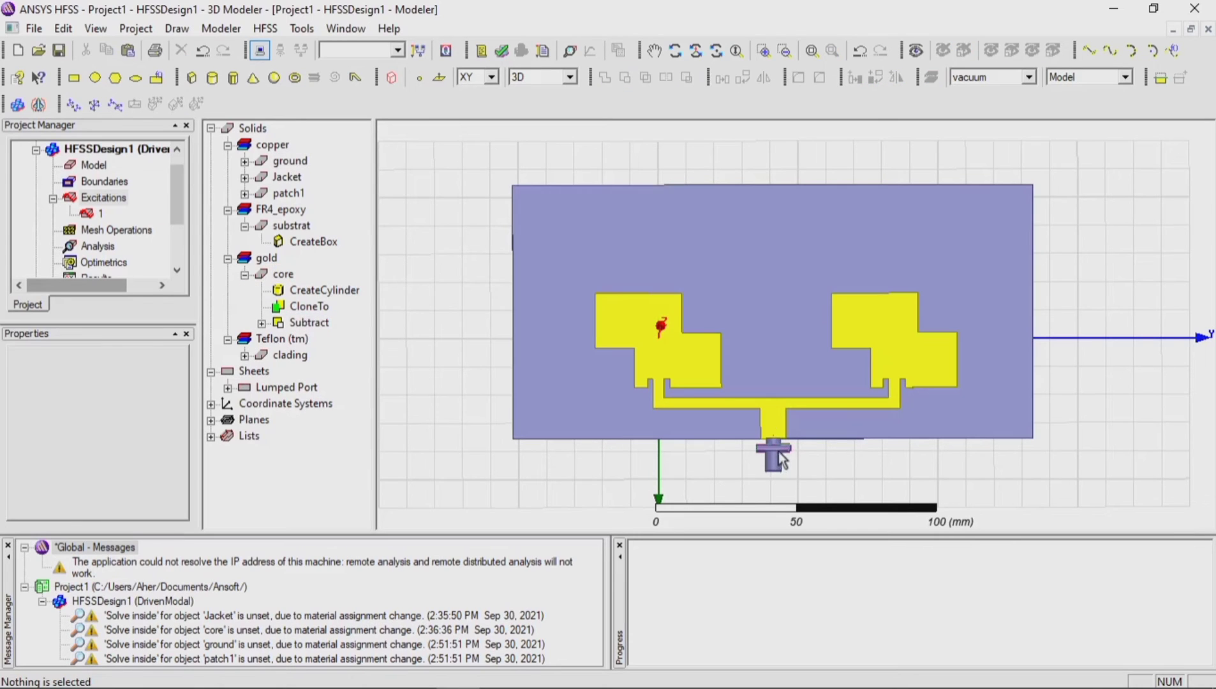
Step: Subtract patch1 from the coaxial core, with core as the blank part and patch1 as the tool part, cloning the tool object to keep it
{"action": "left_click", "coordinate": [284, 274]}
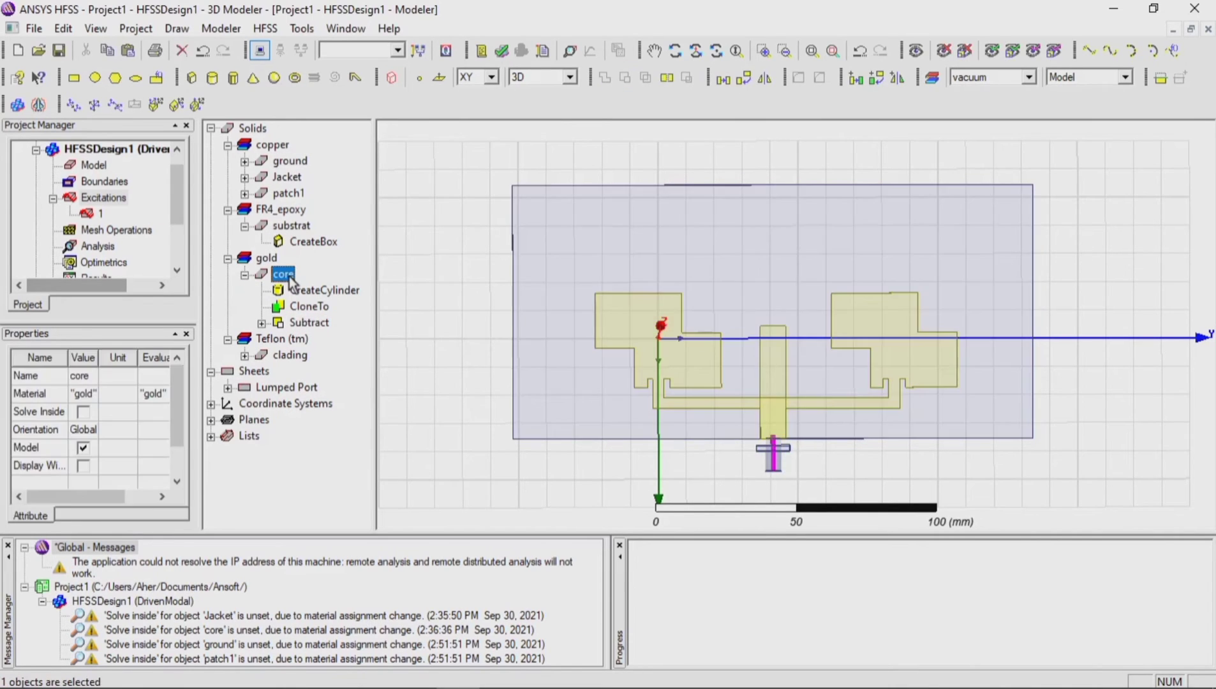
{"action": "left_click", "coordinate": [287, 193], "text": "ctrl"}
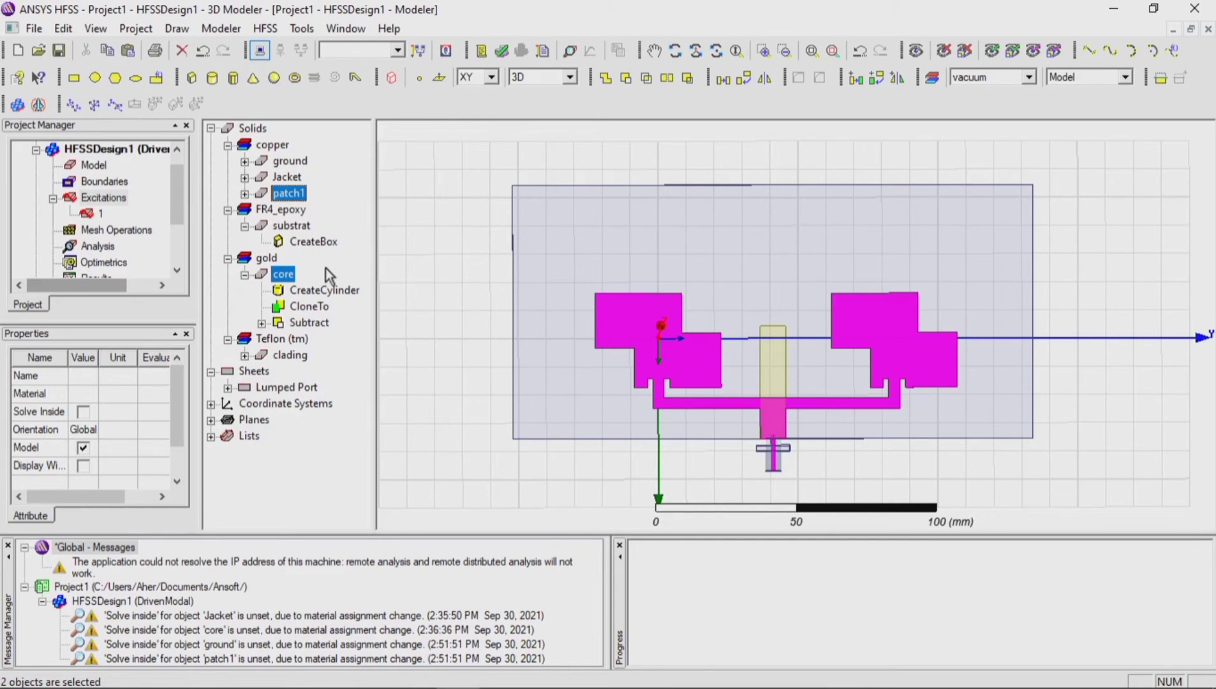
{"action": "left_click", "coordinate": [625, 77]}
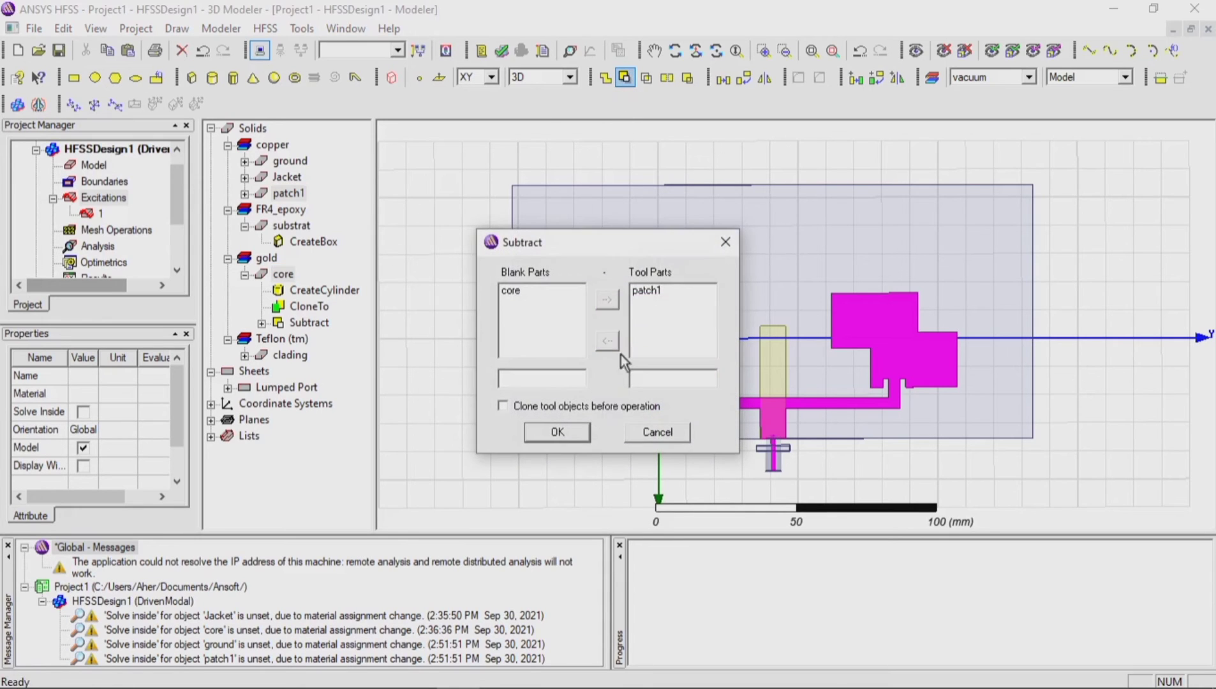
{"action": "left_click", "coordinate": [603, 407]}
{"action": "left_click", "coordinate": [569, 431]}
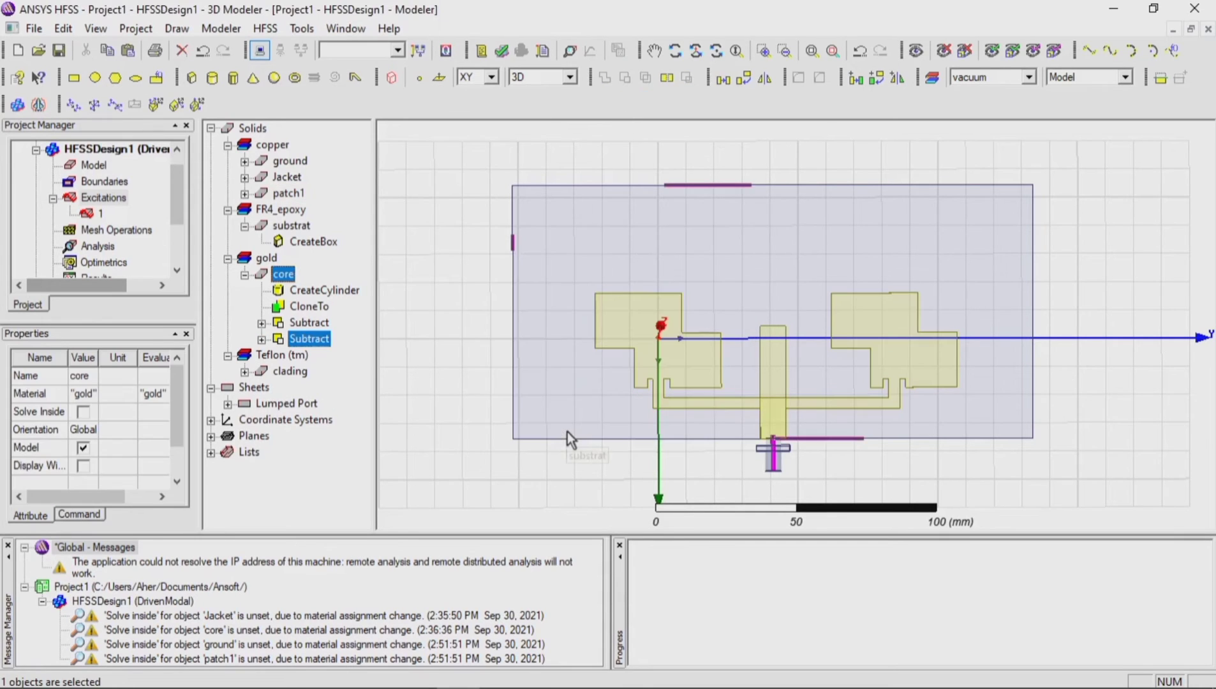
{"action": "left_click", "coordinate": [444, 385]}
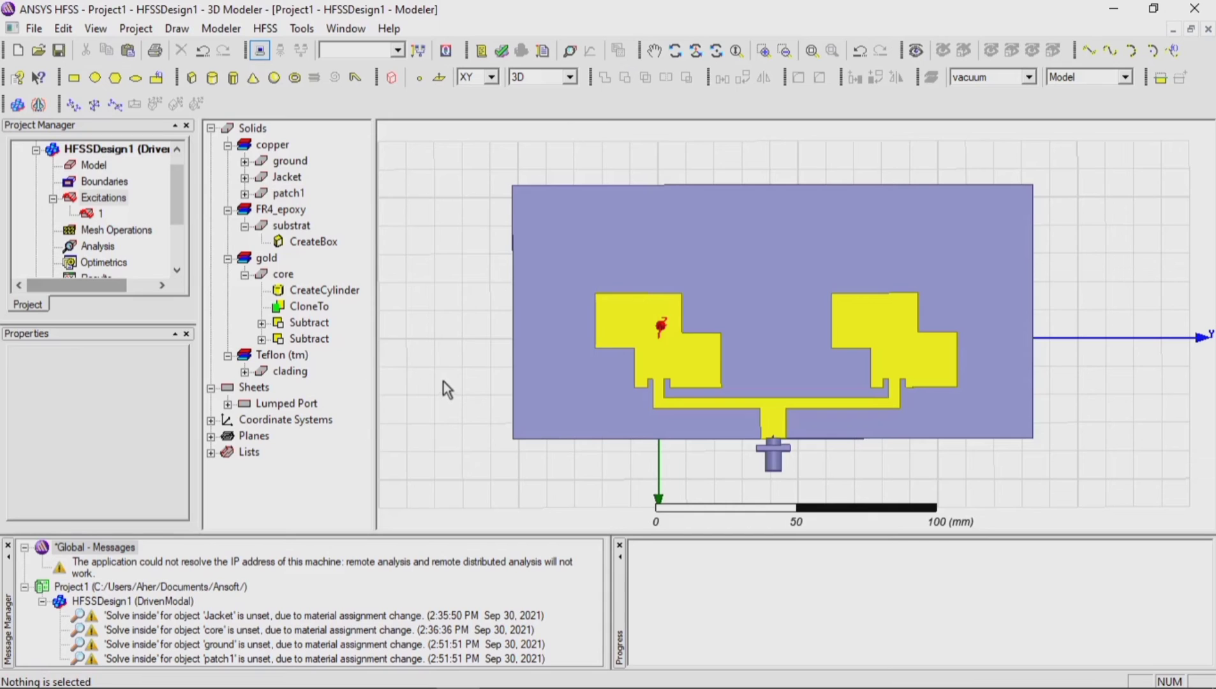
Step: Subtract the substrat from the coaxial core, with core as the blank part and substrat as the tool part, cloning the tool object
{"action": "left_click", "coordinate": [282, 274]}
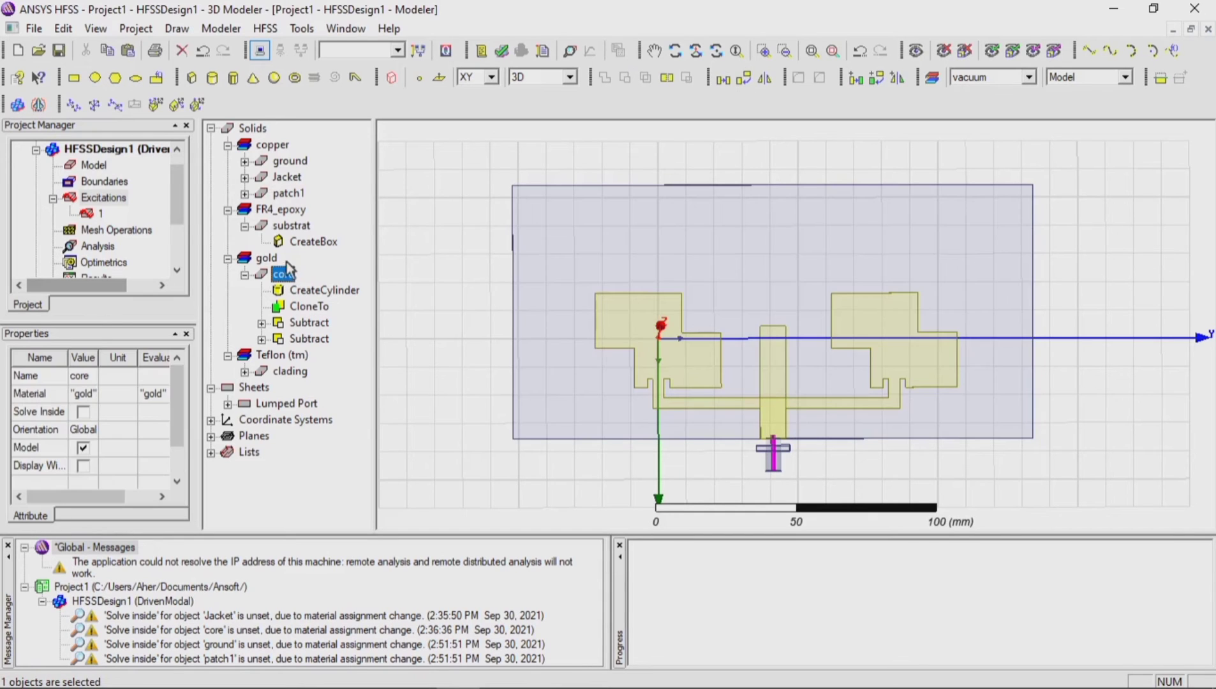
{"action": "left_click", "coordinate": [292, 225], "text": "ctrl"}
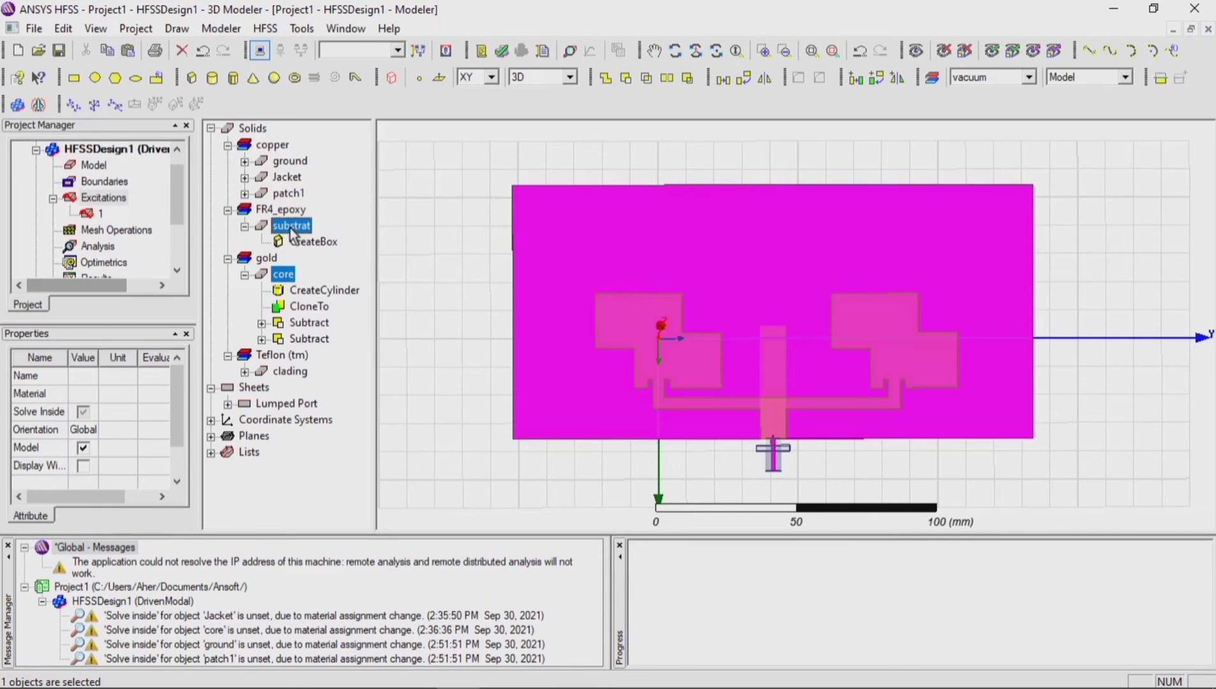
{"action": "left_click", "coordinate": [625, 77]}
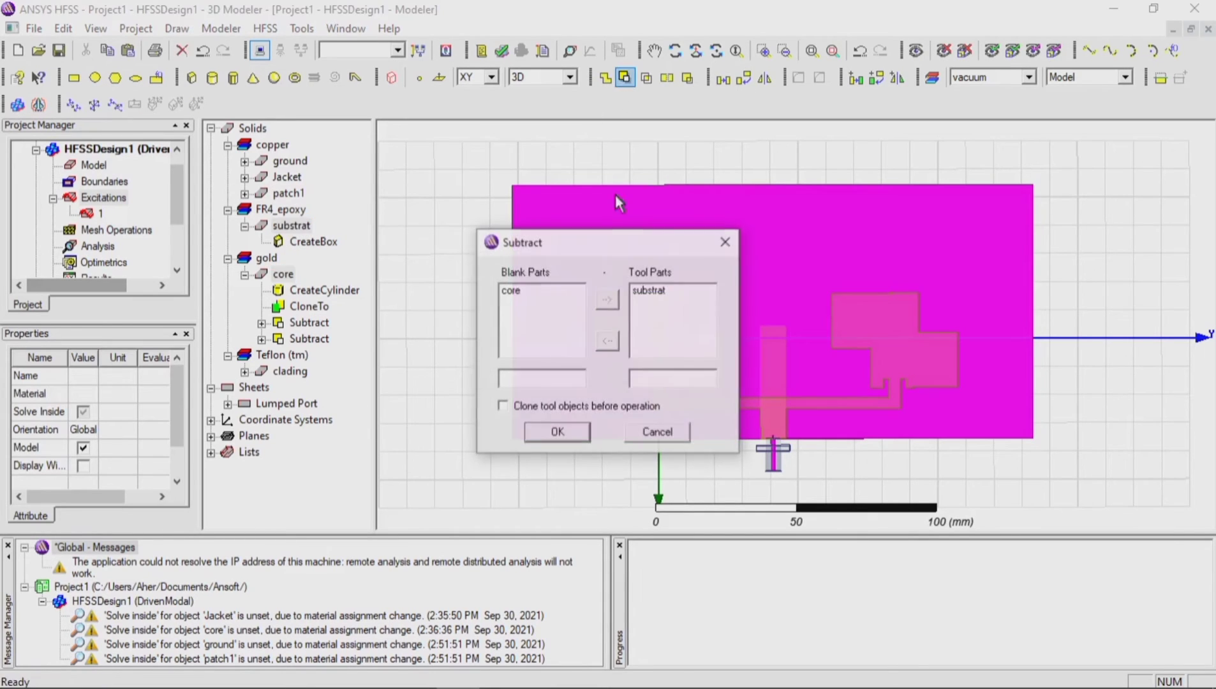
{"action": "left_click", "coordinate": [577, 409]}
{"action": "left_click", "coordinate": [571, 431]}
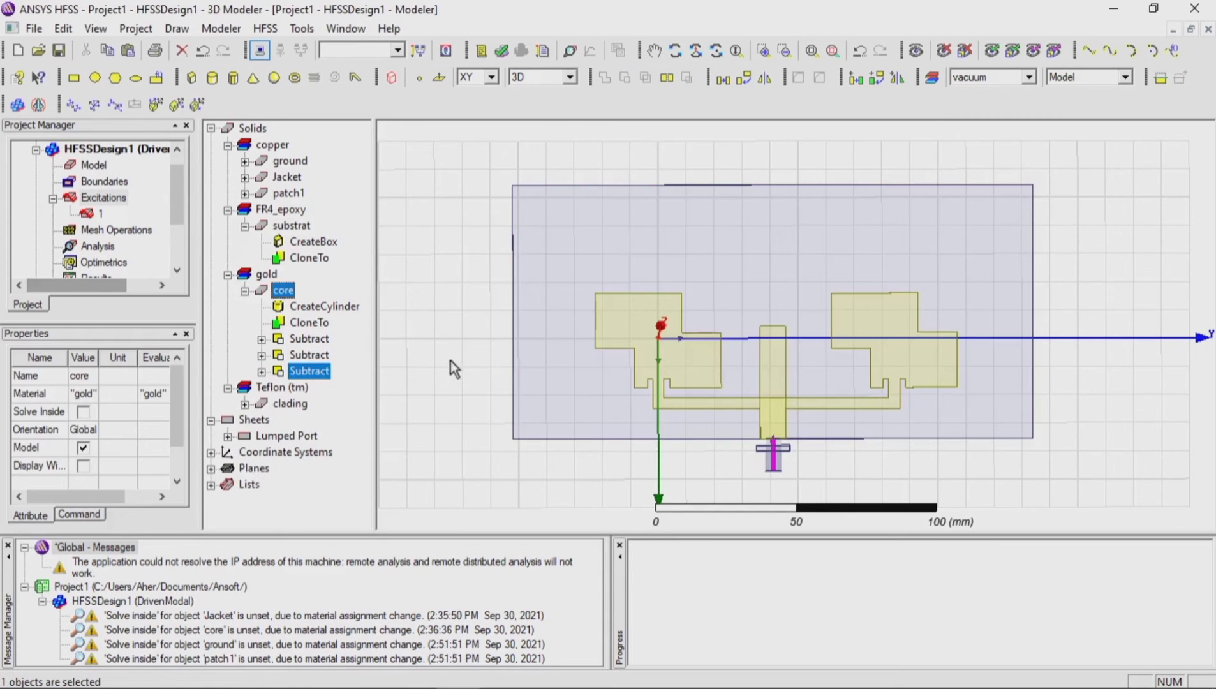
{"action": "left_click", "coordinate": [454, 369]}
Step: Examine the junction between the feed line and the coaxial connector up close and from rotated views
{"action": "scroll", "coordinate": [791, 447], "scroll_direction": "up", "scroll_amount": 6}
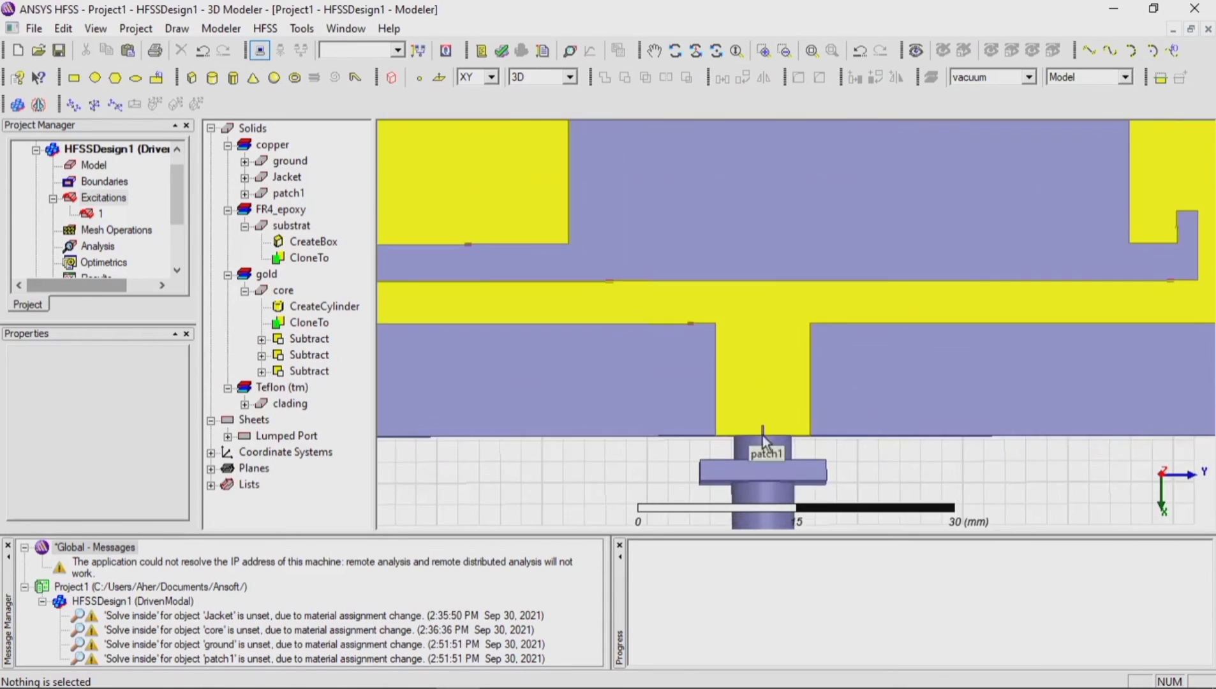
{"action": "scroll", "coordinate": [772, 437], "scroll_direction": "down", "scroll_amount": 5}
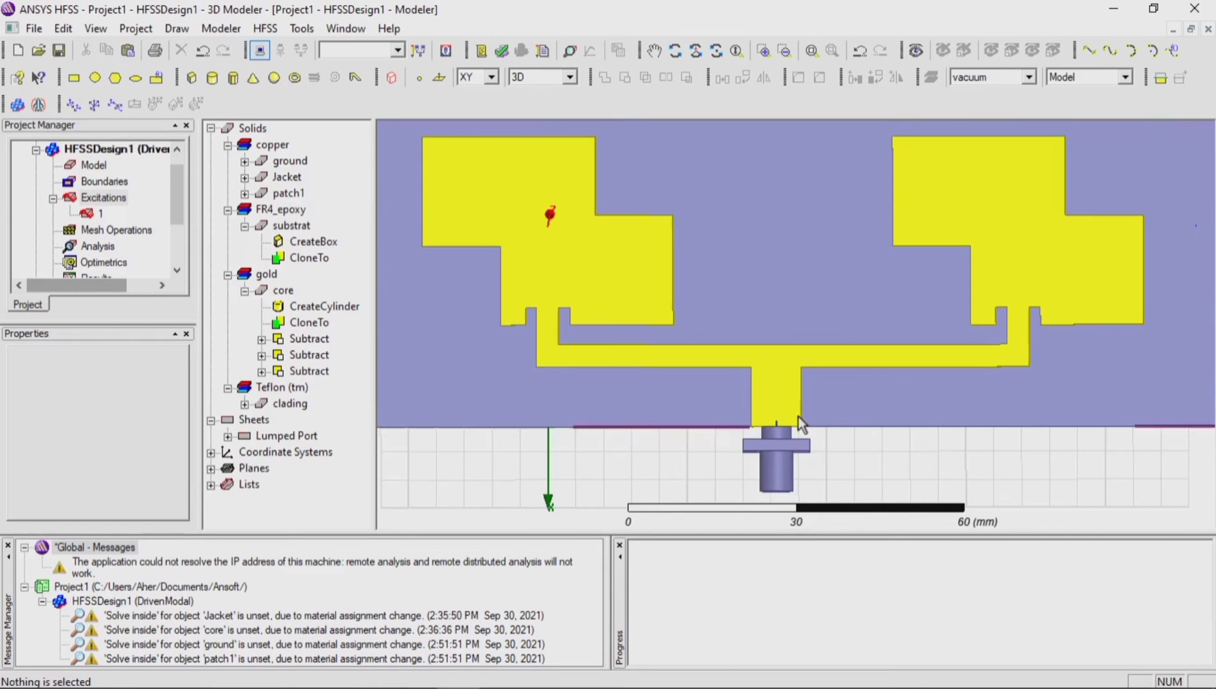
{"action": "left_click", "coordinate": [676, 50]}
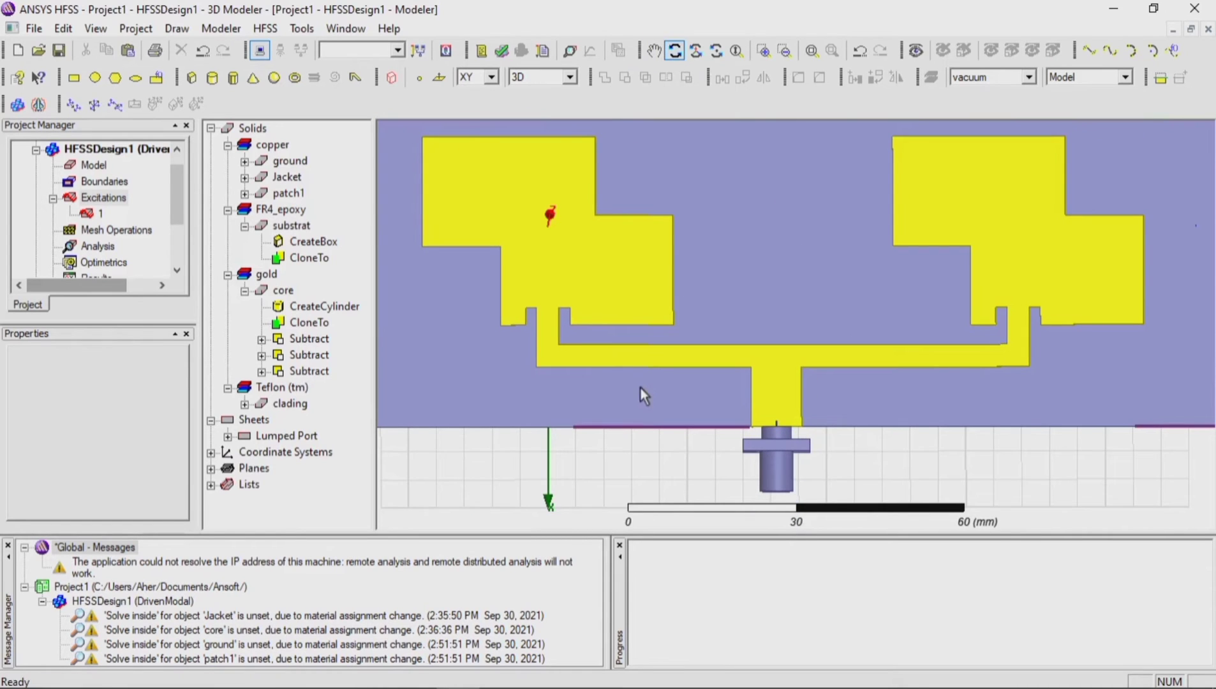
{"action": "left_click_drag", "start_coordinate": [640, 388], "coordinate": [655, 425]}
{"action": "scroll", "coordinate": [814, 425], "scroll_direction": "up", "scroll_amount": 6}
{"action": "scroll", "coordinate": [788, 447], "scroll_direction": "down", "scroll_amount": 8}
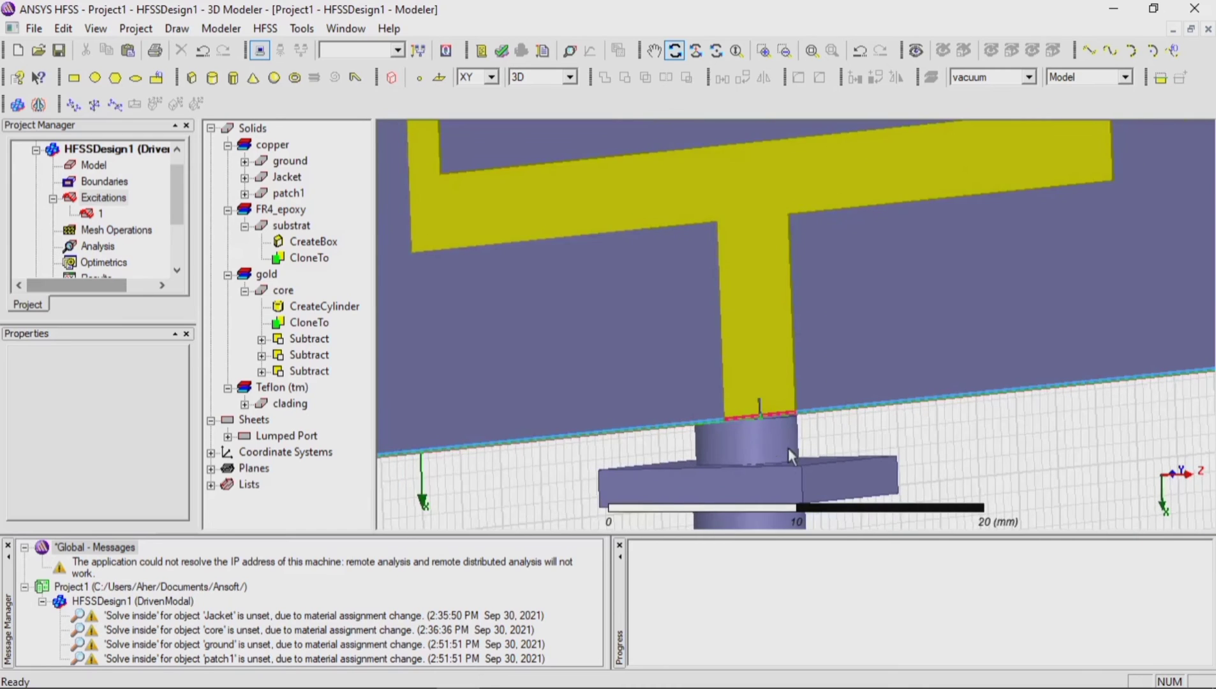
{"action": "left_click_drag", "start_coordinate": [861, 445], "coordinate": [559, 398]}
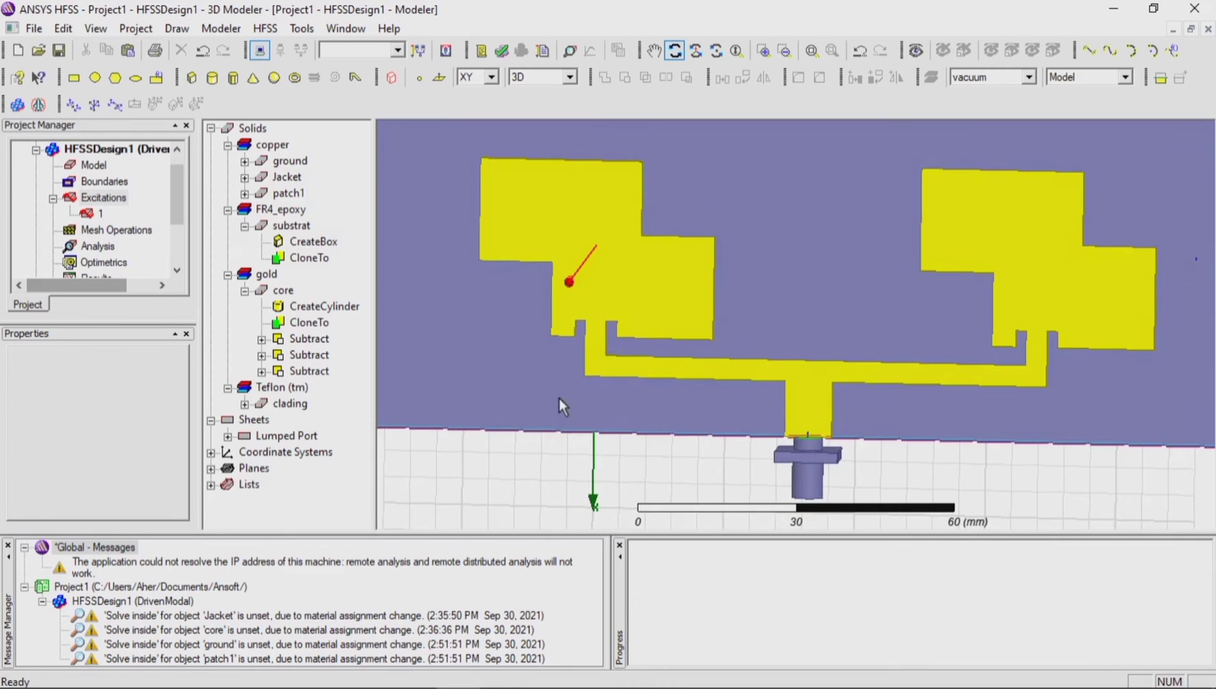
{"action": "scroll", "coordinate": [692, 416], "scroll_direction": "down", "scroll_amount": 5}
{"action": "left_click_drag", "start_coordinate": [733, 416], "coordinate": [766, 382]}
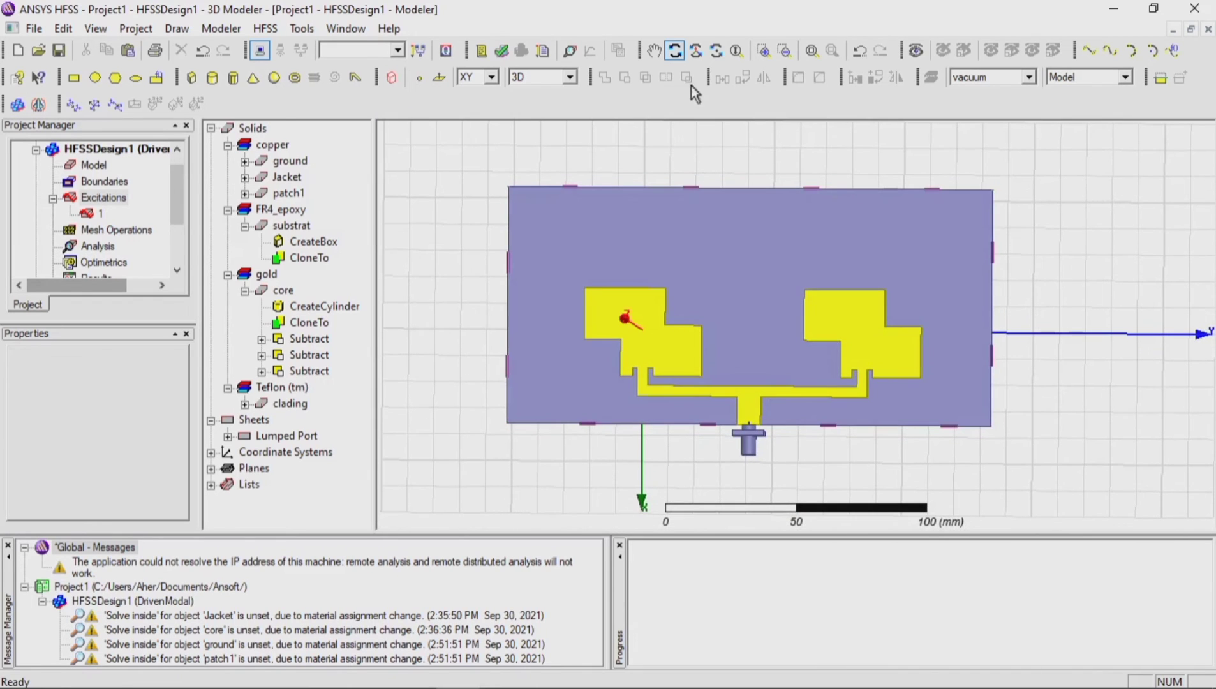
{"action": "left_click", "coordinate": [675, 52]}
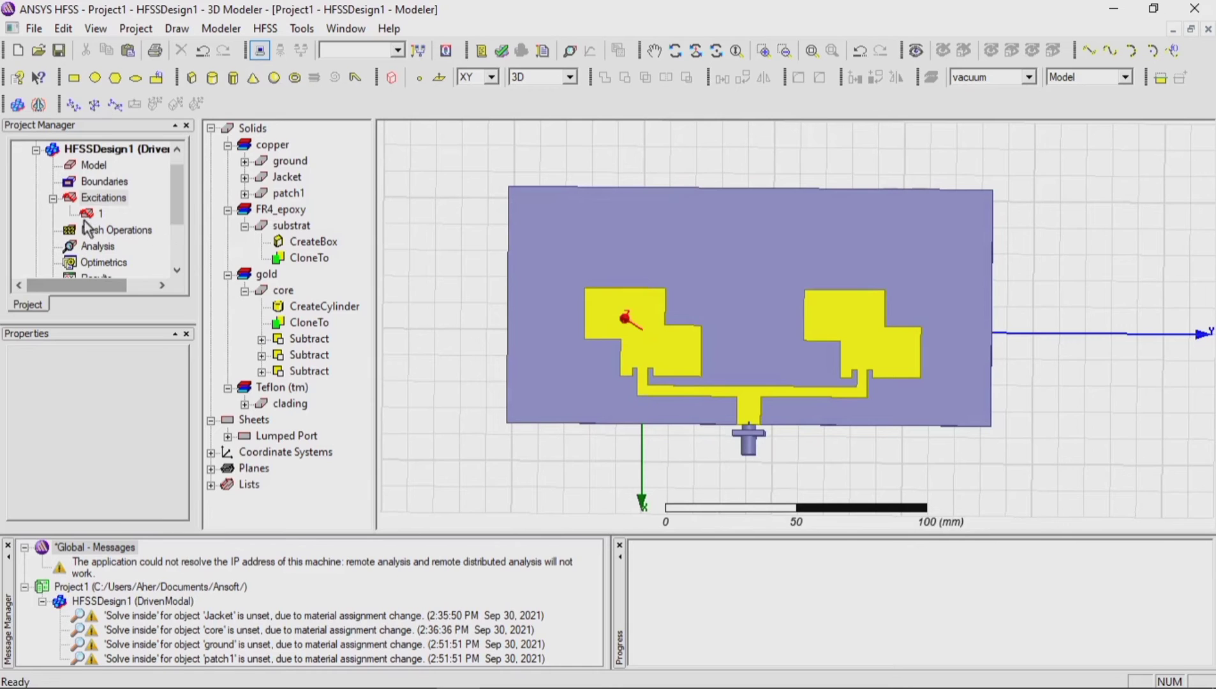
Step: Draw a box enclosing the antenna from position -70, -80, 0, about 120 x 240 x 390 mm
{"action": "scroll", "coordinate": [87, 227], "scroll_direction": "down", "scroll_amount": 2}
{"action": "scroll", "coordinate": [635, 335], "scroll_direction": "down", "scroll_amount": 3}
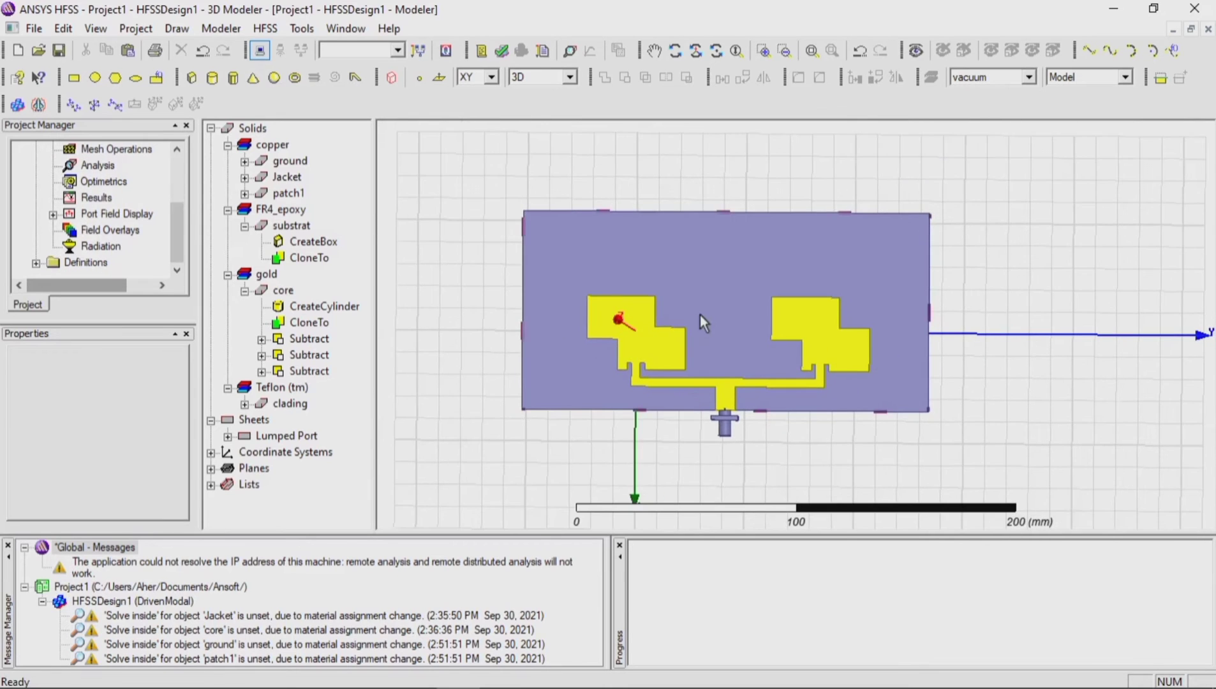
{"action": "scroll", "coordinate": [700, 314], "scroll_direction": "down", "scroll_amount": 1}
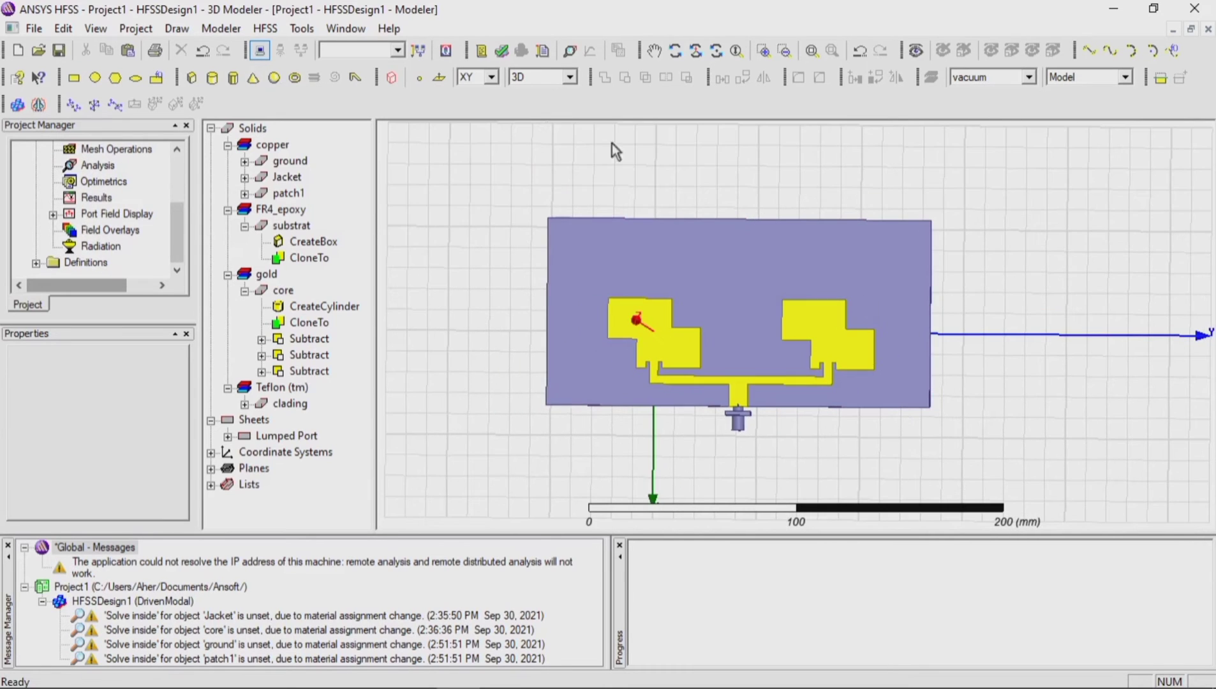
{"action": "left_click", "coordinate": [190, 78]}
{"action": "left_click", "coordinate": [492, 186]}
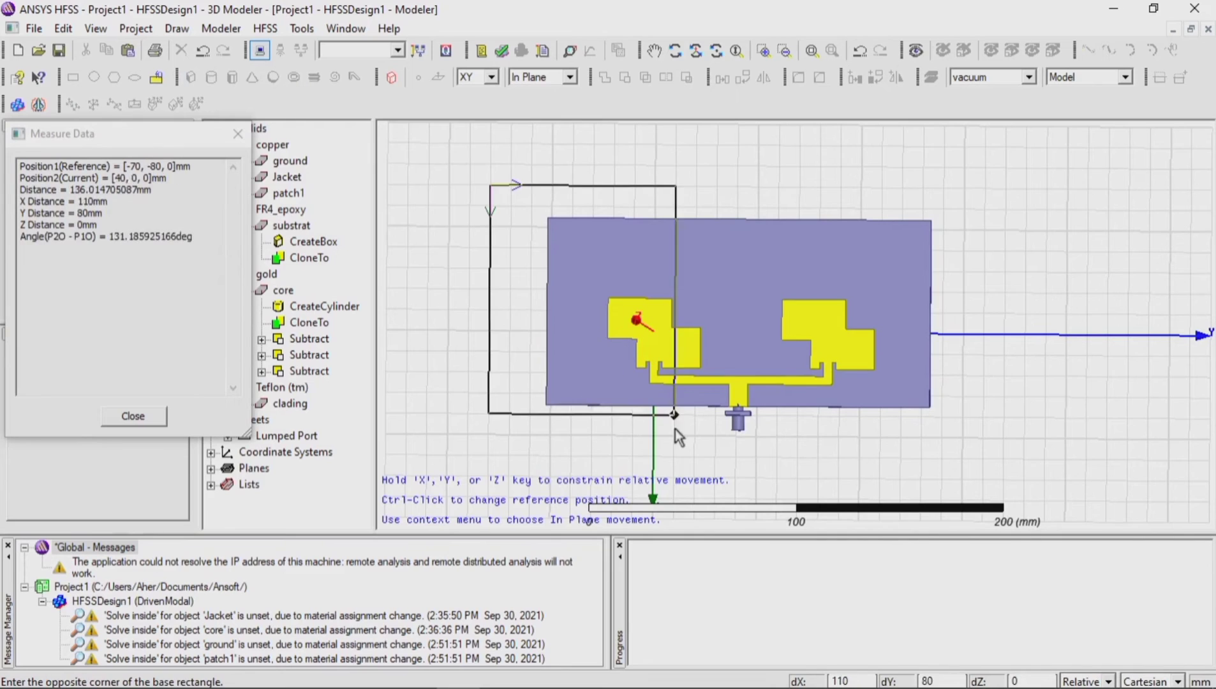
{"action": "left_click", "coordinate": [929, 442]}
{"action": "left_click", "coordinate": [948, 412]}
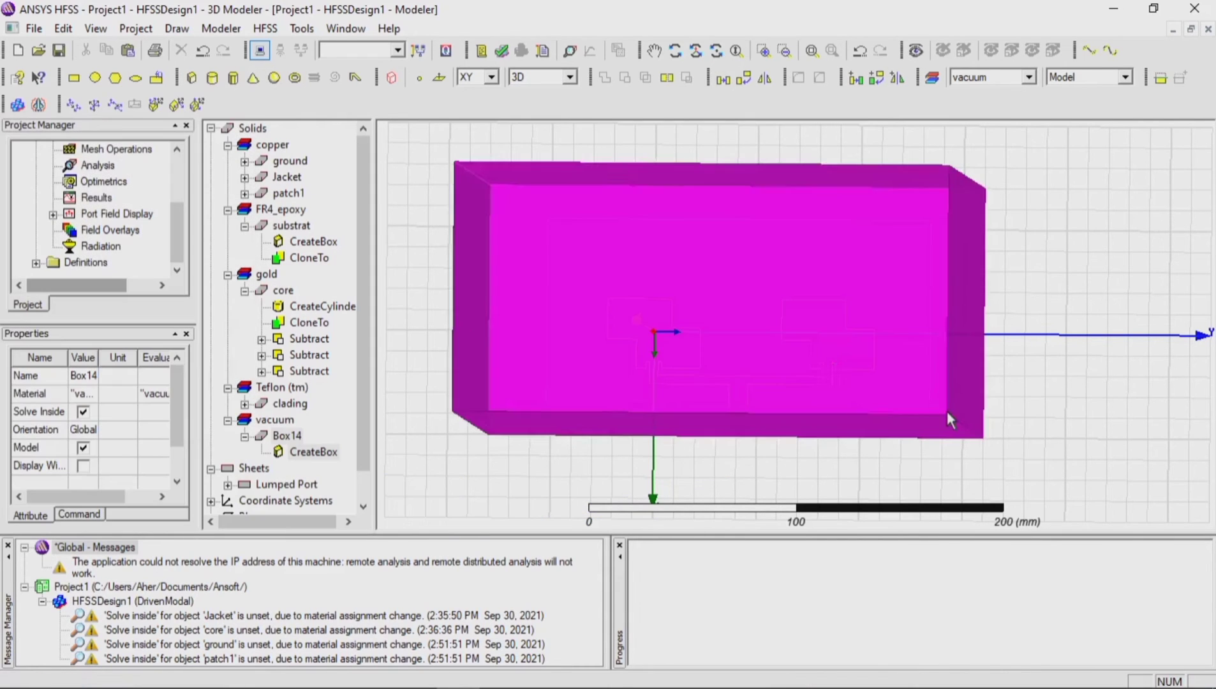
Step: Set the vacuum box's XSize to 130 mm, YSize to 250 mm and ZSize to -58 mm
{"action": "left_click", "coordinate": [311, 452]}
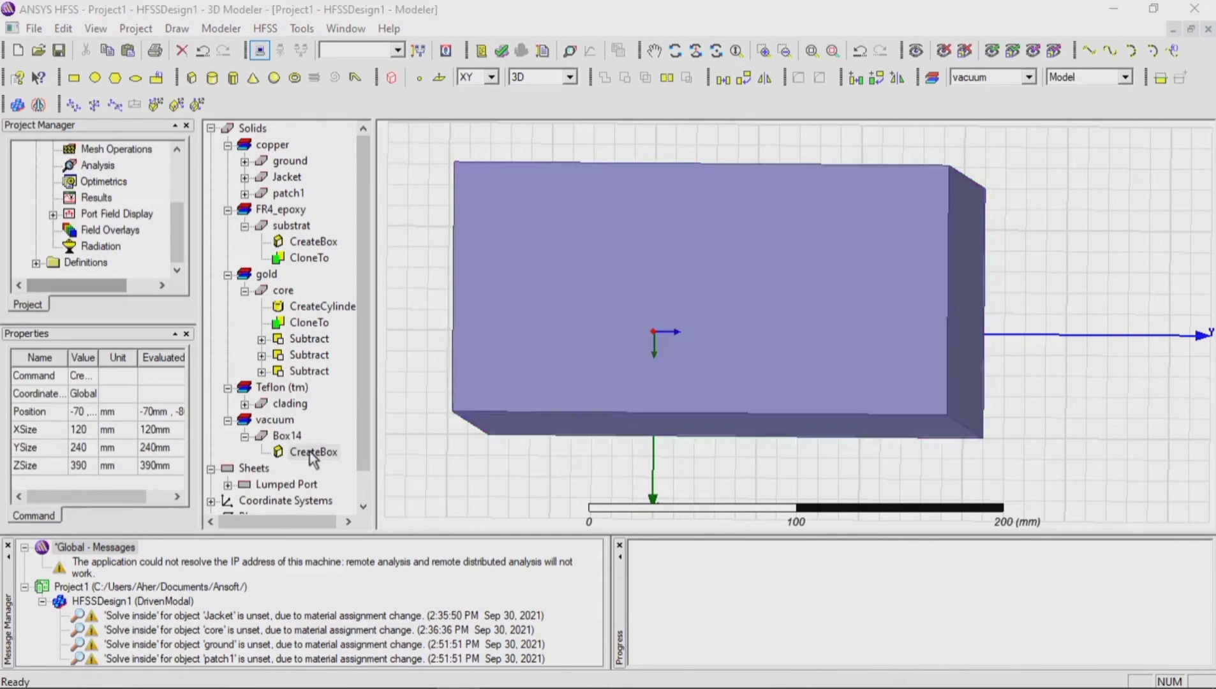
{"action": "double_click", "coordinate": [311, 452]}
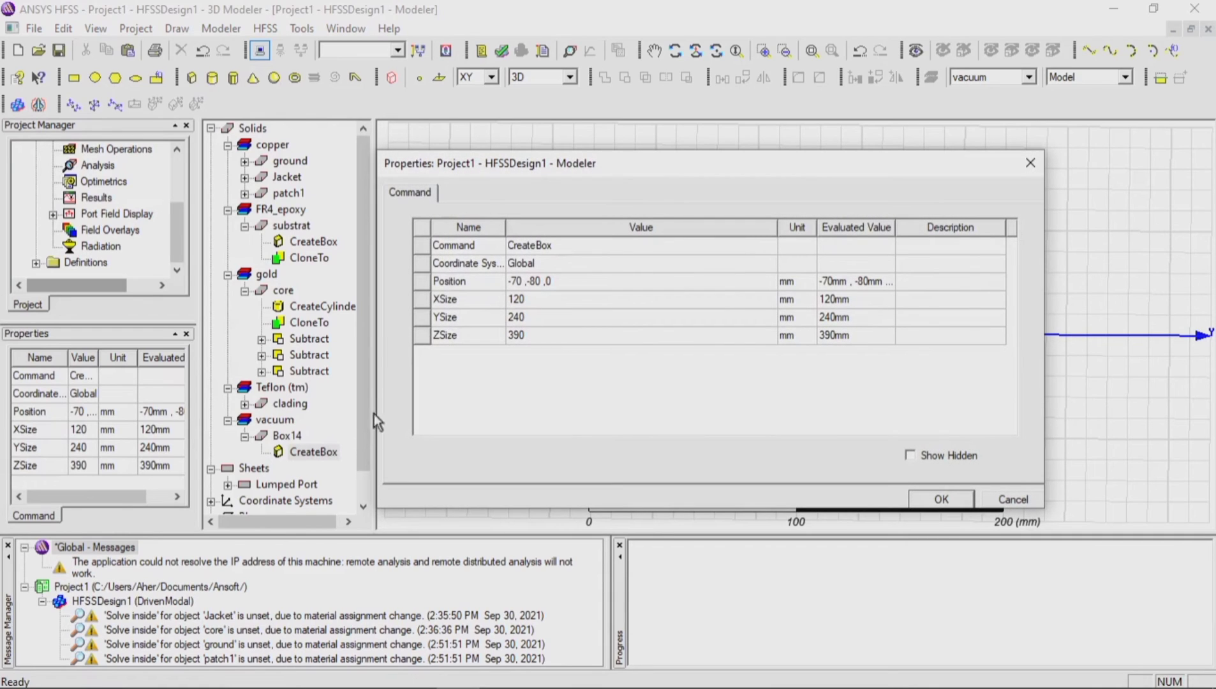
{"action": "left_click", "coordinate": [520, 298]}
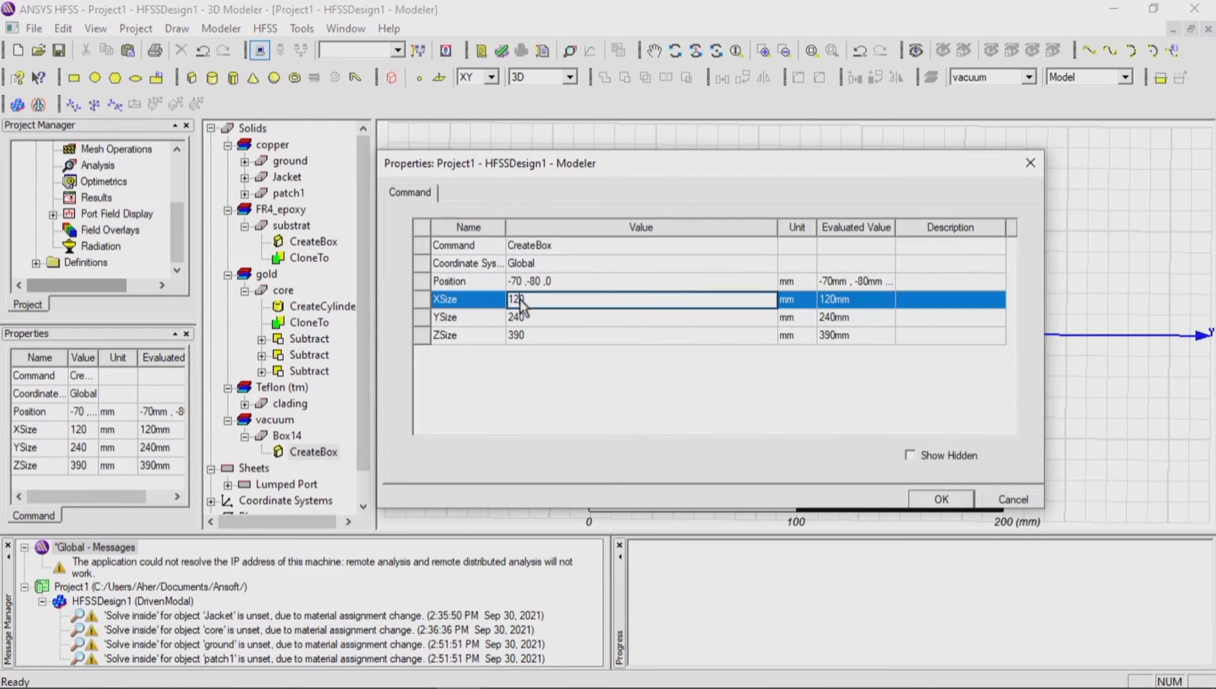
{"action": "type", "text": "30"}
{"action": "left_click", "coordinate": [534, 318]}
{"action": "type", "text": "25"}
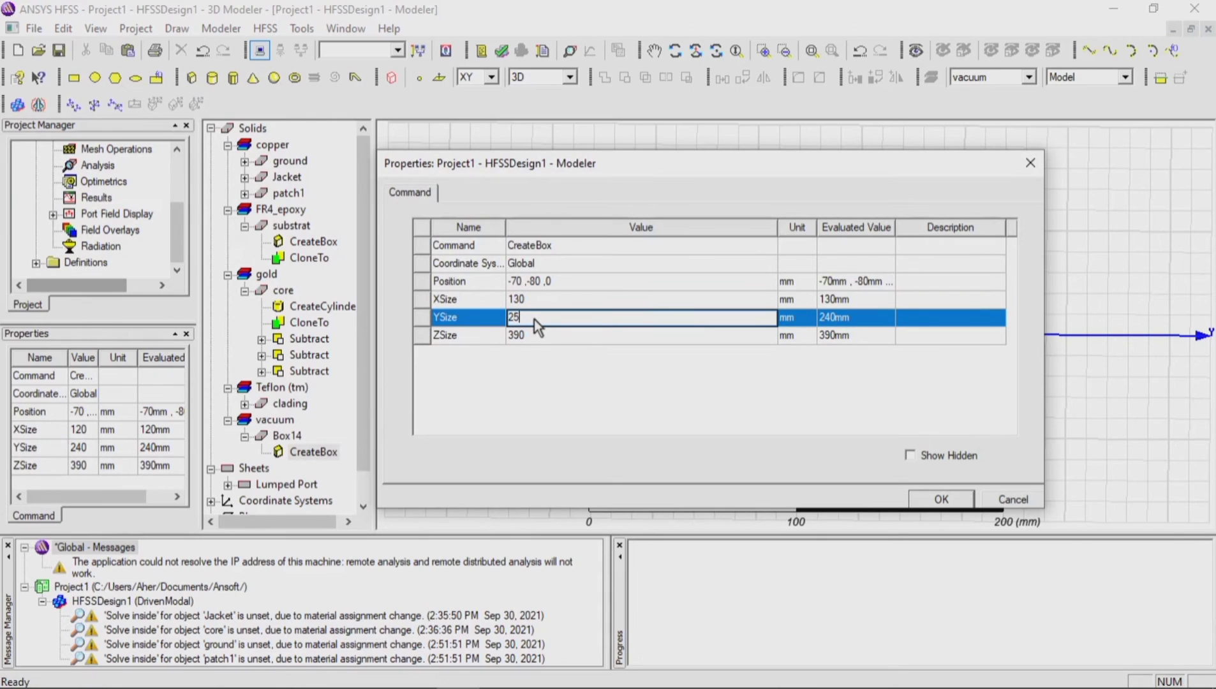
{"action": "left_click", "coordinate": [539, 336]}
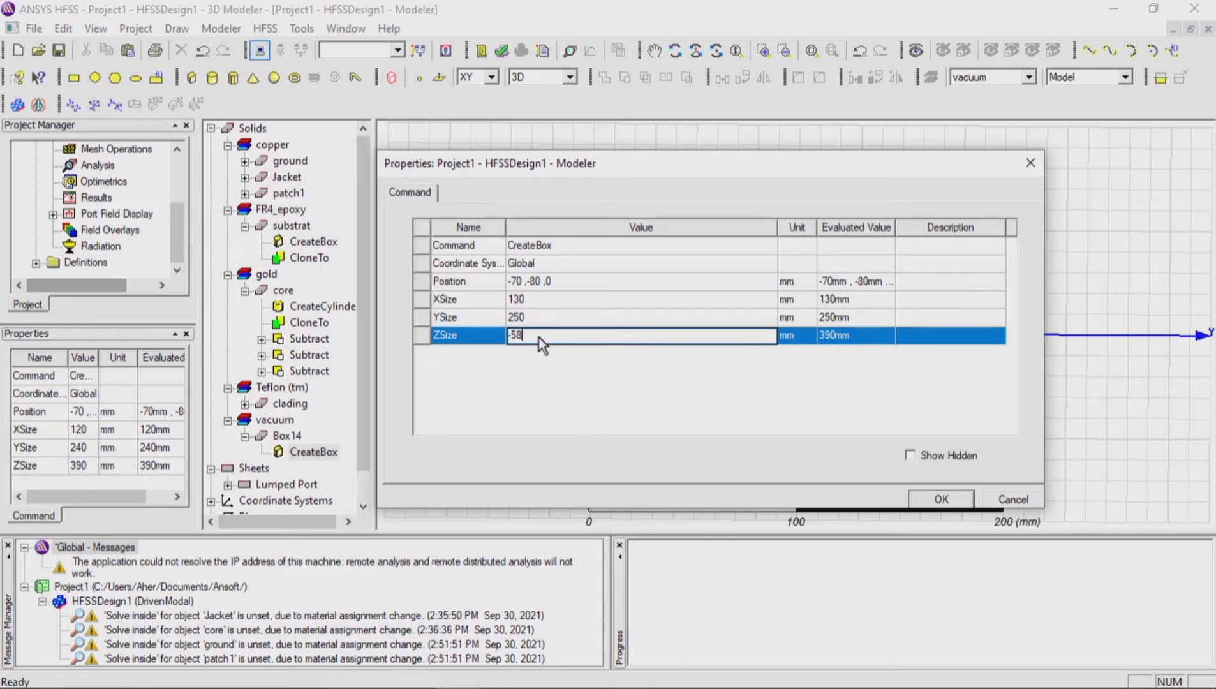
Step: Reposition the vacuum box around the antenna, setting its X position to -58 mm and Z position to 30 mm
{"action": "left_click", "coordinate": [547, 281]}
{"action": "type", "text": "3"}
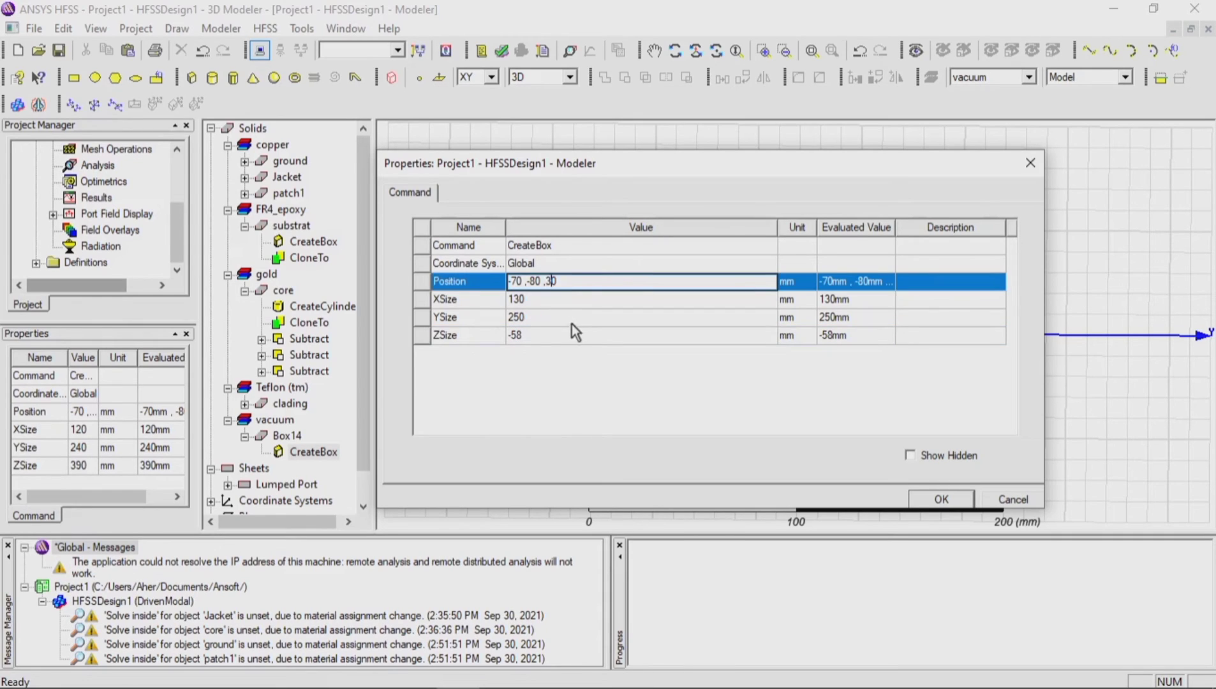
{"action": "left_click", "coordinate": [541, 280]}
{"action": "left_click", "coordinate": [522, 282]}
{"action": "key", "text": "BackSpace"}
{"action": "key", "text": "BackSpace"}
{"action": "type", "text": "58"}
{"action": "left_click", "coordinate": [939, 499]}
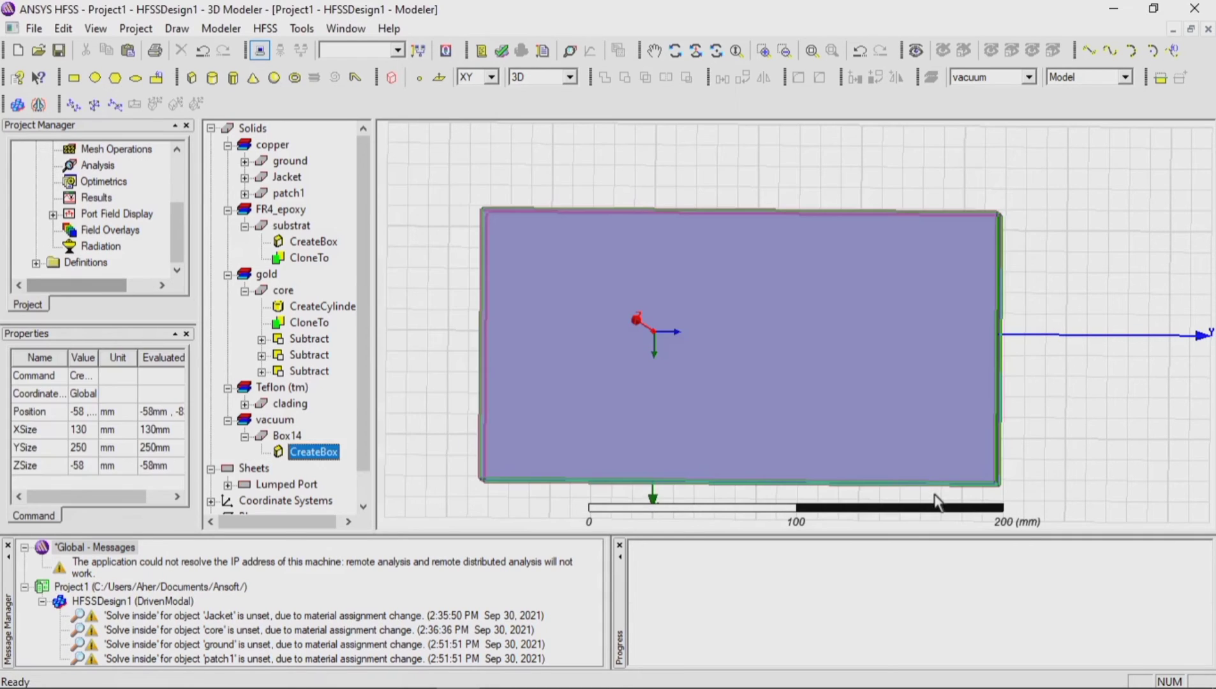
{"action": "scroll", "coordinate": [776, 256], "scroll_direction": "down", "scroll_amount": 3}
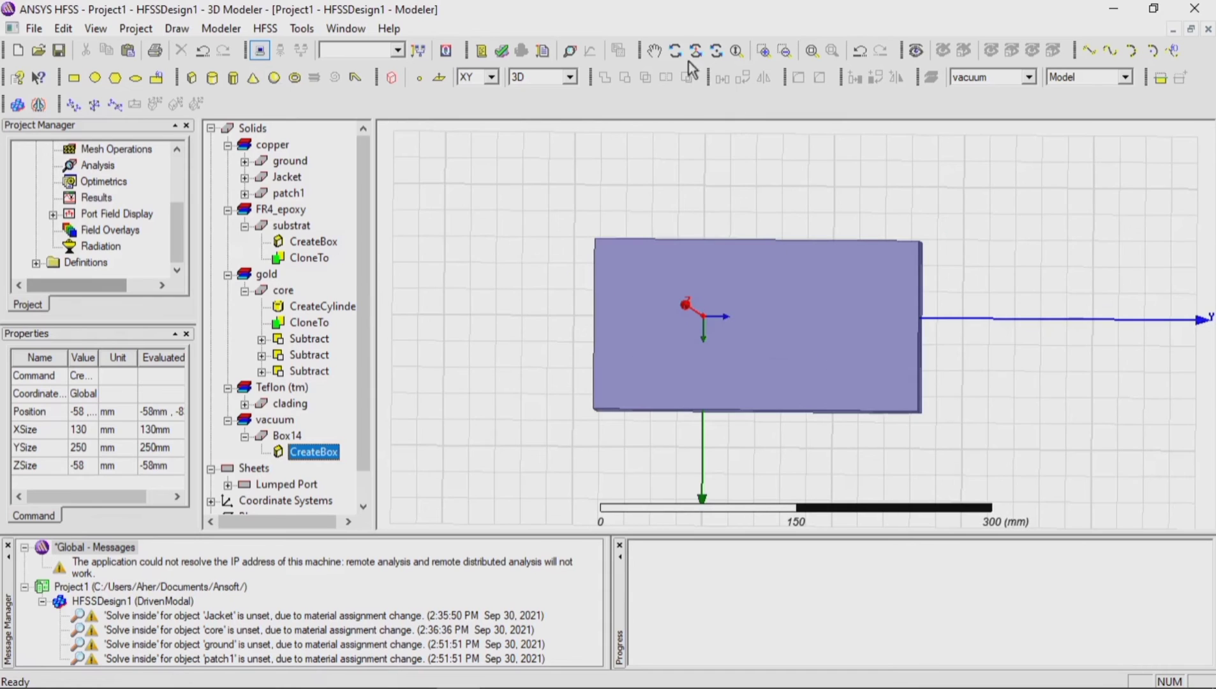
{"action": "left_click_drag", "start_coordinate": [767, 379], "coordinate": [817, 395]}
{"action": "key", "text": "Escape"}
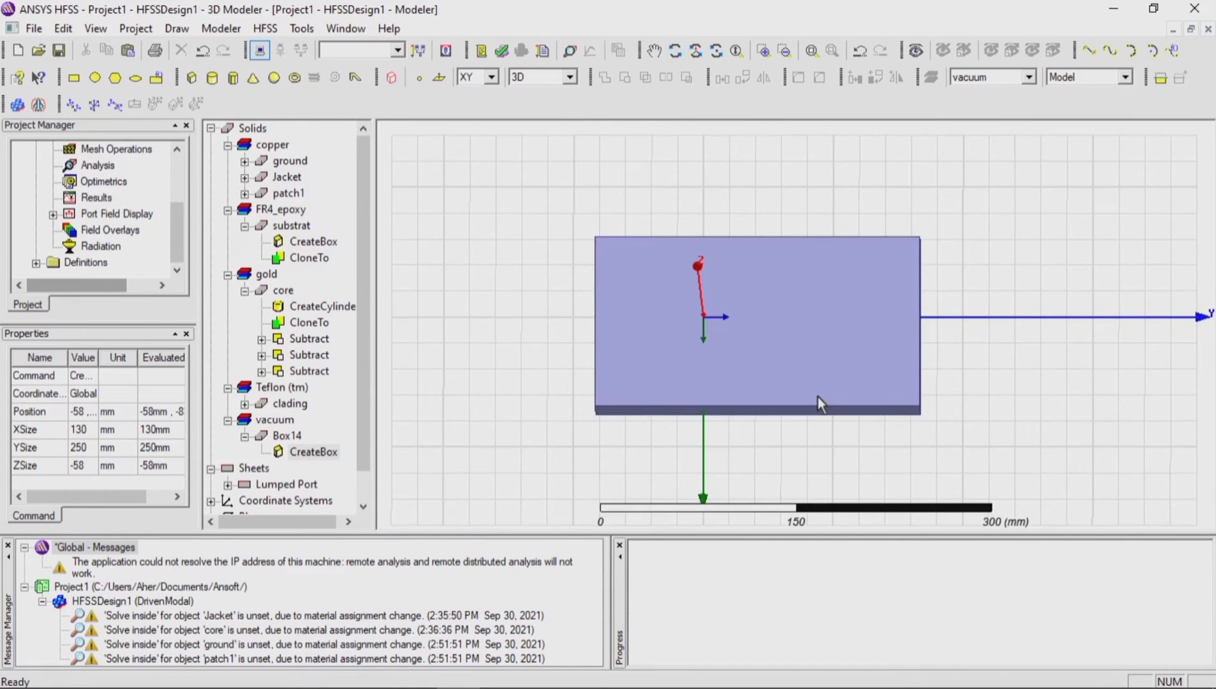
Step: Assign a radiation boundary named Rad1 with the Radiating Only option to the vacuum box
{"action": "left_click", "coordinate": [281, 160]}
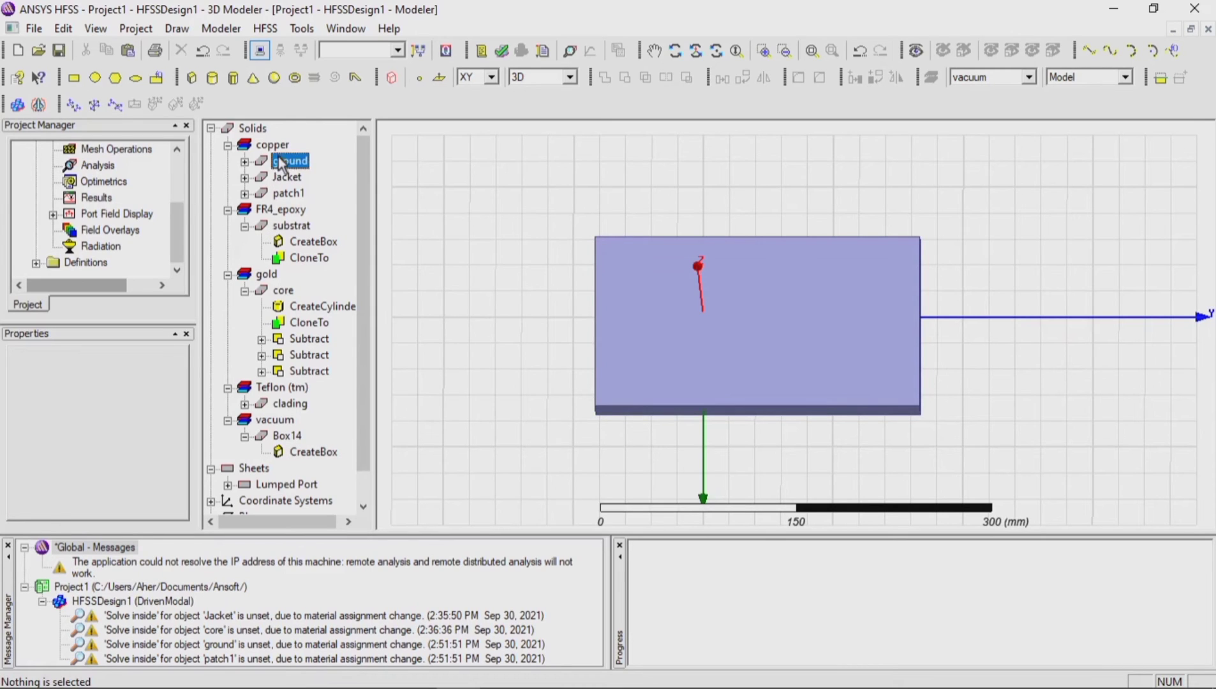
{"action": "left_click", "coordinate": [277, 147]}
{"action": "left_click", "coordinate": [427, 296]}
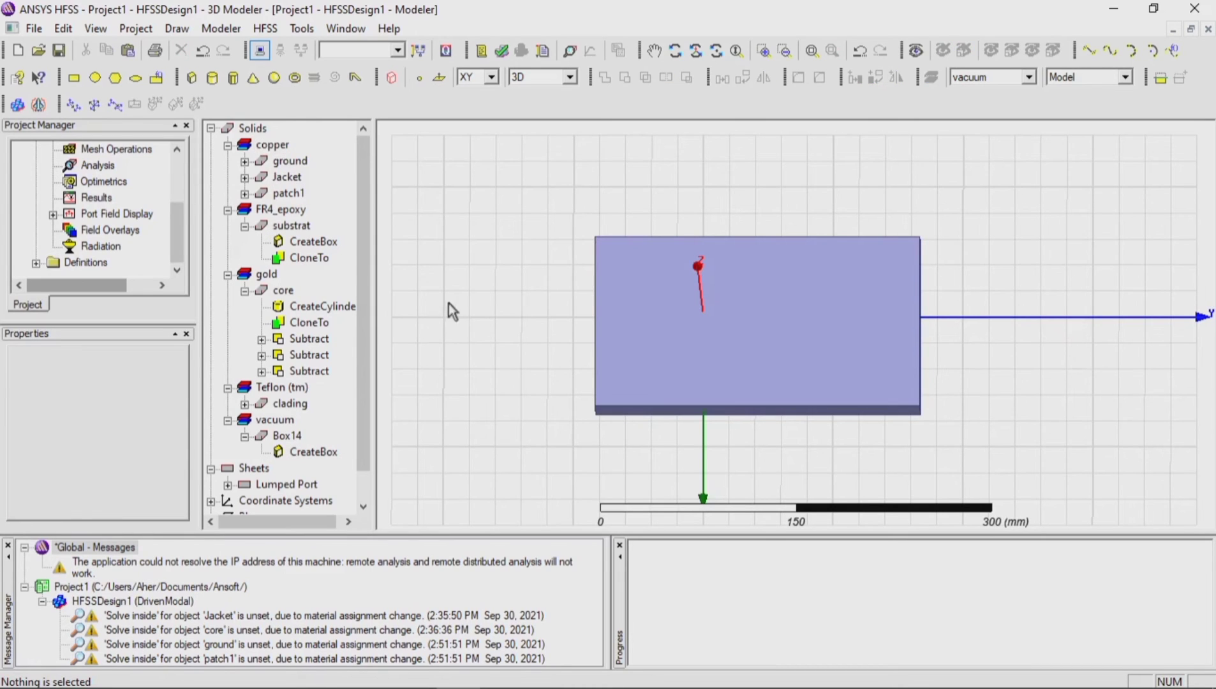
{"action": "left_click", "coordinate": [228, 274]}
{"action": "left_click", "coordinate": [228, 209]}
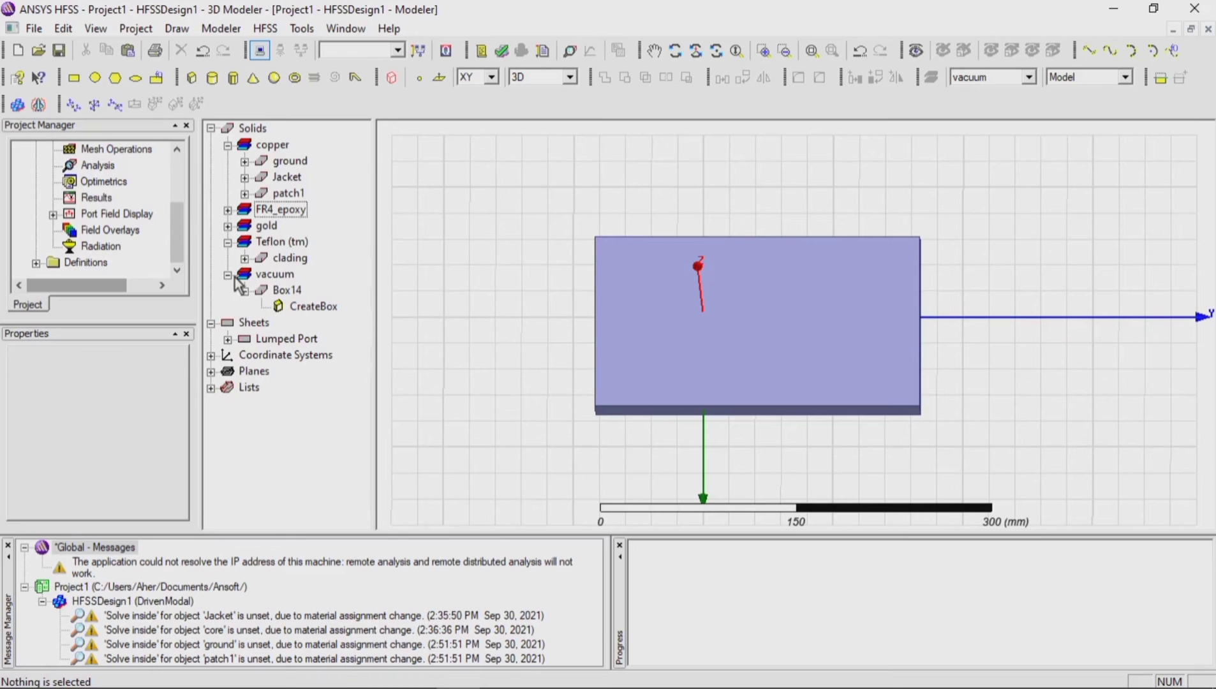
{"action": "left_click", "coordinate": [285, 291]}
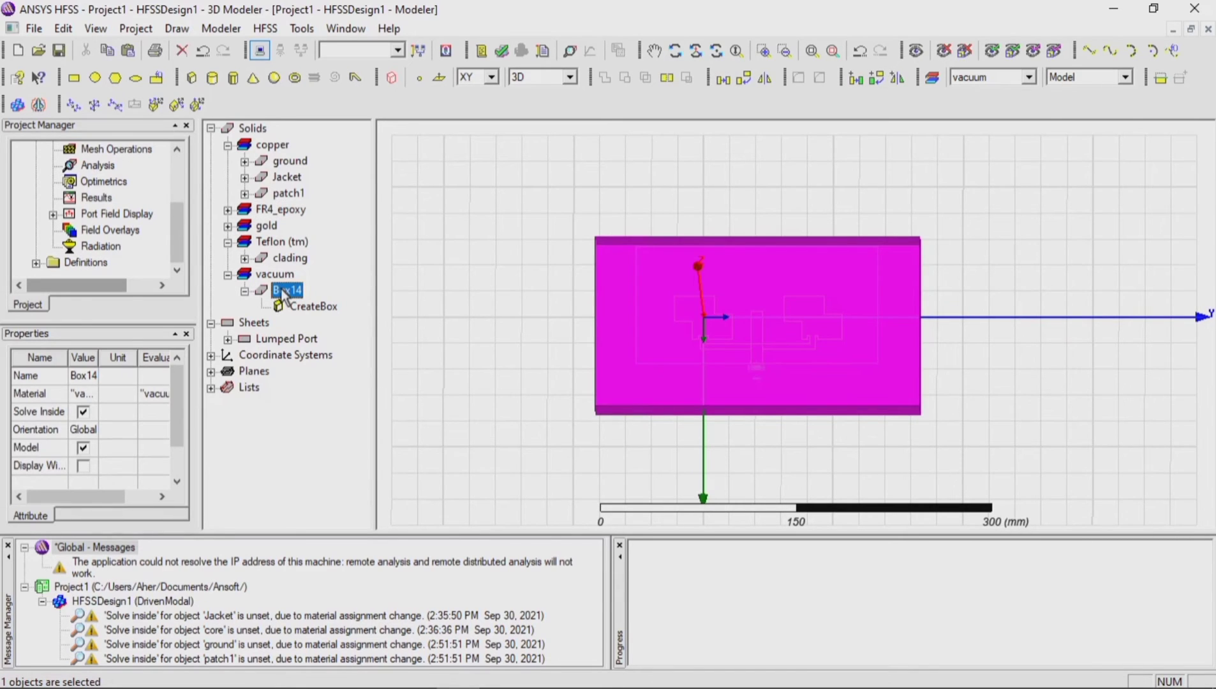
{"action": "right_click", "coordinate": [283, 295]}
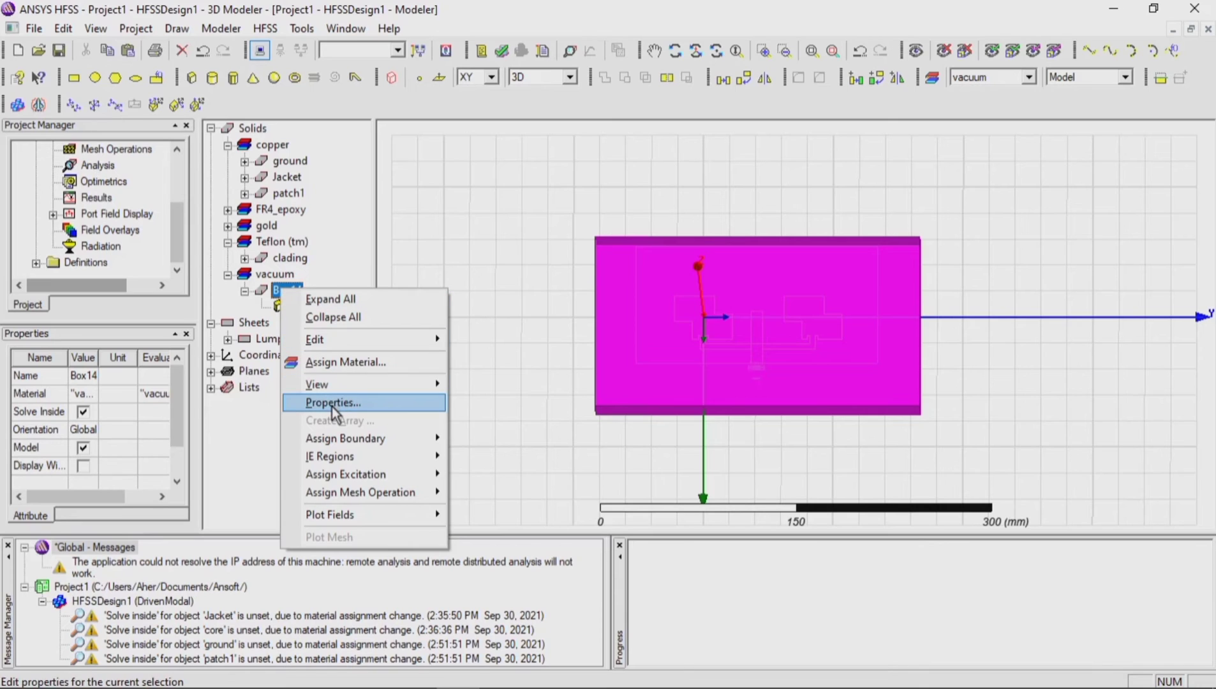
{"action": "mouse_move", "coordinate": [347, 440]}
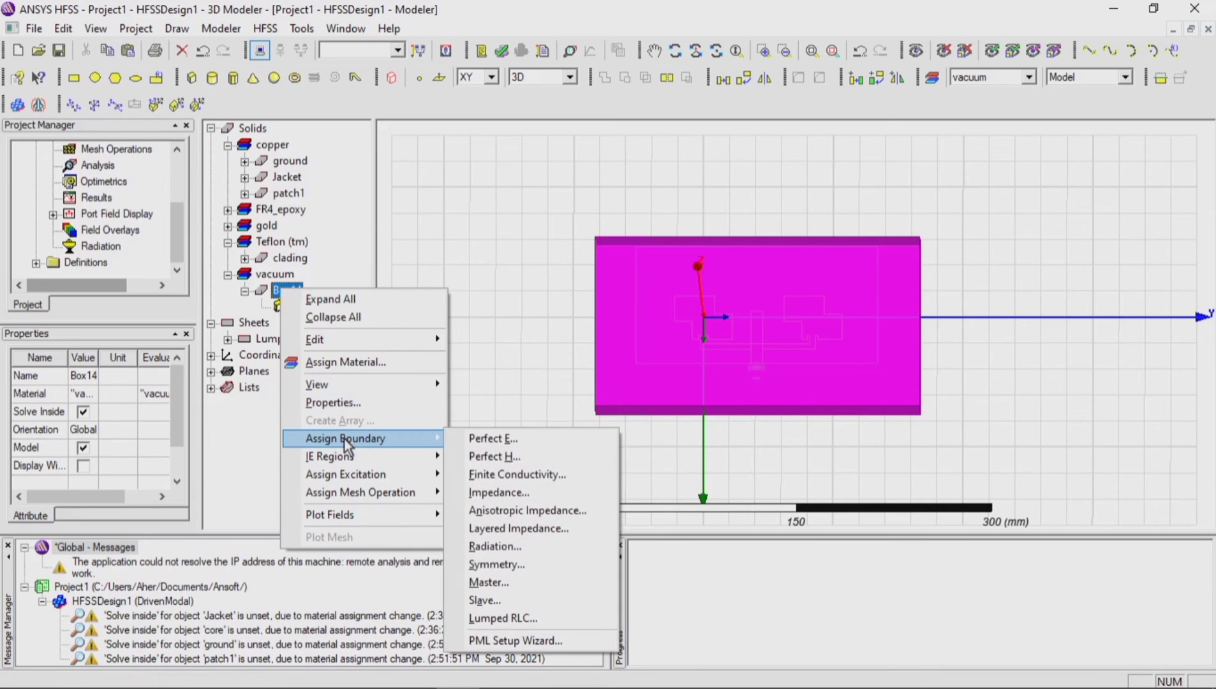
{"action": "left_click", "coordinate": [495, 546]}
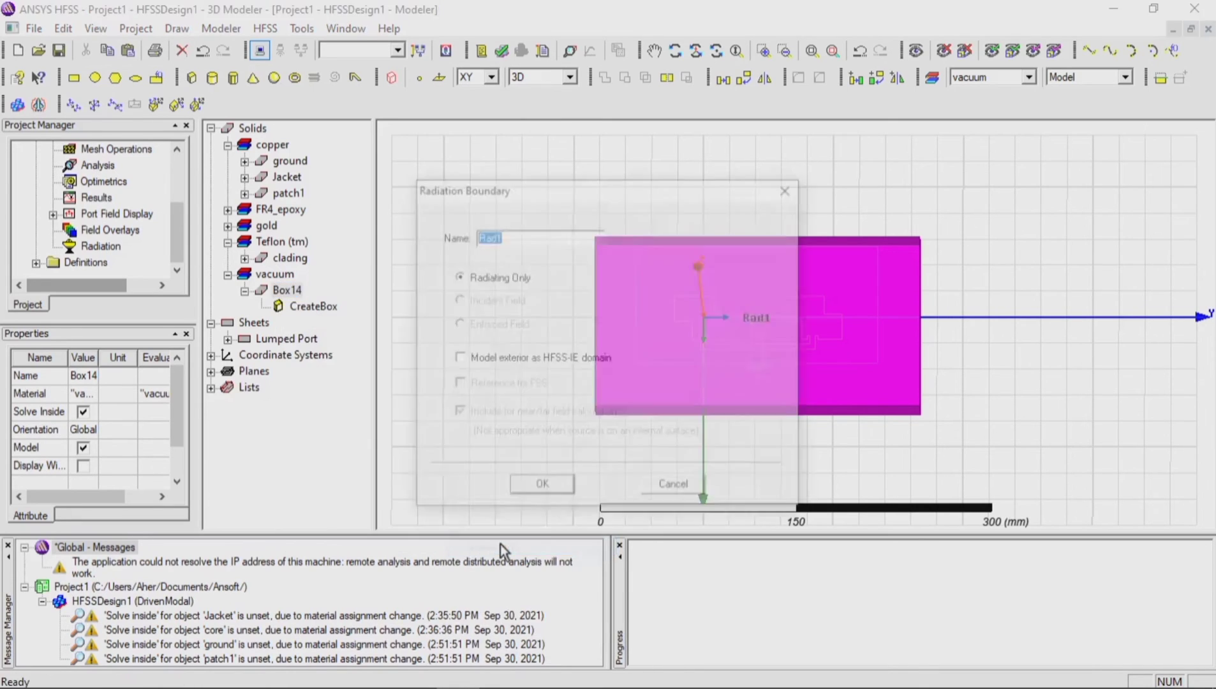
{"action": "left_click", "coordinate": [535, 490]}
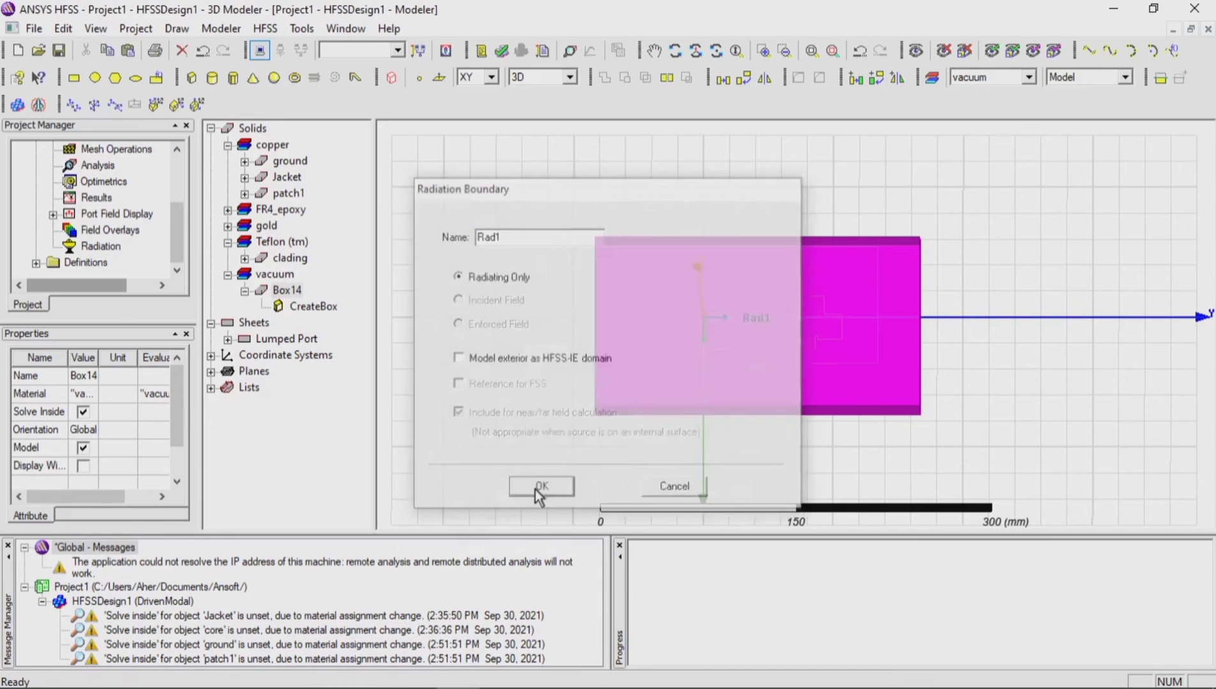
Step: Check the design's list of boundaries for the vacuum box's radiation boundary
{"action": "left_click", "coordinate": [298, 291]}
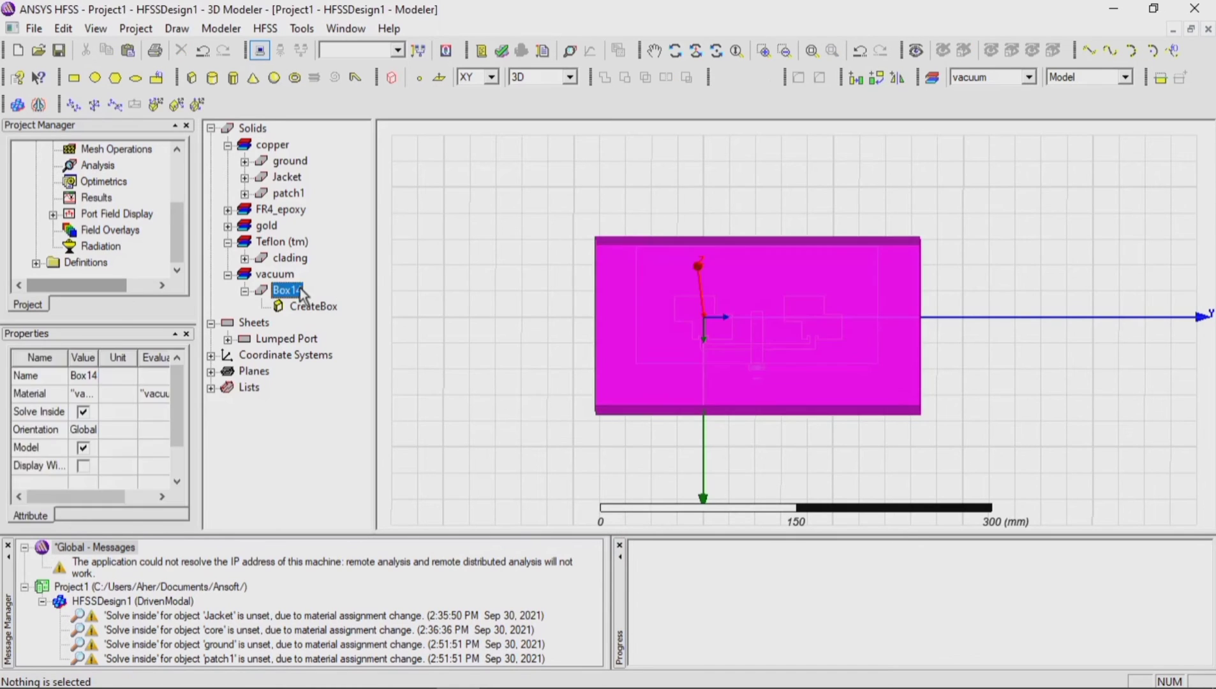
{"action": "left_click", "coordinate": [428, 298]}
{"action": "scroll", "coordinate": [83, 220], "scroll_direction": "up", "scroll_amount": 2}
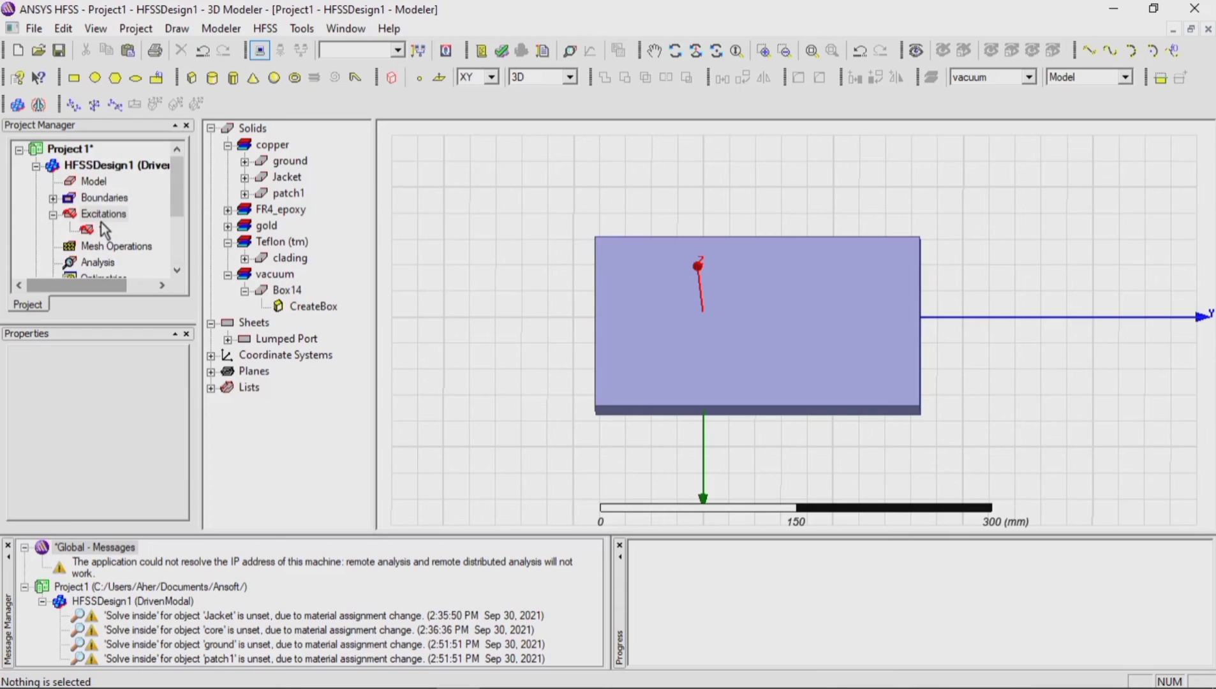
{"action": "left_click", "coordinate": [53, 198]}
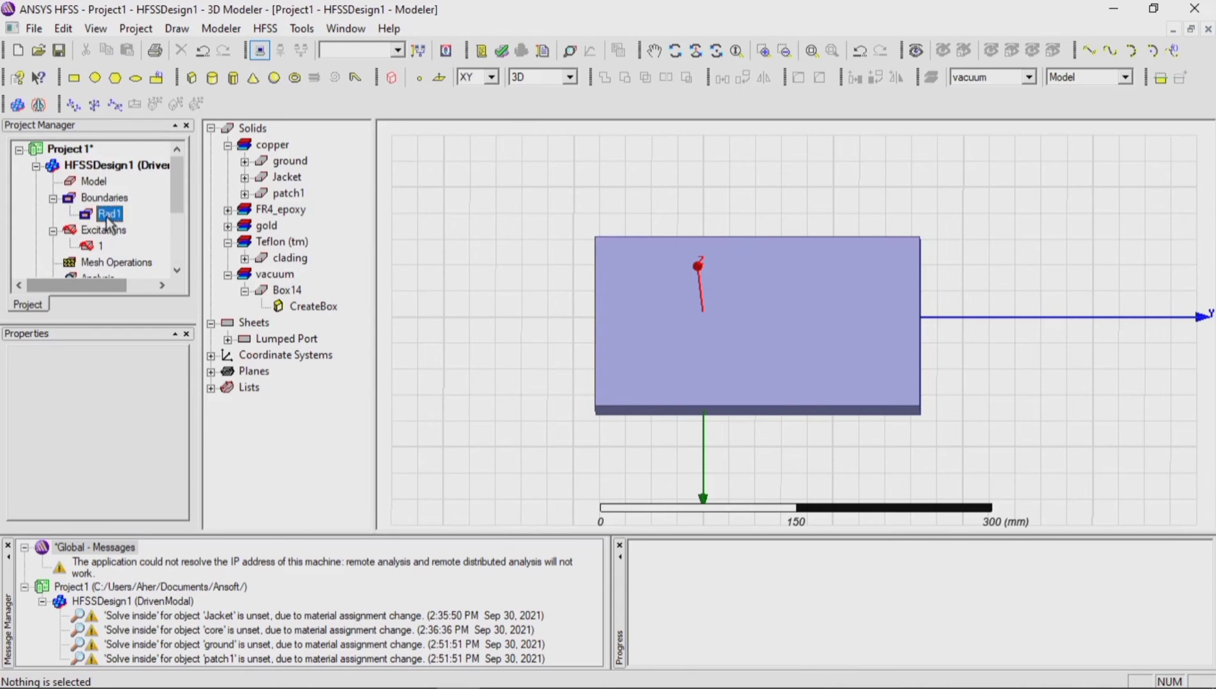
Step: Assign a Perfect E boundary named PerfE1 to the copper object patch1, without an infinite ground plane
{"action": "left_click", "coordinate": [96, 214]}
{"action": "left_click", "coordinate": [440, 252]}
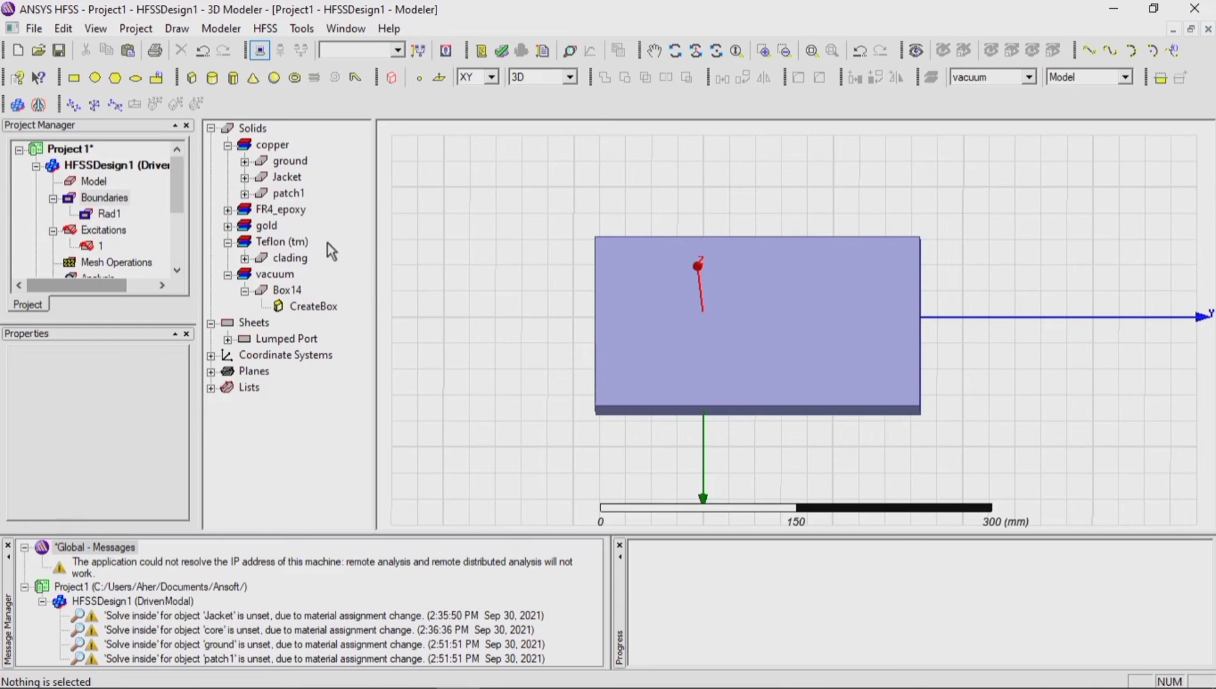
{"action": "left_click", "coordinate": [245, 193]}
{"action": "left_click", "coordinate": [289, 192]}
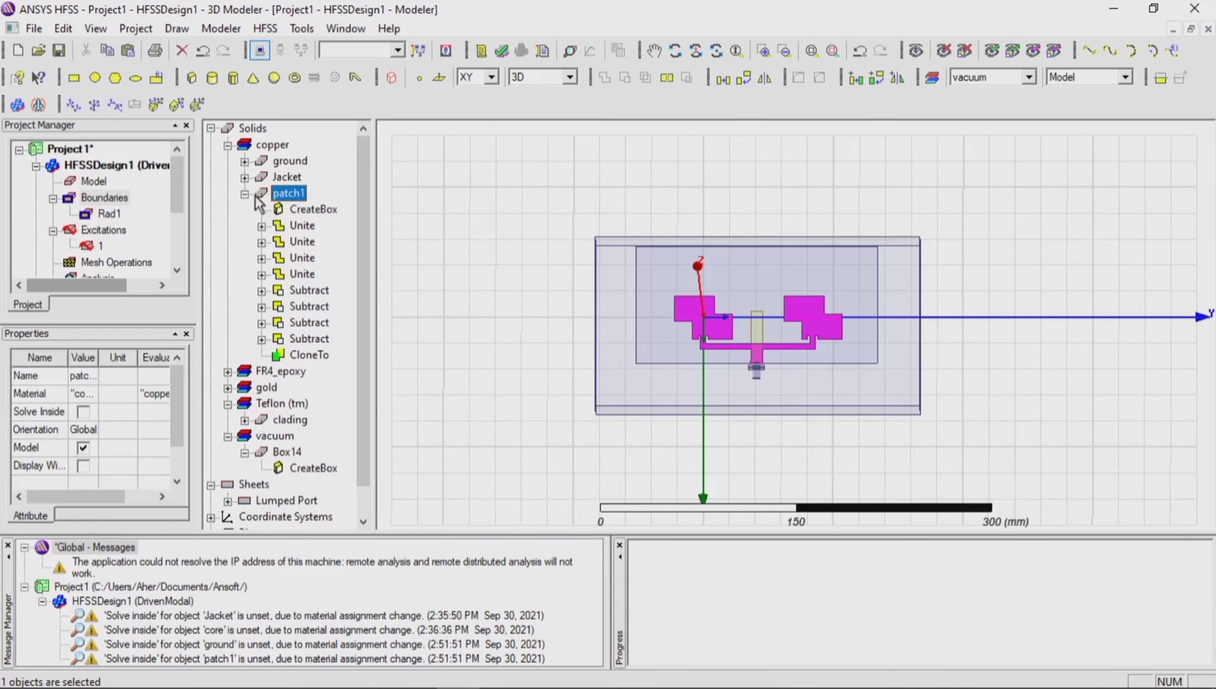
{"action": "left_click", "coordinate": [245, 194]}
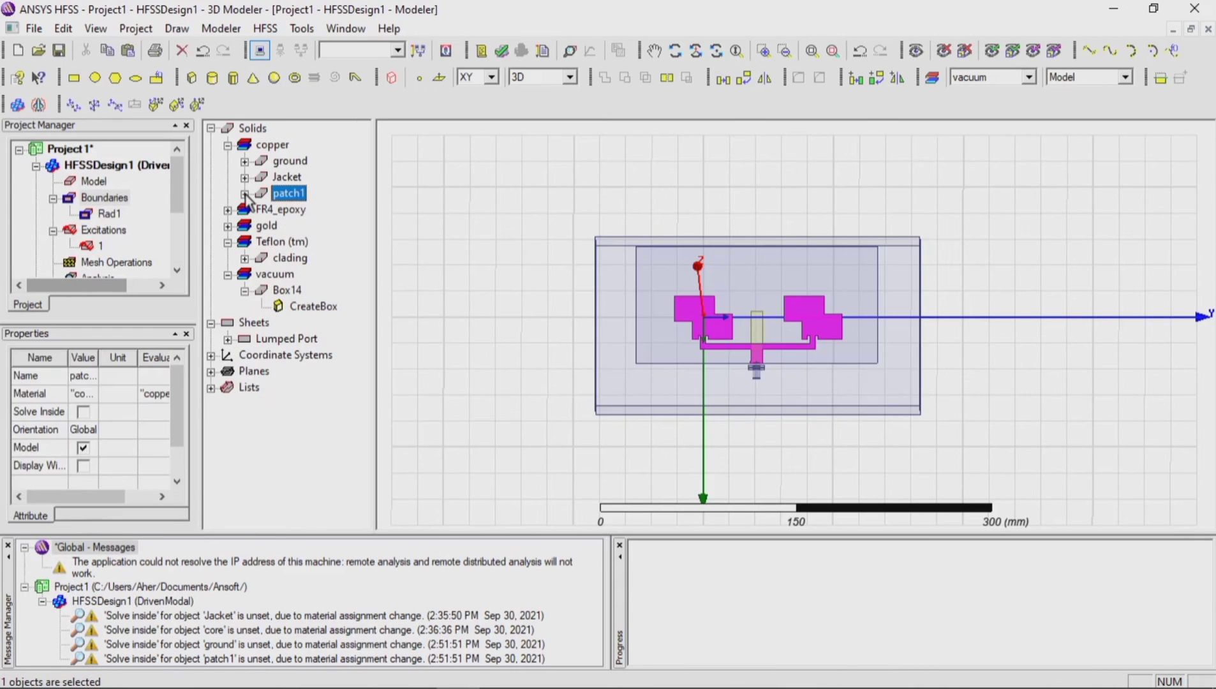
{"action": "right_click", "coordinate": [281, 194]}
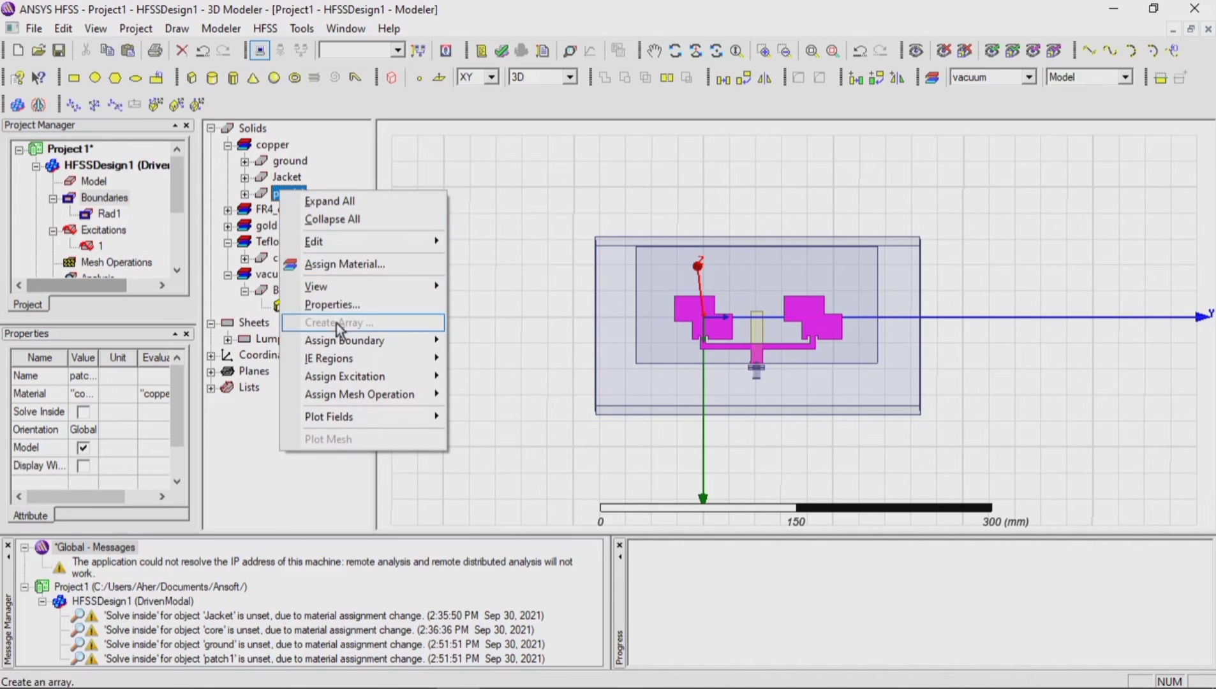
{"action": "mouse_move", "coordinate": [345, 344]}
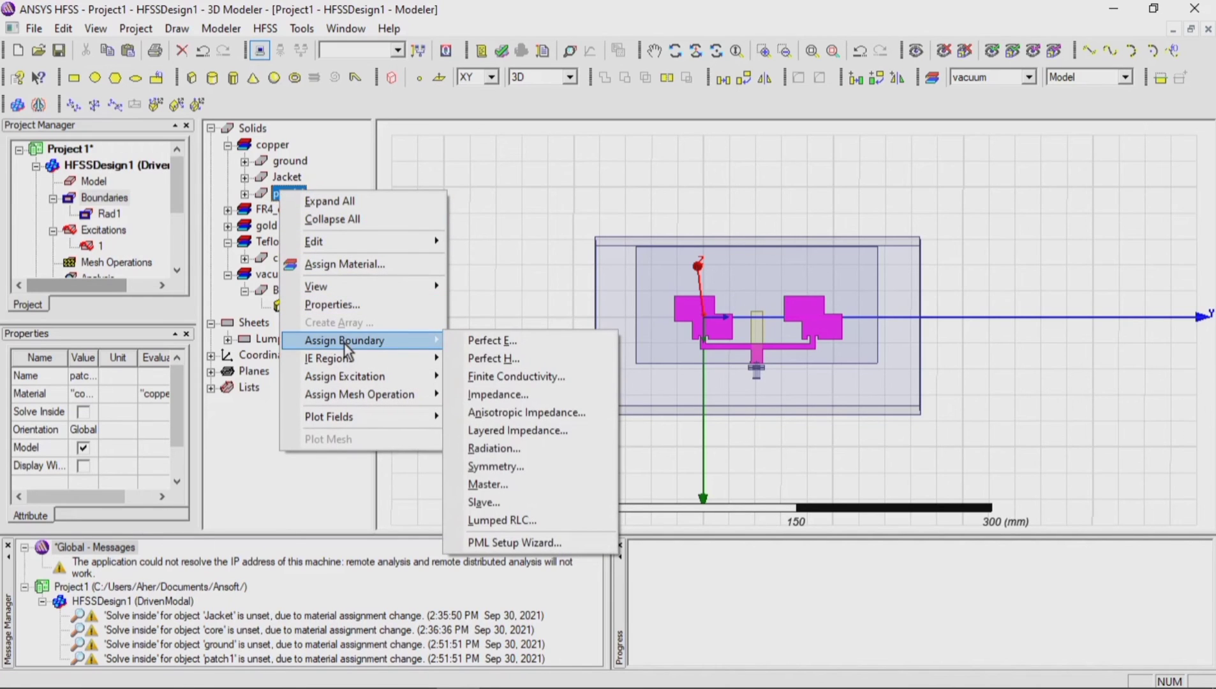
{"action": "left_click", "coordinate": [468, 340]}
{"action": "left_click", "coordinate": [537, 487]}
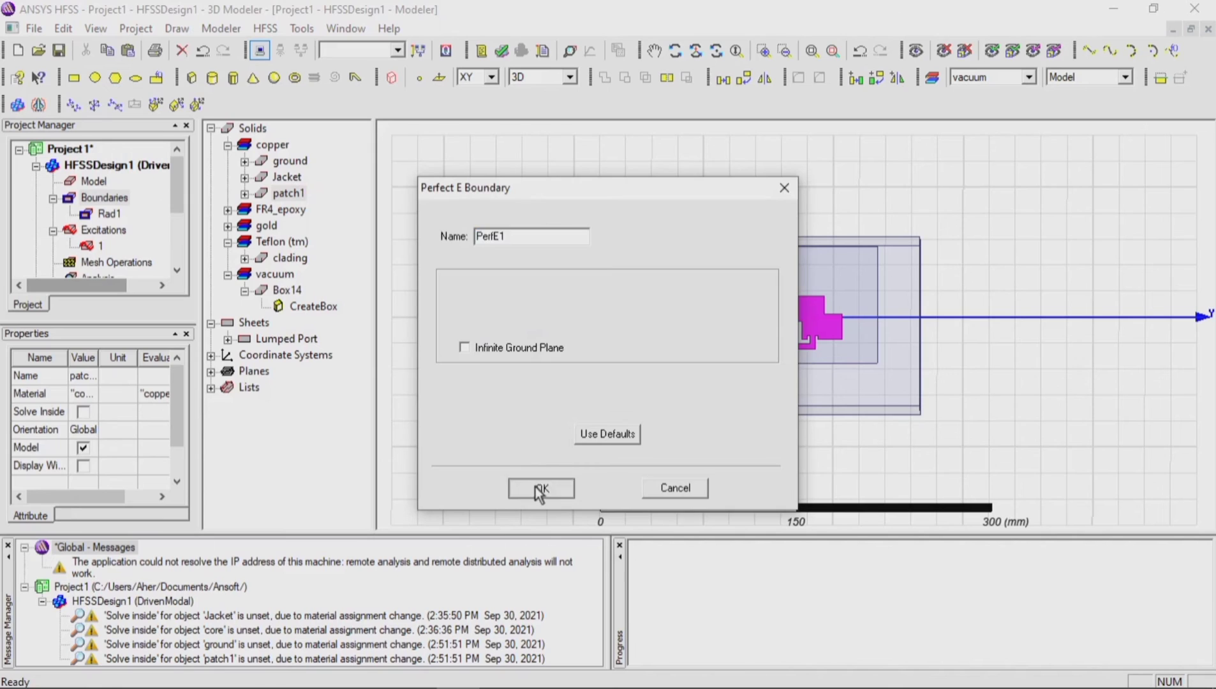
Step: Assign a Perfect E boundary named PerfE2 to the copper ground object, without an infinite ground plane
{"action": "right_click", "coordinate": [287, 162]}
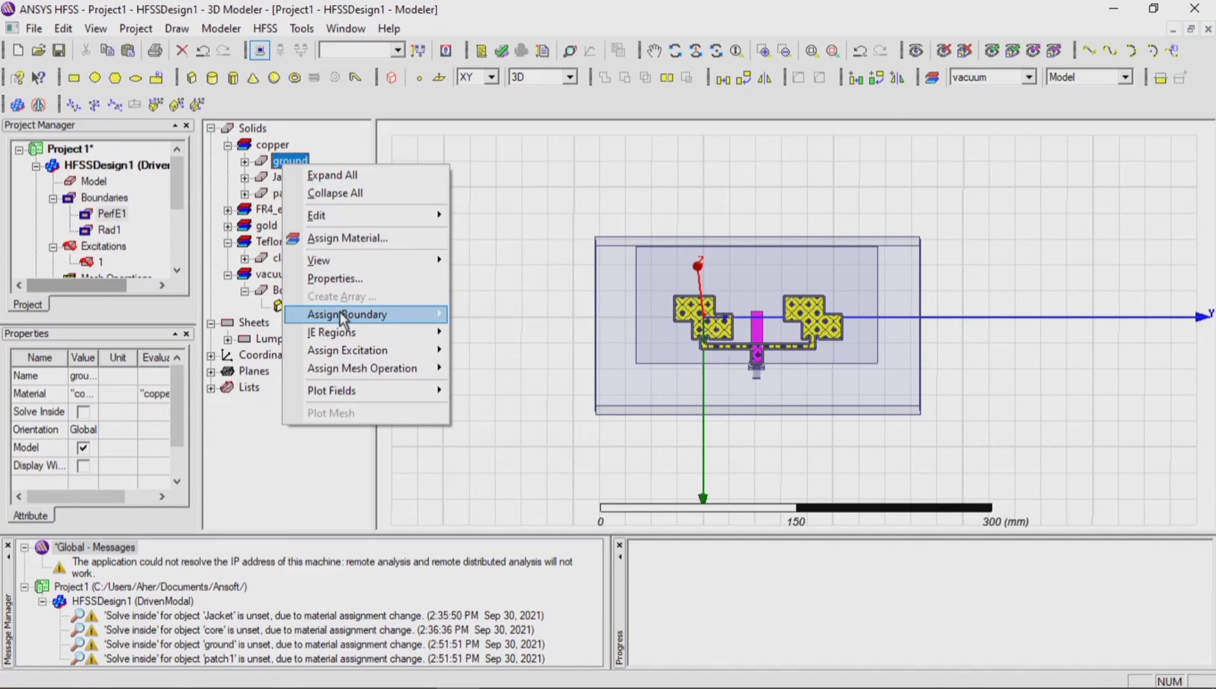
{"action": "mouse_move", "coordinate": [348, 315]}
{"action": "left_click", "coordinate": [482, 316]}
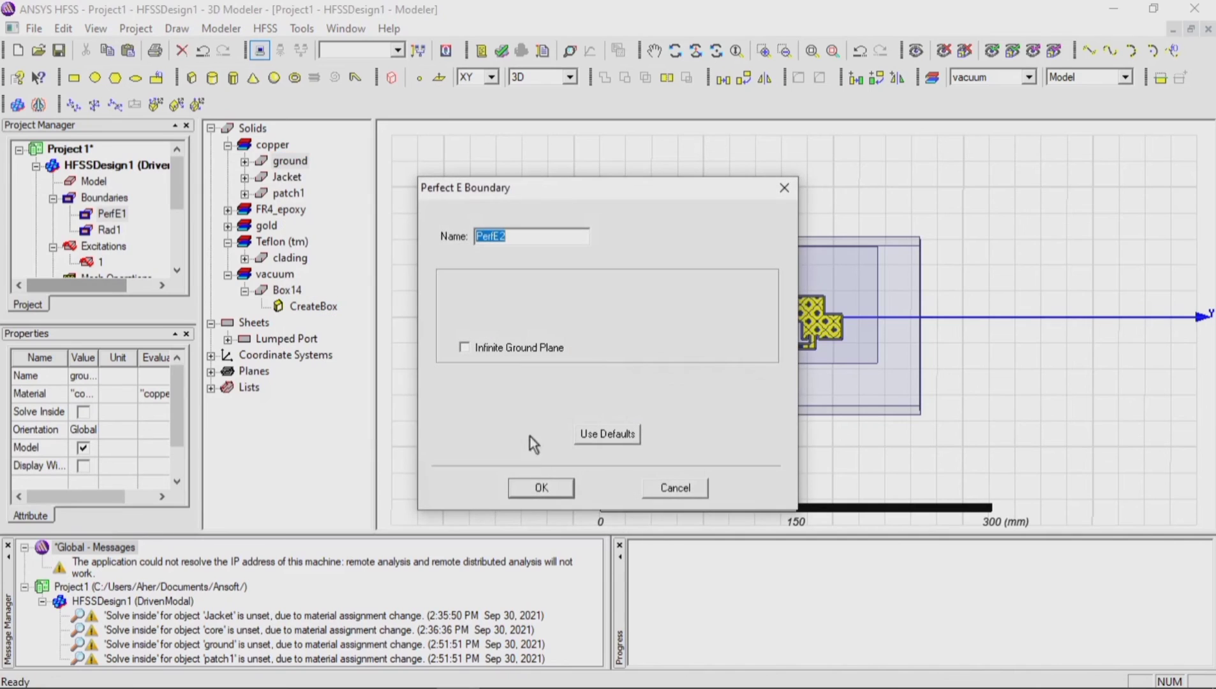
{"action": "left_click", "coordinate": [541, 489]}
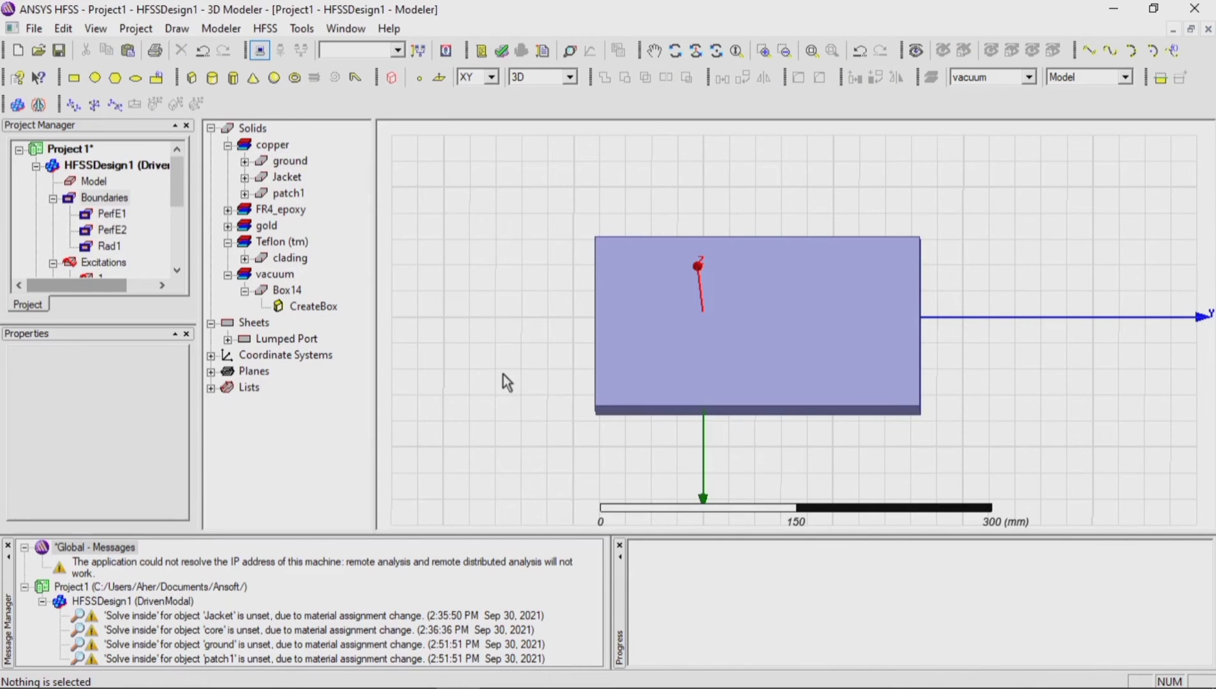
Step: Review which faces the PerfE1, PerfE2 and Rad1 boundaries cover in the model
{"action": "left_click", "coordinate": [114, 214]}
{"action": "left_click", "coordinate": [111, 230]}
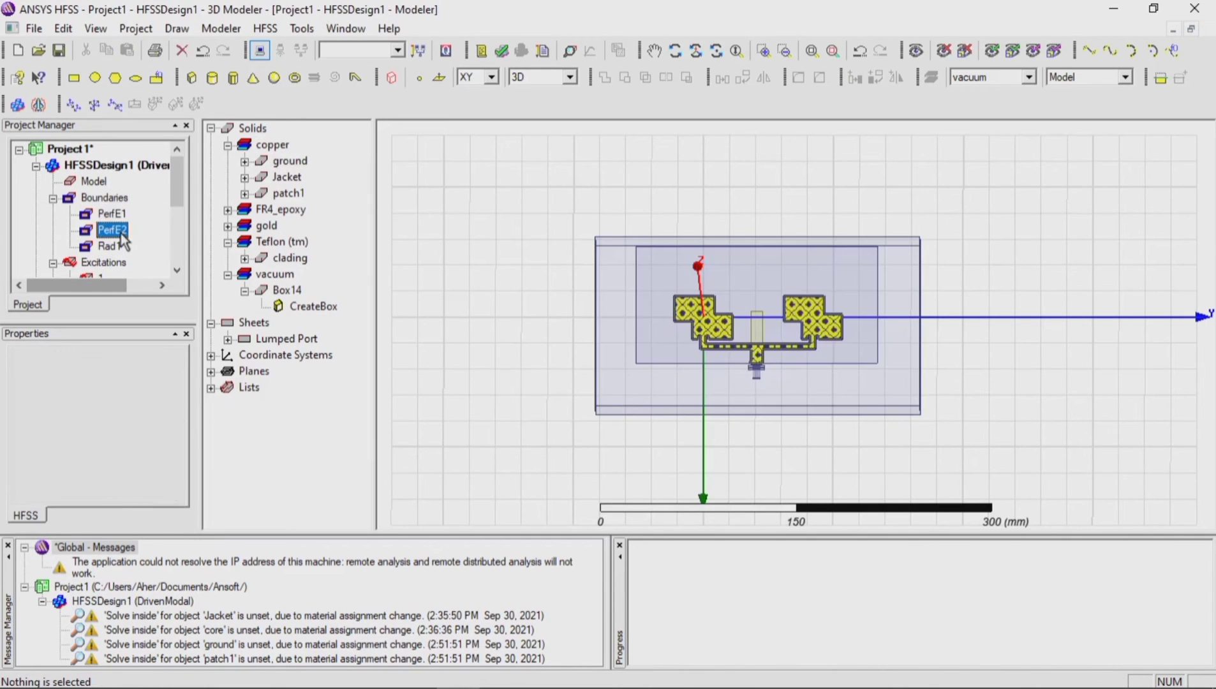
{"action": "left_click", "coordinate": [109, 245]}
{"action": "left_click", "coordinate": [441, 264]}
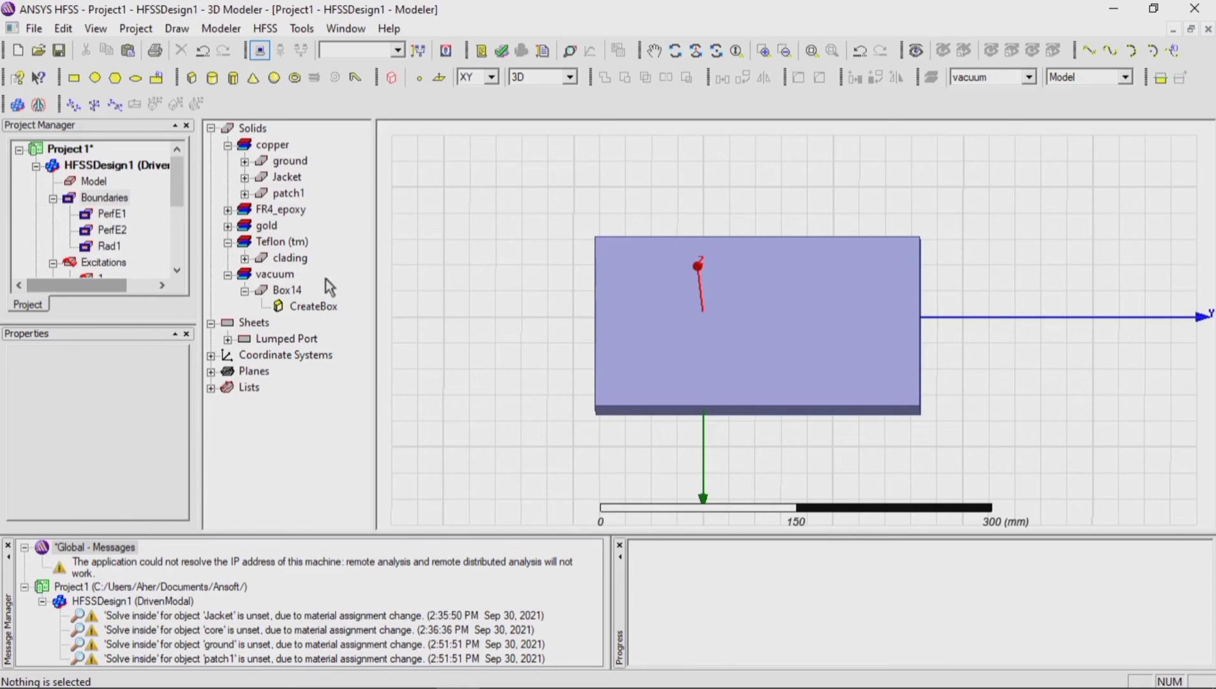
Step: Set the transparency of the vacuum box Box14 to 0.81
{"action": "left_click", "coordinate": [309, 306]}
{"action": "right_click", "coordinate": [287, 291]}
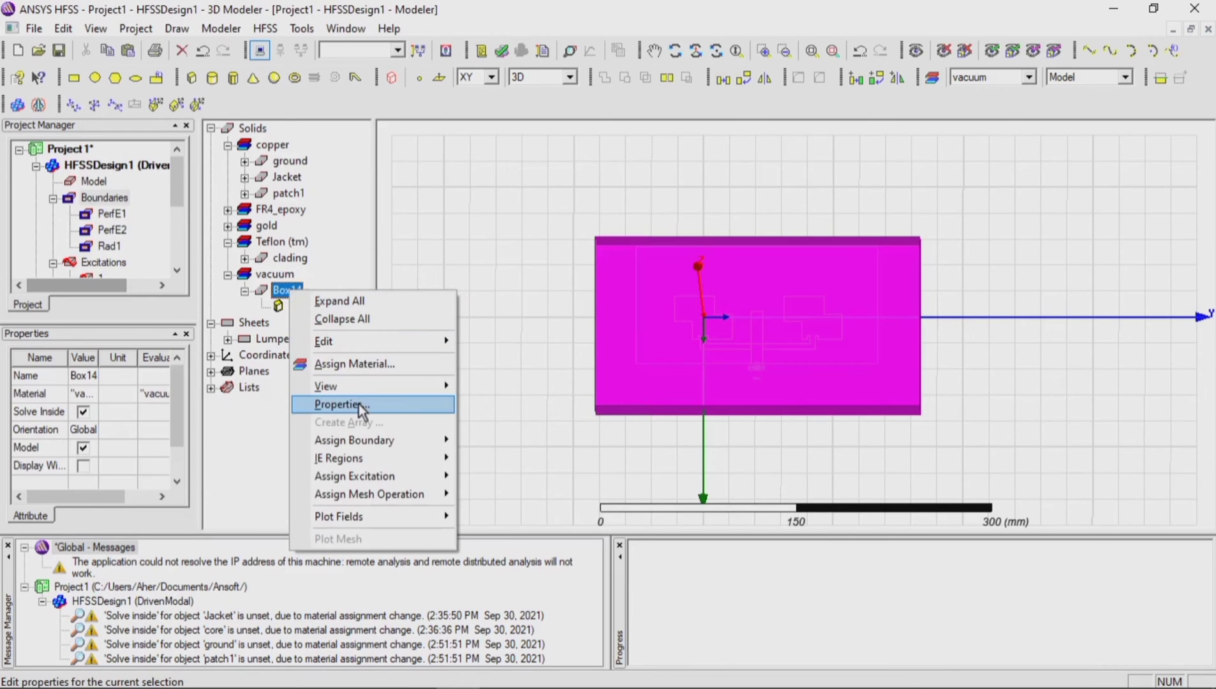
{"action": "left_click", "coordinate": [359, 405]}
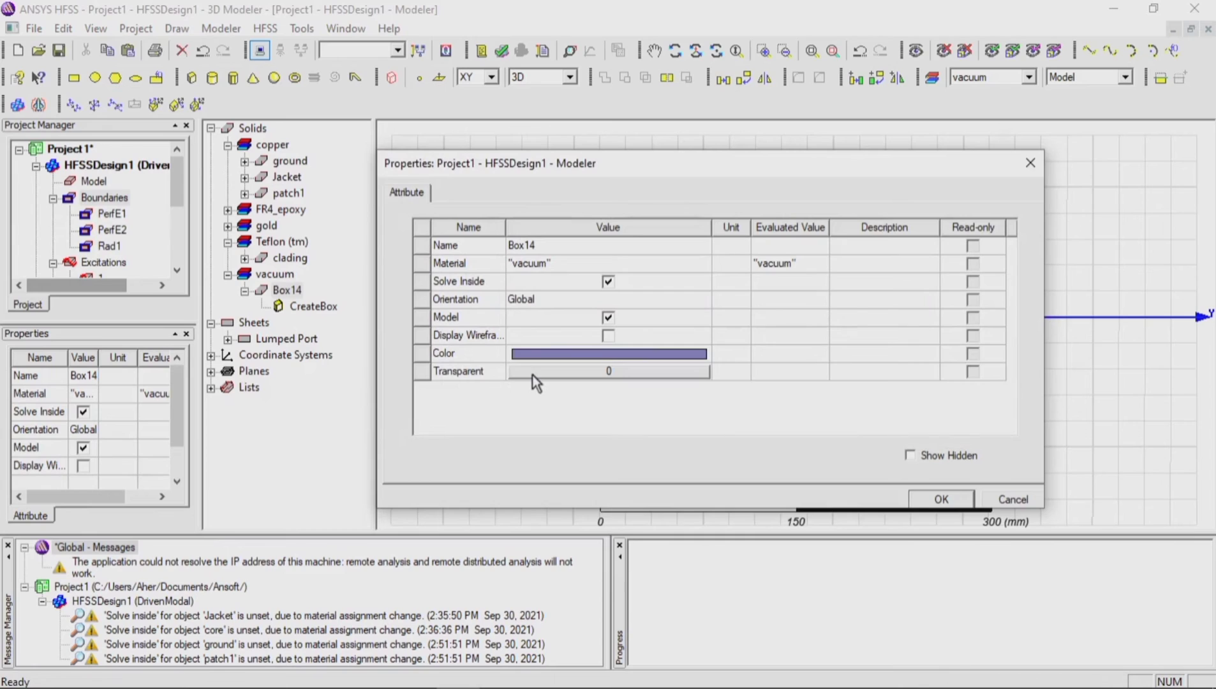
{"action": "left_click", "coordinate": [533, 375]}
{"action": "left_click", "coordinate": [812, 324]}
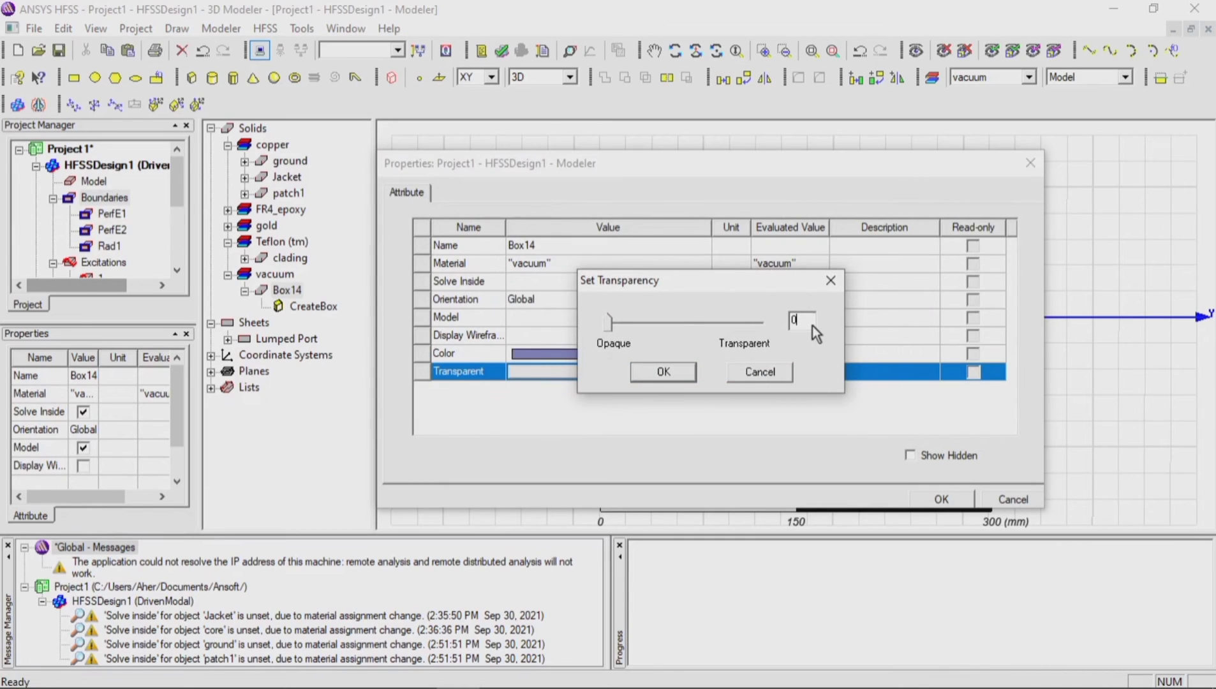
{"action": "type", "text": ".81"}
{"action": "key", "text": "BackSpace"}
{"action": "key", "text": "BackSpace"}
{"action": "type", "text": "9"}
{"action": "key", "text": "BackSpace"}
{"action": "type", "text": "81"}
{"action": "left_click", "coordinate": [693, 375]}
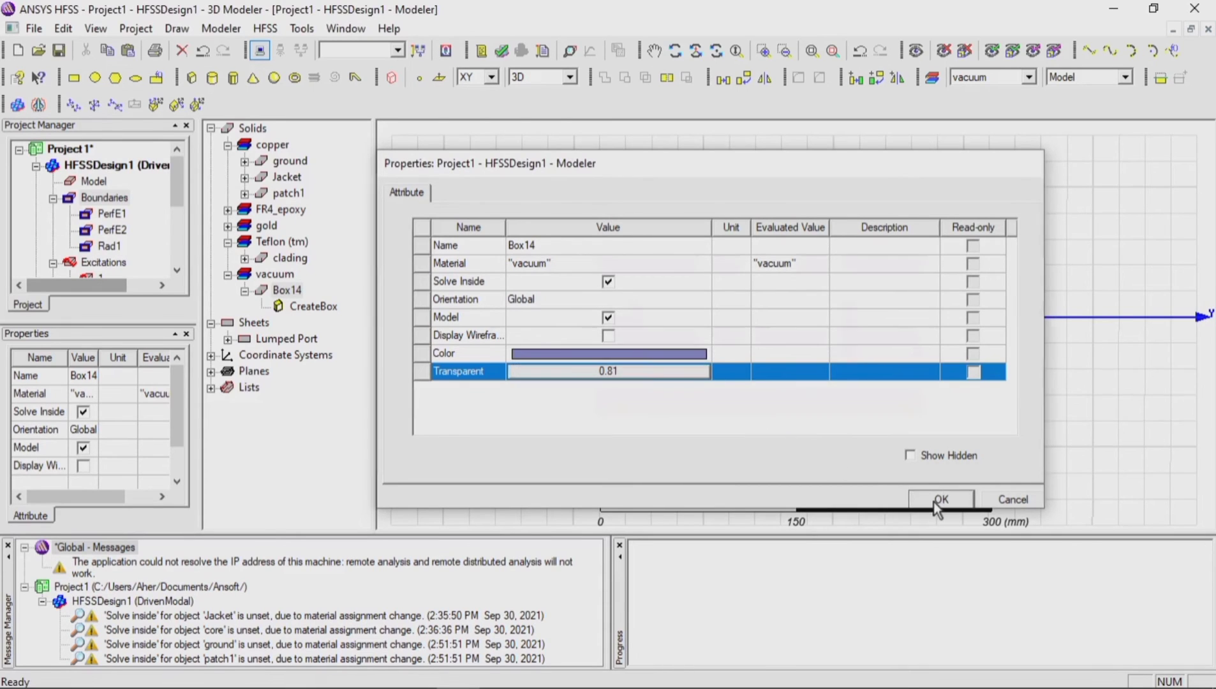
{"action": "left_click", "coordinate": [937, 500]}
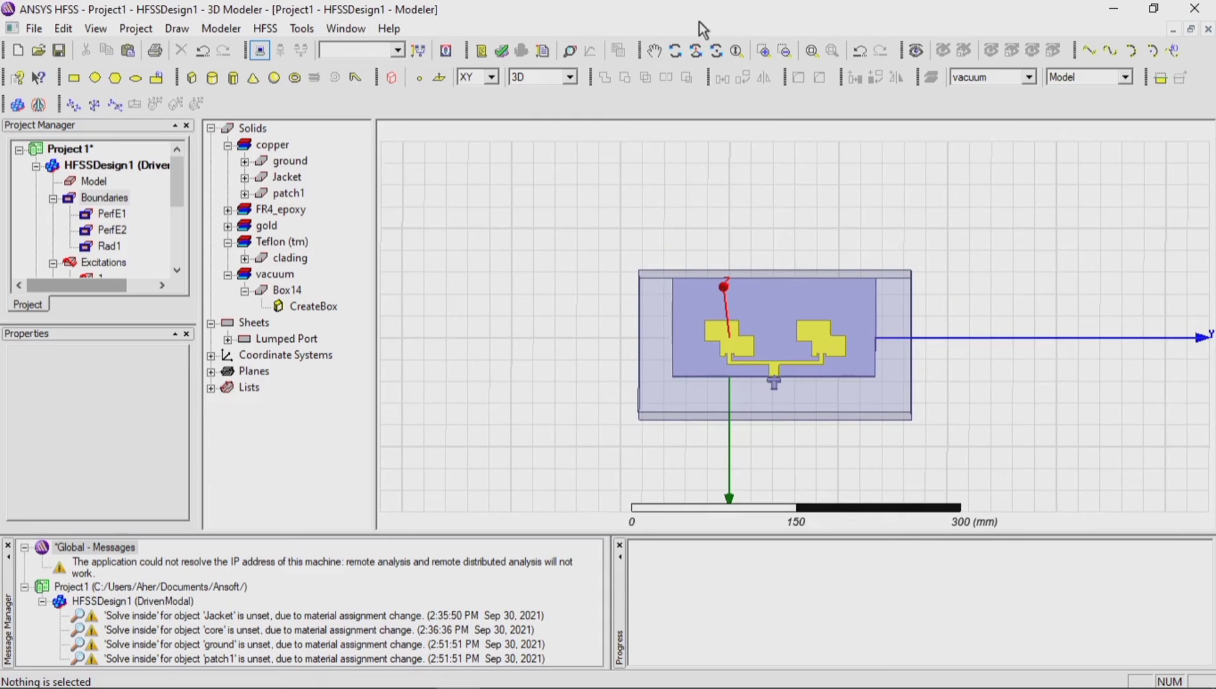
{"action": "left_click", "coordinate": [675, 50]}
{"action": "mouse_move", "coordinate": [798, 383]}
{"action": "left_mouse_down"}
{"action": "mouse_move", "coordinate": [808, 325]}
{"action": "mouse_move", "coordinate": [816, 330]}
{"action": "left_mouse_up"}
{"action": "scroll", "coordinate": [807, 325], "scroll_direction": "up", "scroll_amount": 5}
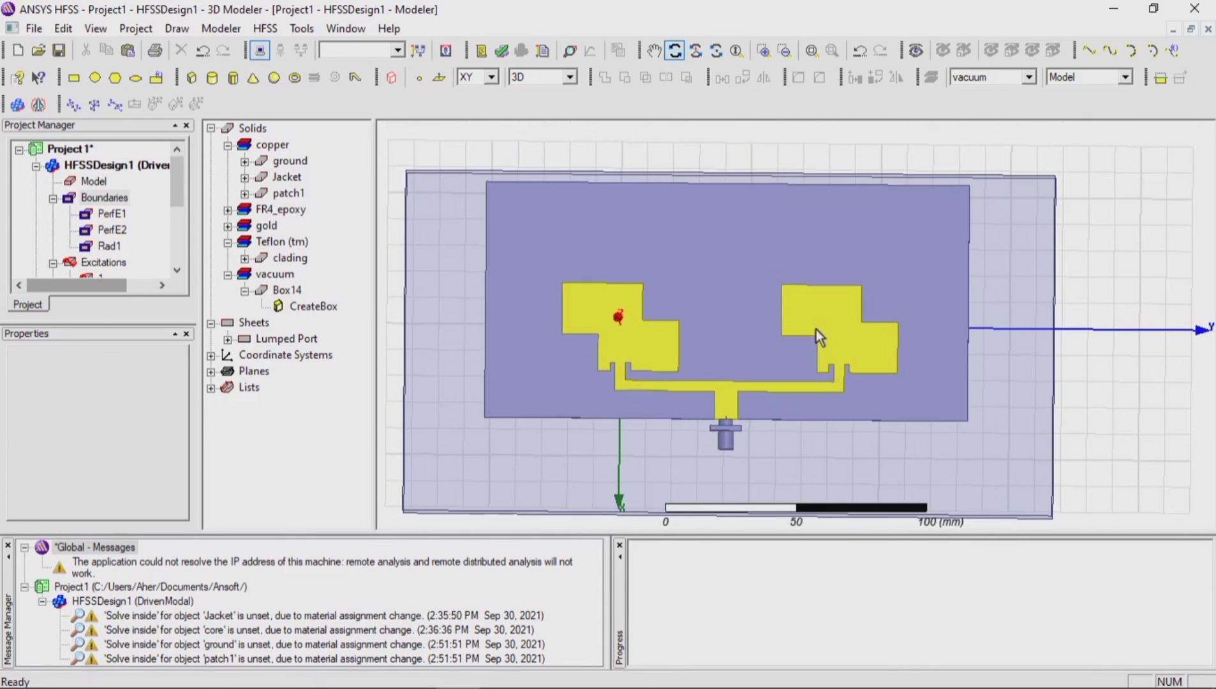
{"action": "left_click", "coordinate": [287, 290]}
{"action": "right_click", "coordinate": [288, 291]}
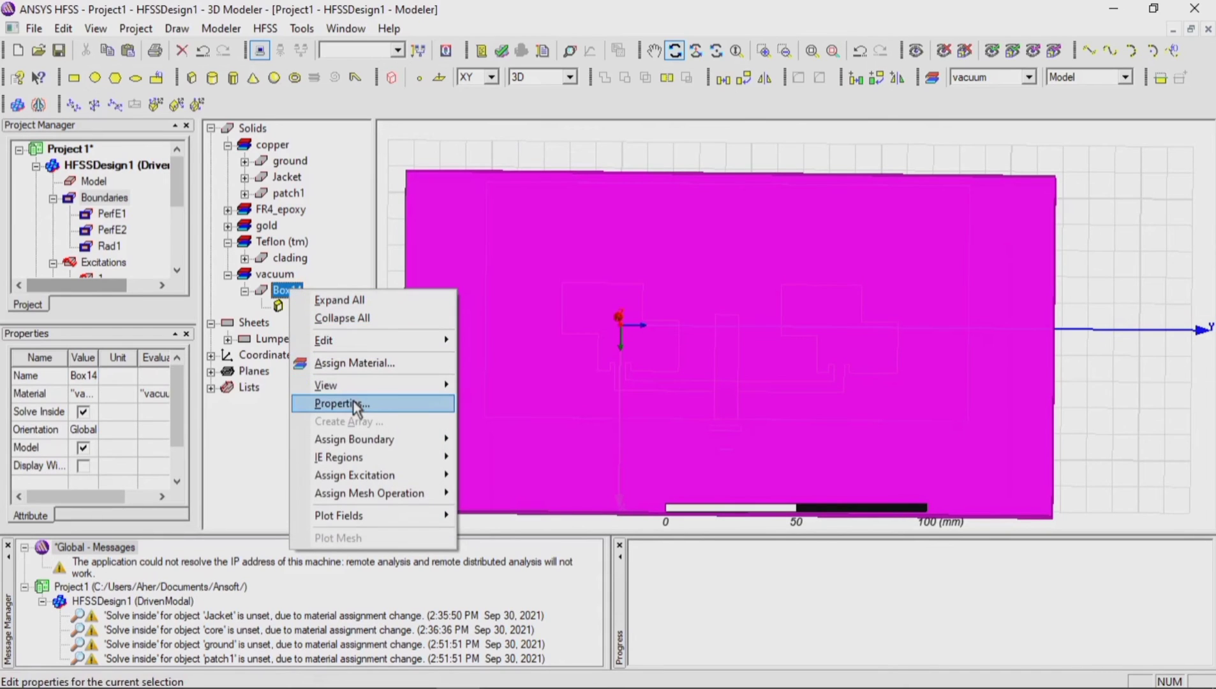
{"action": "left_click", "coordinate": [474, 146]}
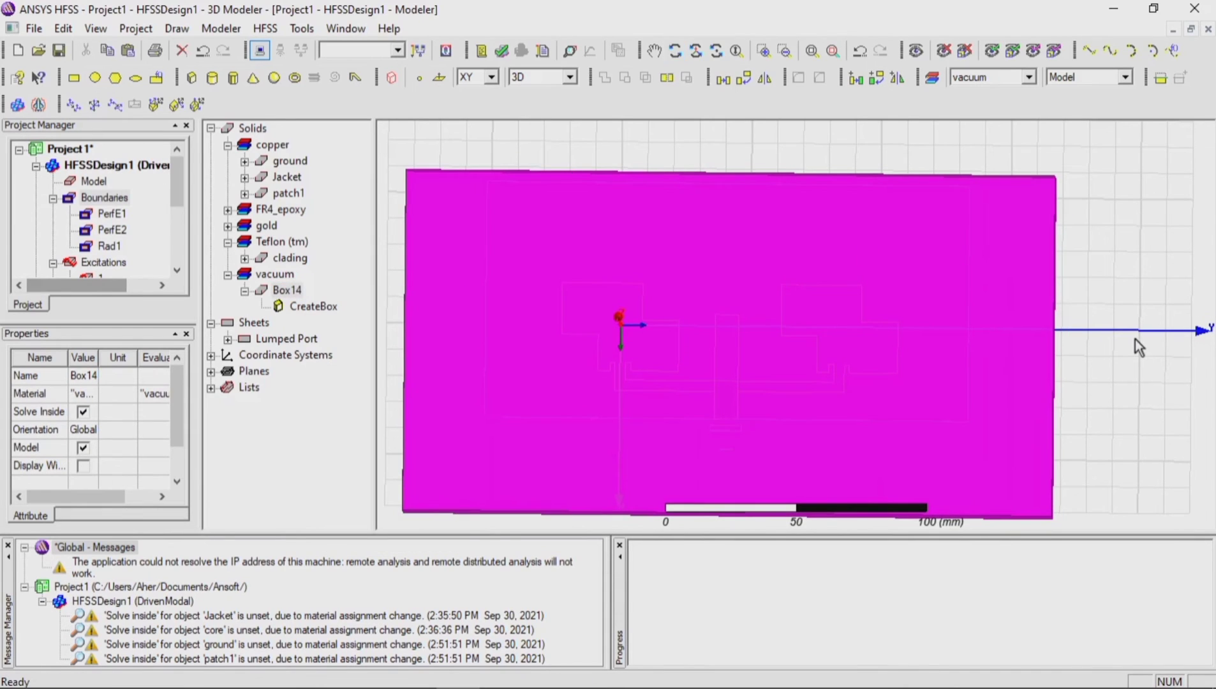
{"action": "left_click", "coordinate": [1135, 339]}
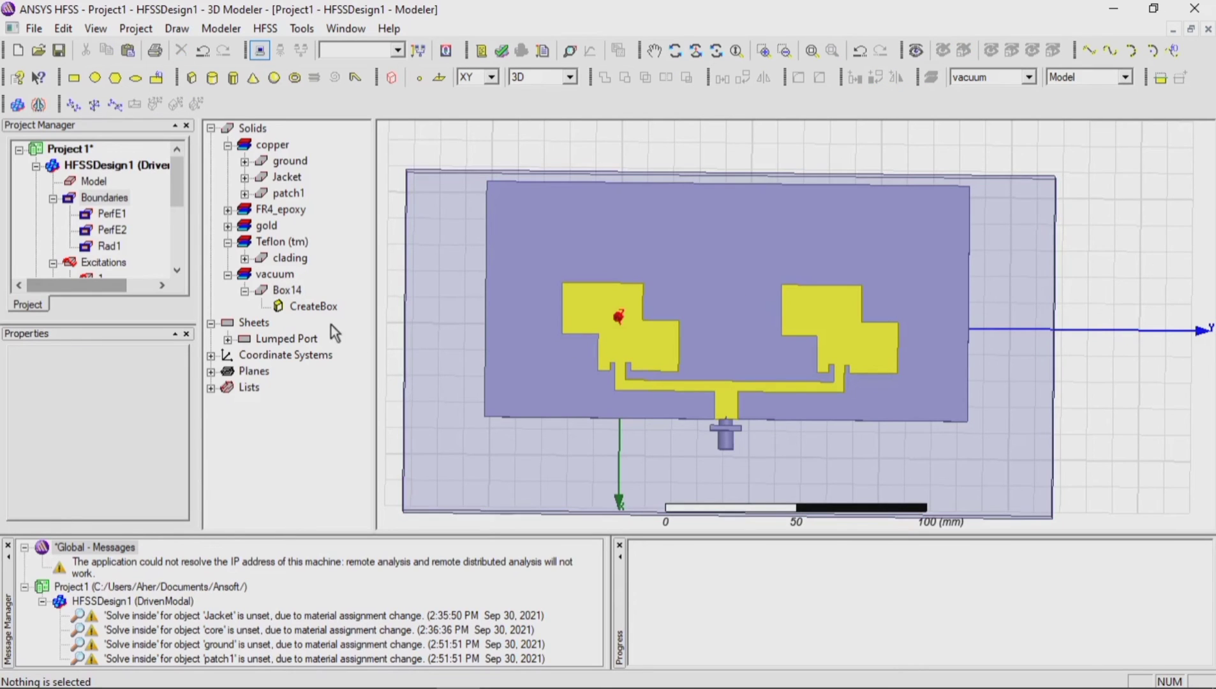
Step: Hide the vacuum box Box14 in the 3D view
{"action": "left_click", "coordinate": [290, 291]}
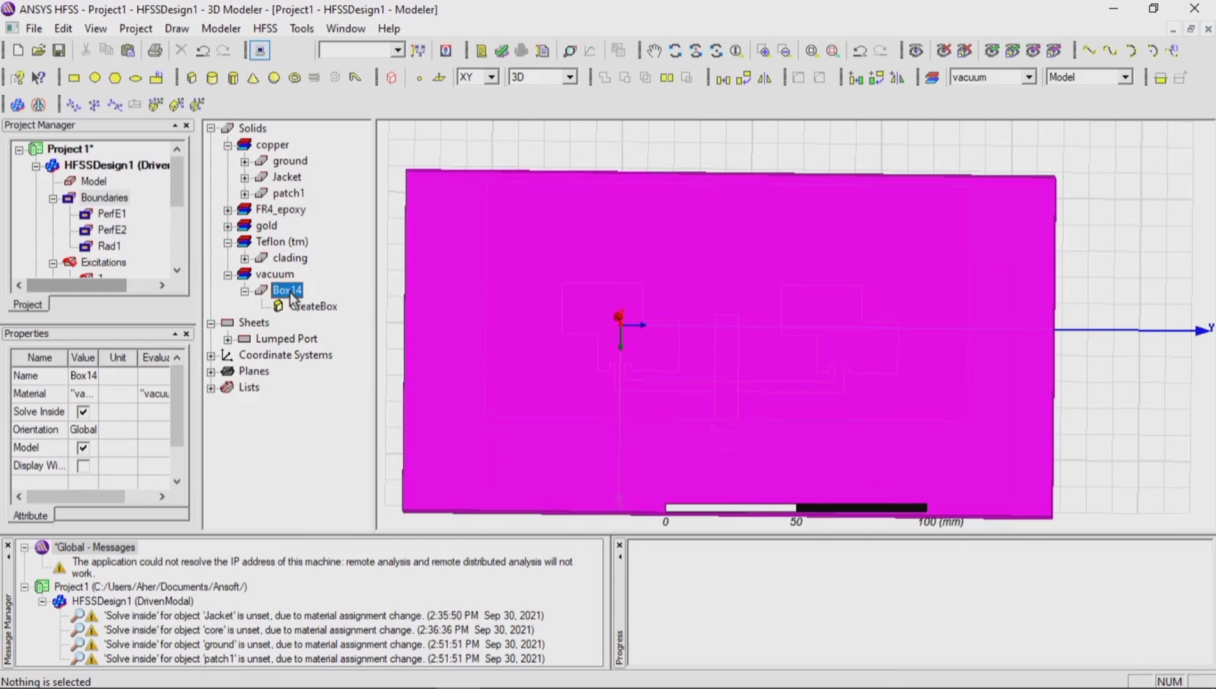
{"action": "left_click", "coordinate": [943, 56]}
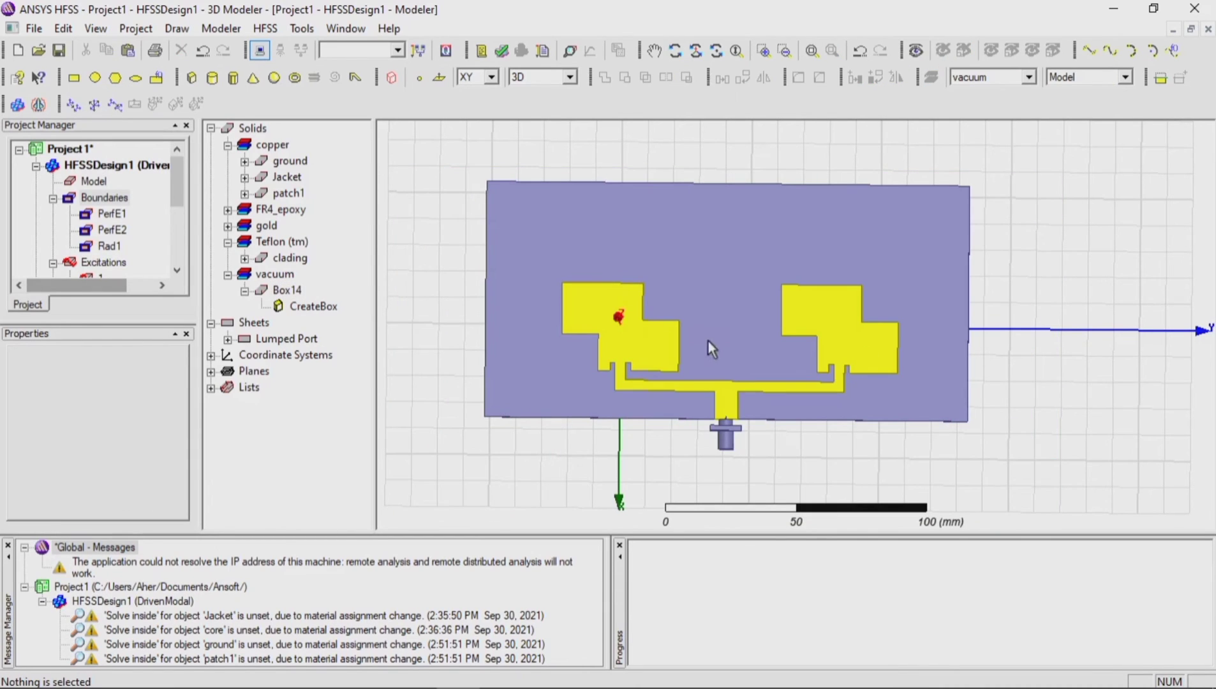
Step: Inspect the PerfE1, PerfE2 and Rad1 boundaries on the antenna again with the vacuum box hidden
{"action": "left_click", "coordinate": [99, 216]}
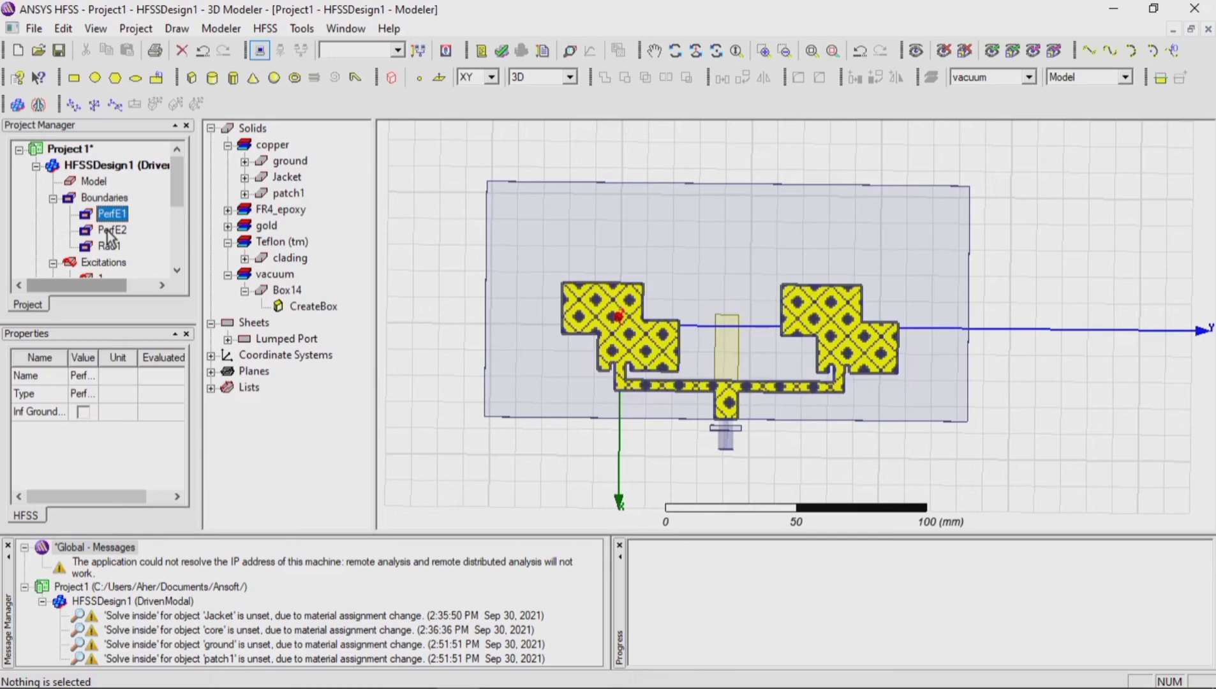
{"action": "left_click", "coordinate": [110, 230]}
{"action": "left_click", "coordinate": [109, 246]}
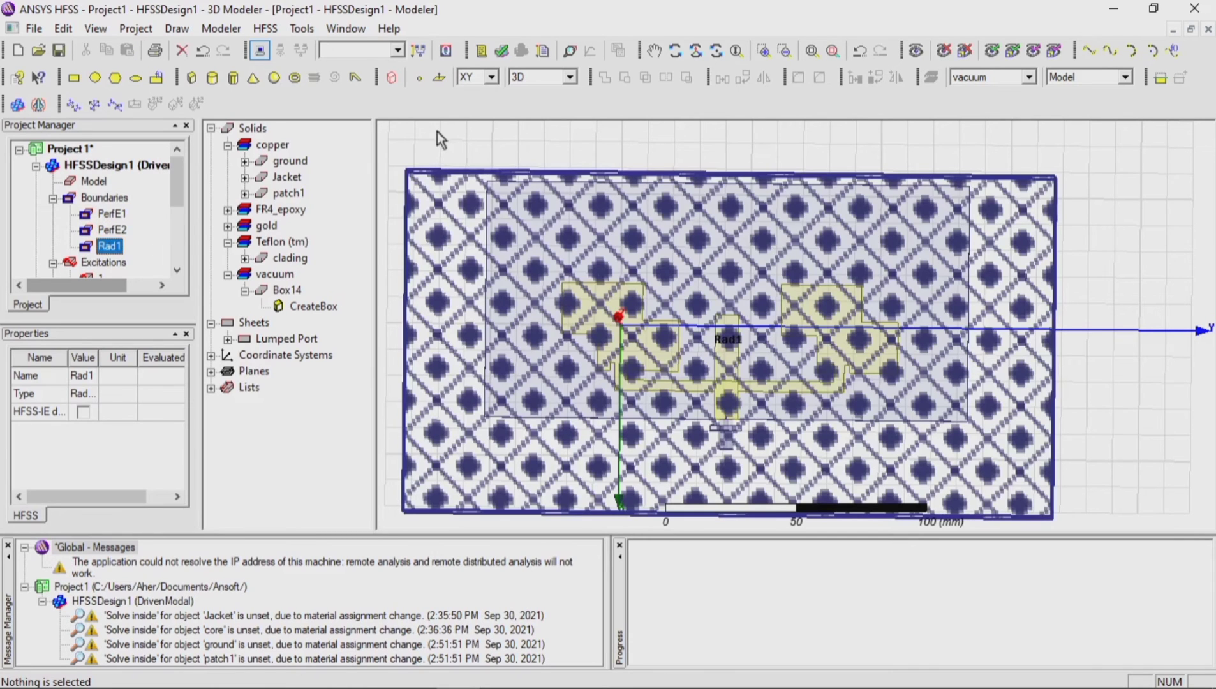
{"action": "left_click", "coordinate": [437, 132]}
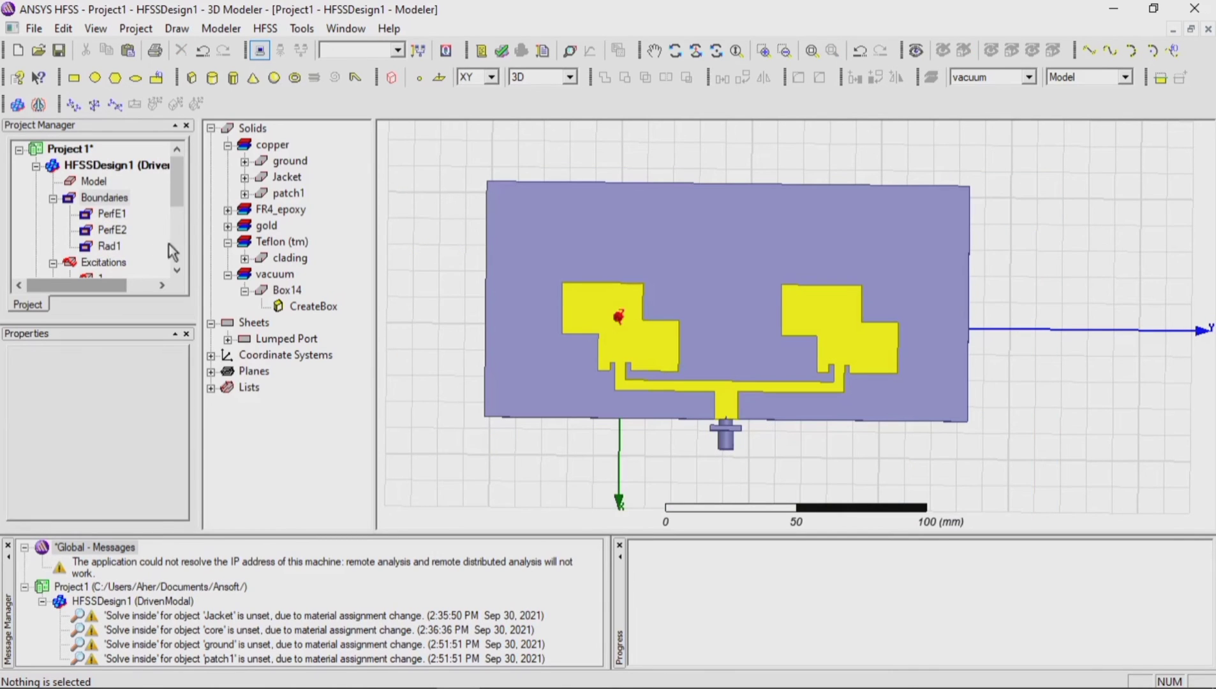
Step: Add a driven solution setup named Setup1 with a solution frequency of 2.3 GHz, 6 maximum passes and a maximum Delta S of 0.02
{"action": "double_click", "coordinate": [67, 203]}
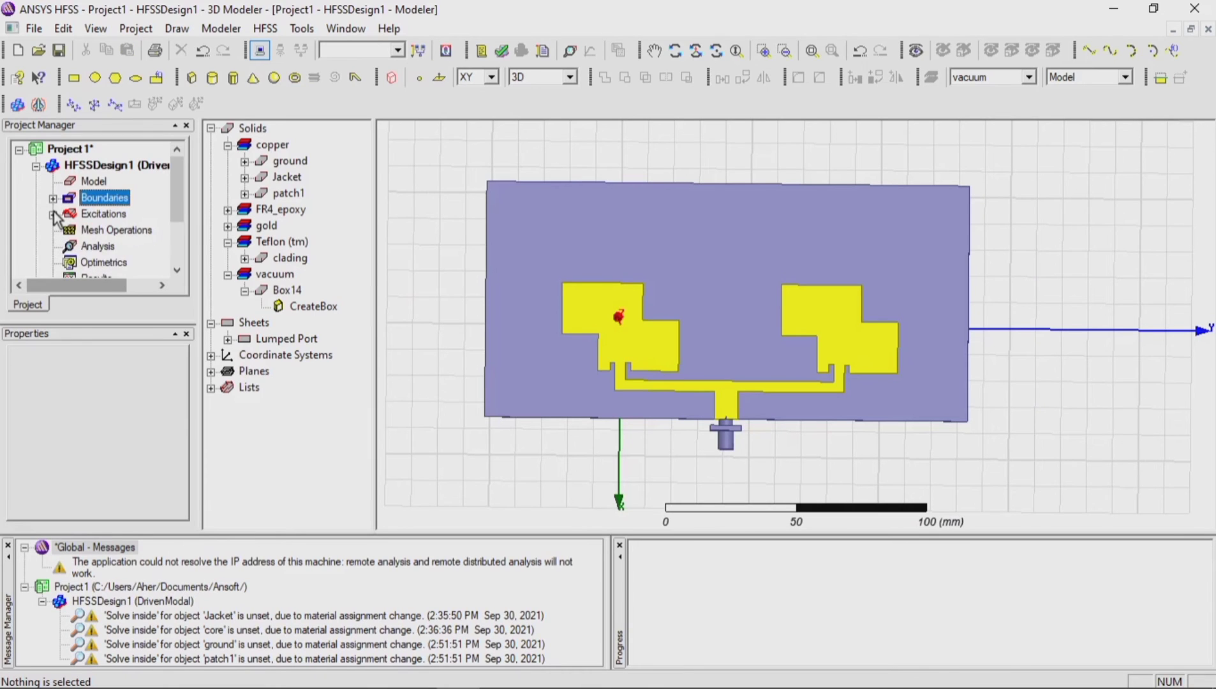
{"action": "scroll", "coordinate": [57, 217], "scroll_direction": "down", "scroll_amount": 1}
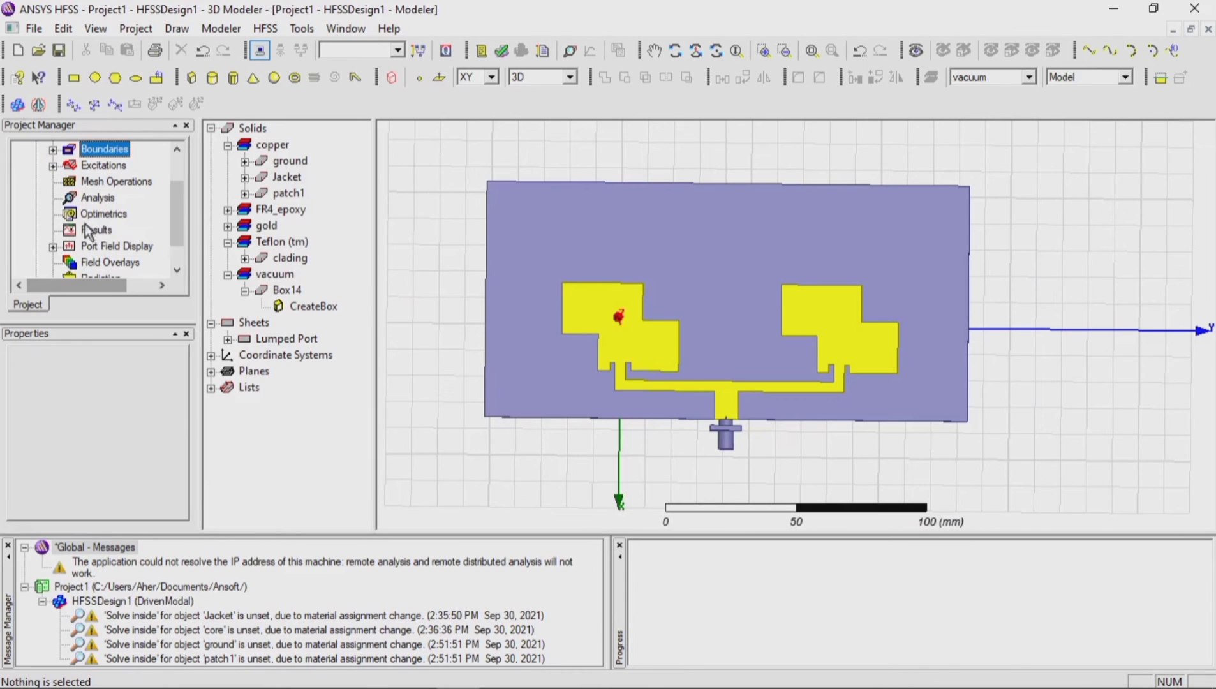
{"action": "left_click", "coordinate": [96, 199]}
{"action": "right_click", "coordinate": [97, 202]}
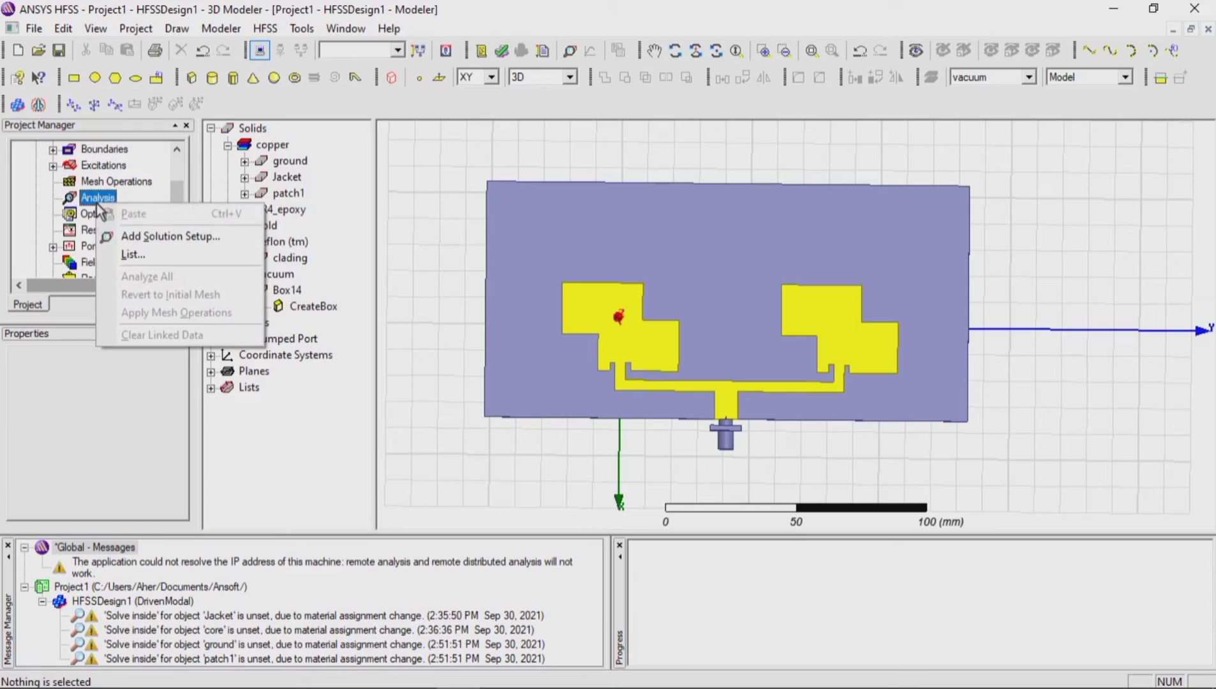
{"action": "left_click", "coordinate": [122, 235]}
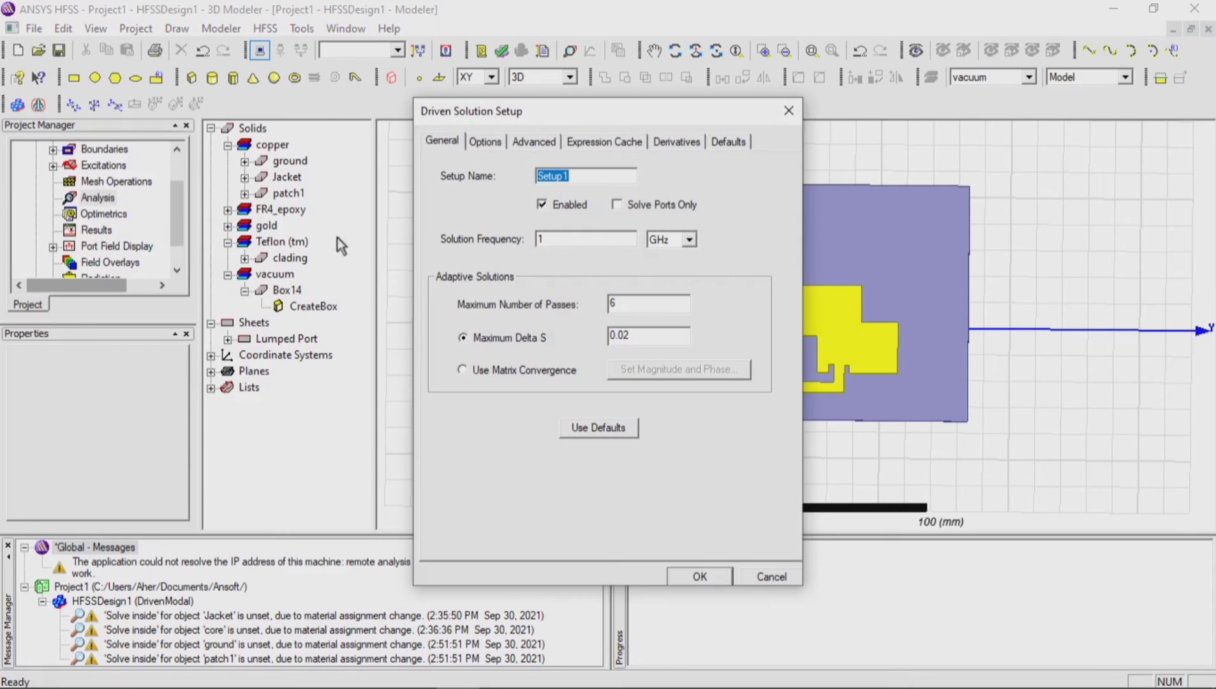
{"action": "left_click", "coordinate": [541, 240]}
{"action": "type", "text": "1"}
{"action": "type", "text": "3"}
{"action": "left_click", "coordinate": [691, 581]}
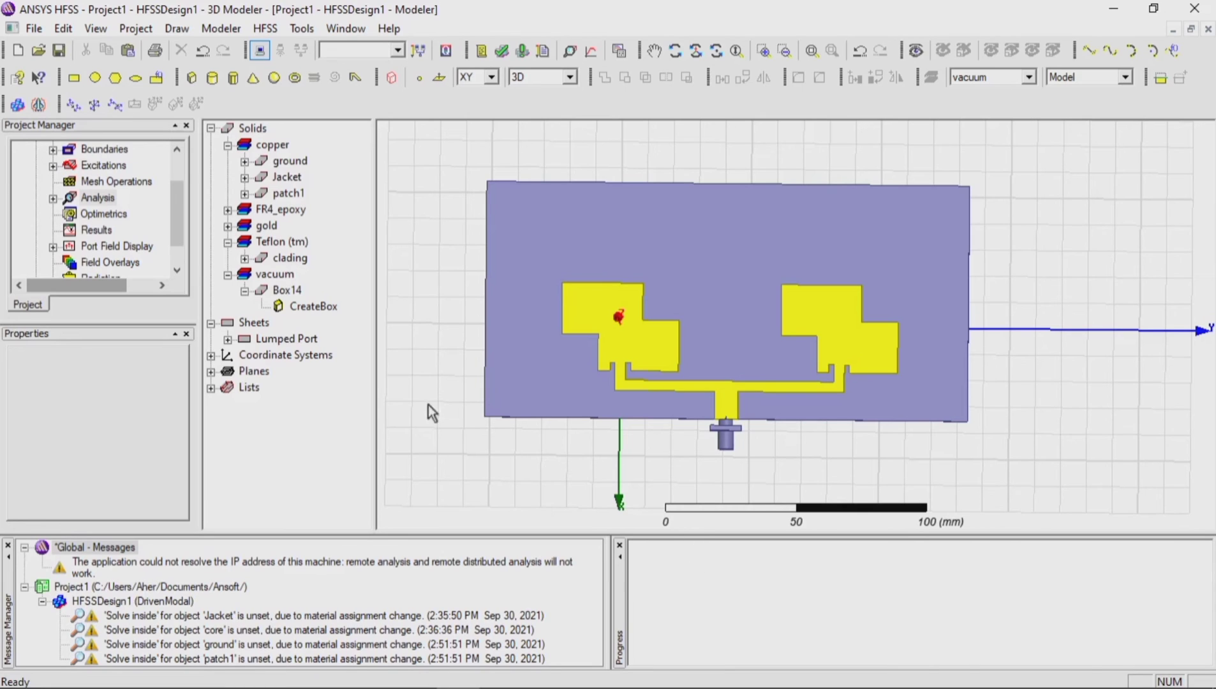
Step: Add a Fast linear-step frequency sweep to Setup1 from 1.5 to 3 GHz with a 0.1 GHz step, previewing its frequency points
{"action": "left_click", "coordinate": [53, 198]}
{"action": "left_click", "coordinate": [110, 213]}
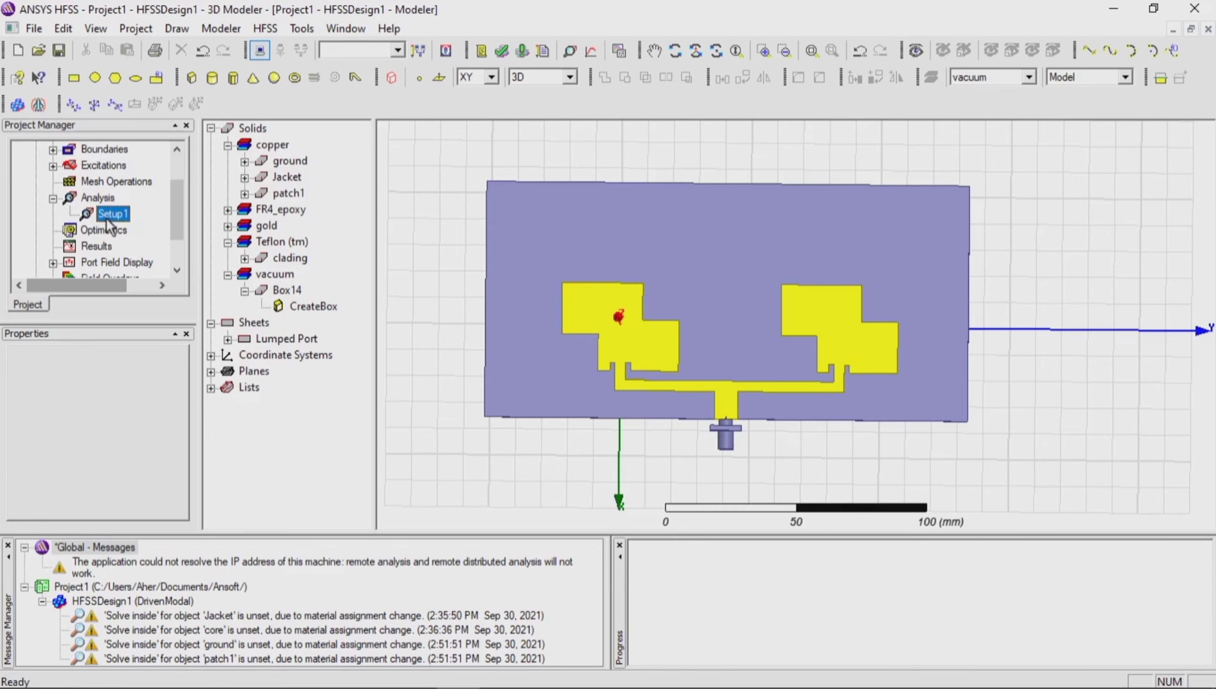
{"action": "right_click", "coordinate": [108, 217]}
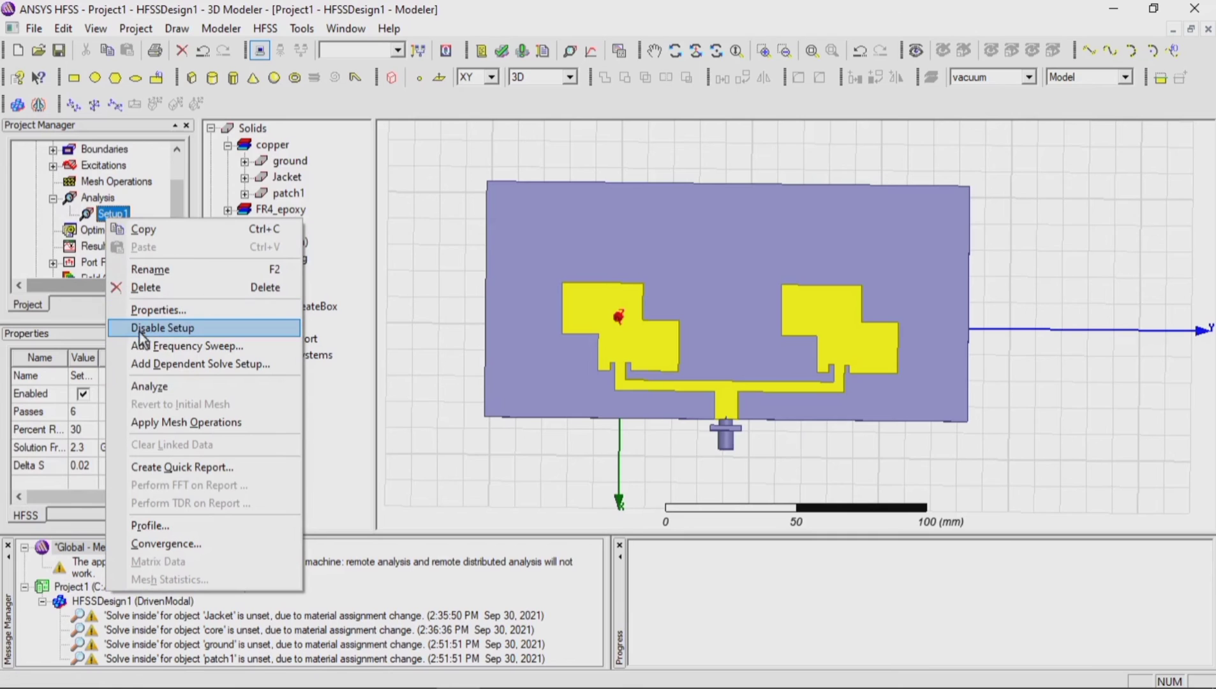
{"action": "left_click", "coordinate": [157, 345]}
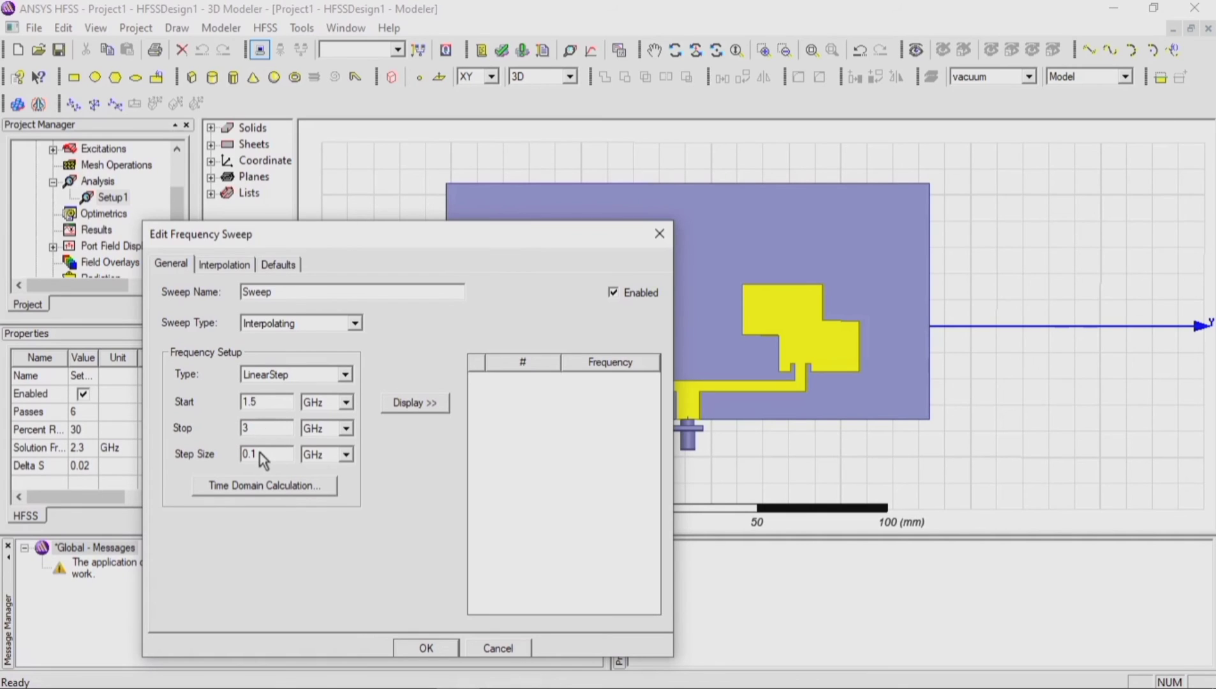
{"action": "left_click", "coordinate": [325, 325]}
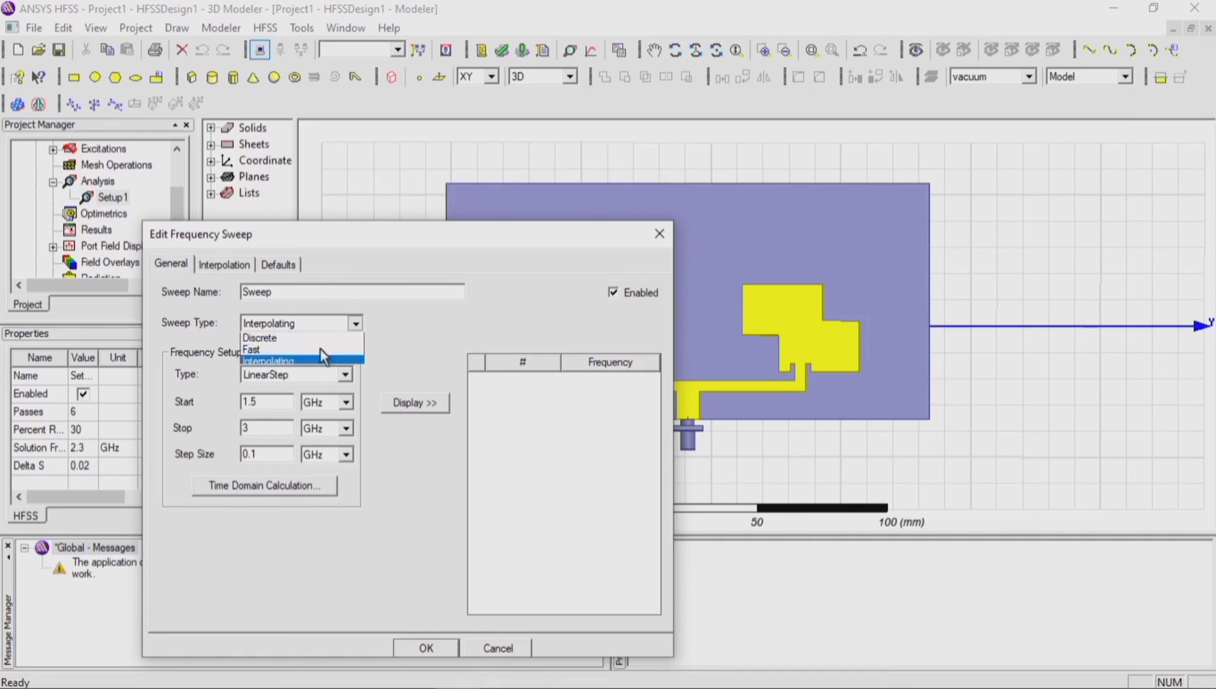
{"action": "left_click", "coordinate": [308, 351]}
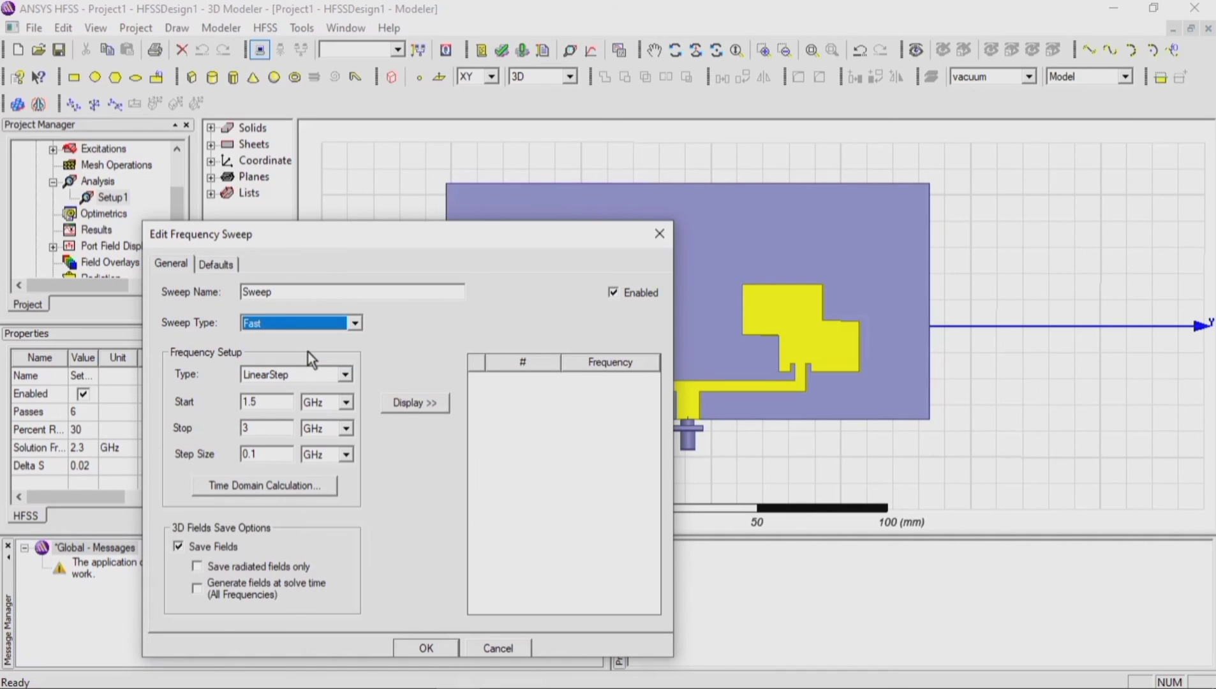
{"action": "left_click", "coordinate": [417, 404]}
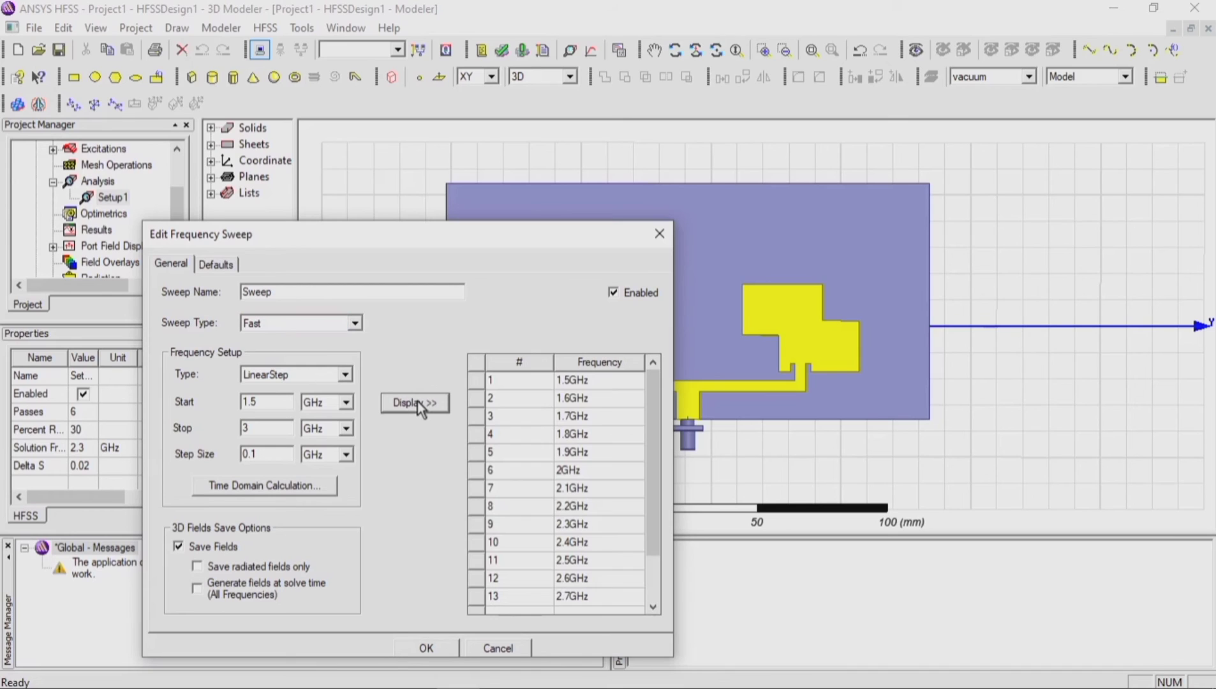
{"action": "scroll", "coordinate": [557, 510], "scroll_direction": "down", "scroll_amount": 1}
{"action": "scroll", "coordinate": [557, 510], "scroll_direction": "up", "scroll_amount": 1}
{"action": "left_click", "coordinate": [446, 647]}
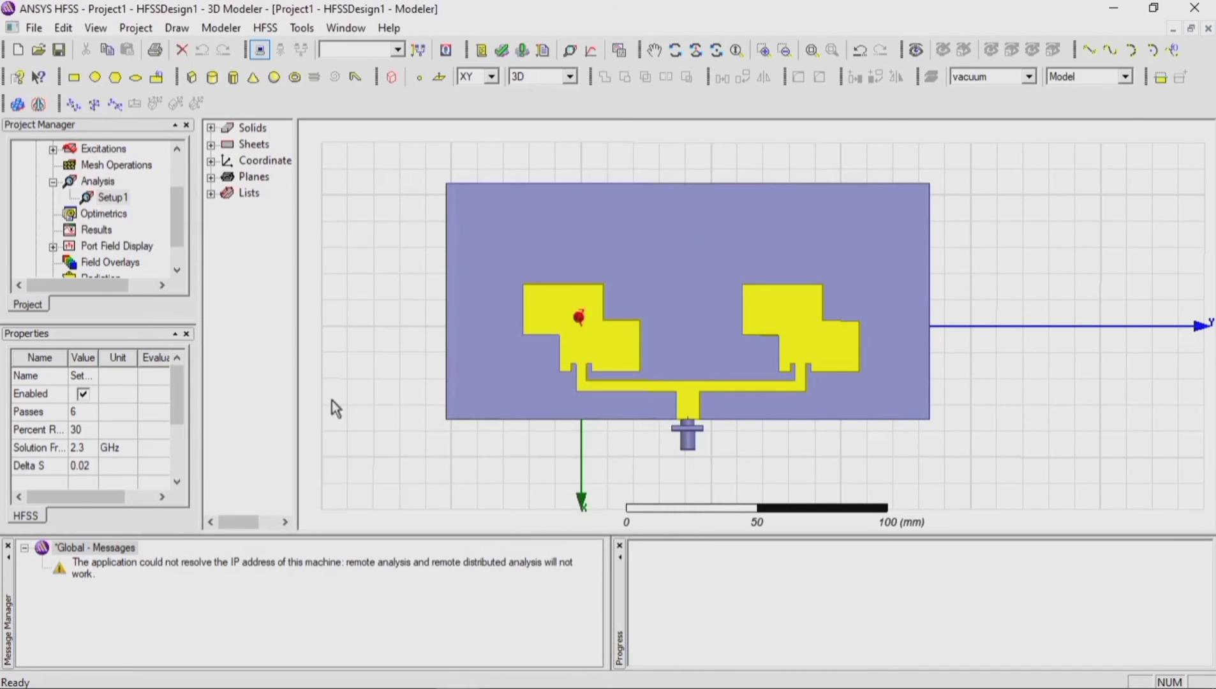
Step: Check that Setup1 contains the sweep, and run the validation check on HFSSDesign1
{"action": "left_click", "coordinate": [72, 198]}
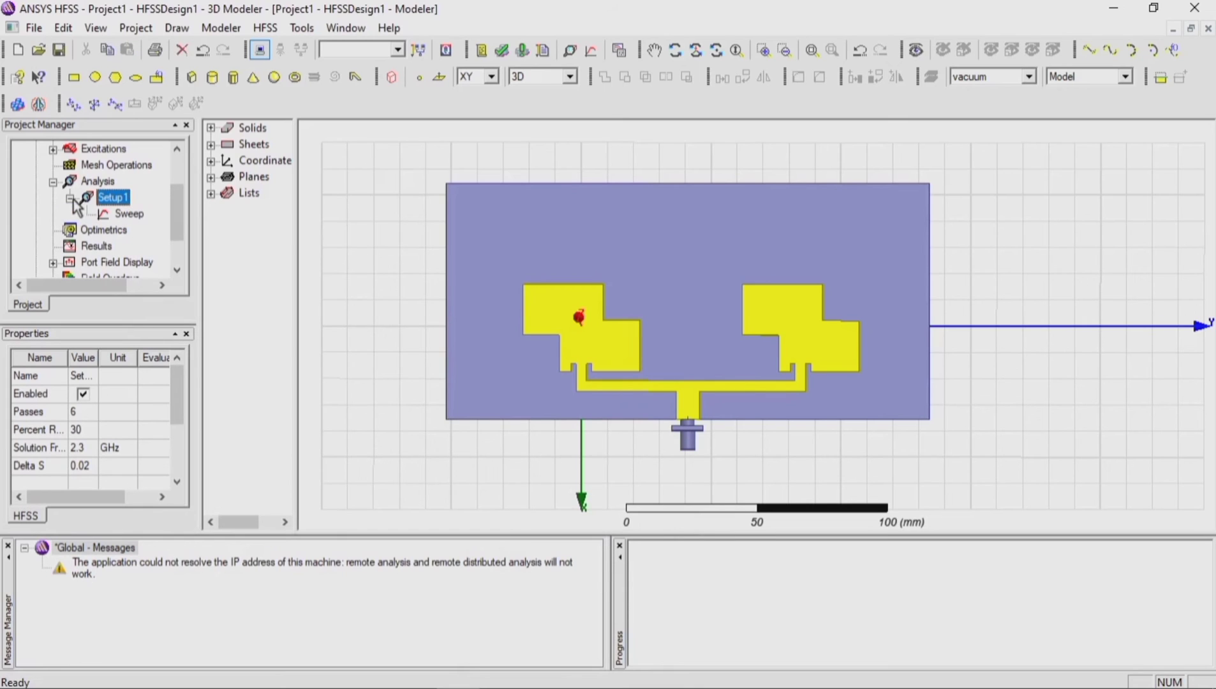
{"action": "left_click", "coordinate": [70, 198]}
{"action": "scroll", "coordinate": [79, 204], "scroll_direction": "down", "scroll_amount": 1}
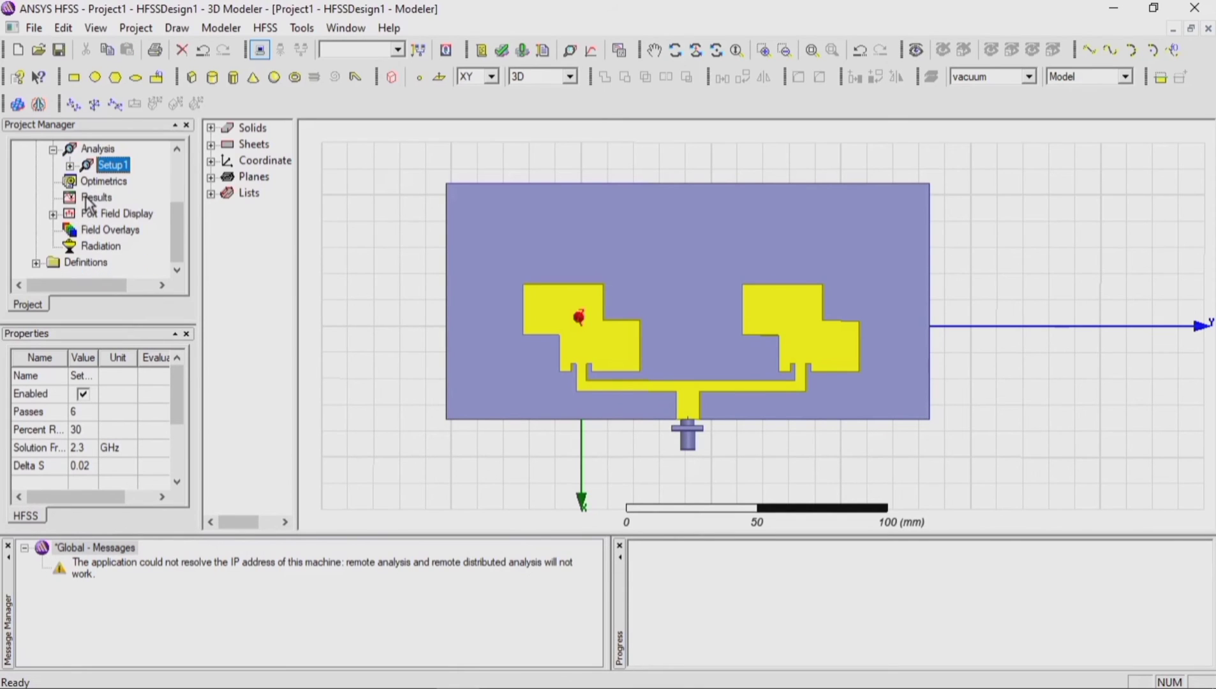
{"action": "left_click", "coordinate": [501, 51]}
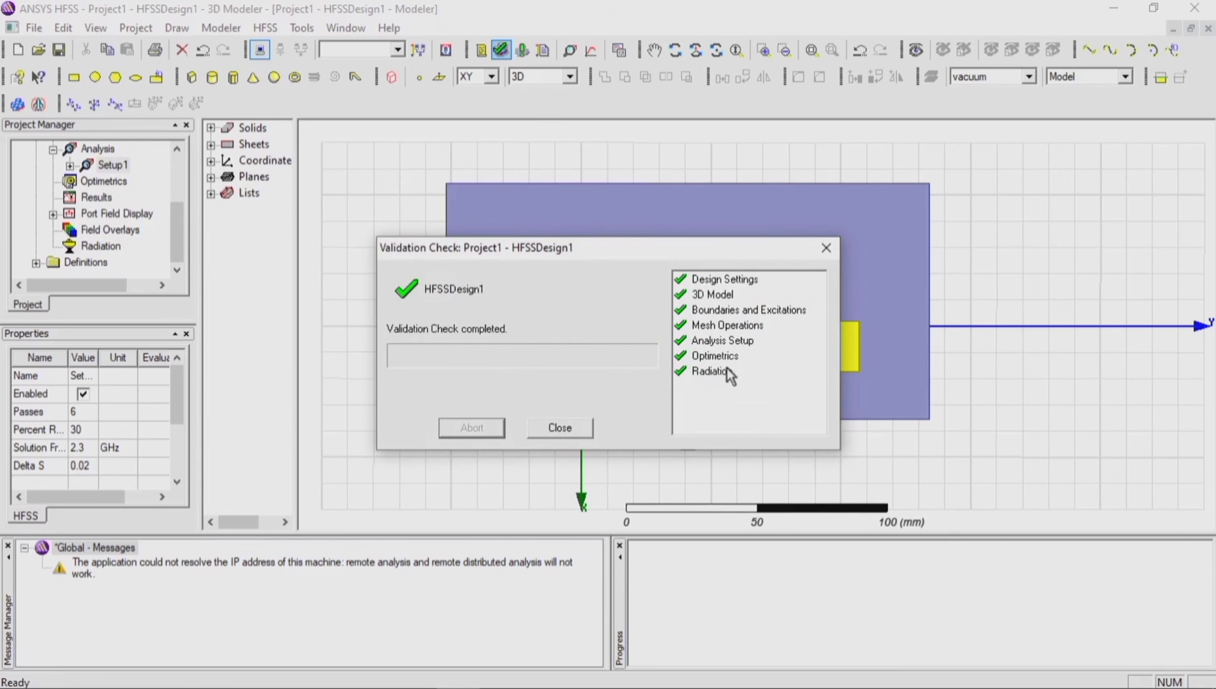
{"action": "left_click", "coordinate": [554, 431]}
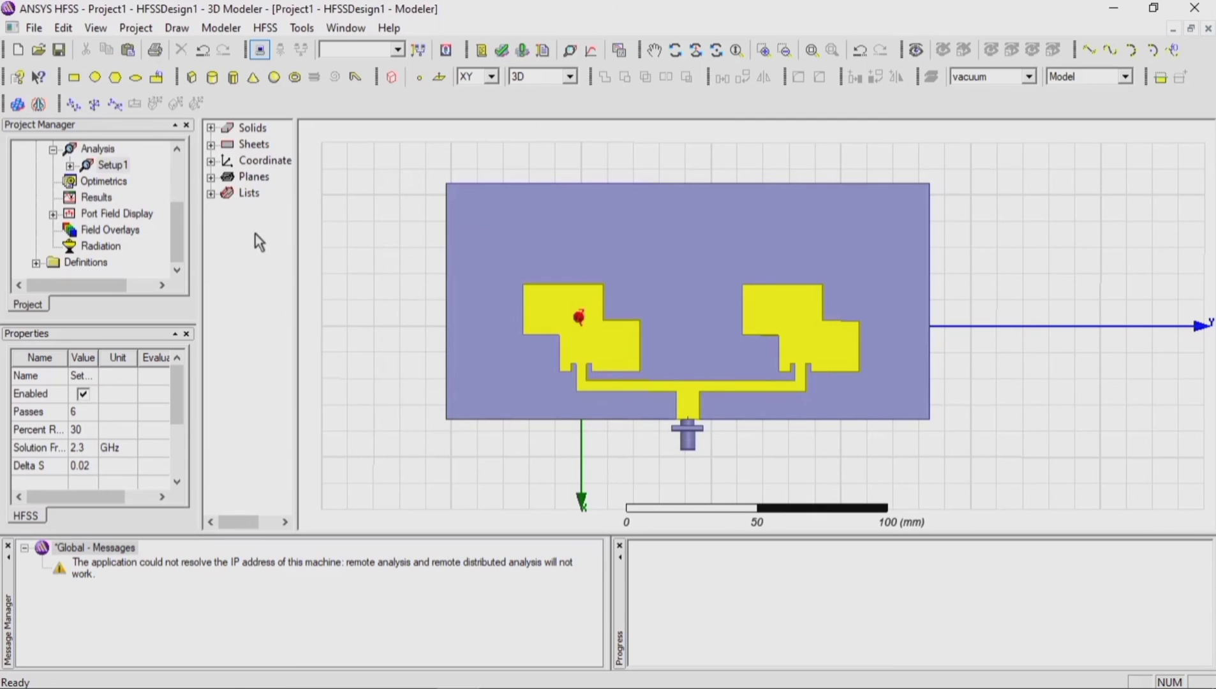
Step: Create a rectangular modal solution data plot of S(1,1) in dB against frequency for Setup1 : Sweep
{"action": "left_click", "coordinate": [95, 199]}
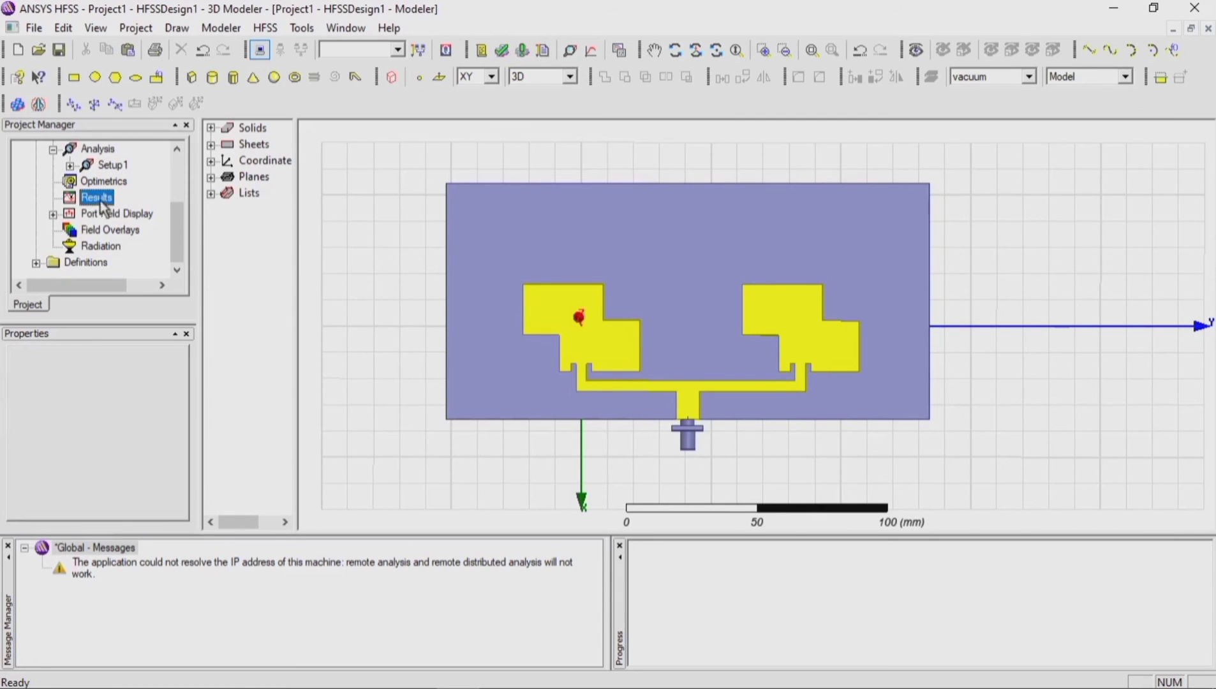
{"action": "right_click", "coordinate": [107, 203]}
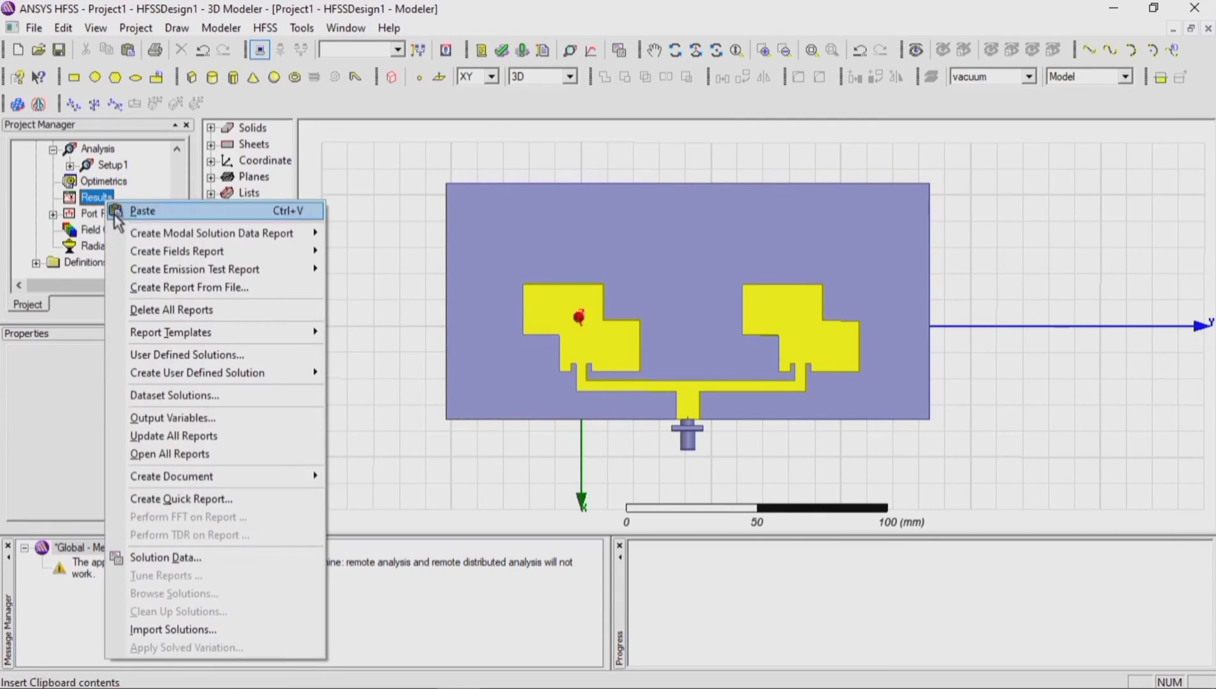
{"action": "mouse_move", "coordinate": [132, 243]}
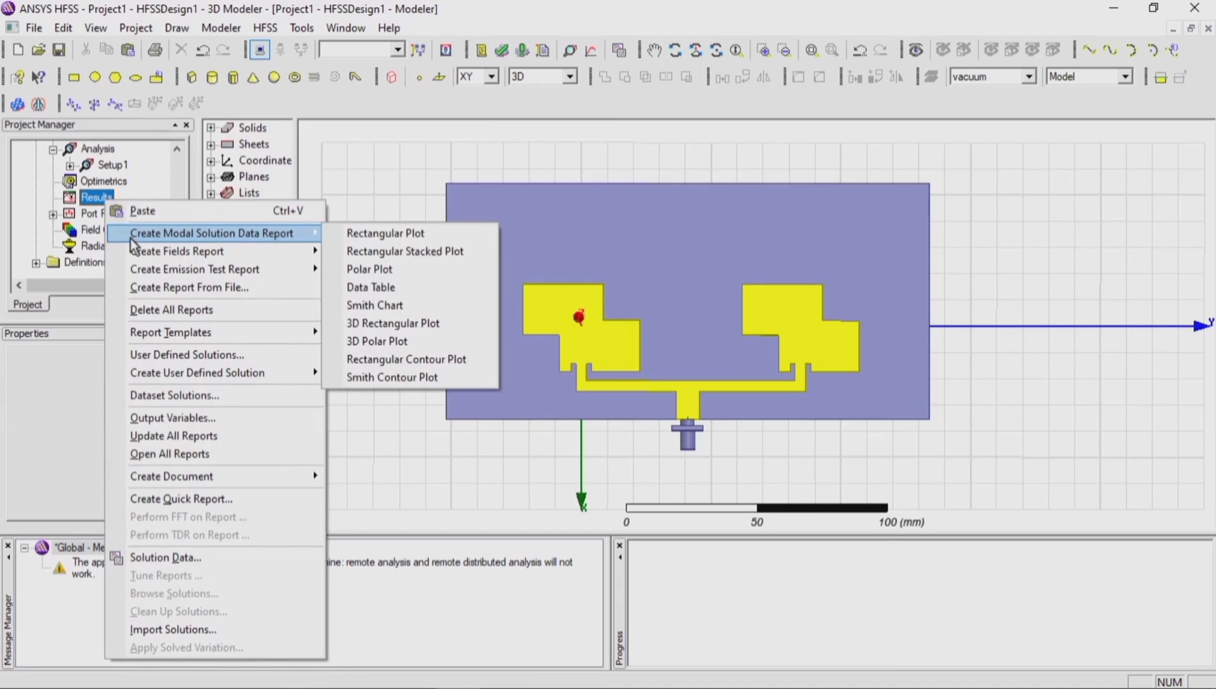
{"action": "left_click", "coordinate": [391, 234]}
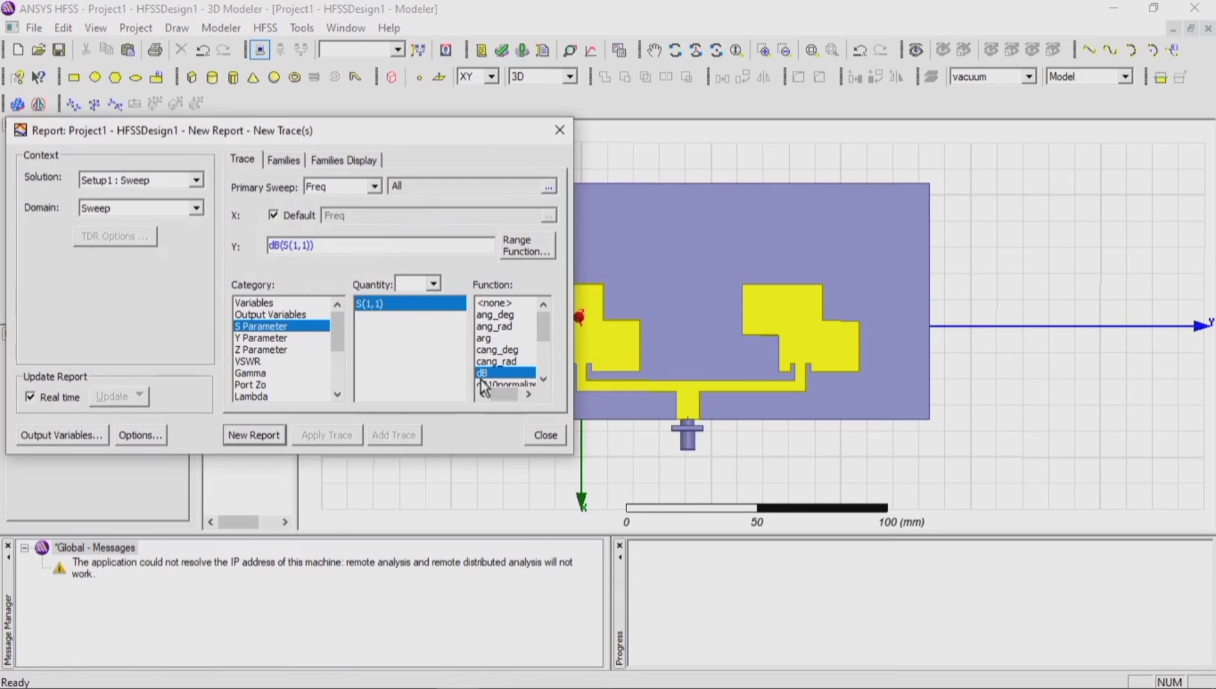
{"action": "left_click", "coordinate": [253, 434]}
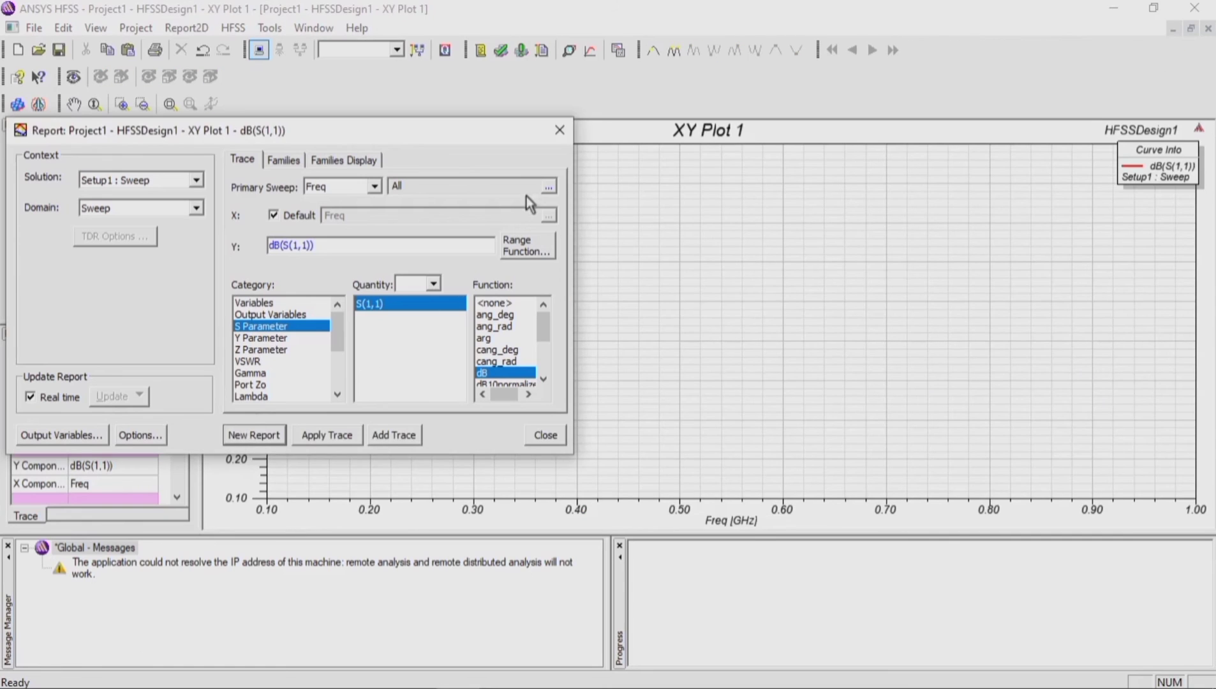
{"action": "left_click", "coordinate": [560, 131]}
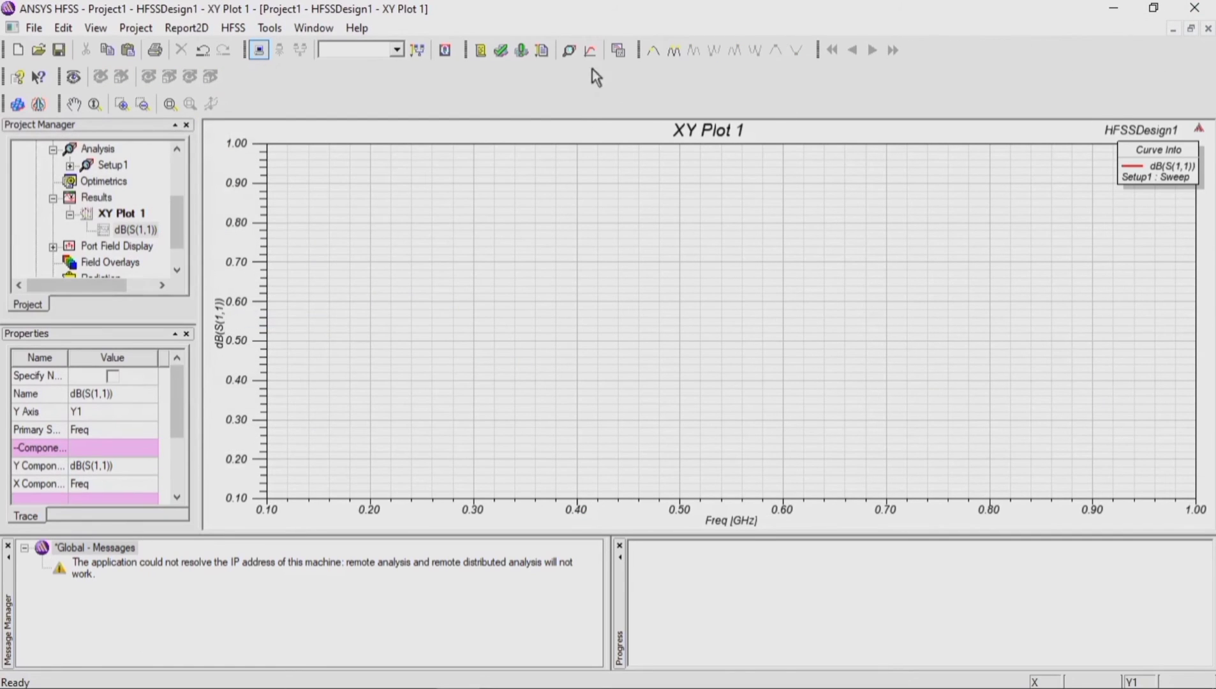
Step: Return from the empty XY plot to the 3D model and start analyzing all setups
{"action": "left_click", "coordinate": [1174, 29]}
{"action": "left_click", "coordinate": [1045, 137]}
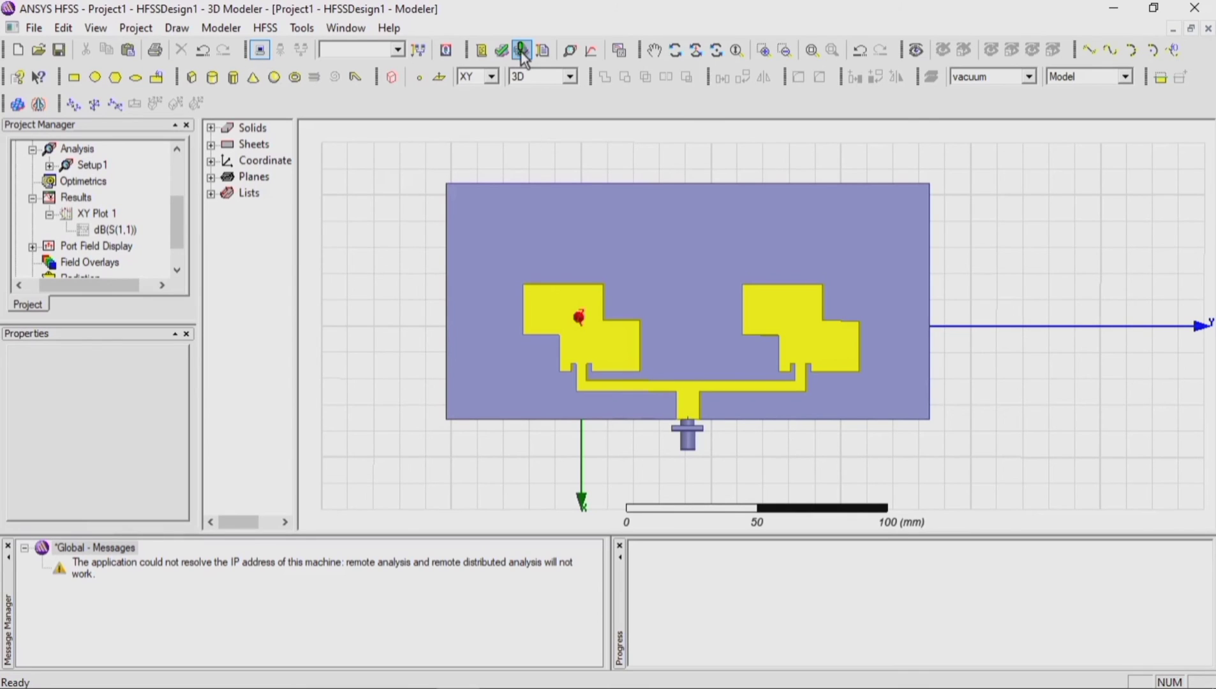
{"action": "left_click", "coordinate": [522, 51]}
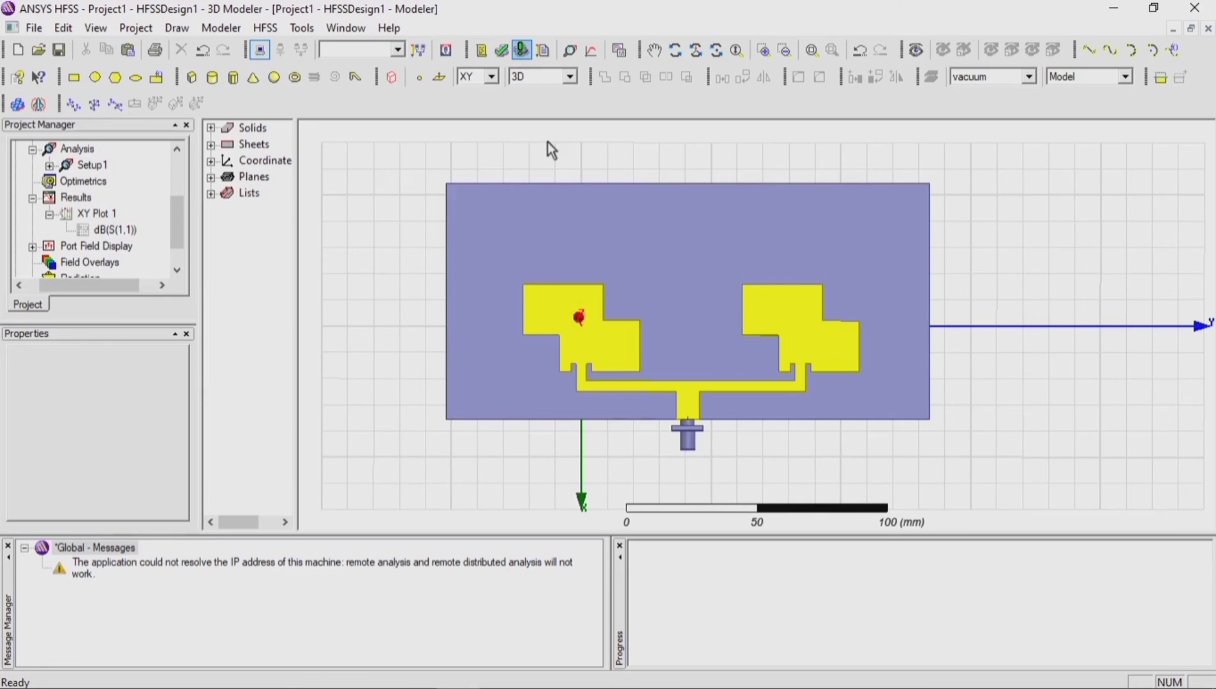
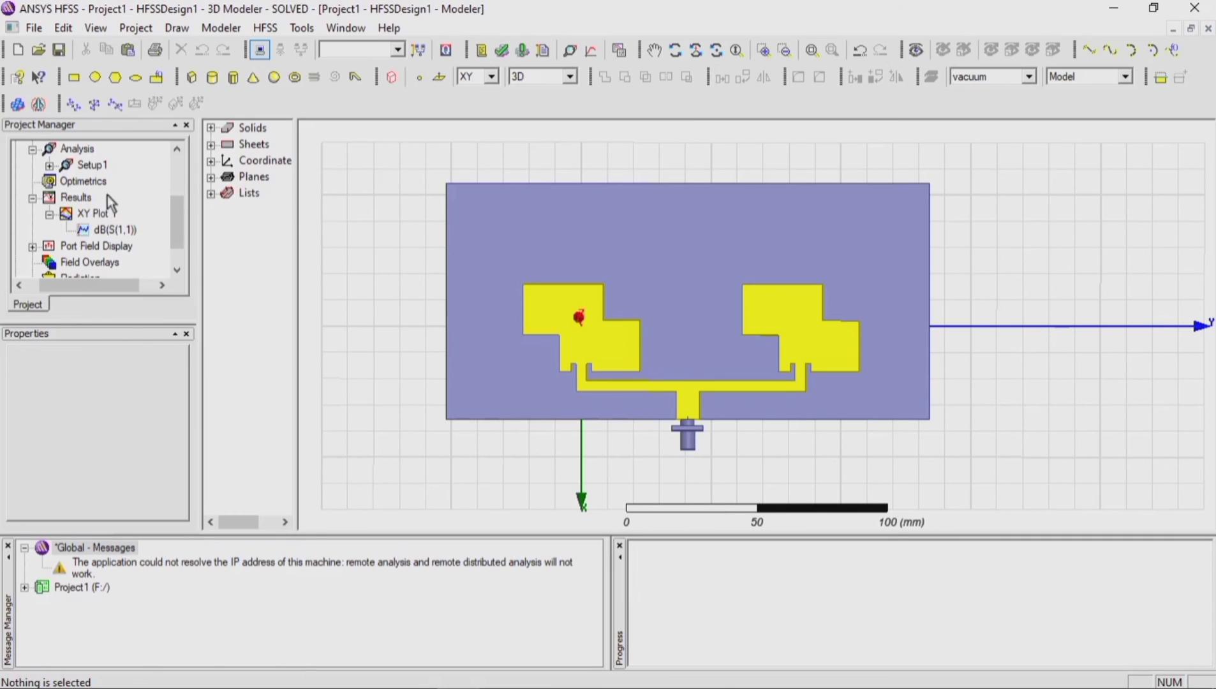
Step: Display the dB(S(1,1)) trace of XY Plot 1 and close its report settings
{"action": "left_click", "coordinate": [132, 232]}
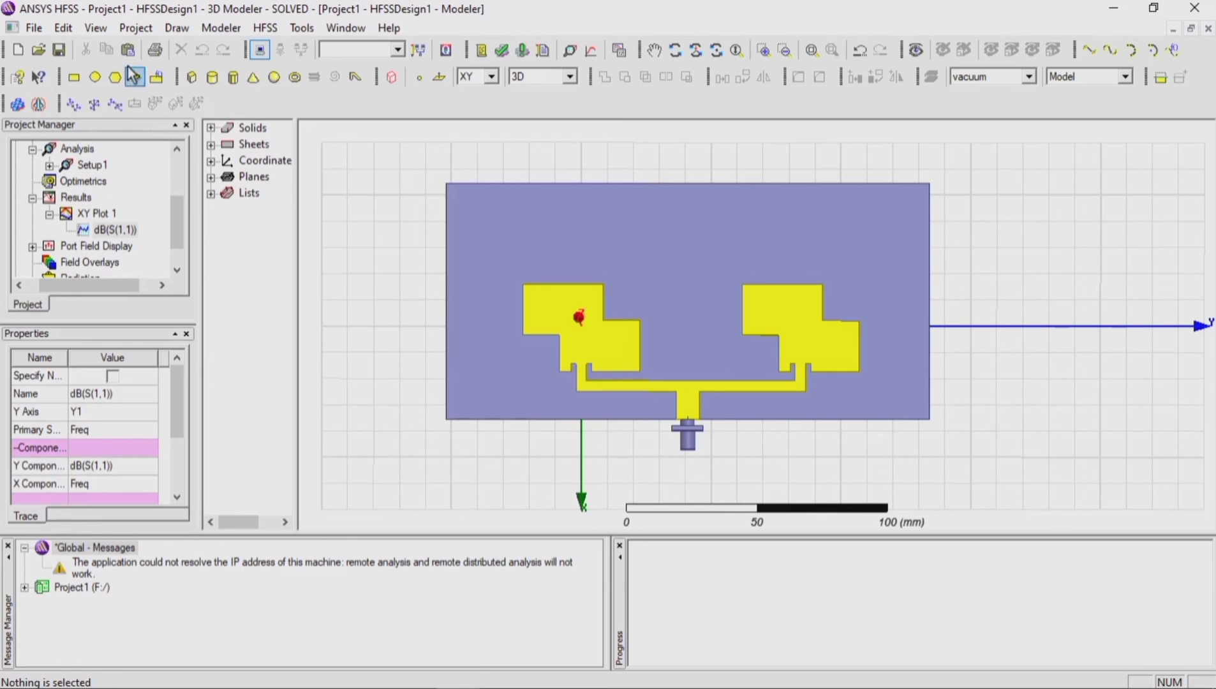
{"action": "left_click", "coordinate": [113, 215]}
{"action": "double_click", "coordinate": [114, 229]}
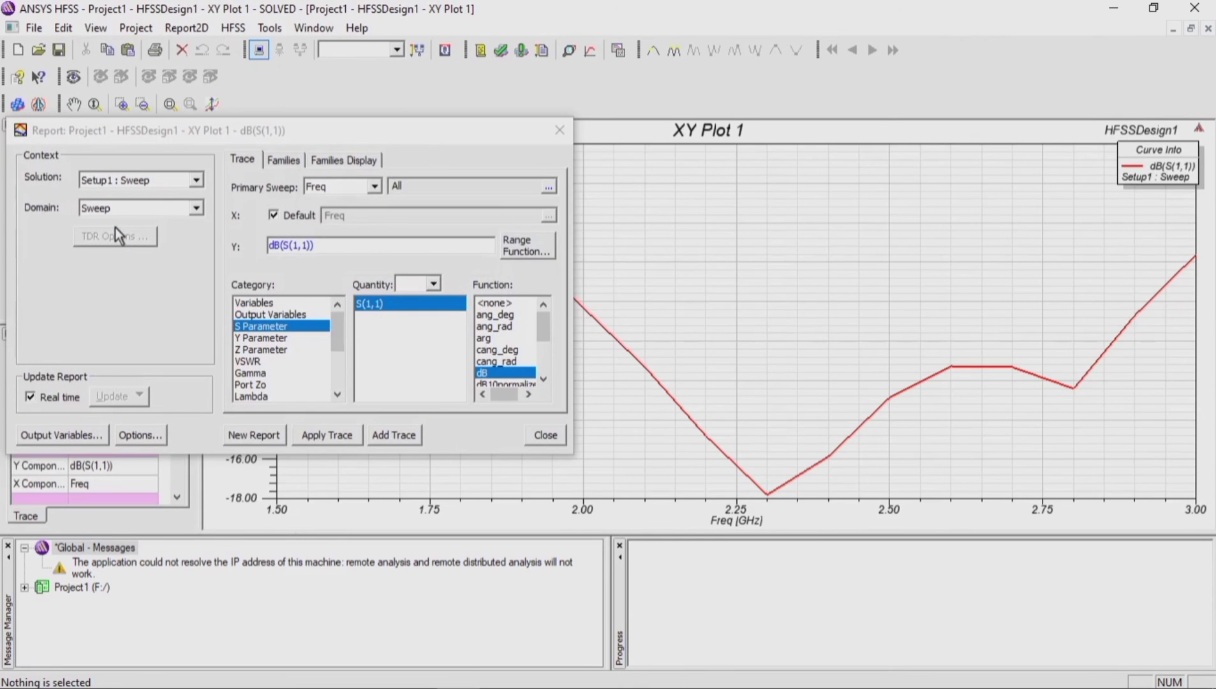
{"action": "left_click", "coordinate": [559, 130]}
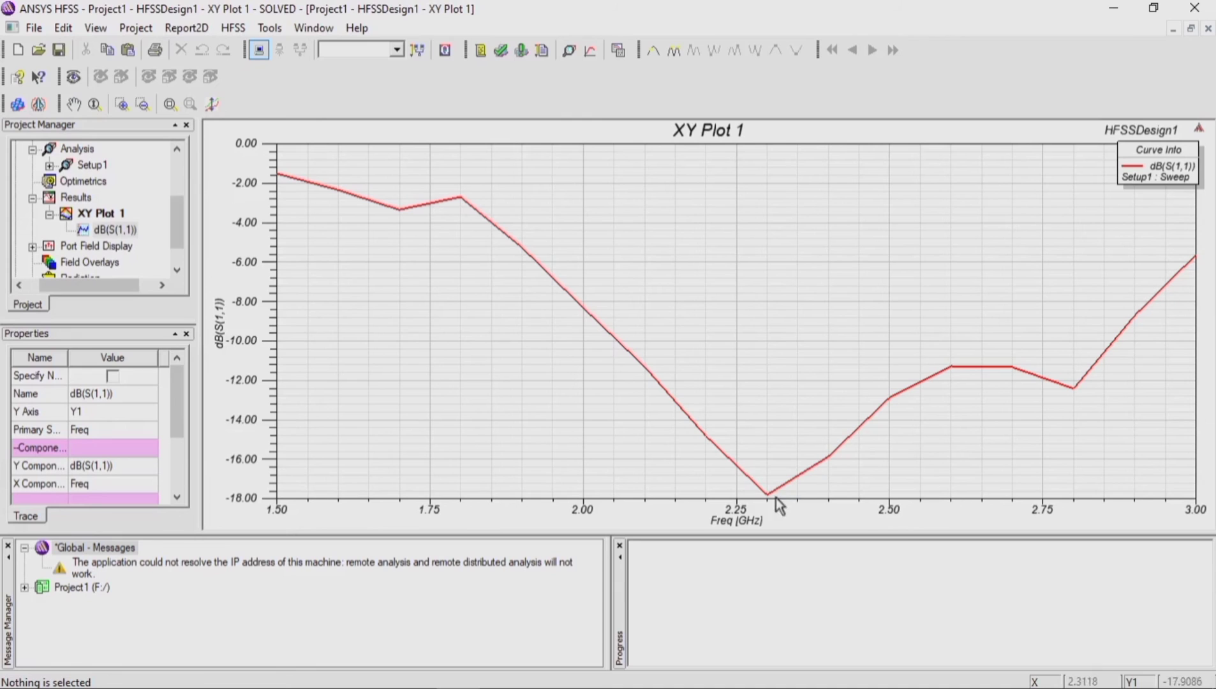
Step: Add a marker at the 2.3 GHz dip of the dB(S(1,1)) curve and move the marker table just above it
{"action": "left_click", "coordinate": [790, 489]}
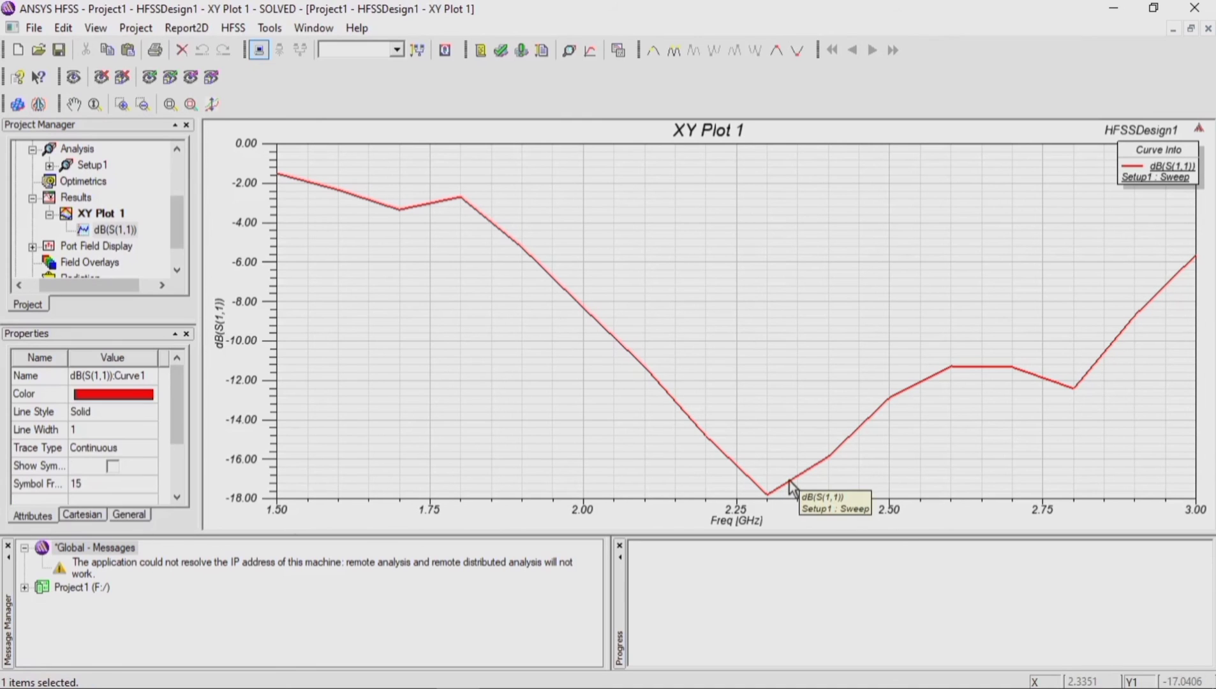
{"action": "right_click", "coordinate": [791, 488]}
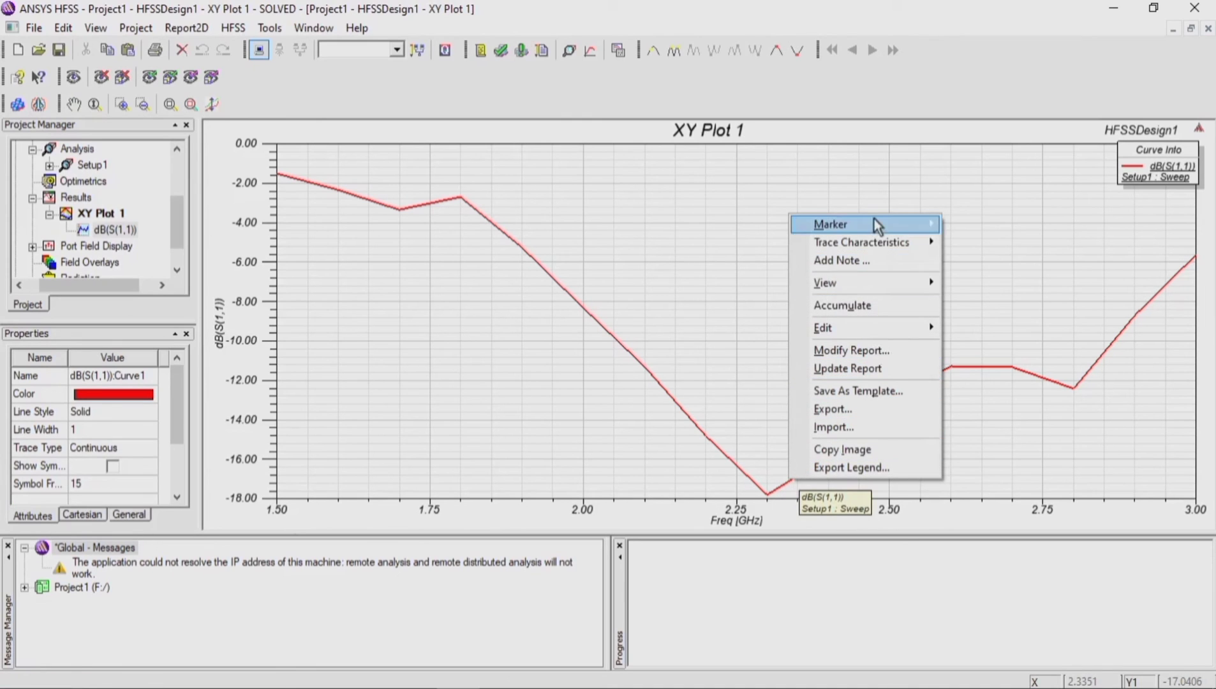
{"action": "mouse_move", "coordinate": [878, 224]}
{"action": "left_click", "coordinate": [970, 231]}
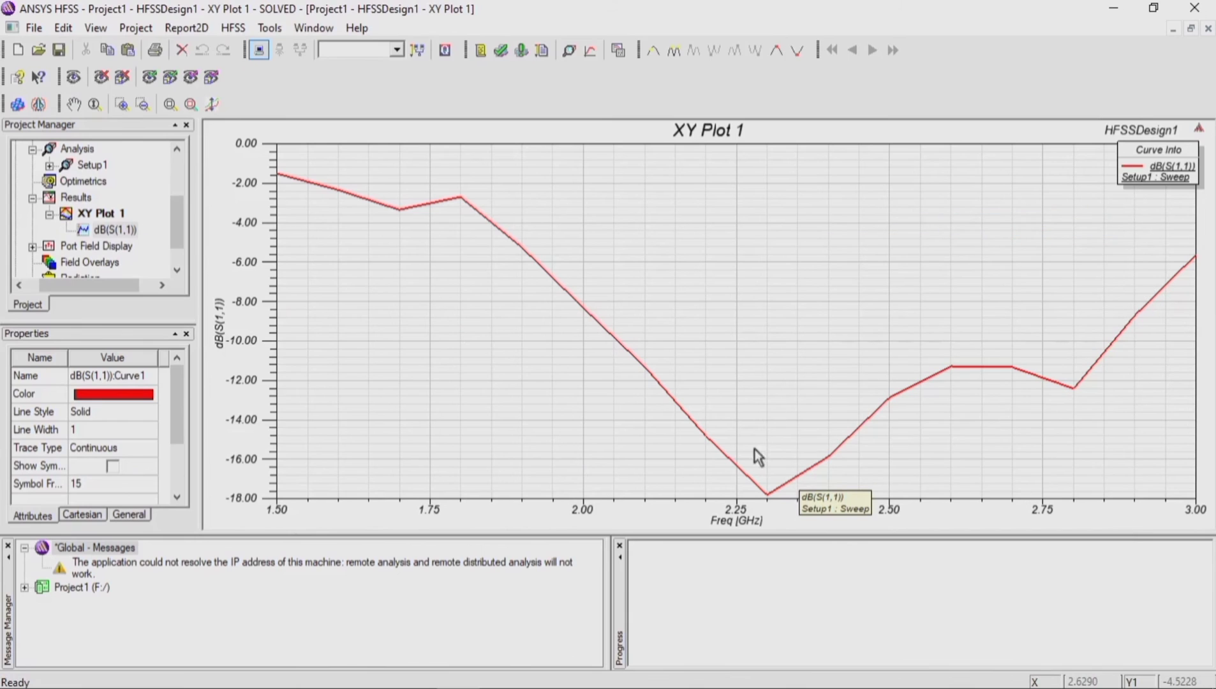
{"action": "left_click", "coordinate": [765, 493]}
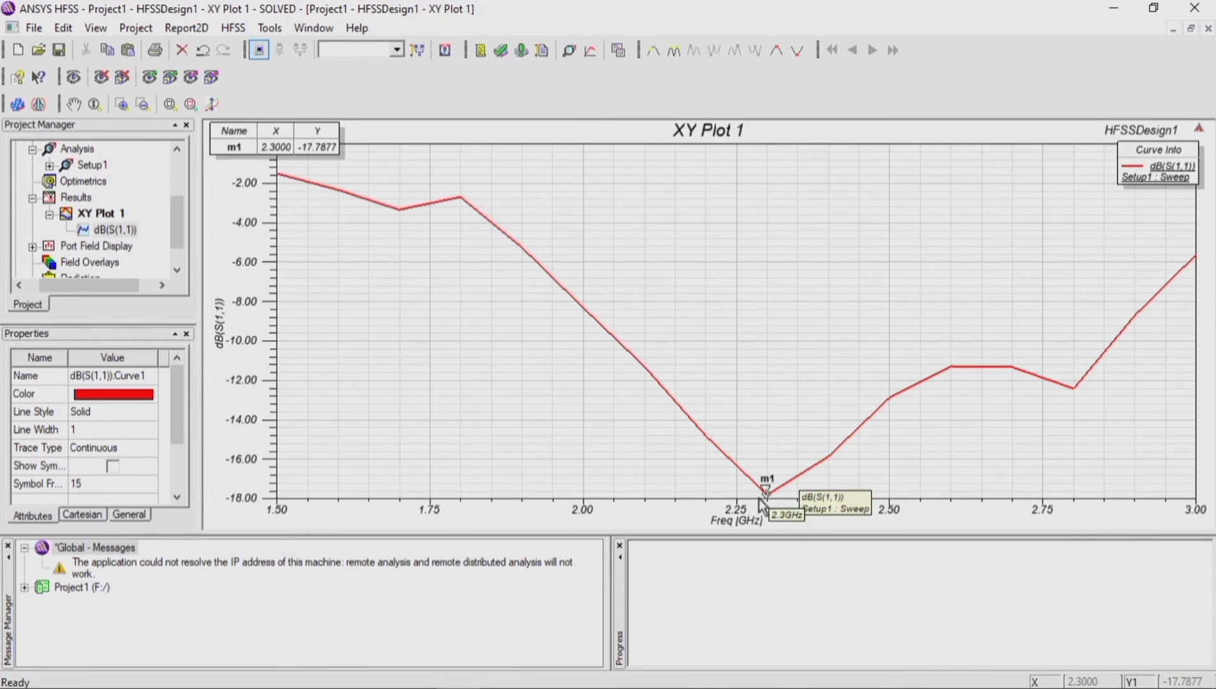
{"action": "right_click", "coordinate": [759, 498]}
{"action": "left_click", "coordinate": [836, 207]}
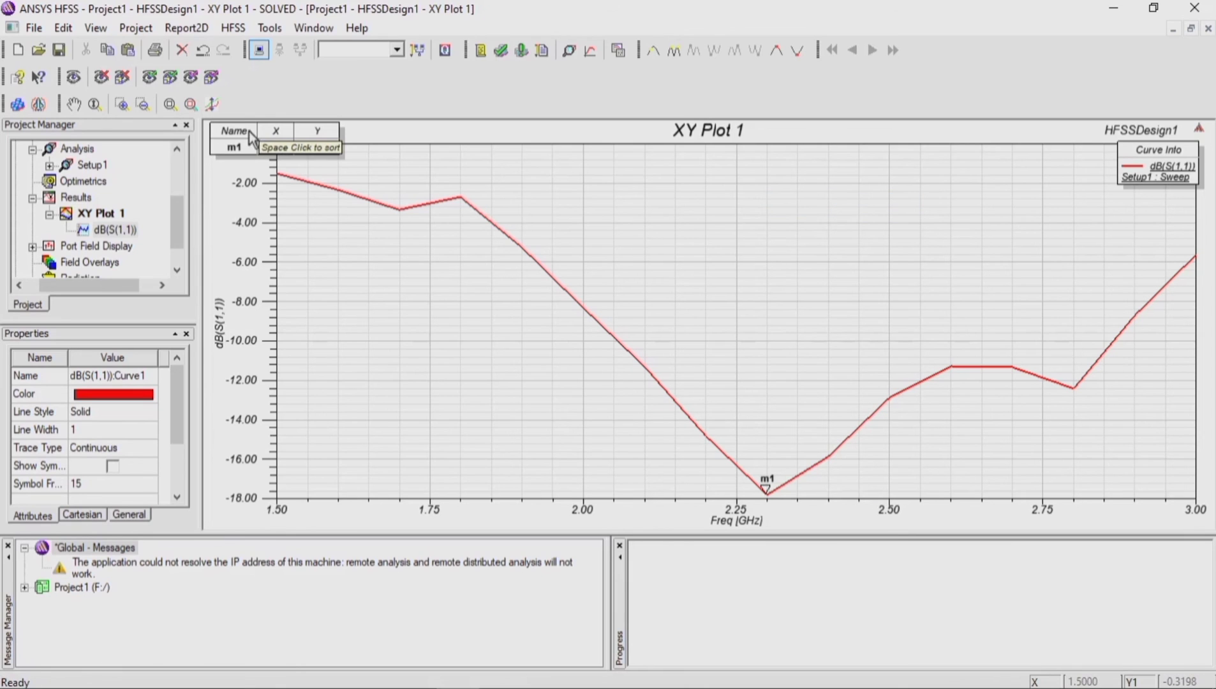
{"action": "mouse_move", "coordinate": [264, 144]}
{"action": "left_mouse_down"}
{"action": "mouse_move", "coordinate": [685, 322]}
{"action": "mouse_move", "coordinate": [761, 403]}
{"action": "left_mouse_up"}
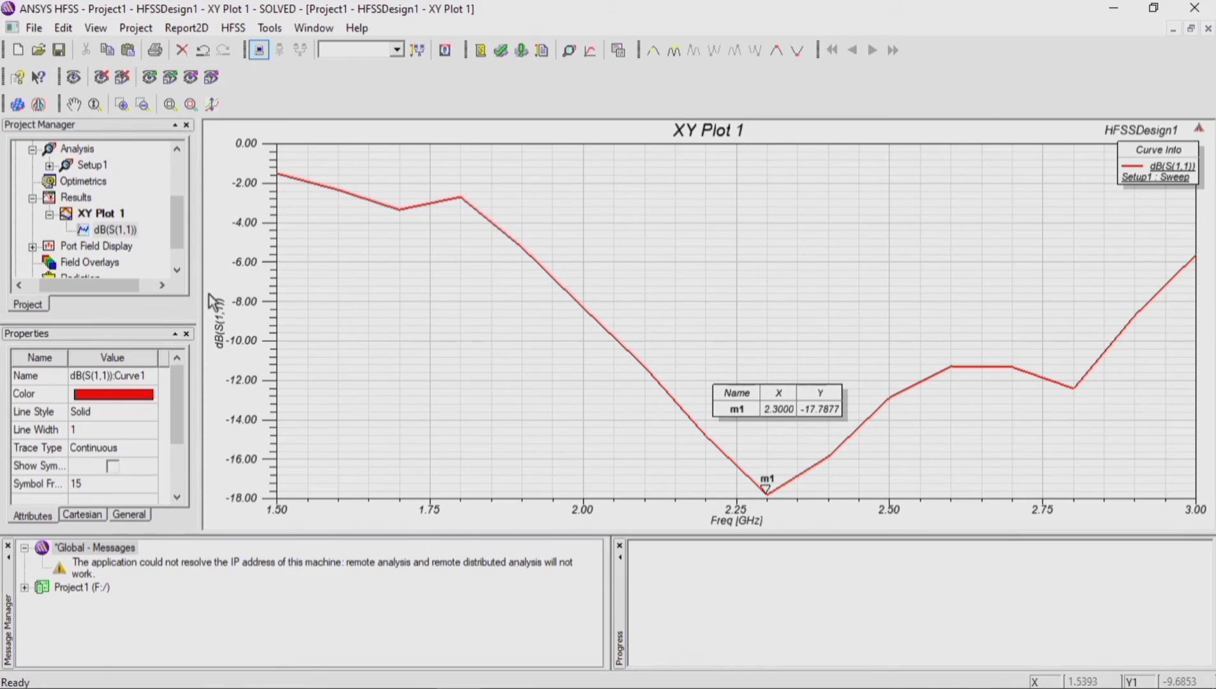
Step: Create a rectangular modal solution data plot of VSWR(1) against frequency for Setup1 : Sweep
{"action": "scroll", "coordinate": [75, 242], "scroll_direction": "down", "scroll_amount": 1}
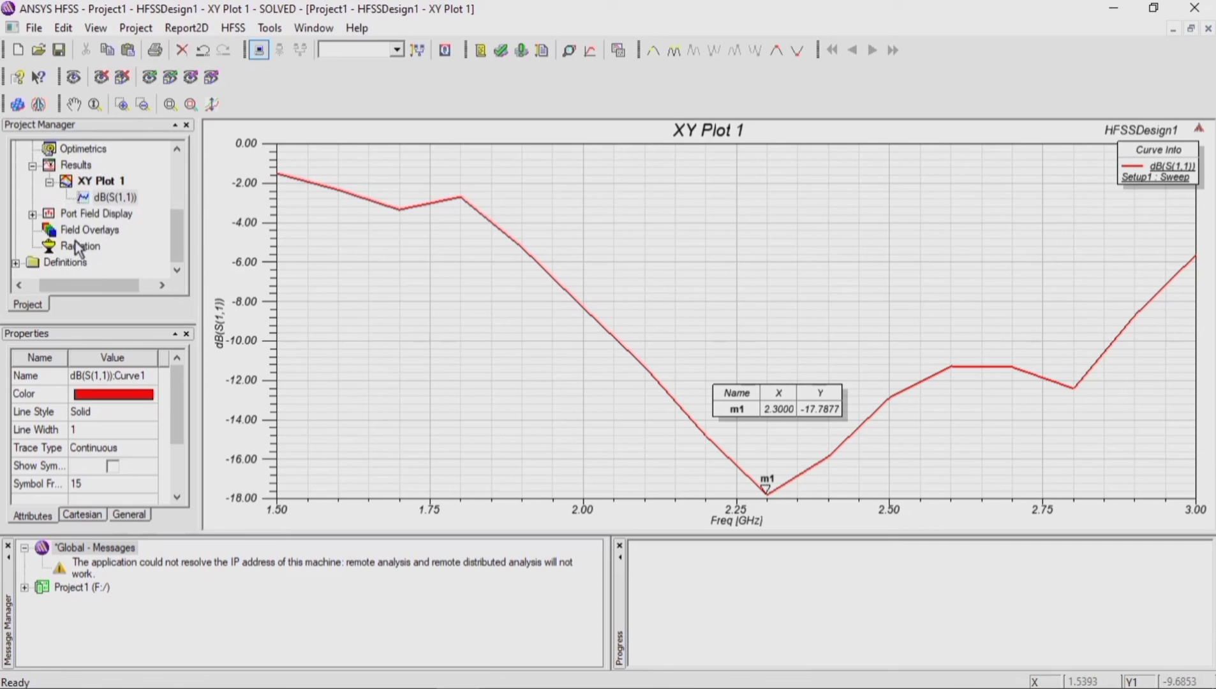
{"action": "scroll", "coordinate": [75, 229], "scroll_direction": "up", "scroll_amount": 1}
{"action": "right_click", "coordinate": [78, 215]}
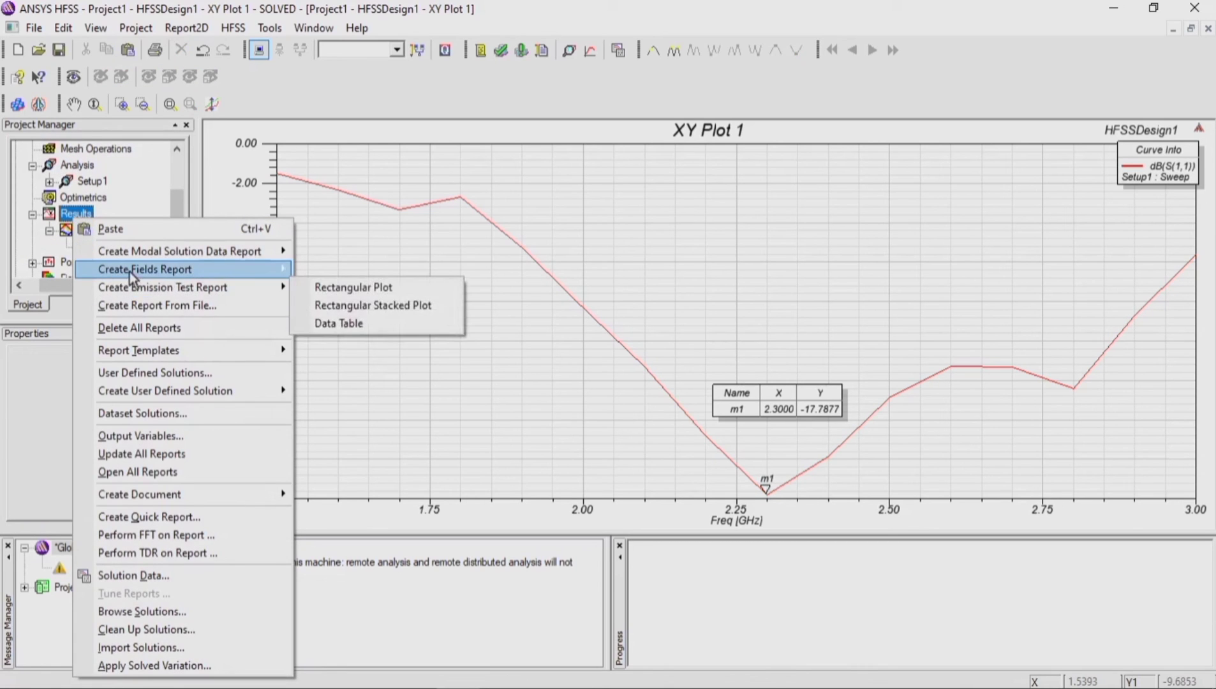
{"action": "mouse_move", "coordinate": [136, 255]}
{"action": "left_click", "coordinate": [318, 255]}
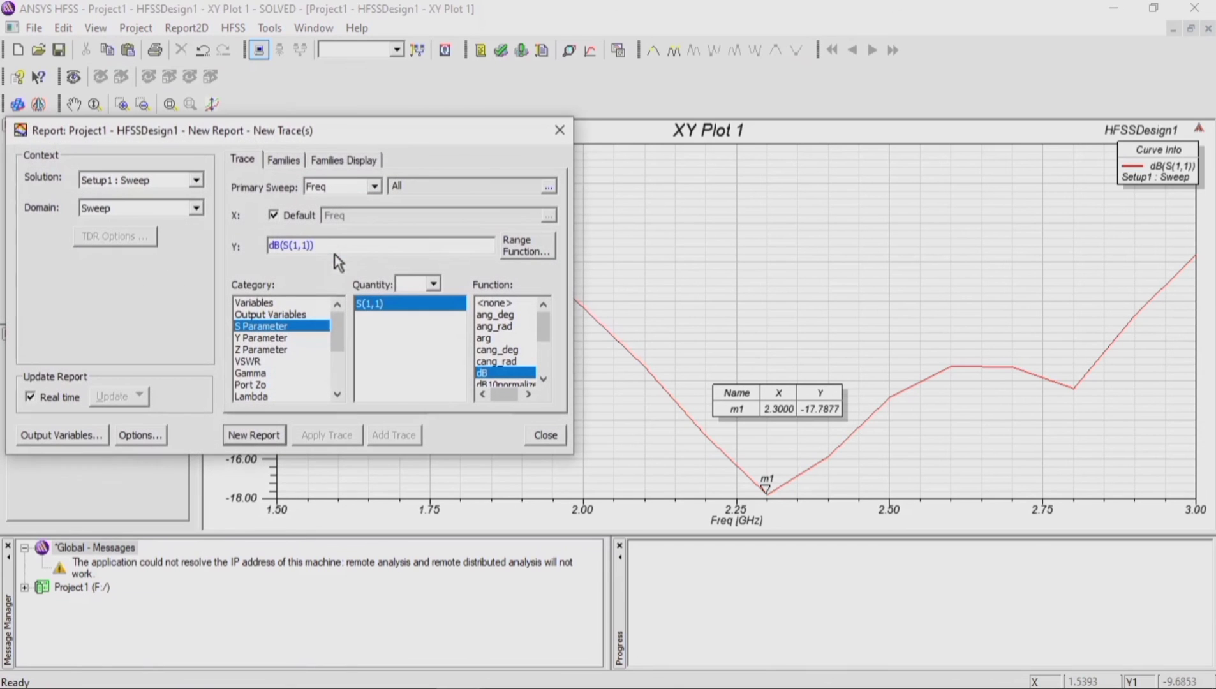
{"action": "left_click", "coordinate": [249, 361]}
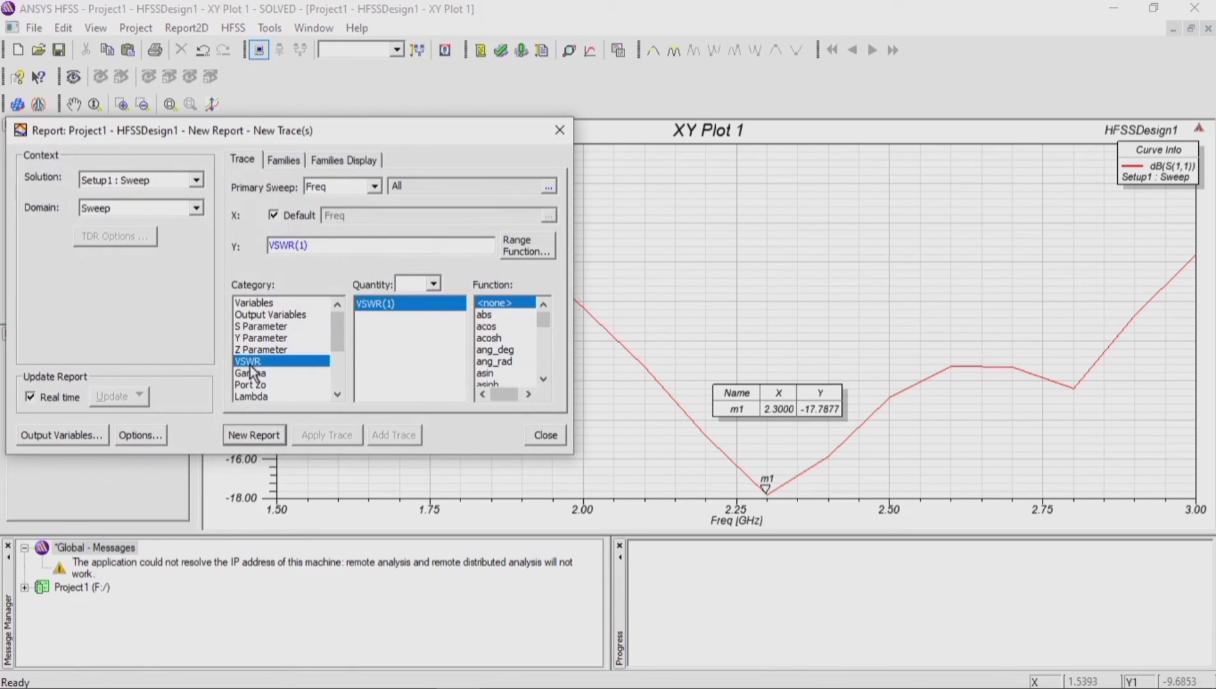
{"action": "left_click", "coordinate": [277, 435]}
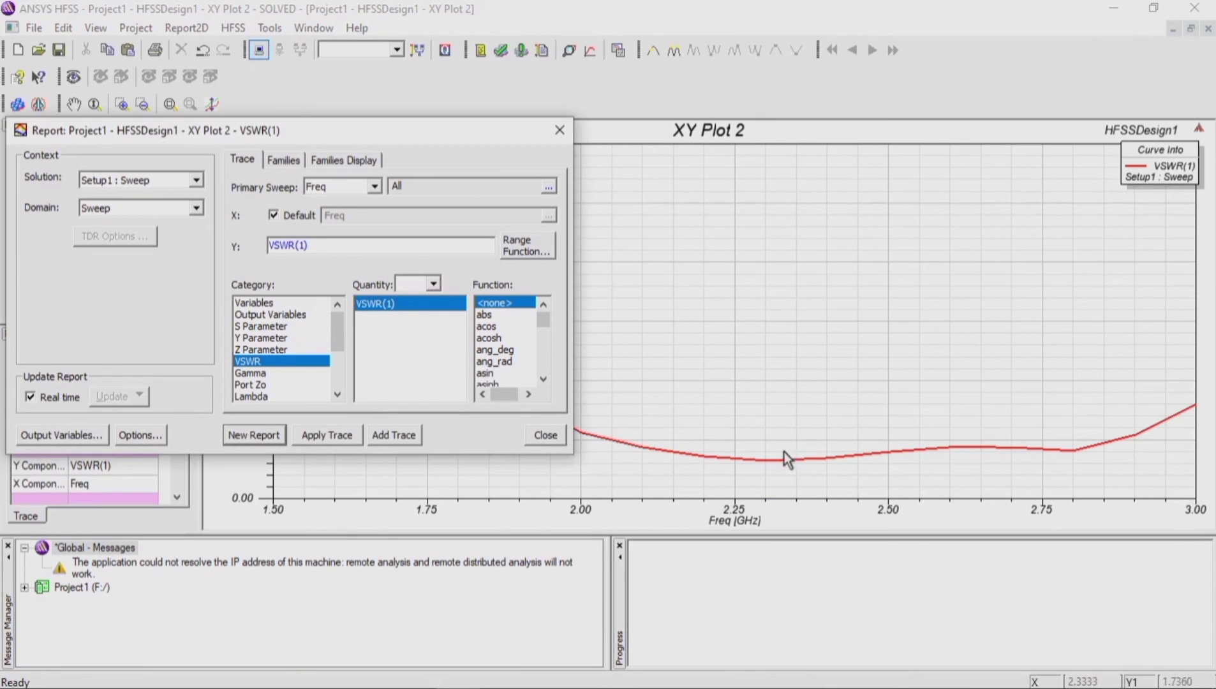
{"action": "left_click", "coordinate": [560, 130]}
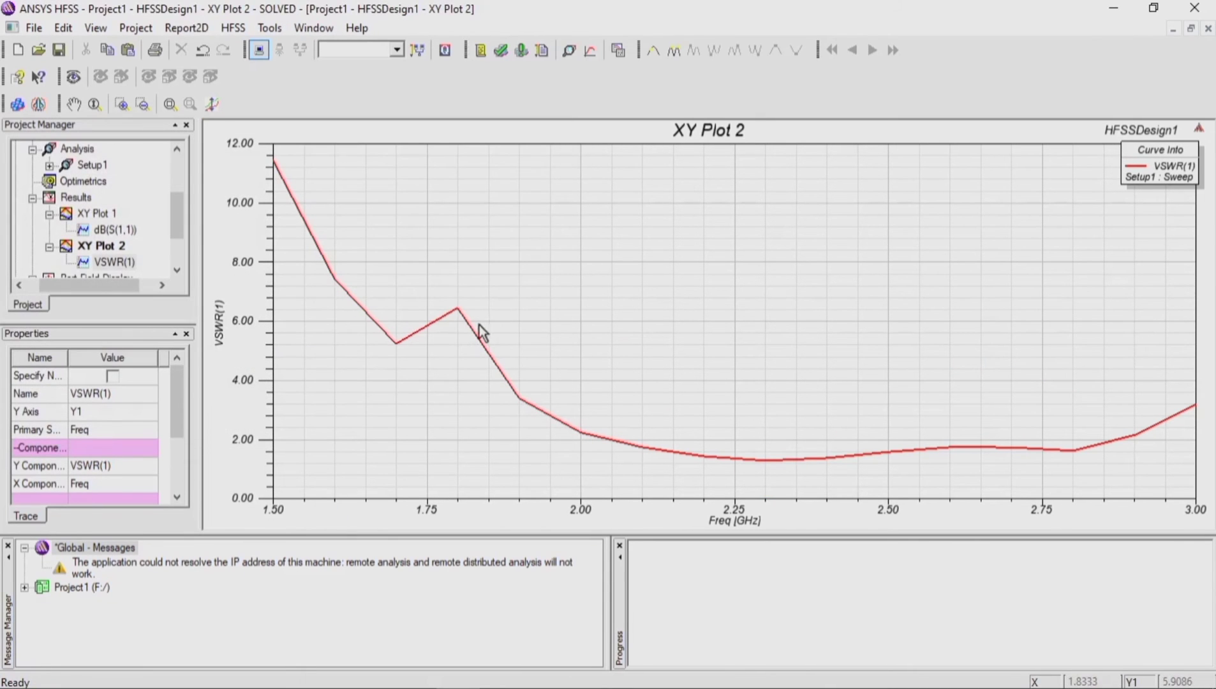
Step: Add a minimum marker to the VSWR(1) curve and move its marker table just above the marked point
{"action": "left_click", "coordinate": [696, 455]}
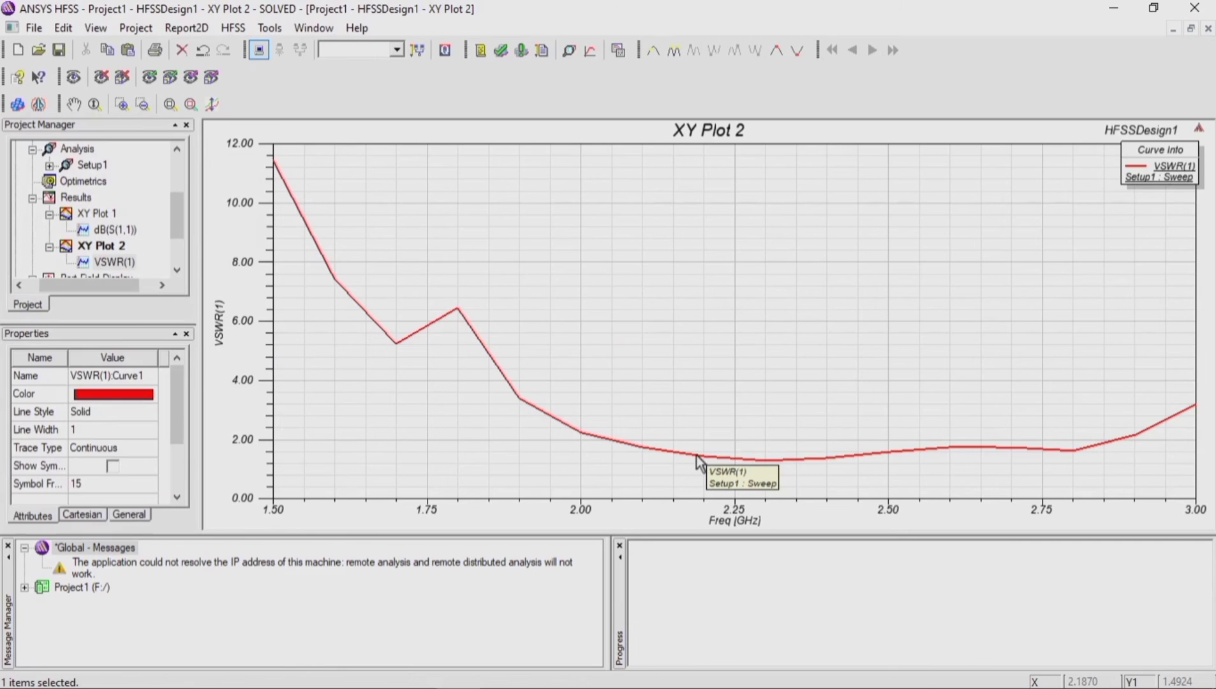
{"action": "right_click", "coordinate": [696, 455]}
{"action": "mouse_move", "coordinate": [781, 202]}
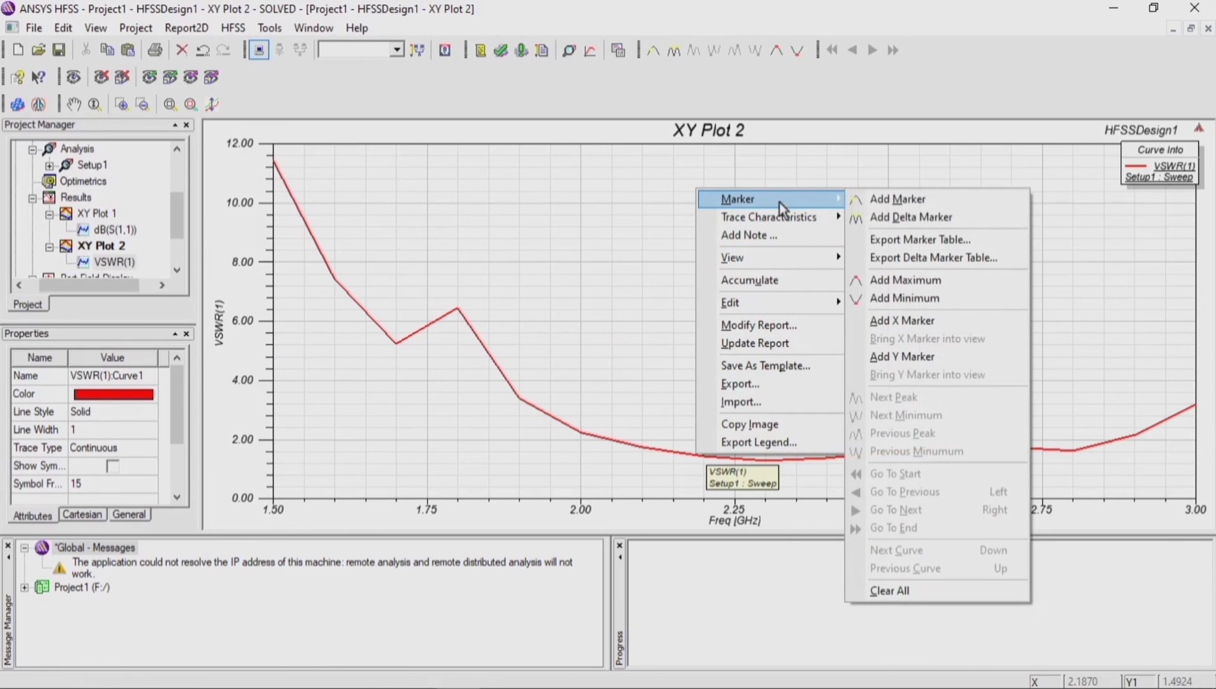
{"action": "left_click", "coordinate": [878, 301]}
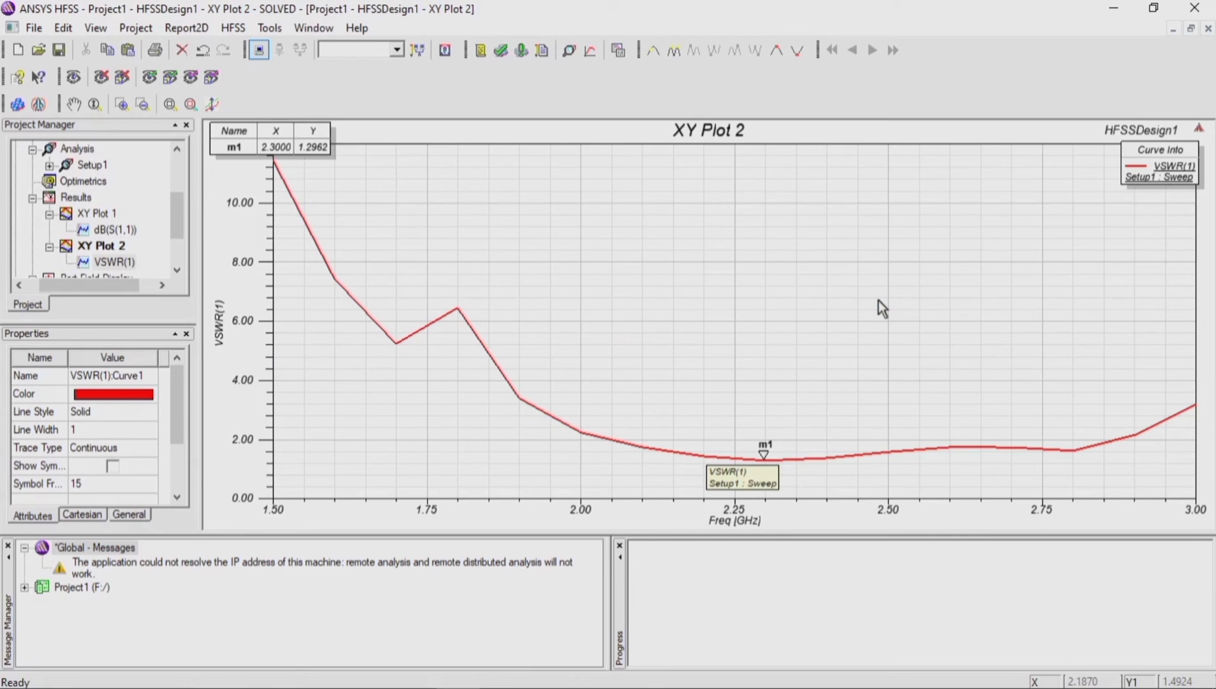
{"action": "left_click_drag", "start_coordinate": [248, 131], "coordinate": [730, 356]}
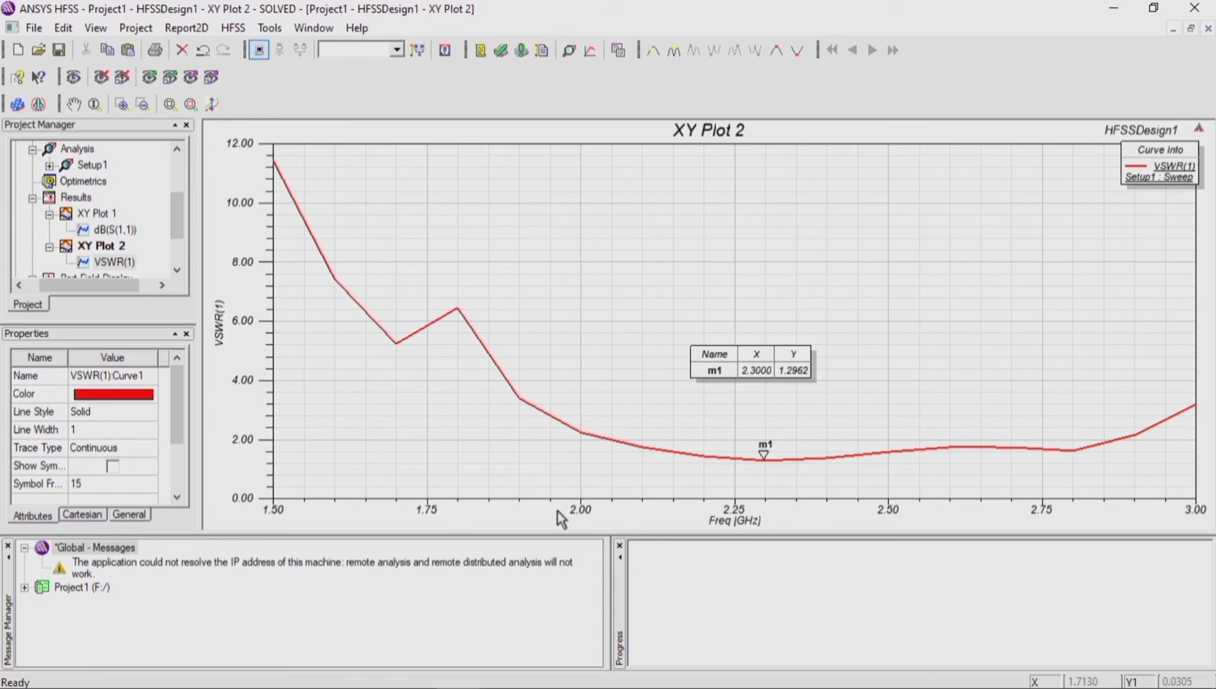
Step: Insert the far-field radiation setup Infinite Sphere1 with a phi step size of 1 deg and a changed theta stop angle
{"action": "scroll", "coordinate": [82, 258], "scroll_direction": "down", "scroll_amount": 1}
{"action": "left_click", "coordinate": [83, 259]}
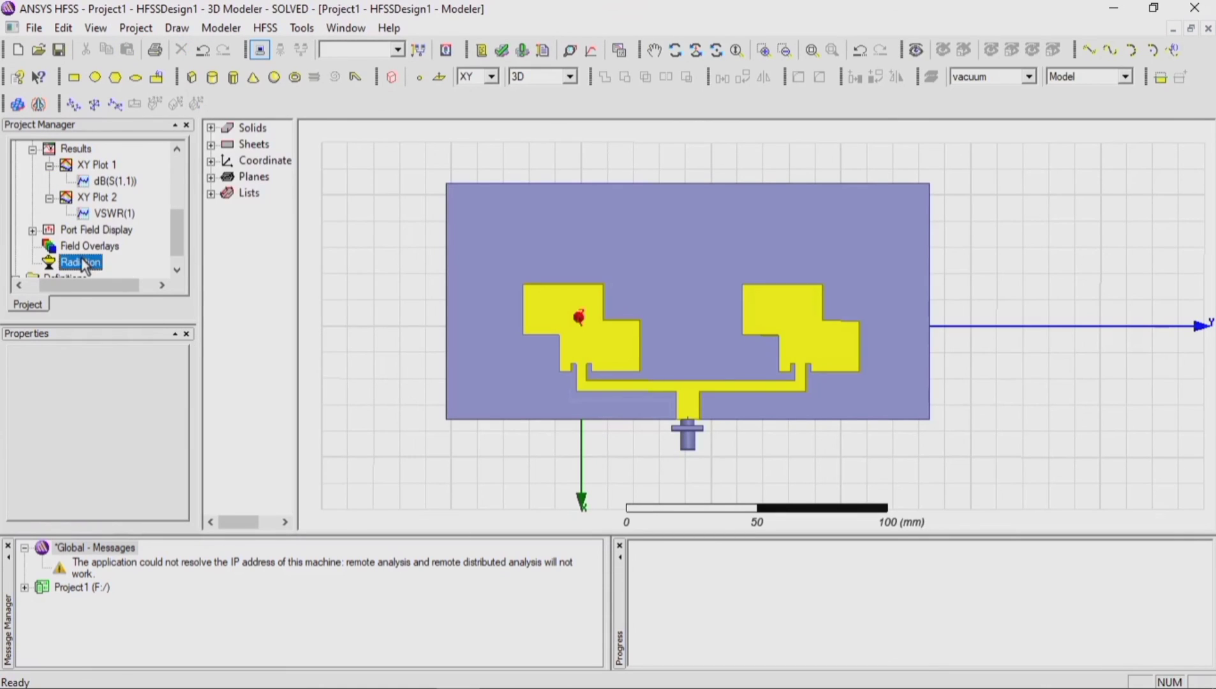
{"action": "right_click", "coordinate": [82, 263]}
{"action": "mouse_move", "coordinate": [106, 268]}
{"action": "left_click", "coordinate": [287, 265]}
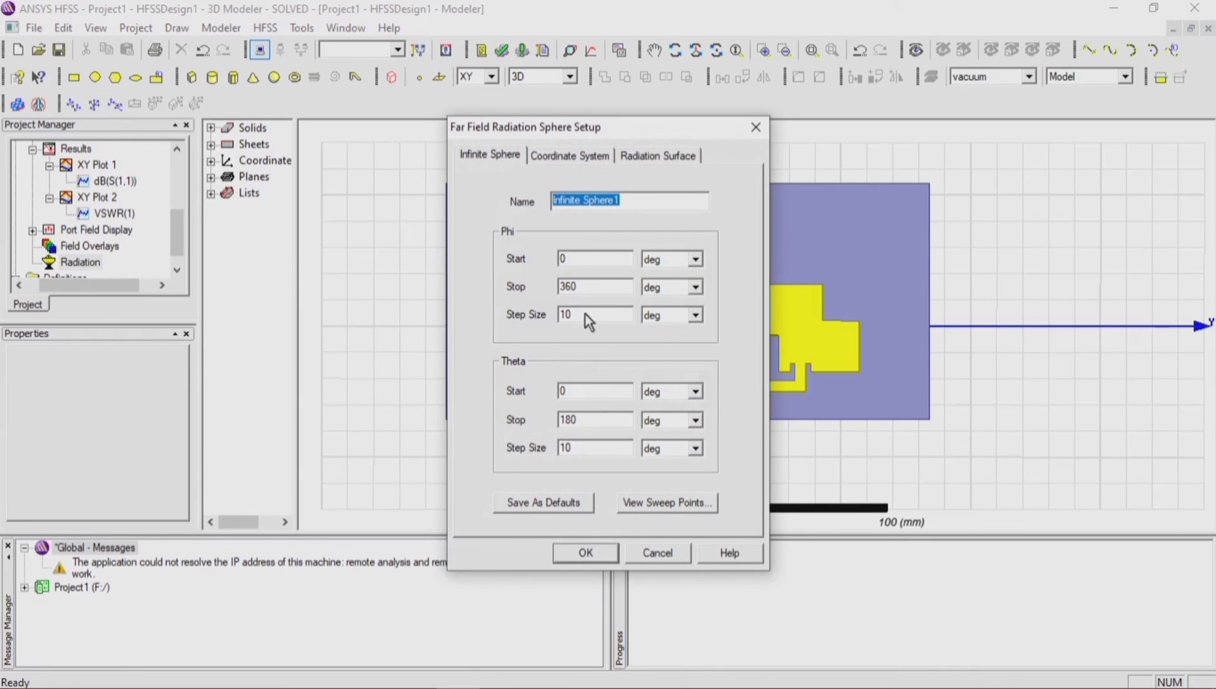
{"action": "left_click", "coordinate": [585, 313]}
{"action": "key", "text": "BackSpace"}
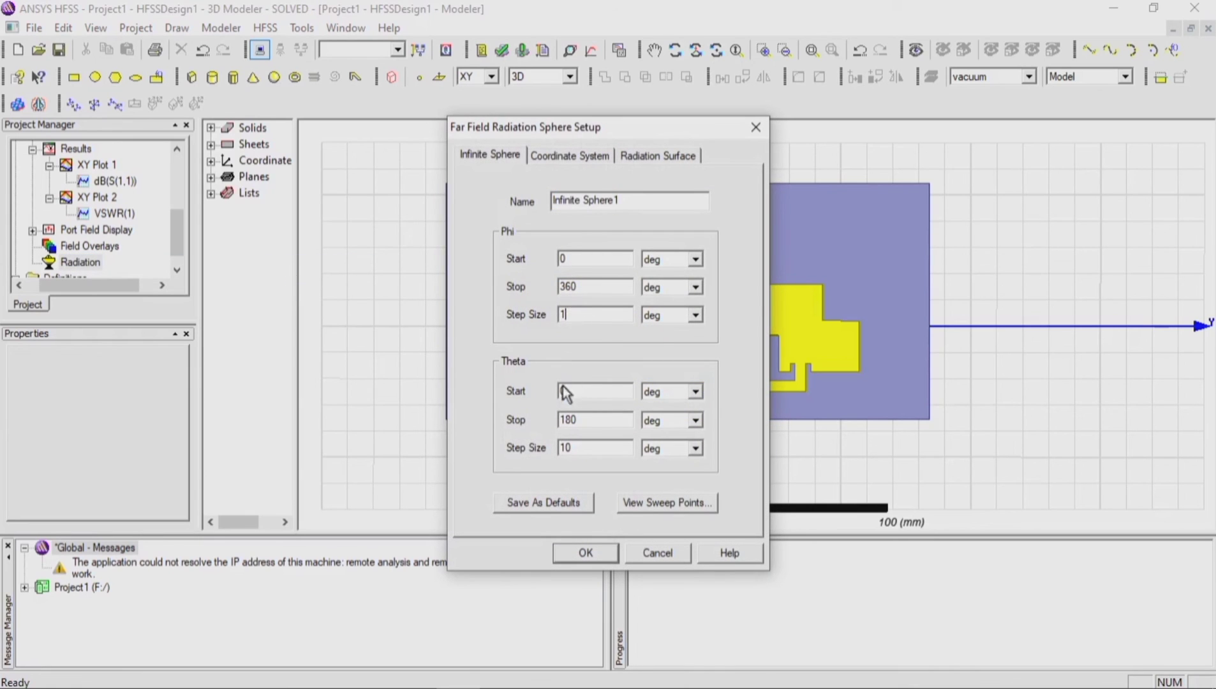
{"action": "double_click", "coordinate": [574, 421]}
{"action": "type", "text": "30"}
{"action": "left_click", "coordinate": [589, 553]}
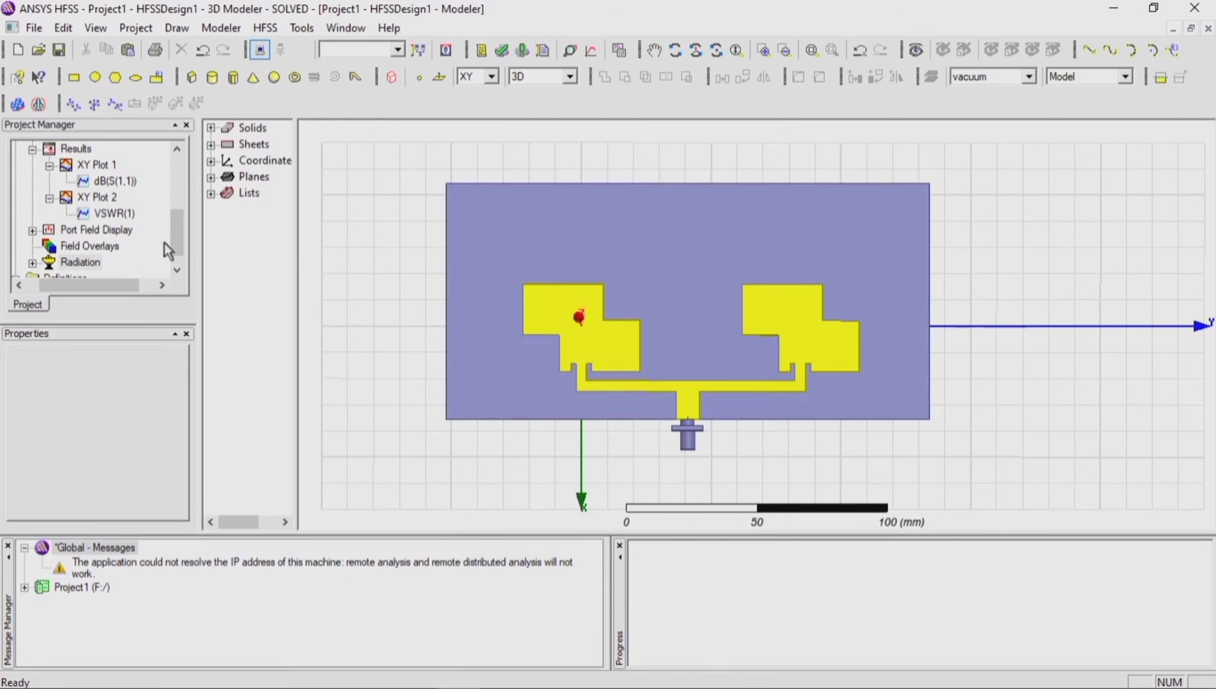
Step: Create a far-fields 3D polar plot of dB(GainTotal) for Setup1 : LastAdaptive on Infinite Sphere1
{"action": "scroll", "coordinate": [108, 229], "scroll_direction": "up", "scroll_amount": 1}
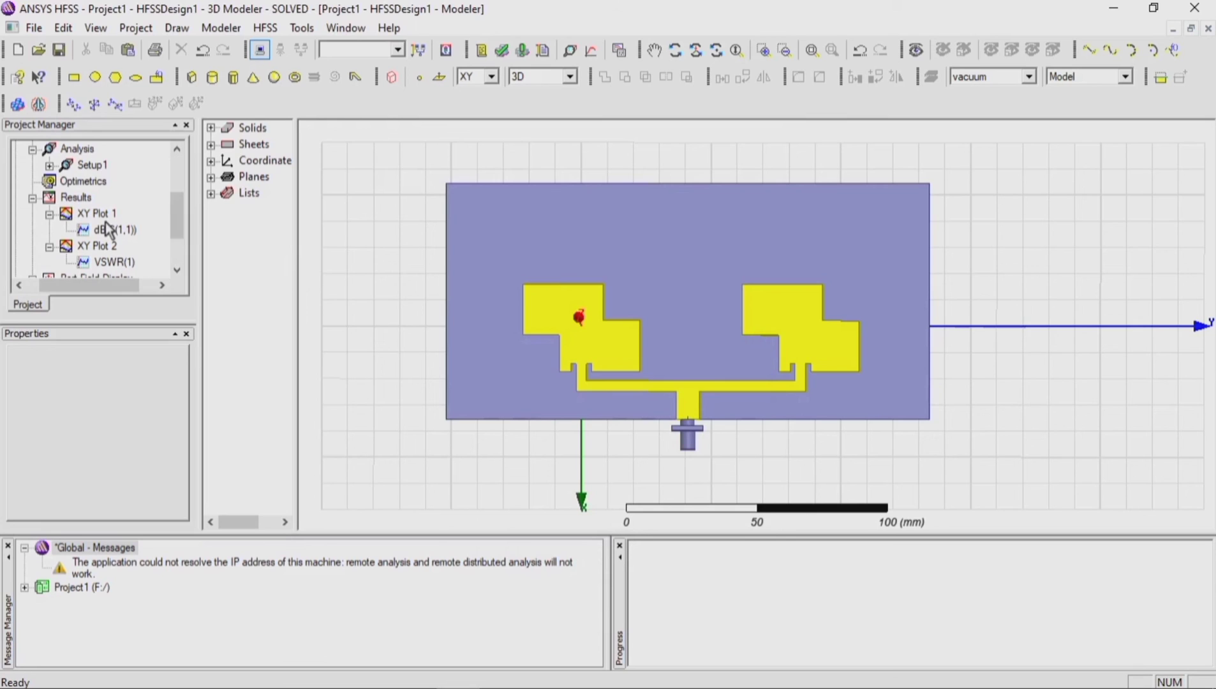
{"action": "left_click", "coordinate": [79, 198]}
{"action": "right_click", "coordinate": [80, 199]}
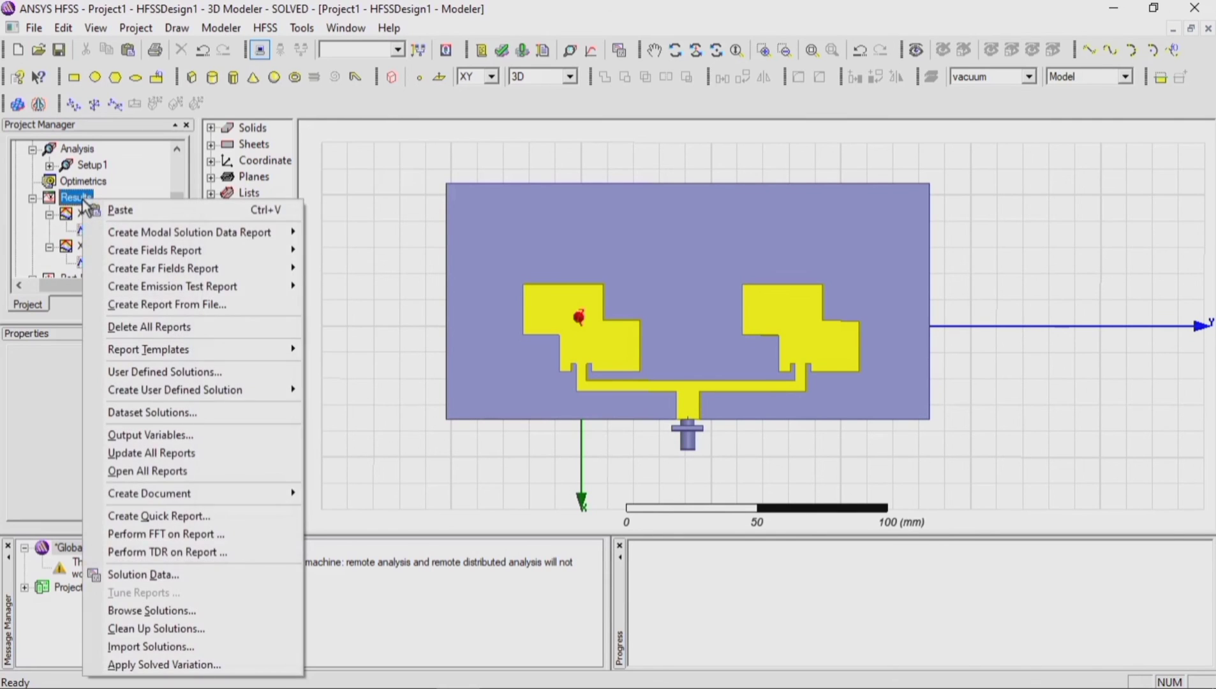
{"action": "mouse_move", "coordinate": [135, 270]}
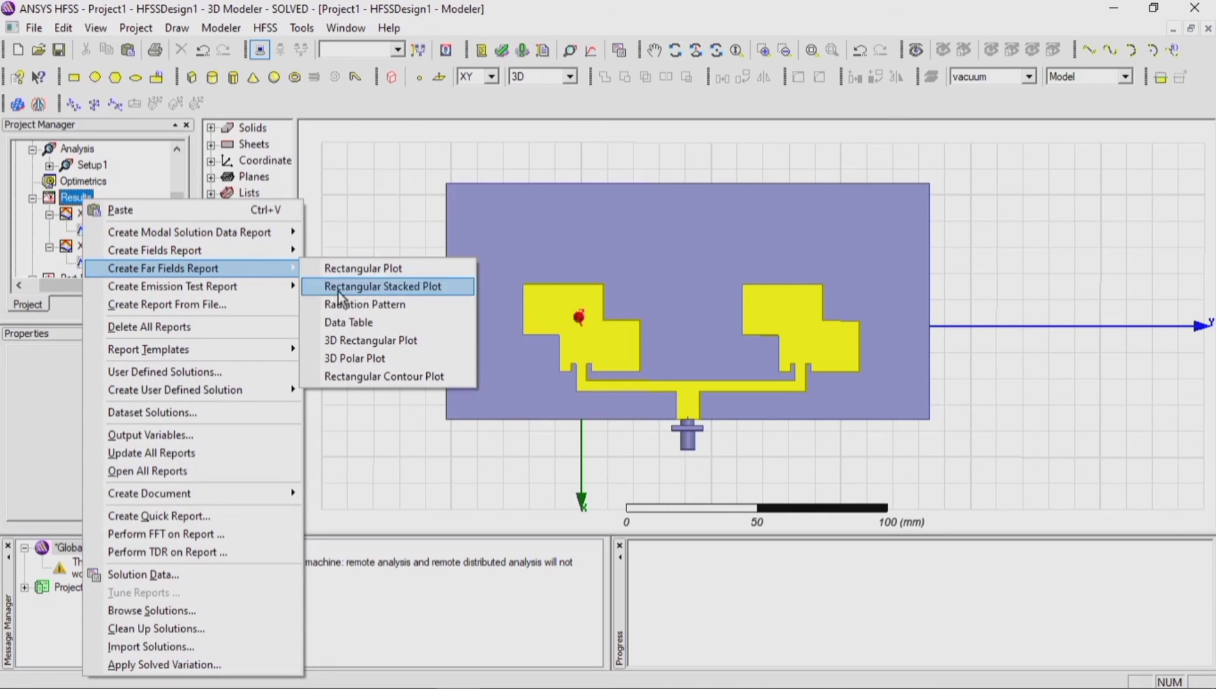
{"action": "left_click", "coordinate": [349, 362]}
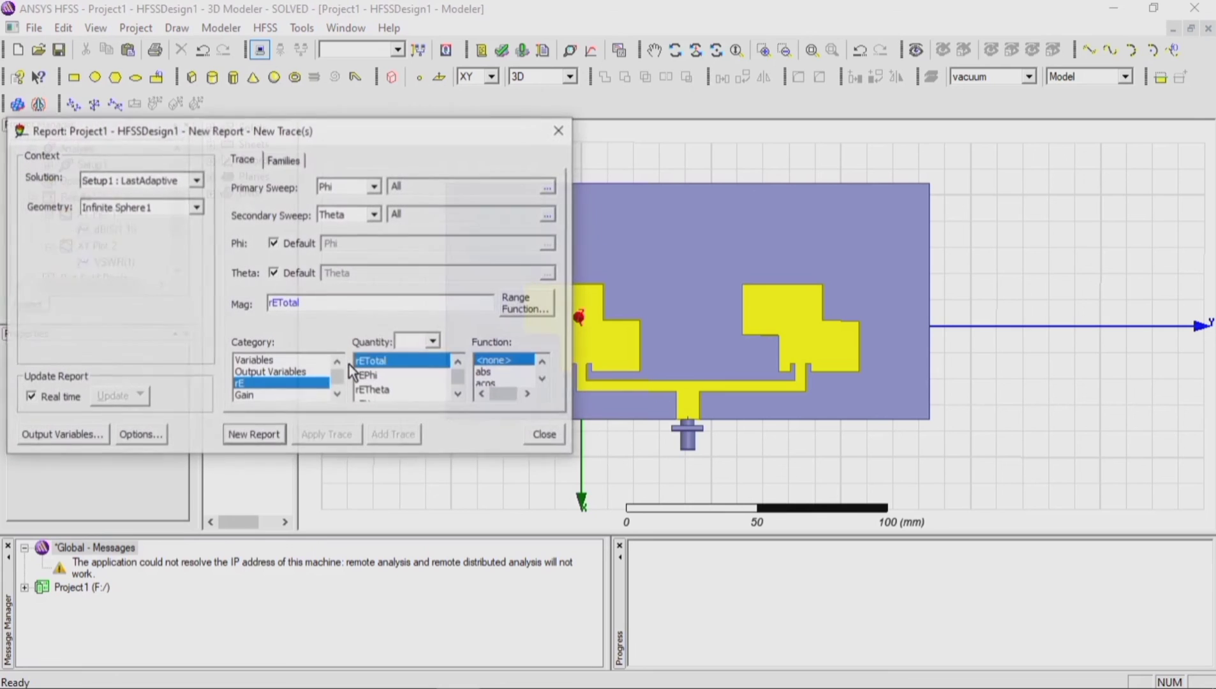
{"action": "left_click", "coordinate": [274, 395]}
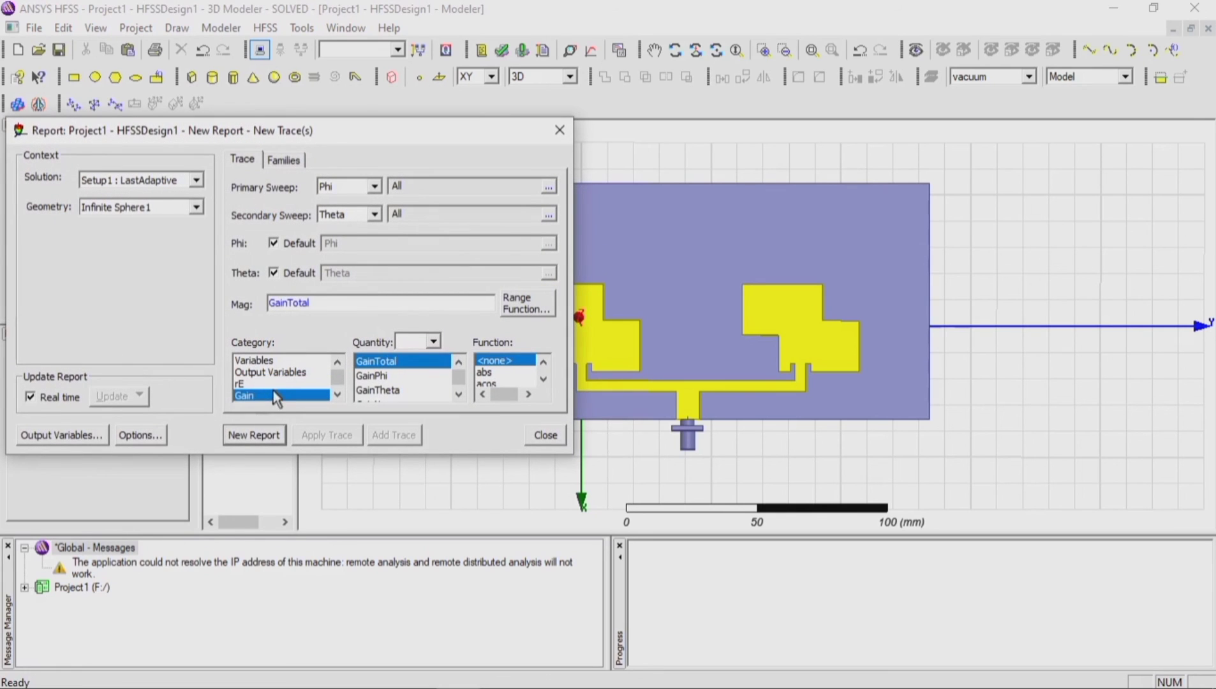
{"action": "scroll", "coordinate": [492, 378], "scroll_direction": "down", "scroll_amount": 5}
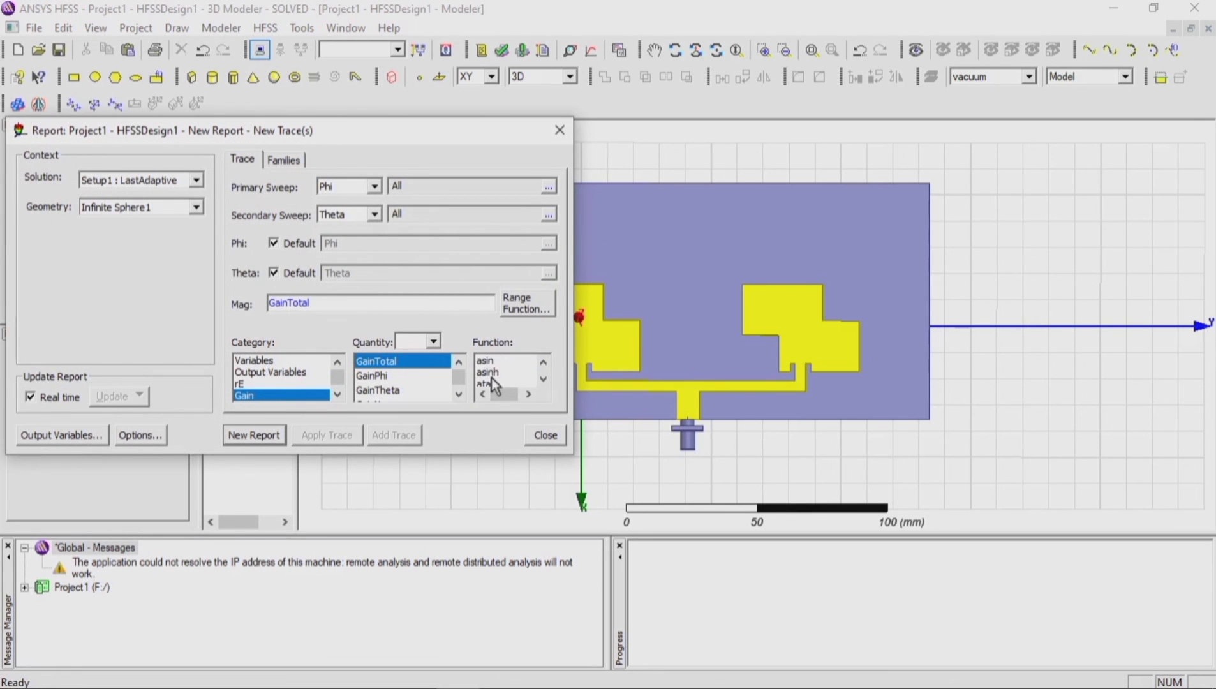
{"action": "left_click", "coordinate": [495, 362]}
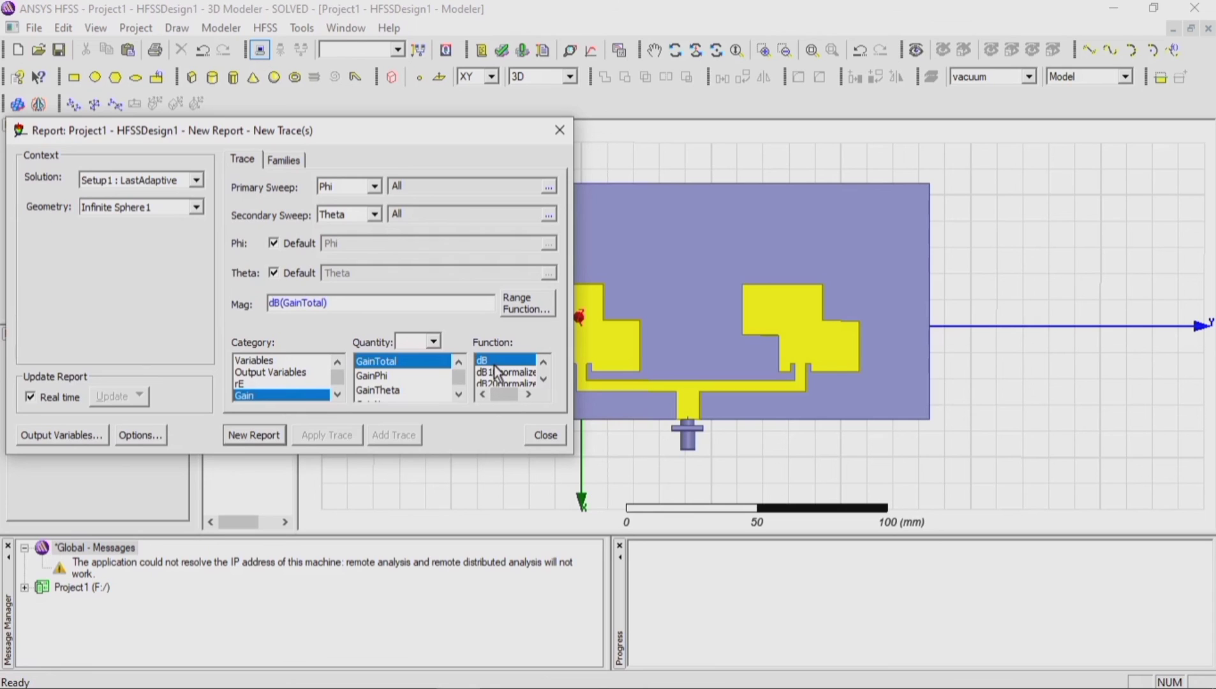
{"action": "left_click", "coordinate": [269, 441]}
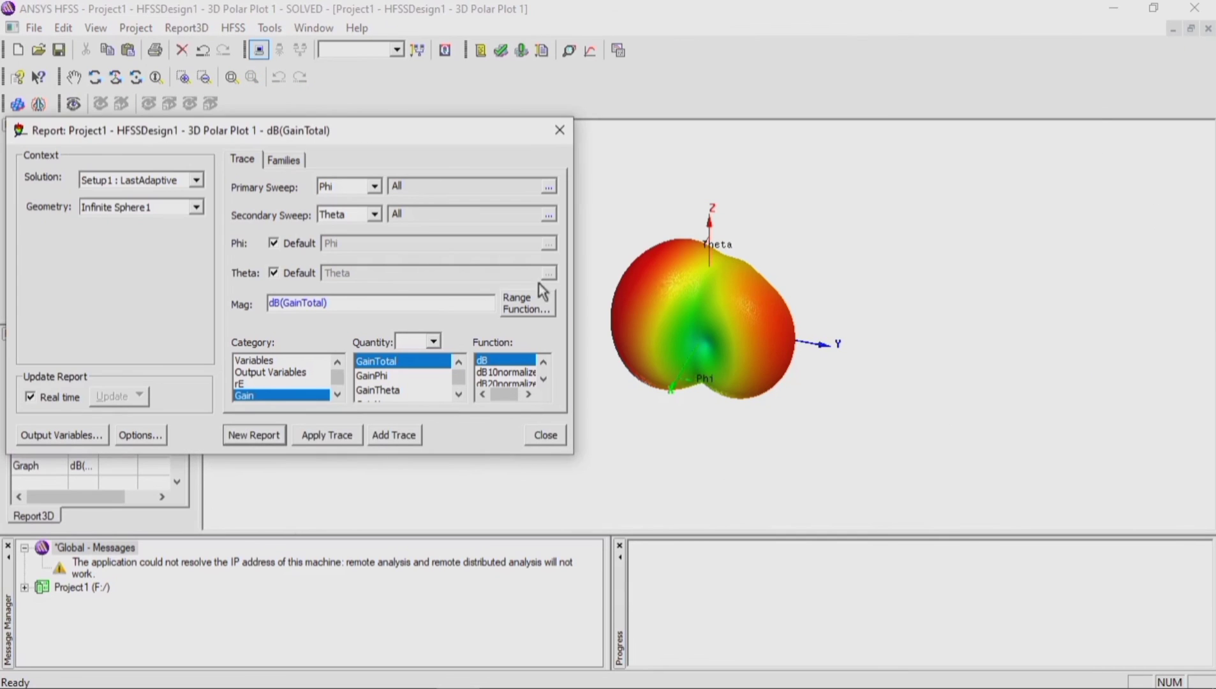
{"action": "left_click", "coordinate": [560, 131]}
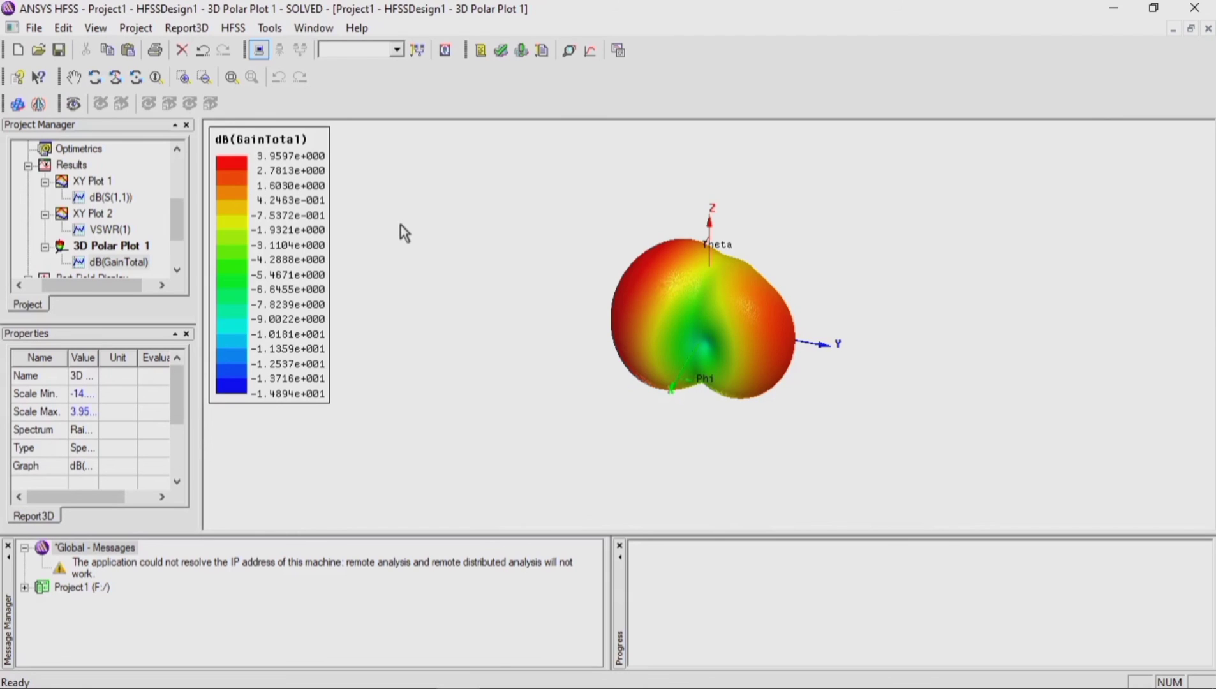
Step: Scale the VSWR(1) axis of XY Plot 2 from a minimum of 1 to a maximum of 2.5 with 0.2 spacing
{"action": "scroll", "coordinate": [401, 225], "scroll_direction": "up", "scroll_amount": 1}
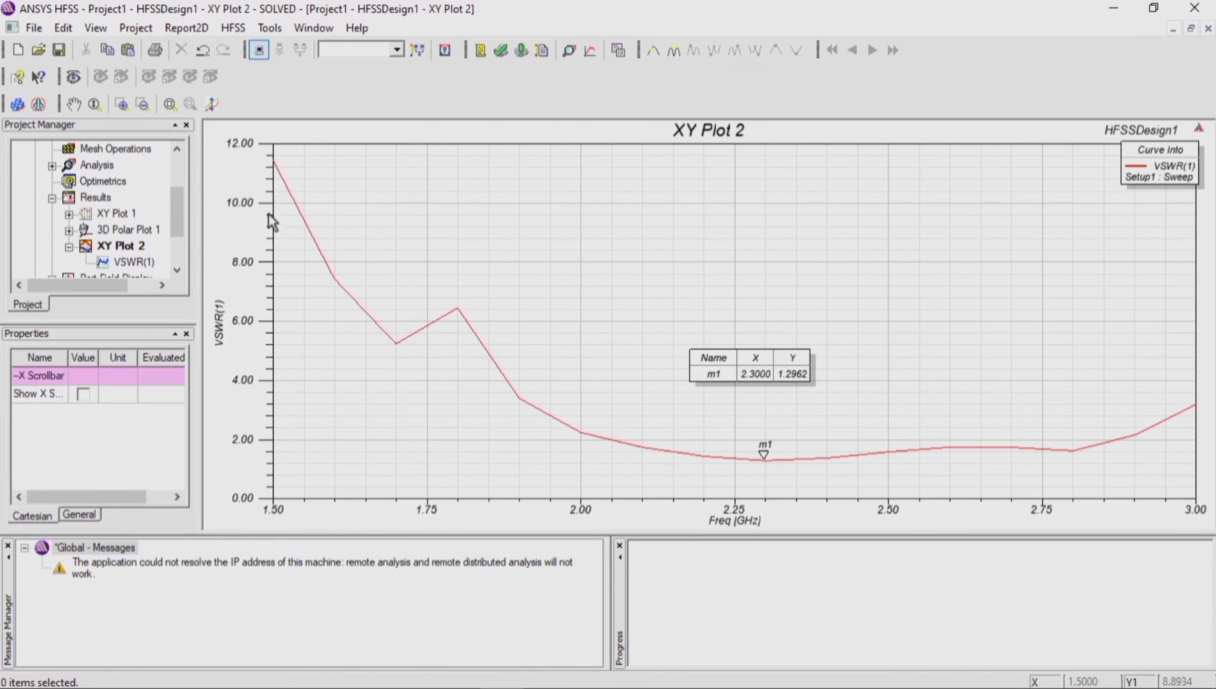
{"action": "left_click", "coordinate": [265, 204]}
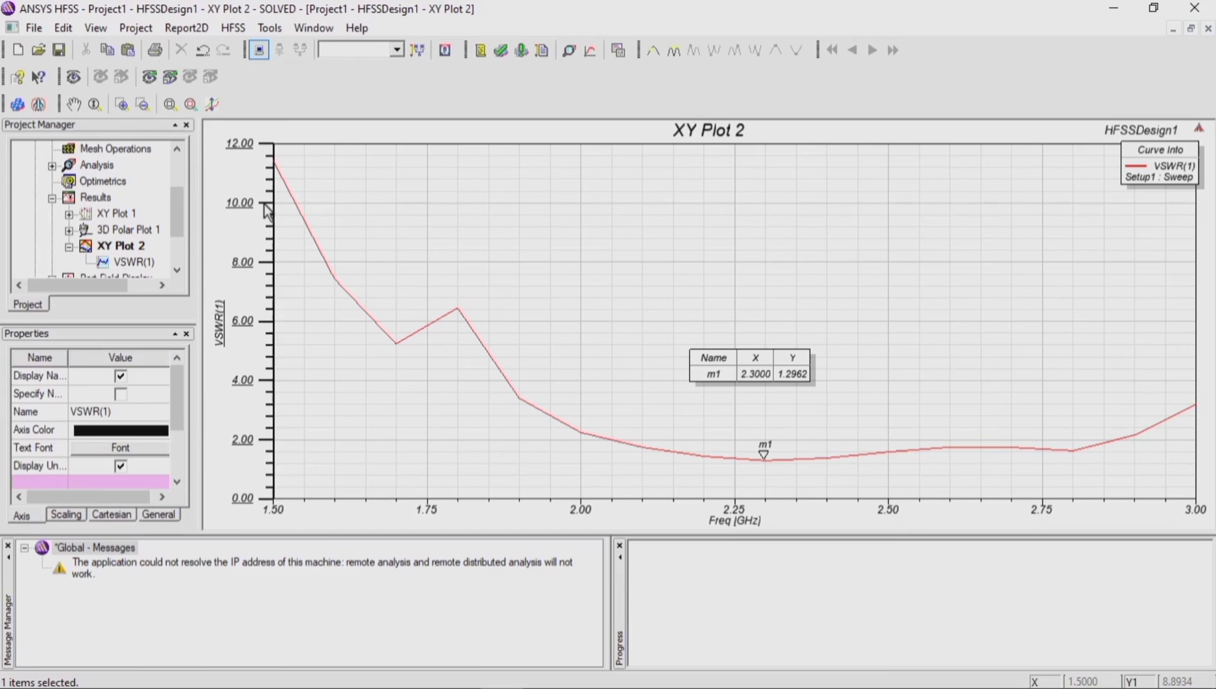
{"action": "double_click", "coordinate": [265, 205]}
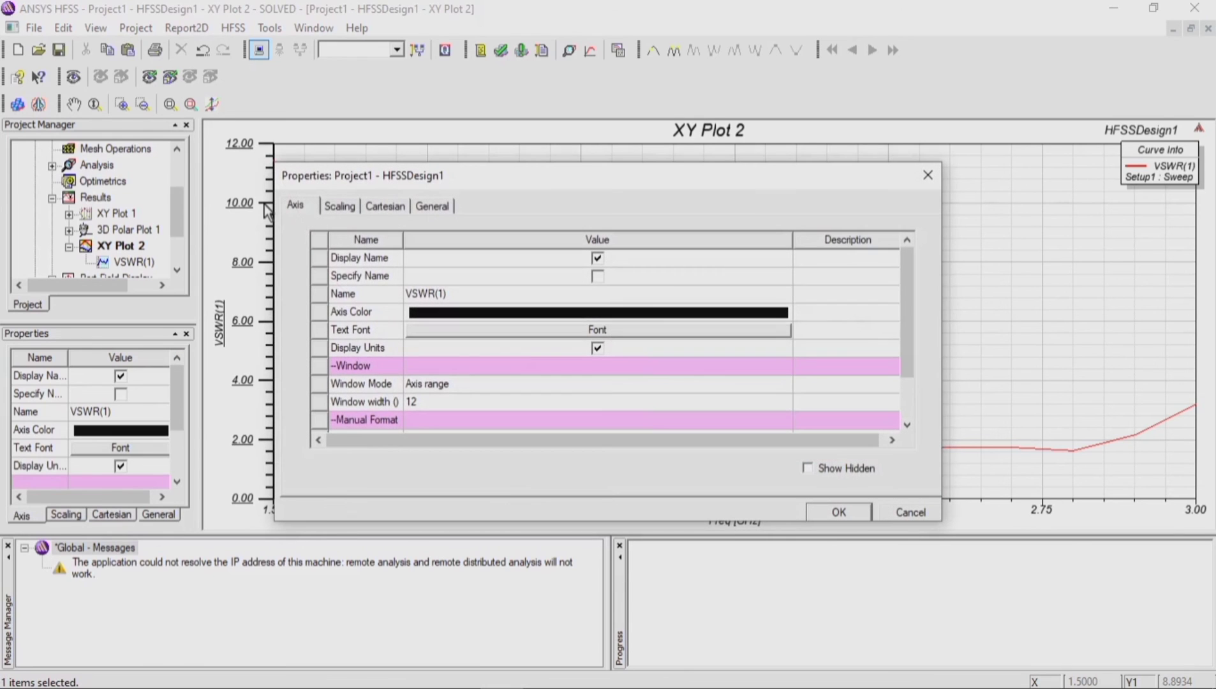
{"action": "left_click", "coordinate": [337, 207]}
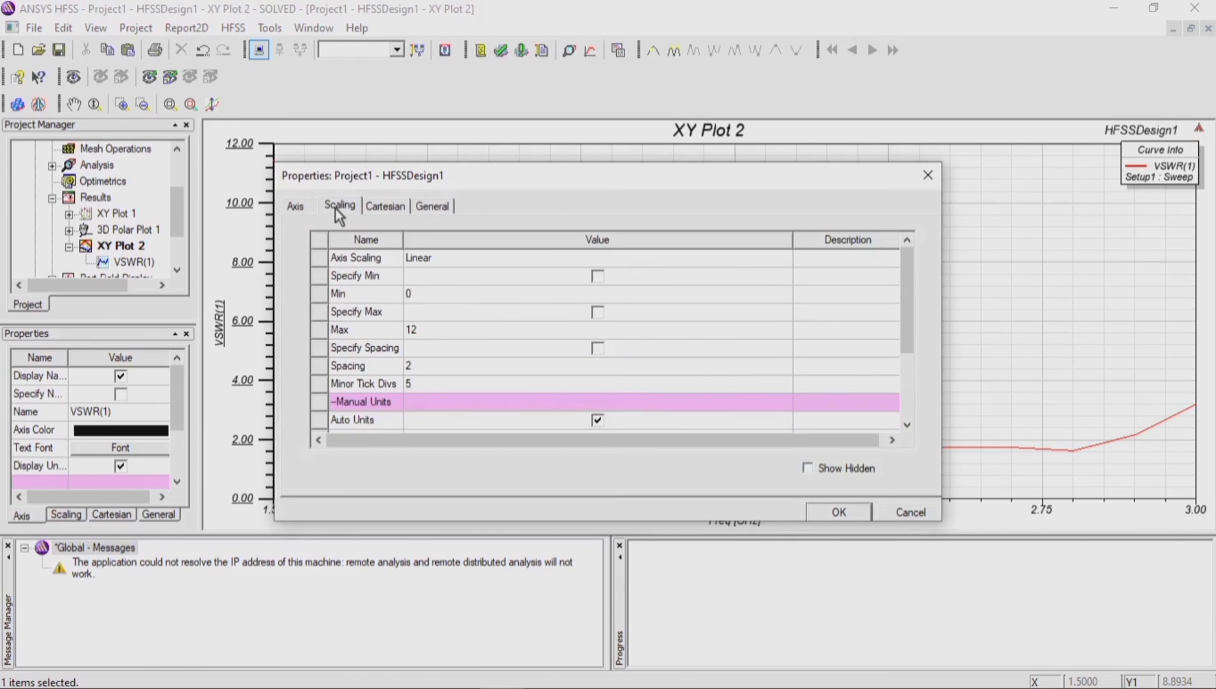
{"action": "left_click", "coordinate": [421, 302]}
{"action": "left_click", "coordinate": [419, 296]}
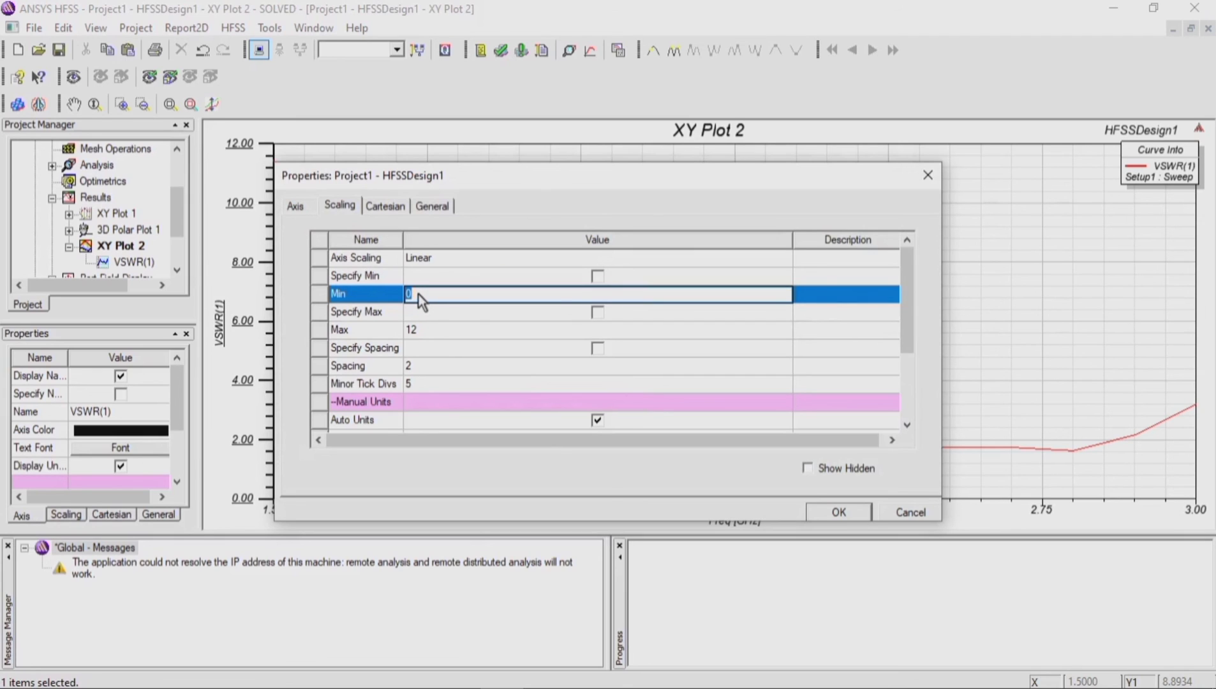
{"action": "type", "text": "1"}
{"action": "left_click", "coordinate": [431, 330]}
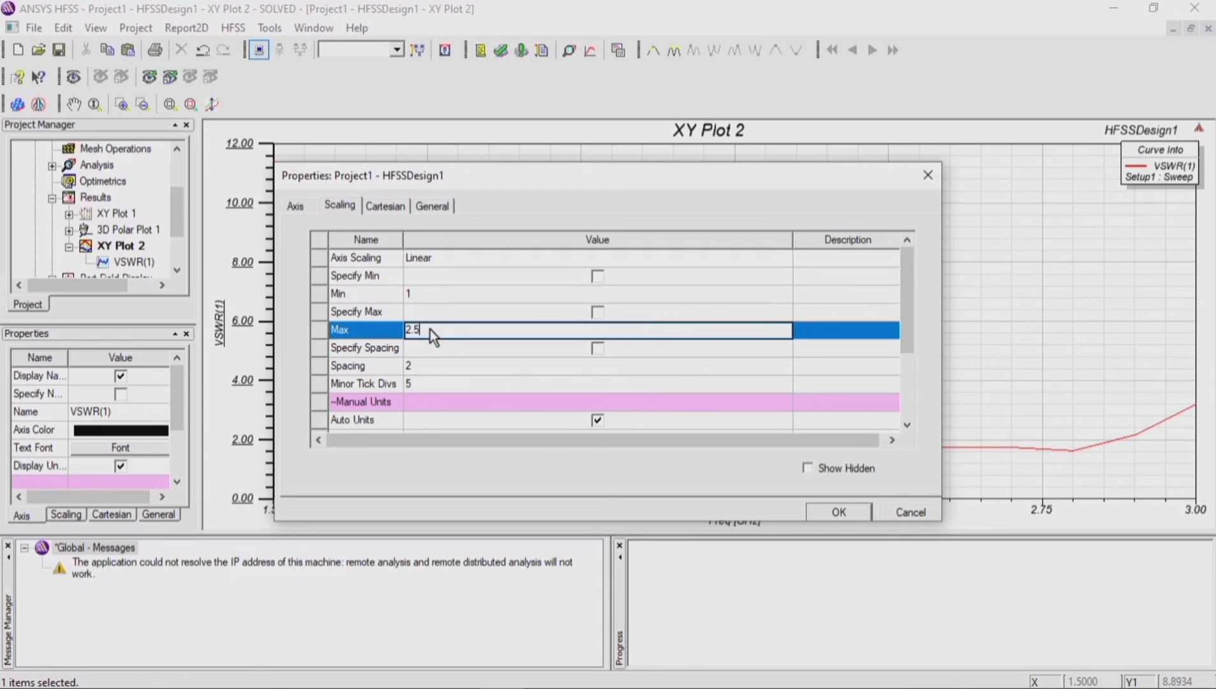
{"action": "left_click", "coordinate": [435, 366]}
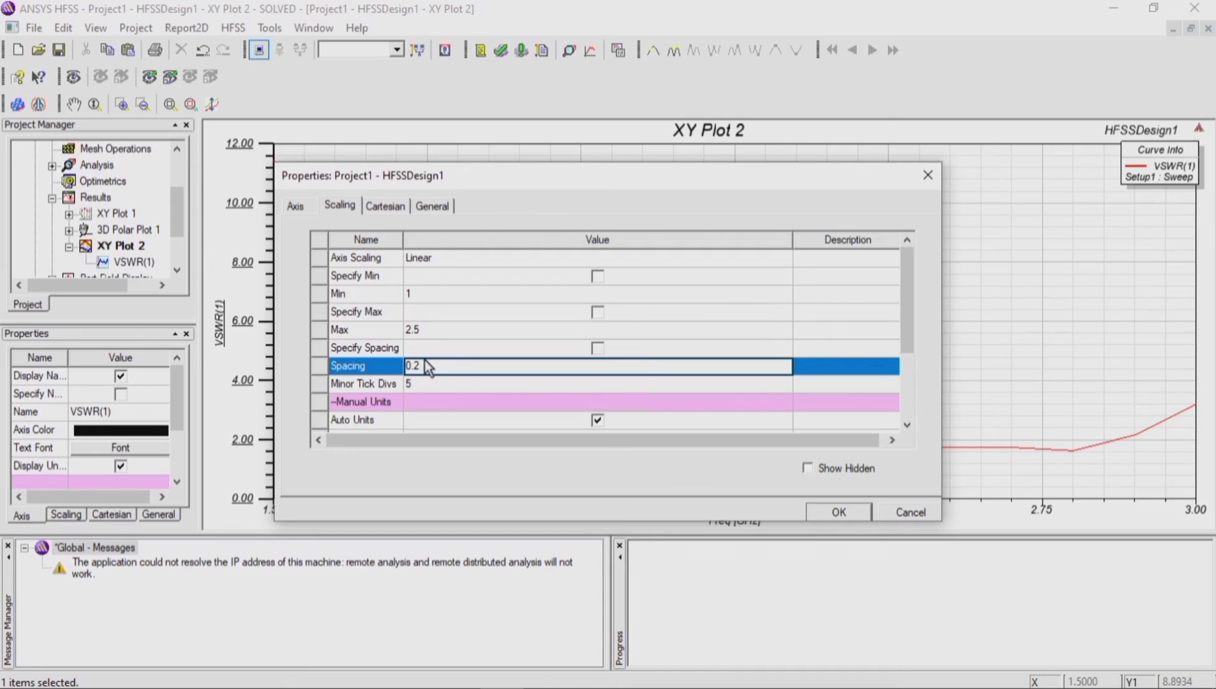
{"action": "left_click", "coordinate": [478, 331]}
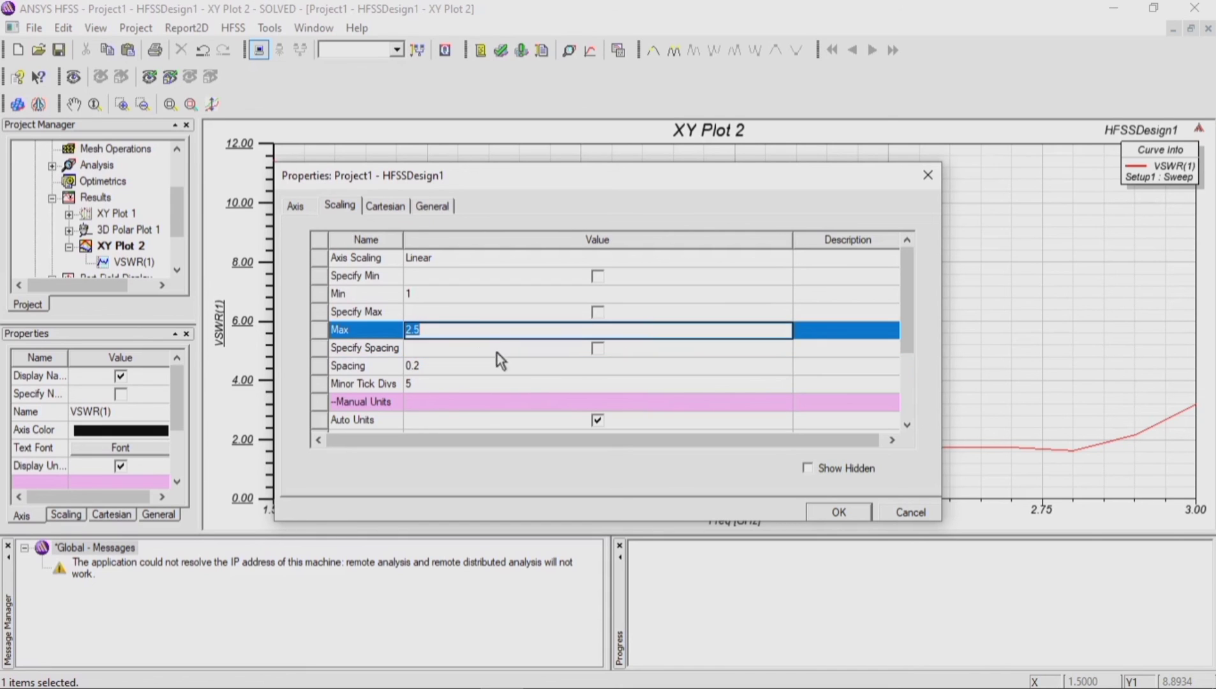
{"action": "left_click", "coordinate": [838, 512]}
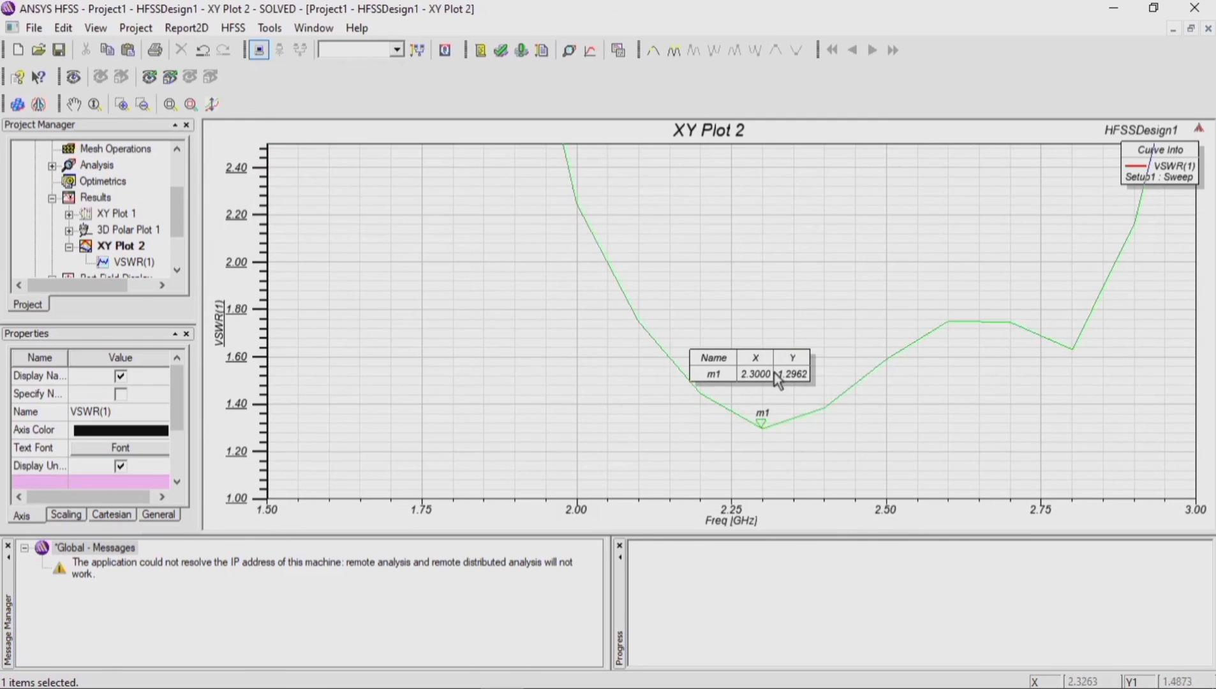
Step: Move the marker table higher and add a marker on the falling side of the VSWR(1) curve at about 2.18 GHz, VSWR 1.5
{"action": "left_click_drag", "start_coordinate": [719, 356], "coordinate": [745, 321]}
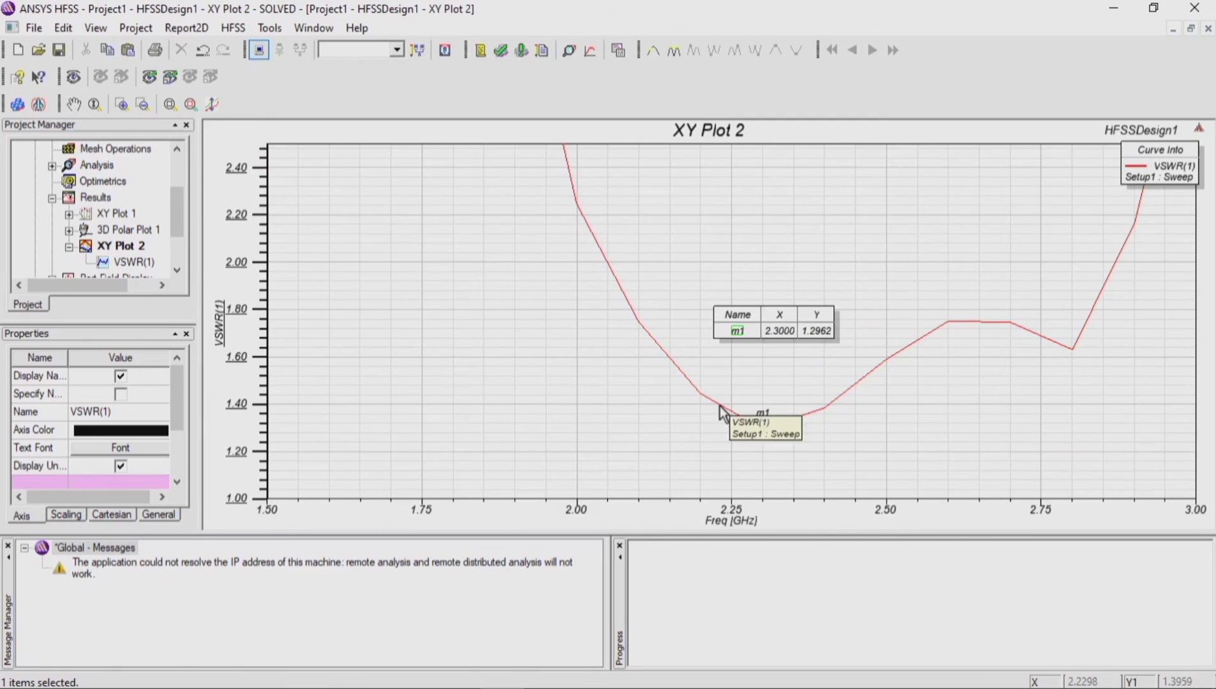
{"action": "scroll", "coordinate": [679, 384], "scroll_direction": "up", "scroll_amount": 1}
{"action": "scroll", "coordinate": [679, 385], "scroll_direction": "up", "scroll_amount": 4}
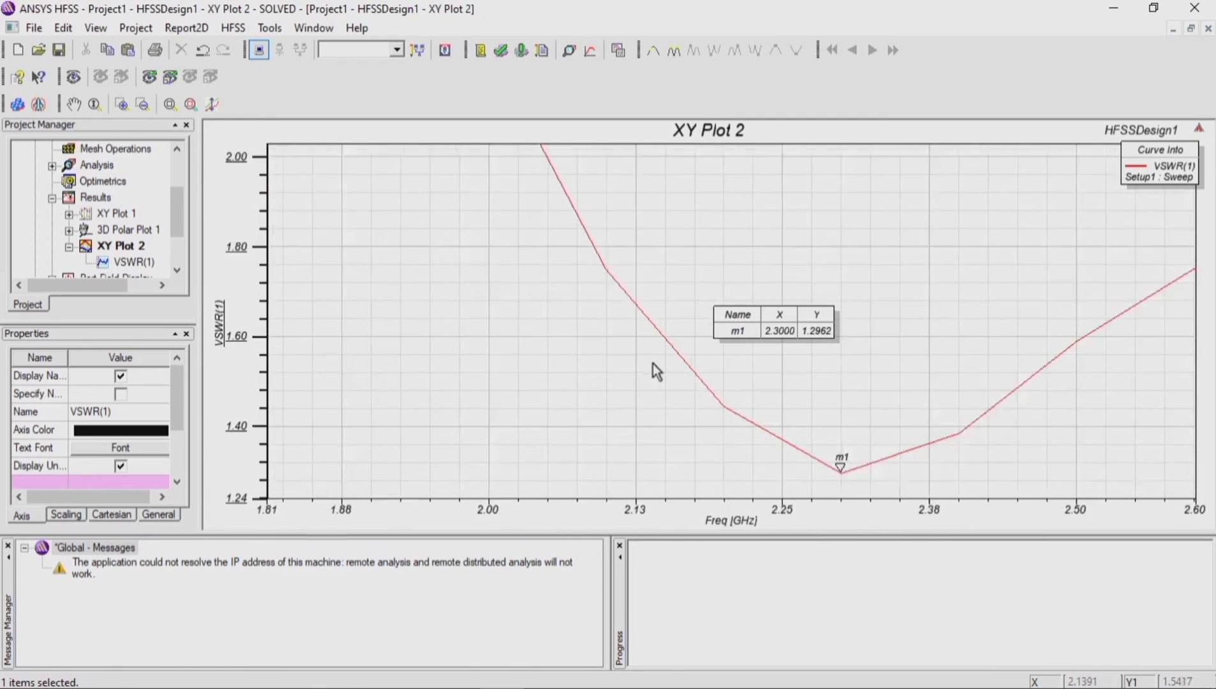
{"action": "scroll", "coordinate": [372, 399], "scroll_direction": "up", "scroll_amount": 2}
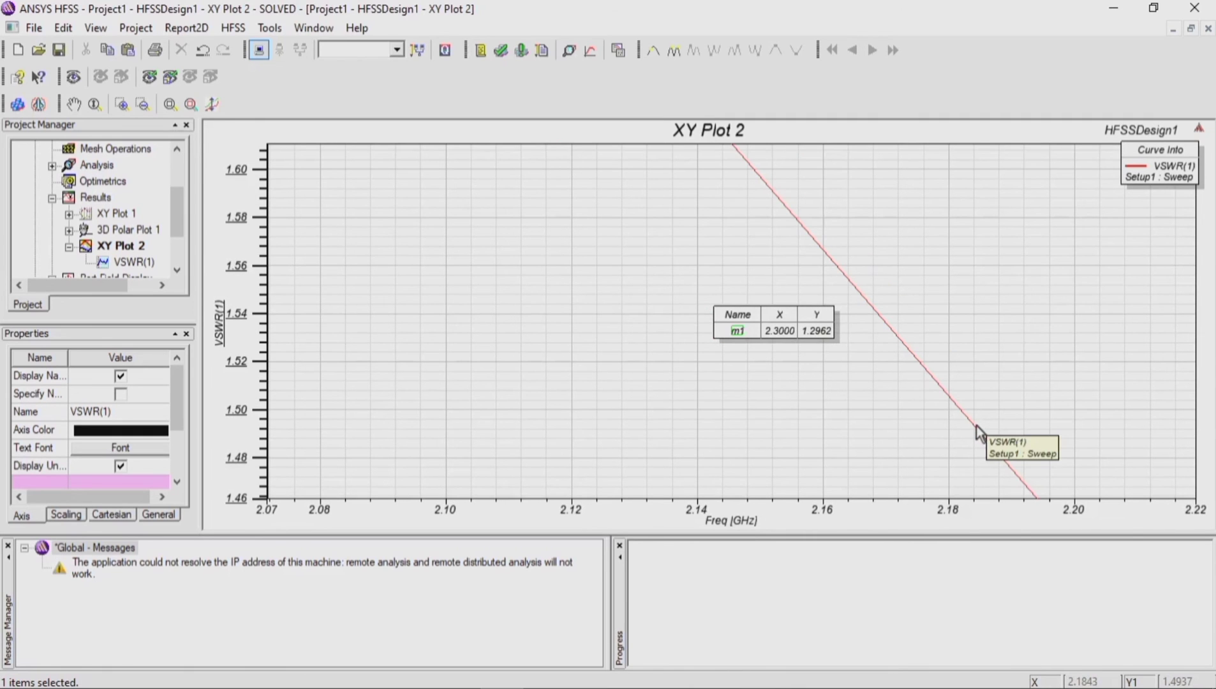
{"action": "left_click", "coordinate": [976, 427]}
{"action": "right_click", "coordinate": [974, 430]}
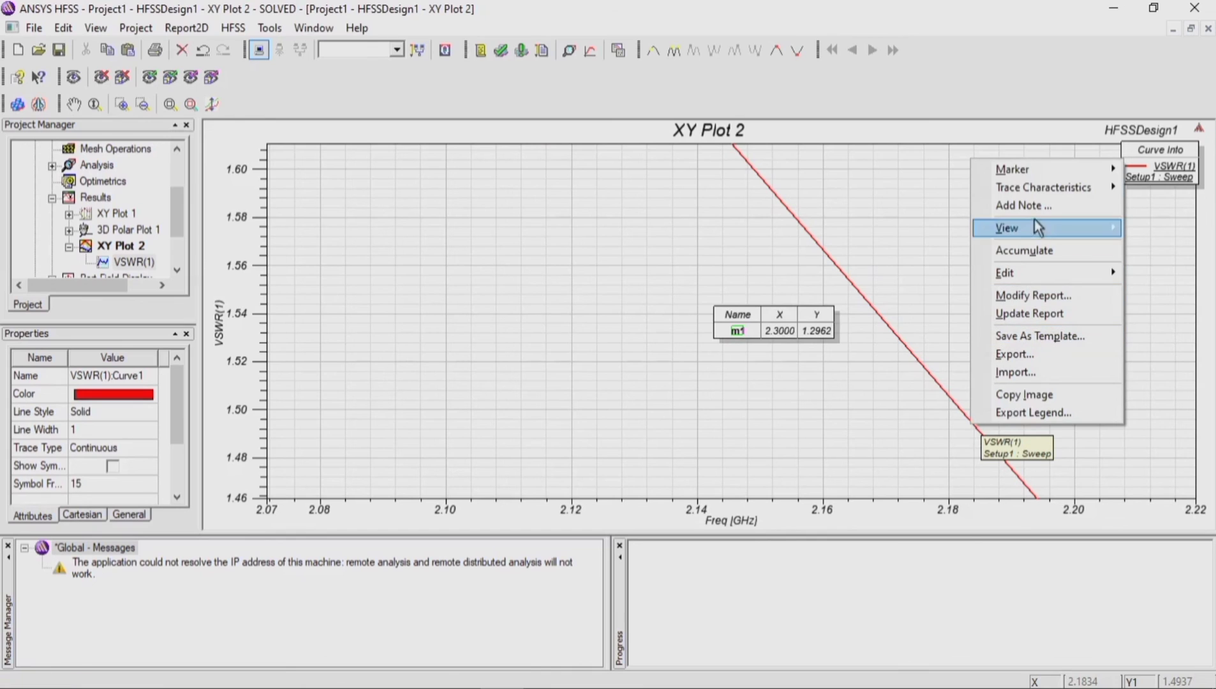
{"action": "mouse_move", "coordinate": [1035, 170]}
{"action": "left_click", "coordinate": [919, 171]}
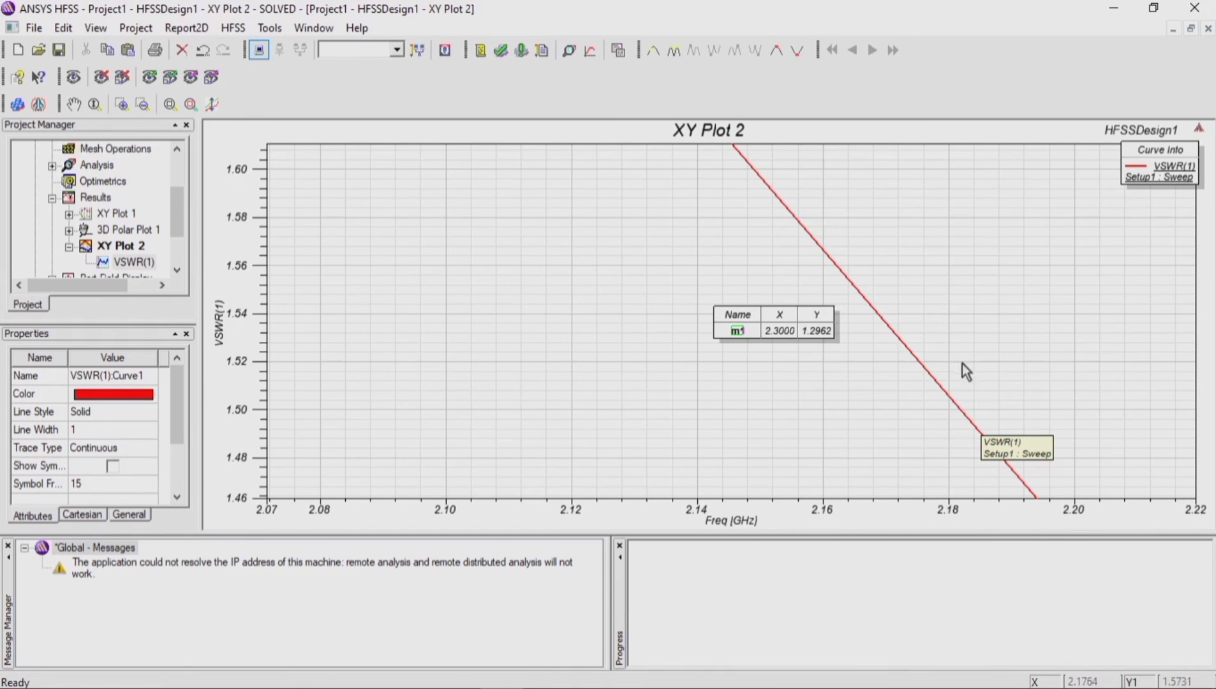
{"action": "left_click", "coordinate": [963, 411]}
Step: Add a marker on the rising side of the VSWR(1) curve at about 2.46 GHz, VSWR 1.5, and end marker mode
{"action": "scroll", "coordinate": [823, 424], "scroll_direction": "down", "scroll_amount": 5}
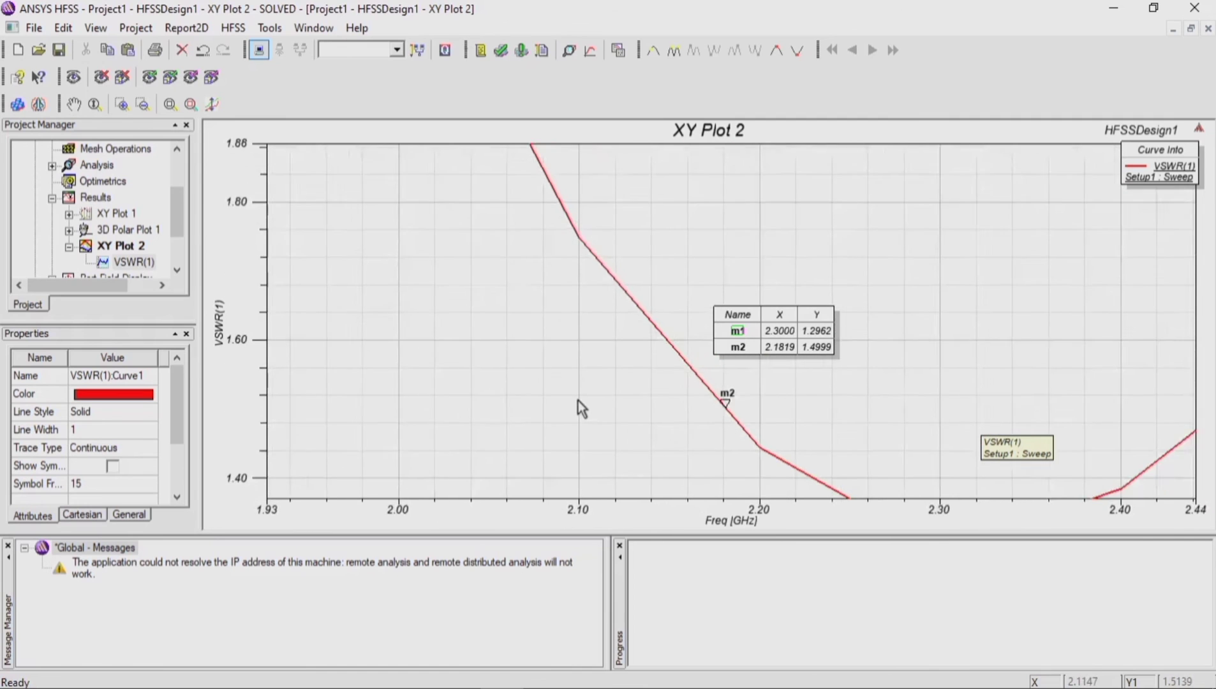
{"action": "scroll", "coordinate": [577, 401], "scroll_direction": "down", "scroll_amount": 2}
{"action": "scroll", "coordinate": [921, 391], "scroll_direction": "up", "scroll_amount": 6}
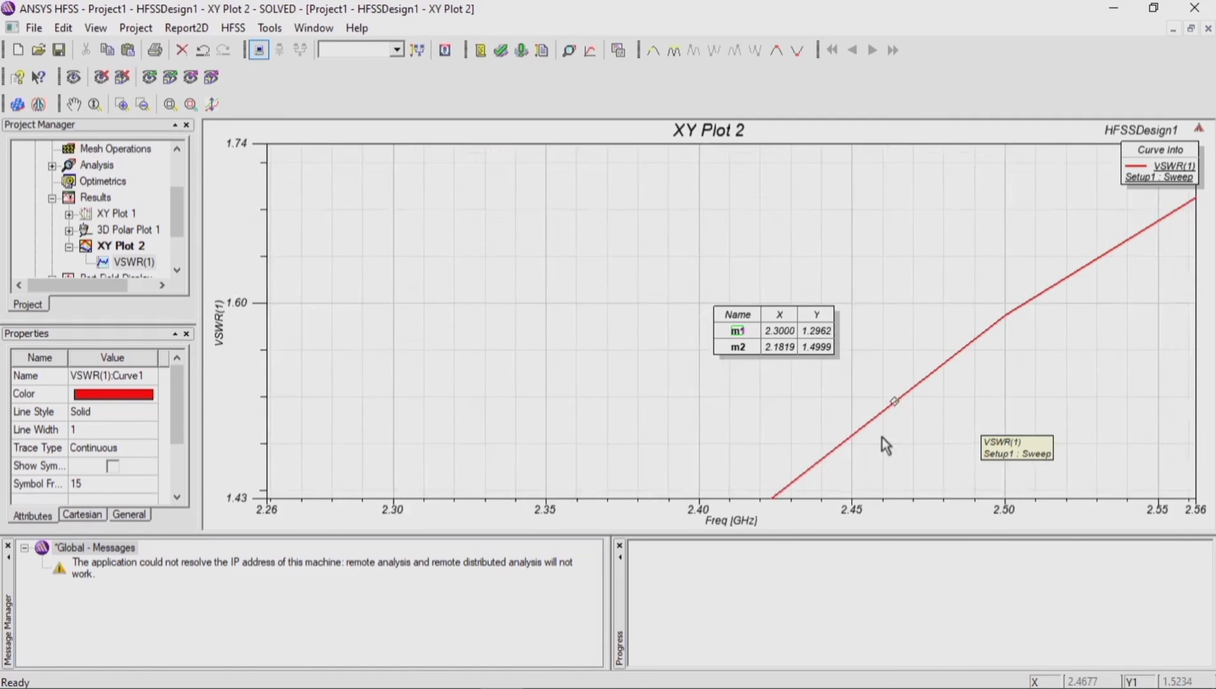
{"action": "scroll", "coordinate": [620, 431], "scroll_direction": "up", "scroll_amount": 2}
{"action": "scroll", "coordinate": [291, 388], "scroll_direction": "up", "scroll_amount": 1}
{"action": "scroll", "coordinate": [317, 381], "scroll_direction": "down", "scroll_amount": 1}
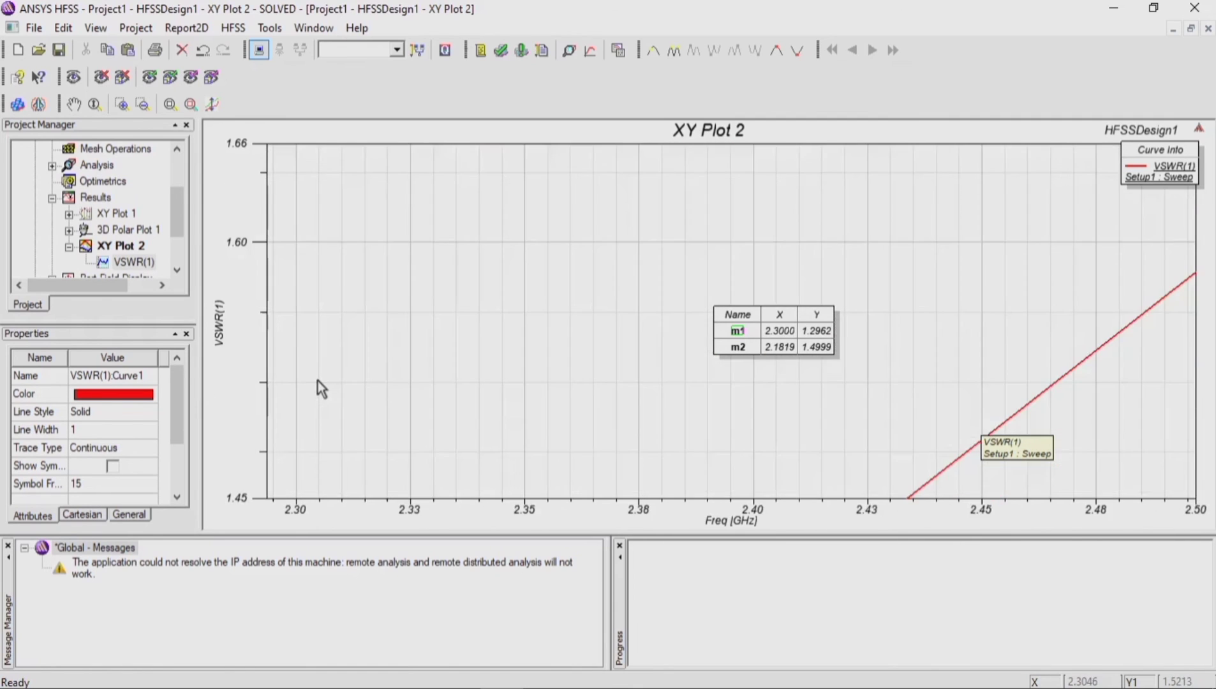
{"action": "scroll", "coordinate": [317, 381], "scroll_direction": "up", "scroll_amount": 1}
{"action": "scroll", "coordinate": [325, 386], "scroll_direction": "down", "scroll_amount": 1}
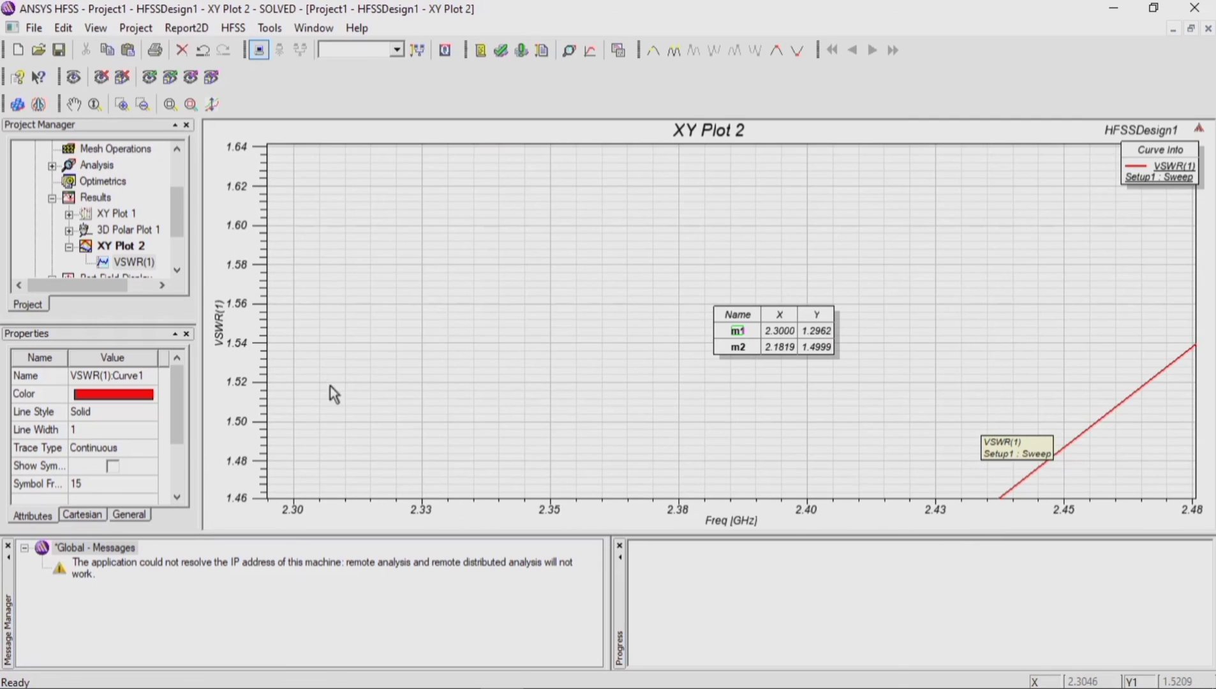
{"action": "left_click", "coordinate": [1098, 441]}
{"action": "right_click", "coordinate": [1094, 427]}
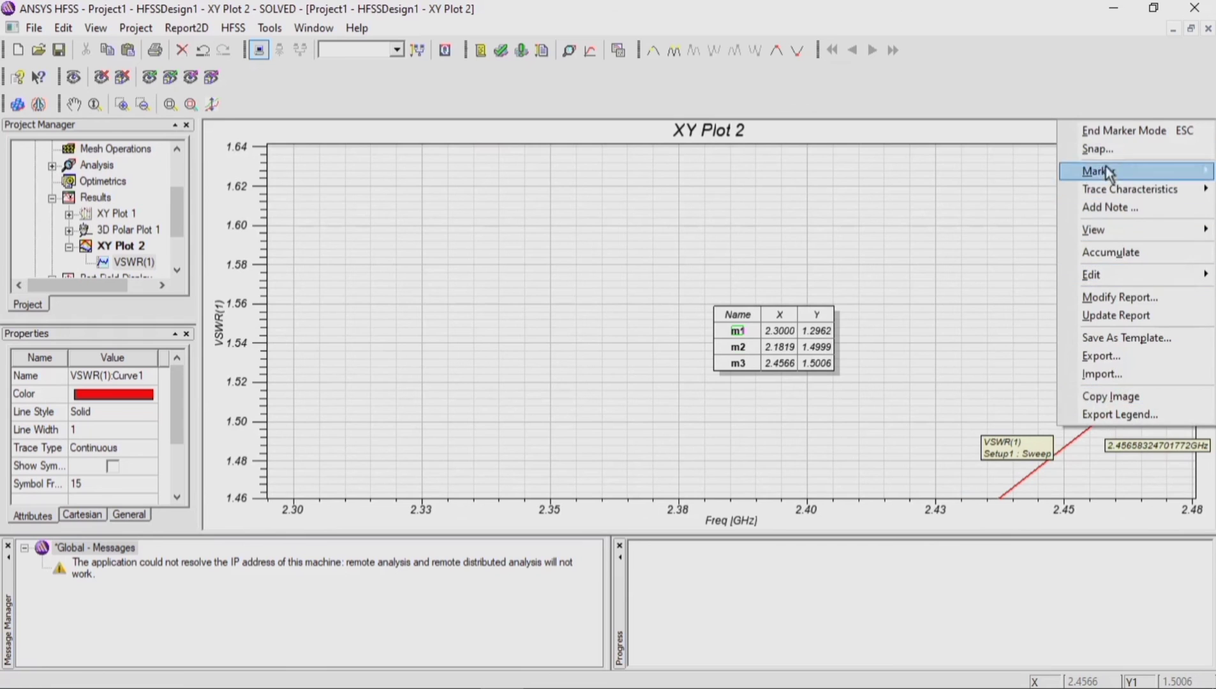
{"action": "left_click", "coordinate": [1110, 131]}
{"action": "scroll", "coordinate": [889, 298], "scroll_direction": "down", "scroll_amount": 4}
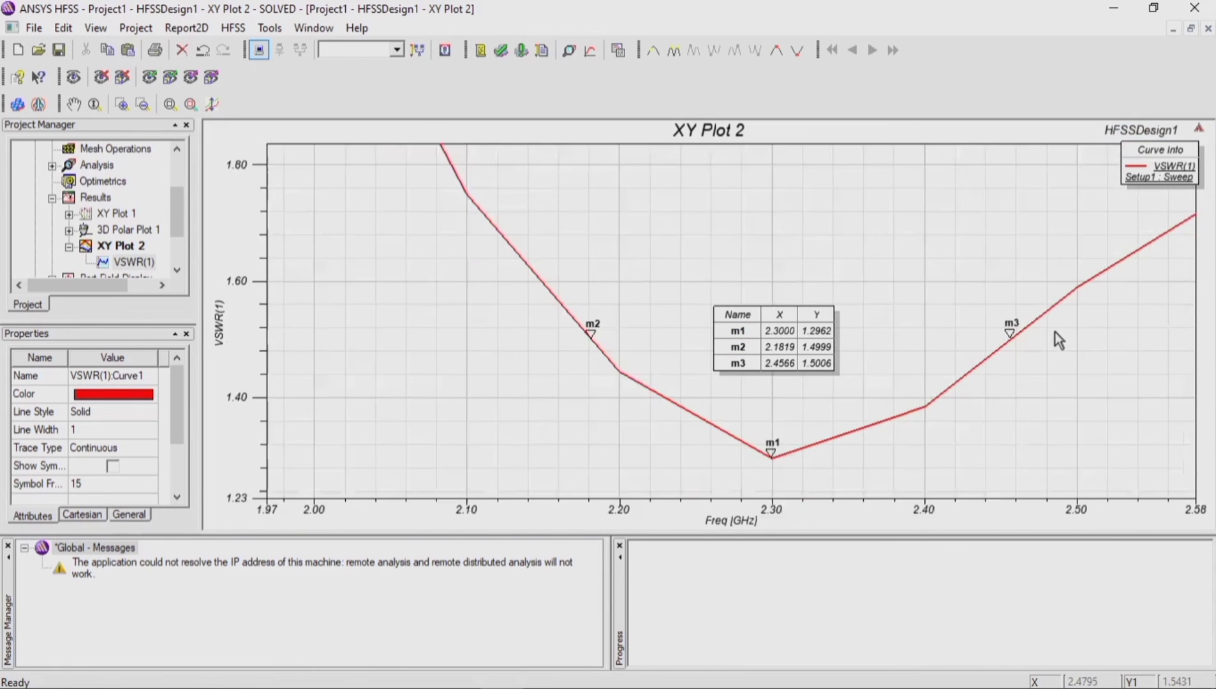
{"action": "scroll", "coordinate": [788, 461], "scroll_direction": "down", "scroll_amount": 3}
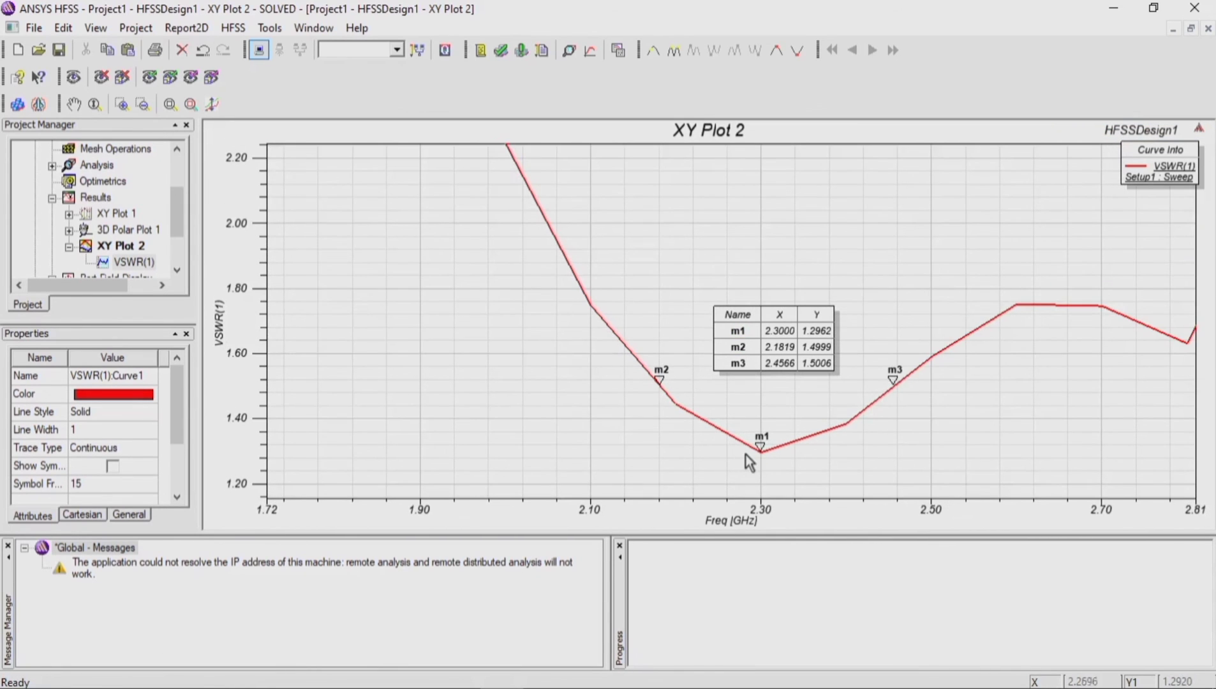
{"action": "scroll", "coordinate": [746, 455], "scroll_direction": "up", "scroll_amount": 2}
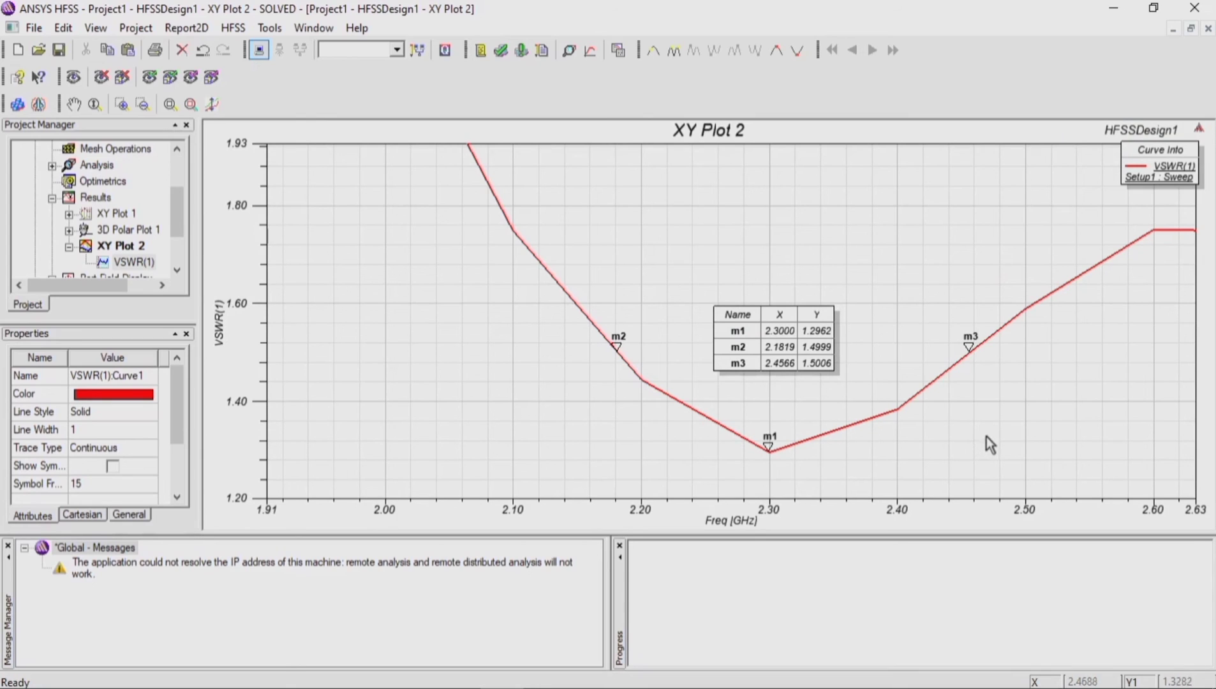
Step: Close the VSWR plot and rotate the antenna model to an oblique 3D view showing the patches and coaxial connector
{"action": "left_click", "coordinate": [1208, 28]}
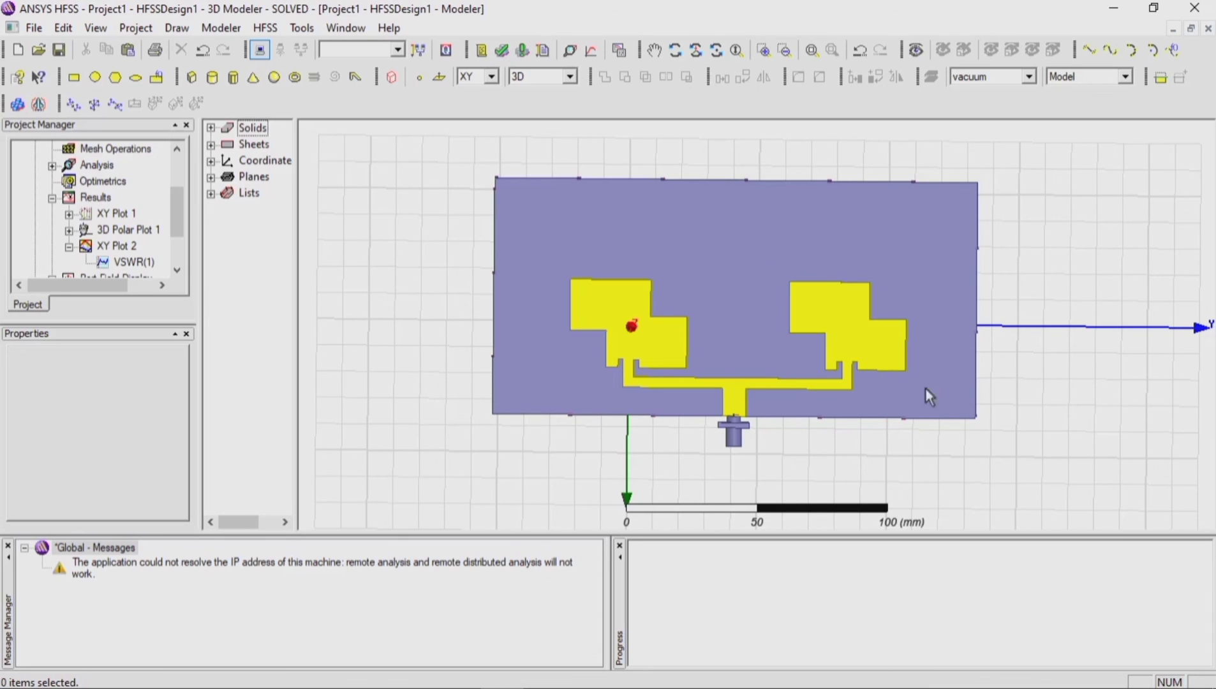
{"action": "left_click", "coordinate": [672, 51]}
{"action": "left_click_drag", "start_coordinate": [630, 266], "coordinate": [1182, 344]}
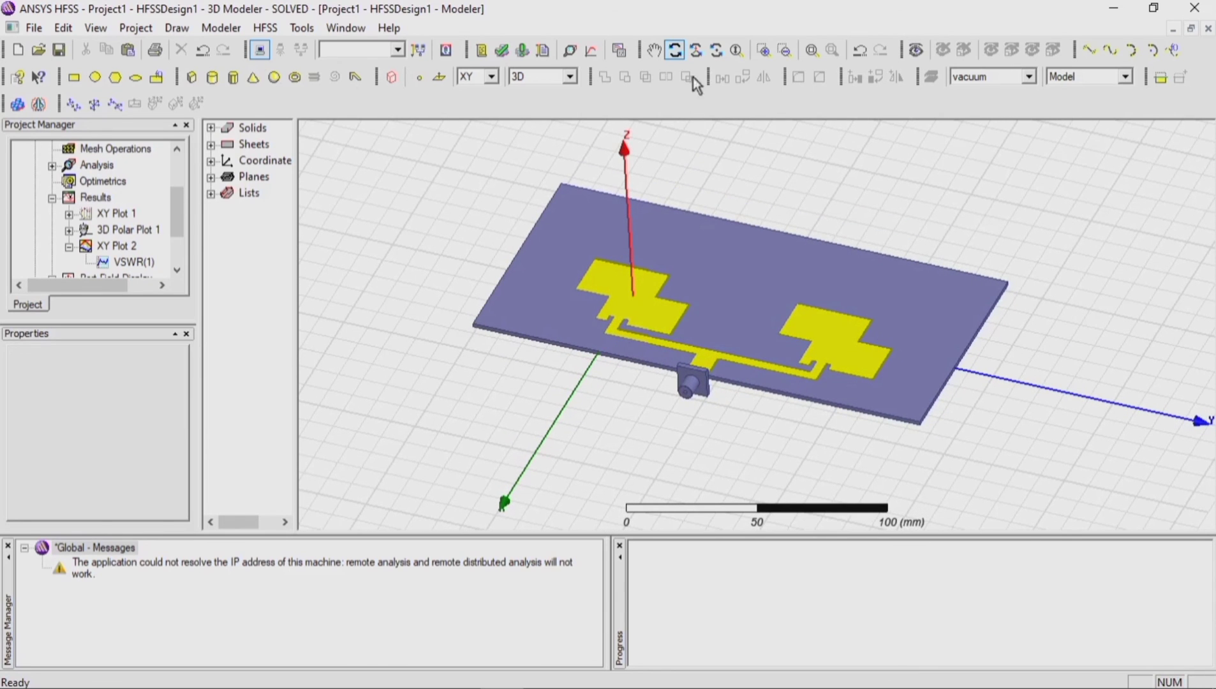
{"action": "left_click", "coordinate": [675, 50]}
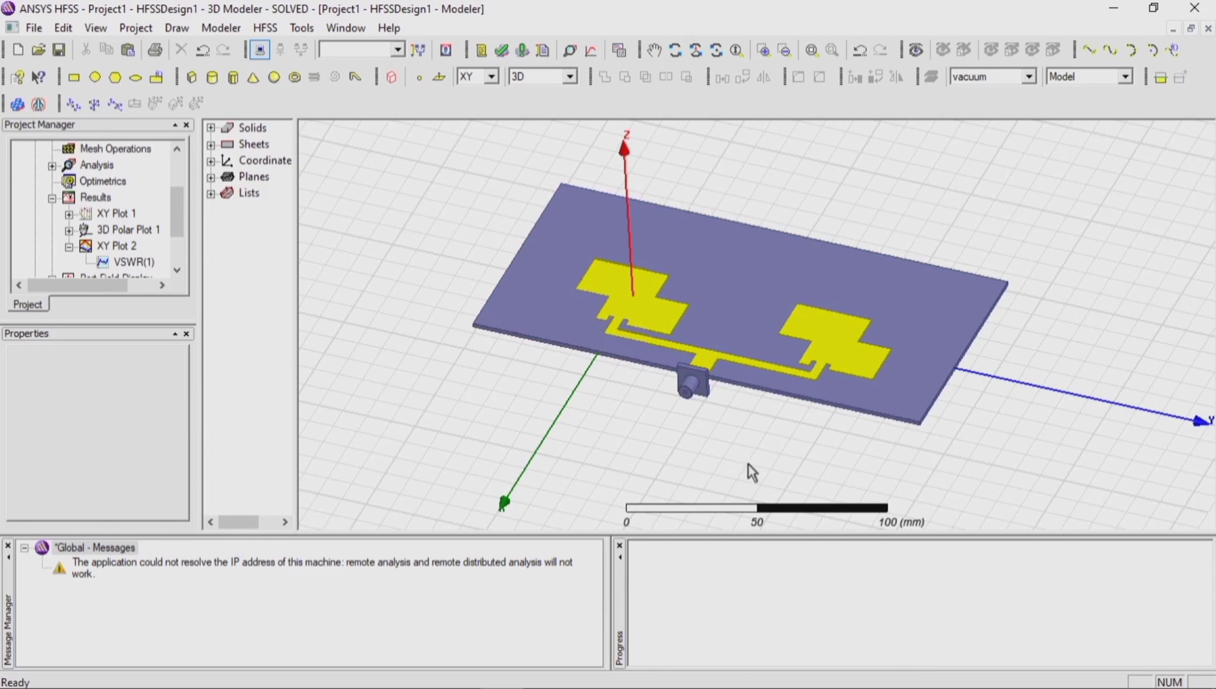